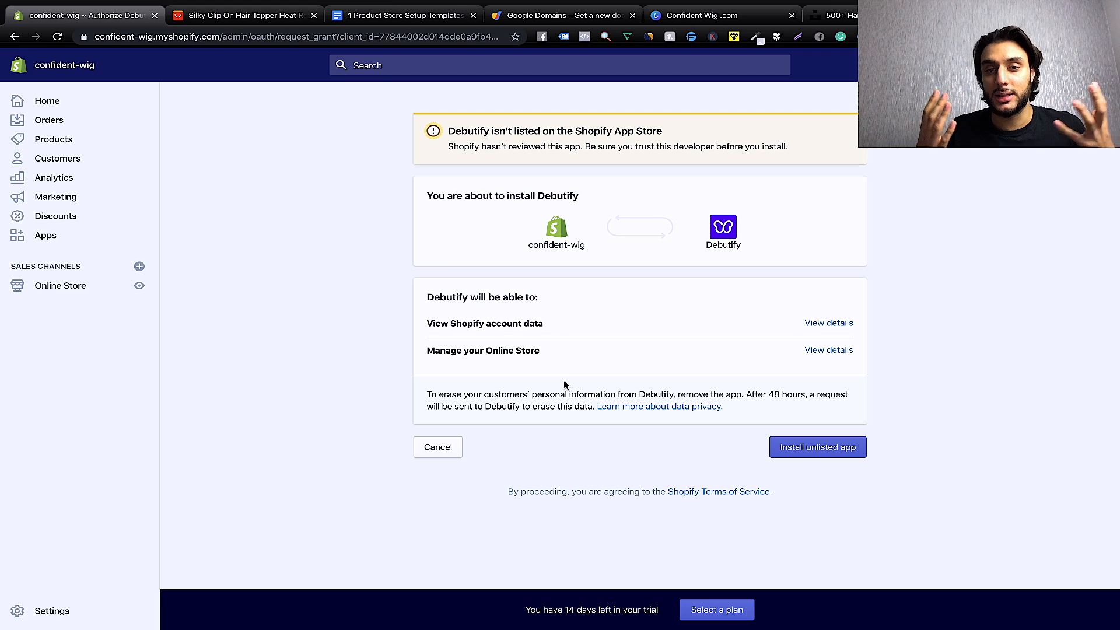
# Install the unlisted Debutify app on the confident-wig store and download its Debutify 2.0.2 theme.
pyautogui.click(839, 448)
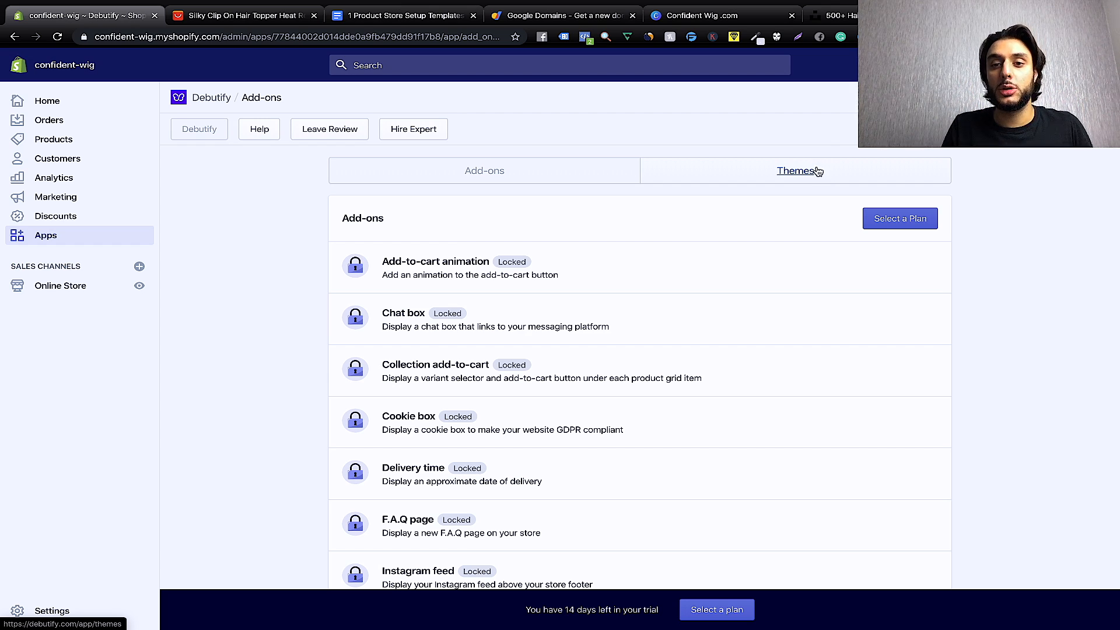
pyautogui.click(801, 173)
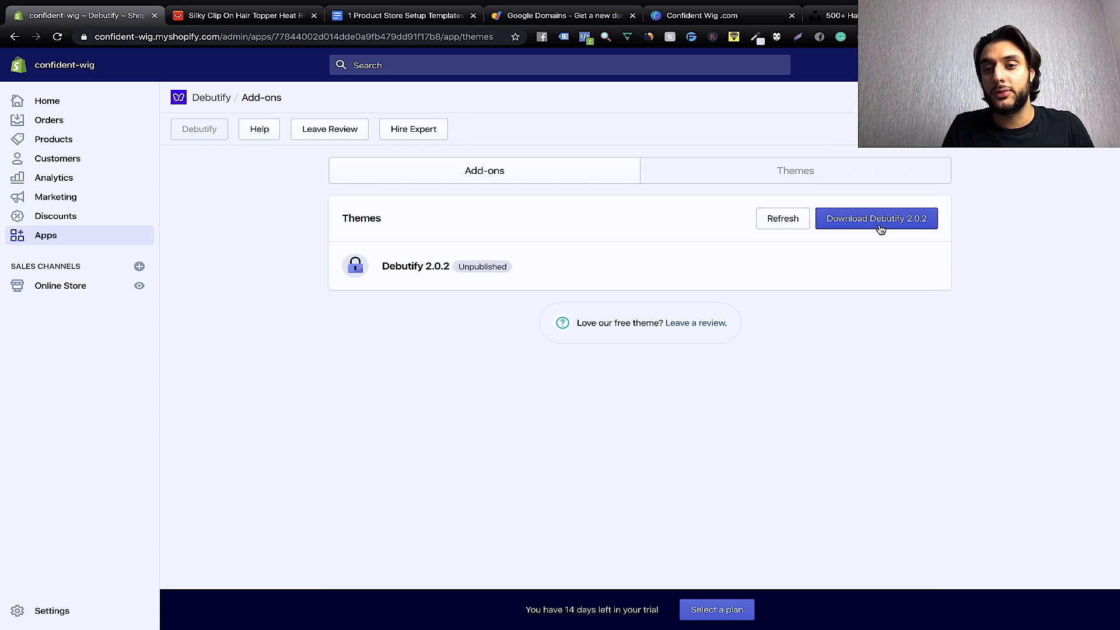
pyautogui.click(880, 228)
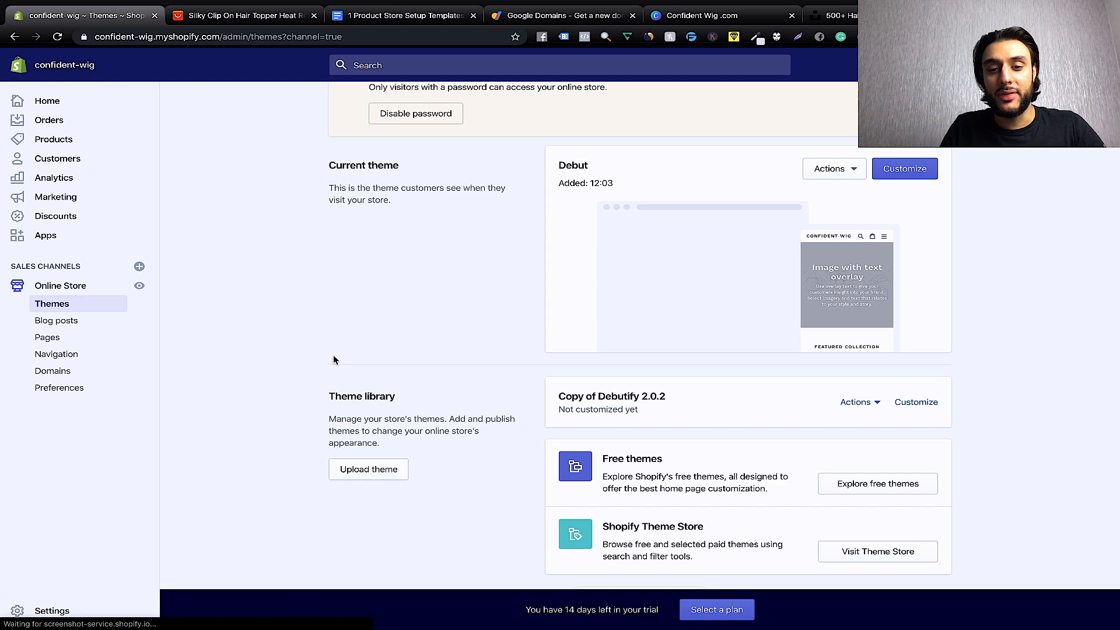
# Customize the Copy of Debutify 2.0.2 theme, hiding the Featured products and Collection list sections, and review the home page preview.
pyautogui.scroll(-1, 631, 400)
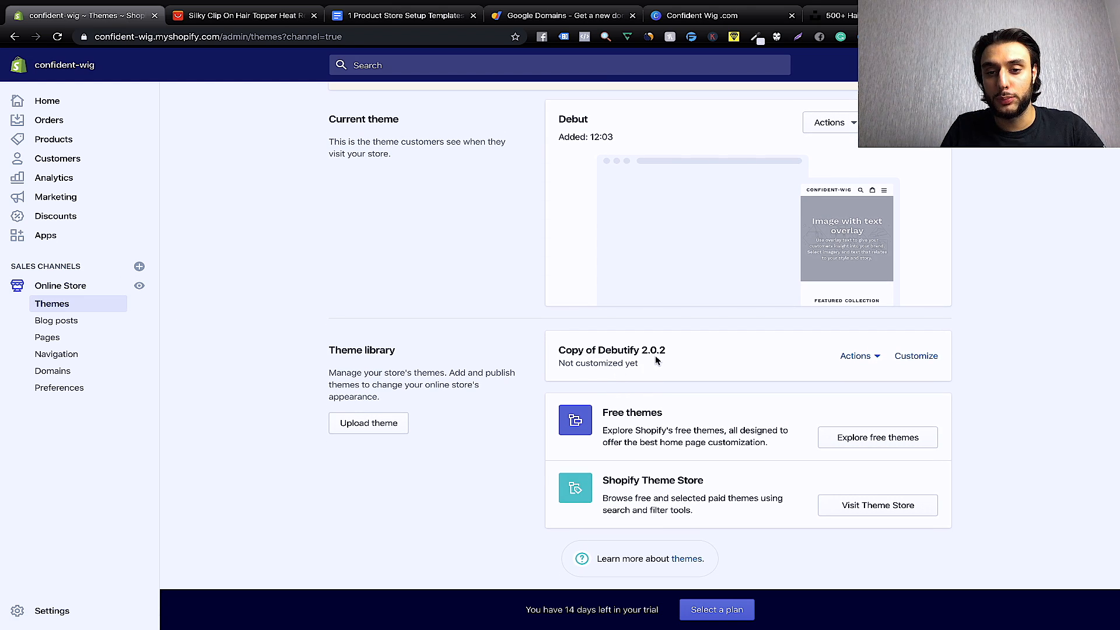
pyautogui.click(928, 363)
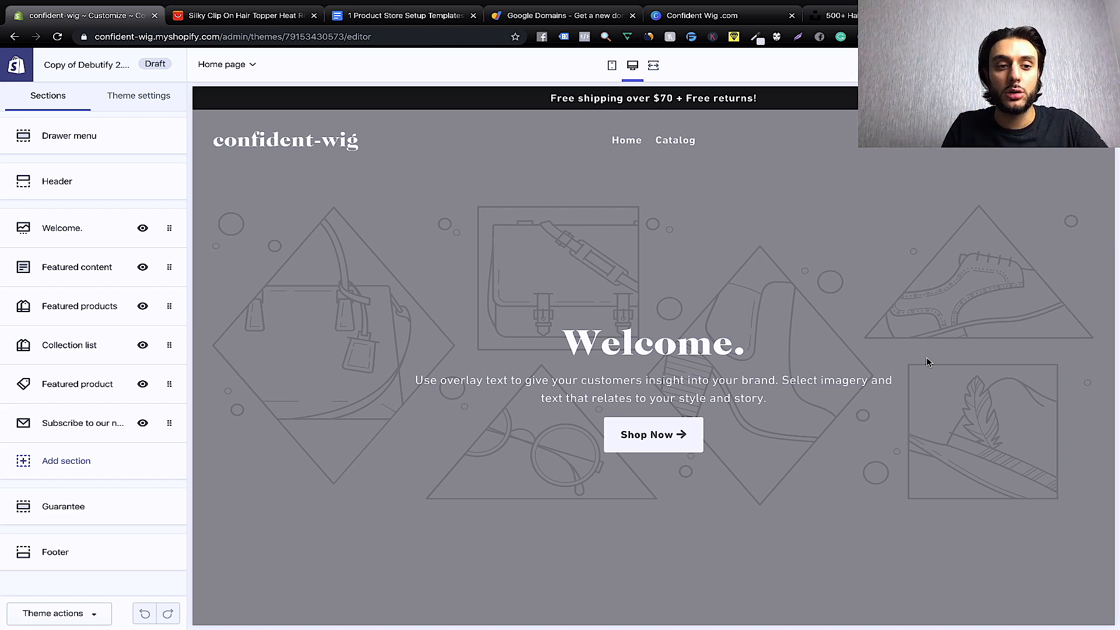
pyautogui.click(144, 308)
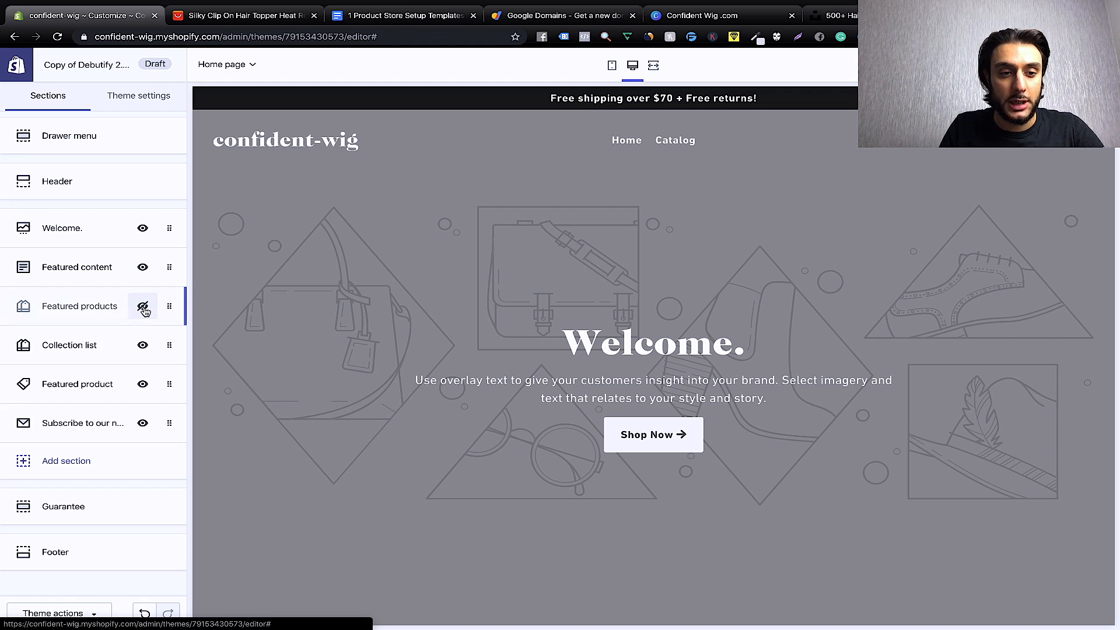
pyautogui.click(143, 346)
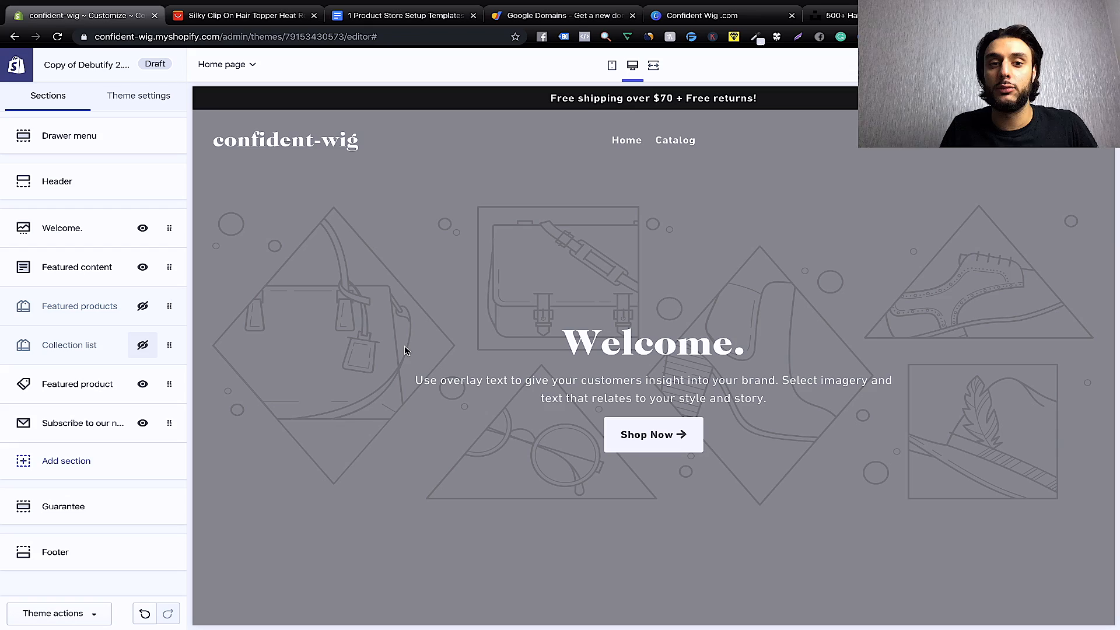
pyautogui.scroll(-15, 438, 350)
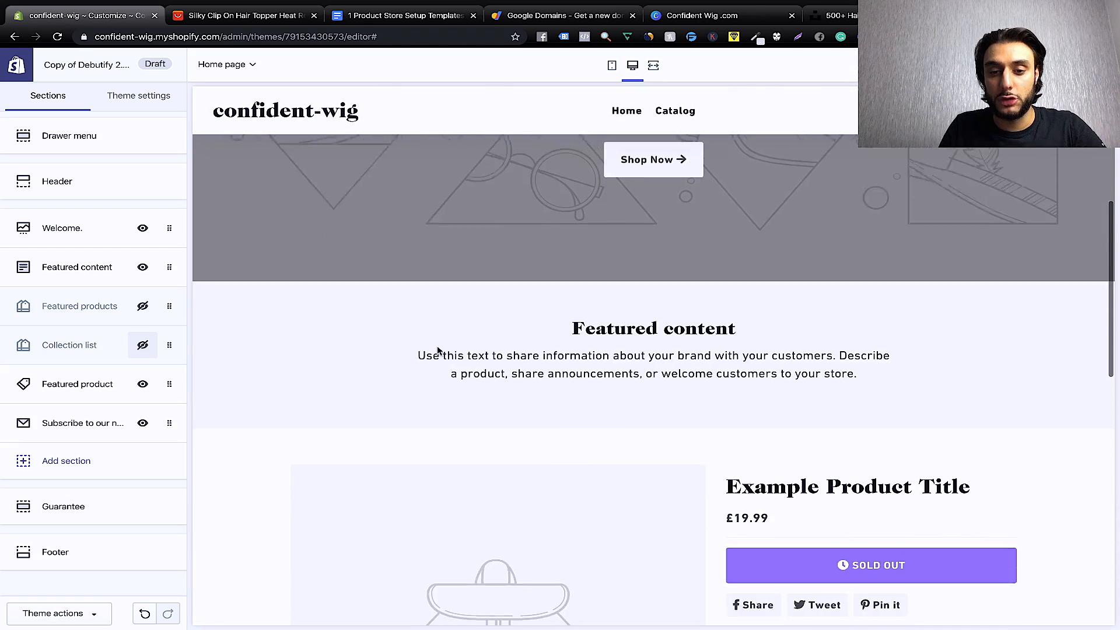
pyautogui.scroll(-4, 438, 350)
pyautogui.scroll(4, 438, 350)
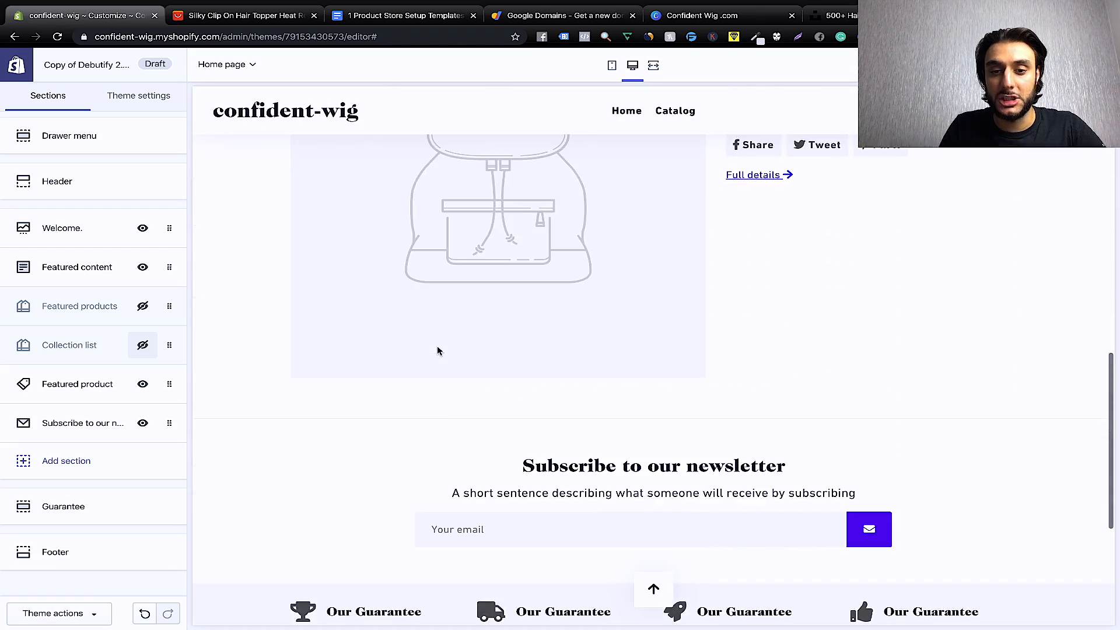
pyautogui.scroll(-4, 437, 350)
pyautogui.scroll(20, 438, 350)
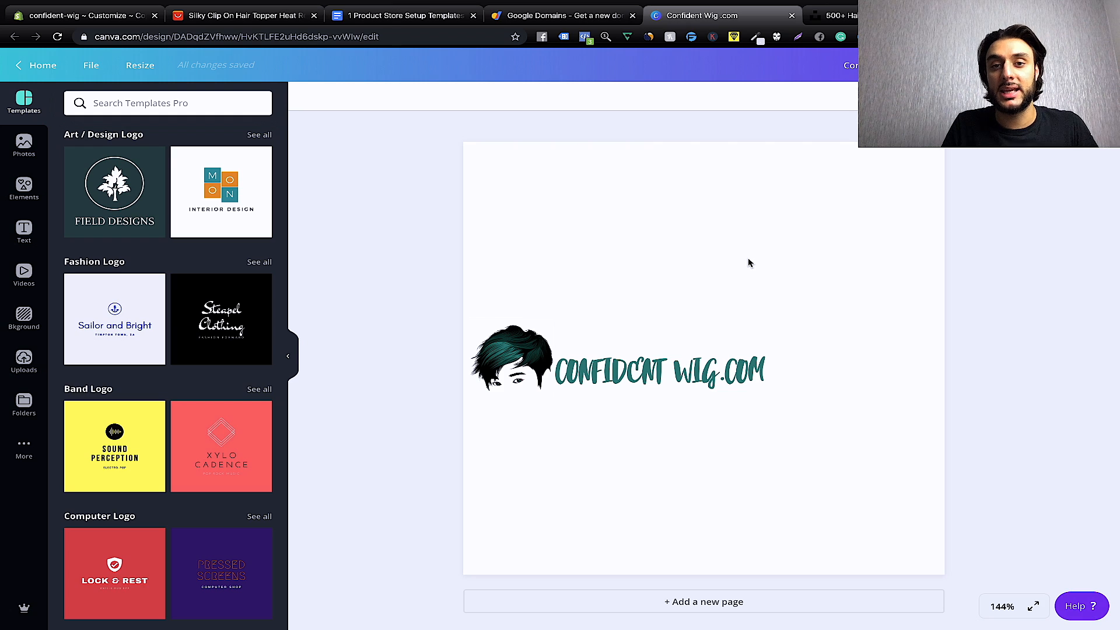
# Close the Google Domains search page and return to the Confident Wig logo design in Canva.
pyautogui.hotkey('ctrl', '2')
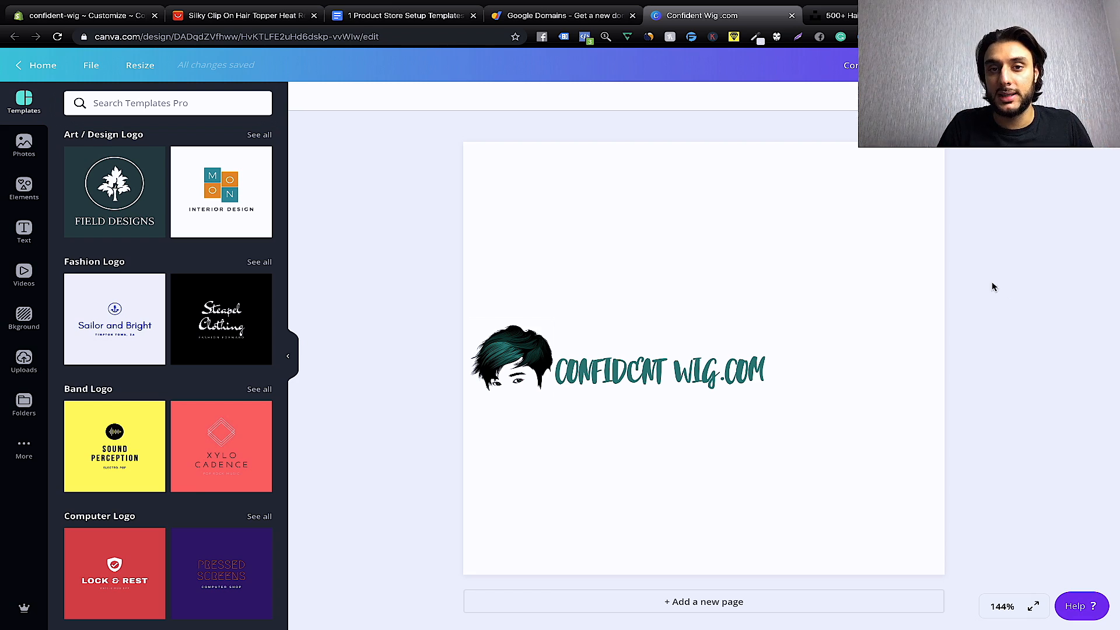
pyautogui.hotkey('ctrl', 'shift', 'Tab')
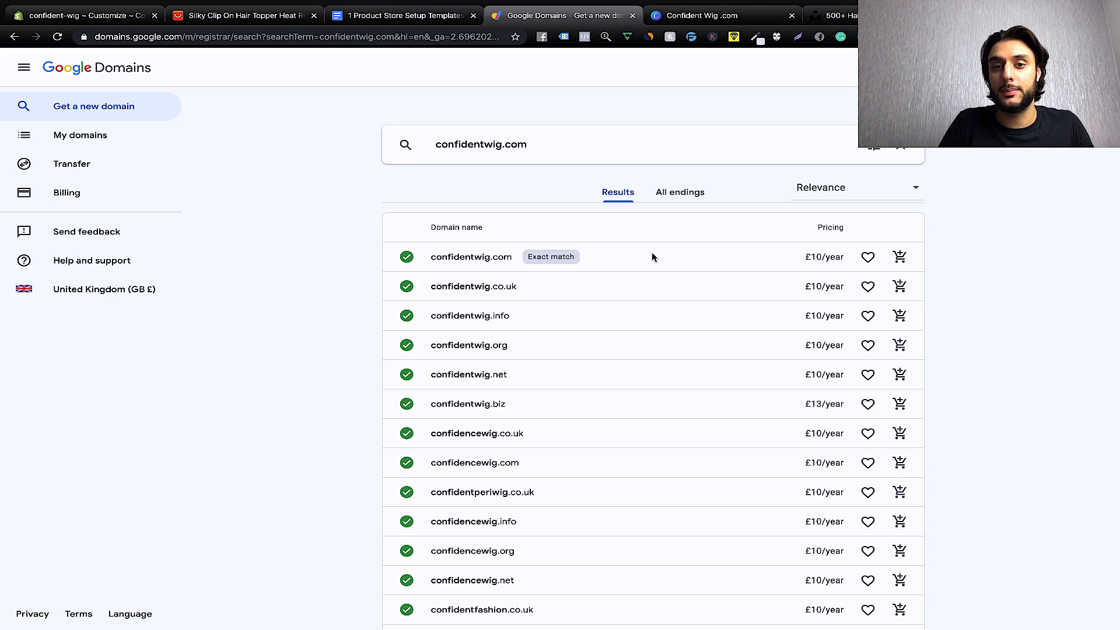
pyautogui.hotkey('ctrl', 'w')
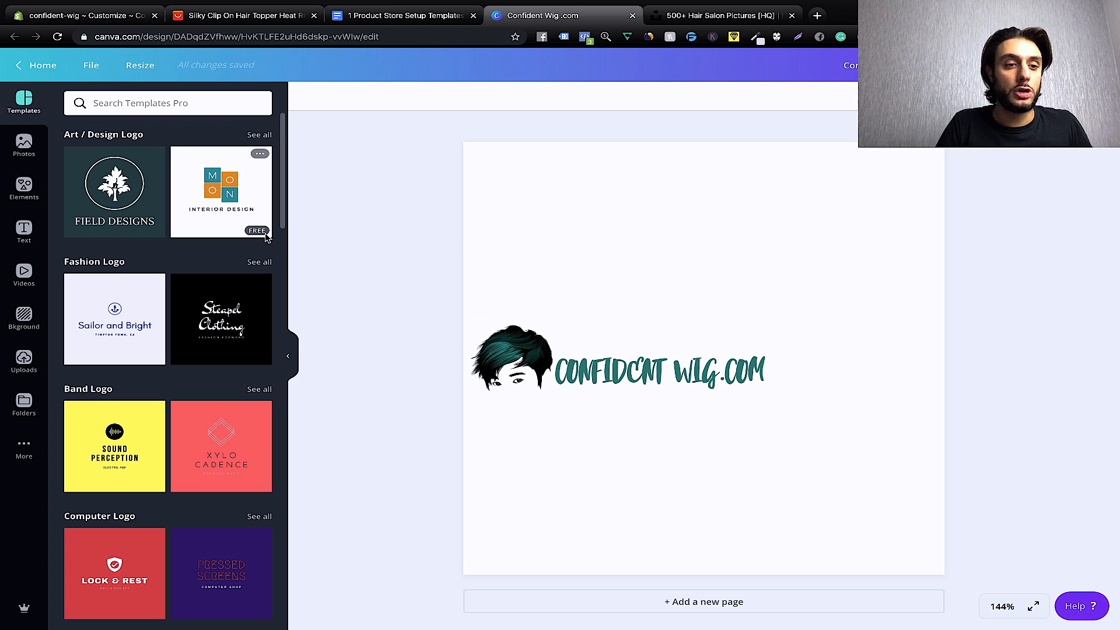
# Search the elements library for "hair" and find the short teal hair graphic used in the logo.
pyautogui.click(32, 188)
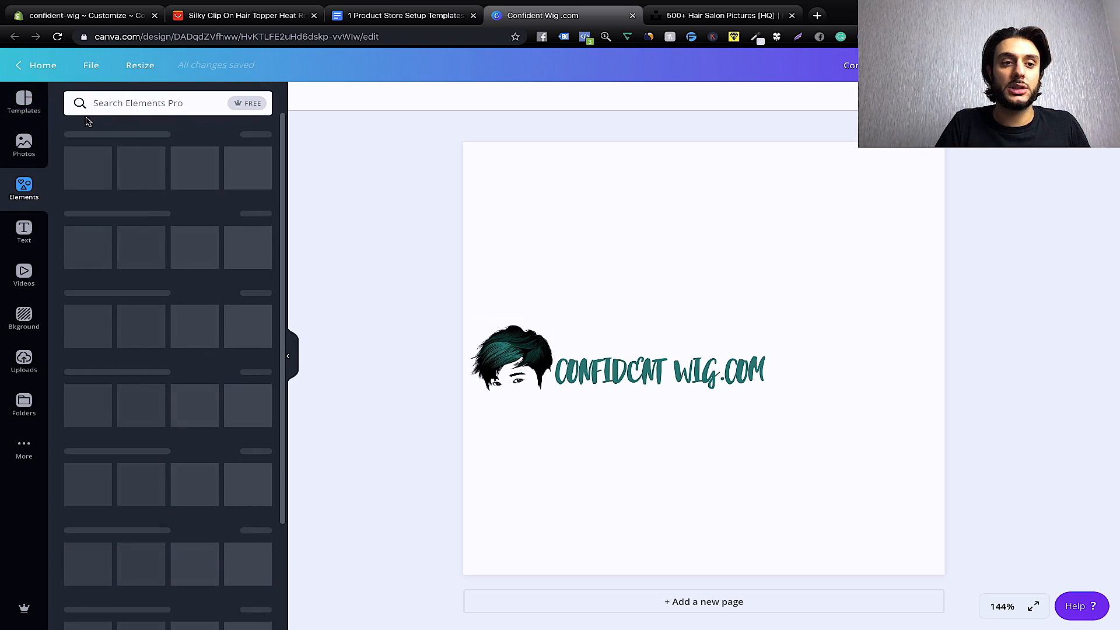
pyautogui.click(140, 103)
pyautogui.write('hair')
pyautogui.press('Return')
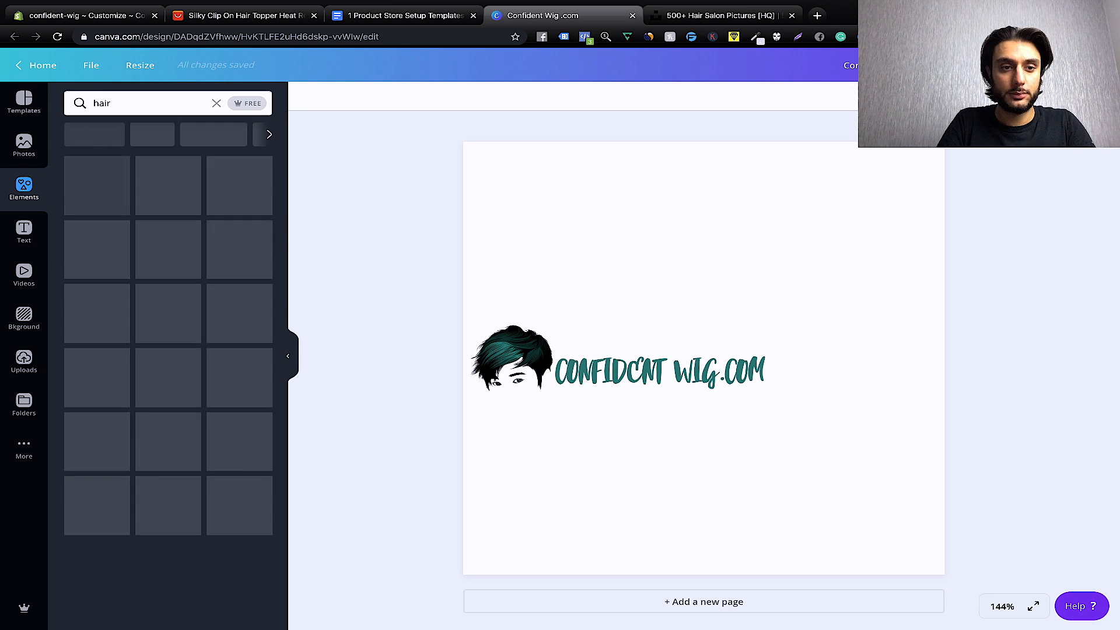
pyautogui.scroll(-4, 172, 324)
pyautogui.scroll(-1, 173, 324)
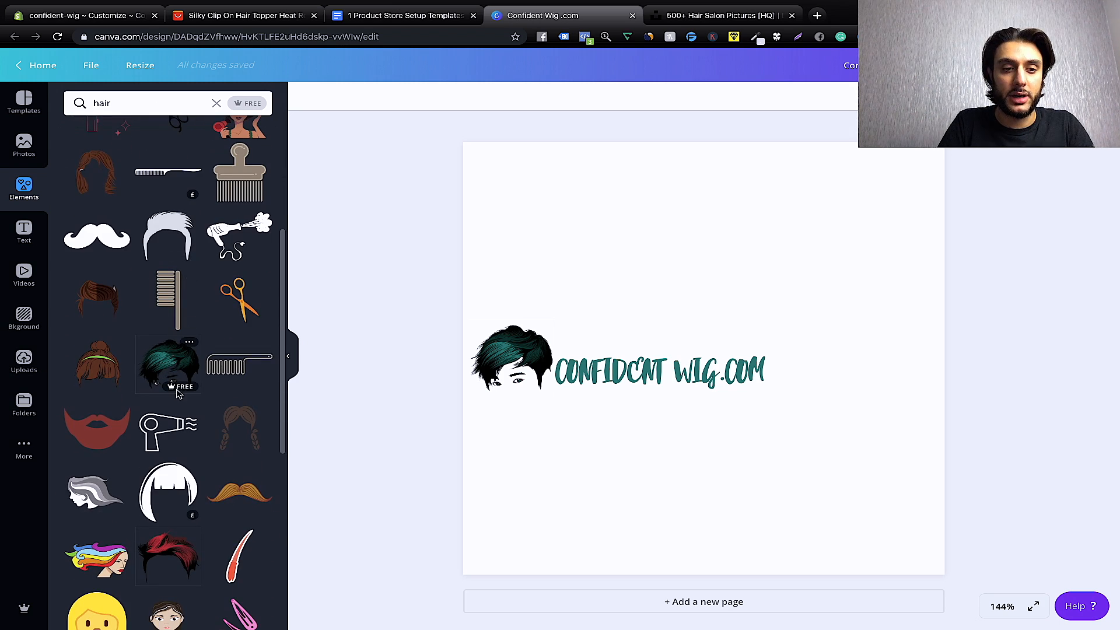
pyautogui.moveTo(172, 389)
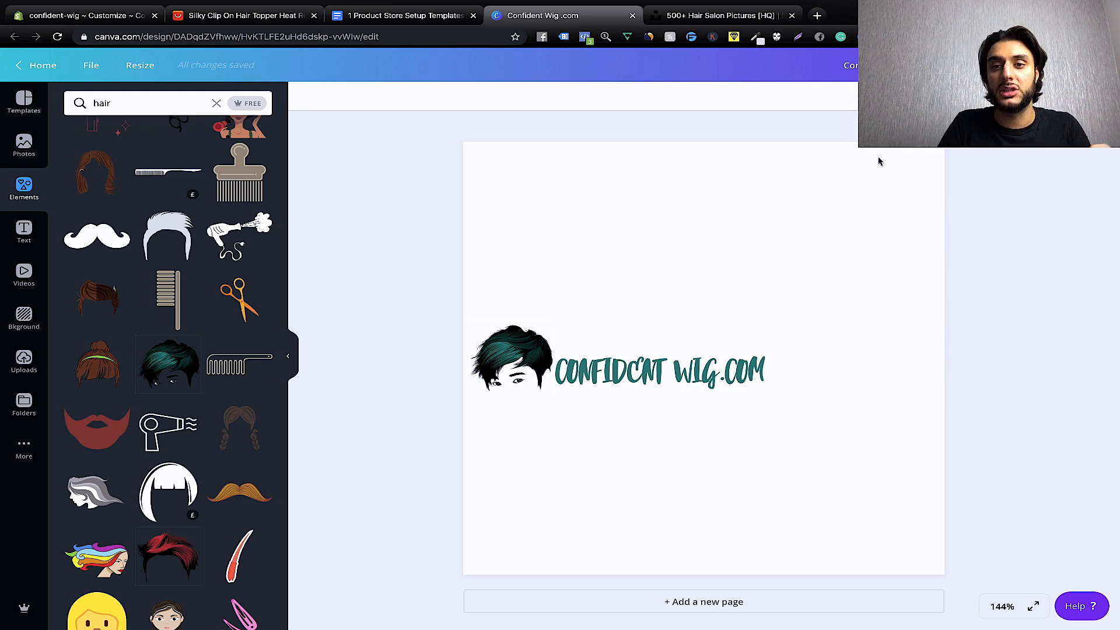
# Sample the dark teal #095850 from the hair in the logo with Pick Color From Page.
pyautogui.click(755, 38)
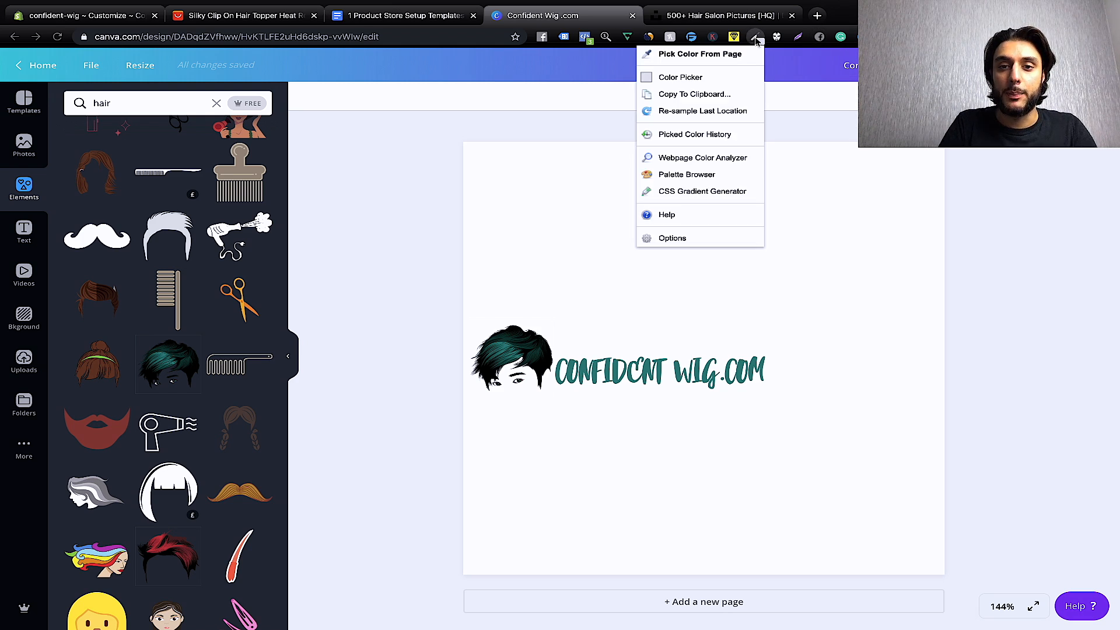
pyautogui.click(700, 54)
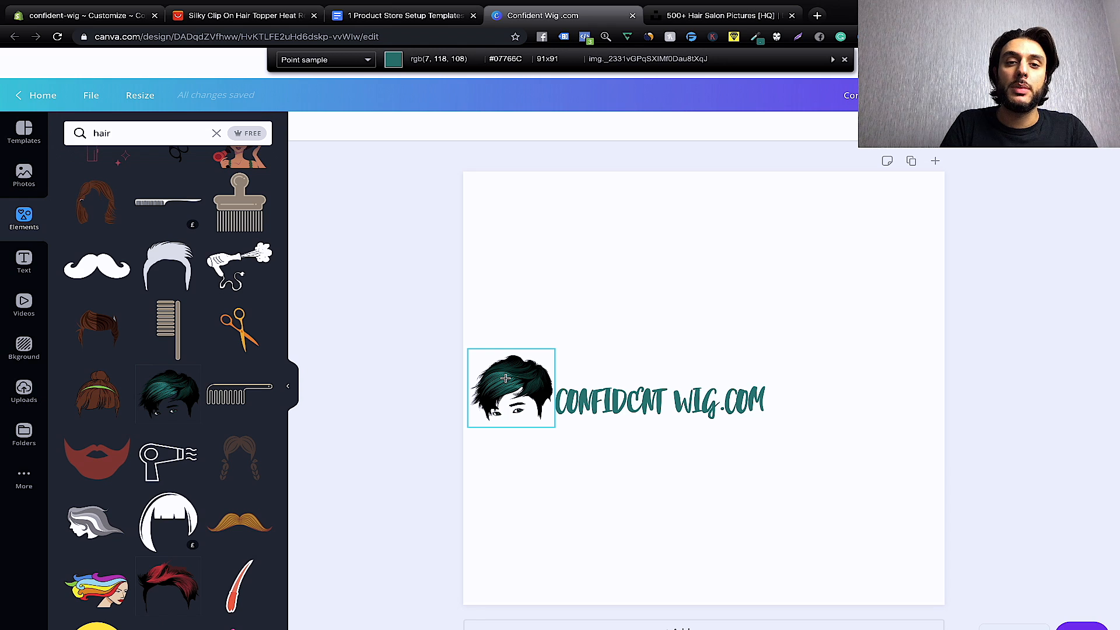
pyautogui.click(505, 378)
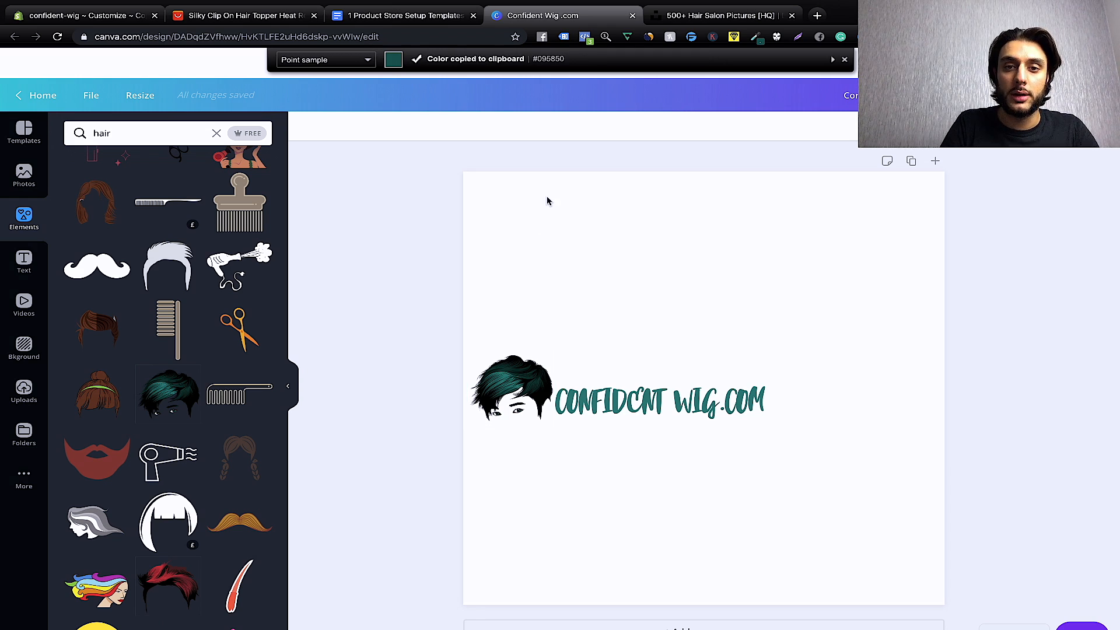
# Inspect the sampled colour in the Color Picker, select its hex code, and close the picker.
pyautogui.click(755, 36)
pyautogui.click(709, 80)
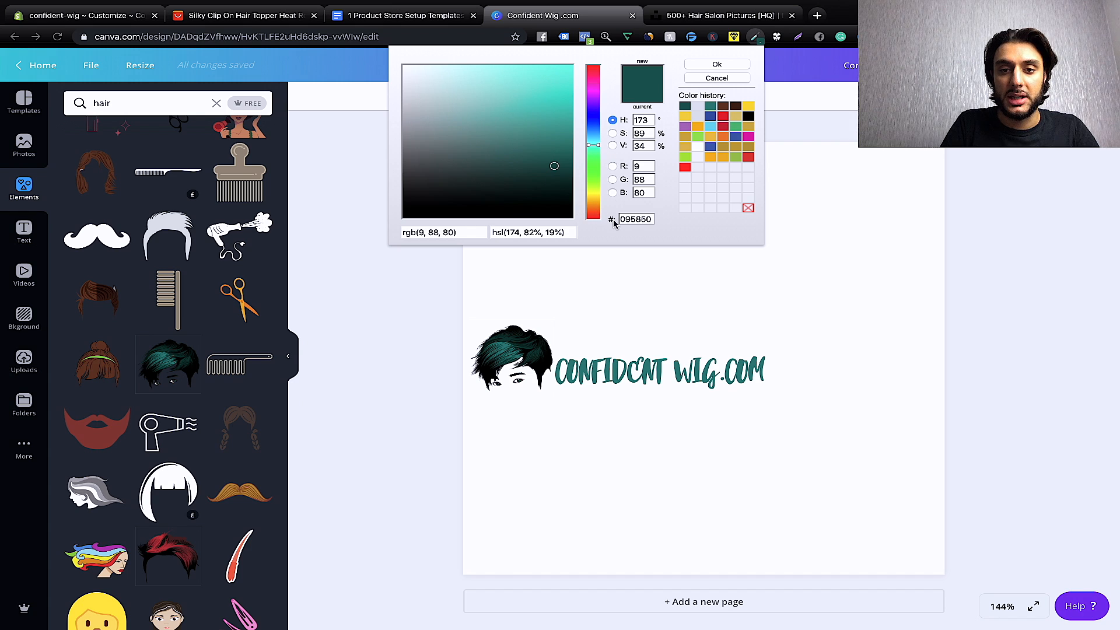
pyautogui.doubleClick(622, 220)
pyautogui.moveTo(640, 218); pyautogui.dragTo(654, 219)
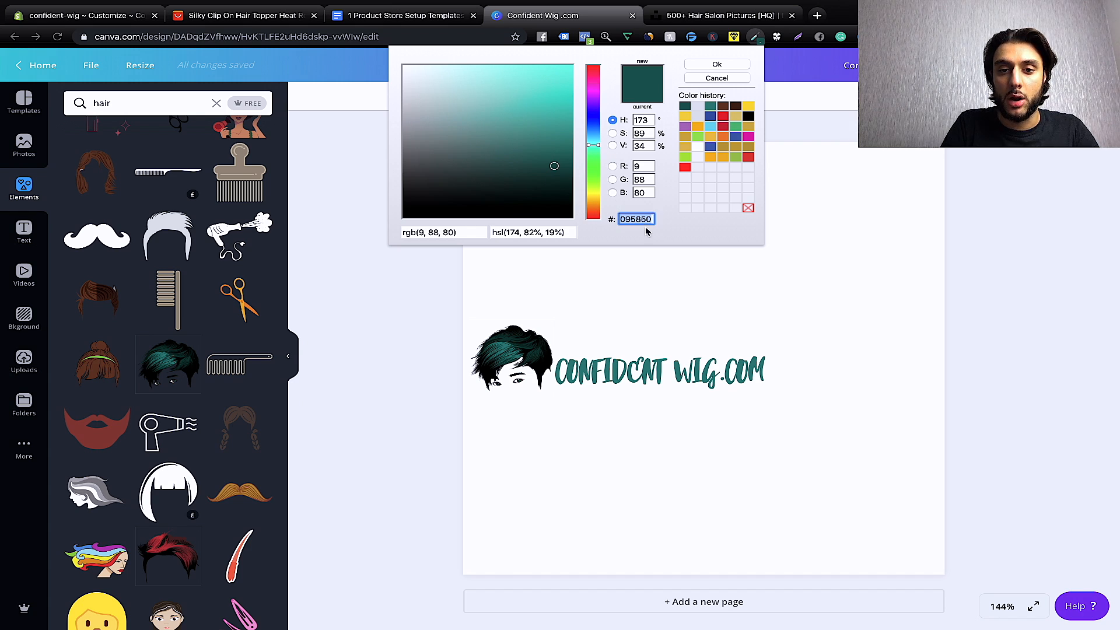
pyautogui.click(717, 325)
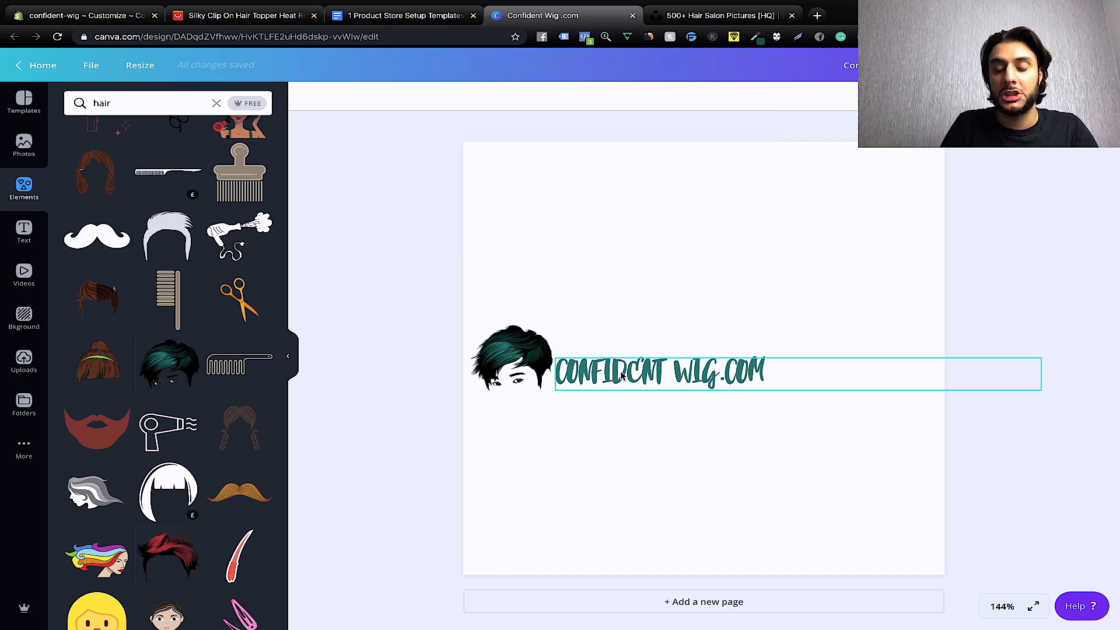
pyautogui.click(755, 37)
pyautogui.click(699, 78)
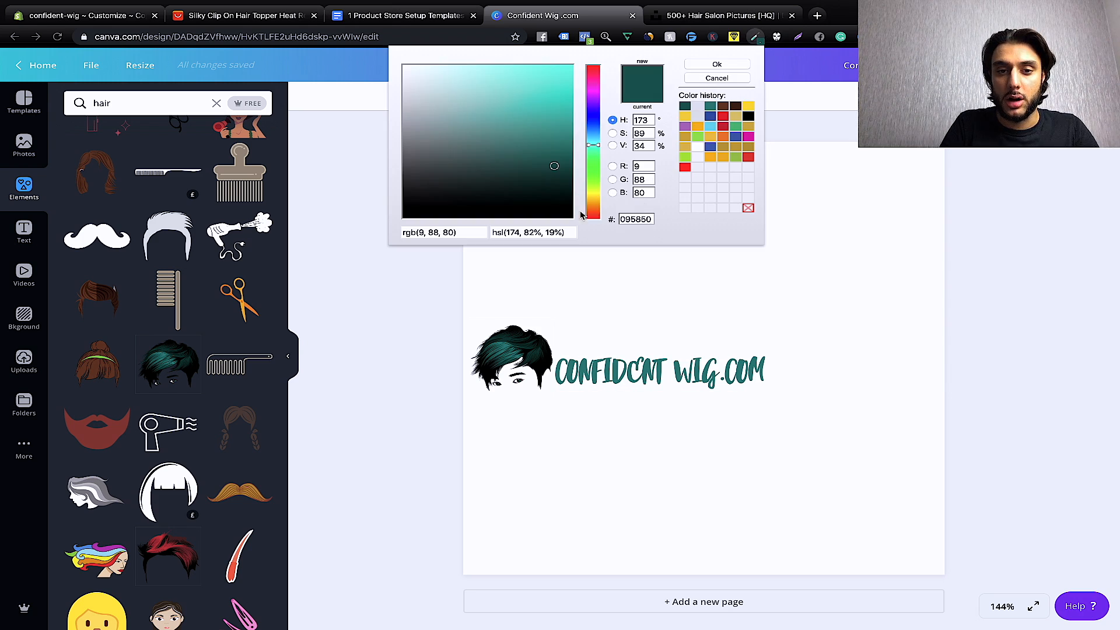
pyautogui.doubleClick(635, 216)
pyautogui.click(655, 215)
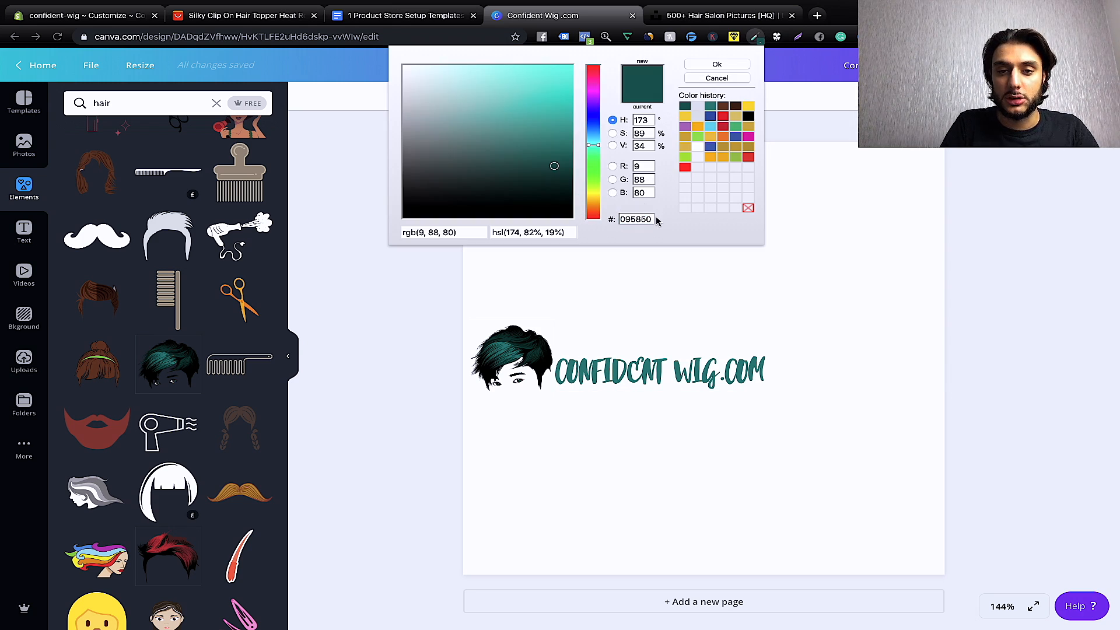
pyautogui.moveTo(658, 220); pyautogui.dragTo(619, 216)
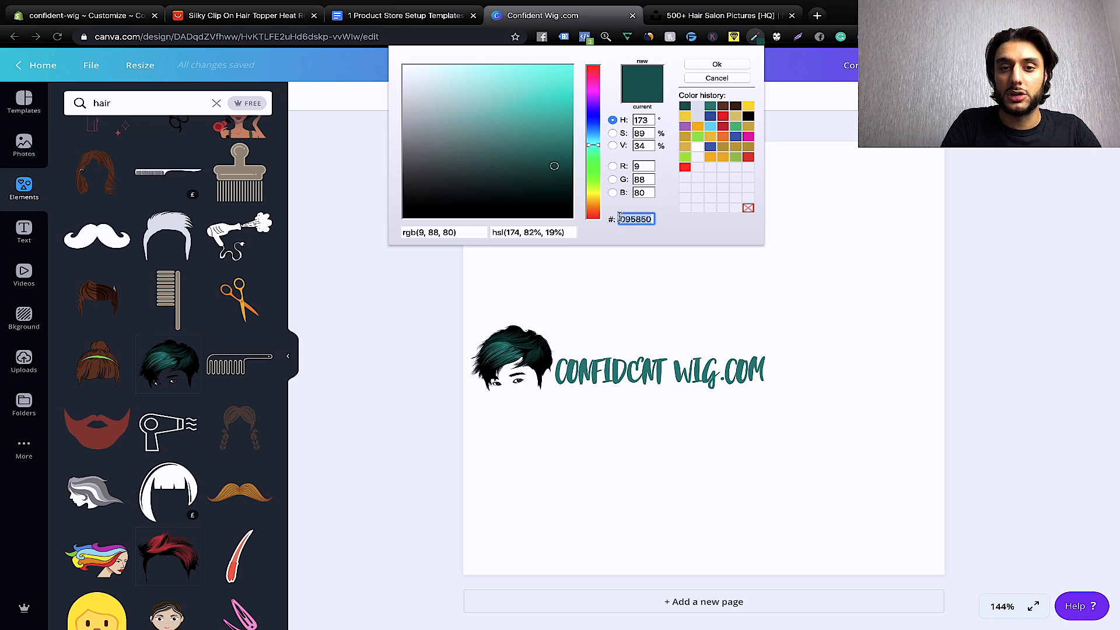
pyautogui.click(826, 310)
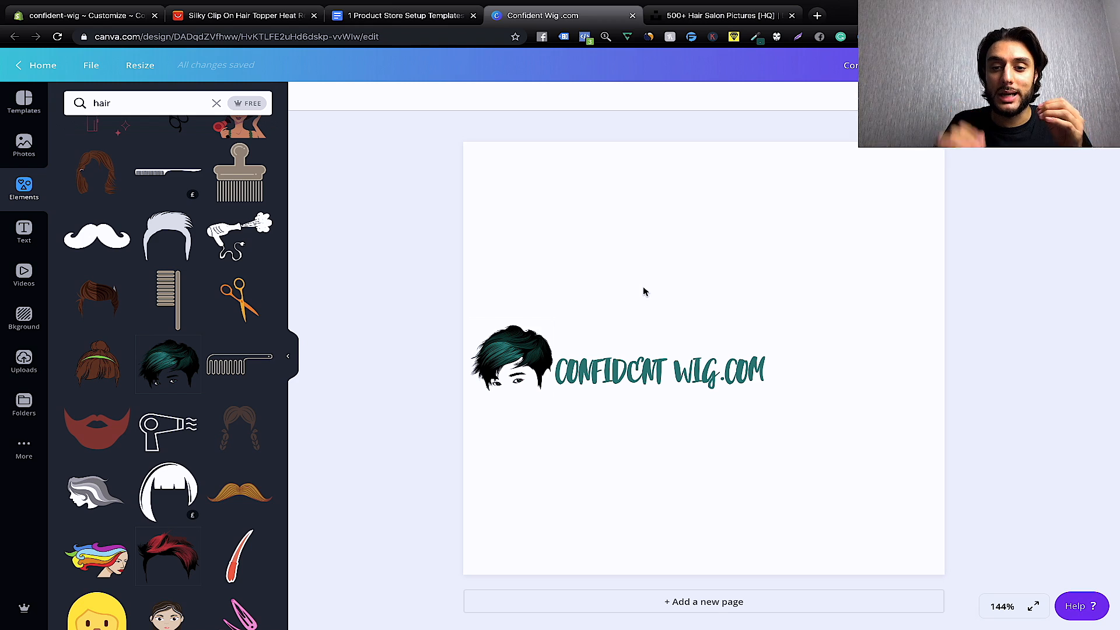
pyautogui.click(1098, 66)
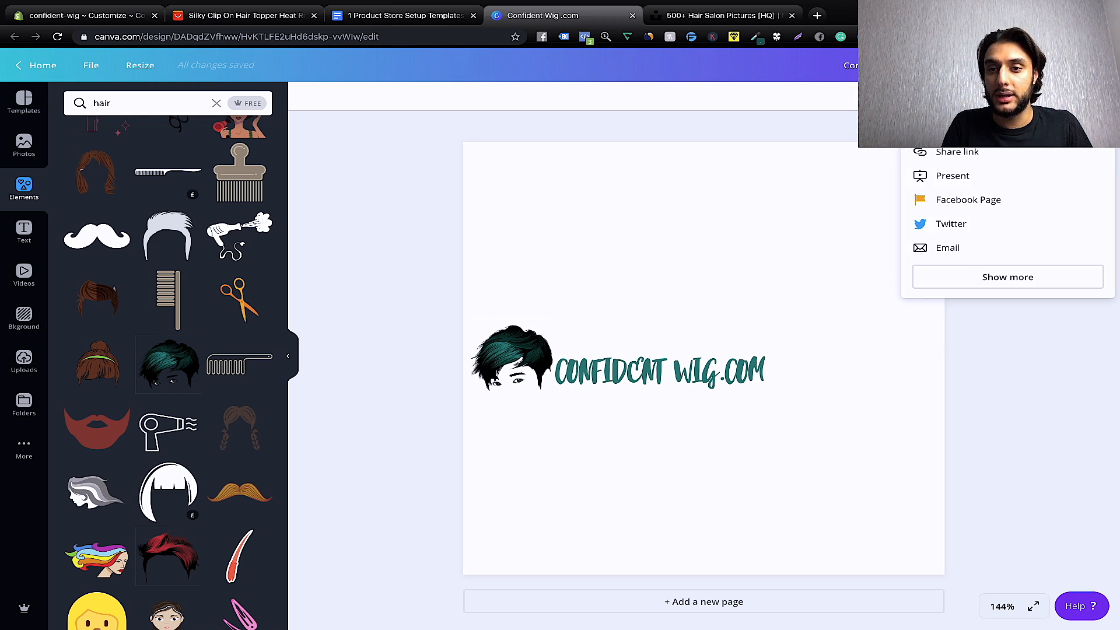
pyautogui.click(957, 127)
pyautogui.click(918, 206)
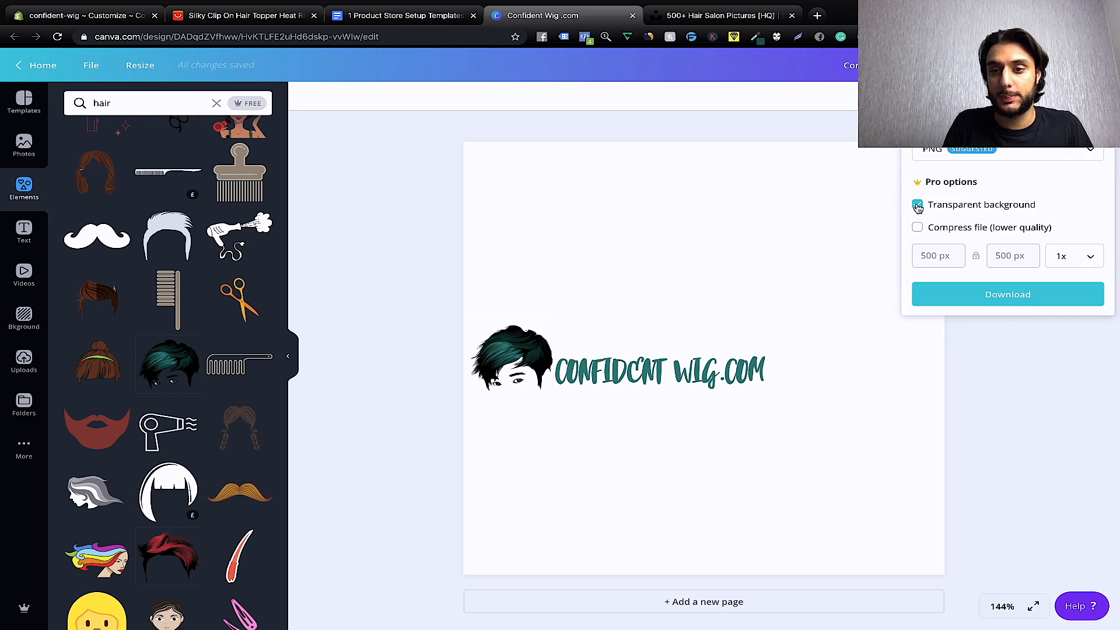
pyautogui.click(918, 228)
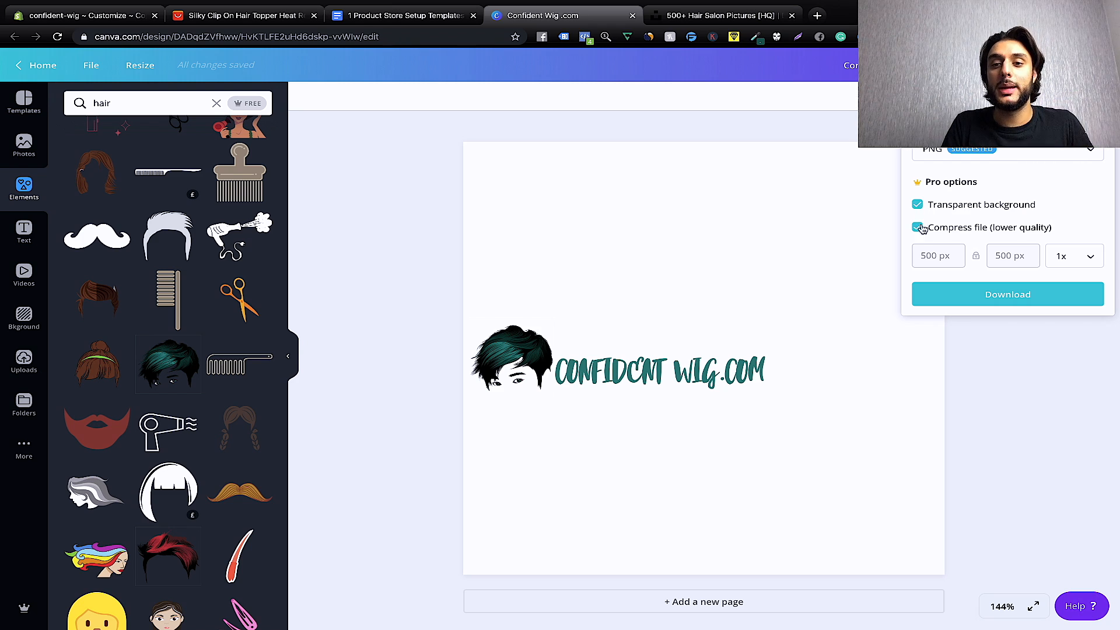
pyautogui.click(921, 232)
pyautogui.click(920, 206)
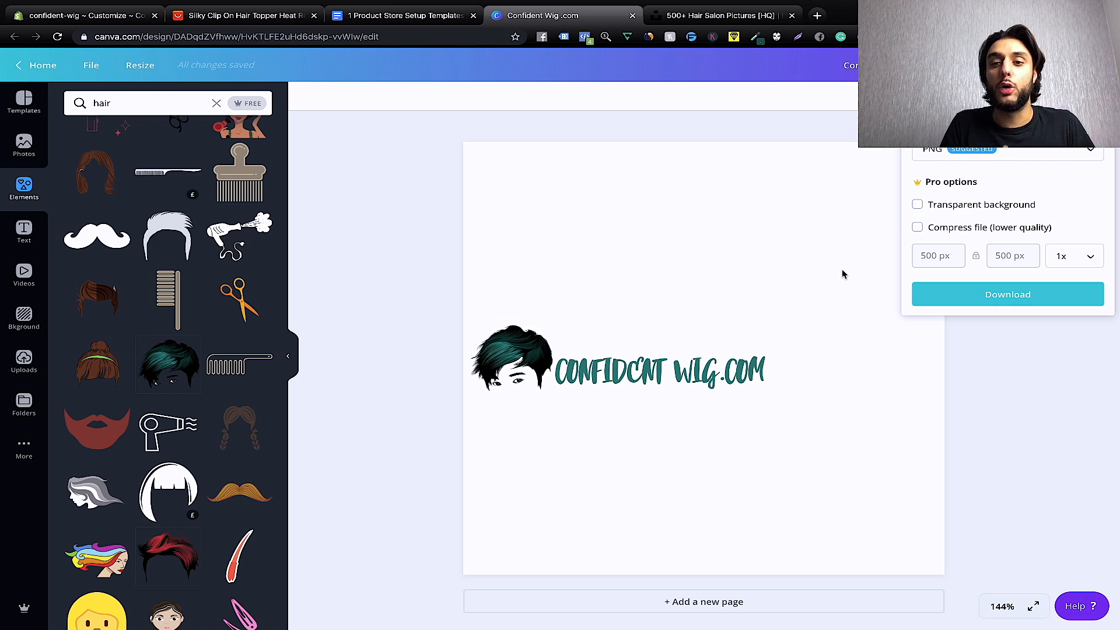
pyautogui.click(842, 275)
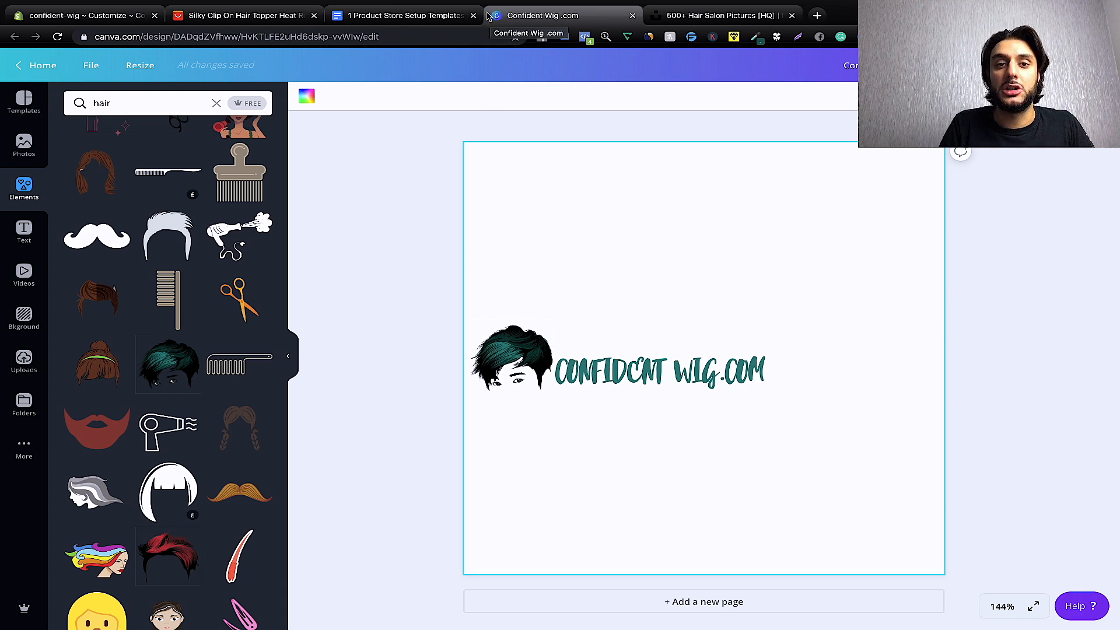
# Remove the logo's brand-name text and move the hair graphic to the middle of the page before closing the Canva design.
pyautogui.click(603, 366)
pyautogui.press('Delete')
pyautogui.moveTo(514, 361); pyautogui.dragTo(699, 373)
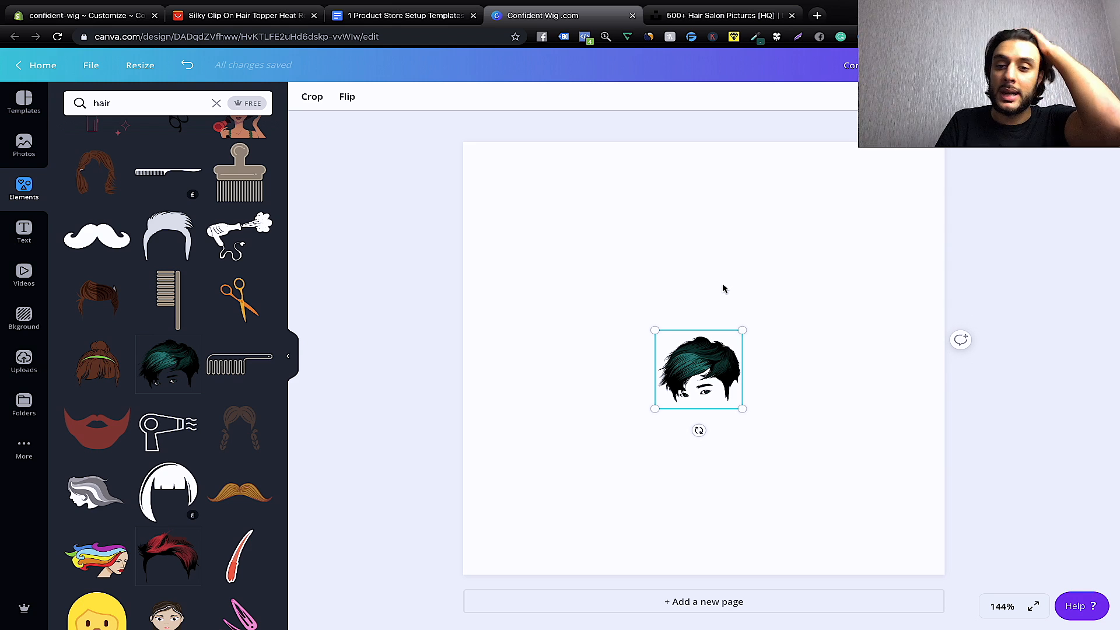
pyautogui.click(727, 302)
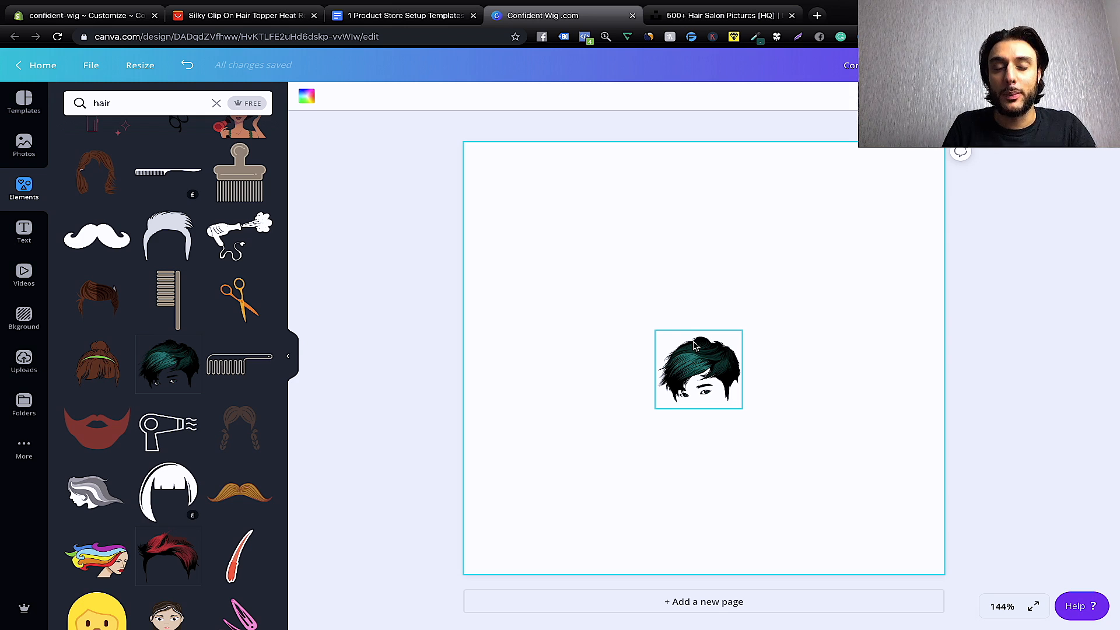
pyautogui.hotkey('ctrl', 'w')
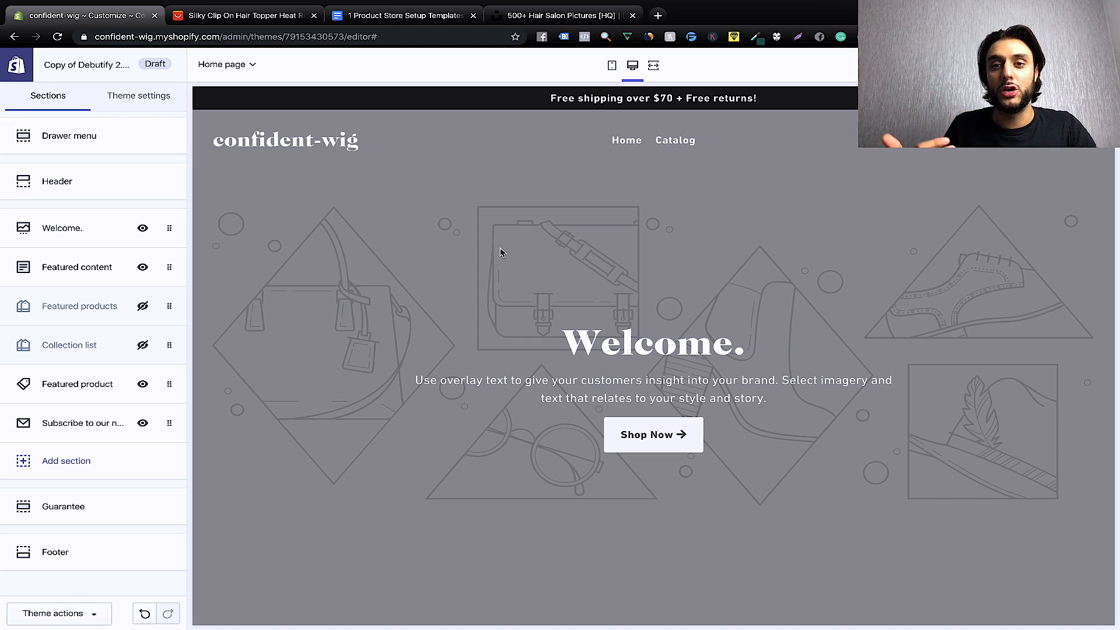
# Set the Header section's logo to the Confident Wig.com image from the library.
pyautogui.click(87, 185)
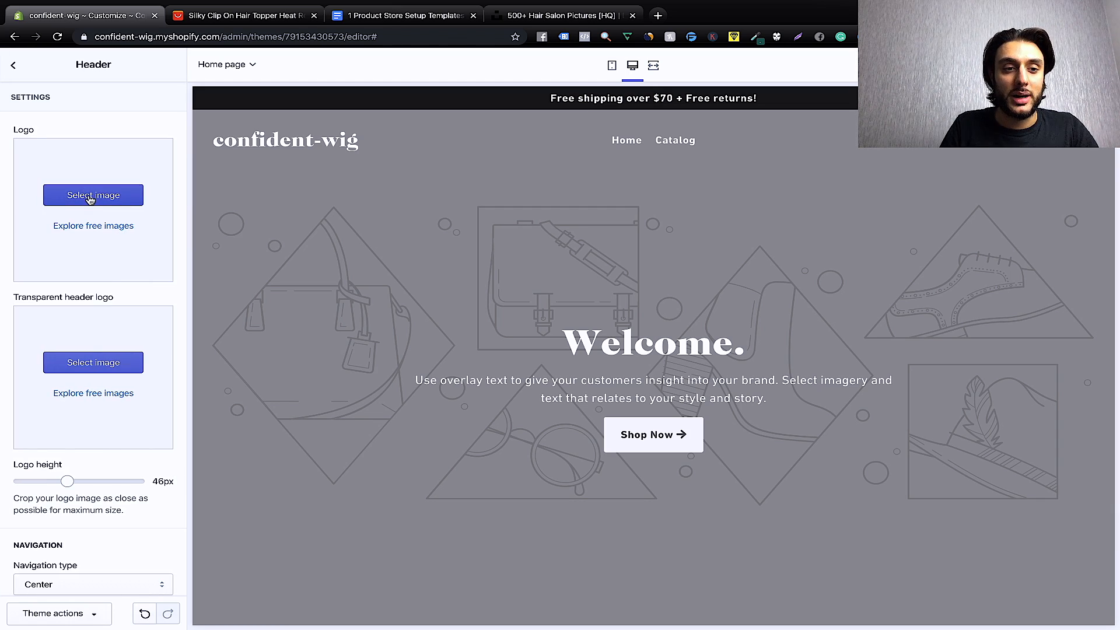
pyautogui.click(89, 196)
pyautogui.scroll(-1, 126, 433)
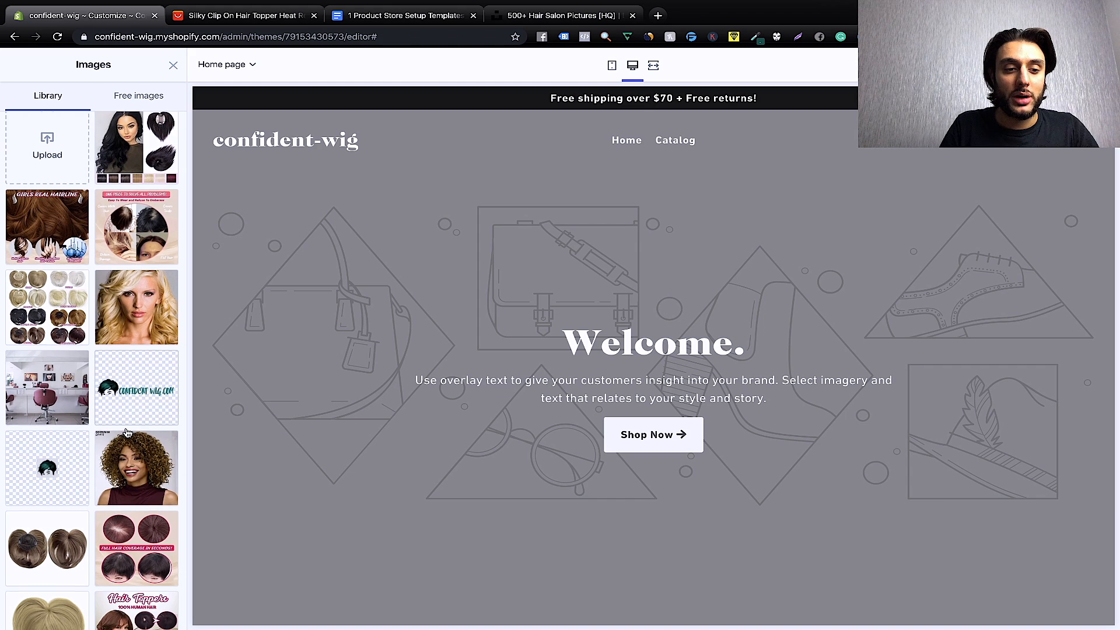
pyautogui.click(139, 365)
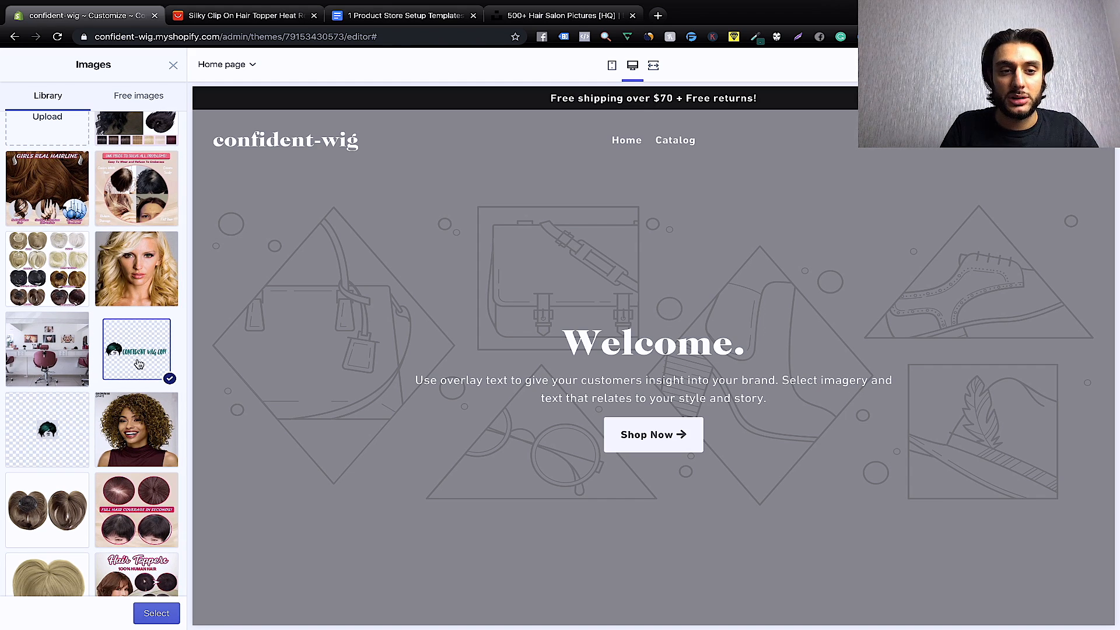
pyautogui.click(159, 611)
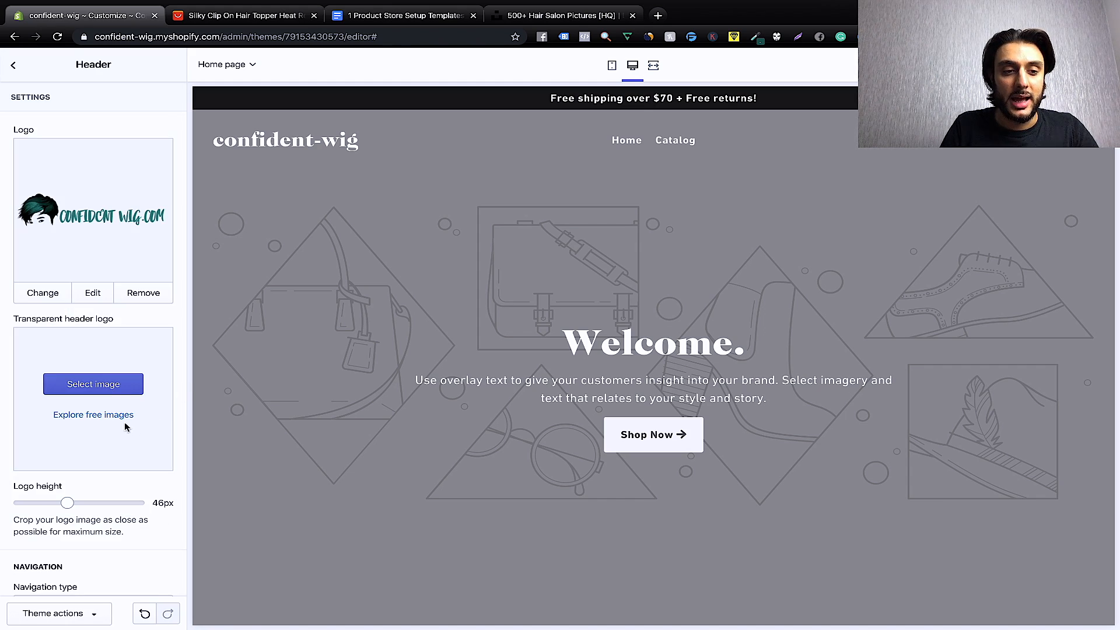
# Use the same Confident Wig.com image as the transparent header logo.
pyautogui.click(103, 387)
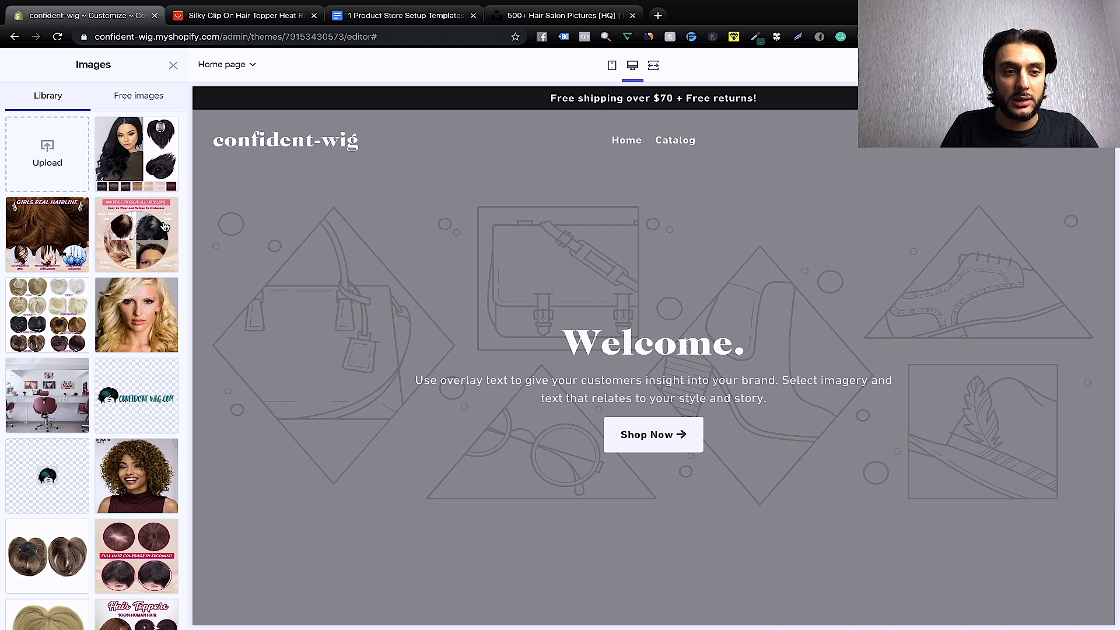
pyautogui.click(164, 400)
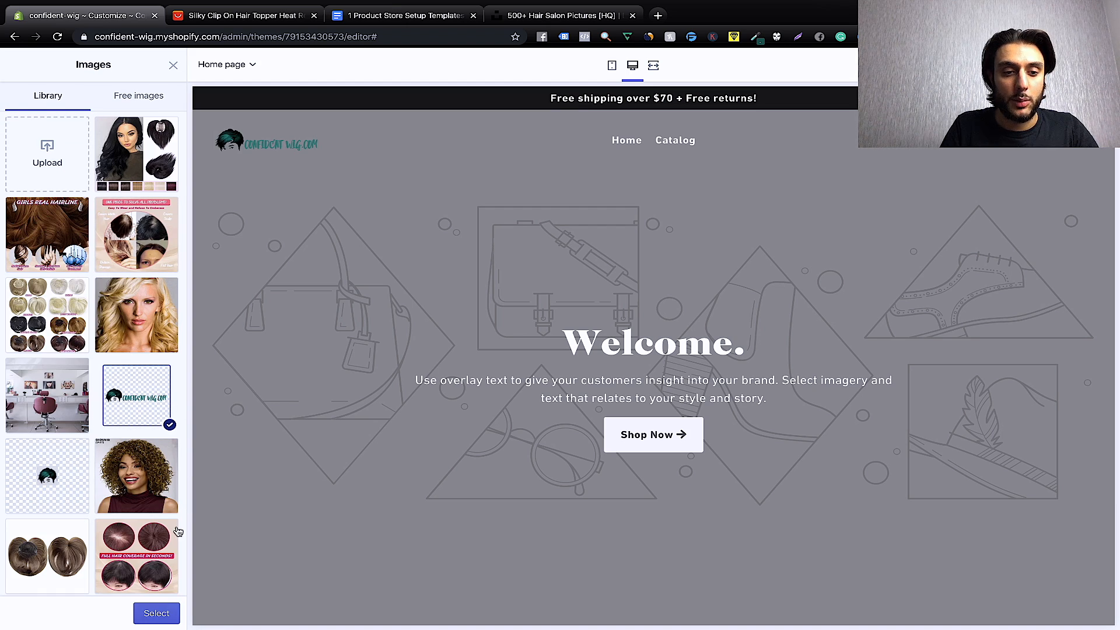
pyautogui.click(157, 611)
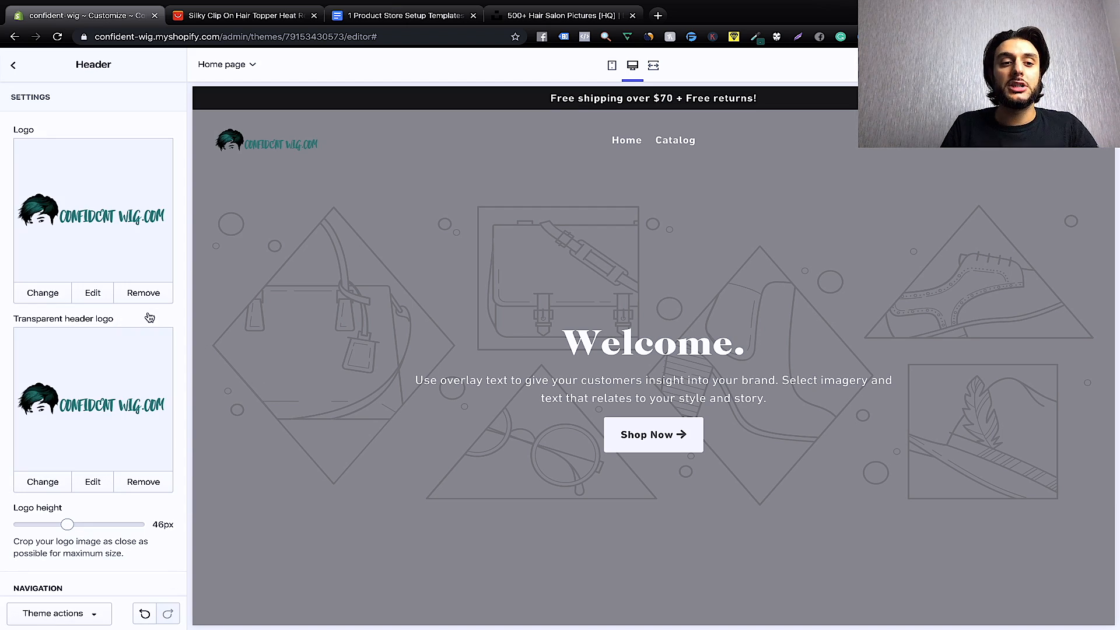
# Examine how the logo looks on the transparent header and on the white sticky header in the home page preview.
pyautogui.scroll(-3, 483, 322)
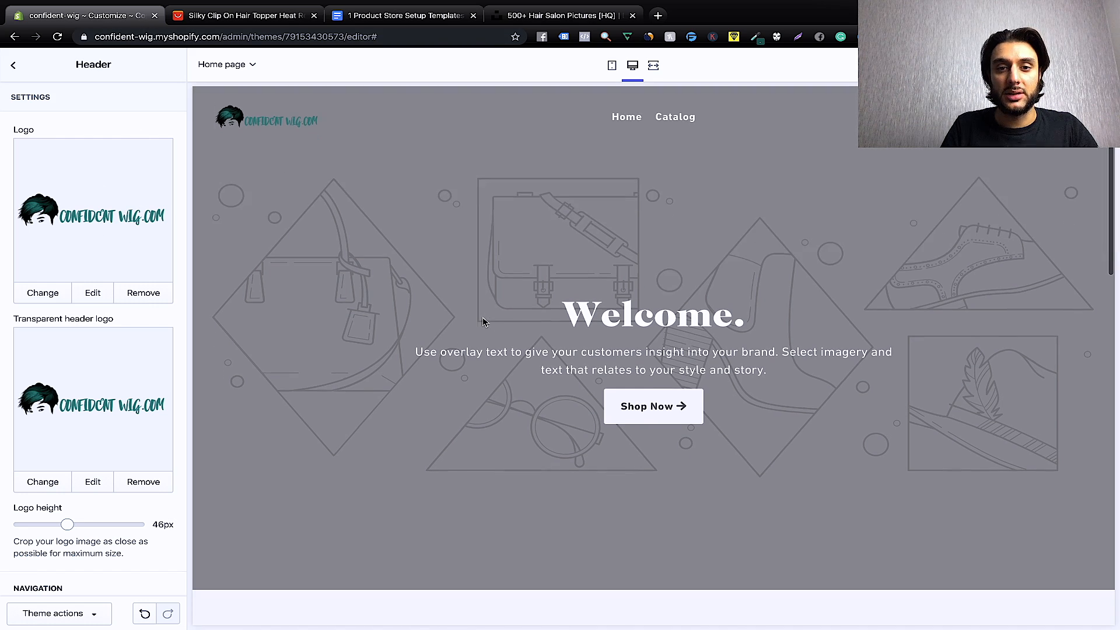
pyautogui.scroll(3, 483, 322)
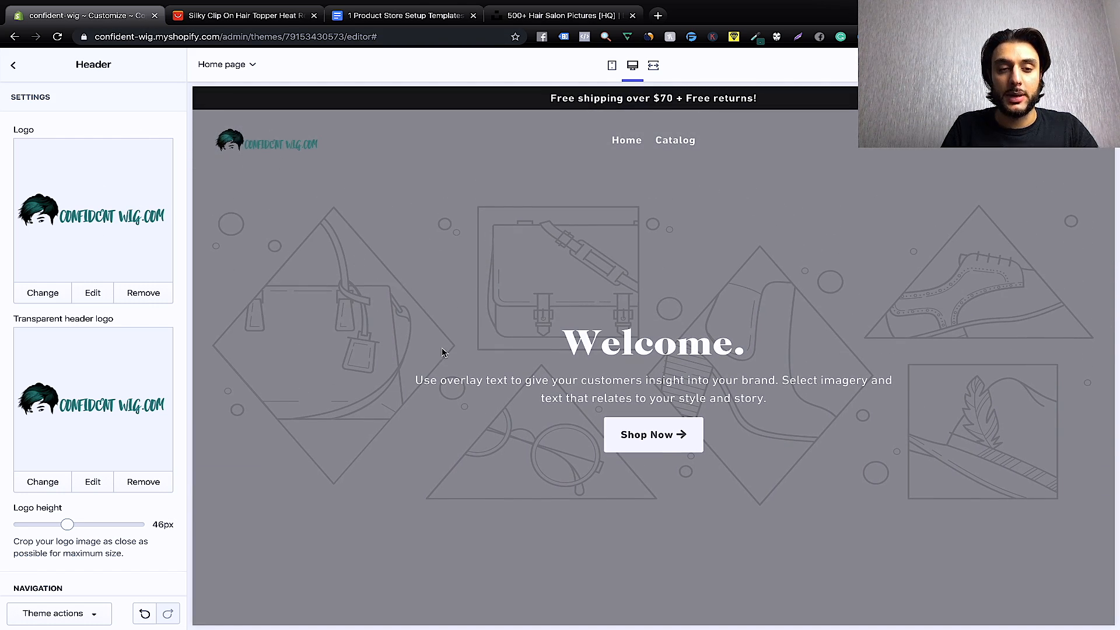
pyautogui.scroll(-3, 445, 353)
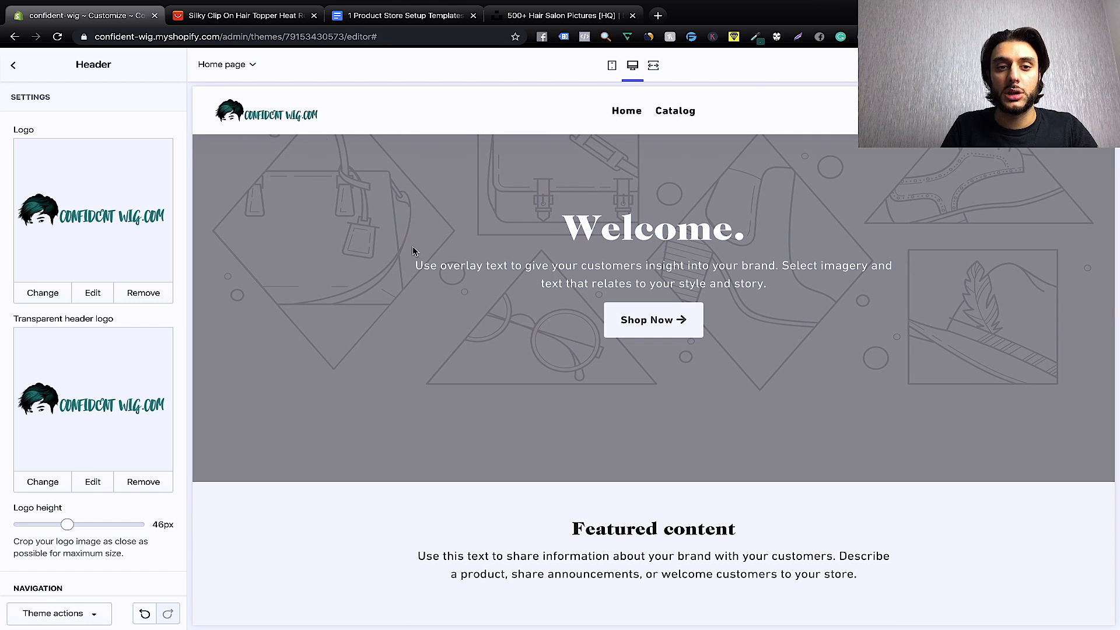
pyautogui.scroll(3, 414, 249)
pyautogui.scroll(-5, 294, 218)
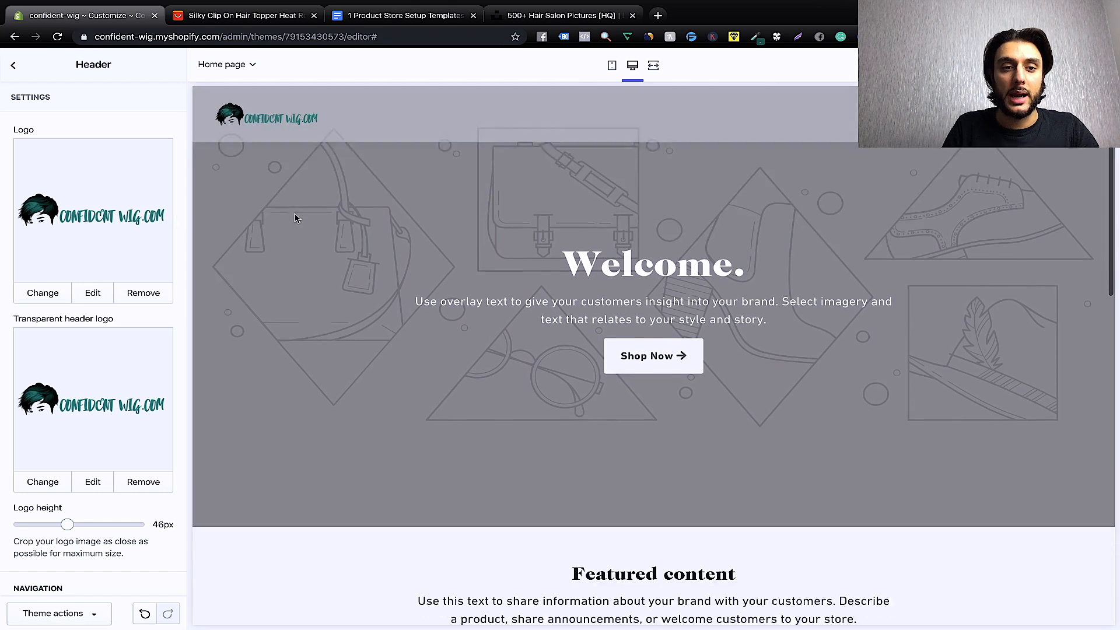
pyautogui.scroll(1, 295, 218)
pyautogui.scroll(-6, 297, 219)
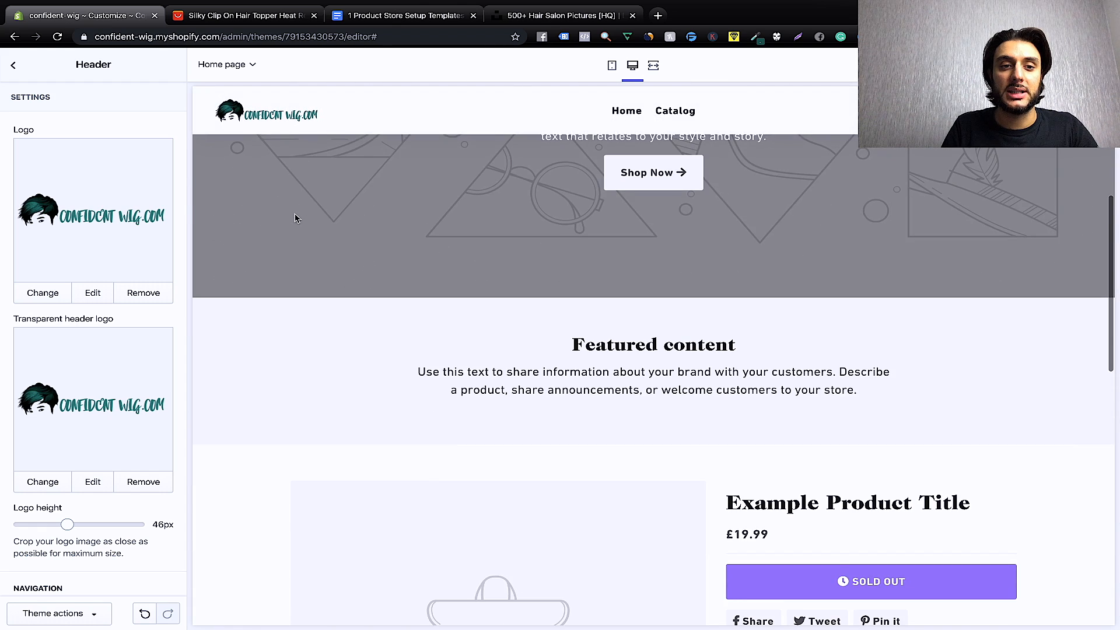
pyautogui.scroll(6, 297, 218)
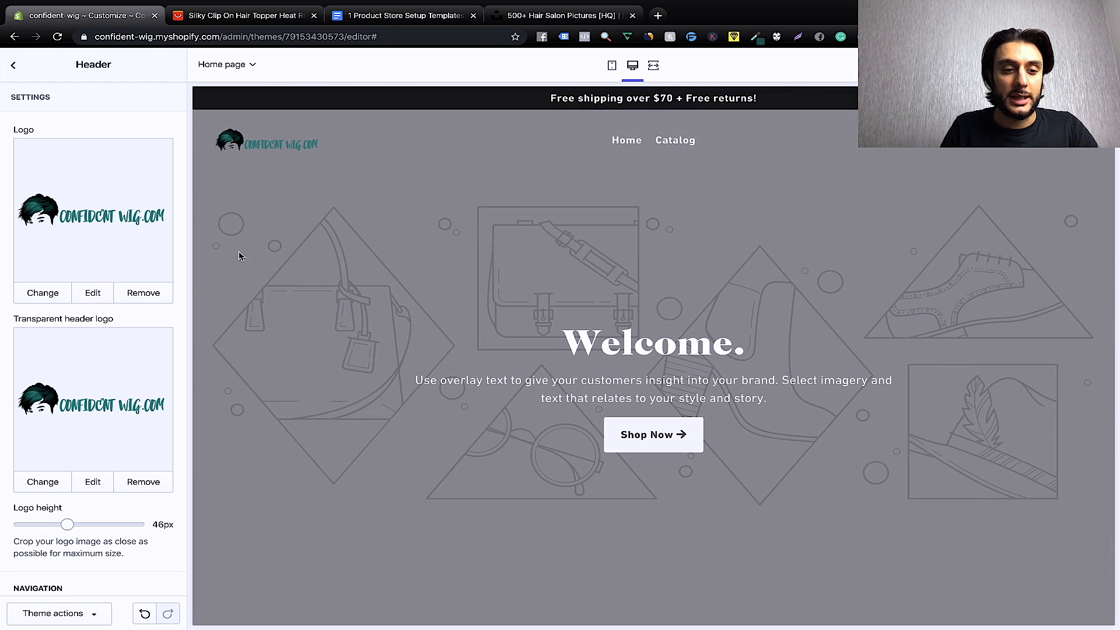
# Review the header's logo height, navigation, menu and mobile header settings, and return to the section list.
pyautogui.scroll(-3, 176, 389)
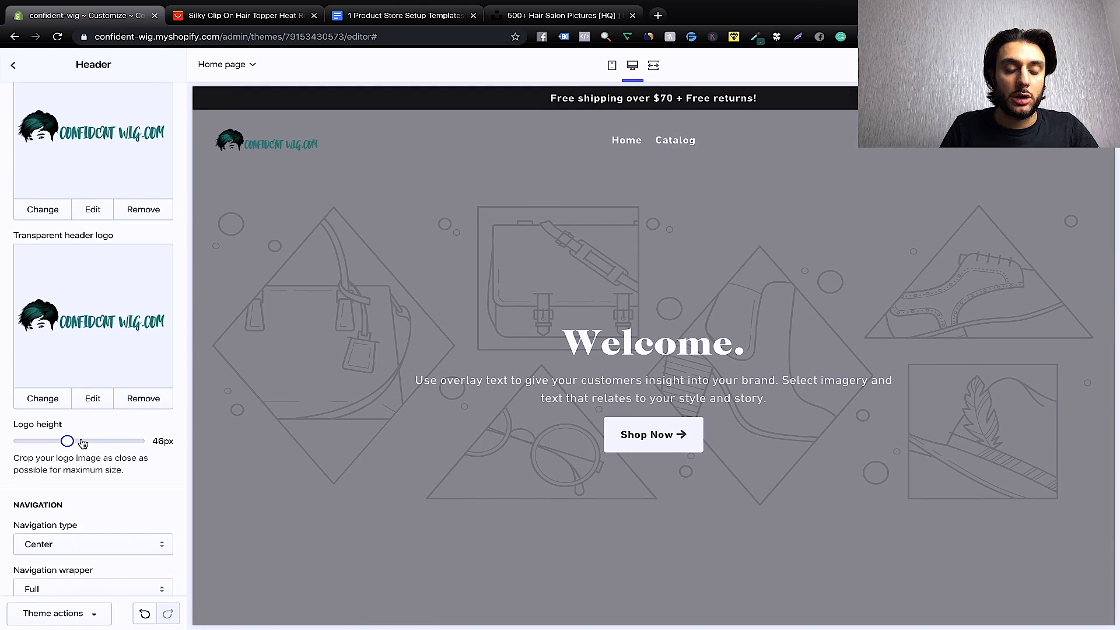
pyautogui.scroll(-5, 82, 438)
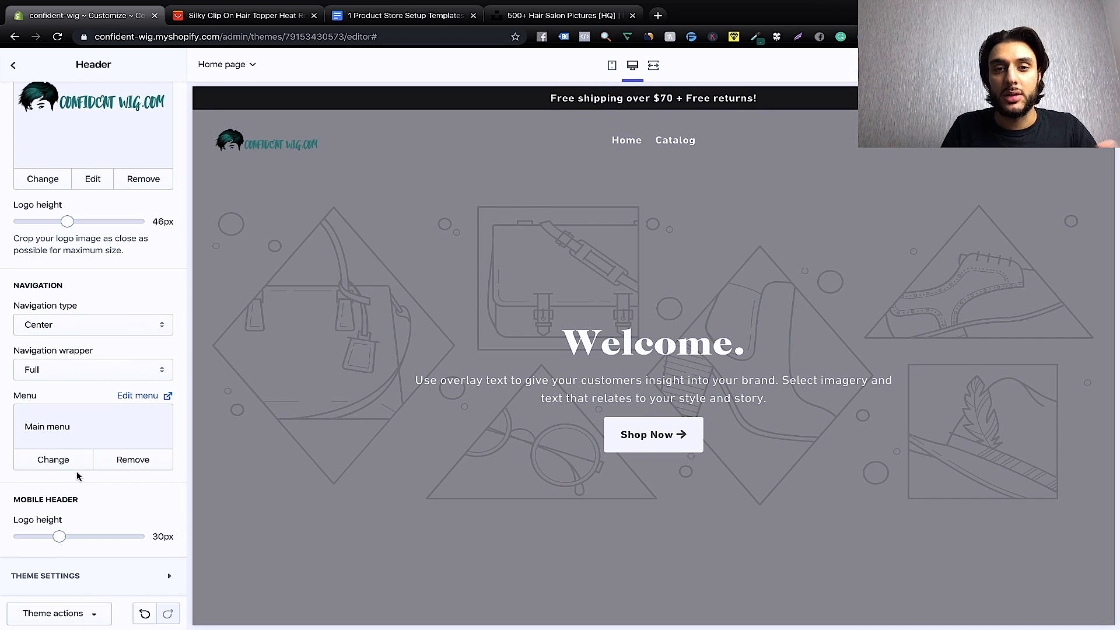
pyautogui.scroll(8, 78, 477)
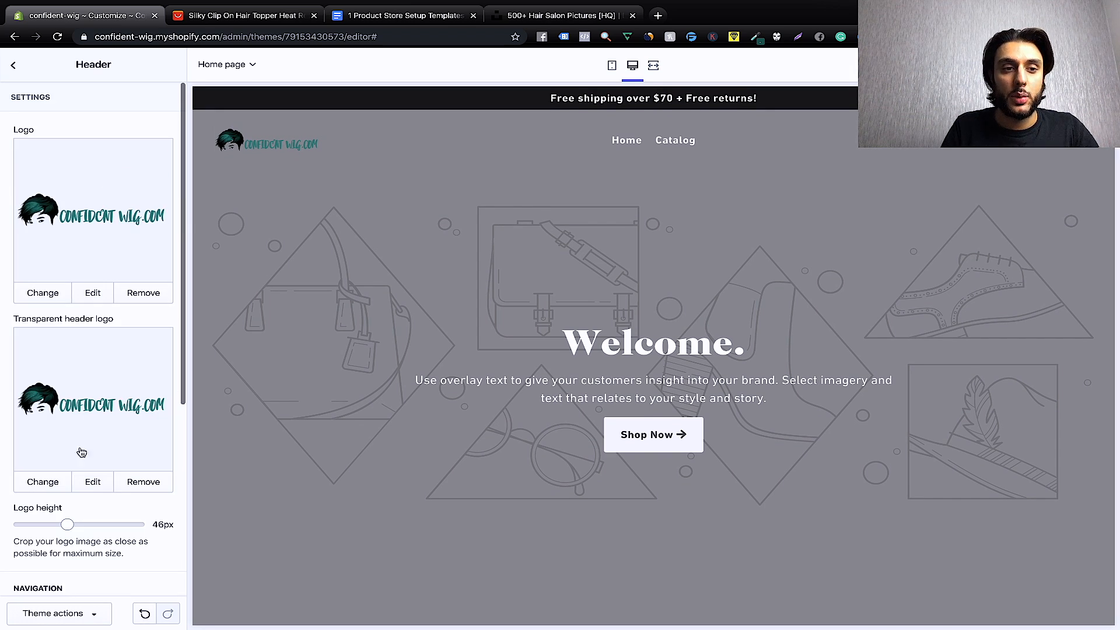
pyautogui.click(18, 66)
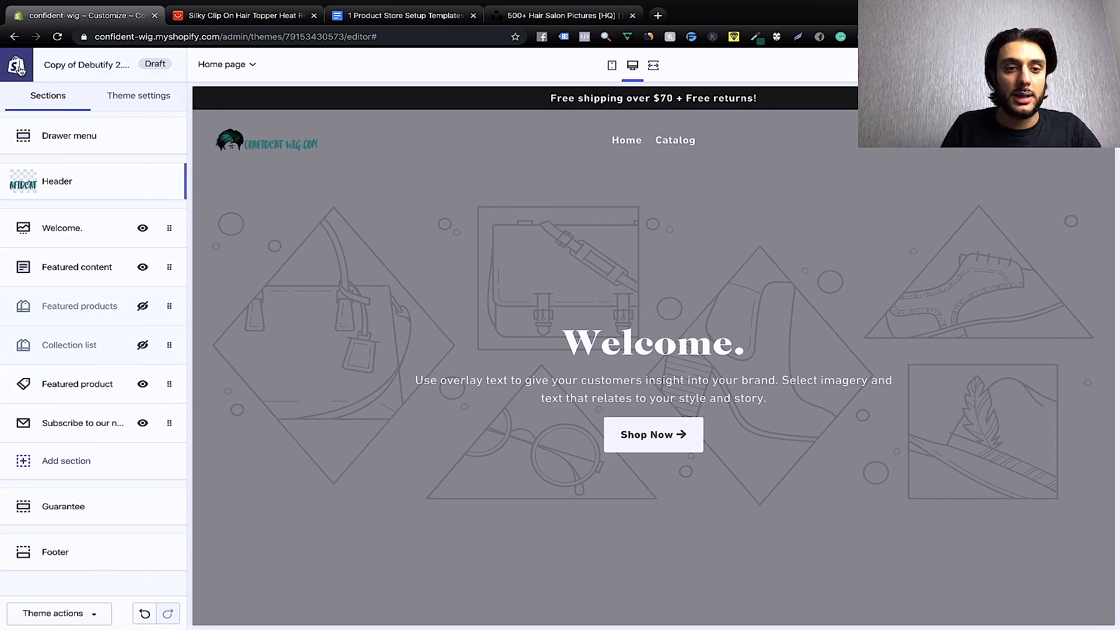
# Open the Welcome slideshow section and expand its Welcome slide to reach the image and text settings.
pyautogui.click(100, 239)
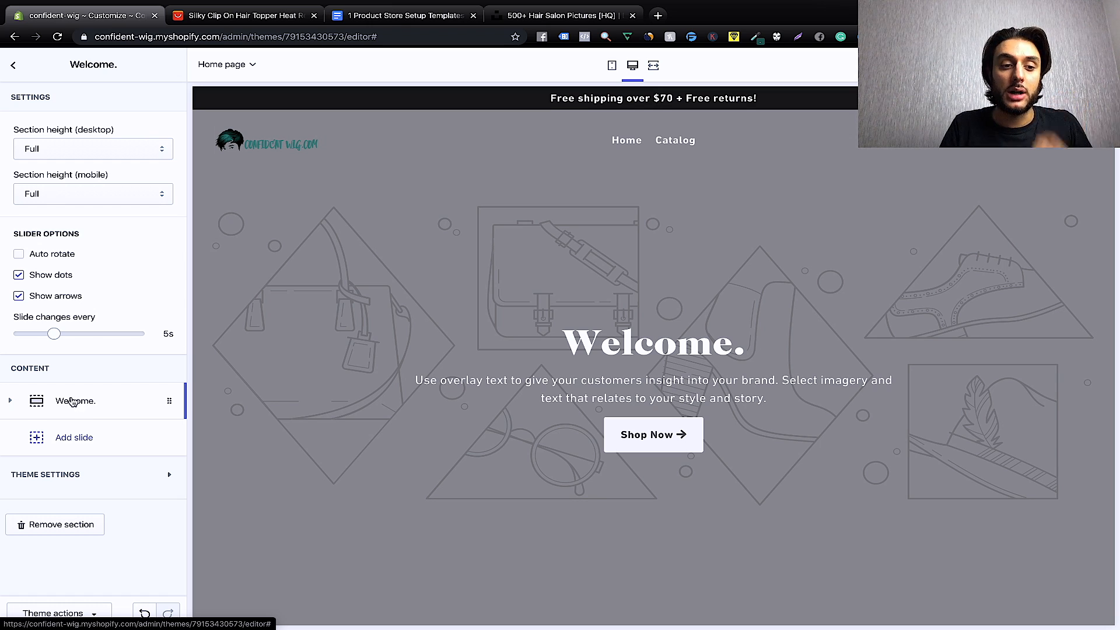
pyautogui.click(73, 401)
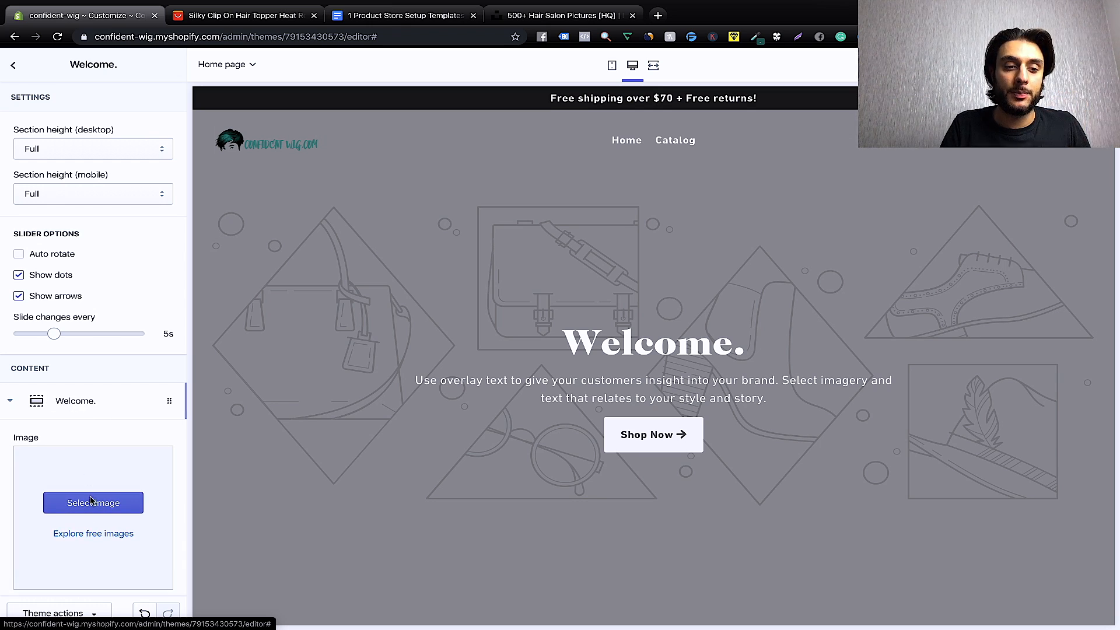
pyautogui.scroll(-5, 99, 537)
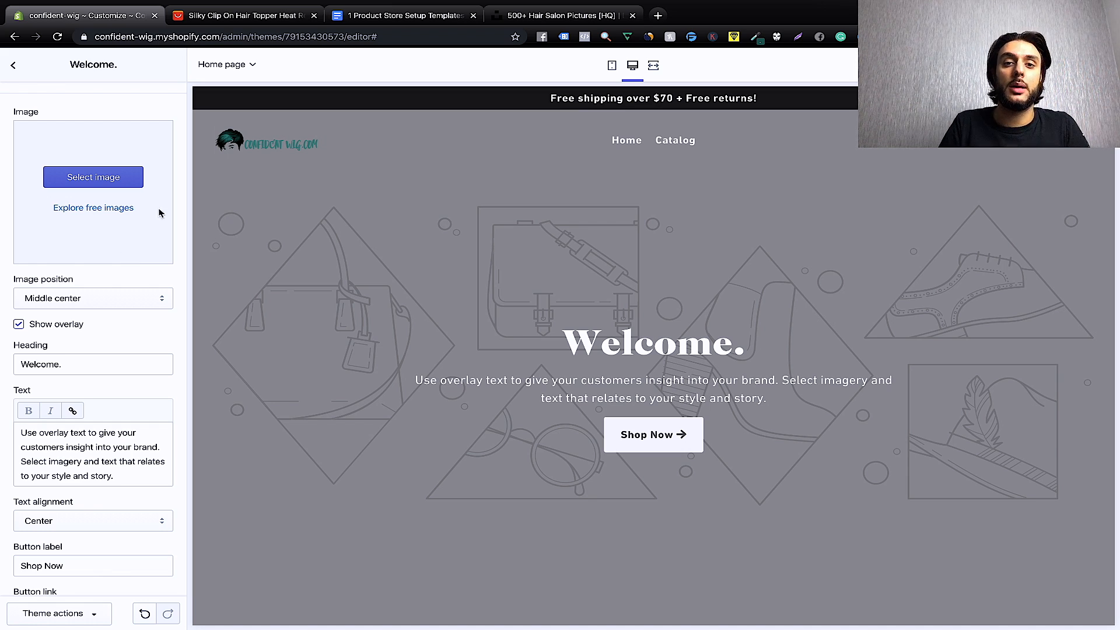
# Switch to the Unsplash hair salon results, download the photo of the woman in the striped shirt, and close that browser tab.
pyautogui.click(557, 16)
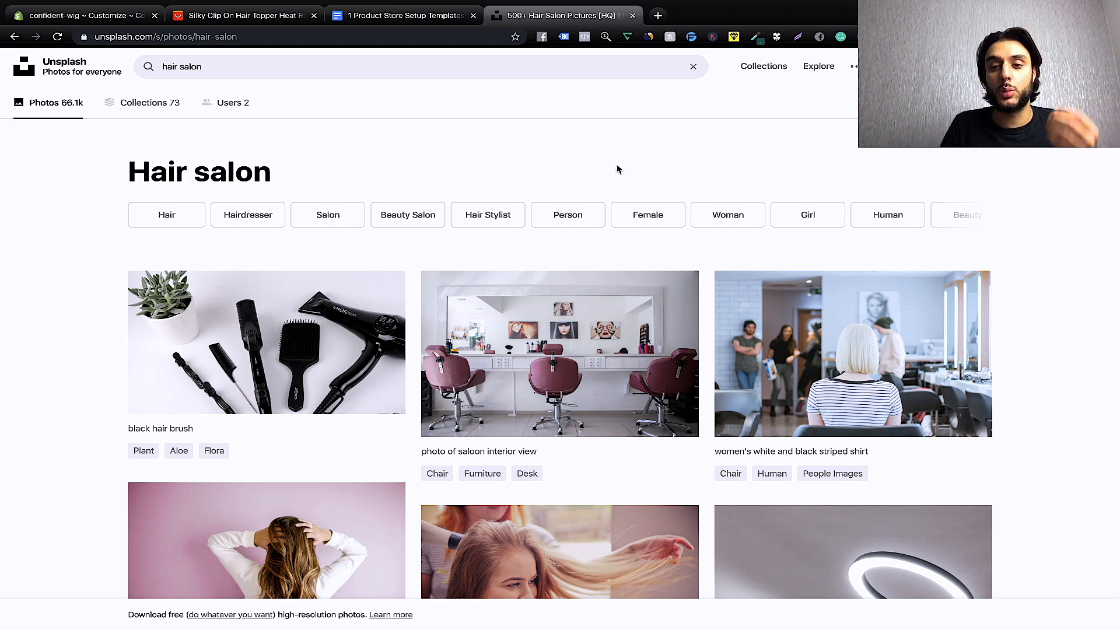
pyautogui.moveTo(880, 346)
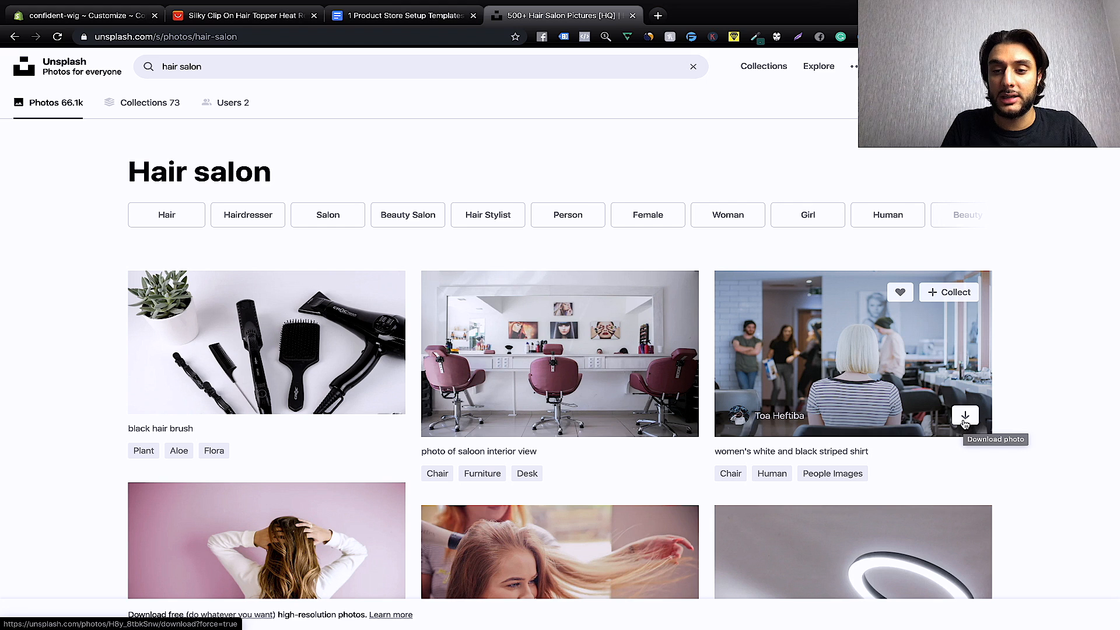
pyautogui.click(965, 415)
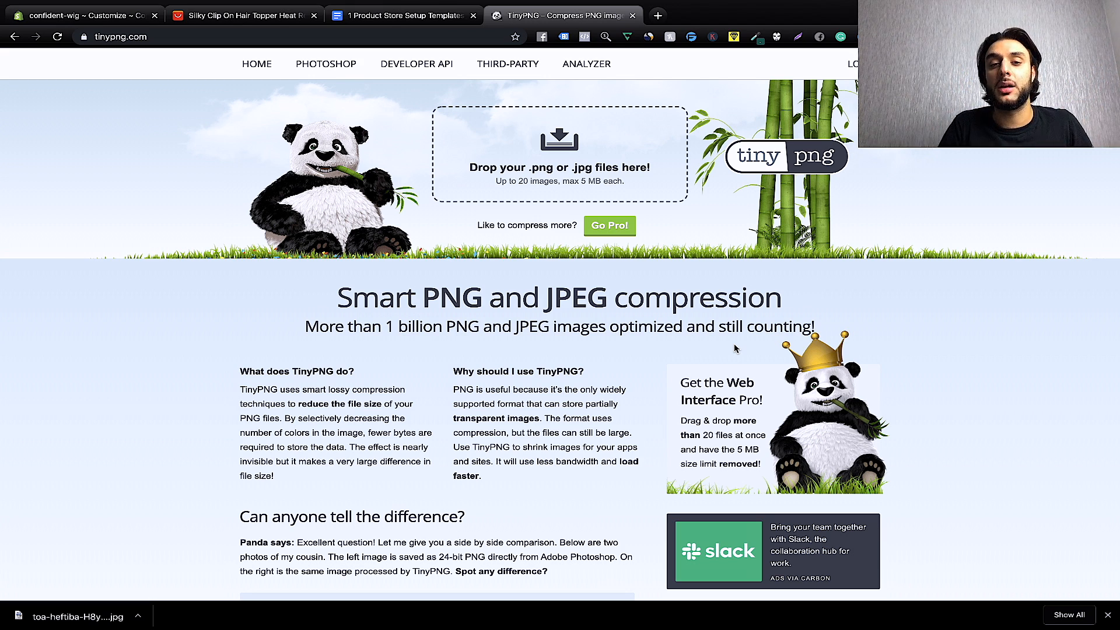
pyautogui.hotkey('ctrl', 'w')
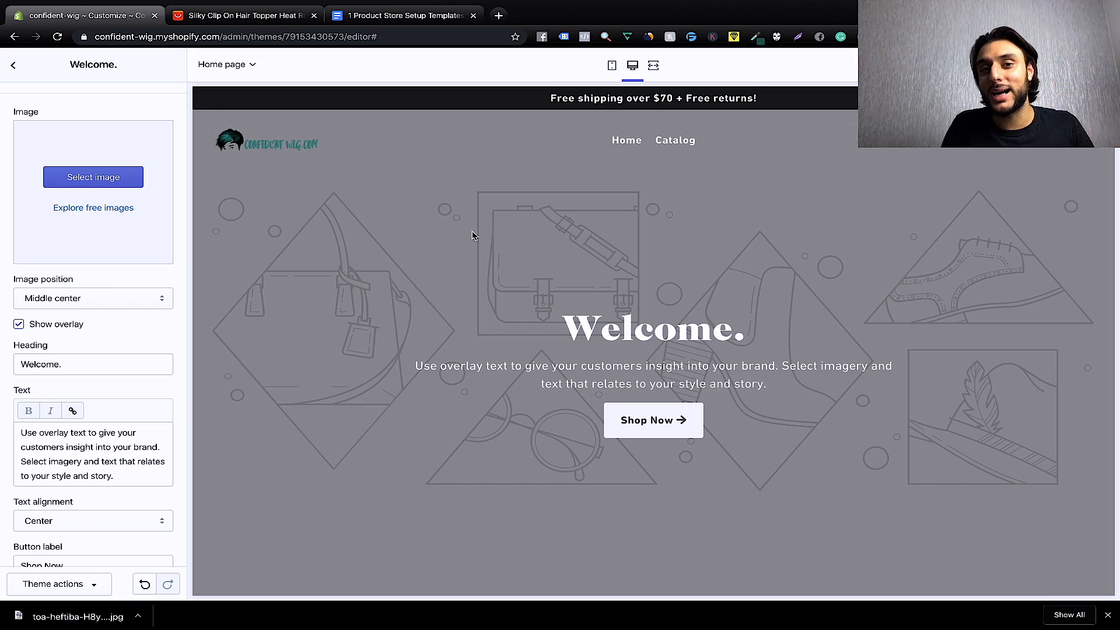
# Upload the downloaded Unsplash salon photo from the Downloads folder and set it as the Welcome slide's image.
pyautogui.click(98, 176)
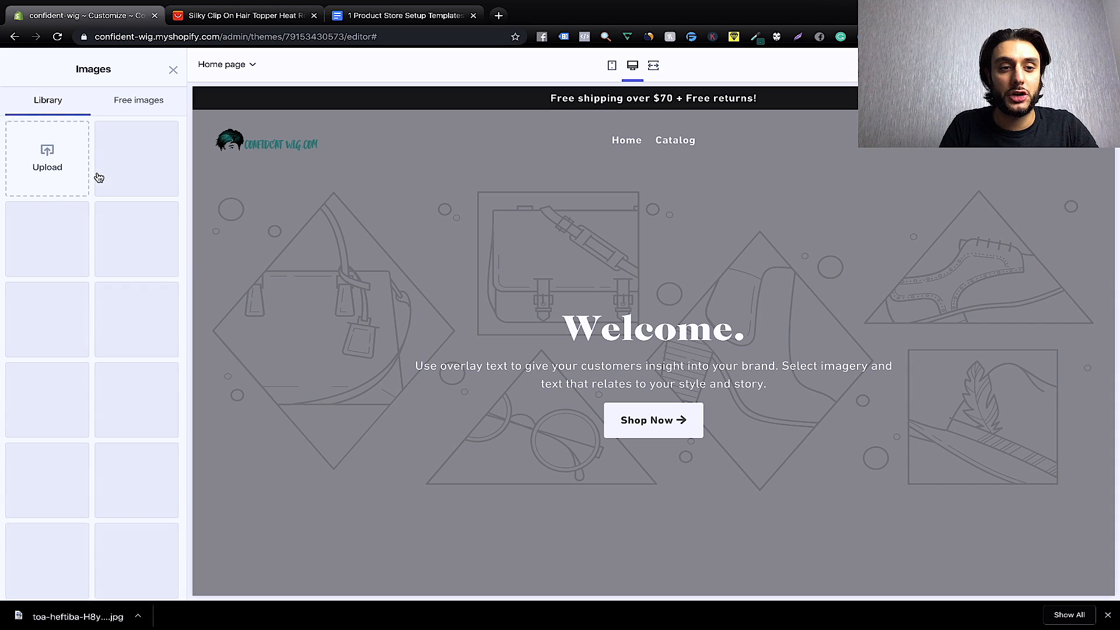
pyautogui.click(55, 154)
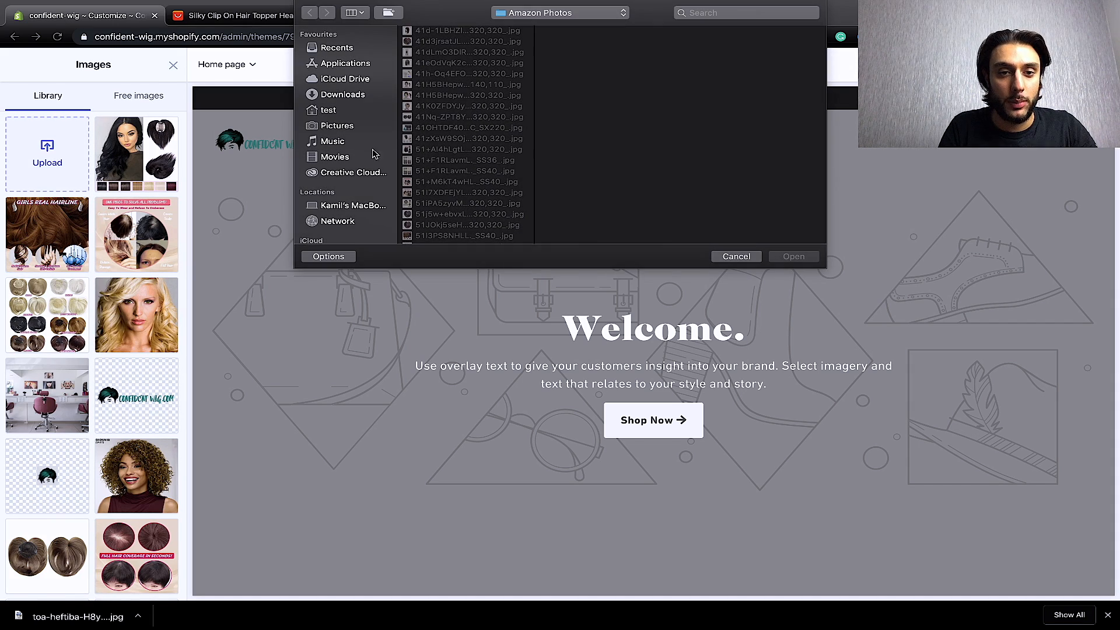
pyautogui.scroll(-2, 457, 170)
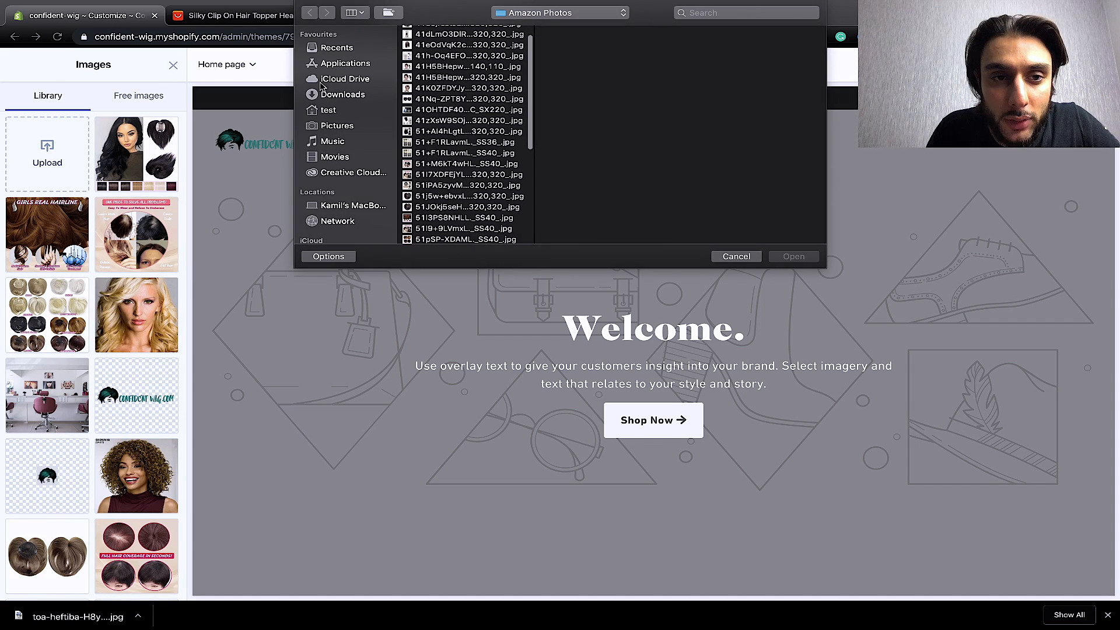
pyautogui.click(327, 94)
pyautogui.scroll(-5, 484, 189)
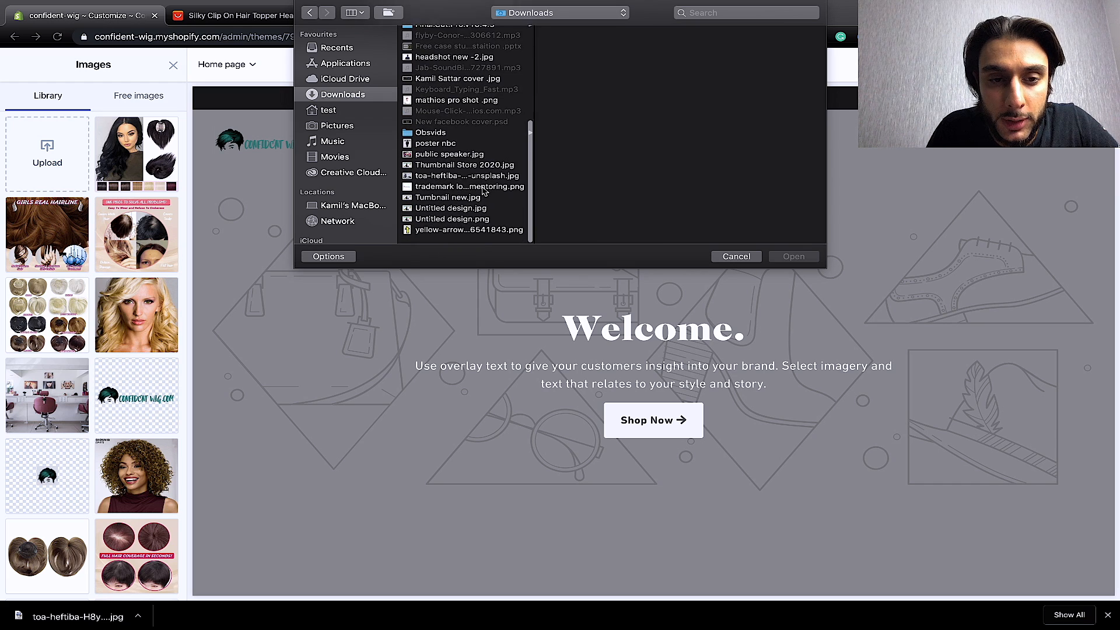
pyautogui.click(479, 185)
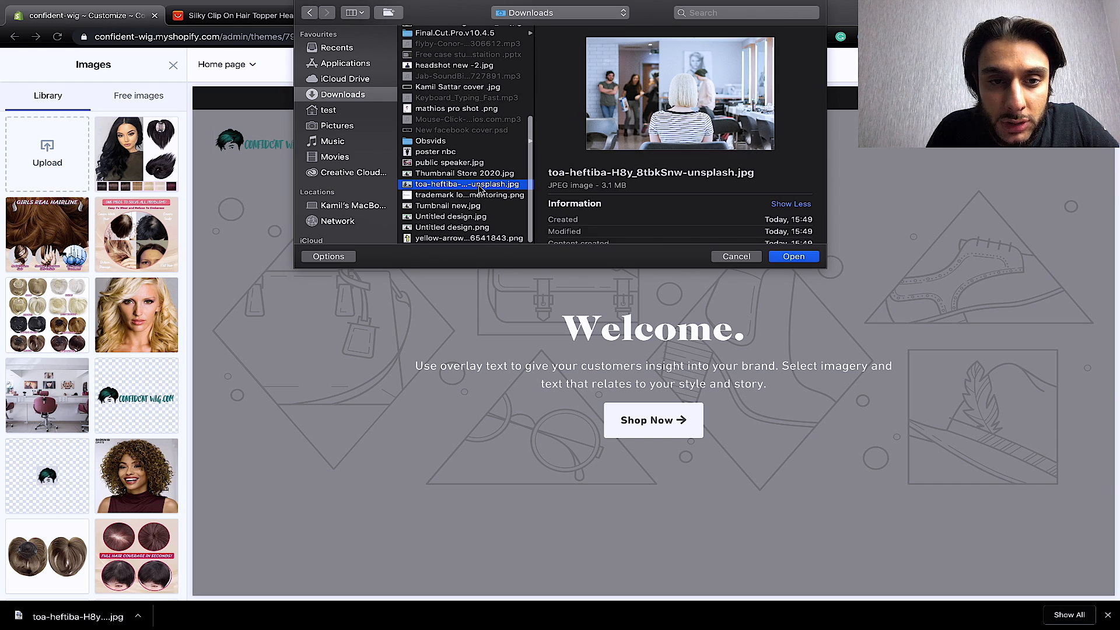
pyautogui.click(792, 257)
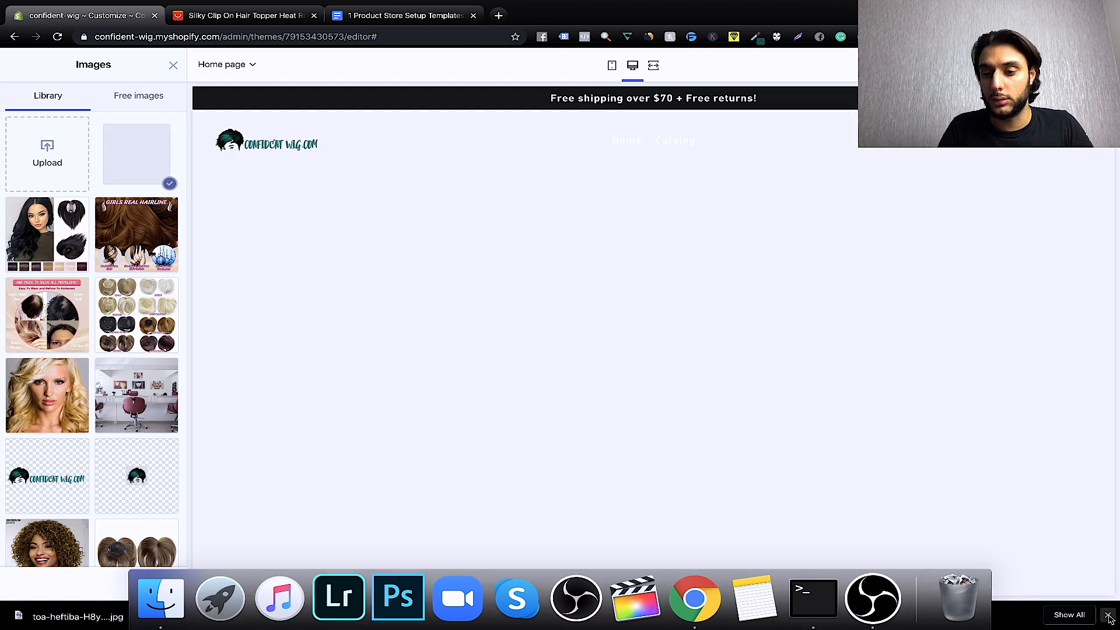
pyautogui.click(1109, 616)
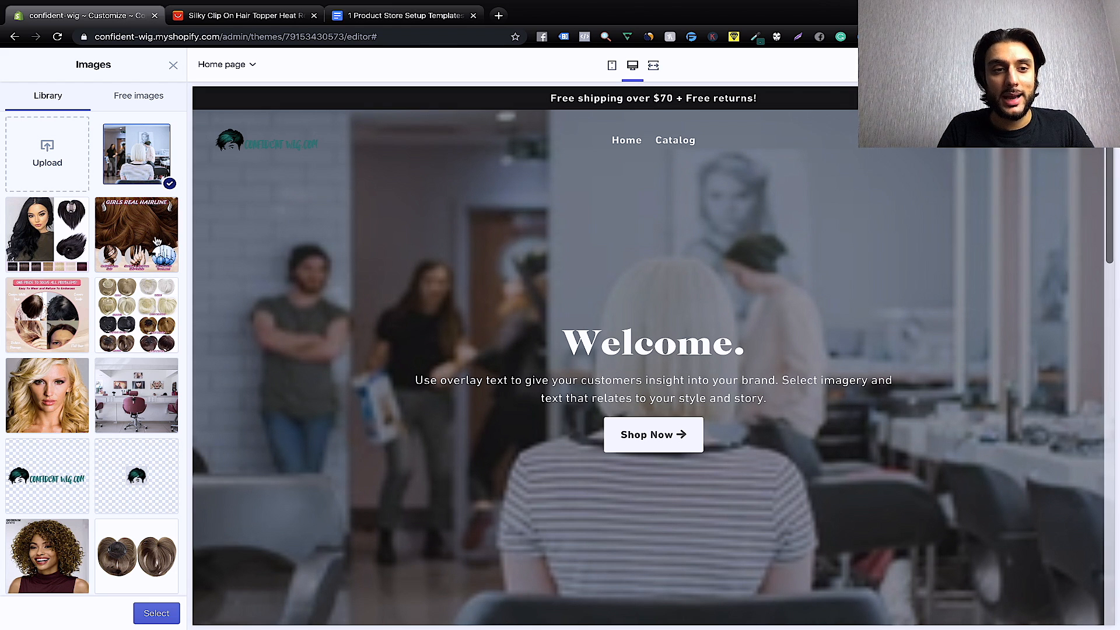
pyautogui.click(156, 614)
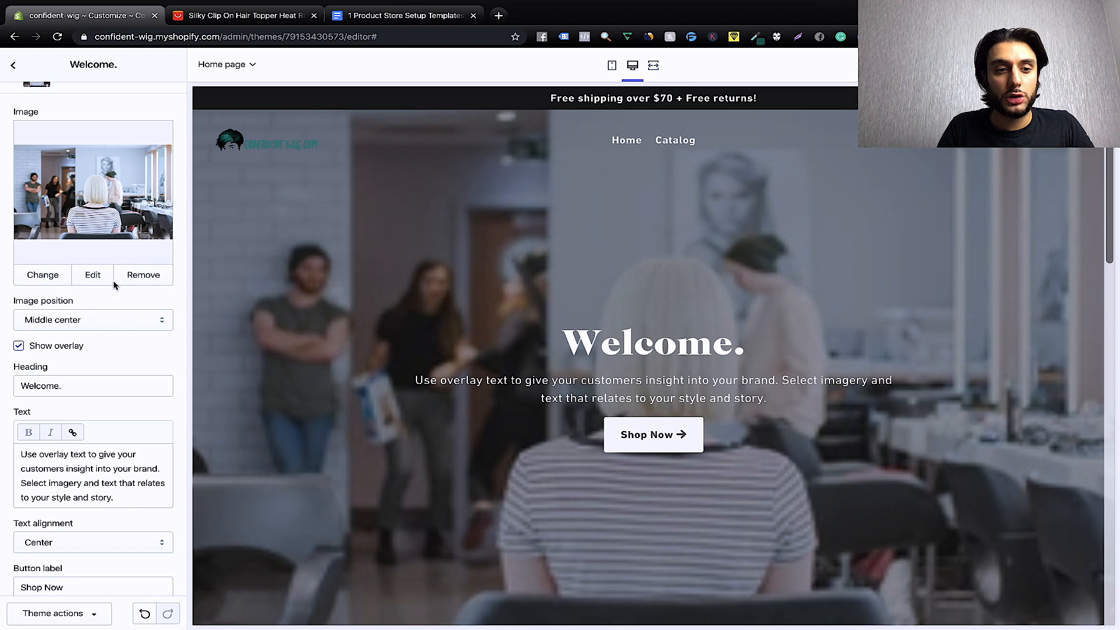
# Switch the preview to mobile view and change the Welcome slide's heading to "No1 Rated Clip On Wig".
pyautogui.click(612, 67)
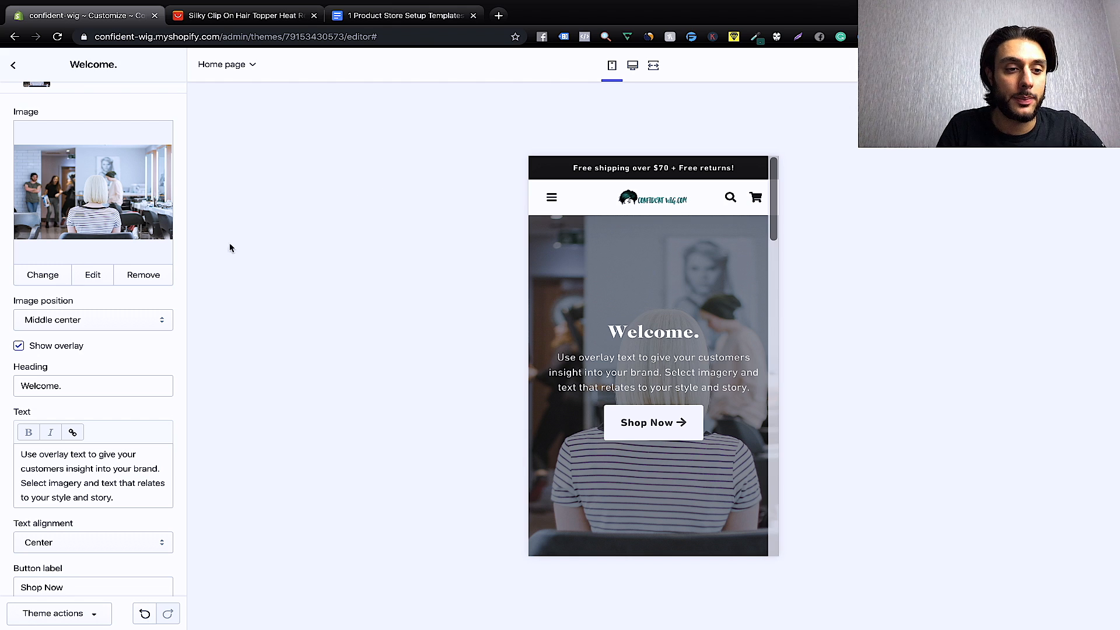
pyautogui.scroll(-1, 120, 322)
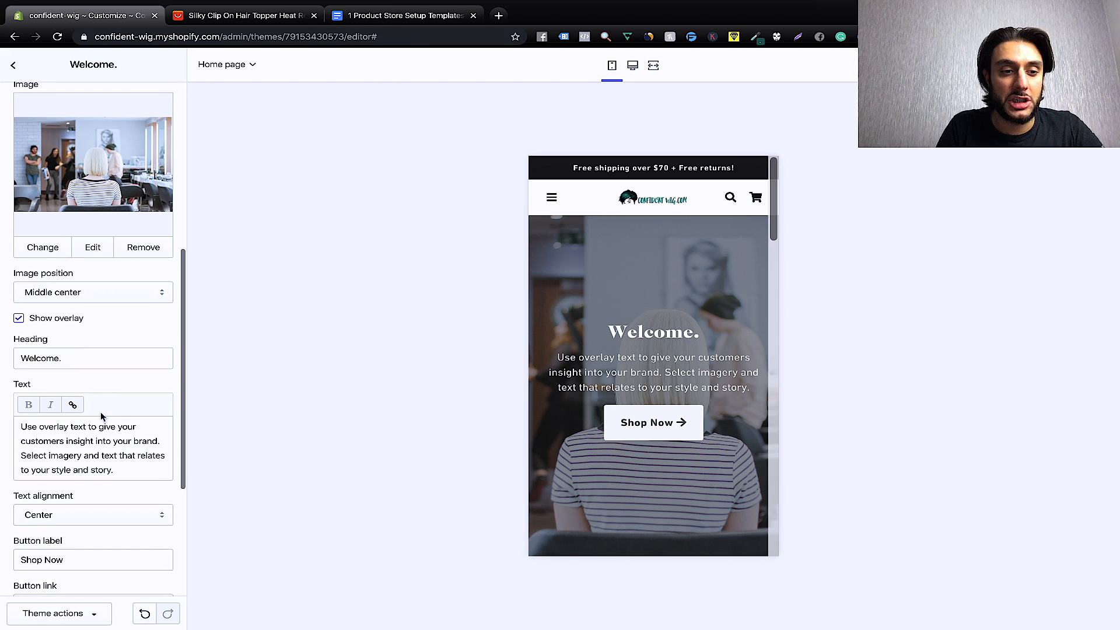
pyautogui.click(105, 362)
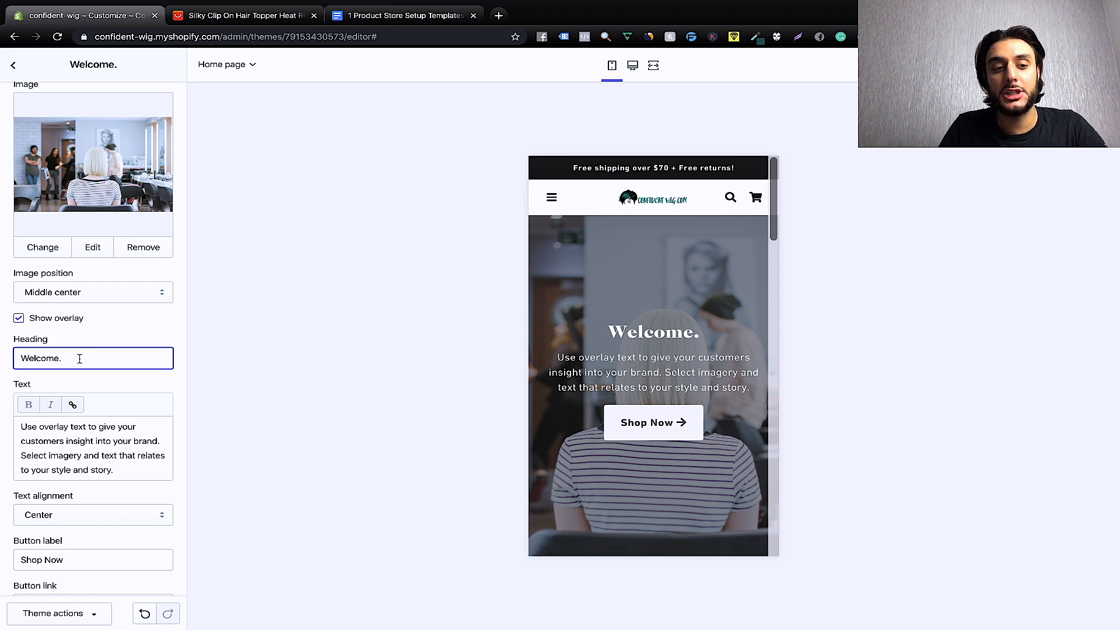
pyautogui.moveTo(78, 358); pyautogui.dragTo(19, 358)
pyautogui.press('BackSpace')
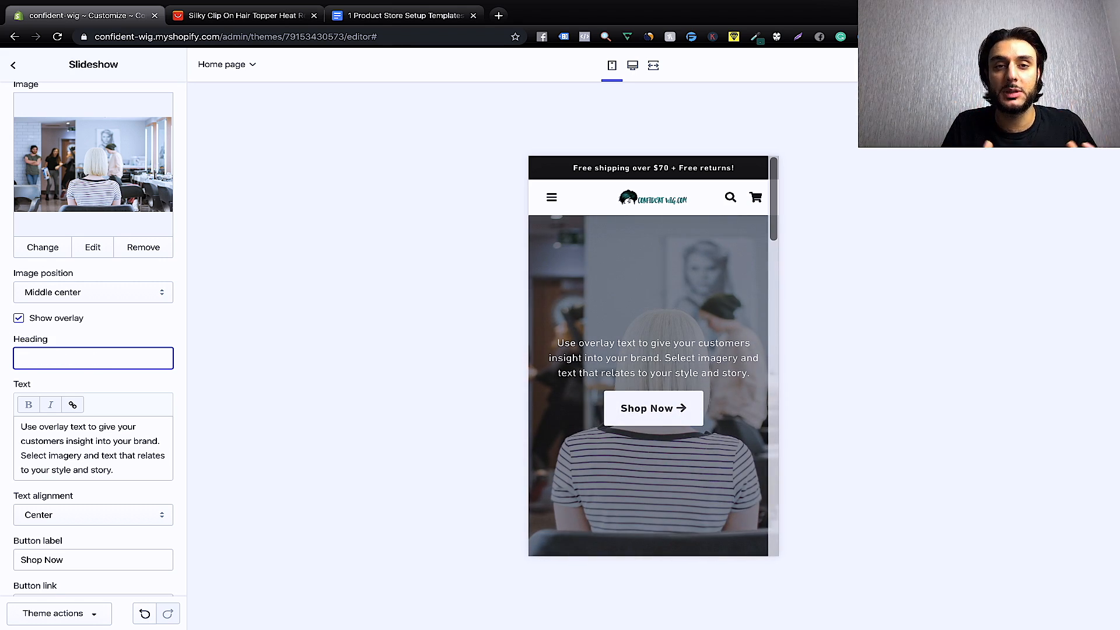
pyautogui.write('NO')
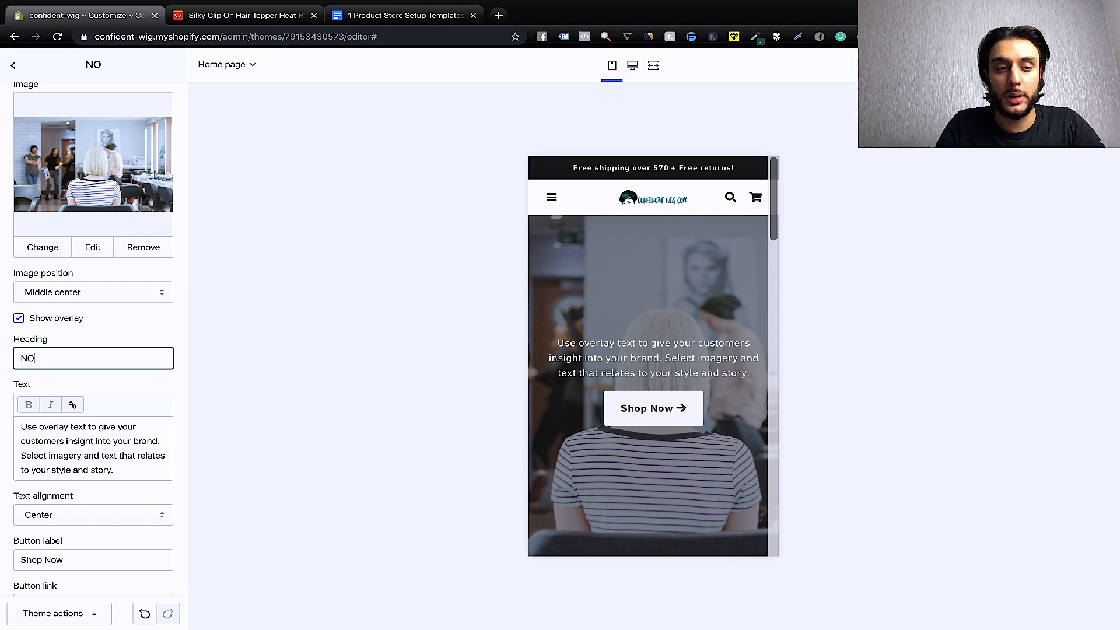
pyautogui.press('BackSpace')
pyautogui.write('o')
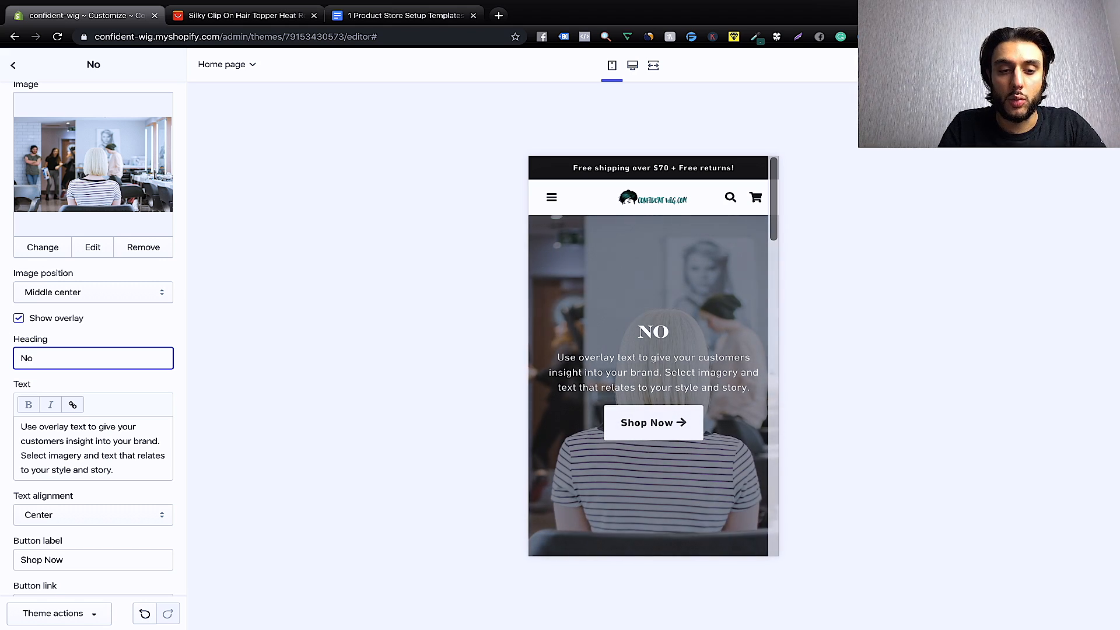
pyautogui.write('1 Rated')
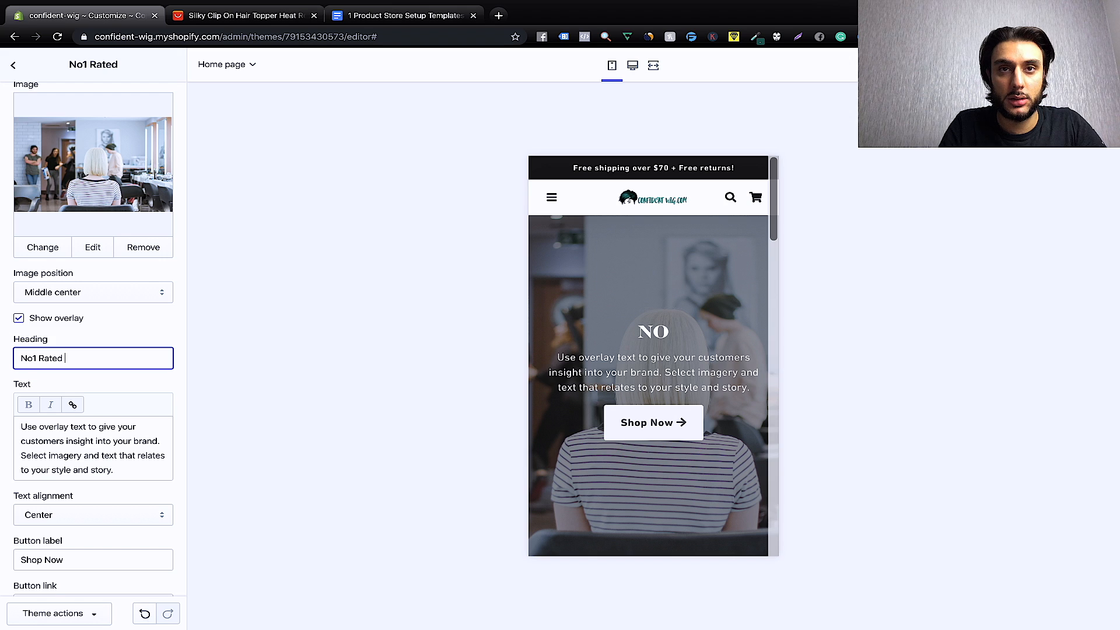
pyautogui.write(' Clip')
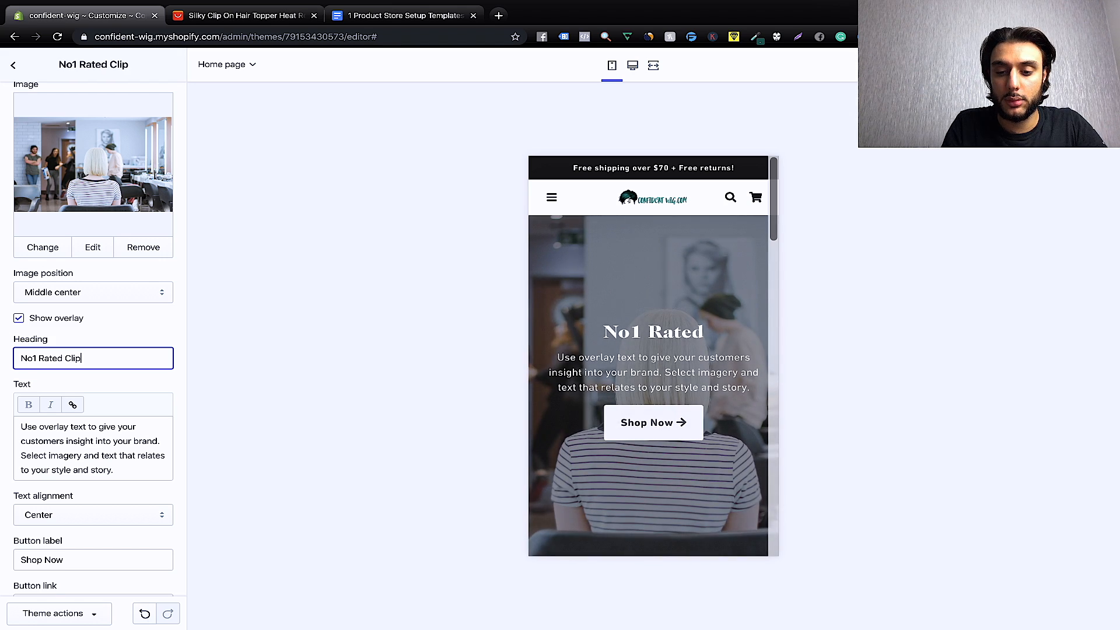
pyautogui.write(' On Wigds')
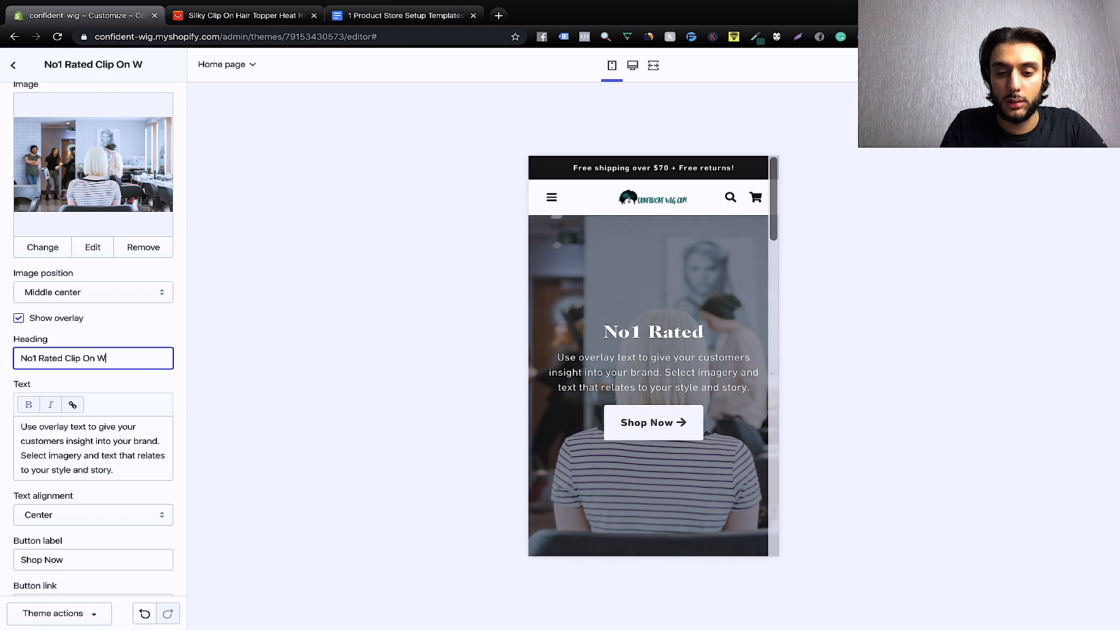
pyautogui.press('BackSpace')
pyautogui.press('BackSpace')
pyautogui.press('BackSpace')
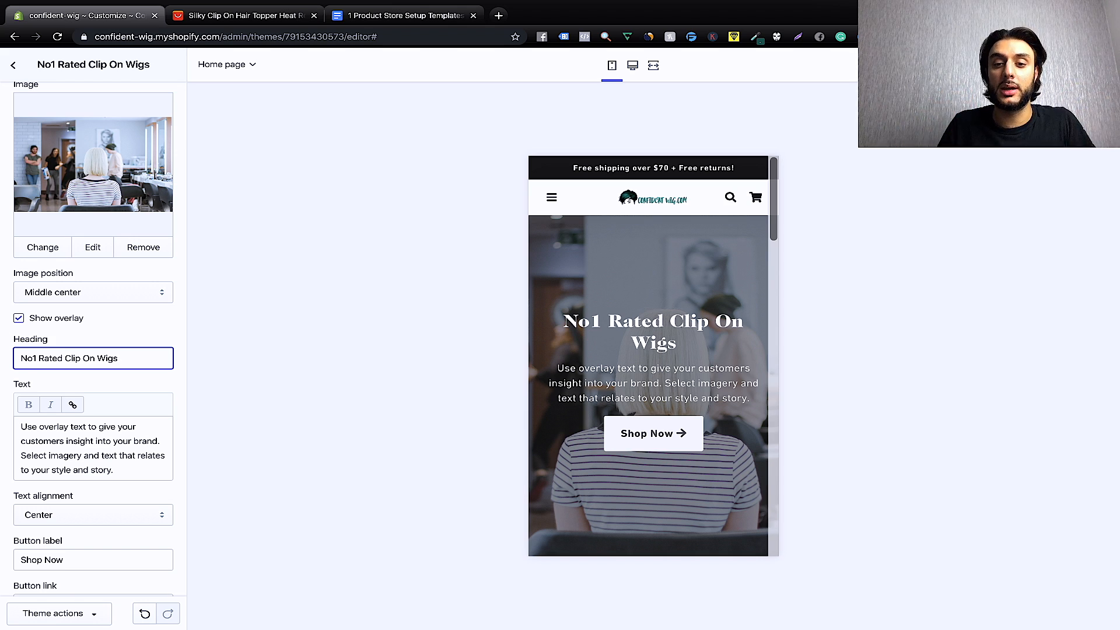
pyautogui.press('BackSpace')
pyautogui.press('BackSpace')
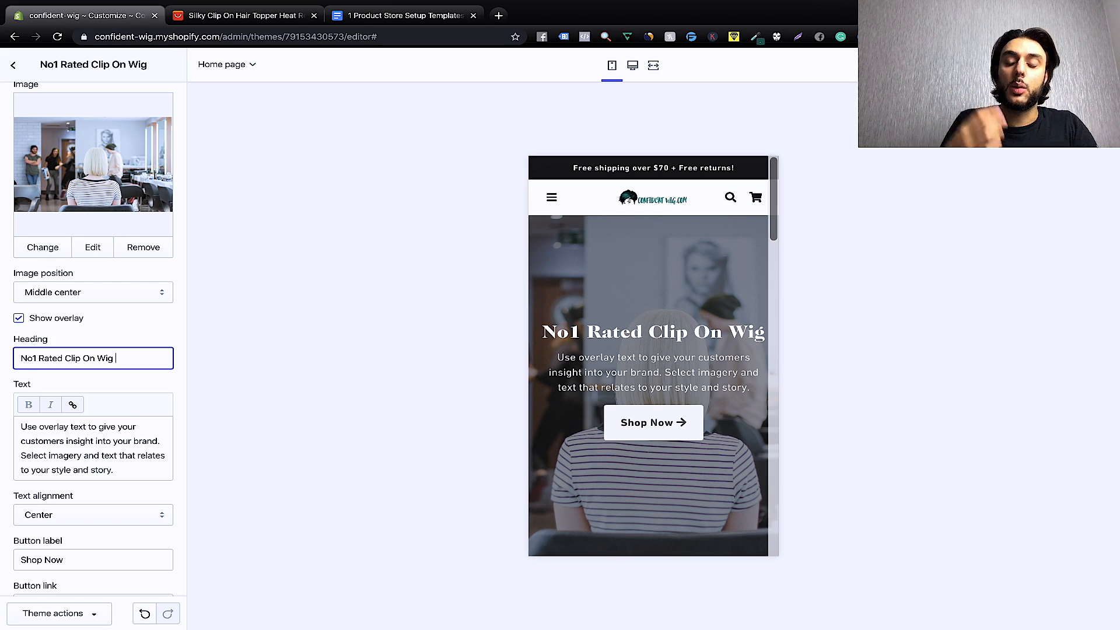
# Replace the slide's placeholder text with "100% Human Hair Clip On Wig".
pyautogui.moveTo(97, 483); pyautogui.dragTo(11, 432)
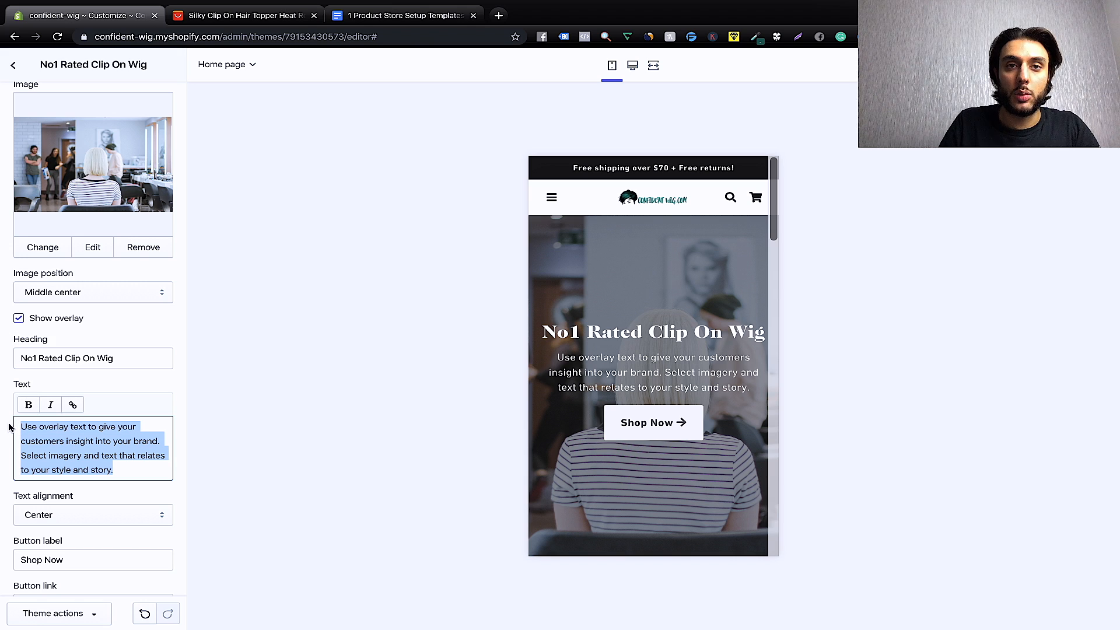
pyautogui.press('BackSpace')
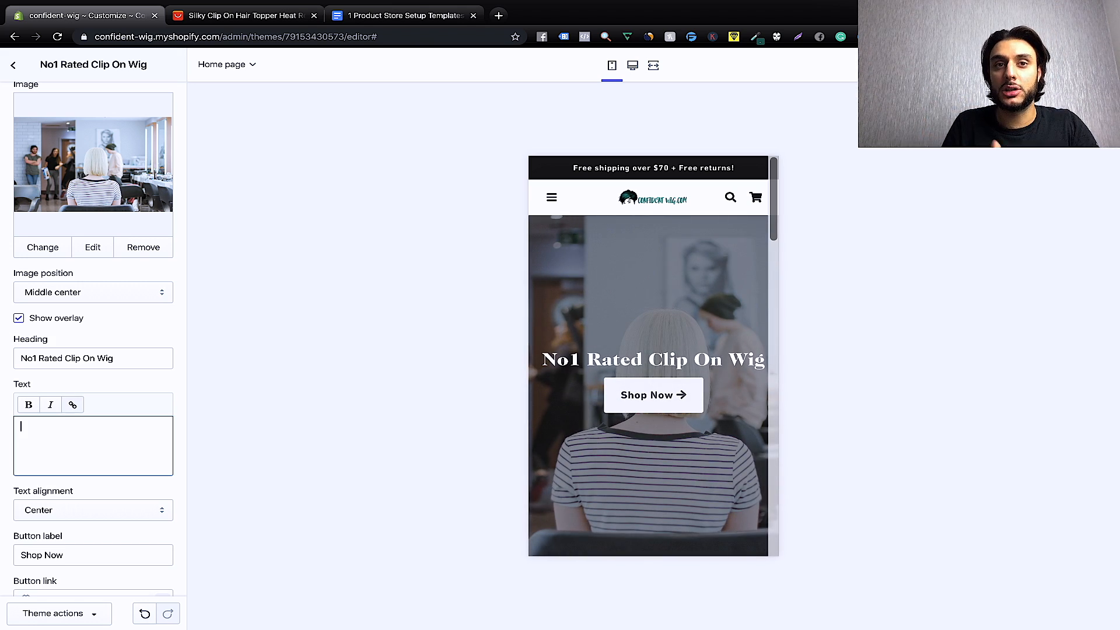
pyautogui.write('1')
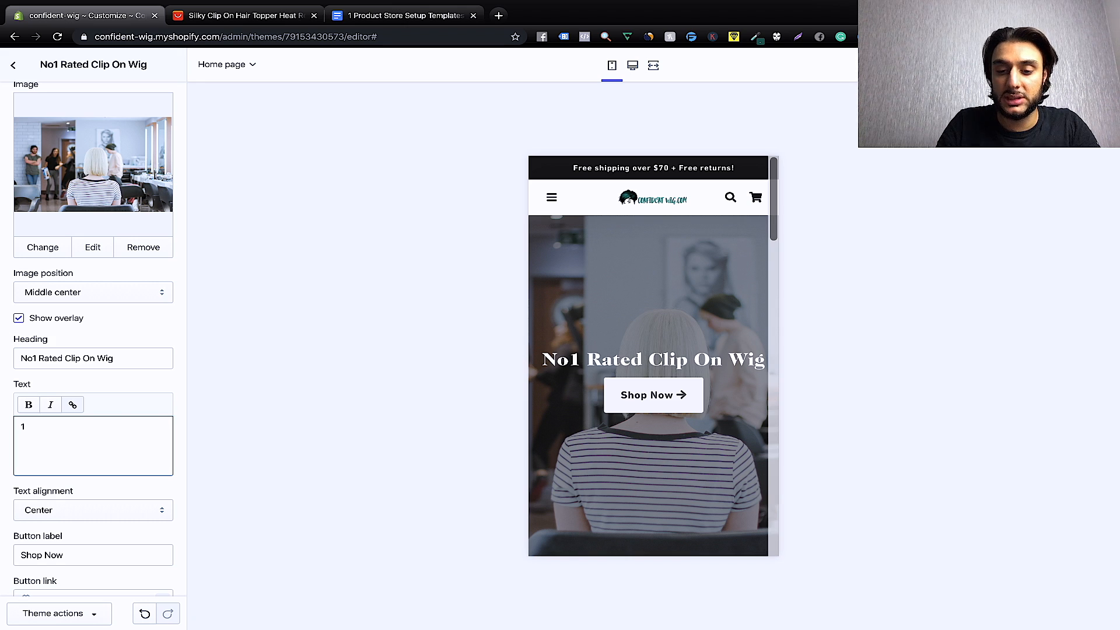
pyautogui.write('00% Human Hair Clip On Wig')
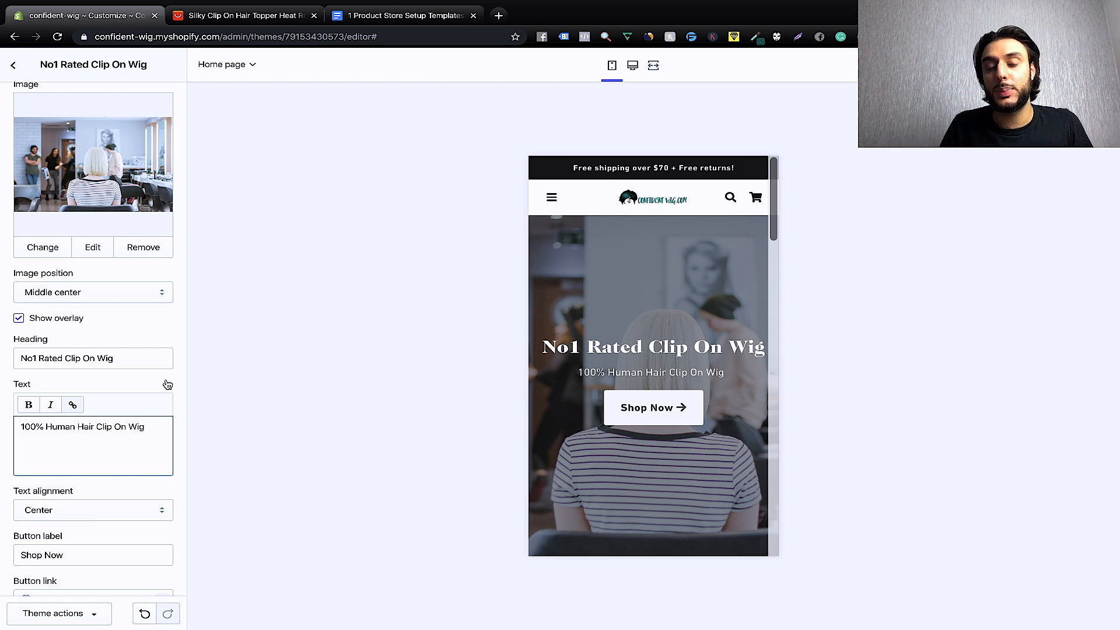
# Check the slide's button settings, return to the section list, and save the theme changes.
pyautogui.scroll(-4, 87, 428)
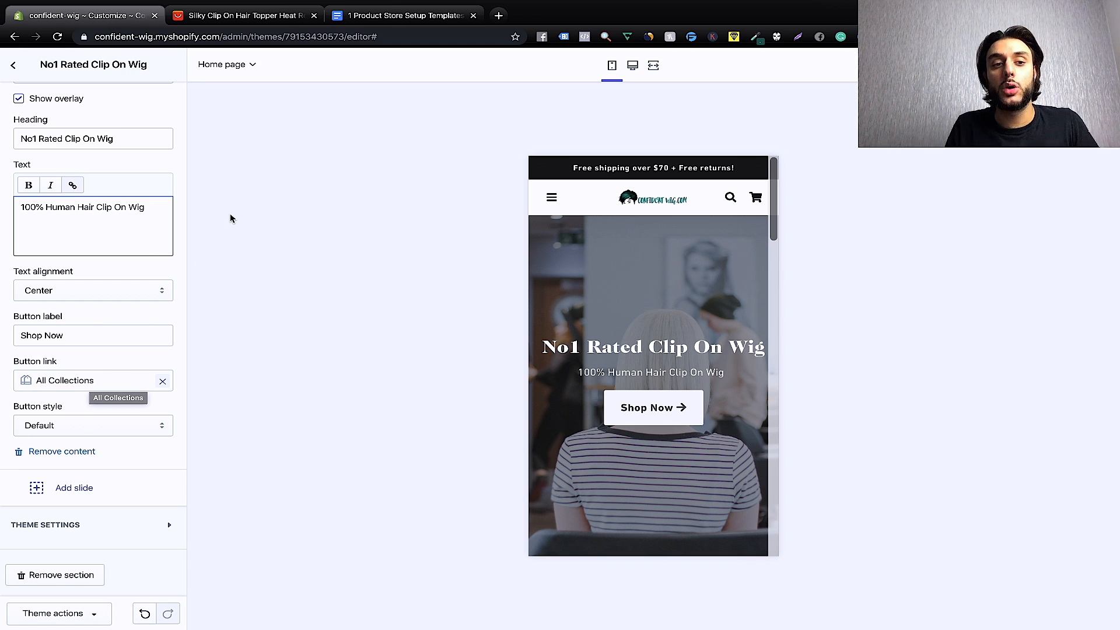
pyautogui.scroll(10, 169, 225)
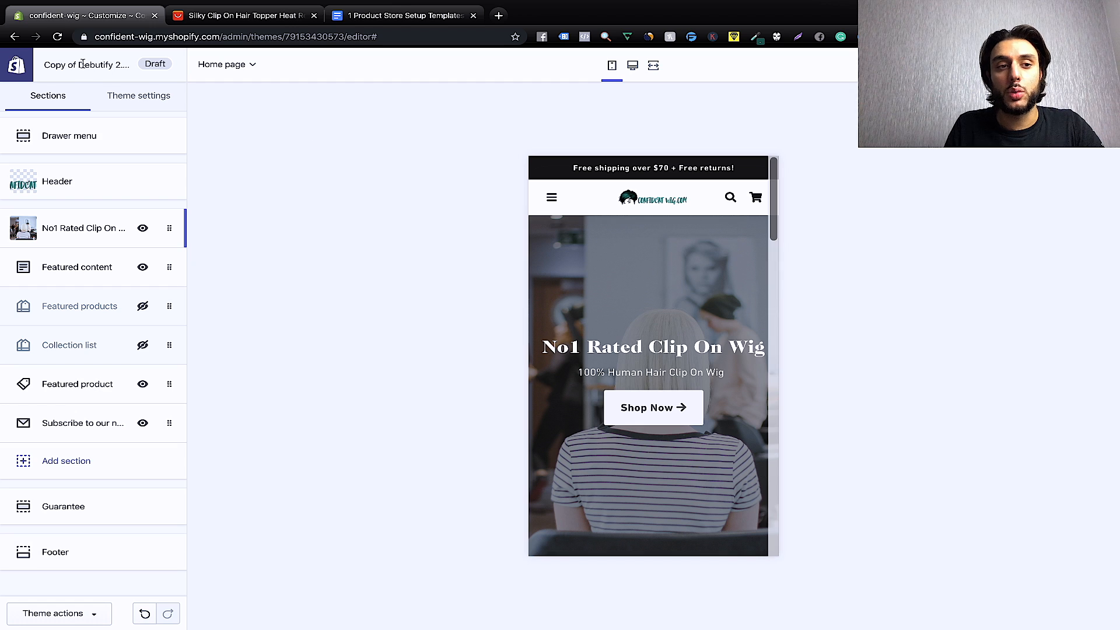
pyautogui.click(16, 68)
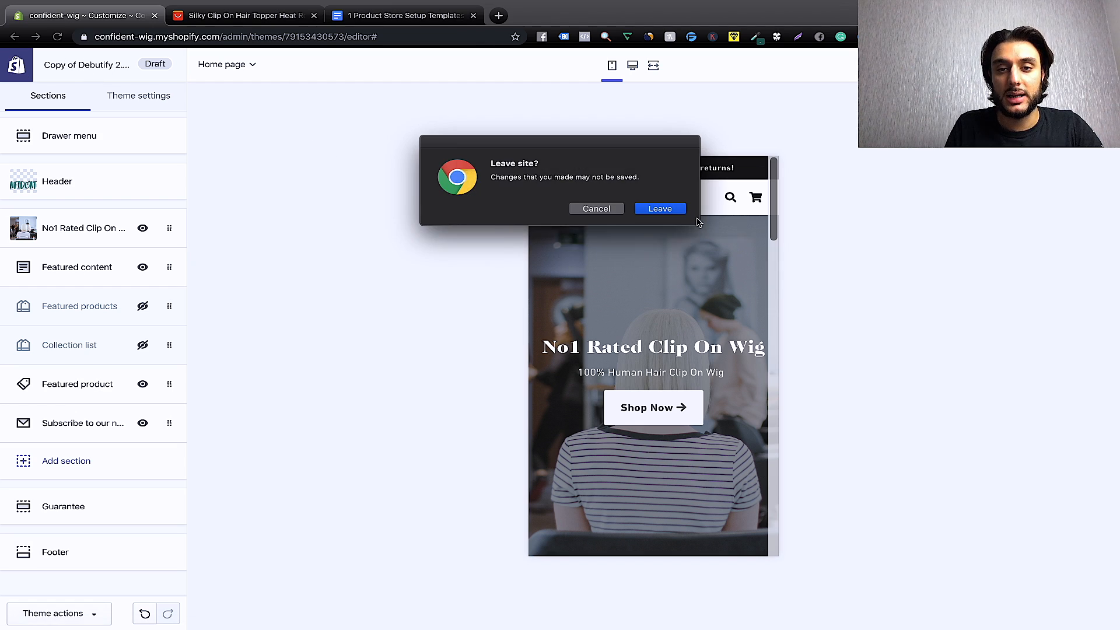
pyautogui.click(596, 209)
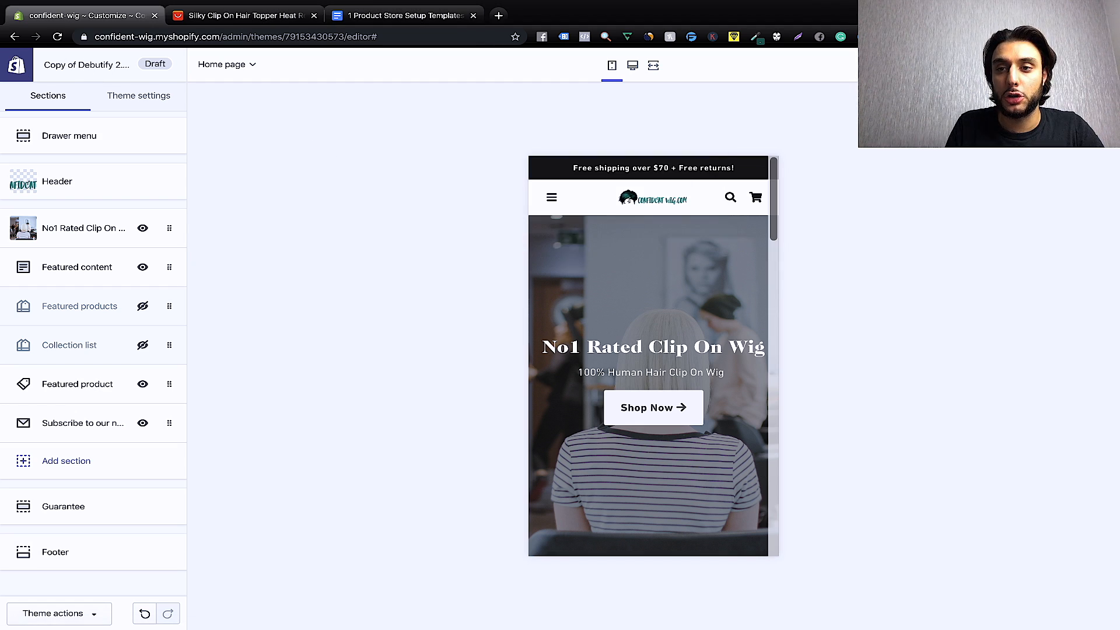
pyautogui.click(1092, 65)
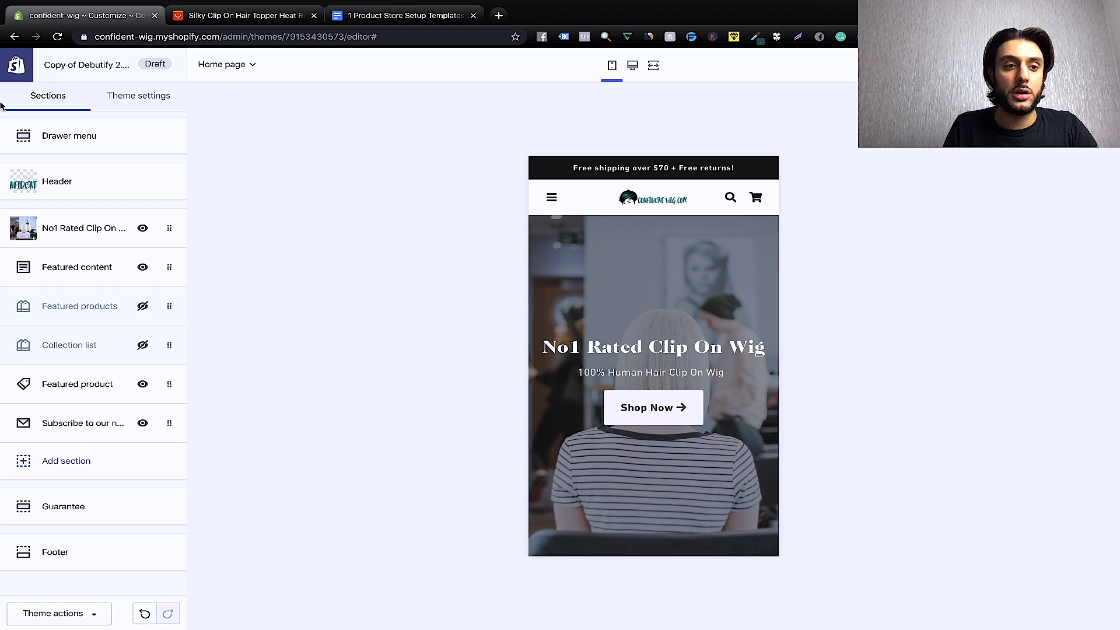
# Leave the theme editor and go through the store's installed apps to the Shopify App Store.
pyautogui.click(16, 67)
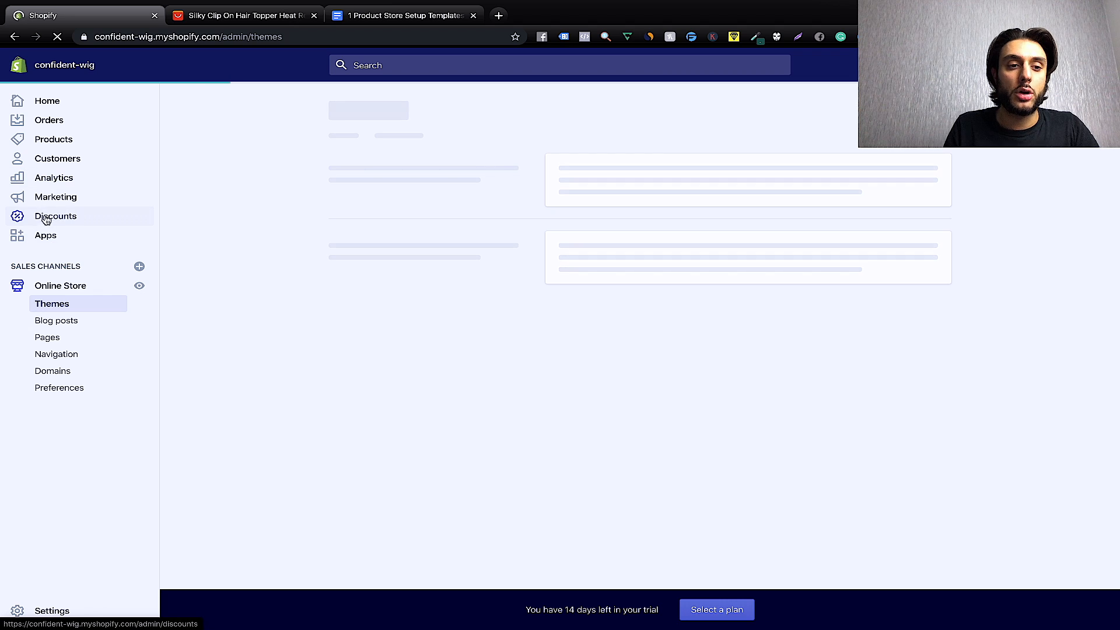
pyautogui.click(46, 236)
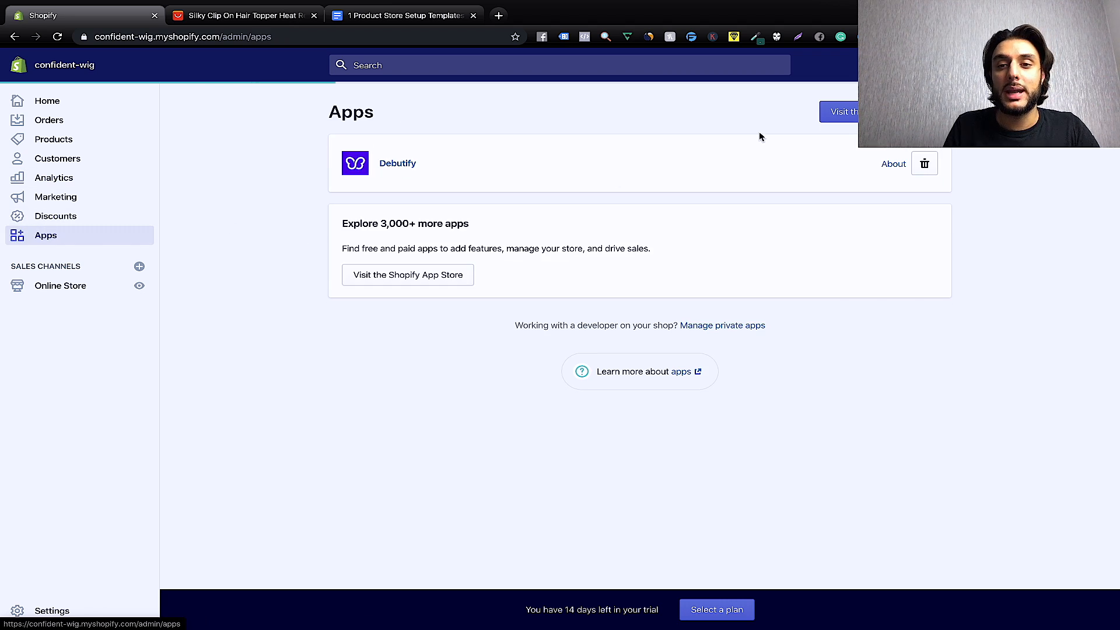
pyautogui.click(885, 112)
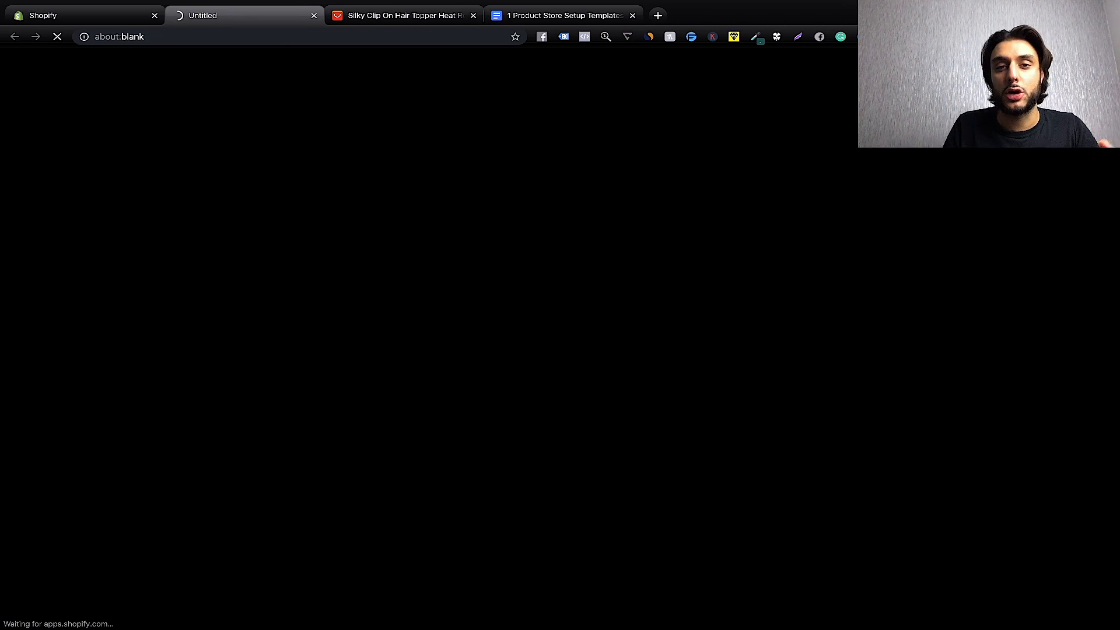
# Search the app store for oberlo and install the Oberlo - Dropshipping App on the store.
pyautogui.click(370, 210)
pyautogui.write('ober')
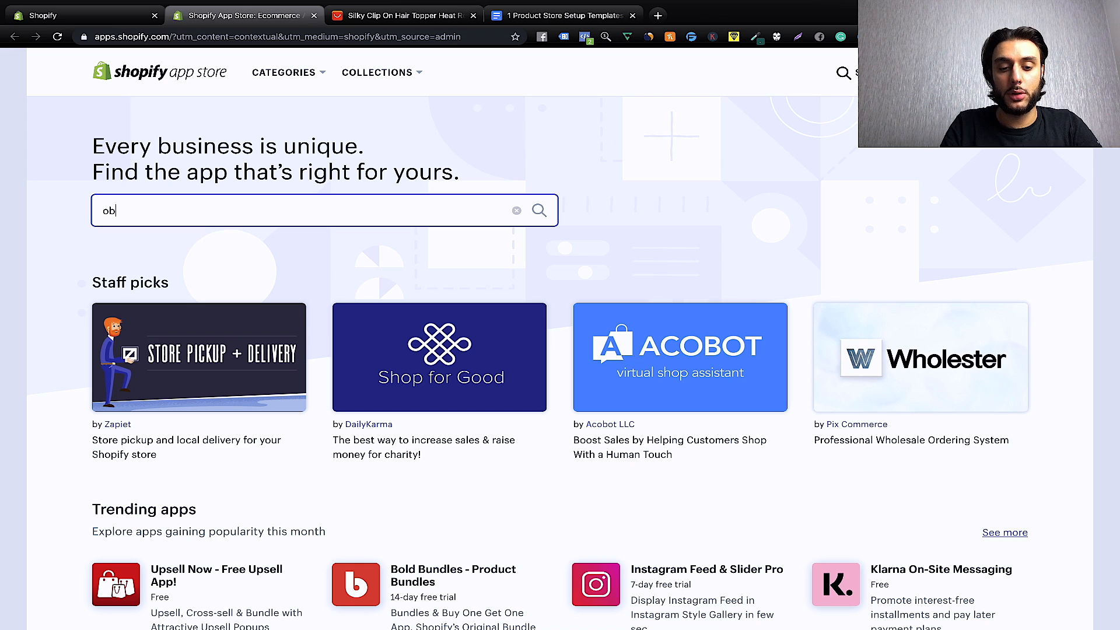
pyautogui.write('l')
pyautogui.click(352, 245)
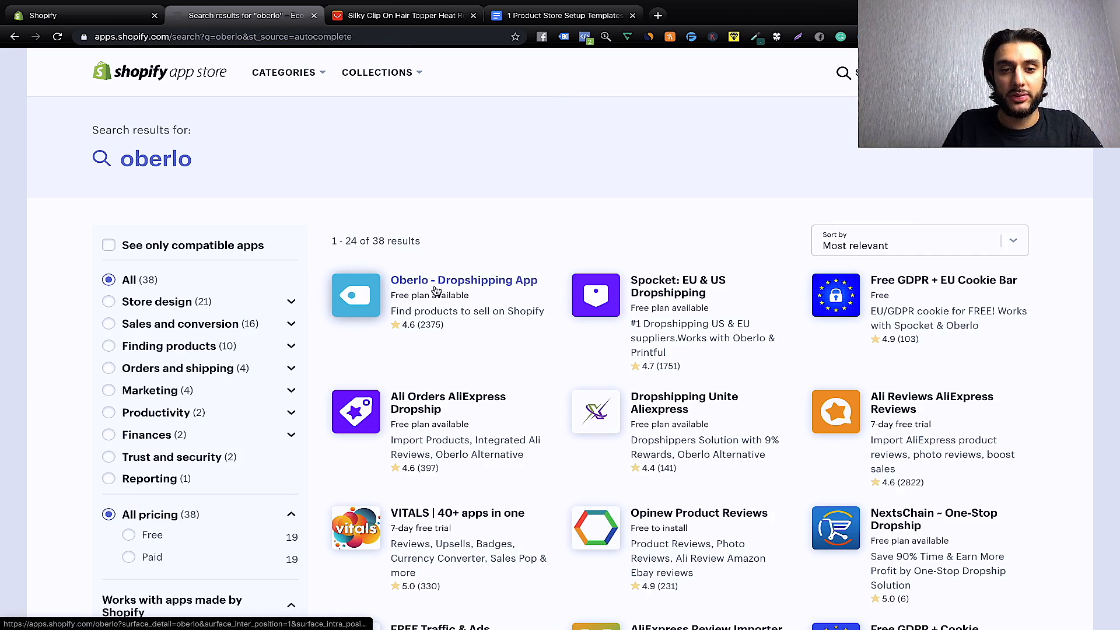
pyautogui.click(434, 291)
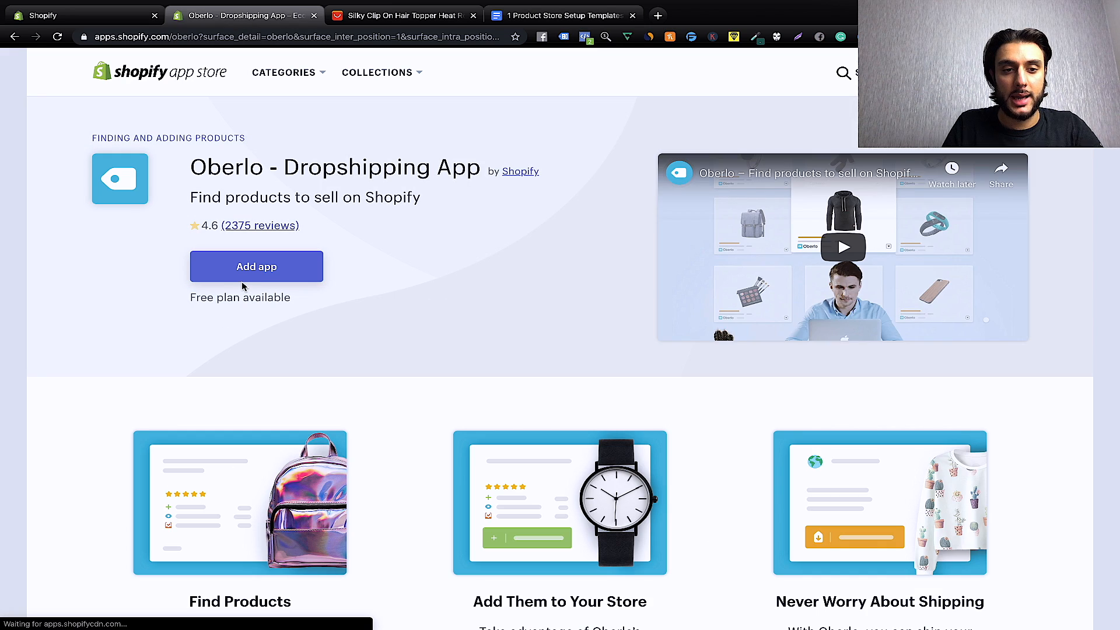
pyautogui.click(245, 280)
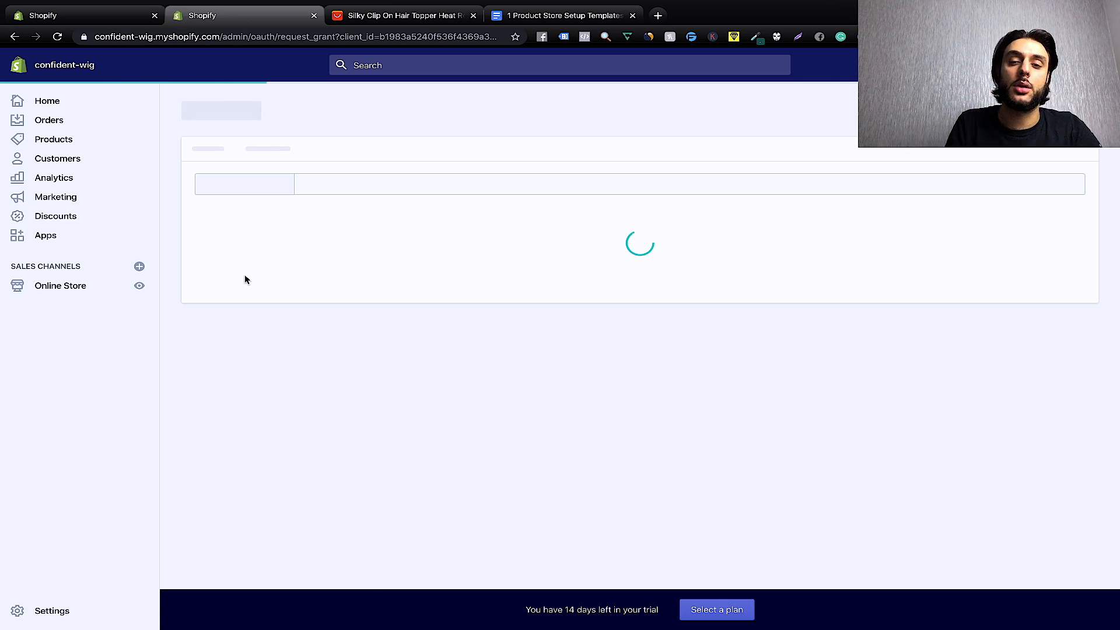
pyautogui.click(837, 531)
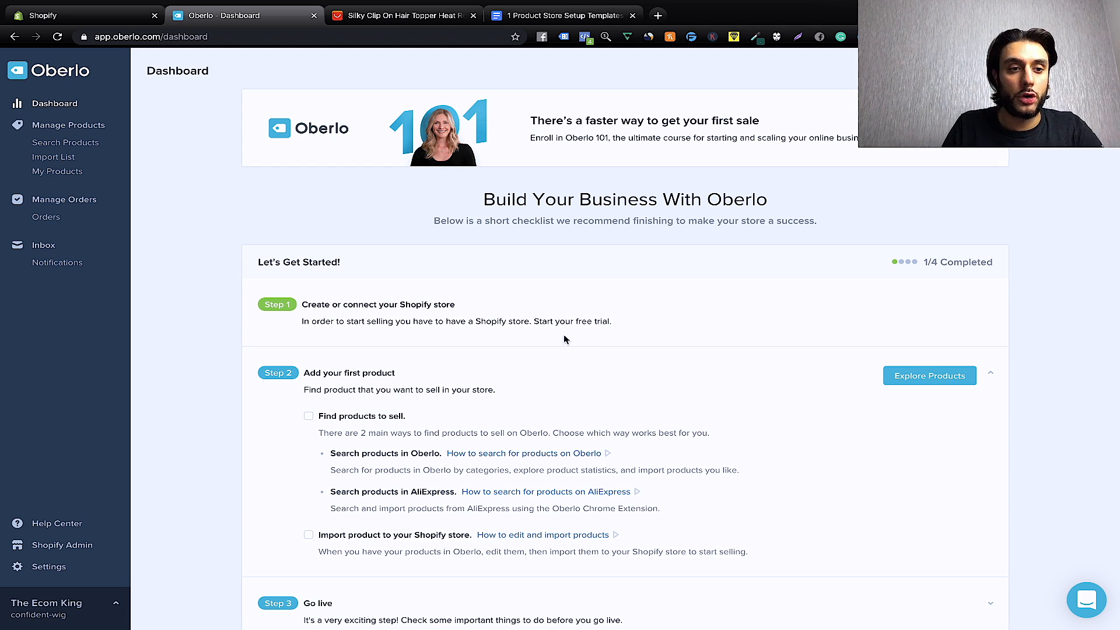
# View Oberlo's import list and product search, and open the form for importing a product by URL or ID.
pyautogui.click(60, 158)
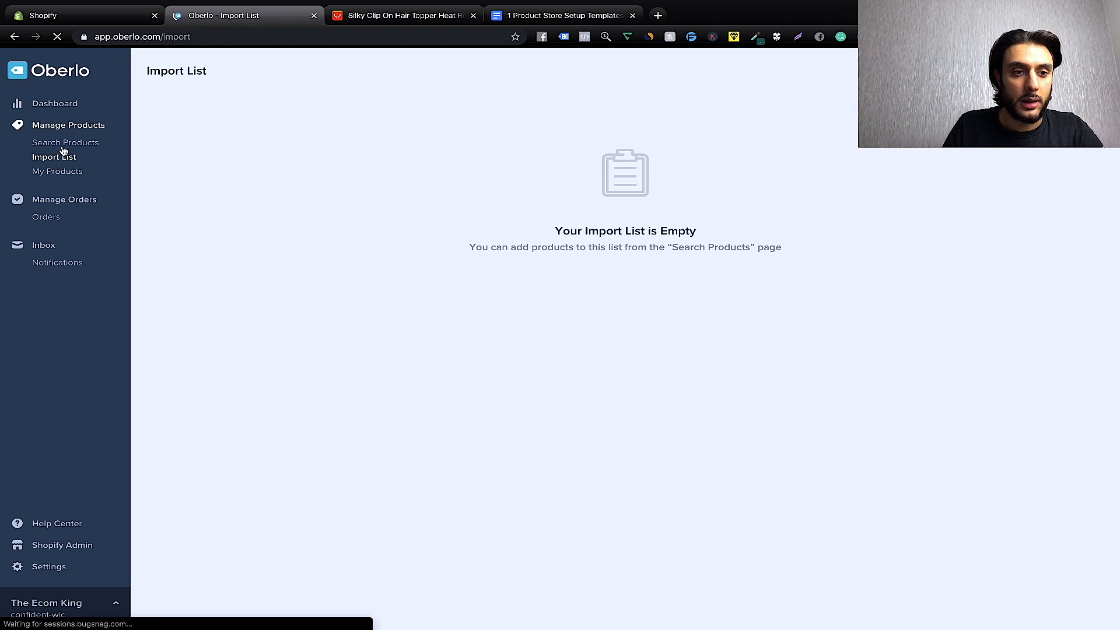
pyautogui.click(65, 146)
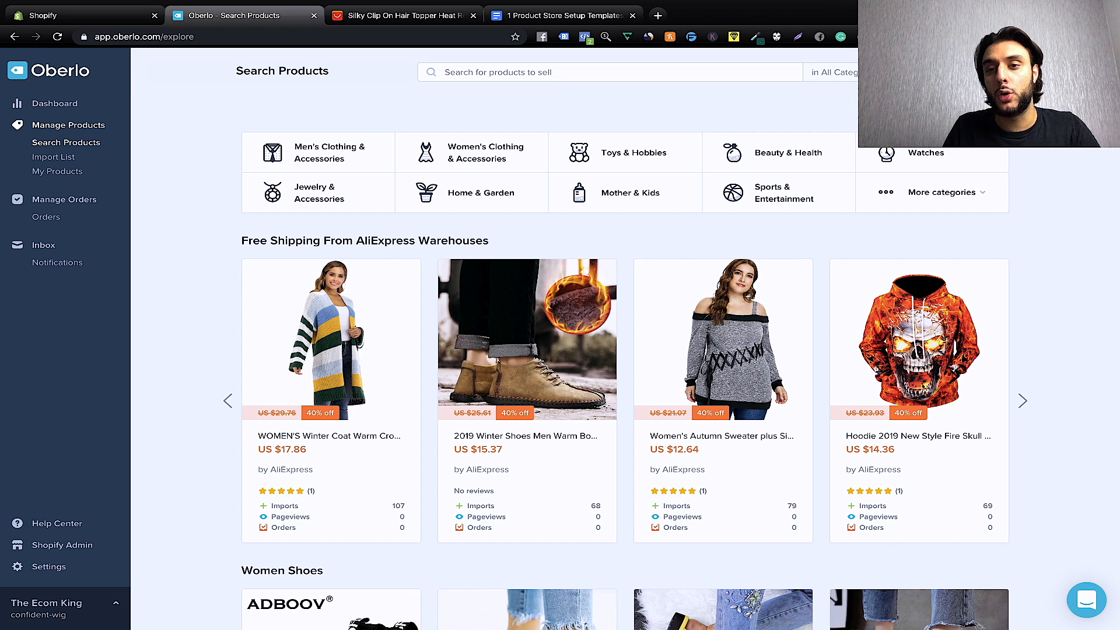
pyautogui.click(951, 104)
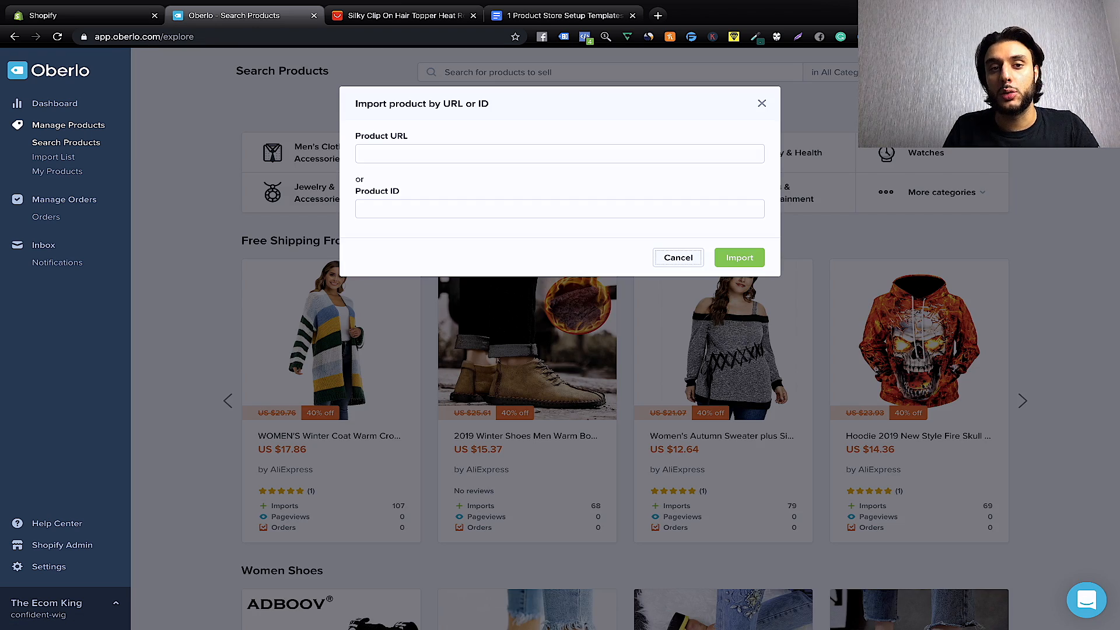
# Add the Silky Clip-On Hair Topper from its AliExpress page to Oberlo's import list and import it to the store.
pyautogui.click(405, 16)
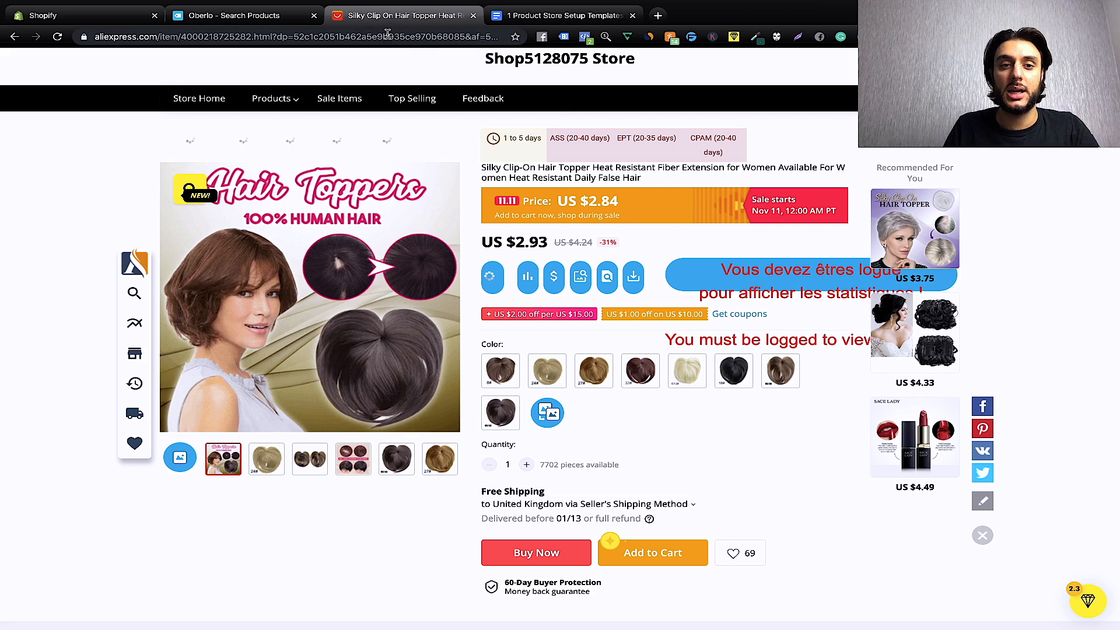
pyautogui.click(324, 37)
pyautogui.click(280, 15)
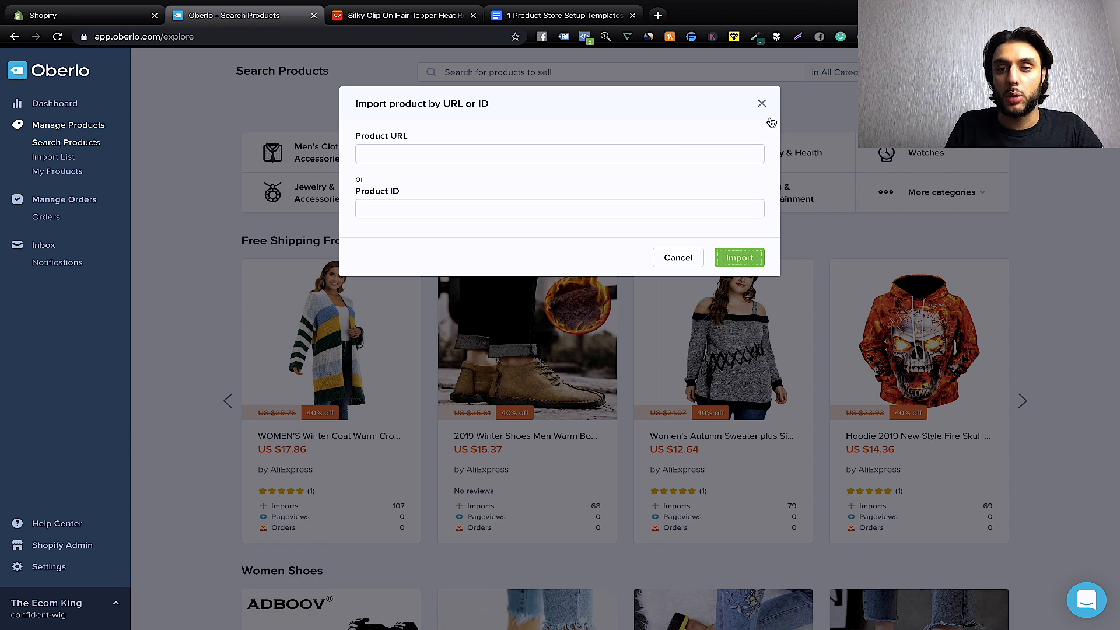
pyautogui.click(762, 104)
pyautogui.click(75, 156)
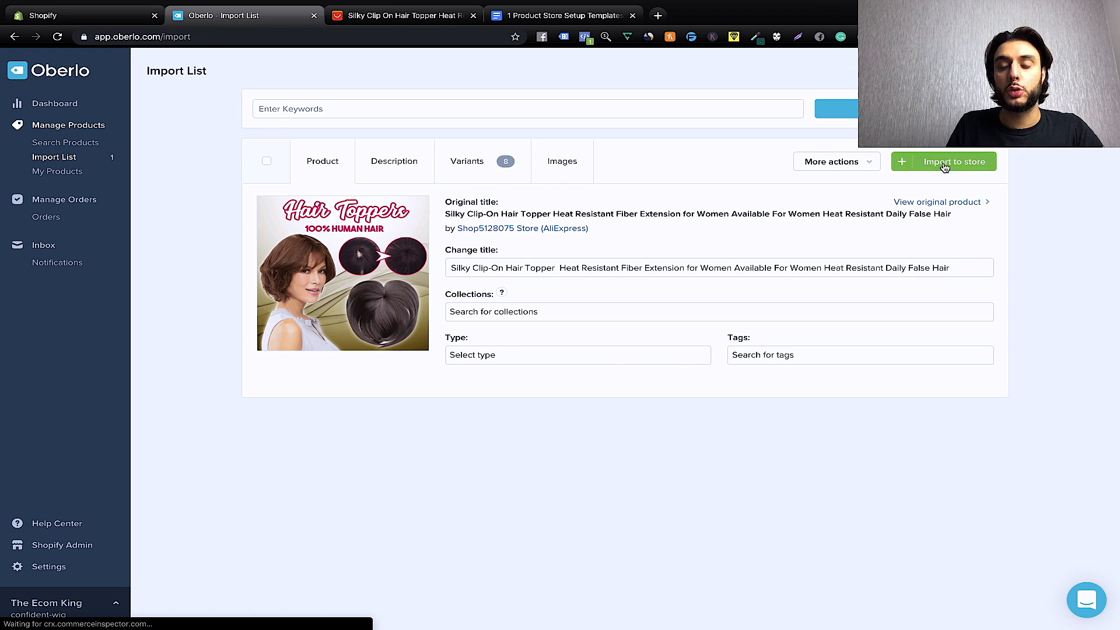
pyautogui.click(946, 163)
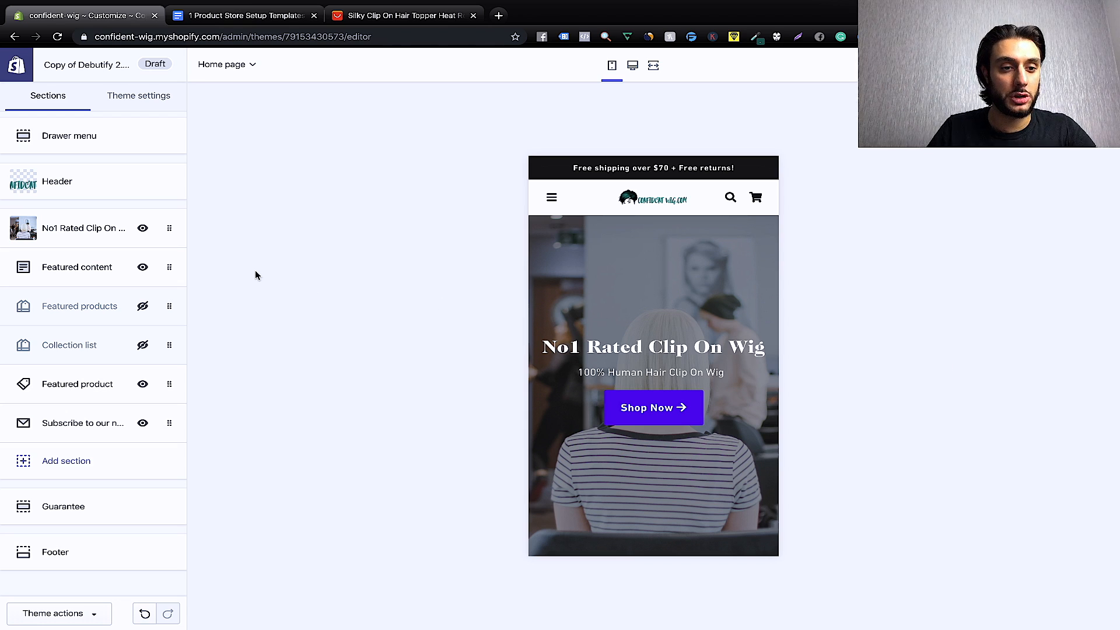
# Link the Shop Now button of the No1 Rated Clip On Wig slide to the Silky Clip-On Hair Topper product.
pyautogui.click(76, 237)
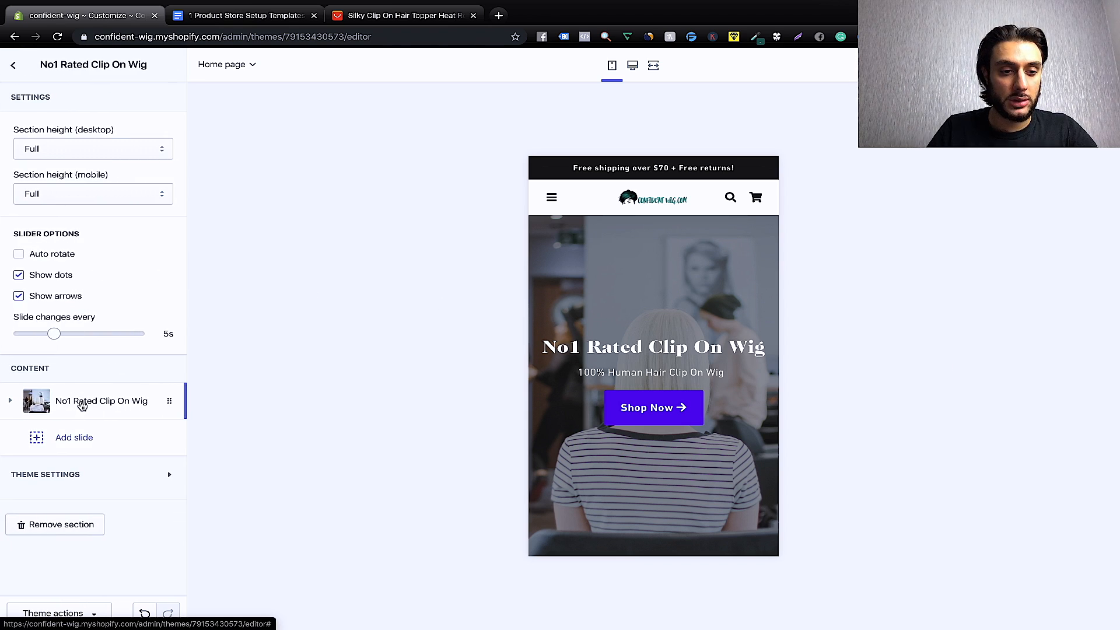
pyautogui.click(80, 399)
pyautogui.scroll(-5, 79, 408)
pyautogui.scroll(-4, 78, 433)
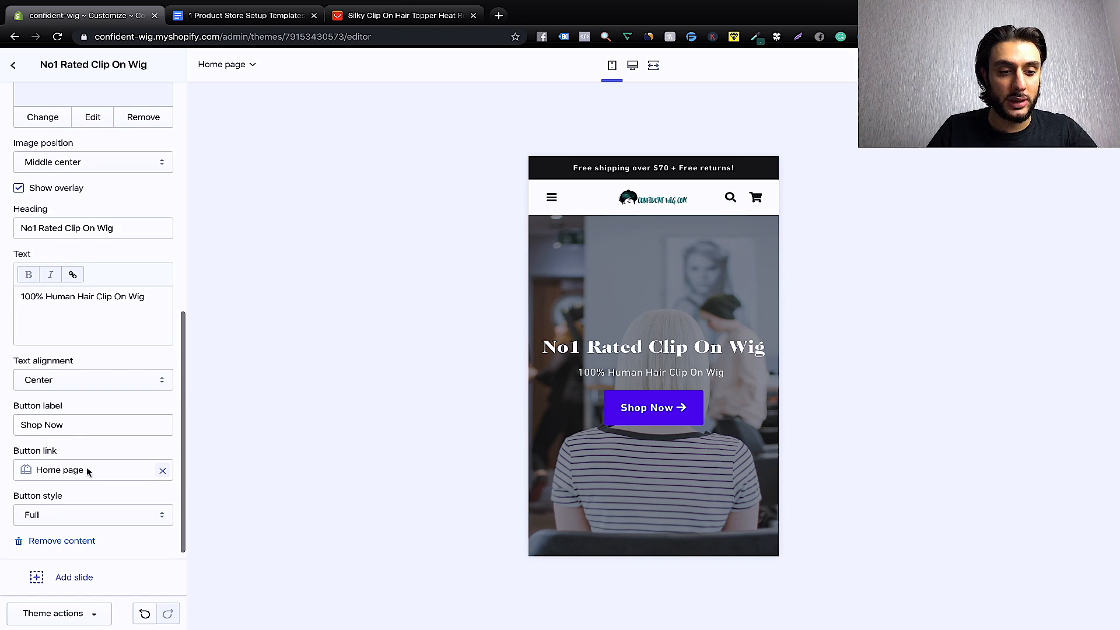
pyautogui.click(162, 471)
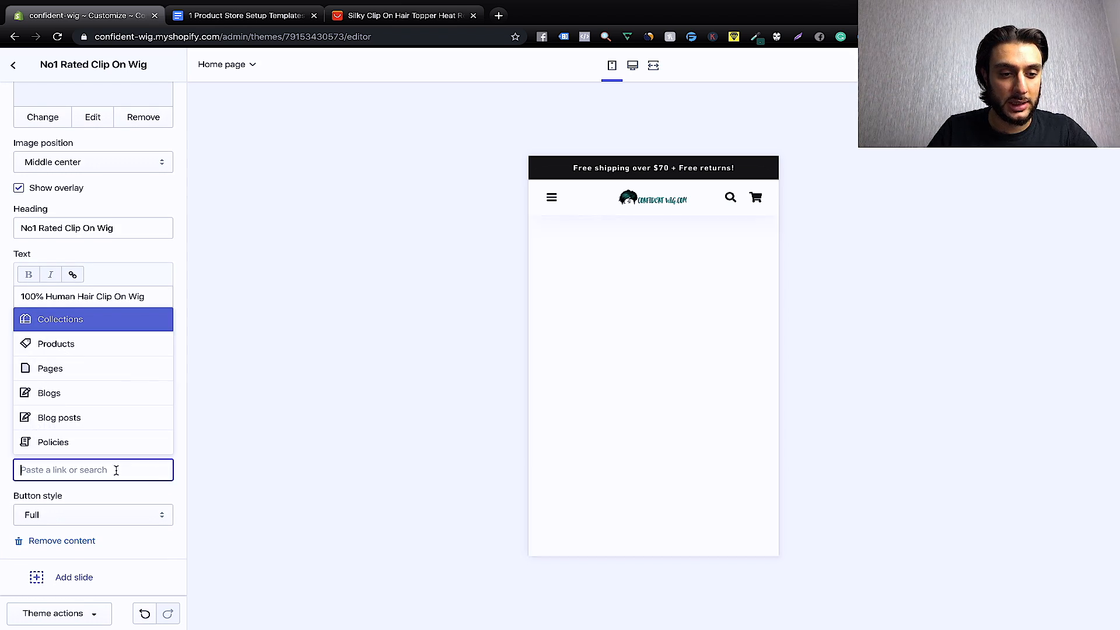
pyautogui.click(91, 344)
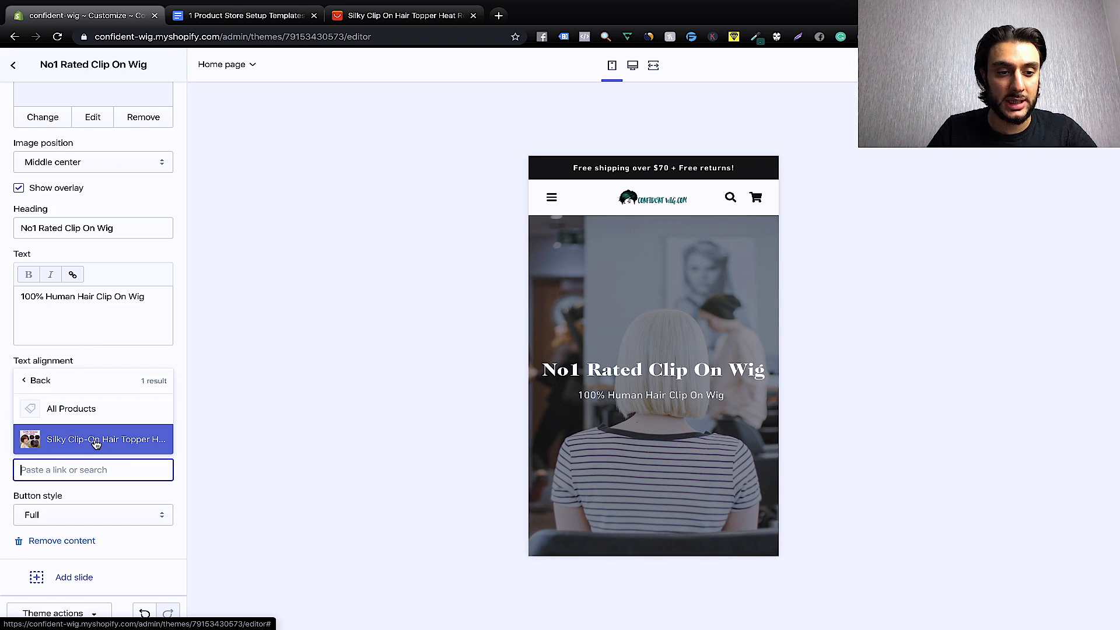
pyautogui.click(96, 443)
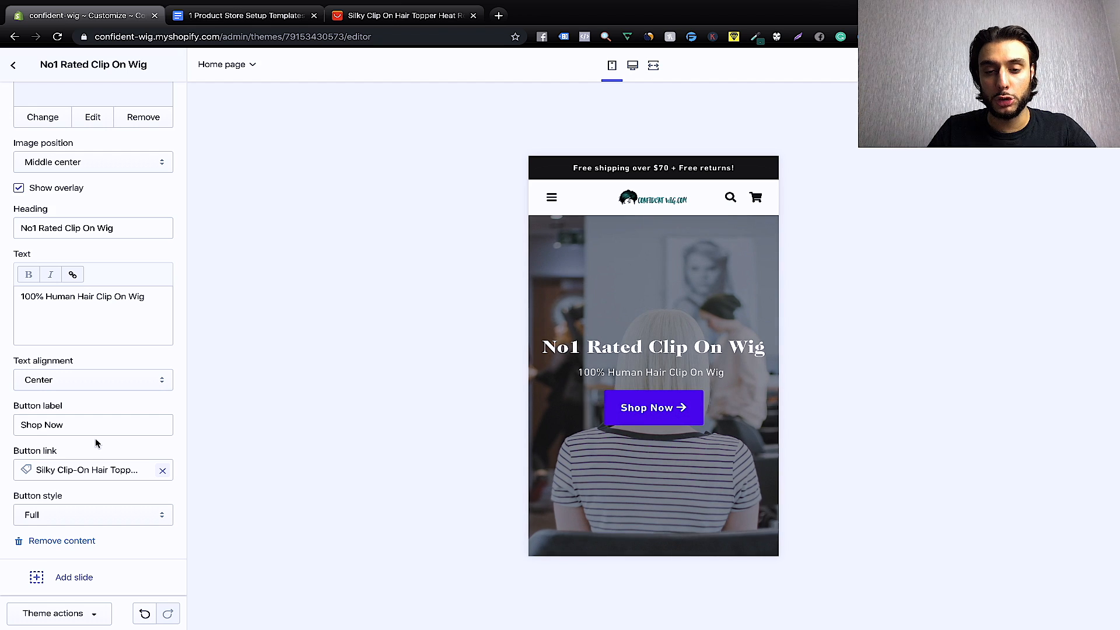
# Try the Outline style on the slide's Shop Now button, then restore the Full style.
pyautogui.scroll(-2, 96, 439)
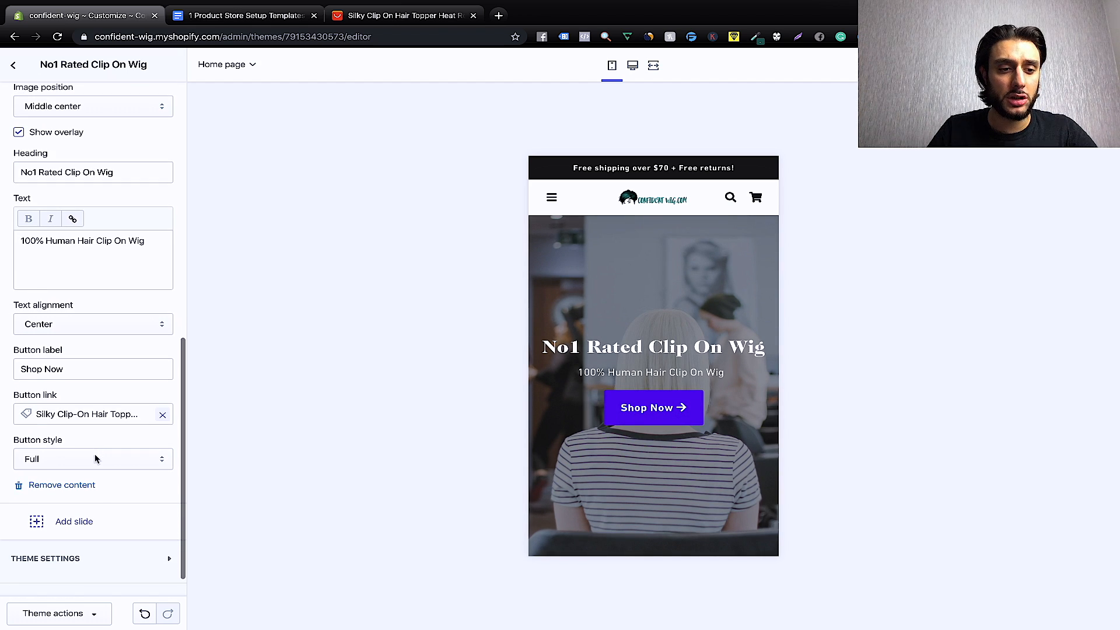
pyautogui.click(94, 460)
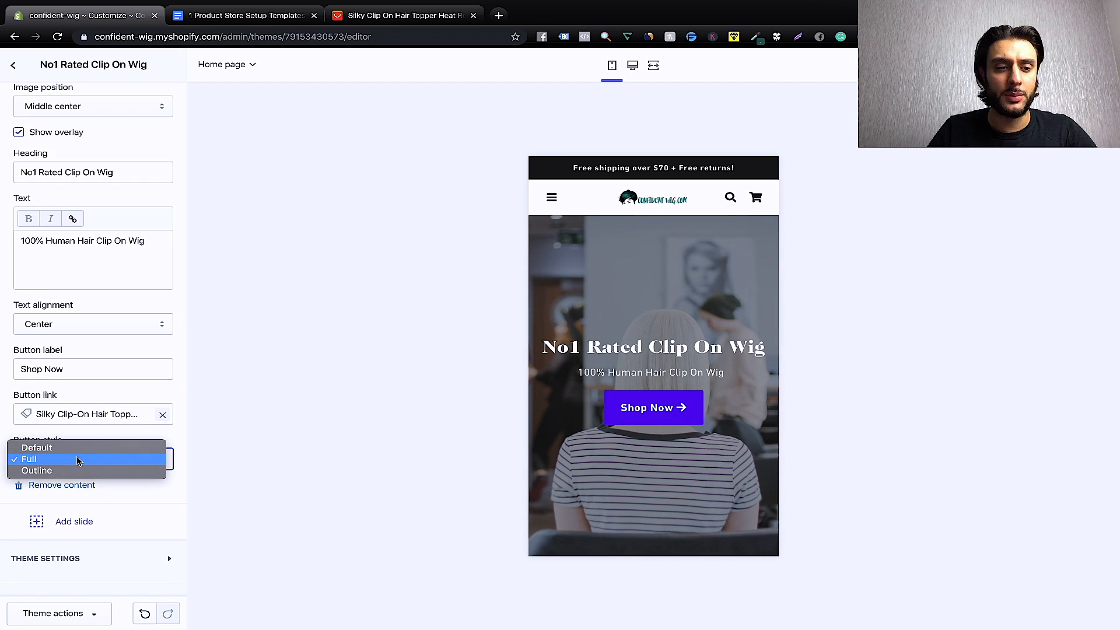
pyautogui.click(78, 471)
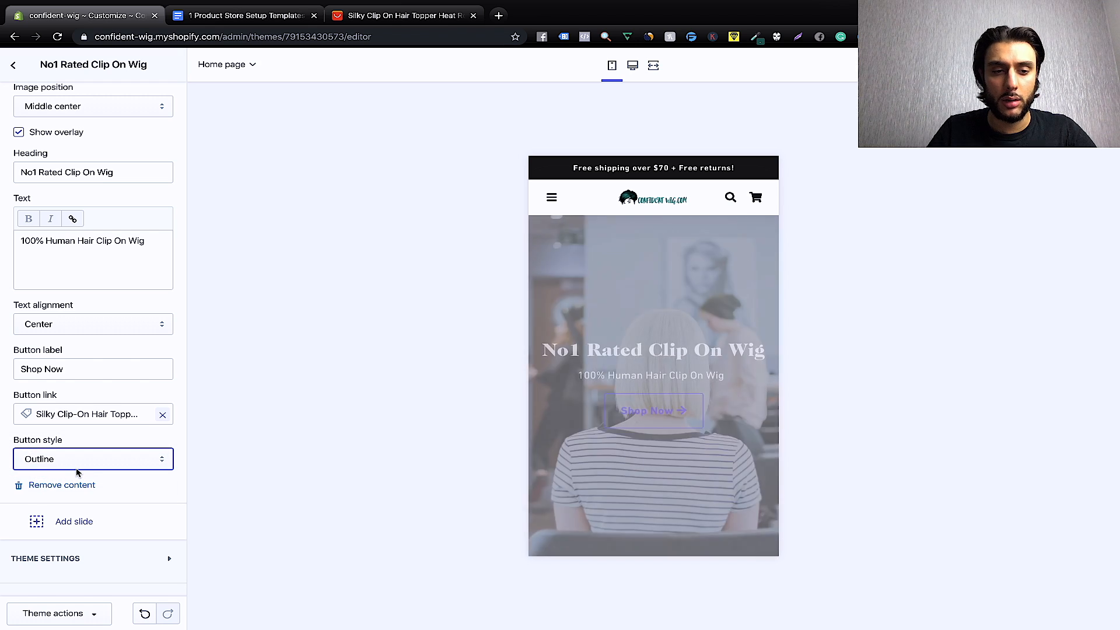
pyautogui.click(77, 466)
pyautogui.click(78, 450)
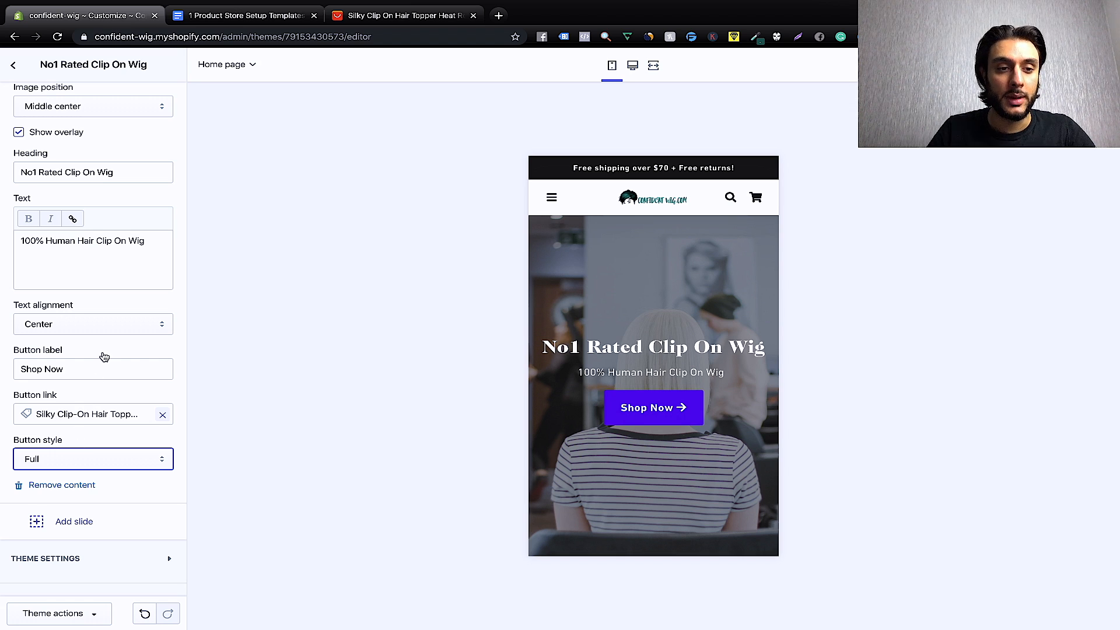
# Review the slide's settings and examine the Header section's logo, navigation and mobile header options.
pyautogui.scroll(5, 103, 357)
pyautogui.scroll(-2, 102, 357)
pyautogui.scroll(6, 103, 358)
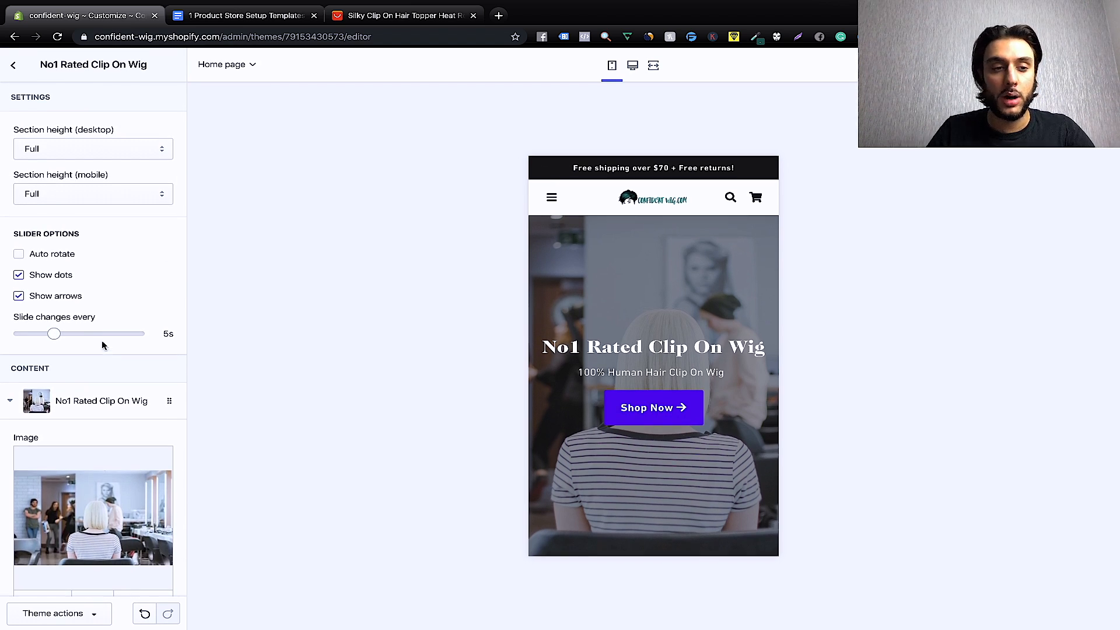
pyautogui.click(15, 67)
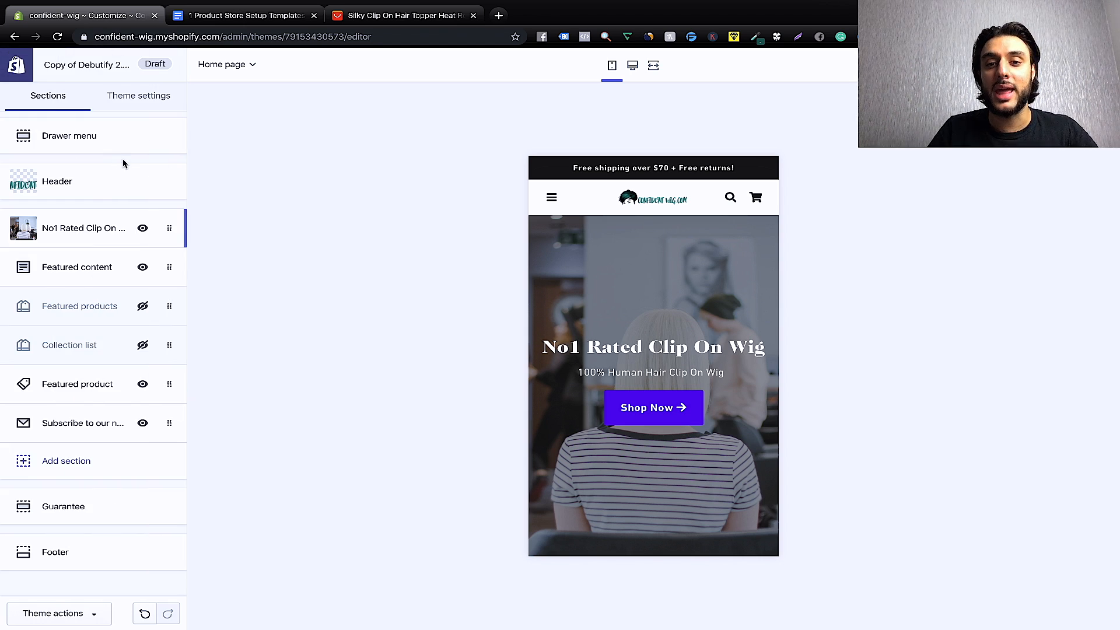
pyautogui.click(110, 188)
pyautogui.scroll(-5, 43, 286)
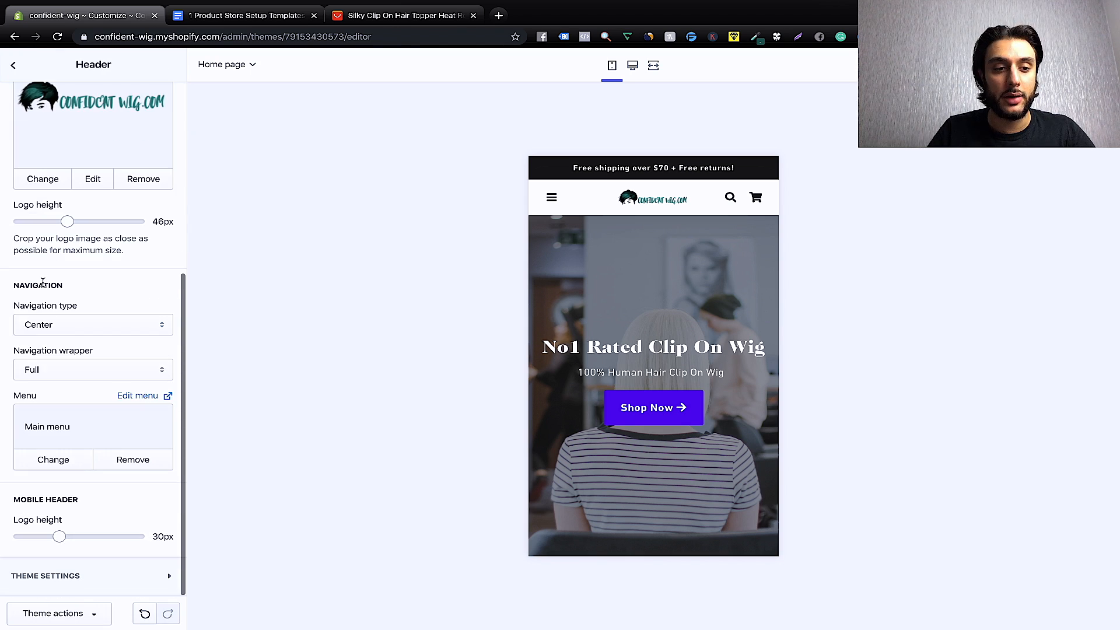
pyautogui.scroll(5, 44, 286)
pyautogui.click(14, 67)
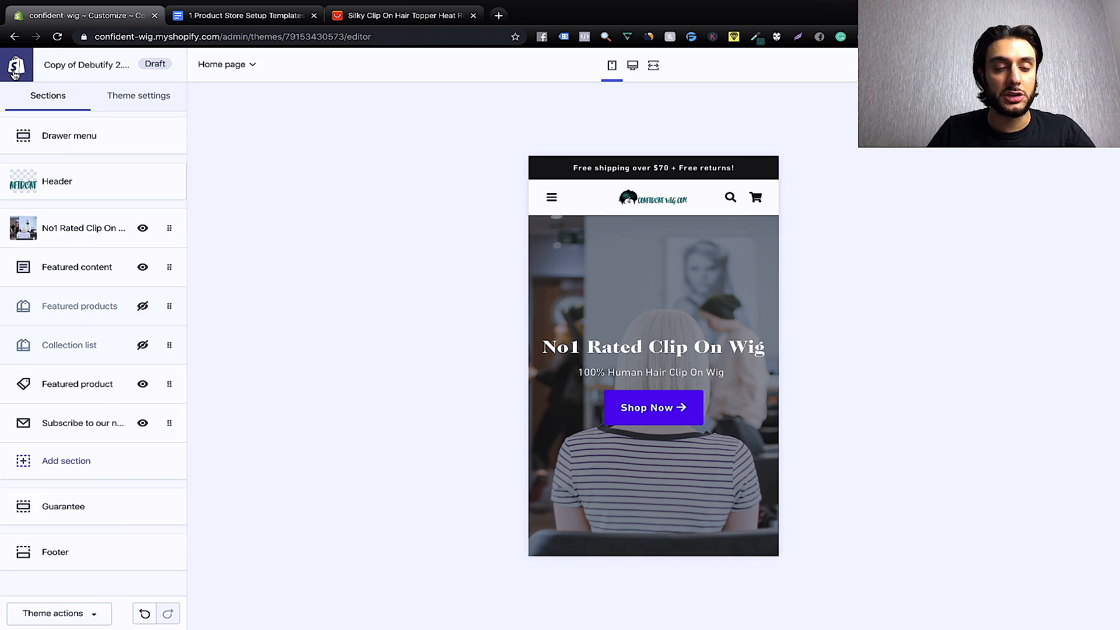
# Open the theme's color settings and copy the hex code 095850 from the browser's color picker extension.
pyautogui.click(122, 104)
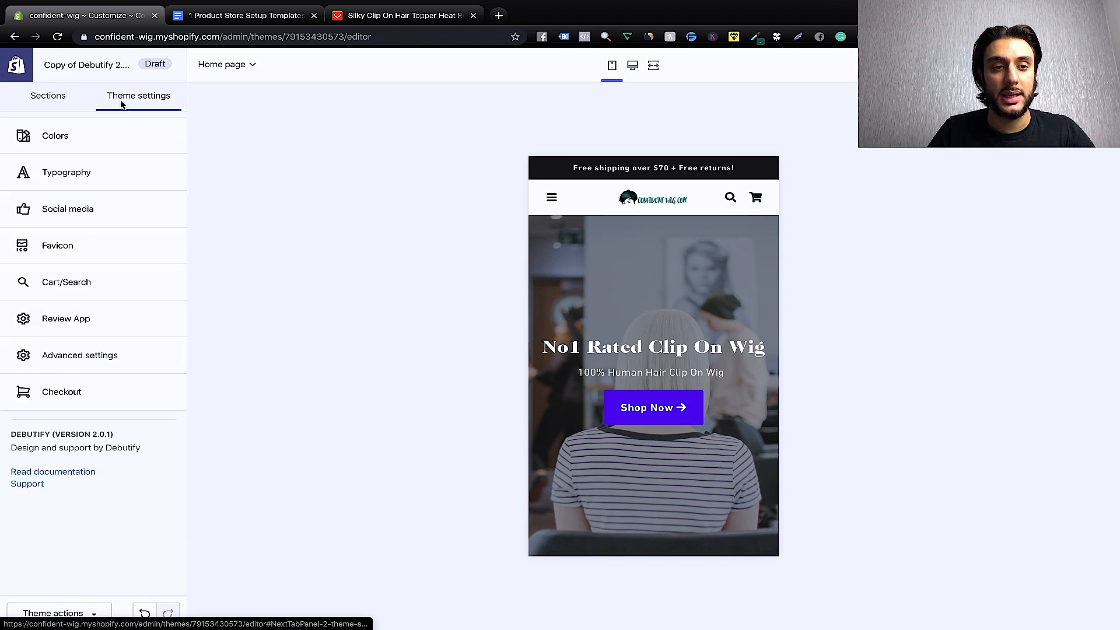
pyautogui.click(97, 144)
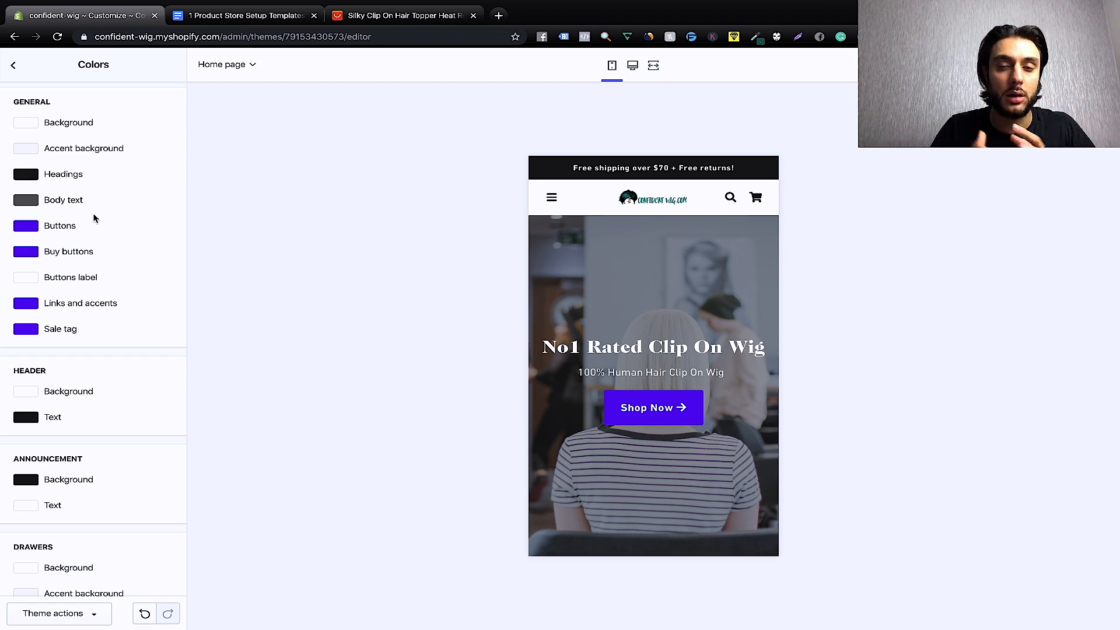
pyautogui.click(755, 37)
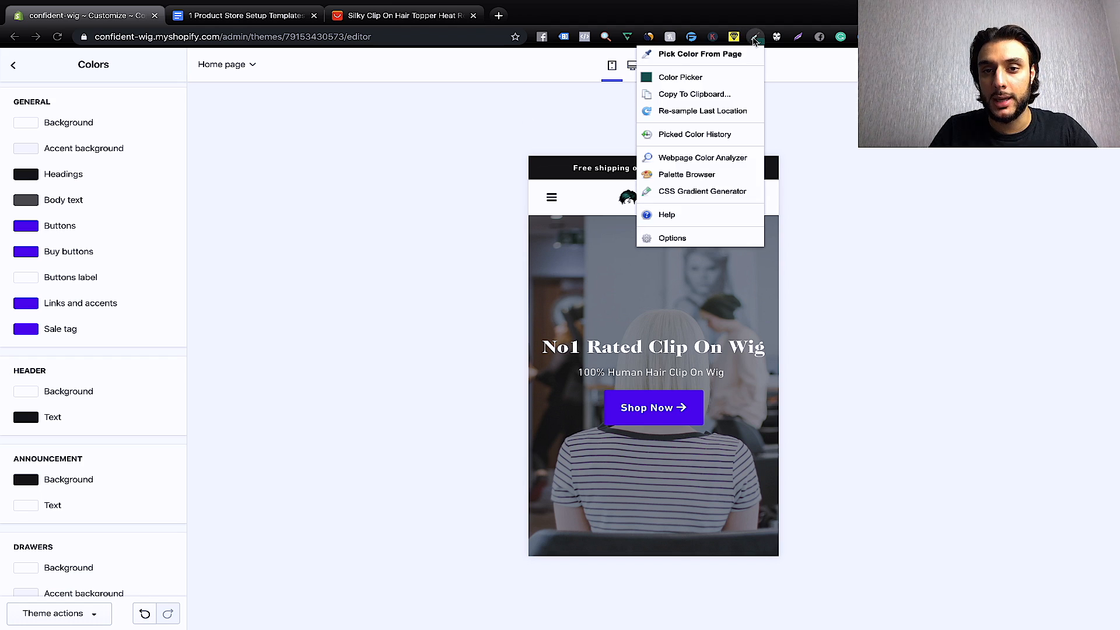
pyautogui.click(716, 77)
pyautogui.moveTo(641, 217); pyautogui.dragTo(621, 219)
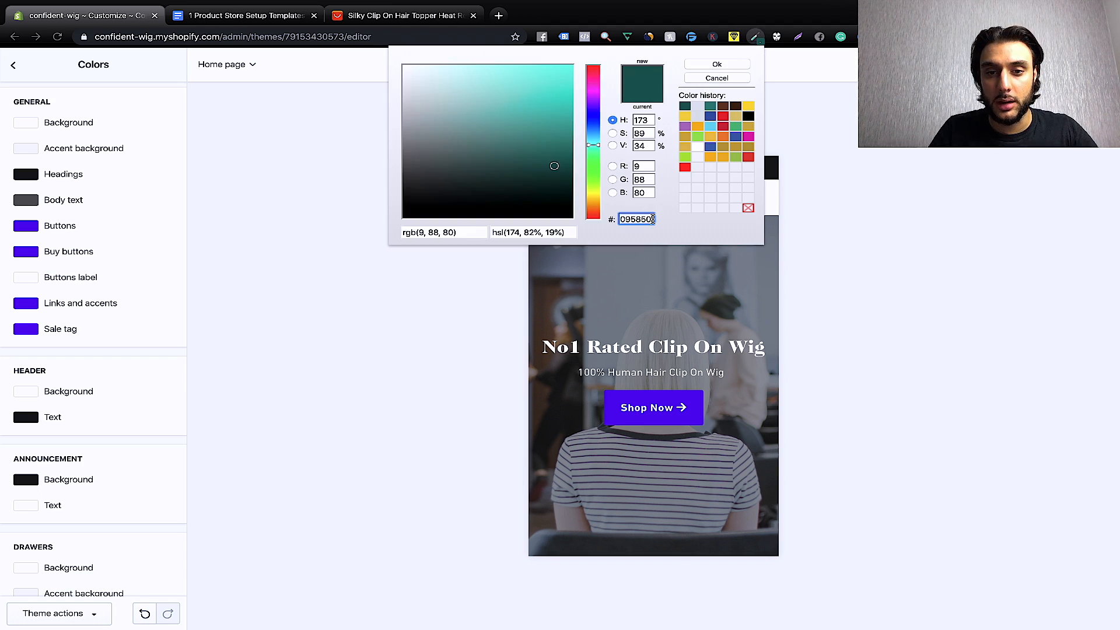
pyautogui.click(478, 352)
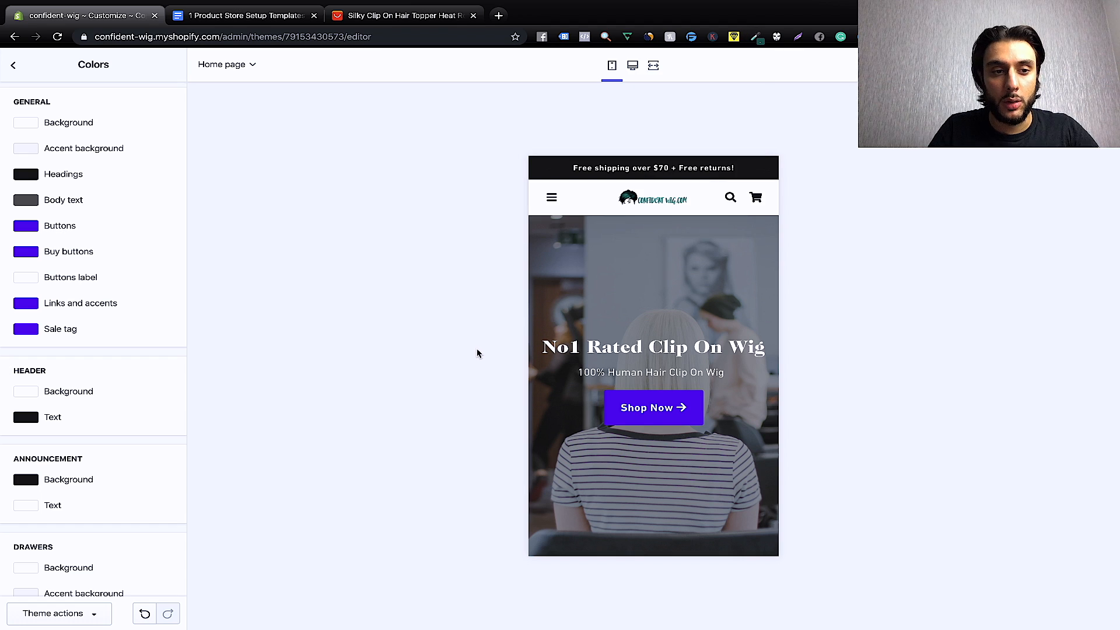
# Set the general Buttons color of the theme to #095850.
pyautogui.click(33, 232)
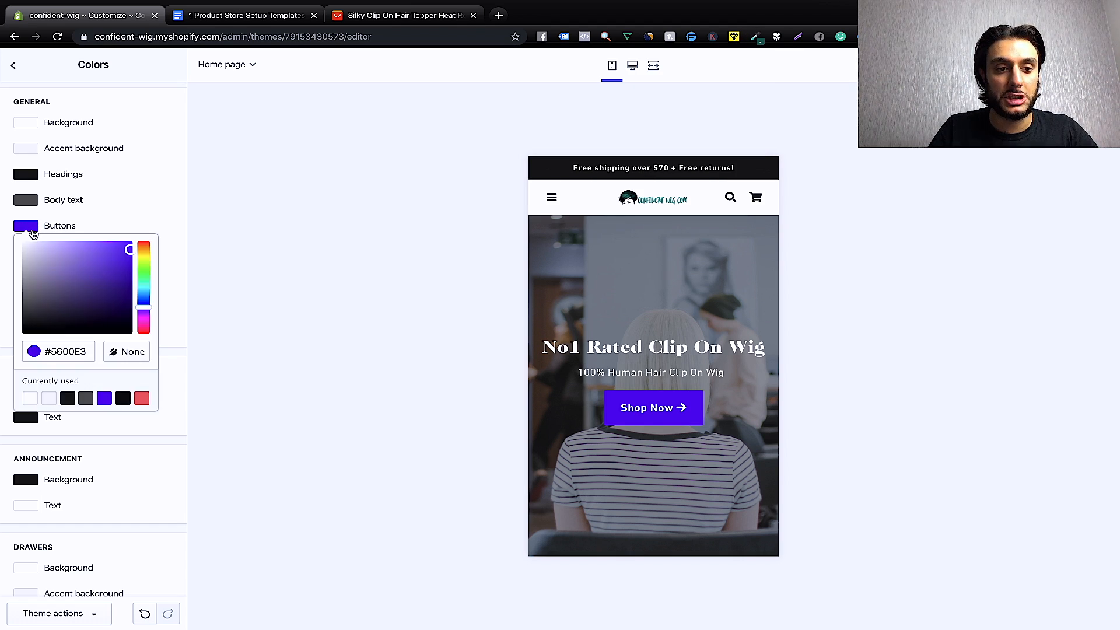
pyautogui.click(88, 351)
pyautogui.press('BackSpace')
pyautogui.press('BackSpace')
pyautogui.press('BackSpace')
pyautogui.press('BackSpace')
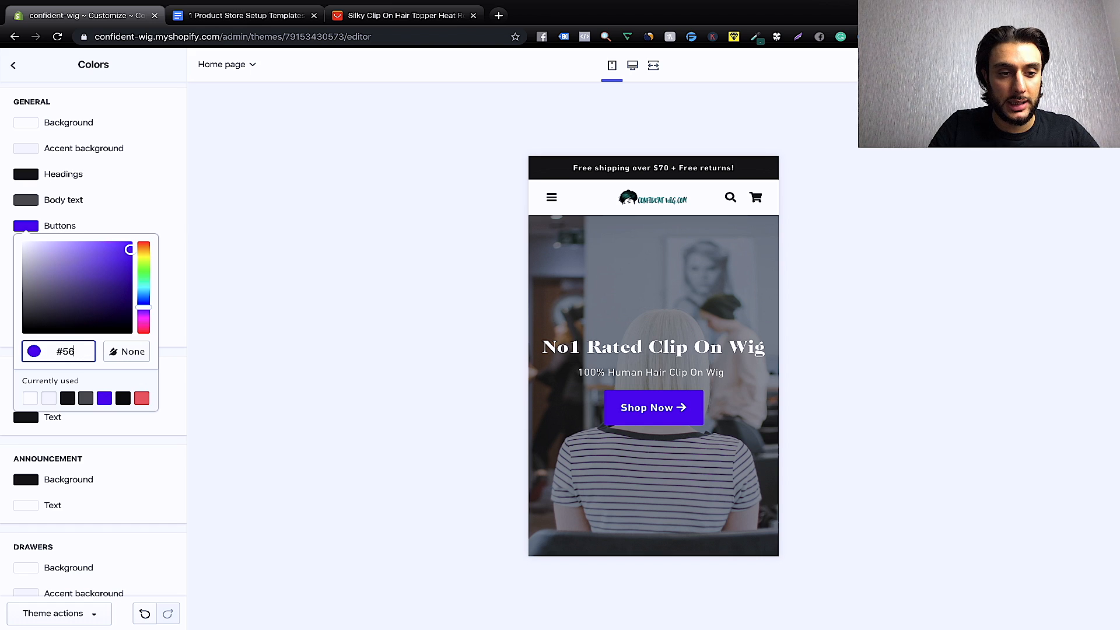
pyautogui.press('BackSpace')
pyautogui.press('BackSpace')
pyautogui.write('0B5B4E')
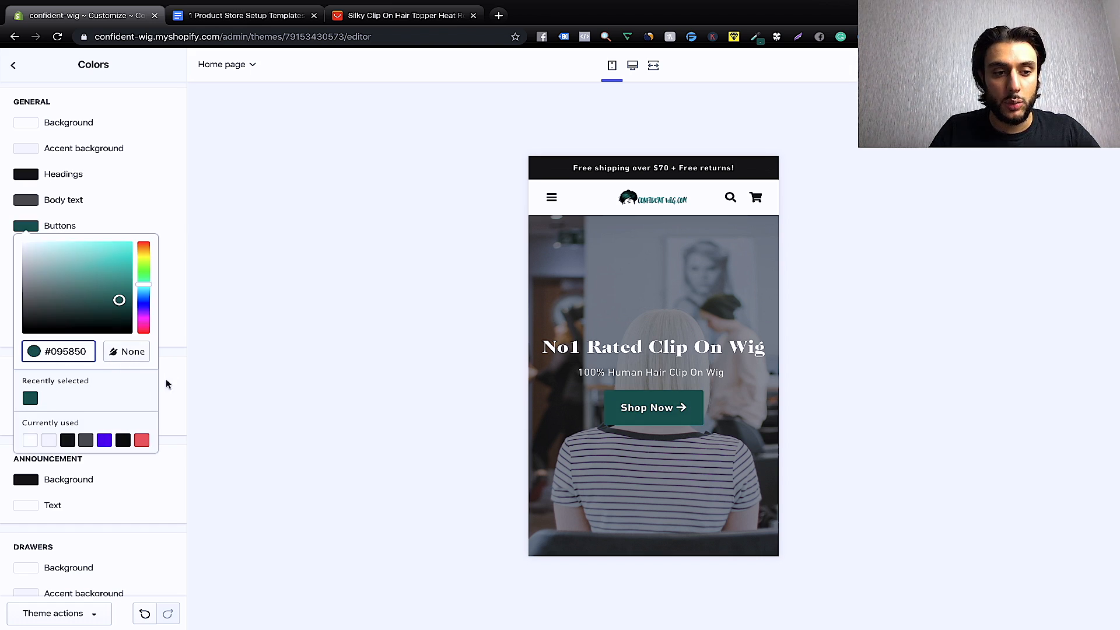
pyautogui.click(174, 396)
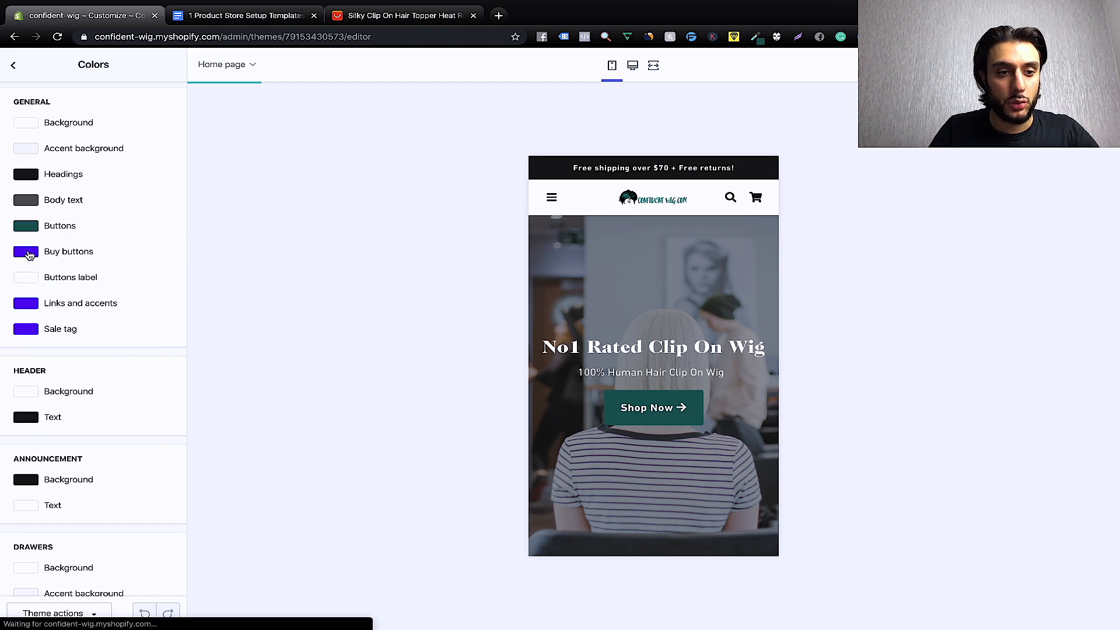
# Apply the dark green #095850 to the general Buy buttons and the Links and accents colors.
pyautogui.click(28, 253)
pyautogui.click(107, 472)
pyautogui.click(173, 383)
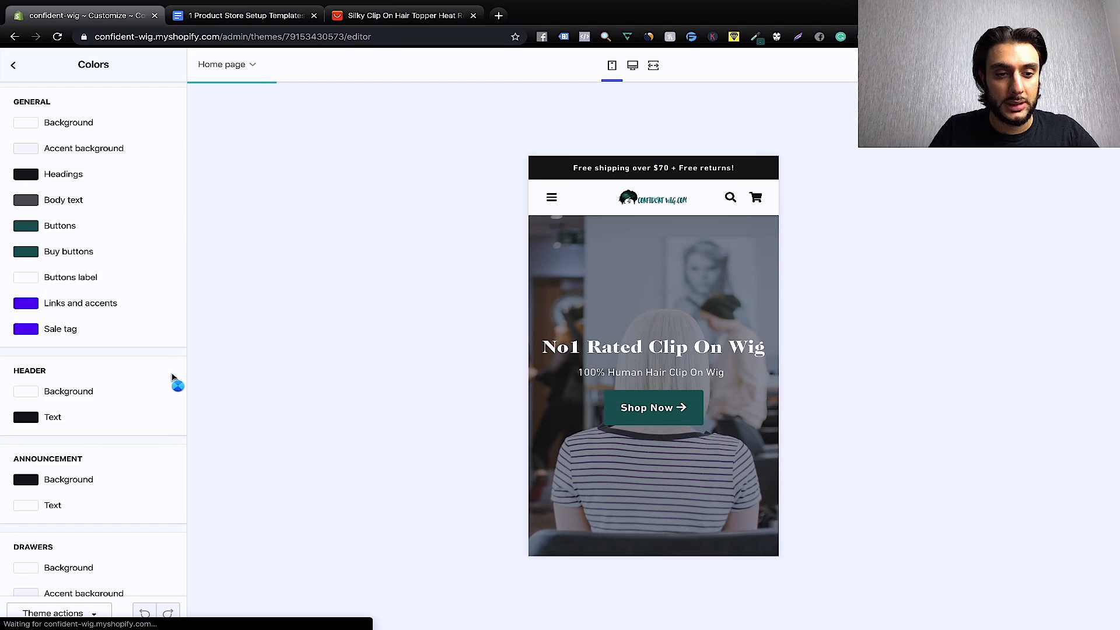
pyautogui.click(28, 304)
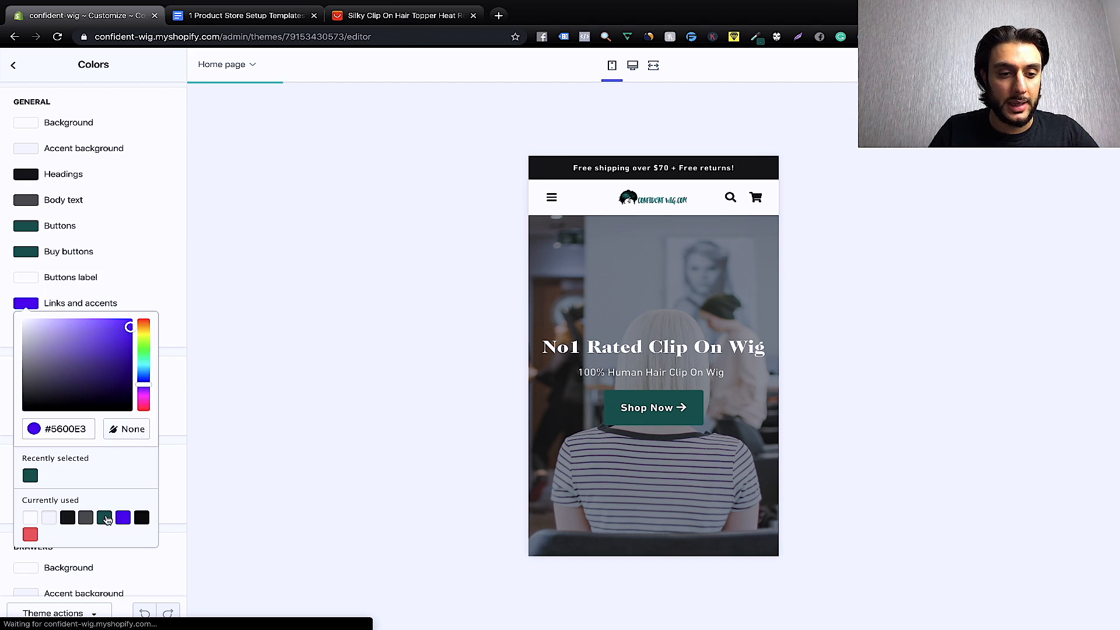
pyautogui.click(104, 518)
pyautogui.click(195, 415)
# Set the Sale tag color to the same dark green, #095850.
pyautogui.scroll(-2, 149, 441)
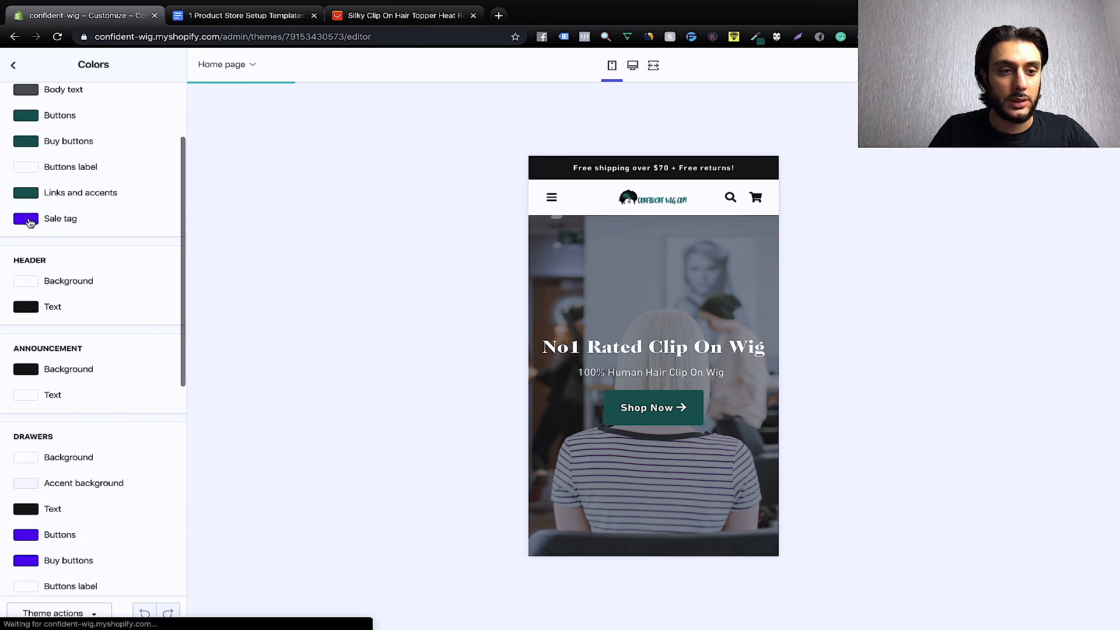
pyautogui.click(26, 219)
pyautogui.click(104, 433)
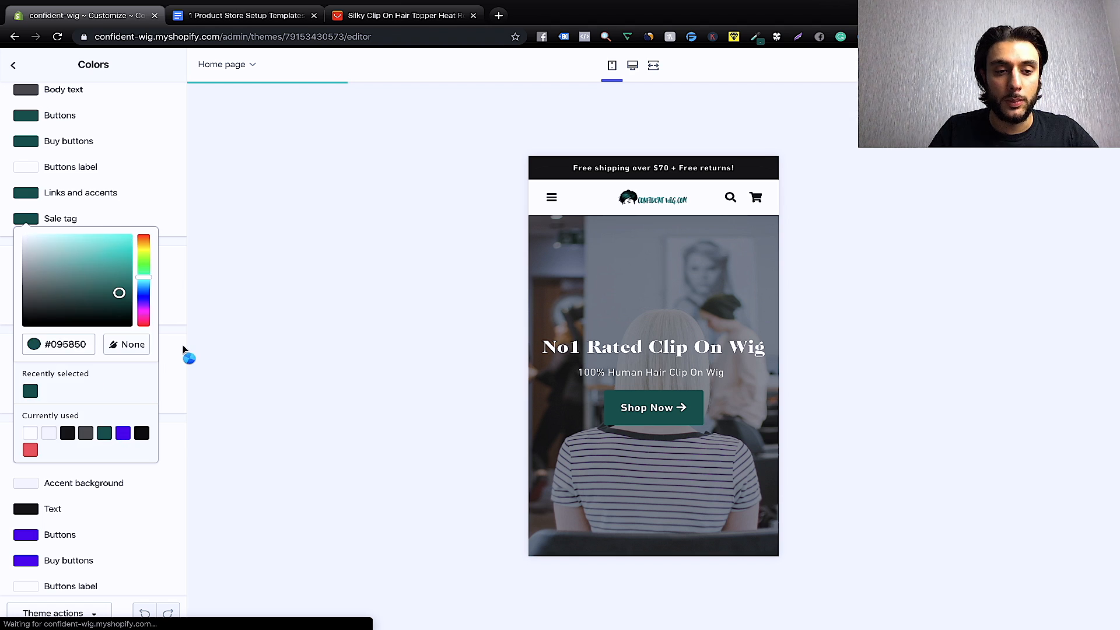
pyautogui.click(187, 355)
# Change the Buttons and Buy buttons colors of the Drawers group to #095850.
pyautogui.scroll(-2, 148, 435)
pyautogui.click(26, 436)
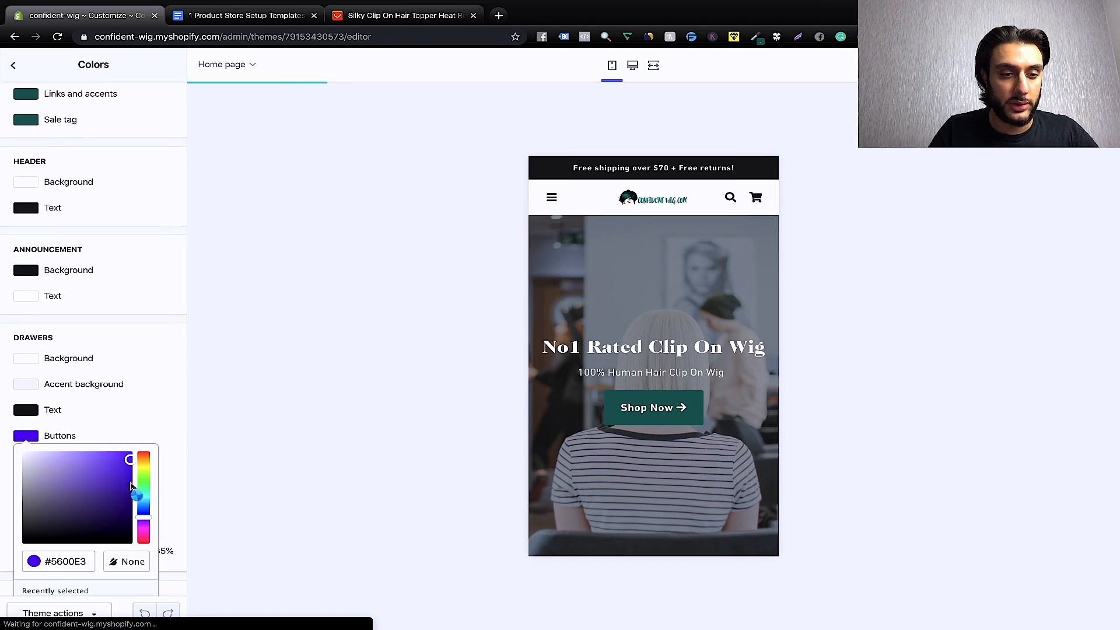
pyautogui.scroll(-3, 155, 407)
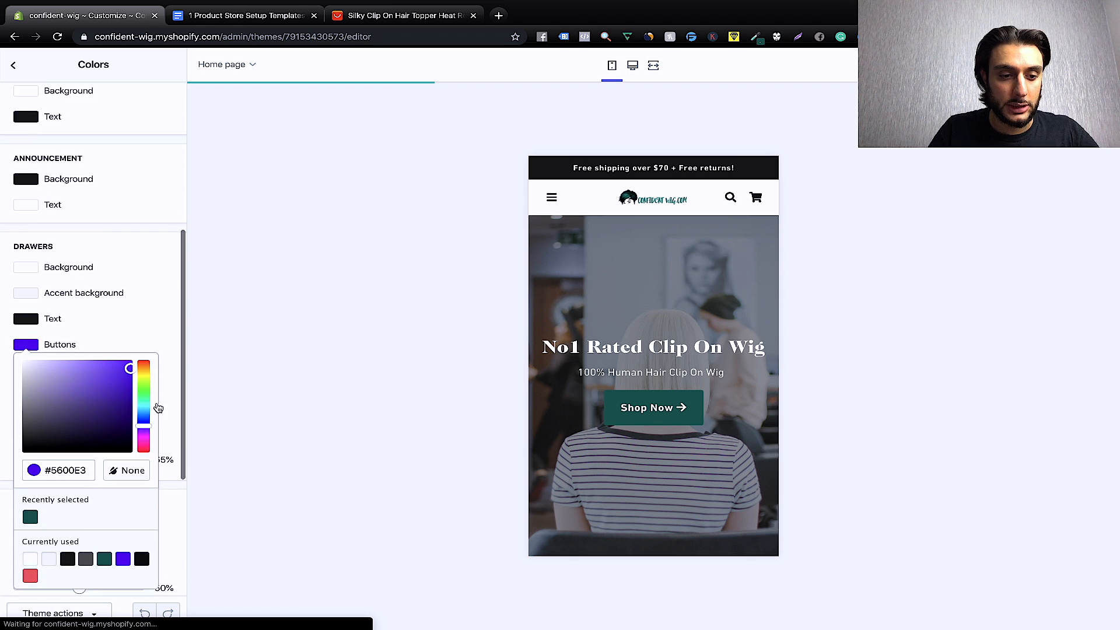
pyautogui.click(104, 488)
pyautogui.click(181, 328)
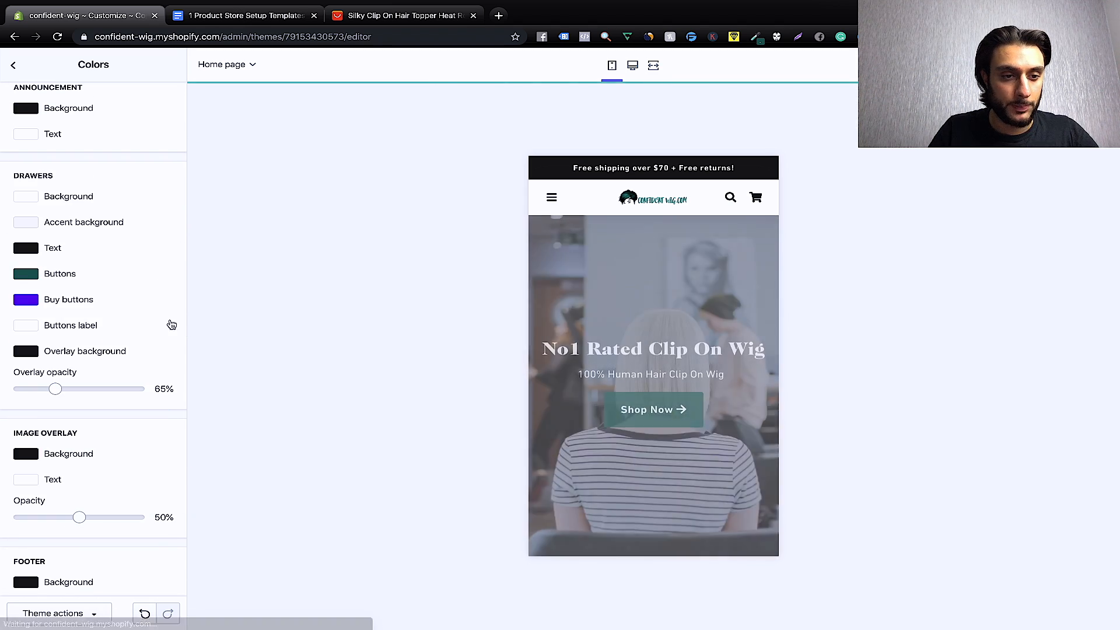
pyautogui.click(26, 300)
pyautogui.click(105, 514)
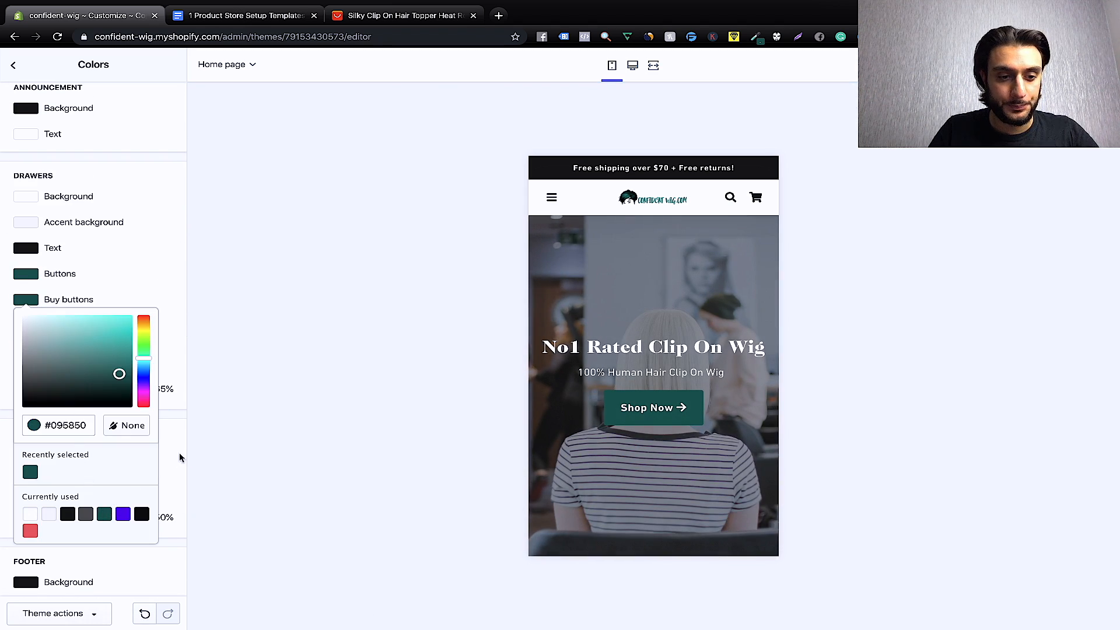
pyautogui.click(181, 454)
# Set the Footer's Buttons color to #095850 and check the whole color list for leftover purple swatches.
pyautogui.scroll(-3, 169, 453)
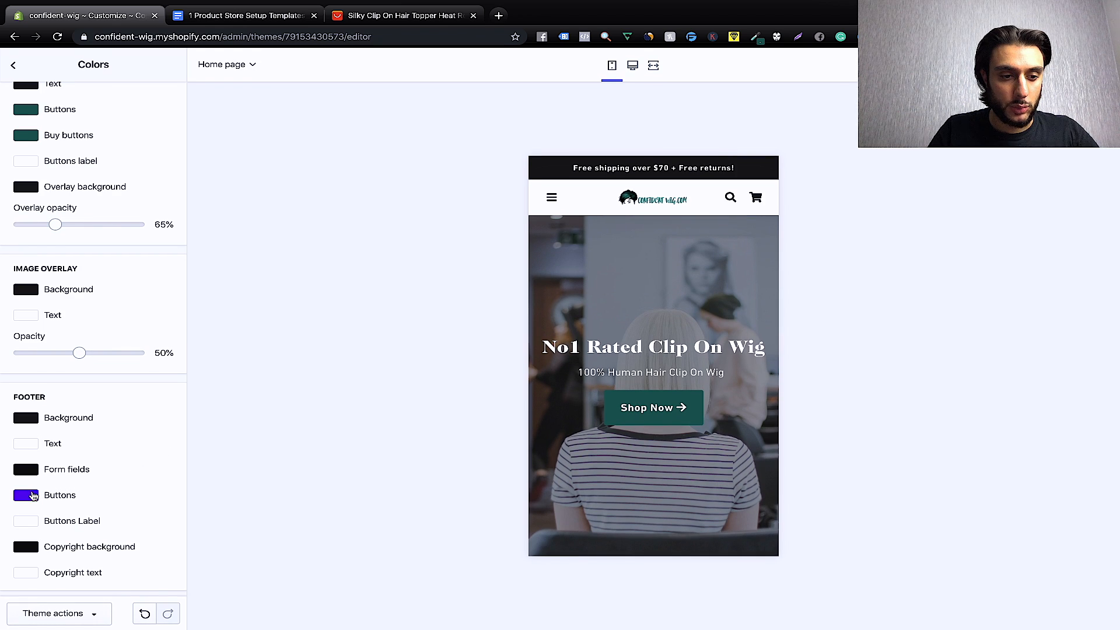
pyautogui.click(29, 496)
pyautogui.scroll(-3, 163, 470)
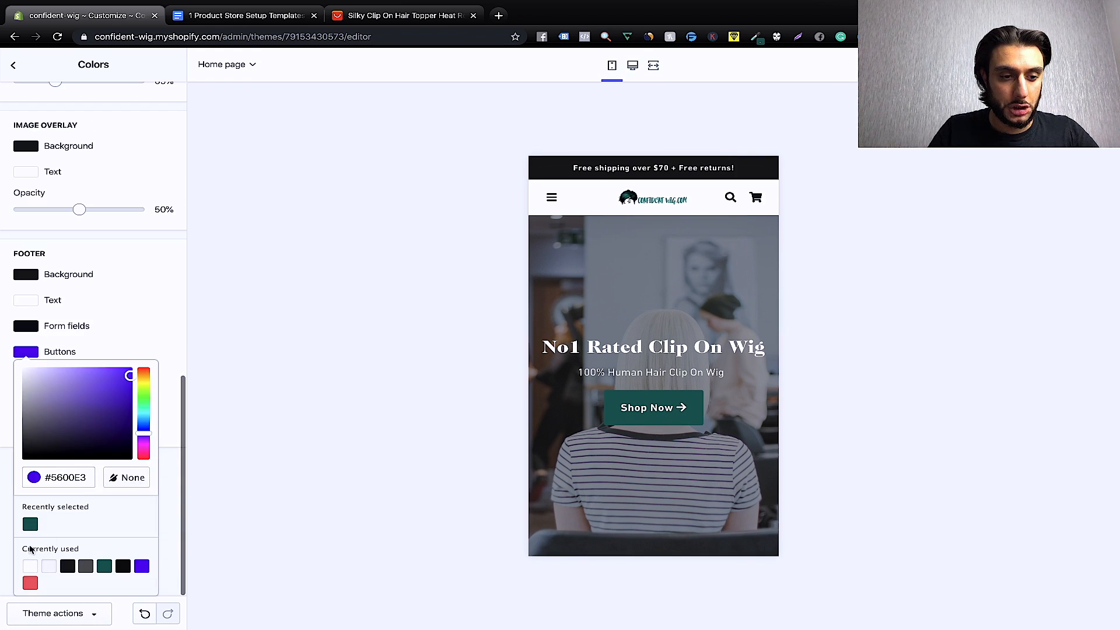
pyautogui.click(30, 526)
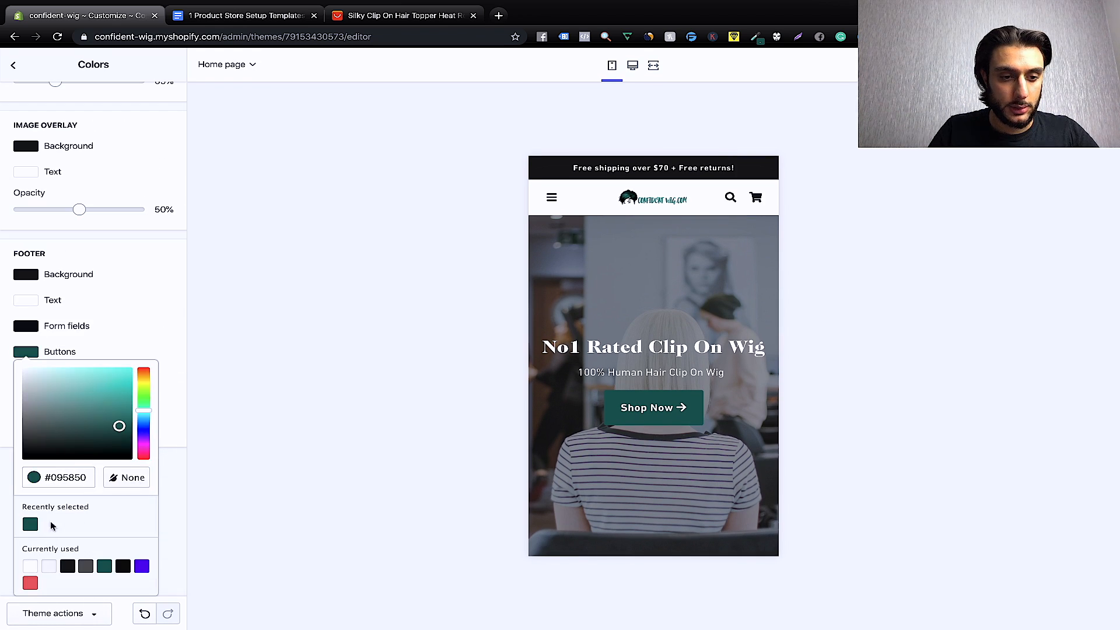
pyautogui.click(182, 425)
pyautogui.scroll(5, 180, 420)
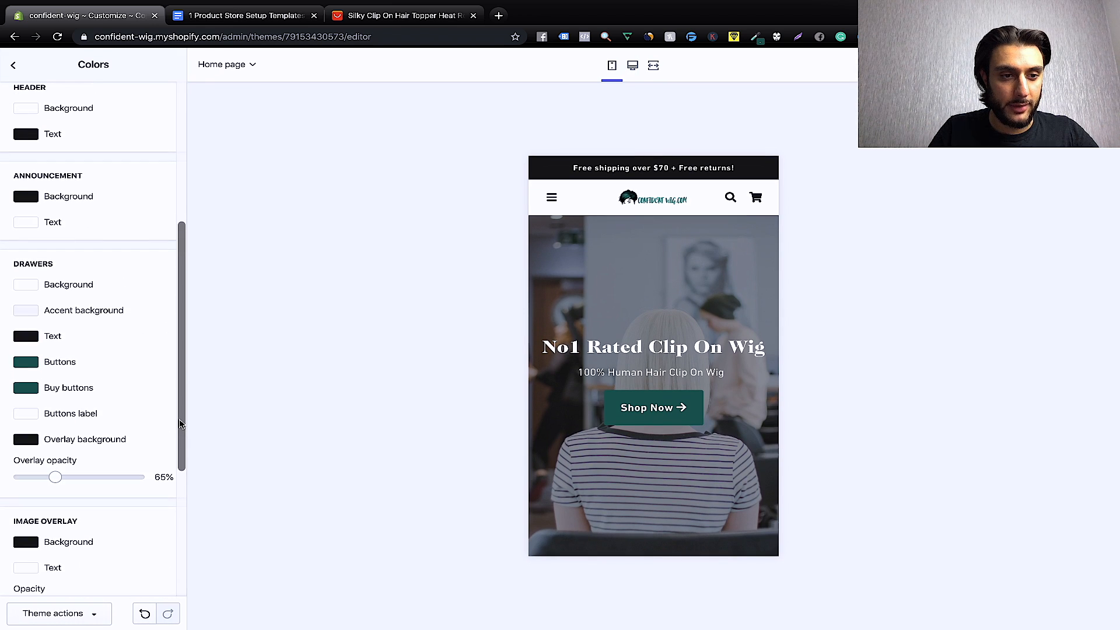
pyautogui.scroll(5, 179, 420)
pyautogui.scroll(-10, 180, 420)
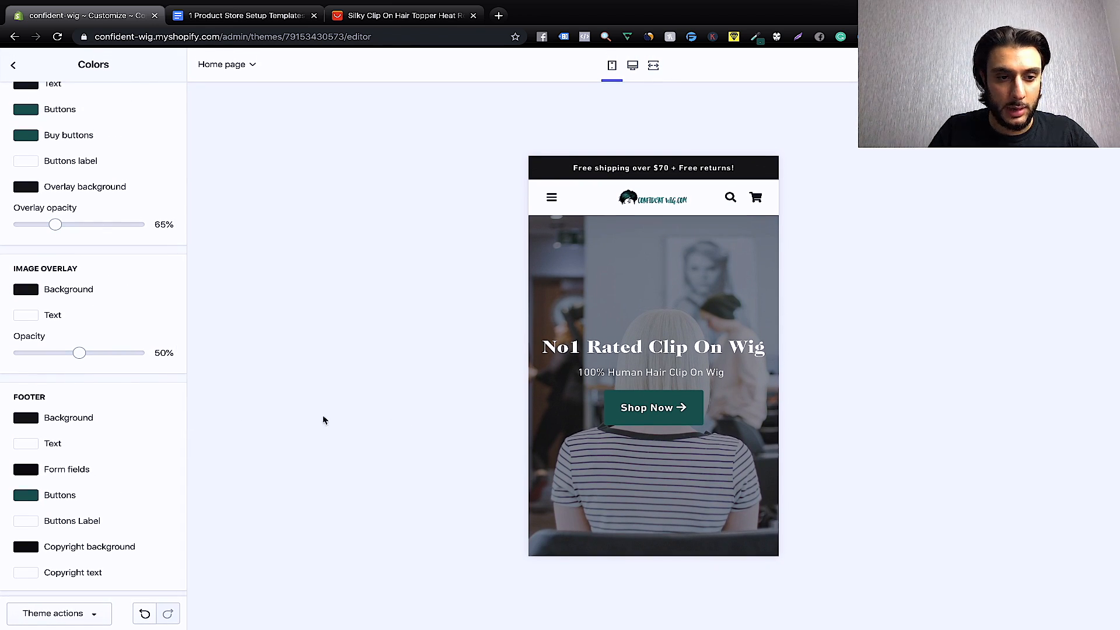
pyautogui.scroll(10, 85, 363)
pyautogui.scroll(-10, 85, 362)
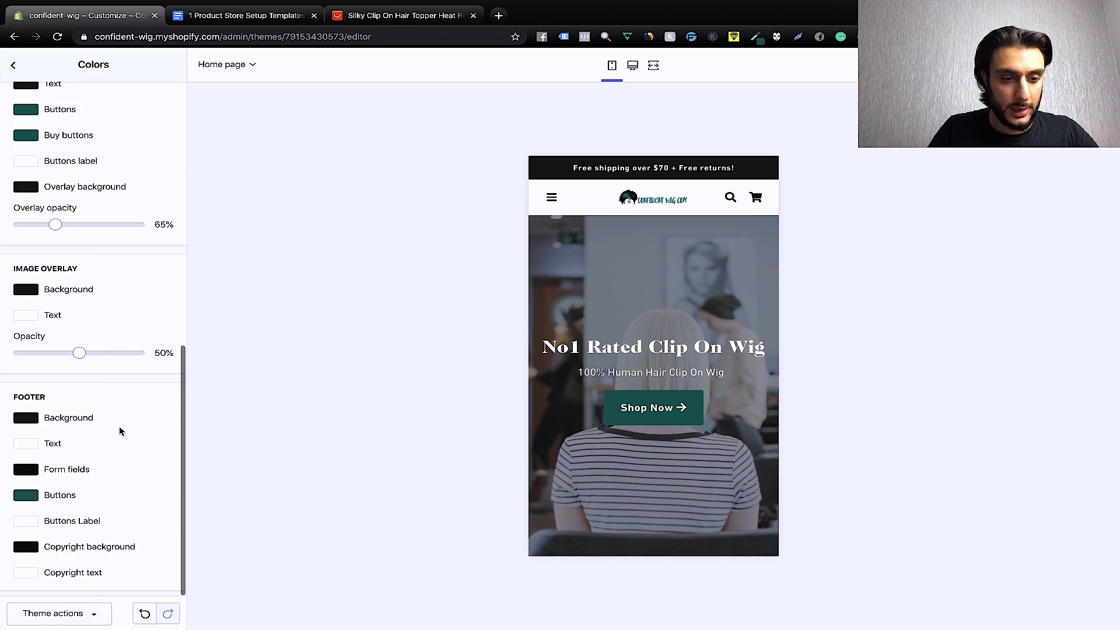
pyautogui.scroll(10, 119, 425)
# Set the theme's favicon to the wig-head logo icon without text from the image library.
pyautogui.click(14, 66)
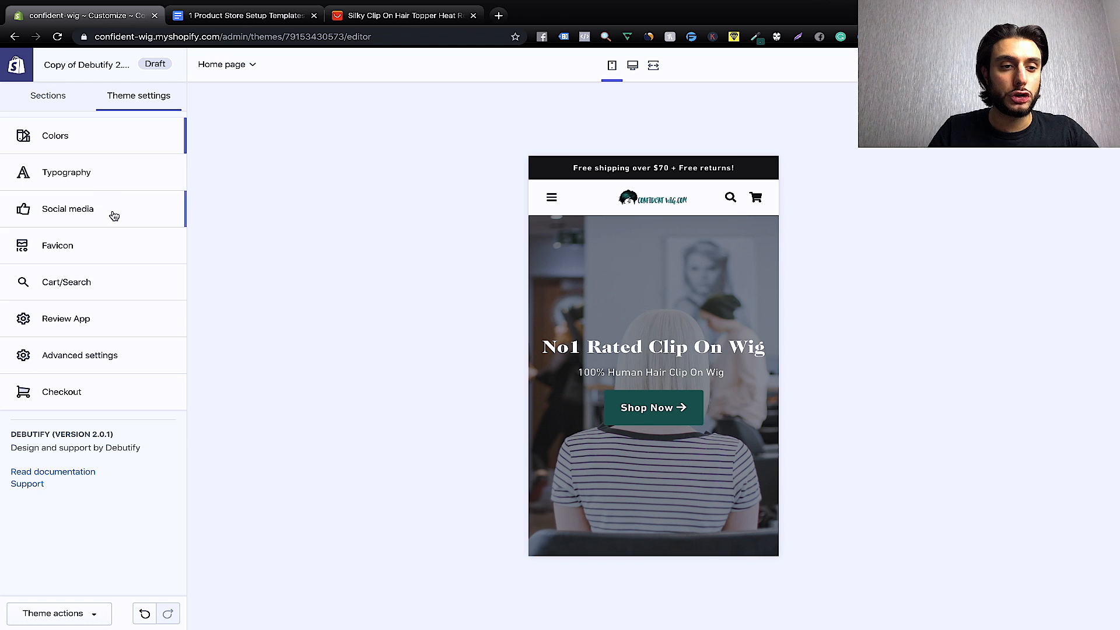
pyautogui.click(114, 245)
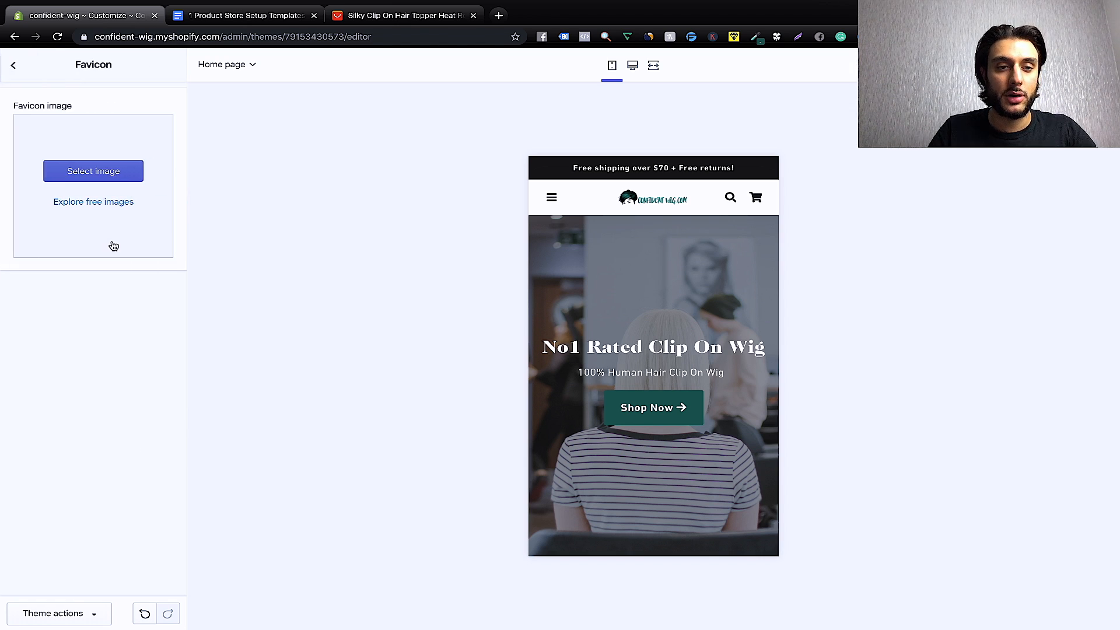
pyautogui.click(113, 173)
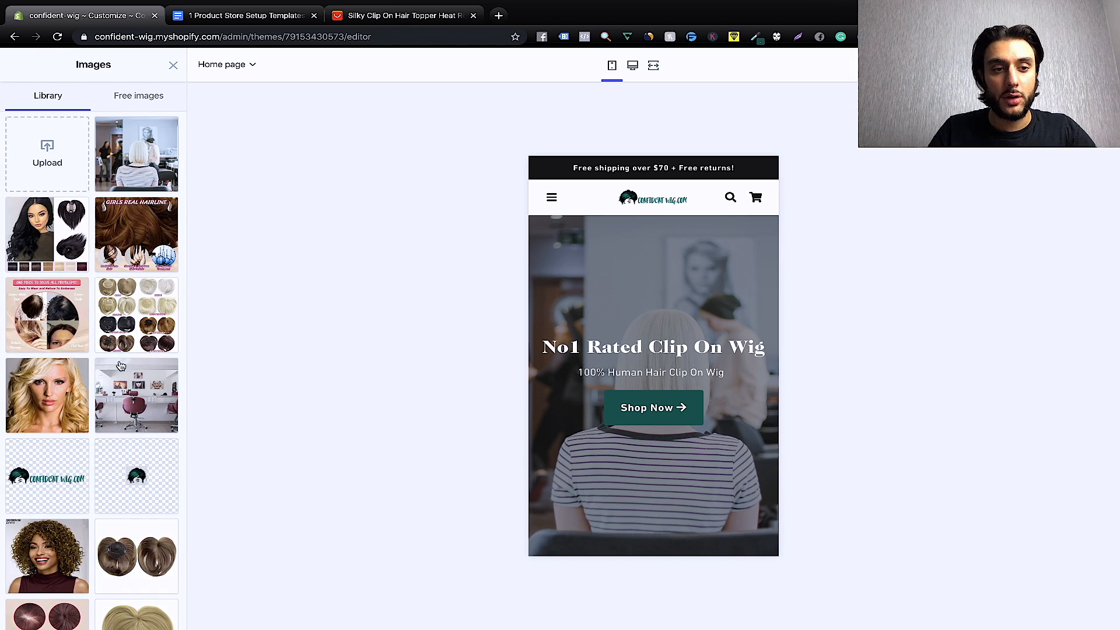
pyautogui.scroll(-3, 121, 366)
pyautogui.click(148, 341)
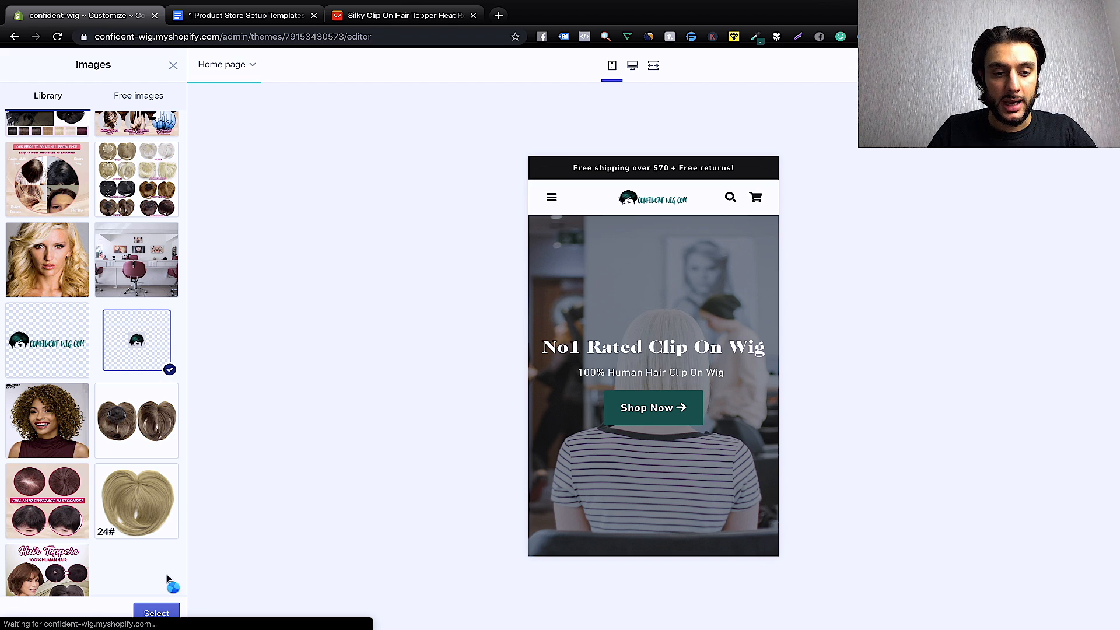
pyautogui.click(156, 613)
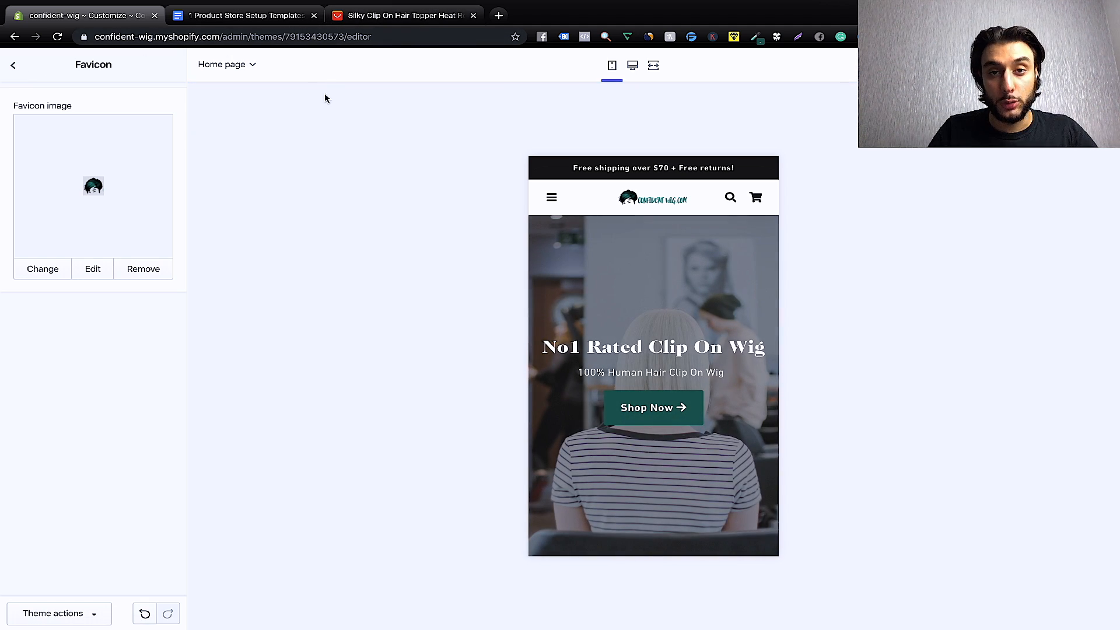
pyautogui.click(13, 66)
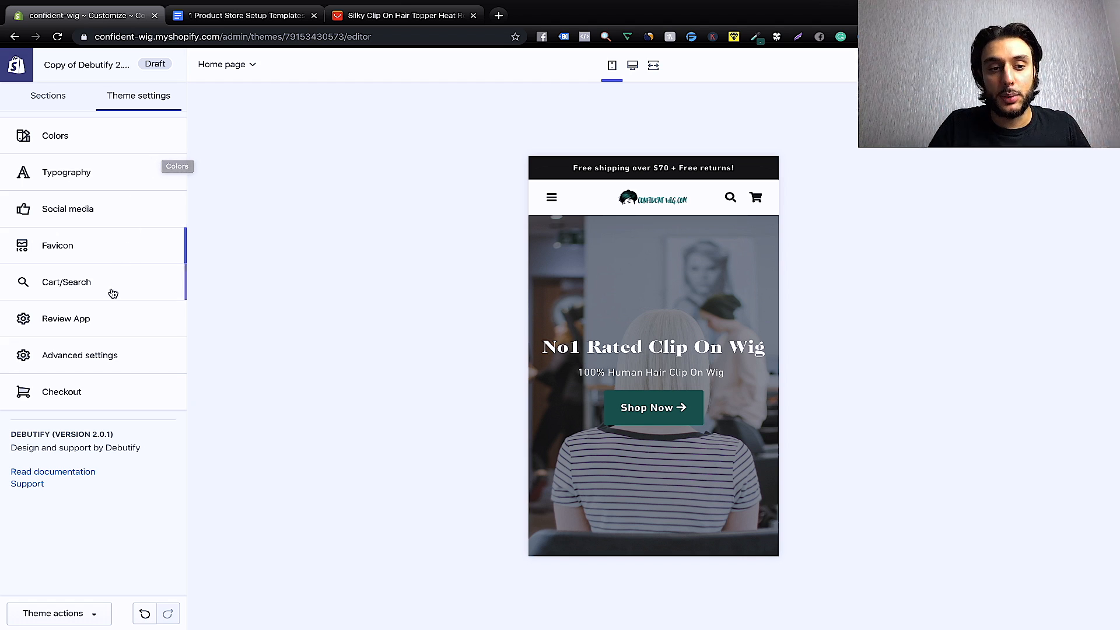
# Replace the announcement bar text in the advanced theme settings with "FREE SHIPPING & 50% OFF ENDING SOON".
pyautogui.click(97, 354)
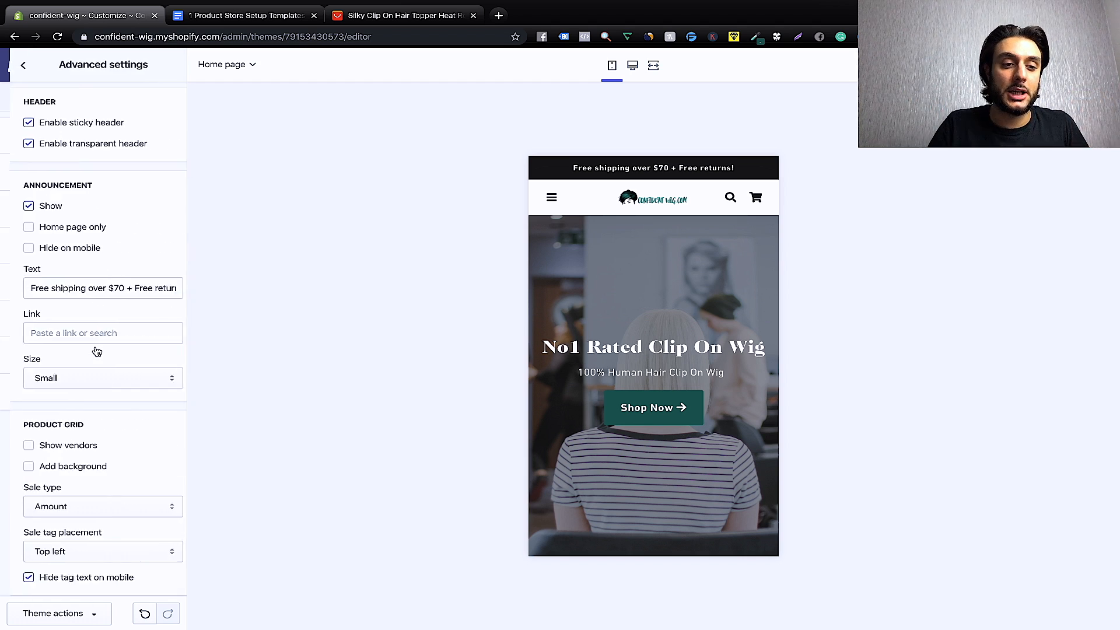
pyautogui.click(138, 288)
pyautogui.moveTo(20, 287); pyautogui.dragTo(203, 290)
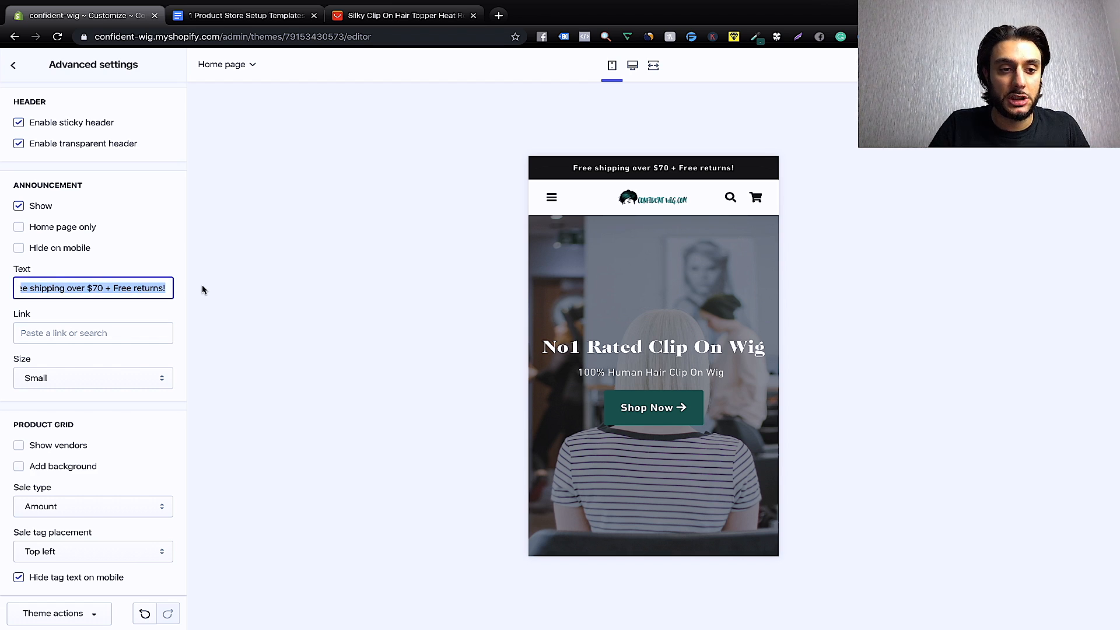
pyautogui.press('BackSpace')
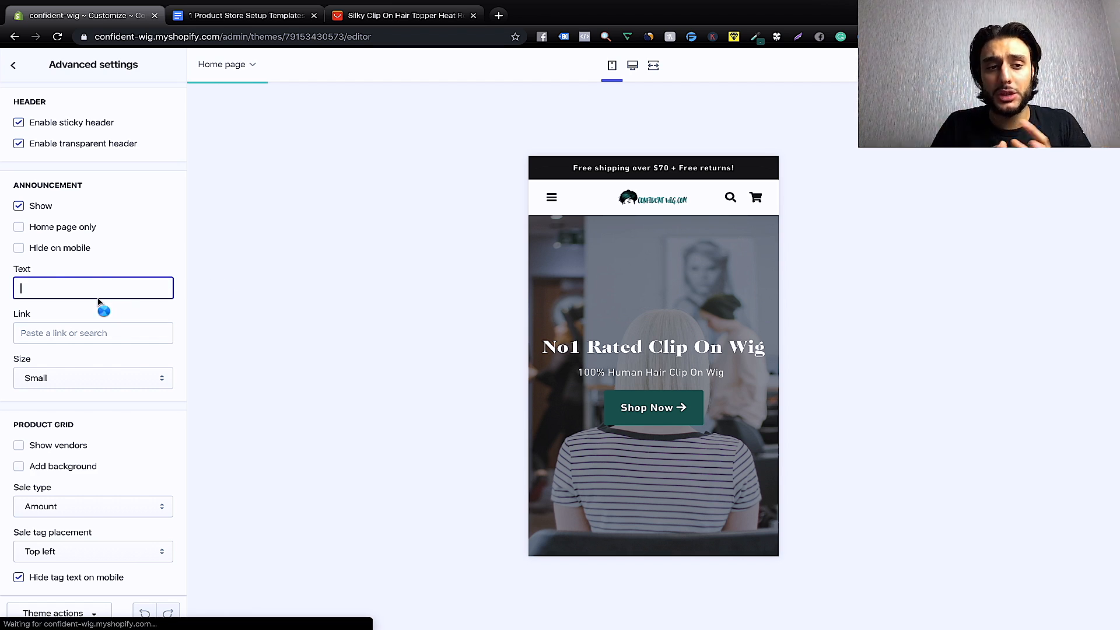
pyautogui.write('F')
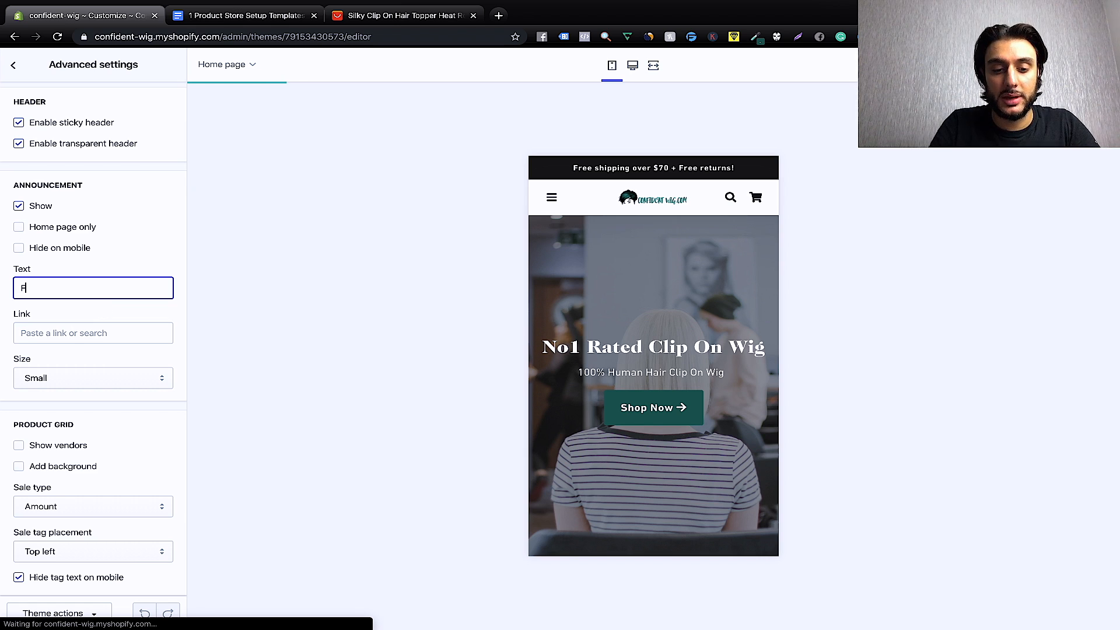
pyautogui.write('REE SH')
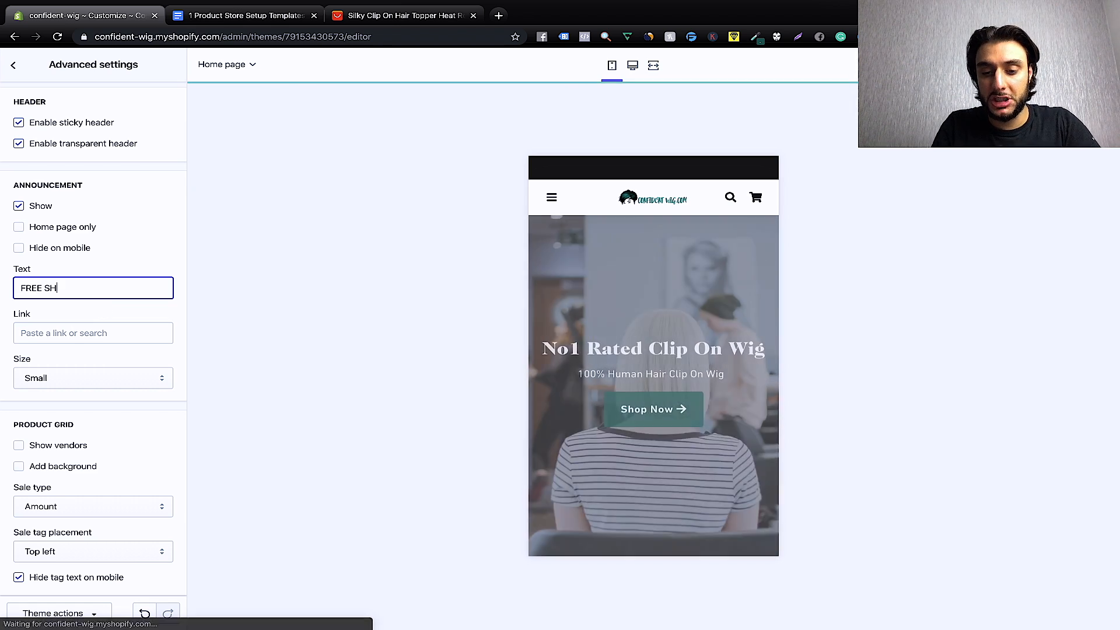
pyautogui.write('IPPING ')
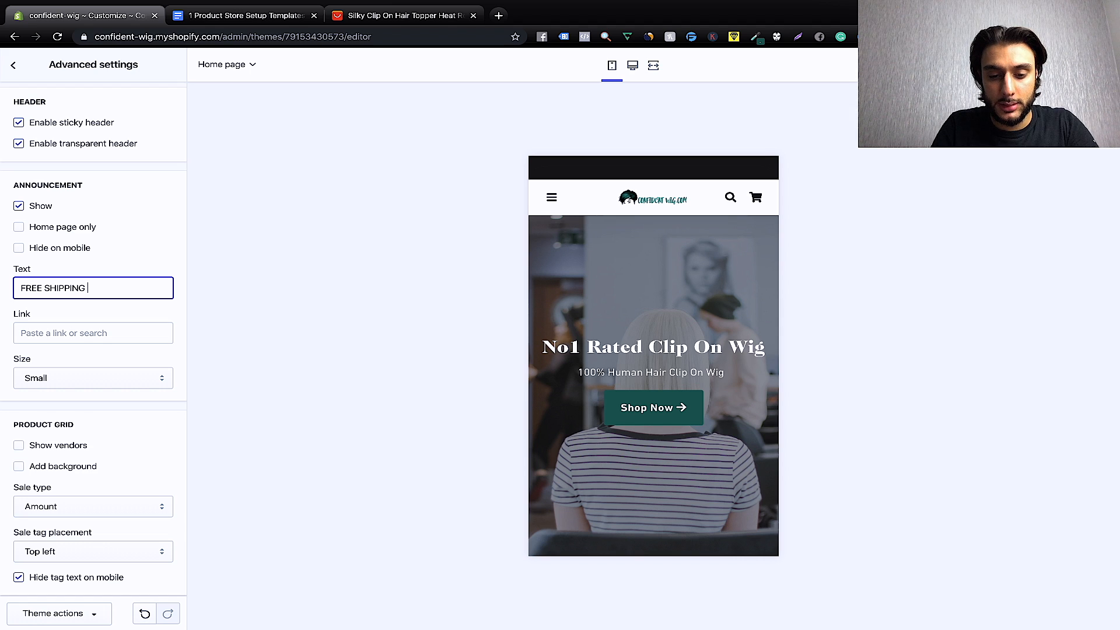
pyautogui.write('& ')
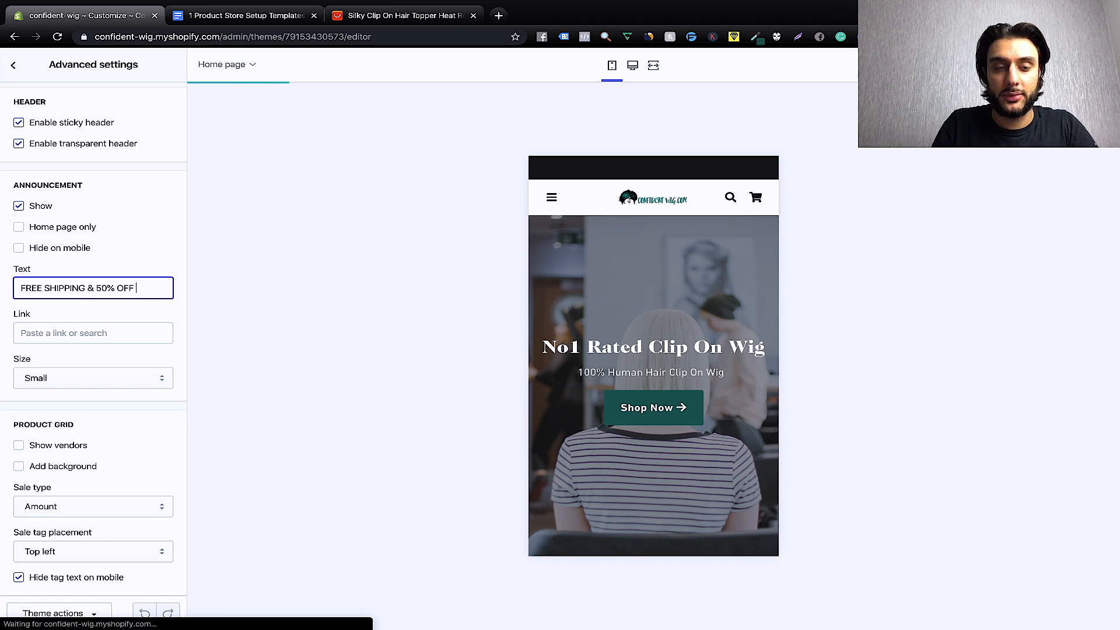
pyautogui.write('50% OFF EN')
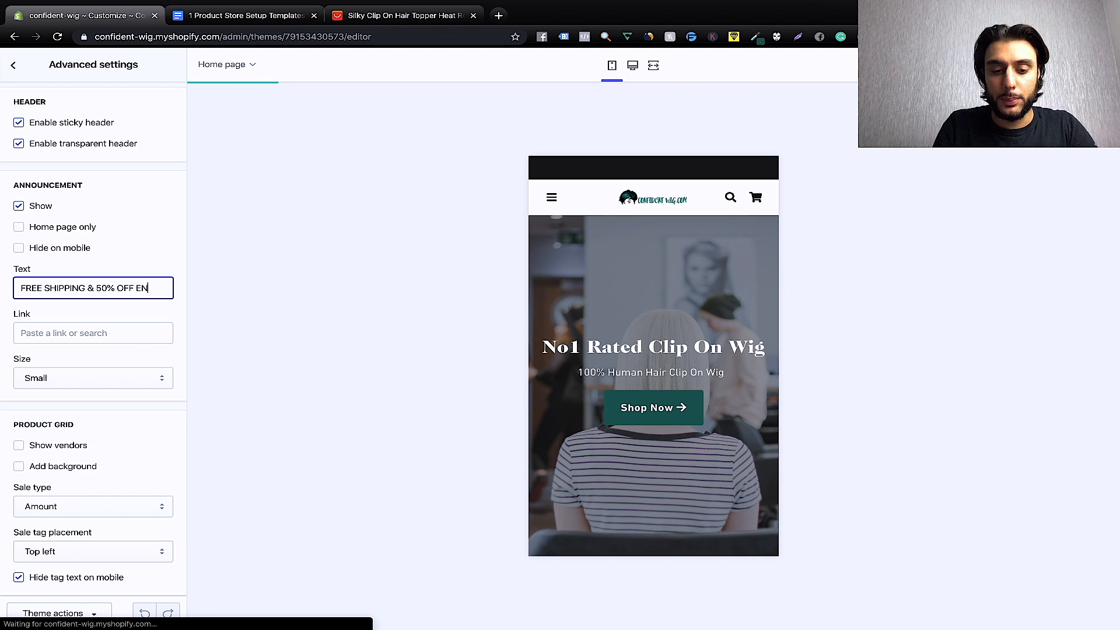
pyautogui.write('DING')
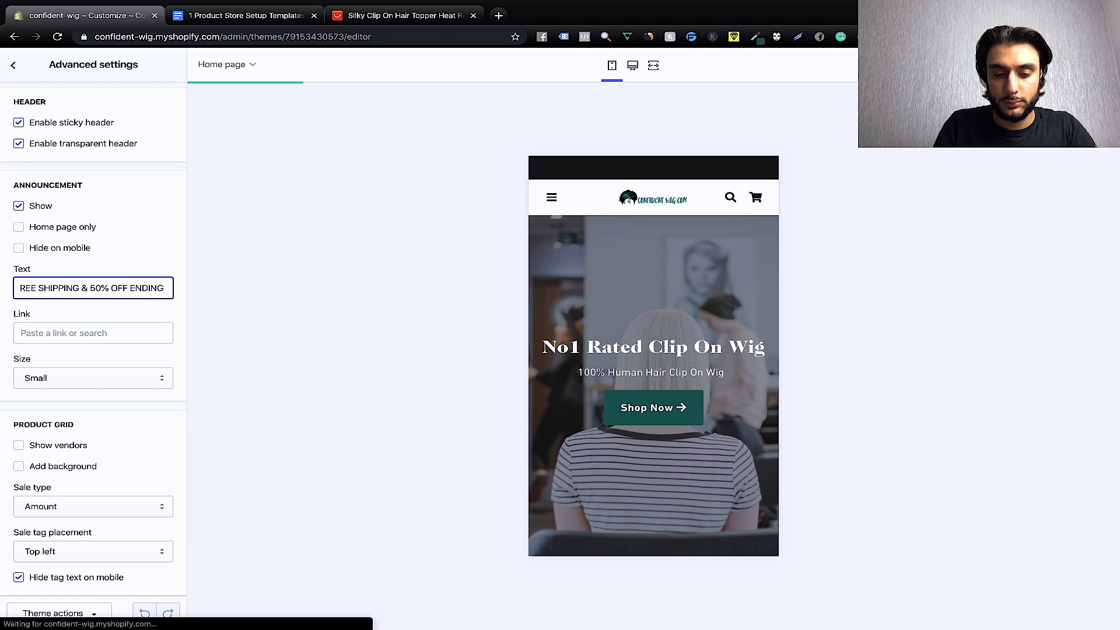
pyautogui.write(' SOON')
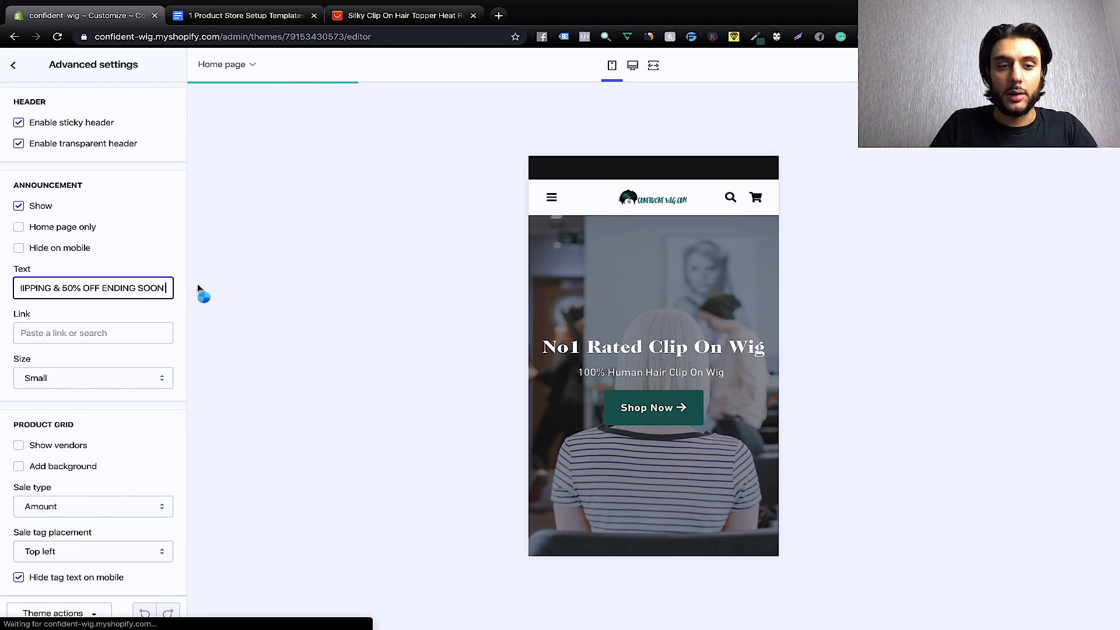
pyautogui.click(197, 283)
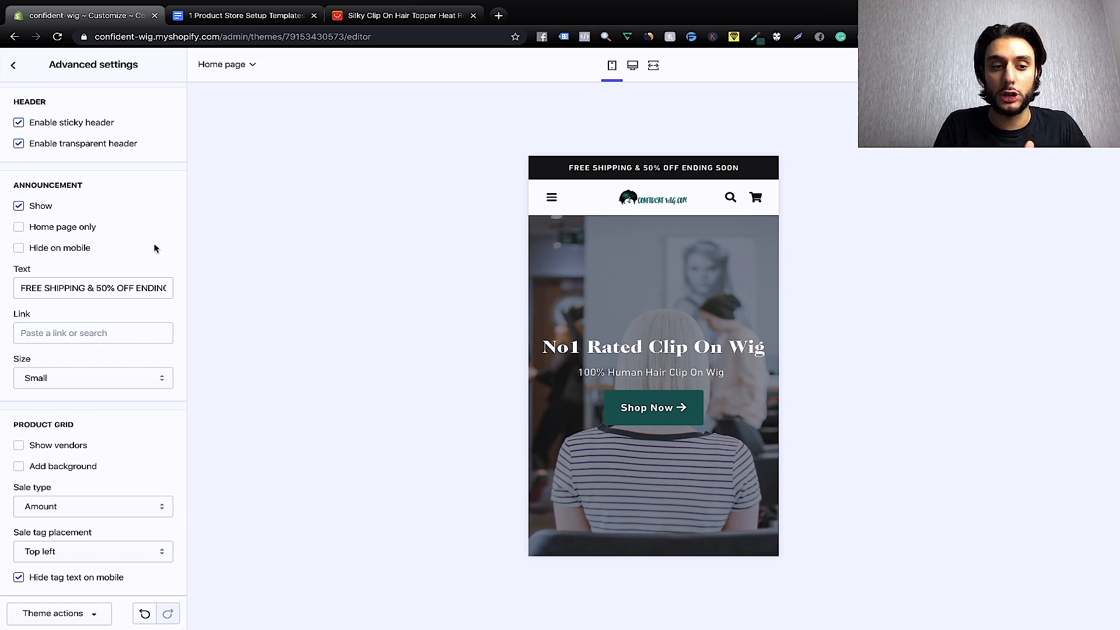
pyautogui.scroll(-15, 155, 249)
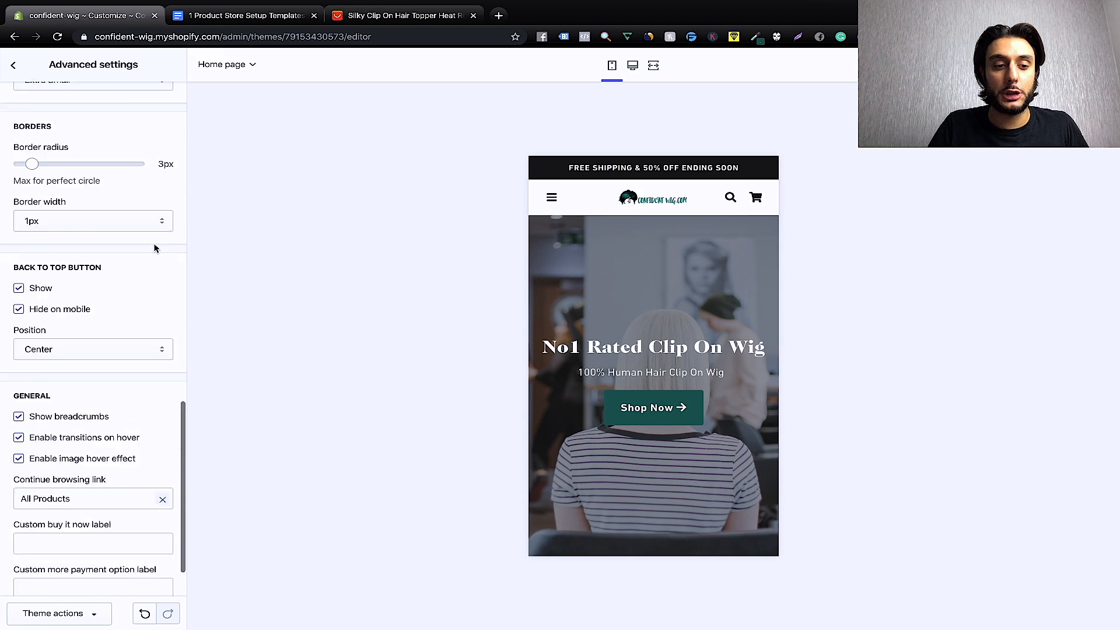
pyautogui.scroll(15, 155, 249)
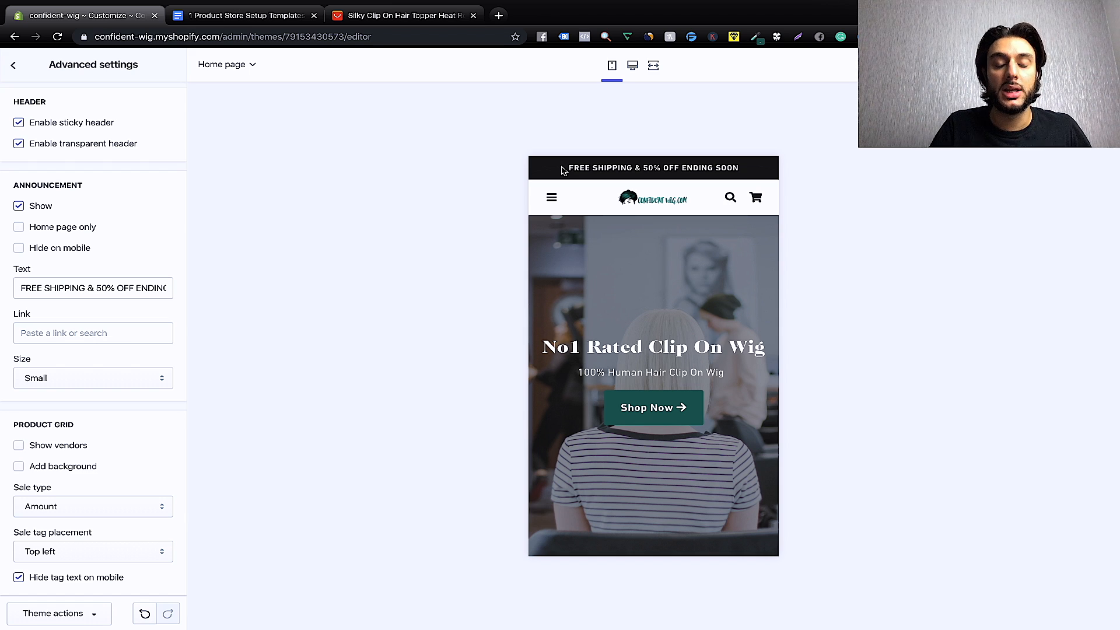
pyautogui.click(12, 65)
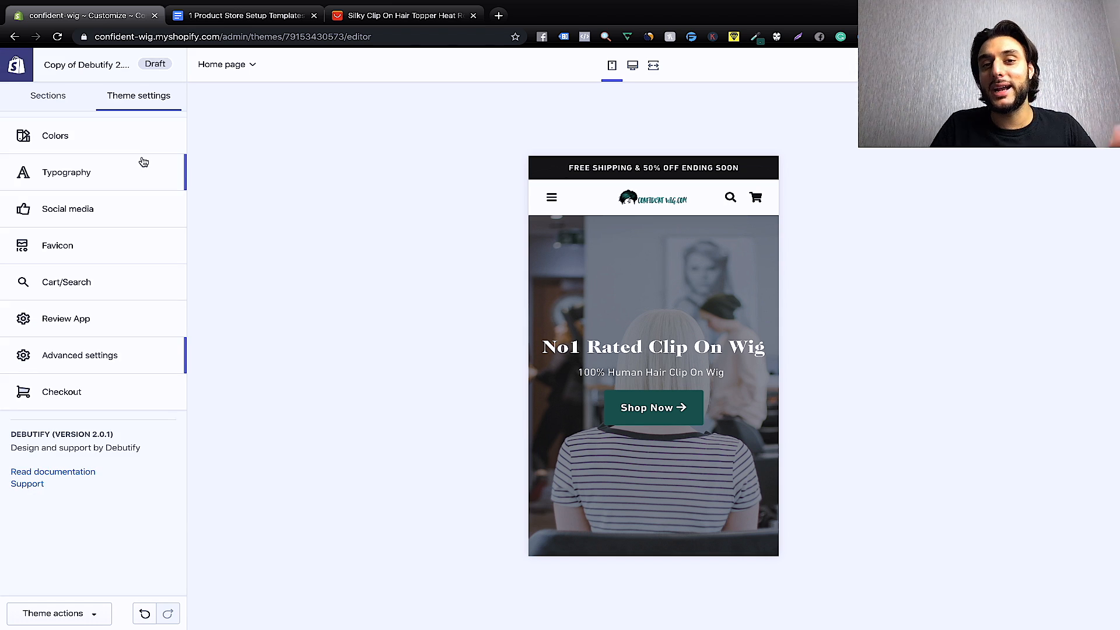
# Set the Announcement background color to the dark green #095850 already used in the theme.
pyautogui.click(54, 150)
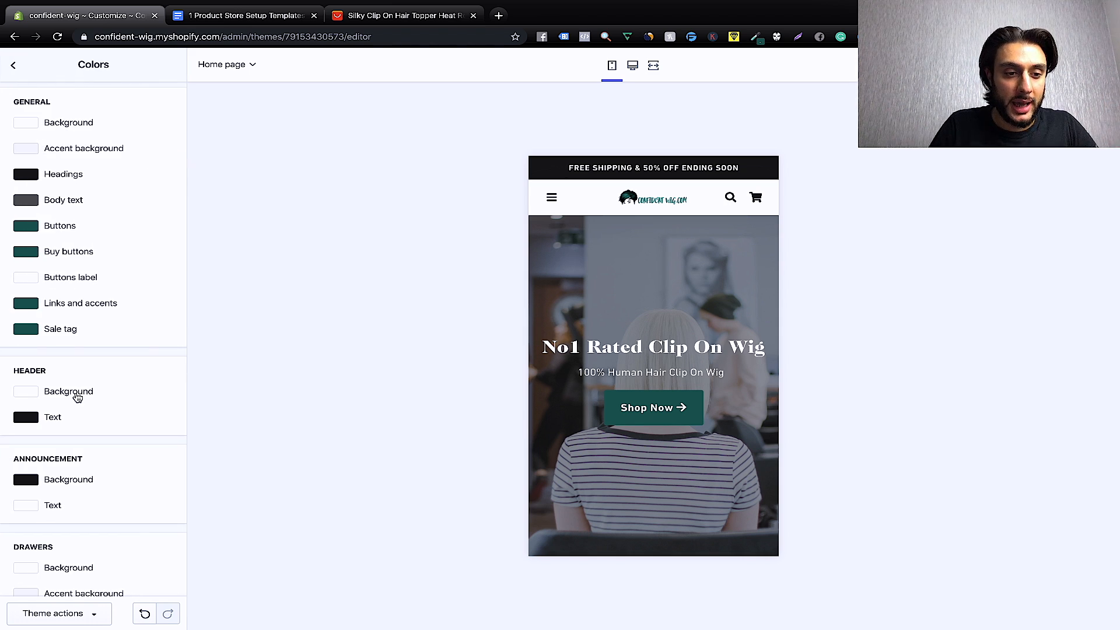
pyautogui.scroll(-1, 76, 397)
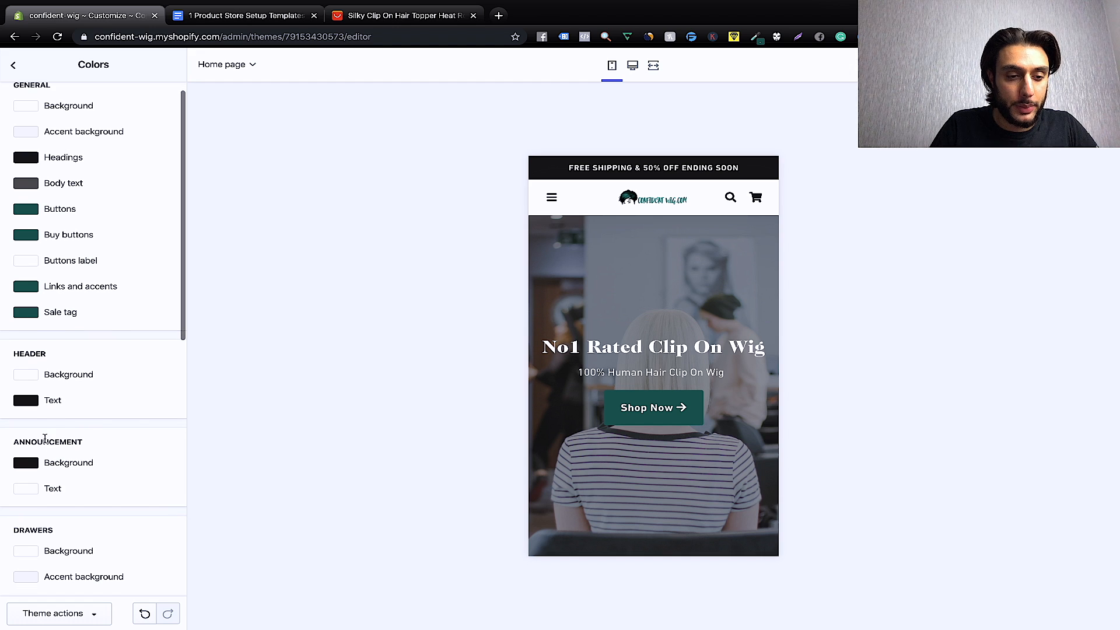
pyautogui.click(26, 463)
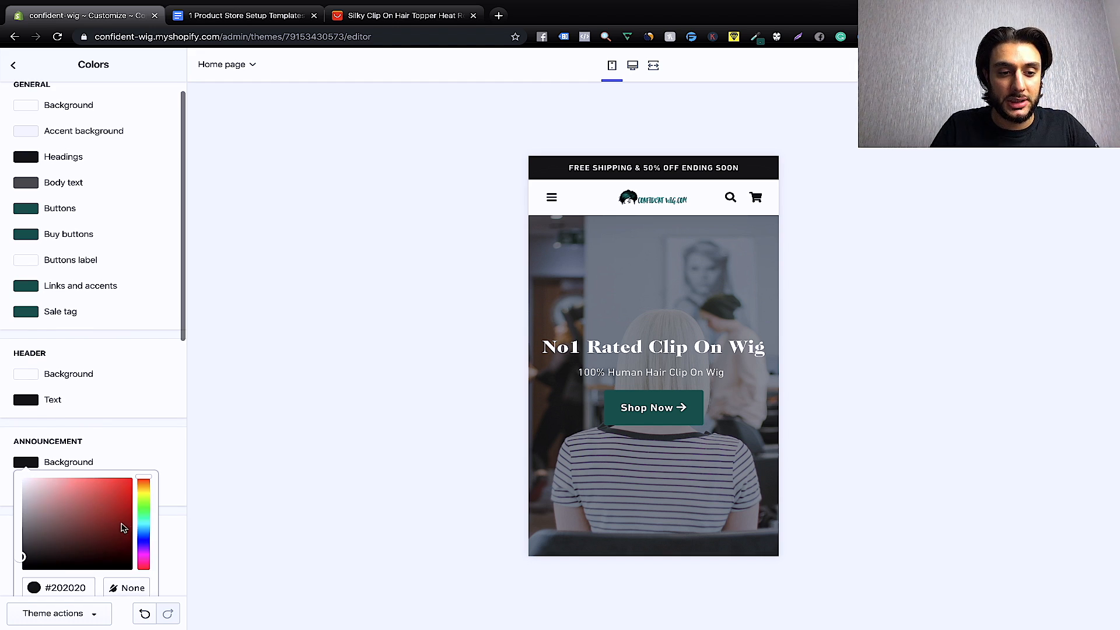
pyautogui.scroll(-3, 168, 428)
pyautogui.click(102, 505)
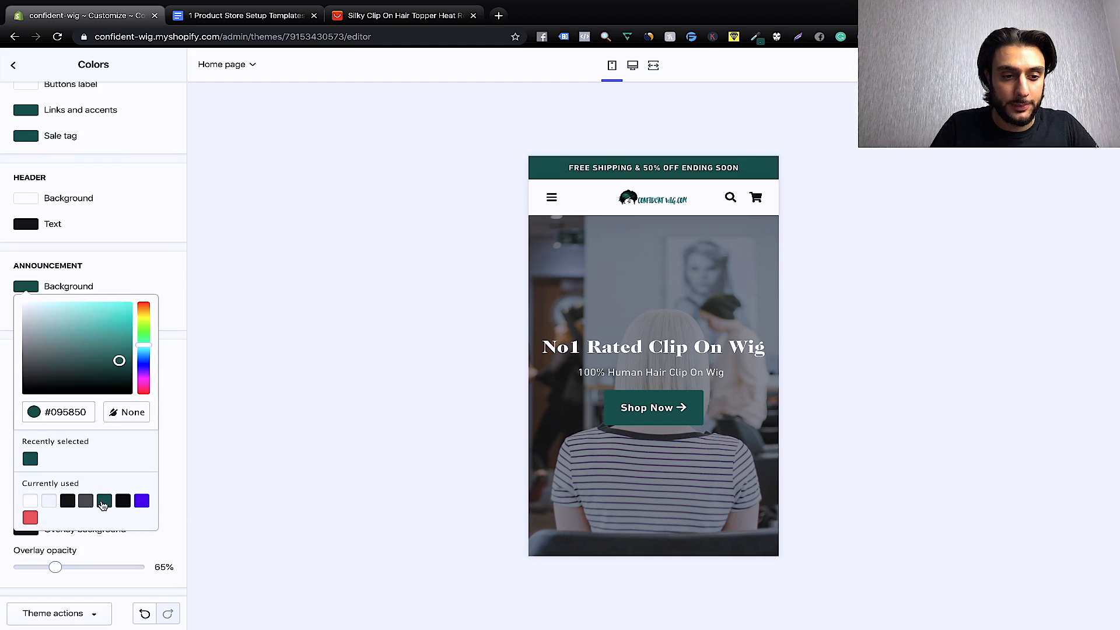
pyautogui.click(163, 458)
pyautogui.click(169, 330)
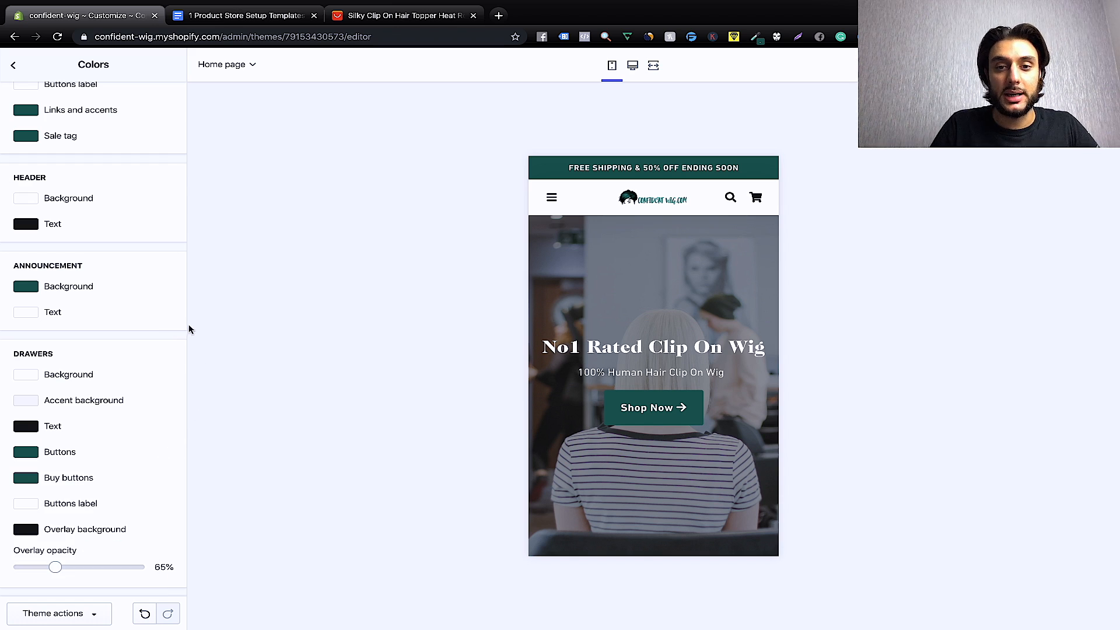
pyautogui.click(14, 66)
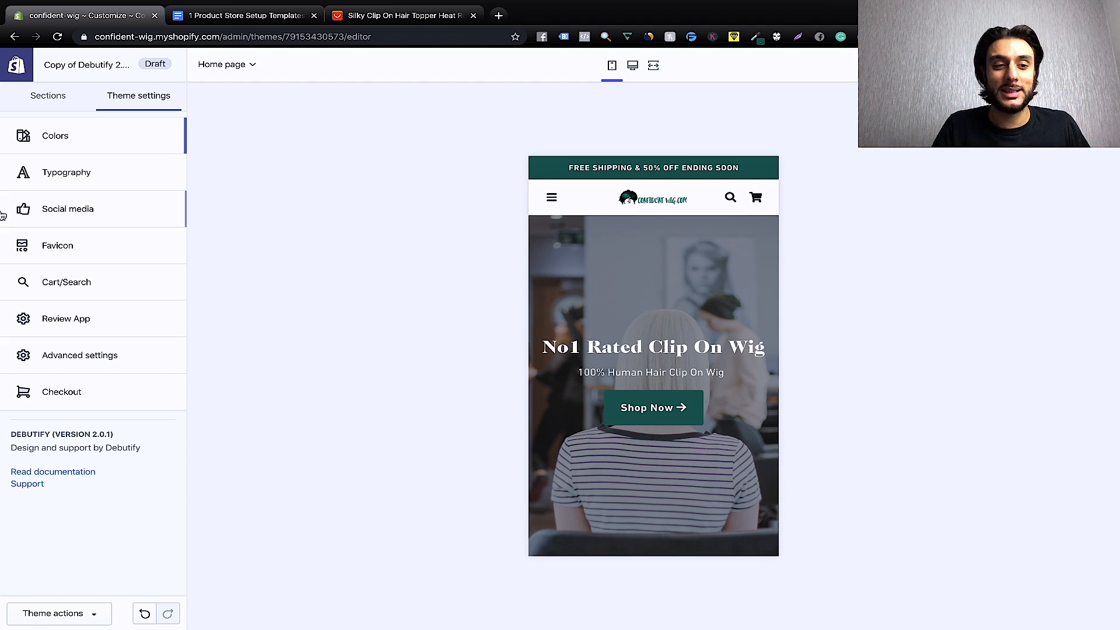
# Review the social media account links in the theme settings and where they appear in the preview's drawer menu and footer.
pyautogui.click(153, 206)
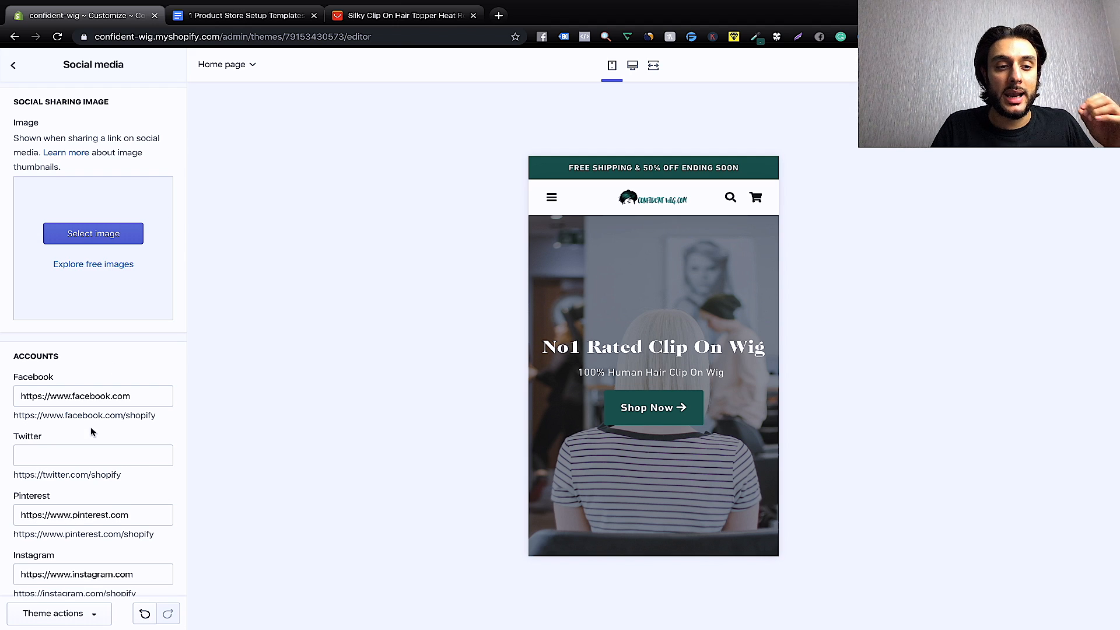
pyautogui.scroll(-3, 91, 432)
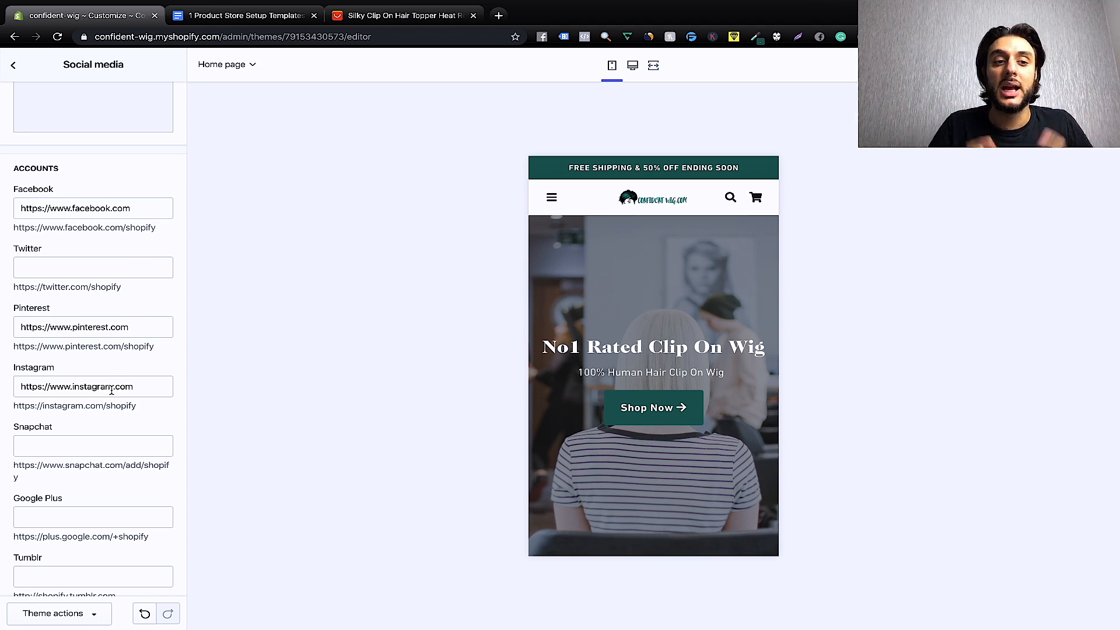
pyautogui.click(551, 198)
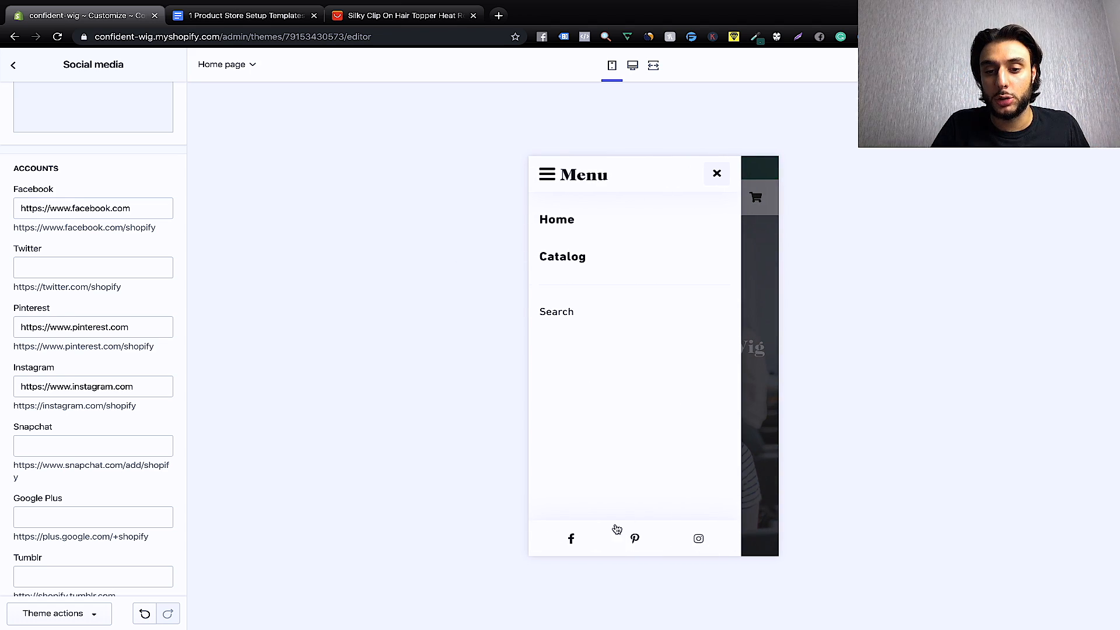
pyautogui.click(717, 174)
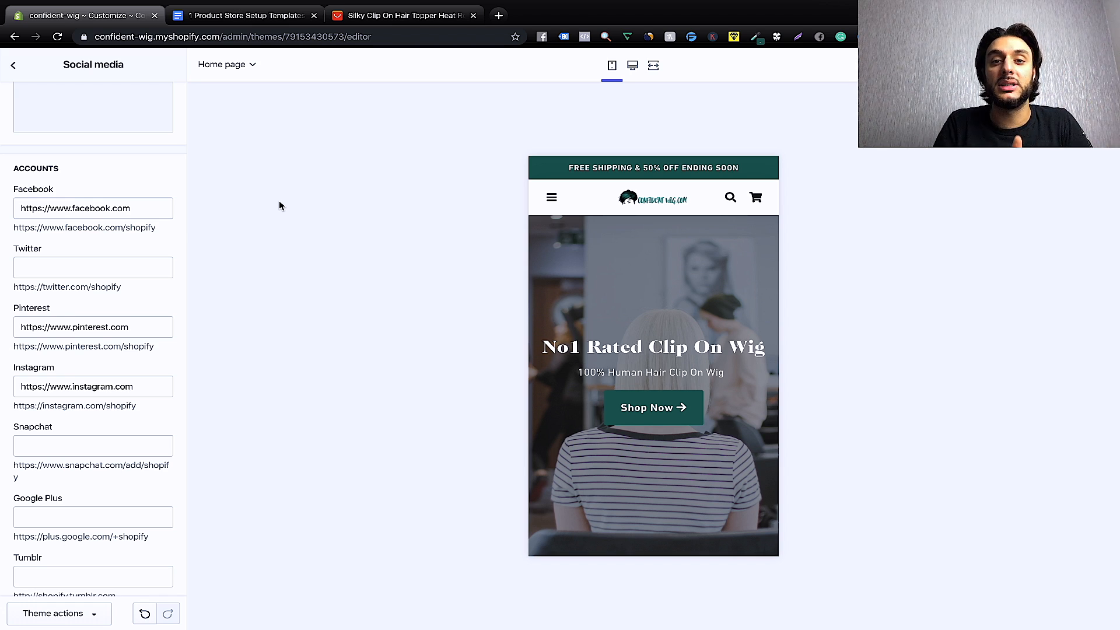
pyautogui.scroll(-15, 593, 308)
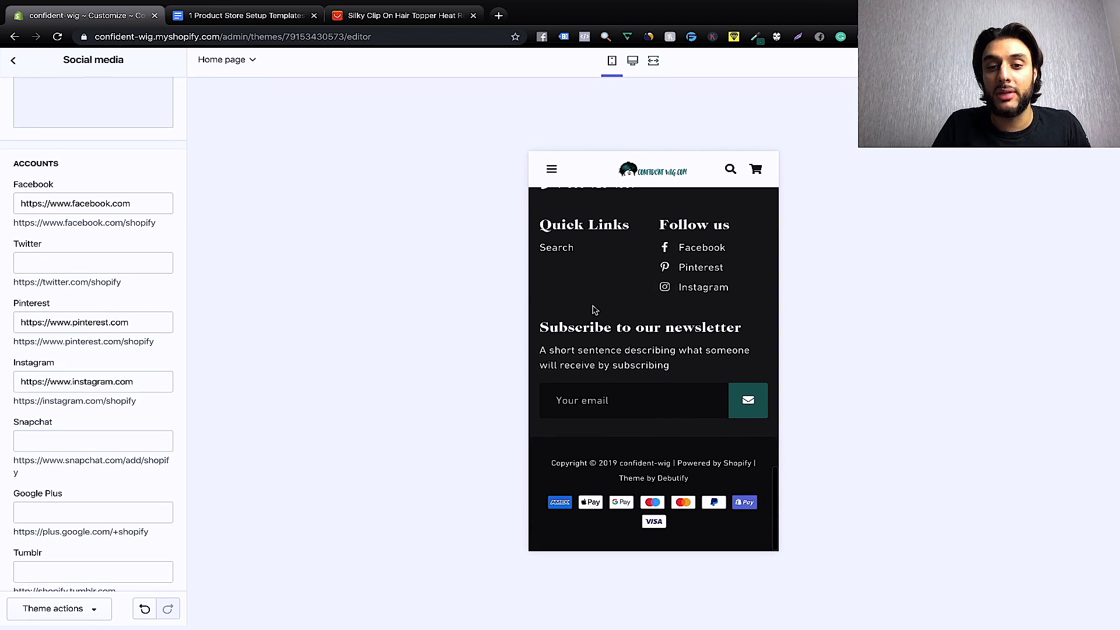
# Replace the heading of the home page's Featured content section with "Our Mission For Women".
pyautogui.scroll(15, 701, 261)
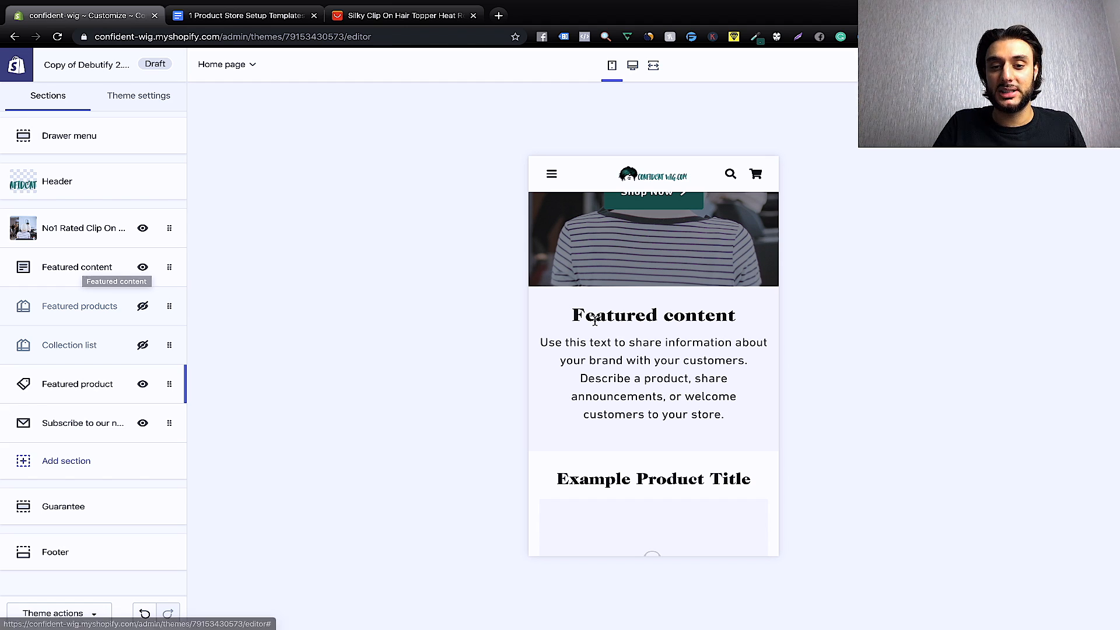
pyautogui.click(57, 264)
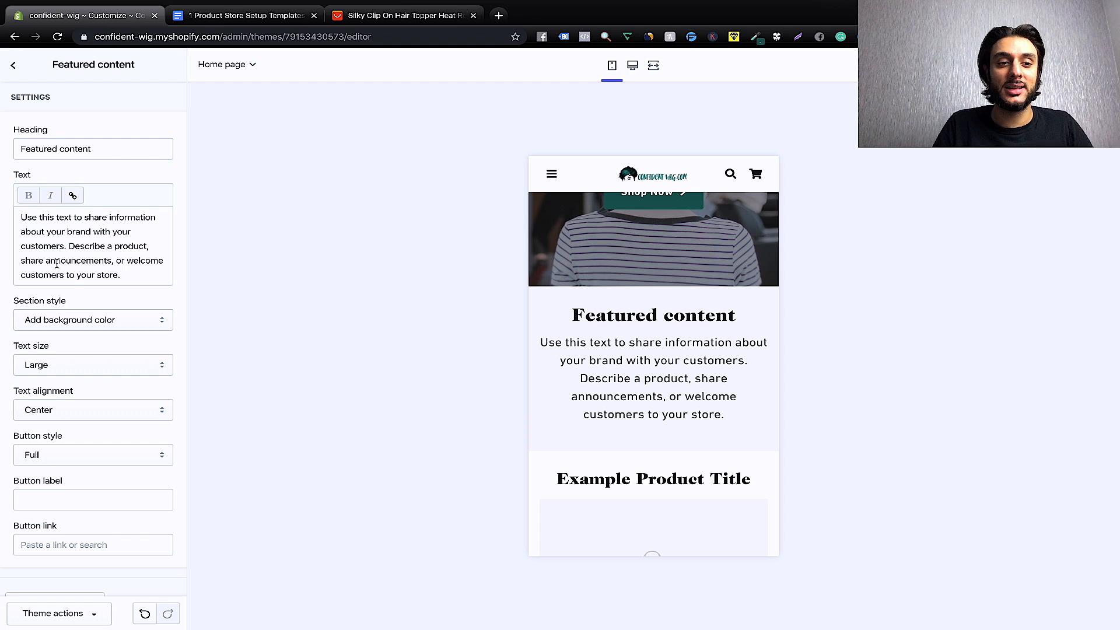
pyautogui.click(114, 150)
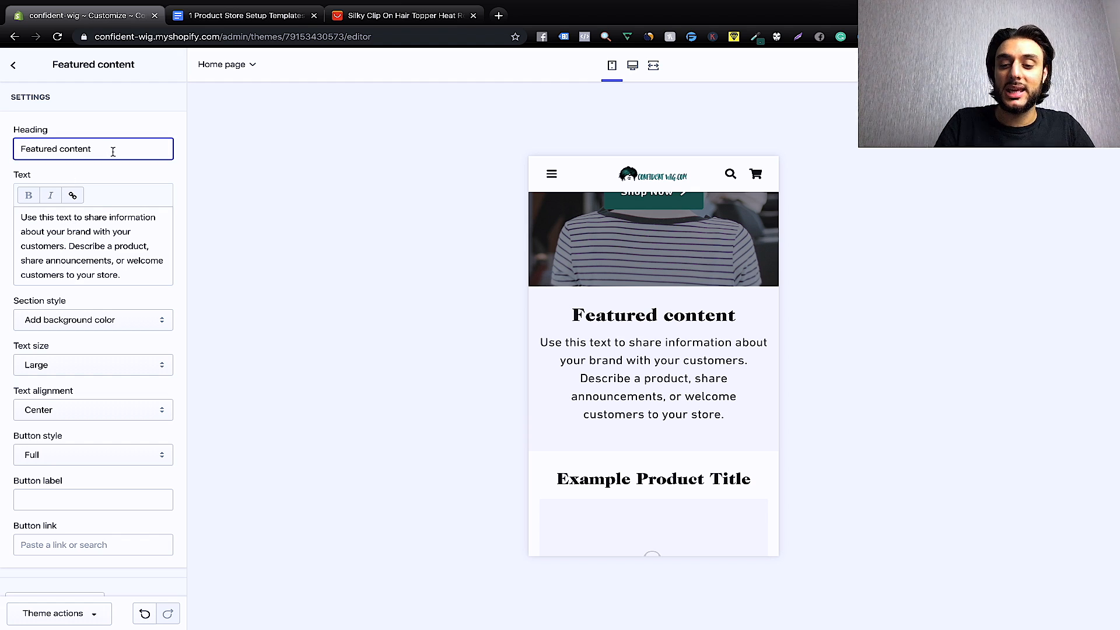
pyautogui.press('BackSpace')
pyautogui.press('BackSpace')
pyautogui.press('BackSpace')
pyautogui.press('BackSpace')
pyautogui.press('BackSpace')
pyautogui.press('BackSpace')
pyautogui.press('BackSpace')
pyautogui.press('BackSpace')
pyautogui.press('BackSpace')
pyautogui.press('BackSpace')
pyautogui.press('BackSpace')
pyautogui.press('BackSpace')
pyautogui.press('BackSpace')
pyautogui.press('BackSpace')
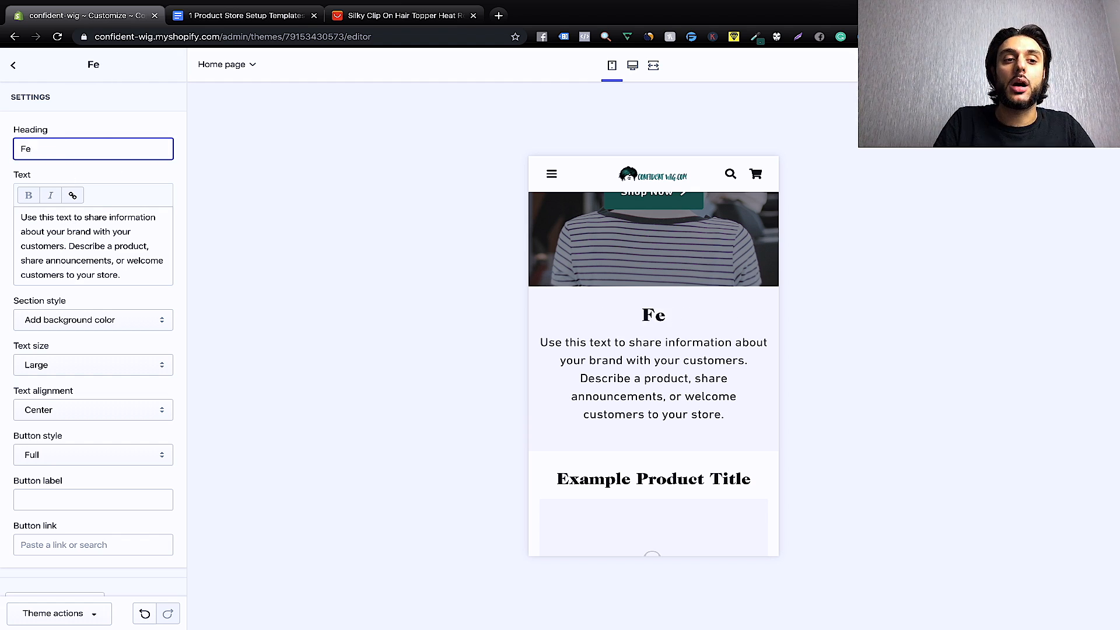
pyautogui.press('BackSpace')
pyautogui.press('BackSpace')
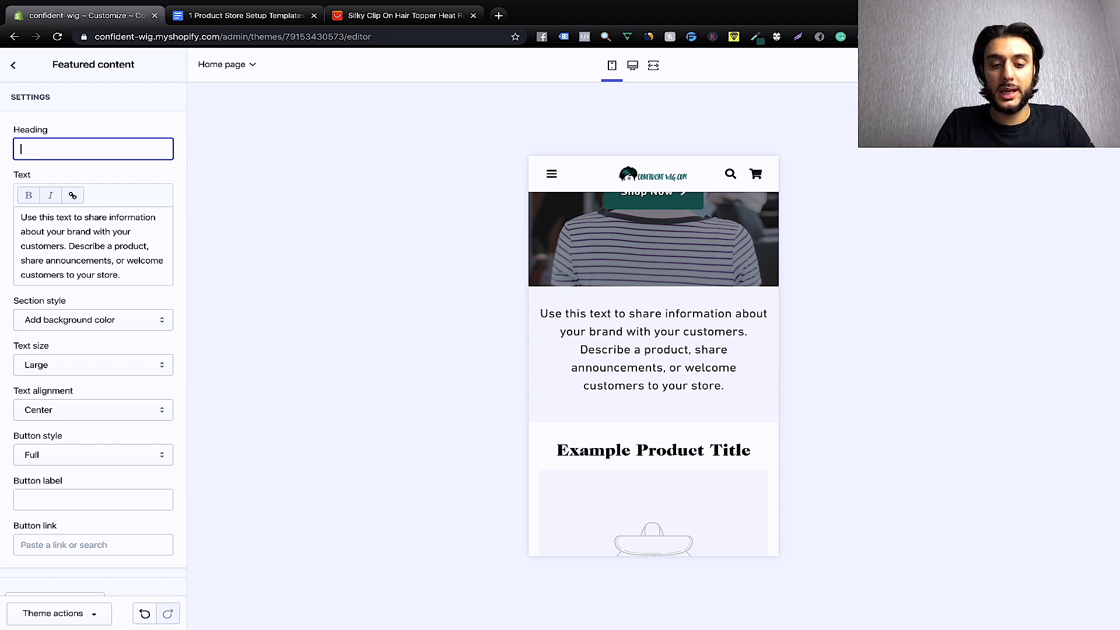
pyautogui.write('Our Mi')
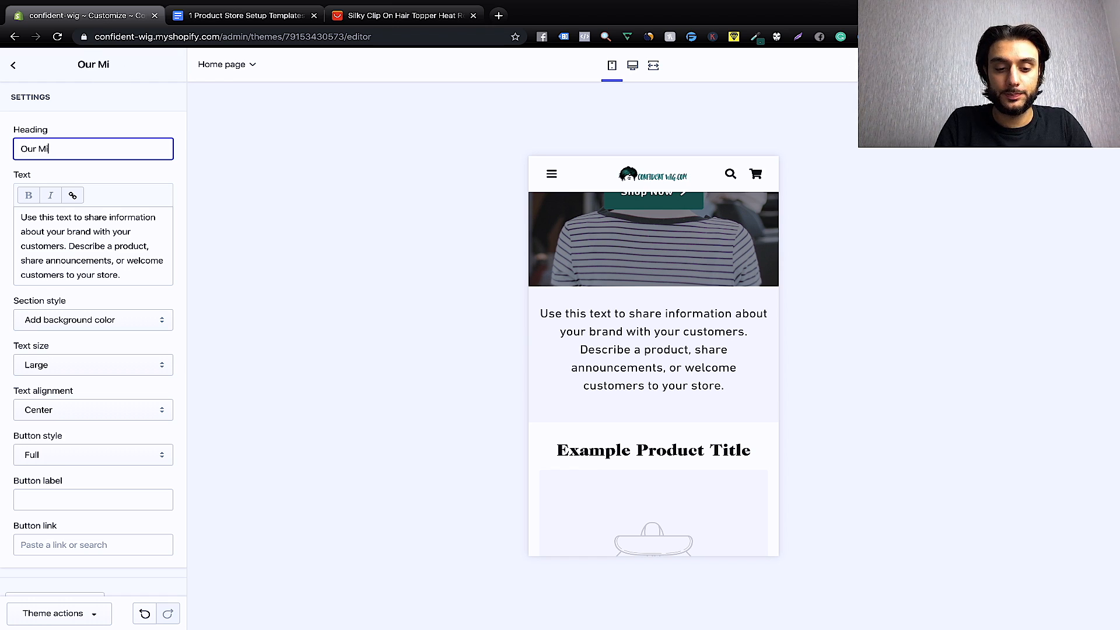
pyautogui.write('ssion Fo')
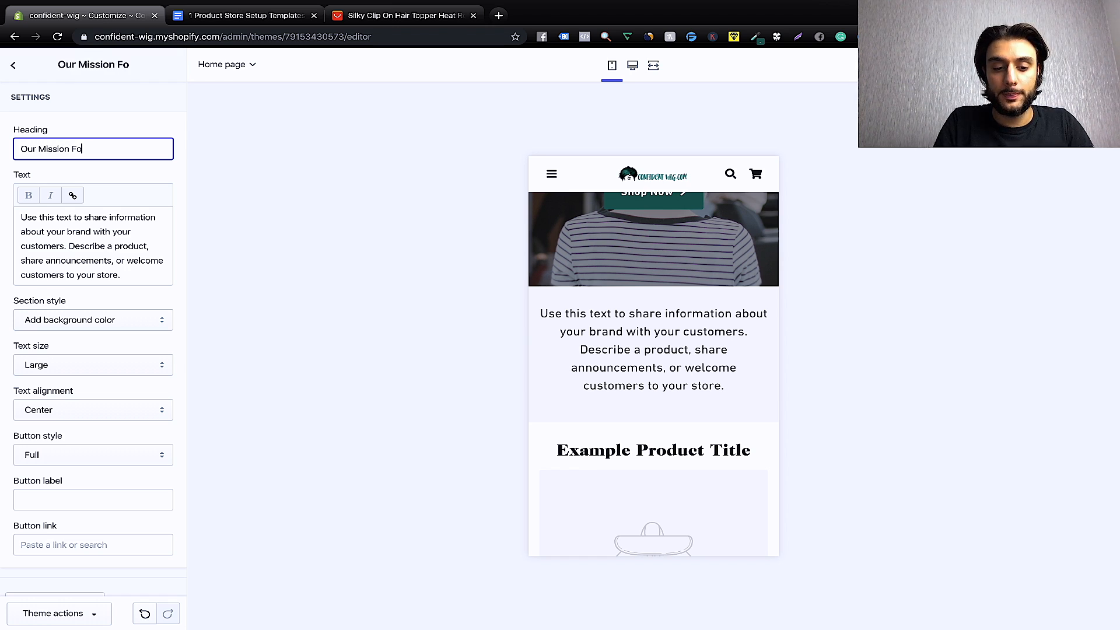
pyautogui.write('r Women')
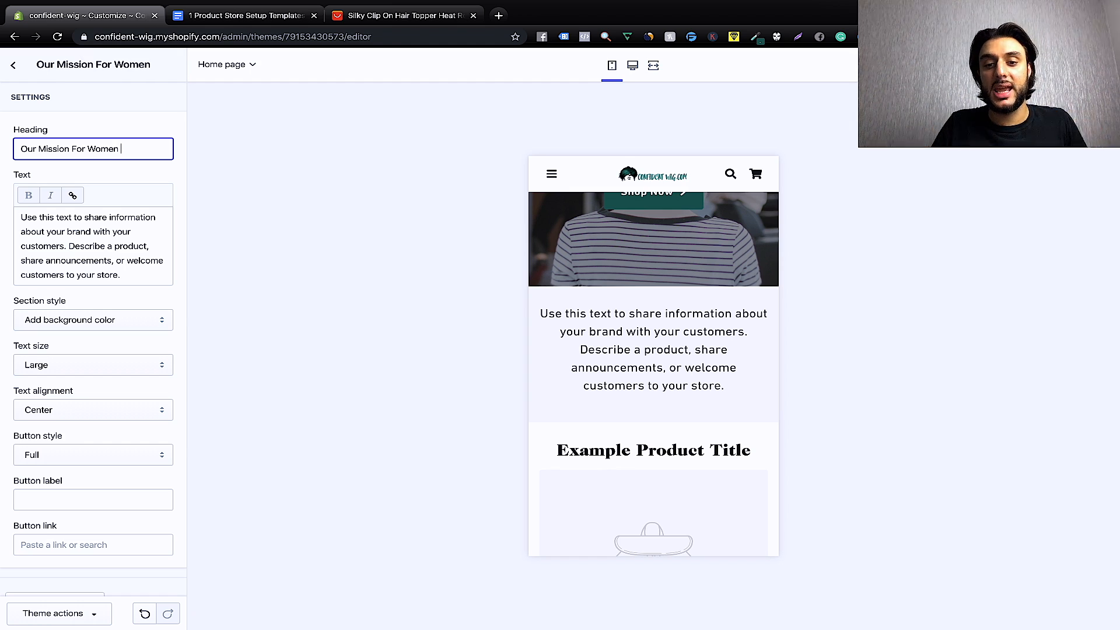
pyautogui.click(135, 163)
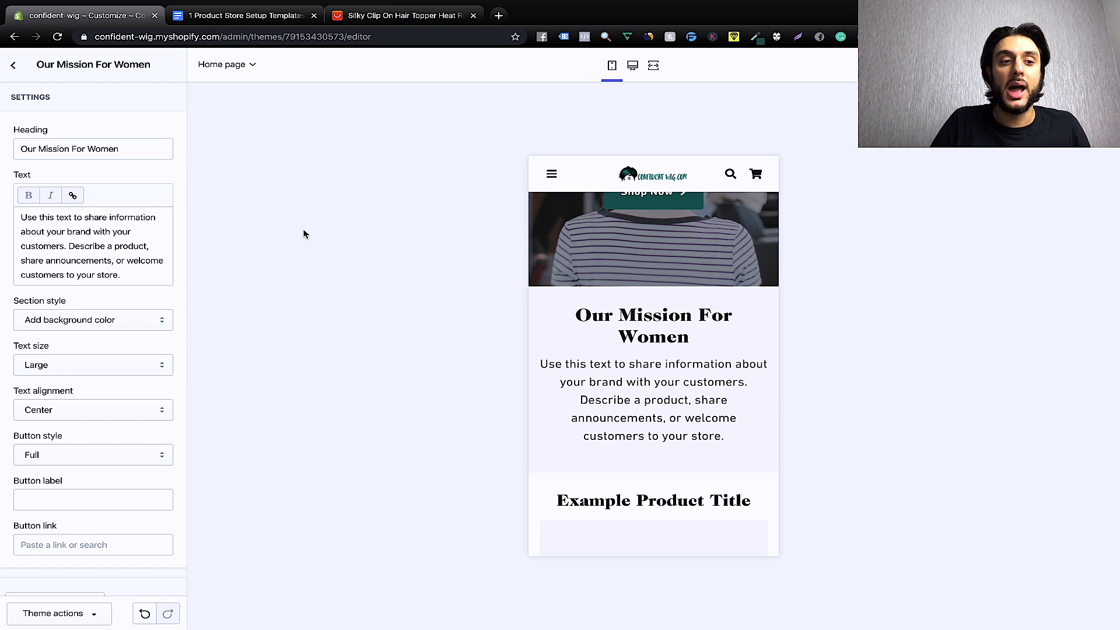
# Replace the mission section's text with a statement that patchy hair is a big community problem and the No1 rated clip on wig fights it.
pyautogui.moveTo(127, 275); pyautogui.dragTo(3, 216)
pyautogui.press('BackSpace')
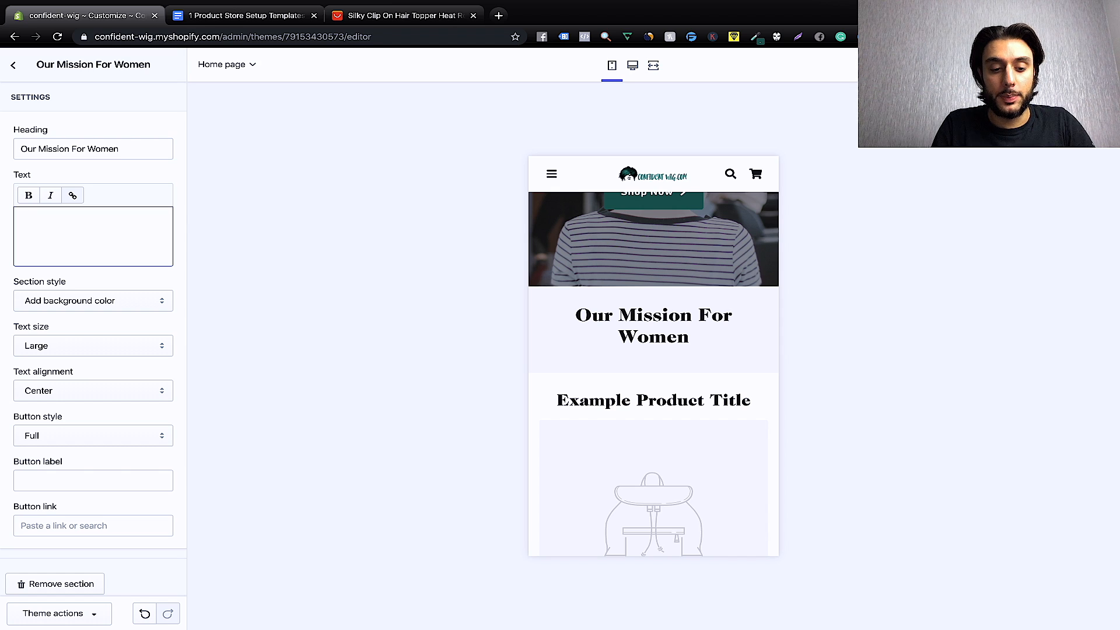
pyautogui.write('We are')
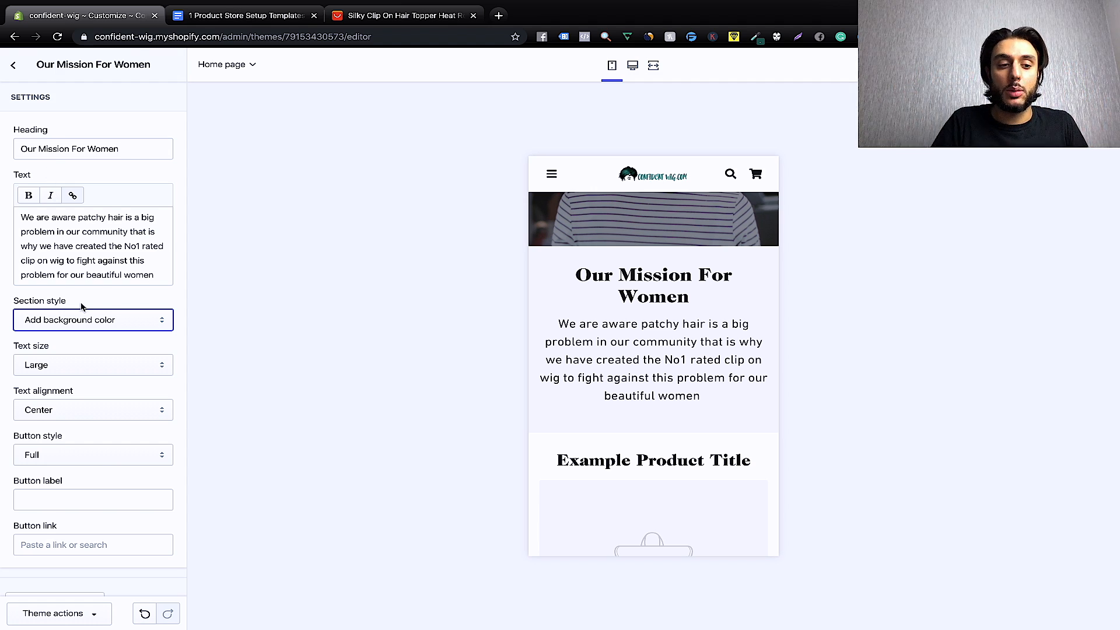
pyautogui.scroll(-1, 82, 309)
pyautogui.scroll(1, 82, 306)
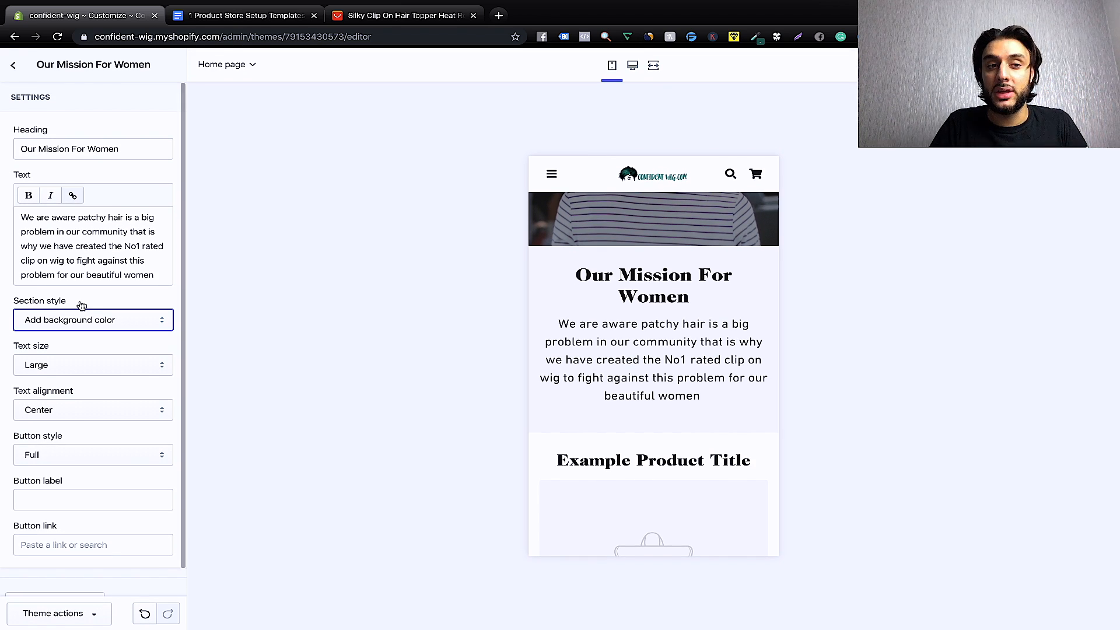
pyautogui.click(14, 70)
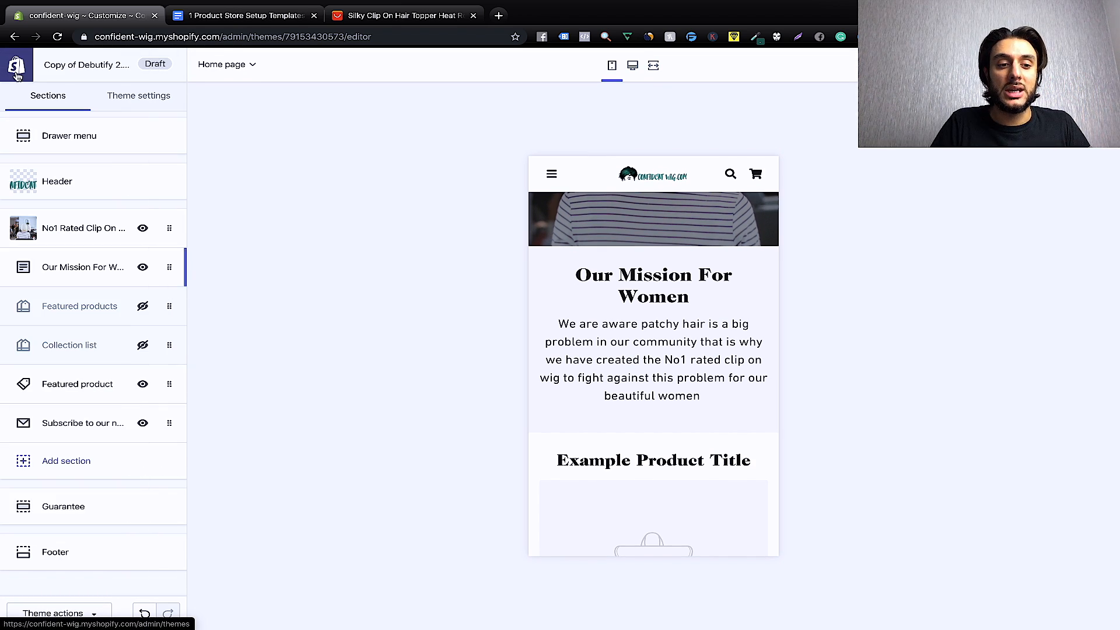
# Replace the heading of the home page's newsletter section with "Want A 10% Coupon Code?".
pyautogui.click(88, 420)
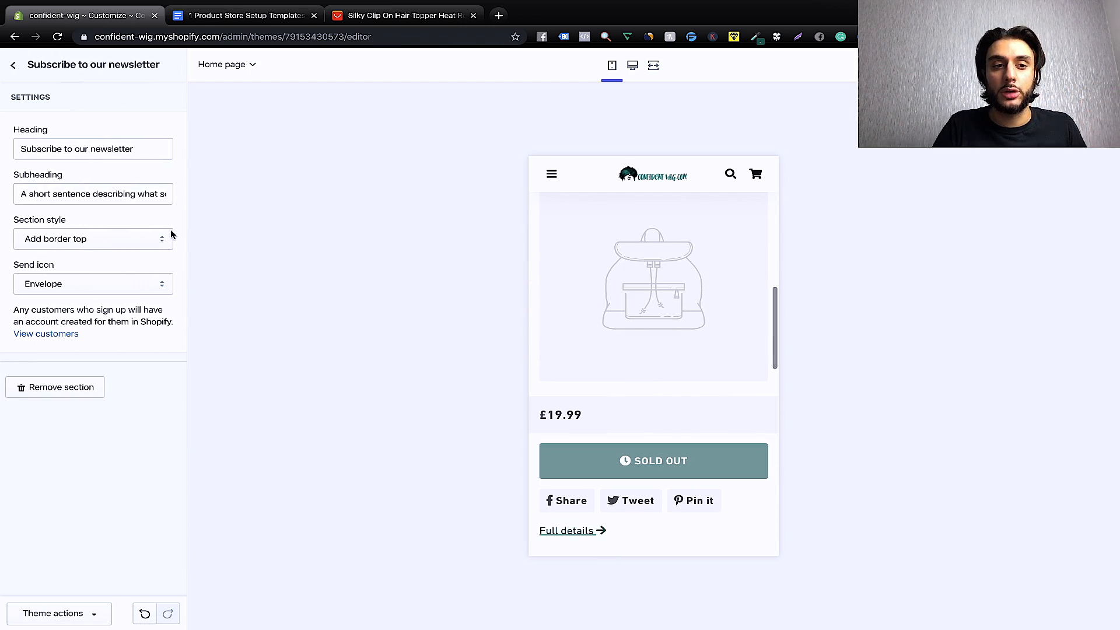
pyautogui.scroll(-8, 622, 358)
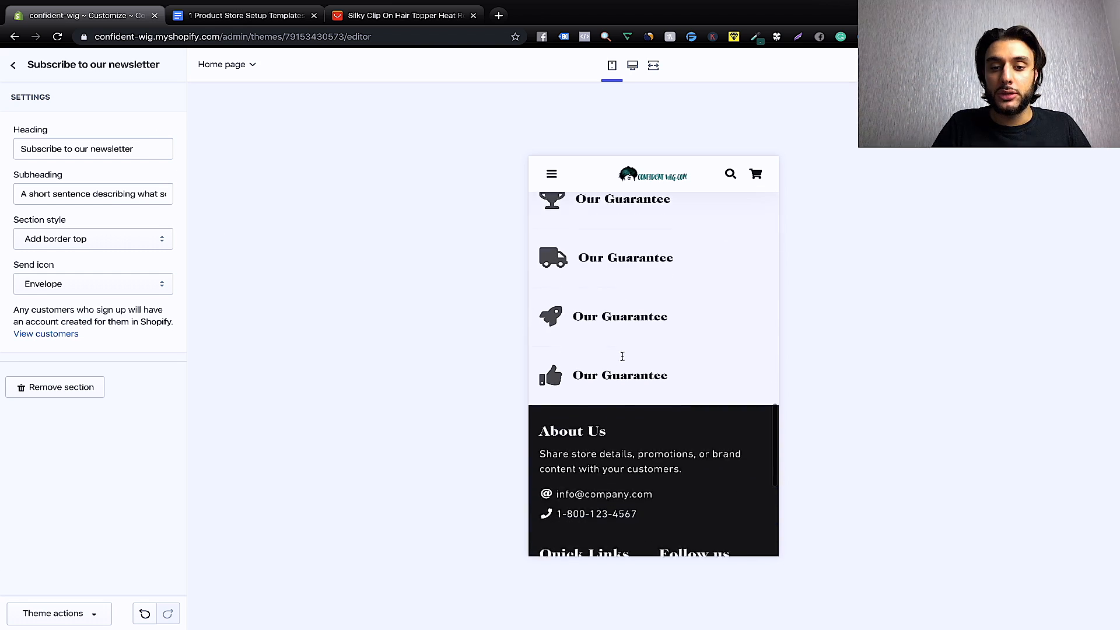
pyautogui.scroll(5, 634, 443)
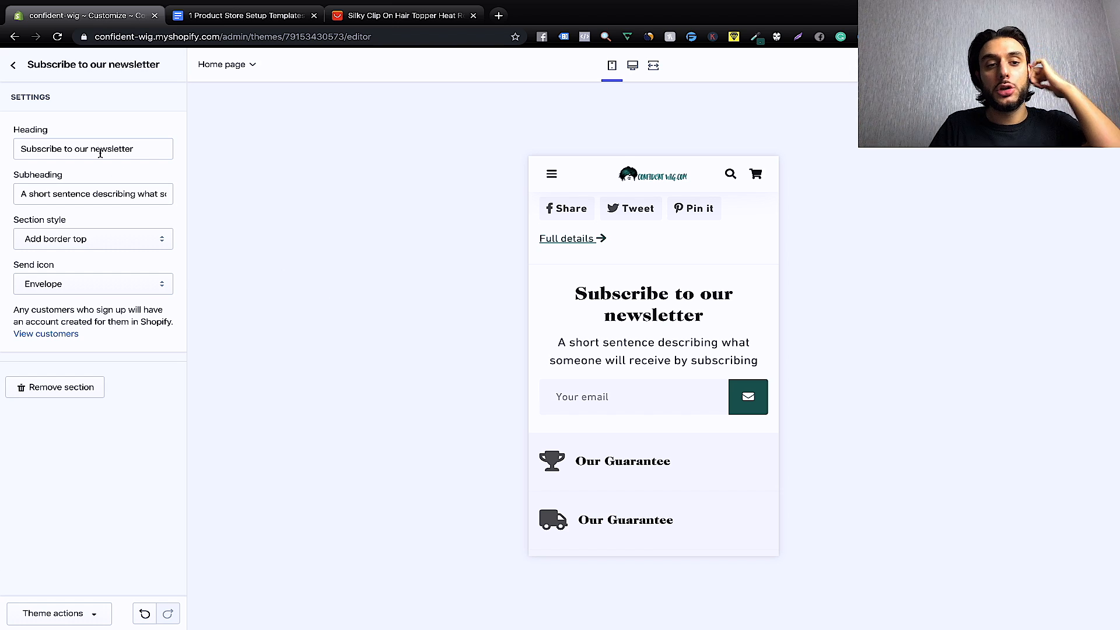
pyautogui.click(148, 150)
pyautogui.press('BackSpace')
pyautogui.press('BackSpace')
pyautogui.press('BackSpace')
pyautogui.press('BackSpace')
pyautogui.press('BackSpace')
pyautogui.press('BackSpace')
pyautogui.press('BackSpace')
pyautogui.press('BackSpace')
pyautogui.press('BackSpace')
pyautogui.press('BackSpace')
pyautogui.press('BackSpace')
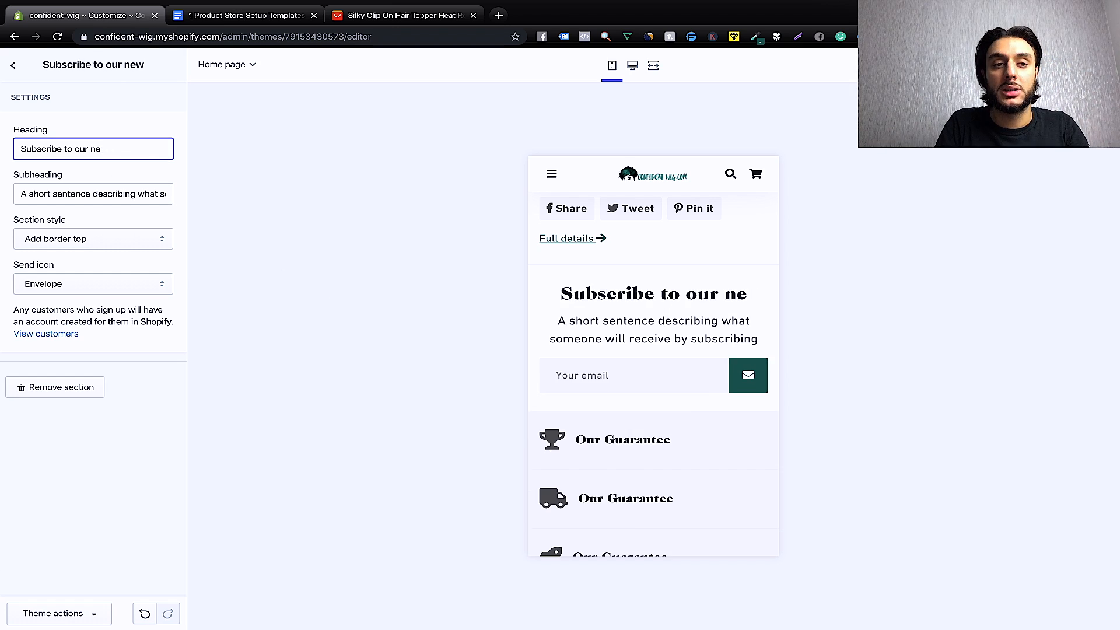
pyautogui.press('BackSpace')
pyautogui.press('BackSpace')
pyautogui.press('BackSpace')
pyautogui.press('BackSpace')
pyautogui.press('BackSpace')
pyautogui.press('BackSpace')
pyautogui.press('BackSpace')
pyautogui.press('BackSpace')
pyautogui.press('BackSpace')
pyautogui.press('BackSpace')
pyautogui.press('BackSpace')
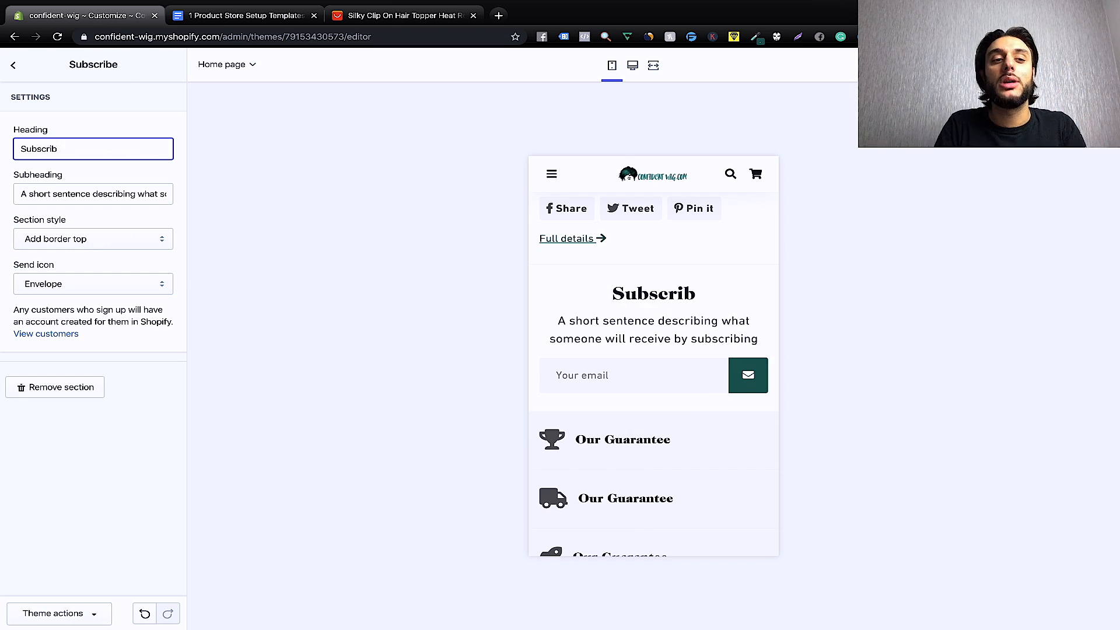
pyautogui.press('BackSpace')
pyautogui.press('BackSpace')
pyautogui.press('BackSpace')
pyautogui.press('BackSpace')
pyautogui.press('BackSpace')
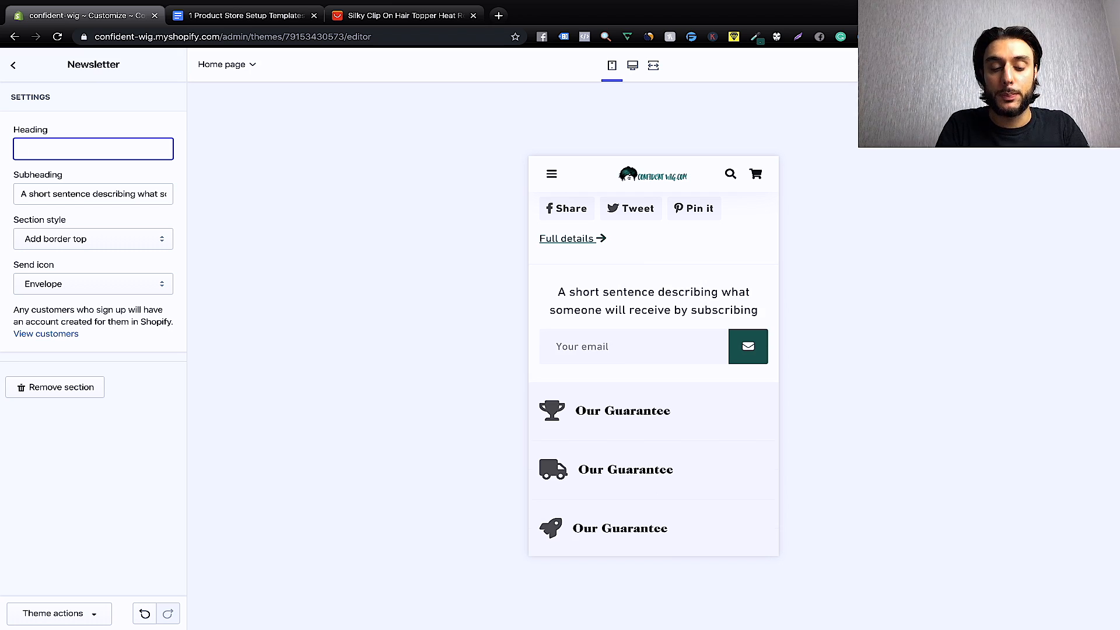
pyautogui.write('W')
pyautogui.write('at')
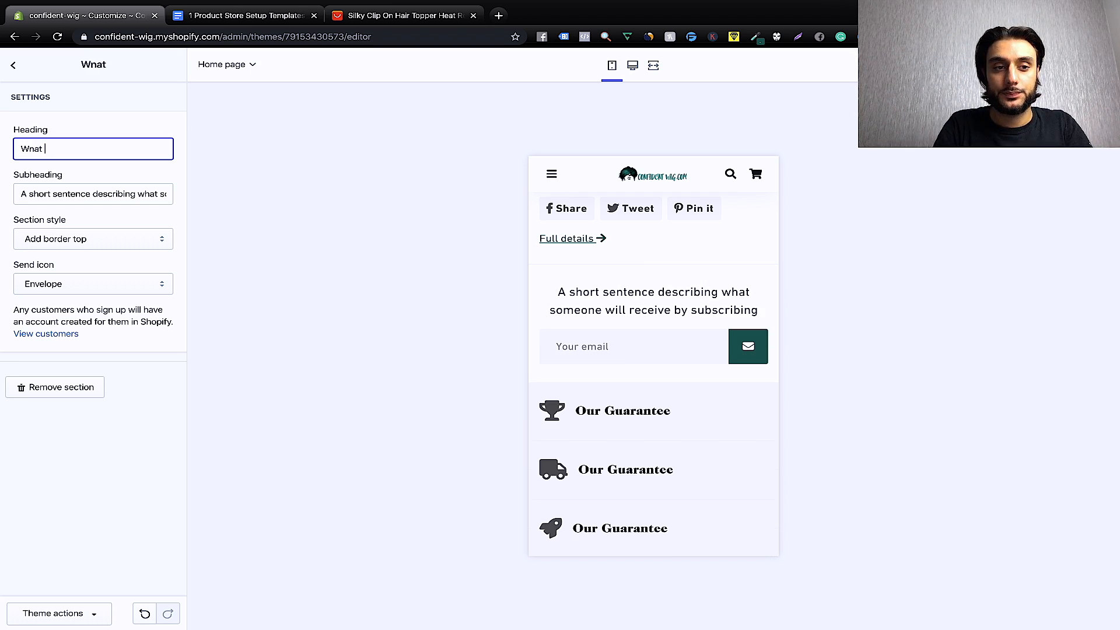
pyautogui.press('BackSpace')
pyautogui.press('BackSpace')
pyautogui.write('ant a')
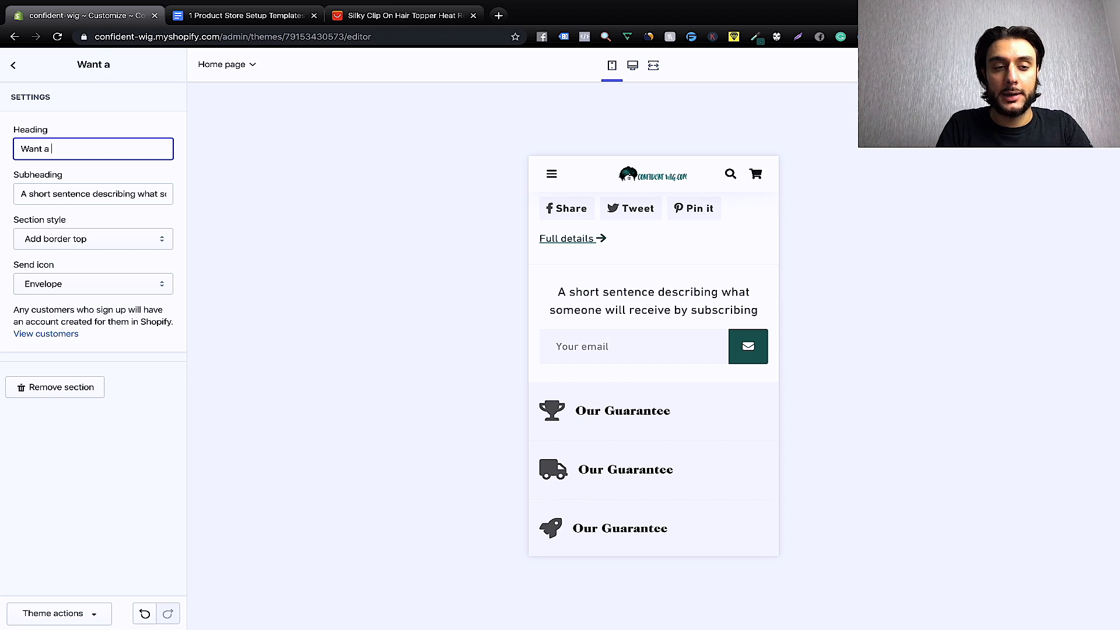
pyautogui.press('BackSpace')
pyautogui.press('BackSpace')
pyautogui.write('A ')
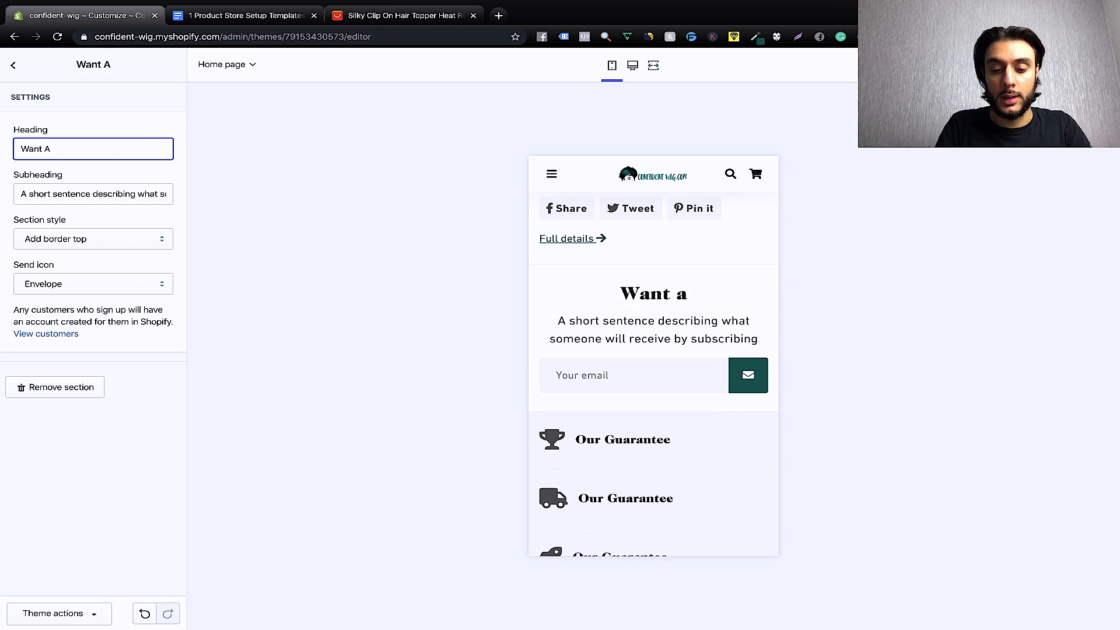
pyautogui.write('10% ')
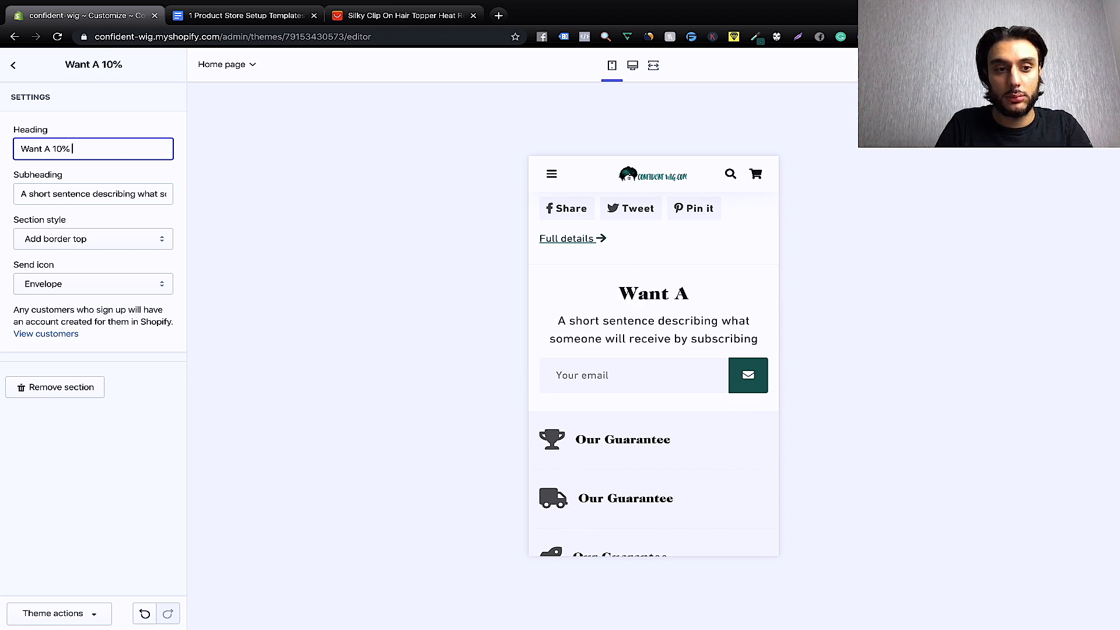
pyautogui.write('Coupomn')
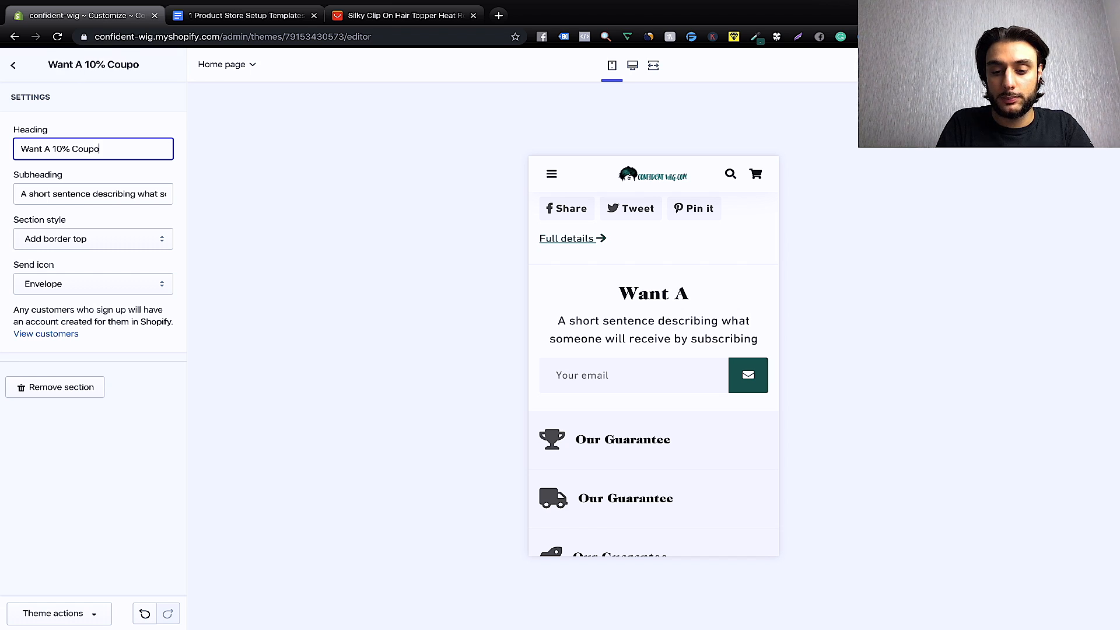
pyautogui.press('BackSpace')
pyautogui.press('BackSpace')
pyautogui.press('BackSpace')
pyautogui.write('n Code?')
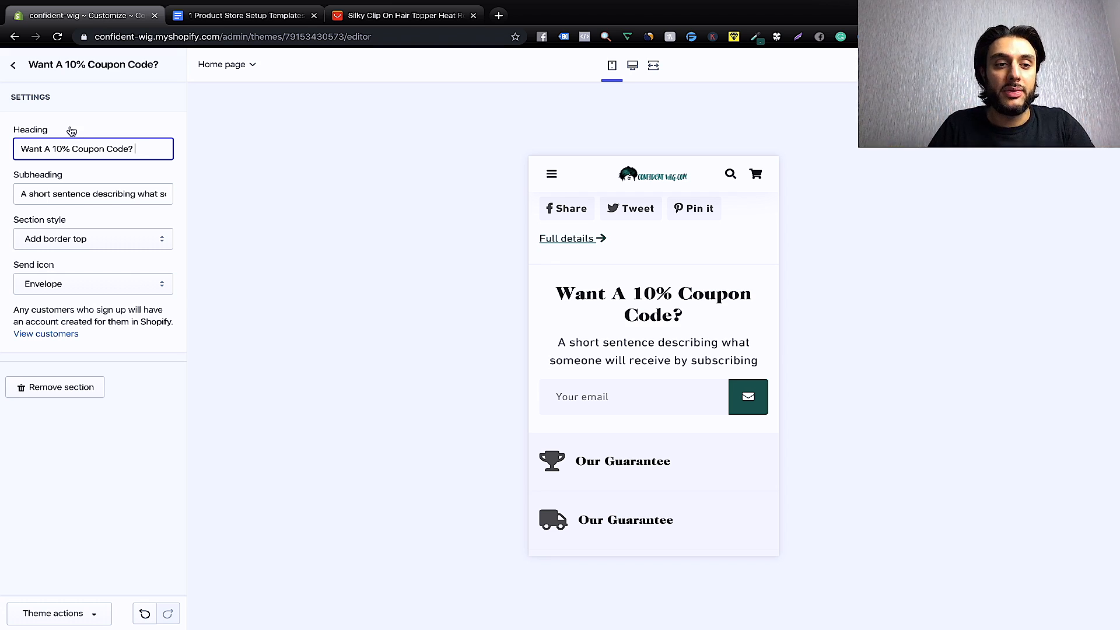
# Replace the newsletter section's subheading with "Sign up to our newsletter to receive this coupon in your mail list".
pyautogui.click(161, 189)
pyautogui.moveTo(18, 193); pyautogui.dragTo(187, 199)
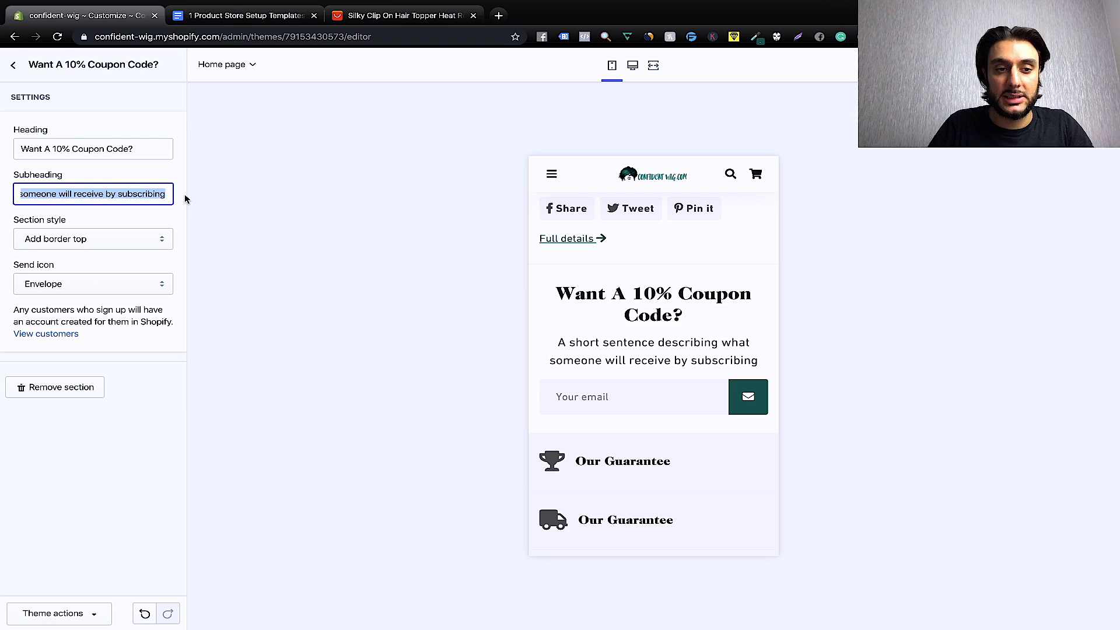
pyautogui.press('BackSpace')
pyautogui.write('Sign up to')
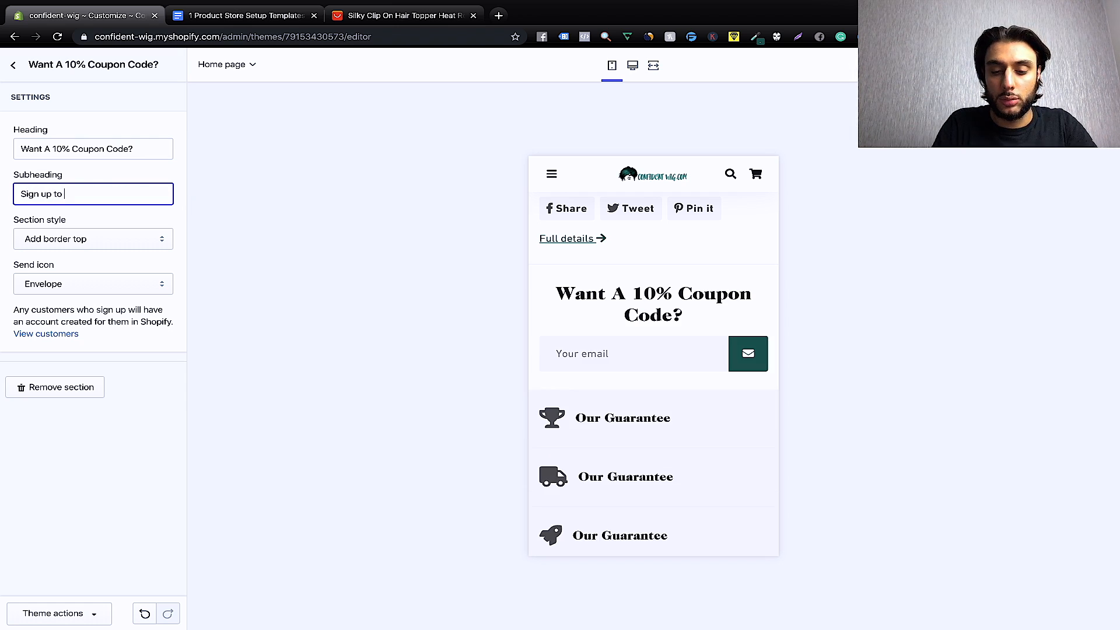
pyautogui.write(' our news')
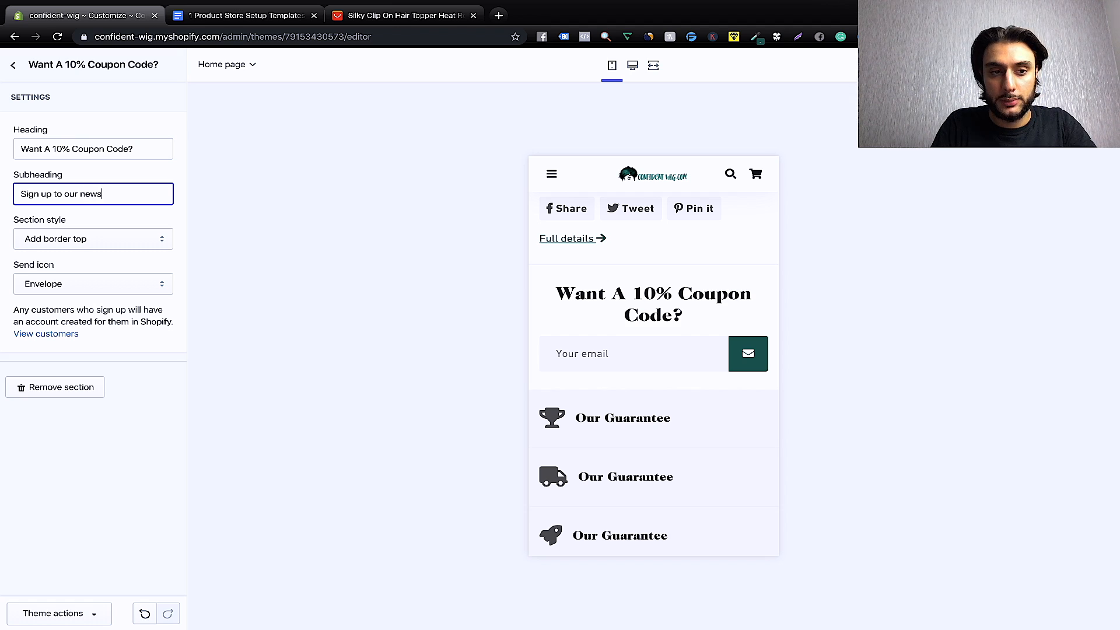
pyautogui.write('letter')
pyautogui.press('BackSpace')
pyautogui.press('BackSpace')
pyautogui.press('BackSpace')
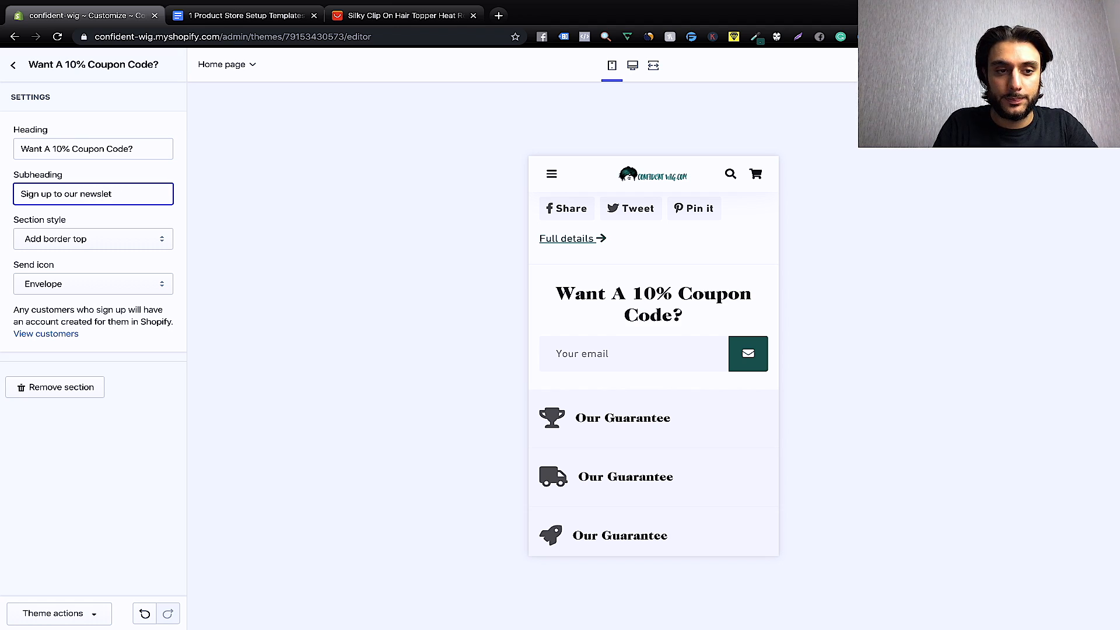
pyautogui.write('tter t')
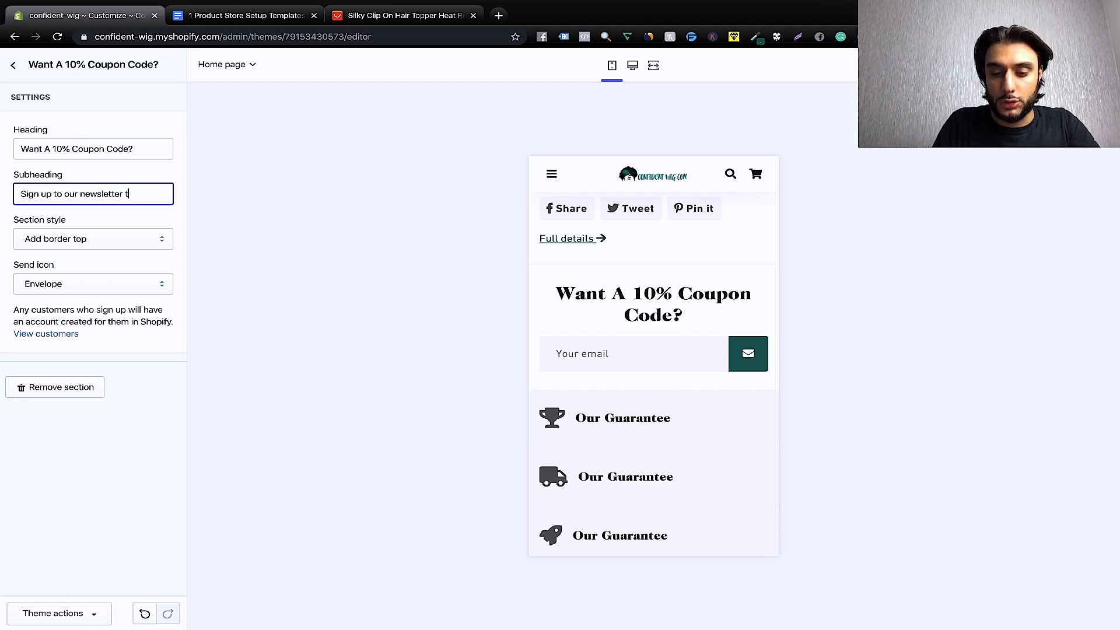
pyautogui.write('o recive')
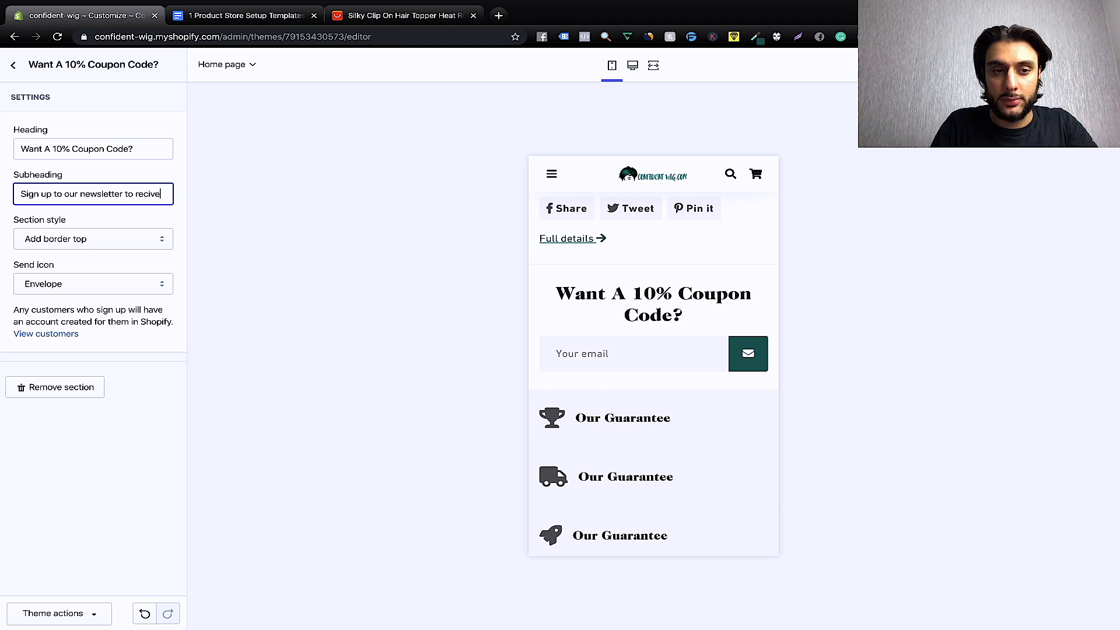
pyautogui.press('BackSpace')
pyautogui.press('BackSpace')
pyautogui.press('BackSpace')
pyautogui.press('BackSpace')
pyautogui.write('eive this co')
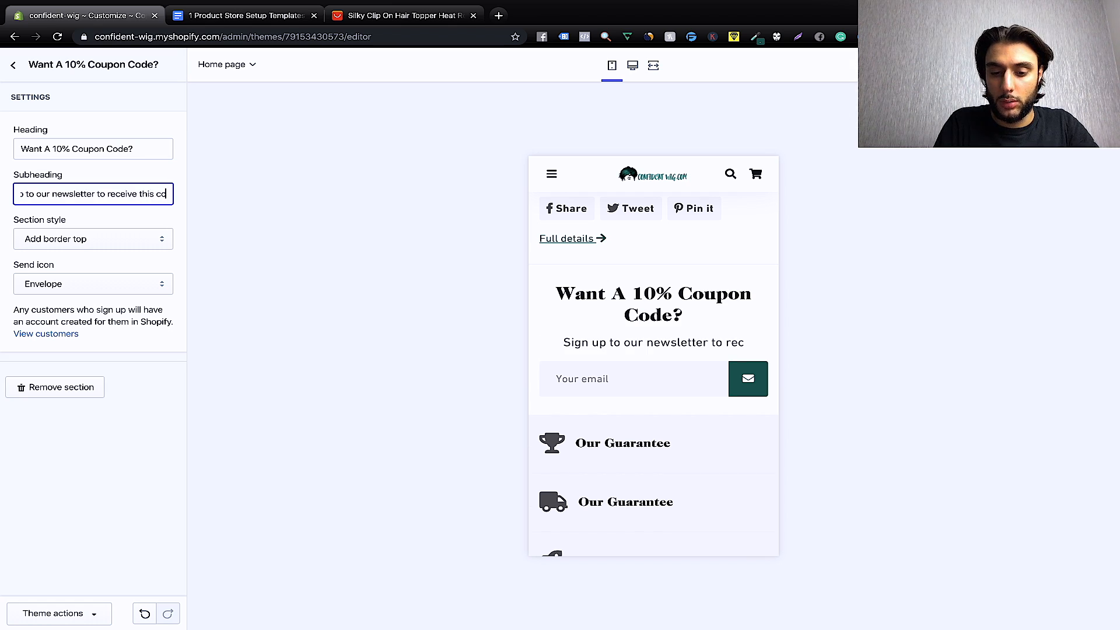
pyautogui.write('upon in ')
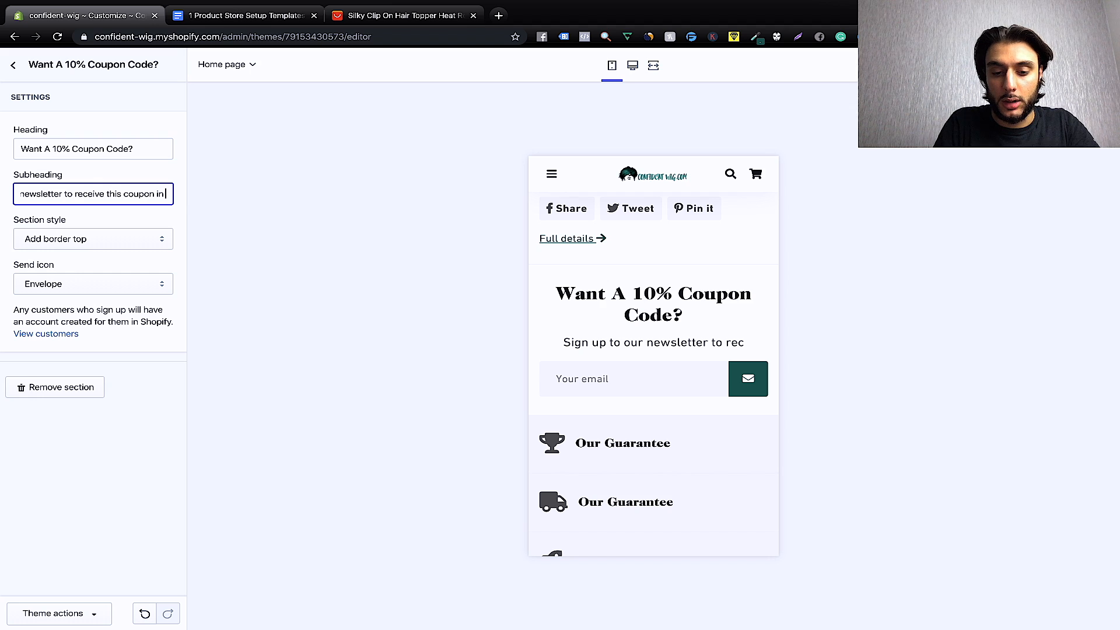
pyautogui.write('your ma')
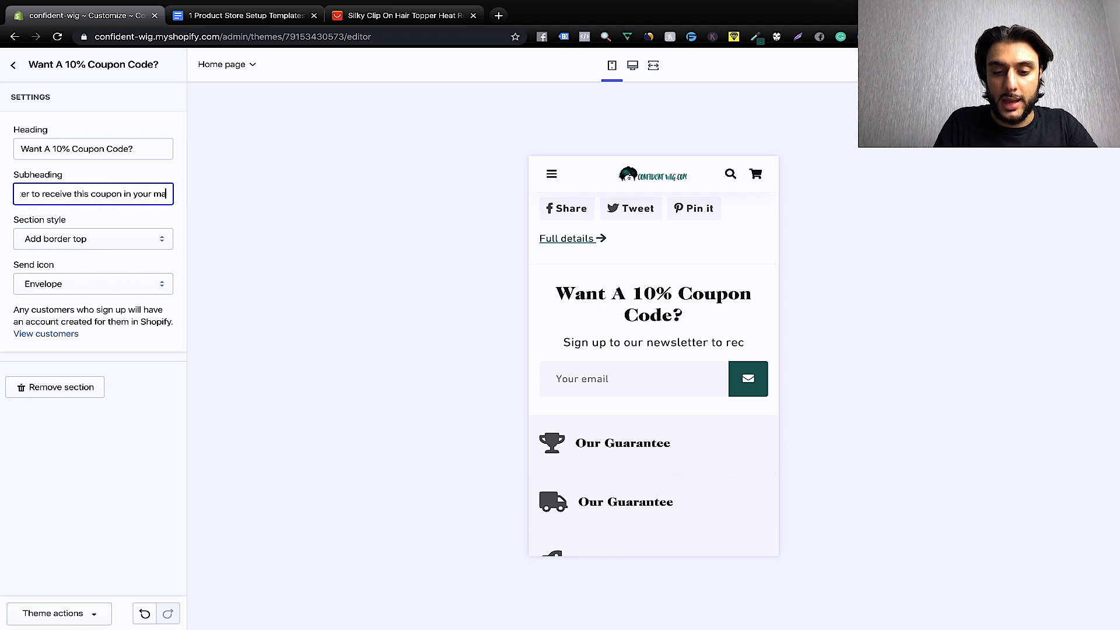
pyautogui.write('il list')
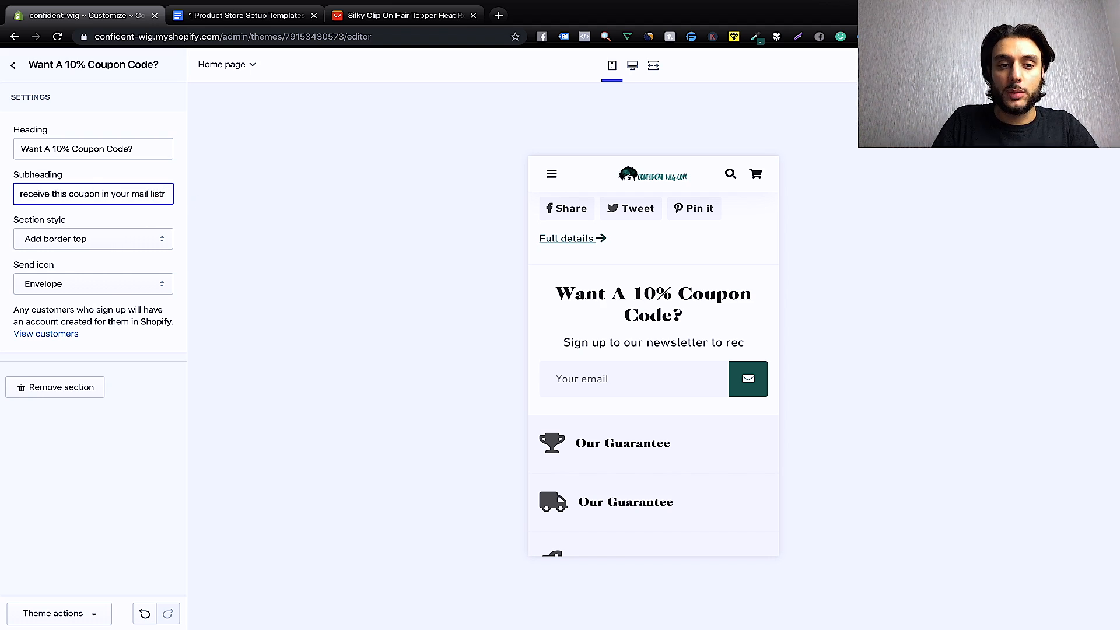
pyautogui.click(306, 193)
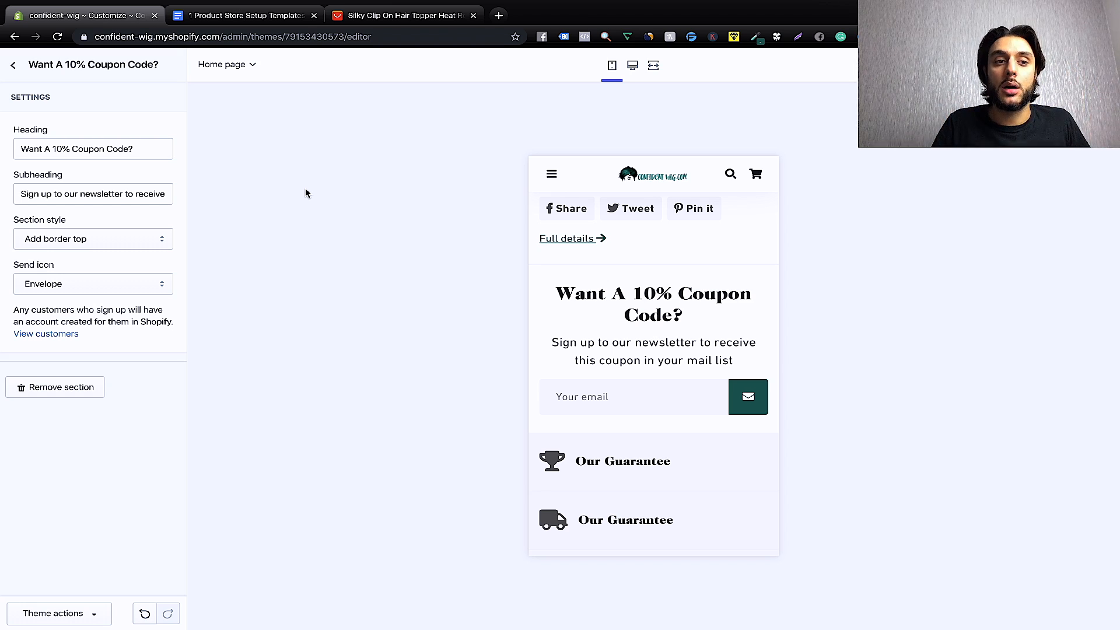
pyautogui.click(16, 66)
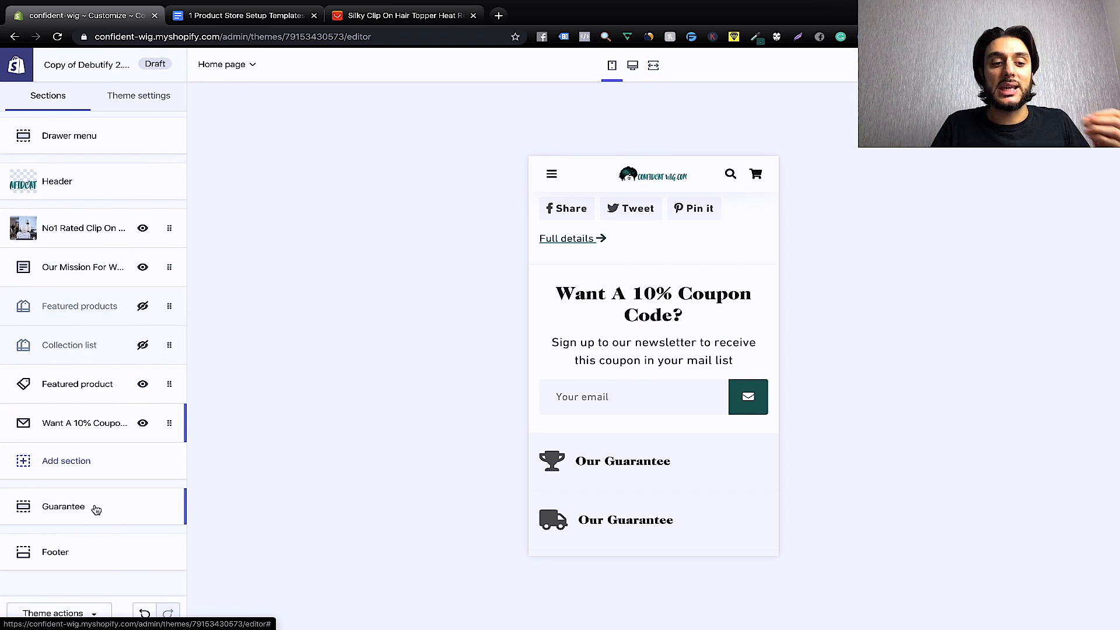
# Replace the heading of the Guarantee section's first block, the one with the trophy icon, with "Premium Quality".
pyautogui.click(60, 506)
pyautogui.scroll(-3, 628, 340)
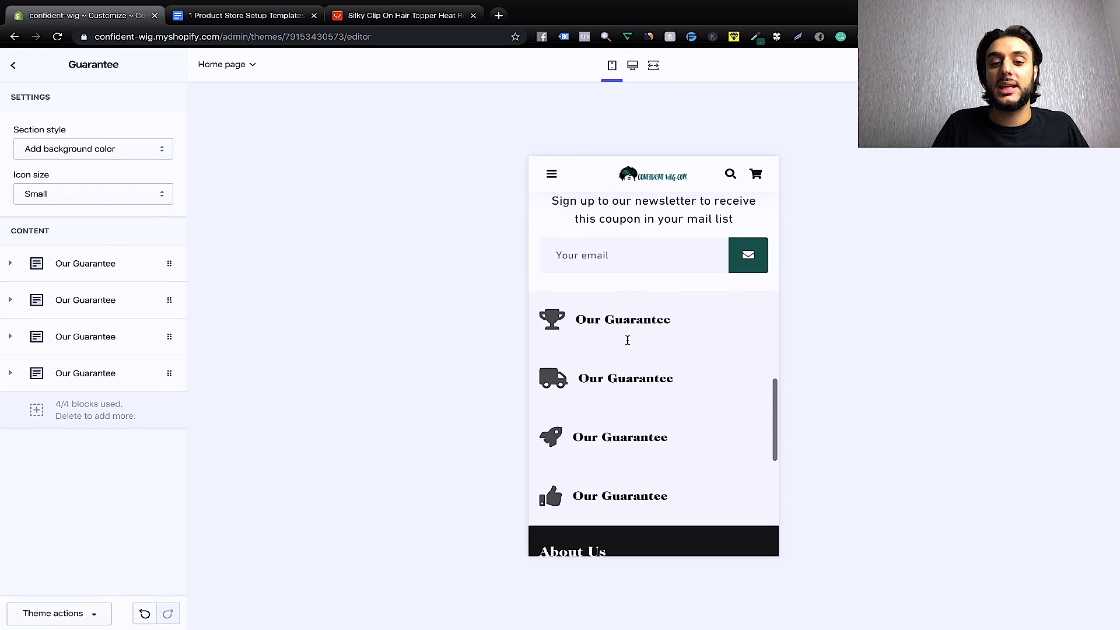
pyautogui.scroll(-1, 628, 340)
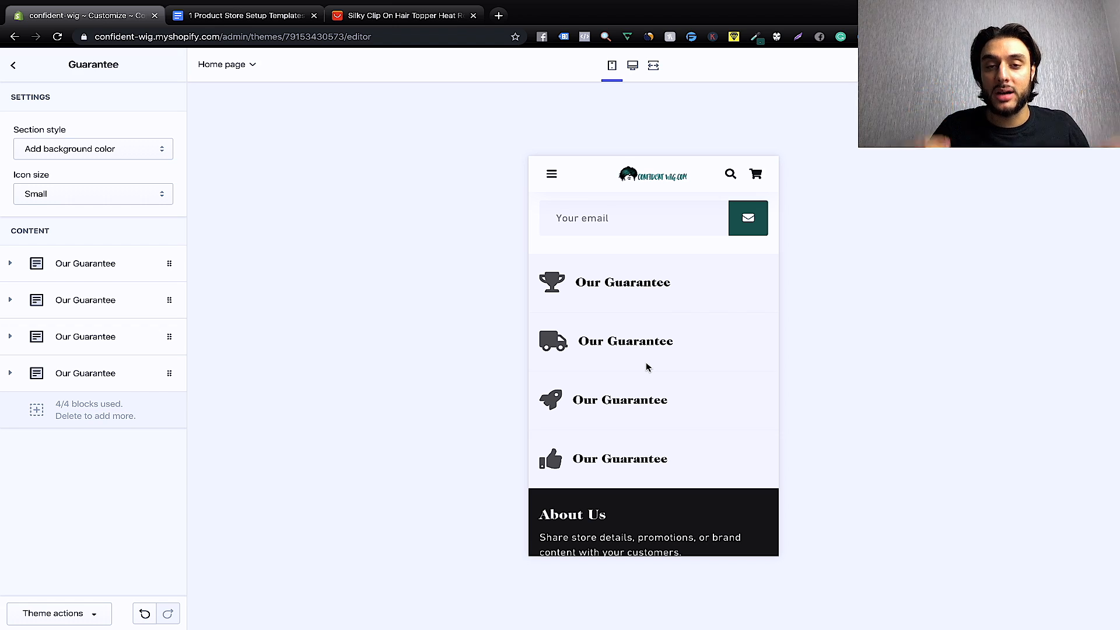
pyautogui.click(80, 268)
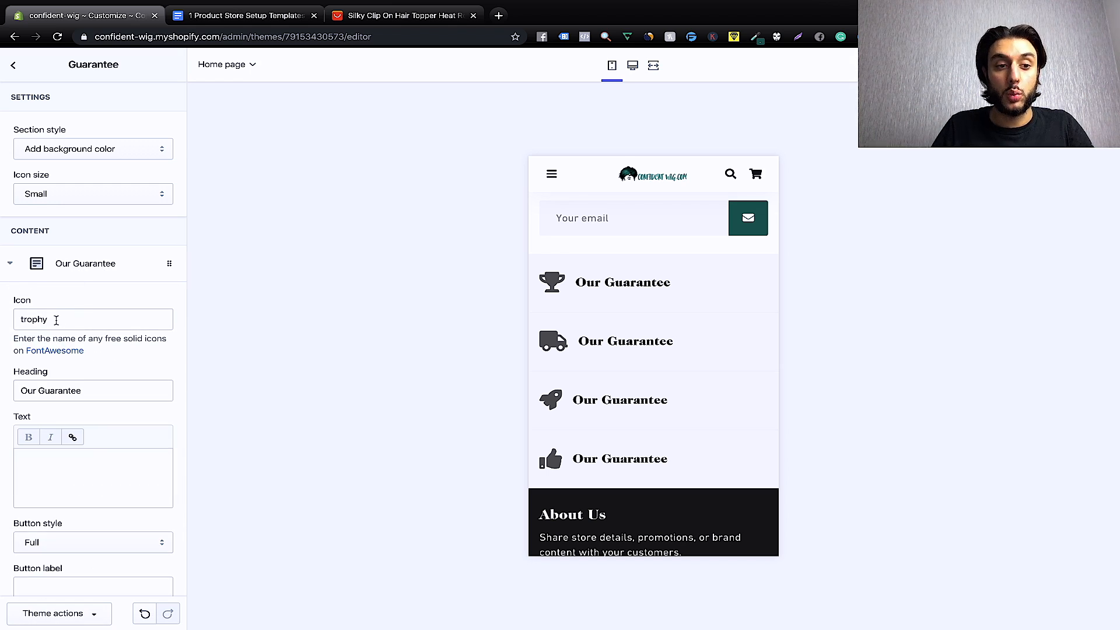
pyautogui.click(117, 390)
pyautogui.press('BackSpace')
pyautogui.press('BackSpace')
pyautogui.press('BackSpace')
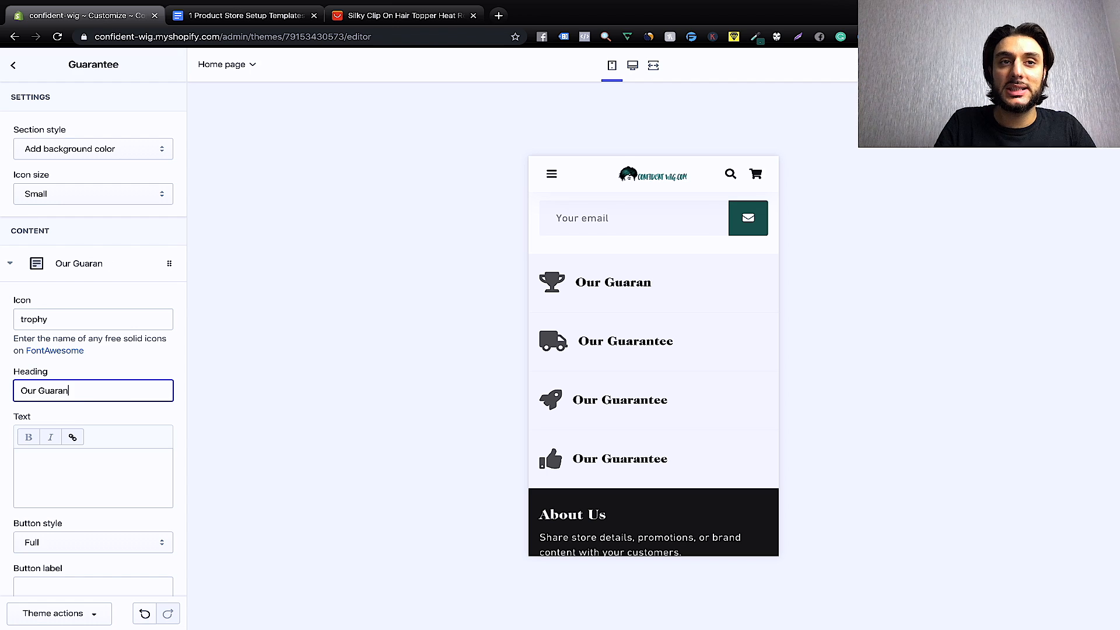
pyautogui.press('BackSpace')
pyautogui.press('BackSpace')
pyautogui.press('BackSpace')
pyautogui.press('BackSpace')
pyautogui.press('BackSpace')
pyautogui.press('BackSpace')
pyautogui.press('BackSpace')
pyautogui.press('BackSpace')
pyautogui.press('BackSpace')
pyautogui.press('BackSpace')
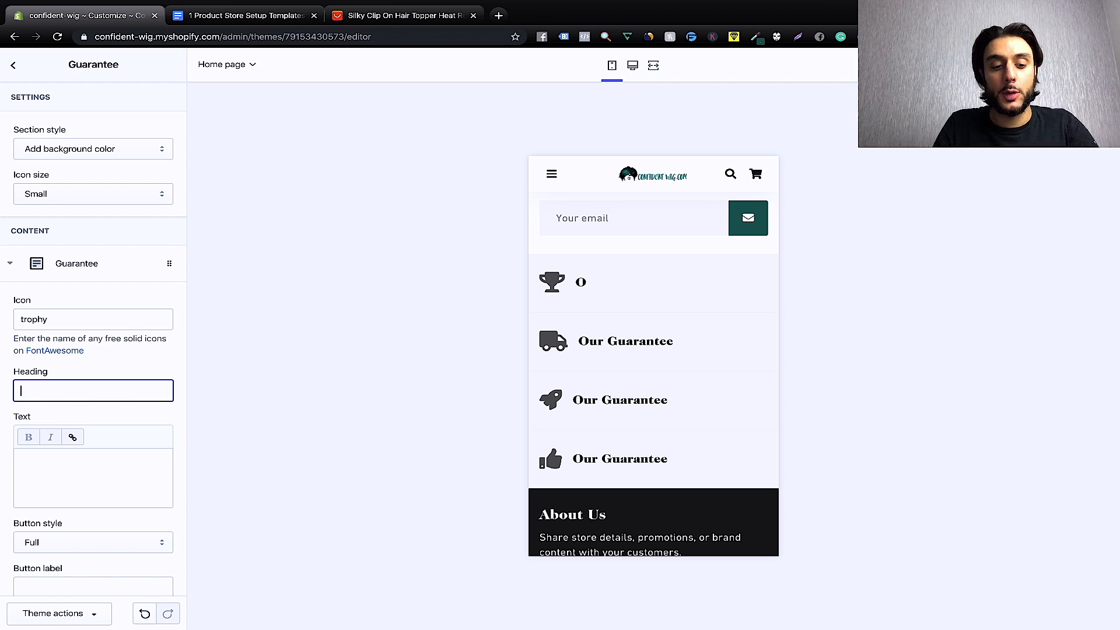
pyautogui.write('Prem')
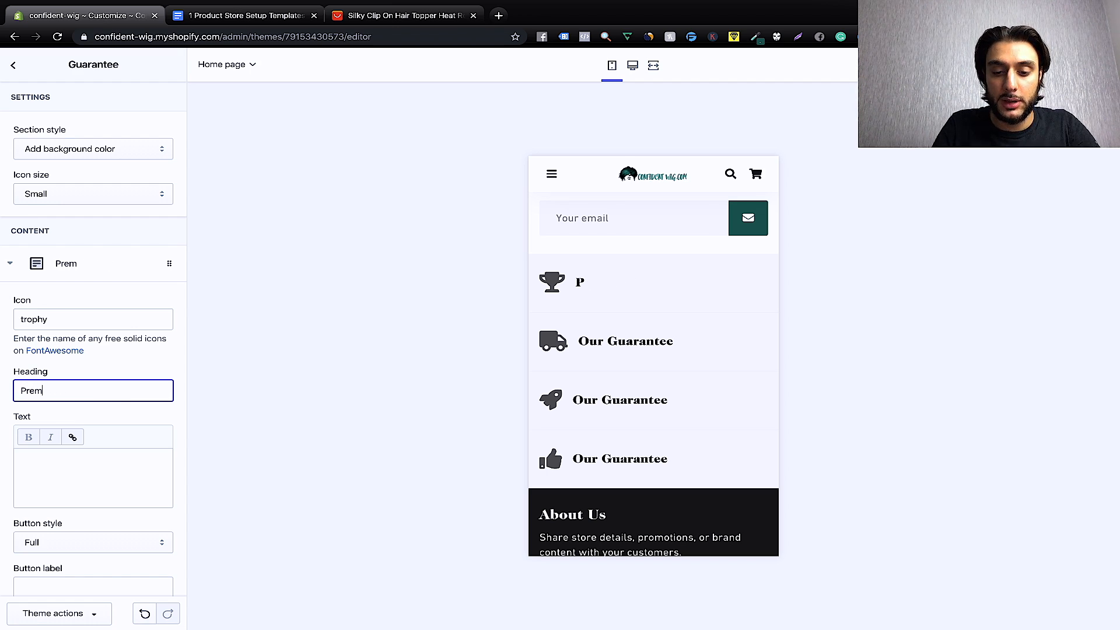
pyautogui.write('ium Q')
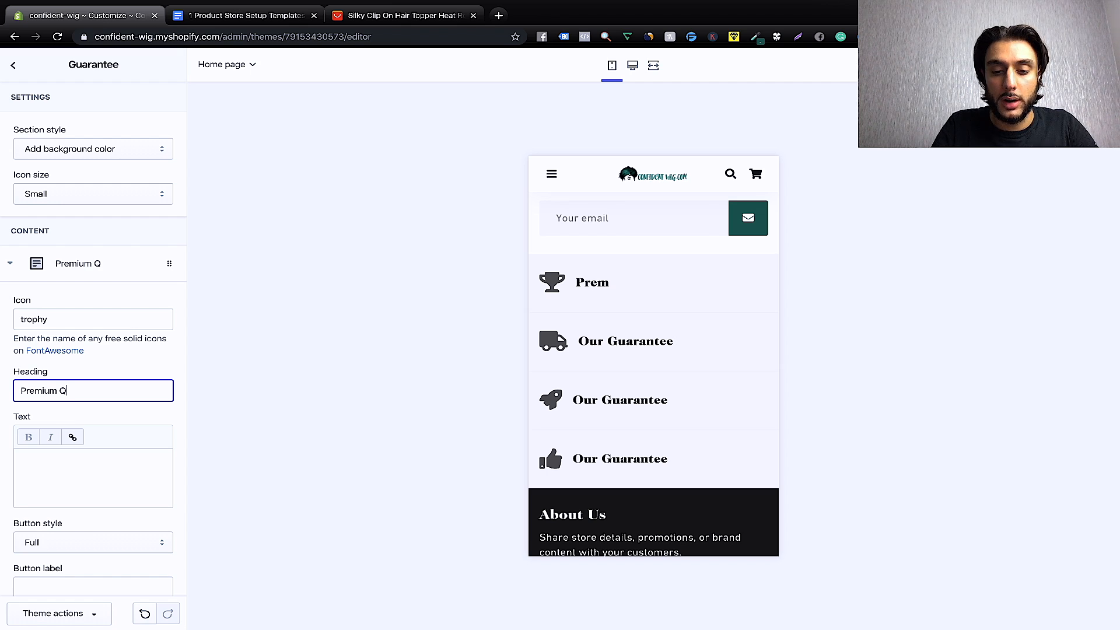
pyautogui.write('uality')
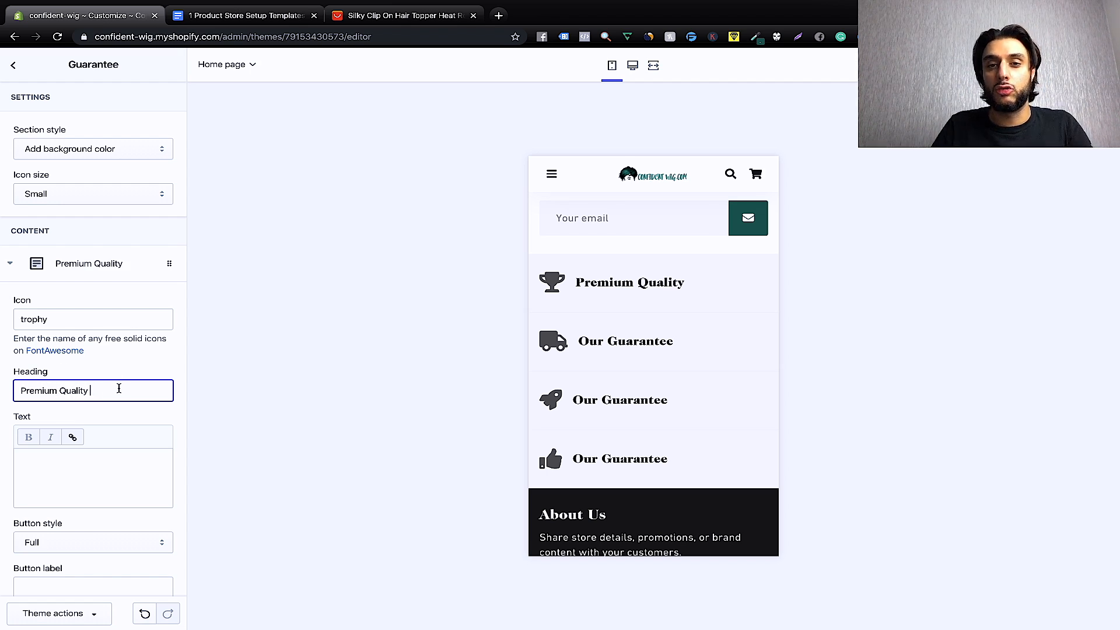
pyautogui.click(10, 64)
# Replace the heading of the Guarantee section's second block, the one with the truck icon, with "Free Returns".
pyautogui.click(59, 572)
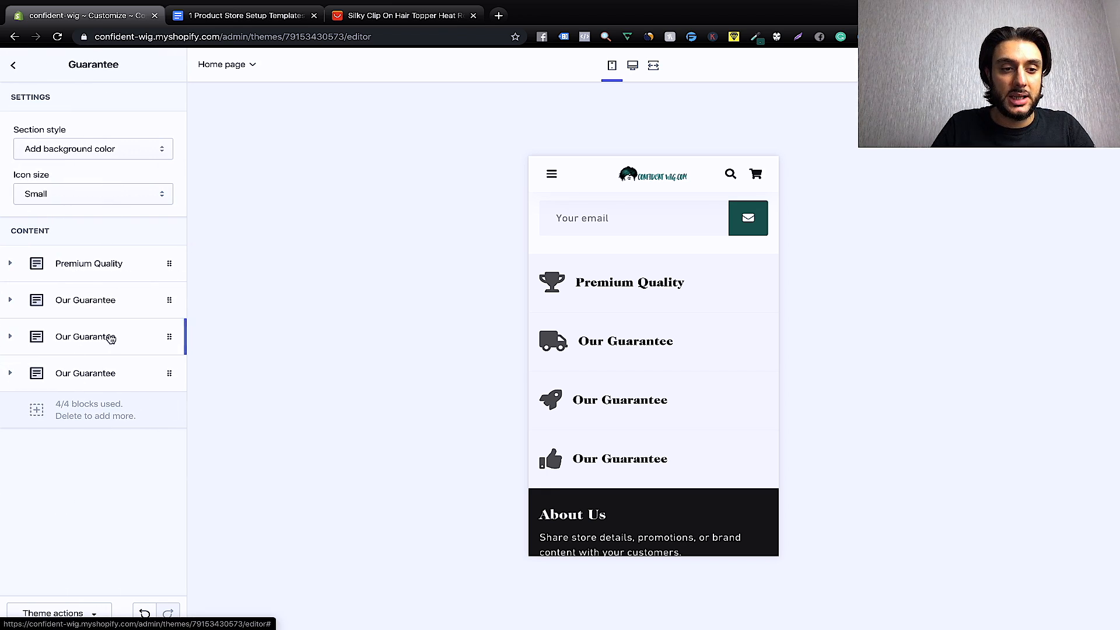
pyautogui.click(100, 306)
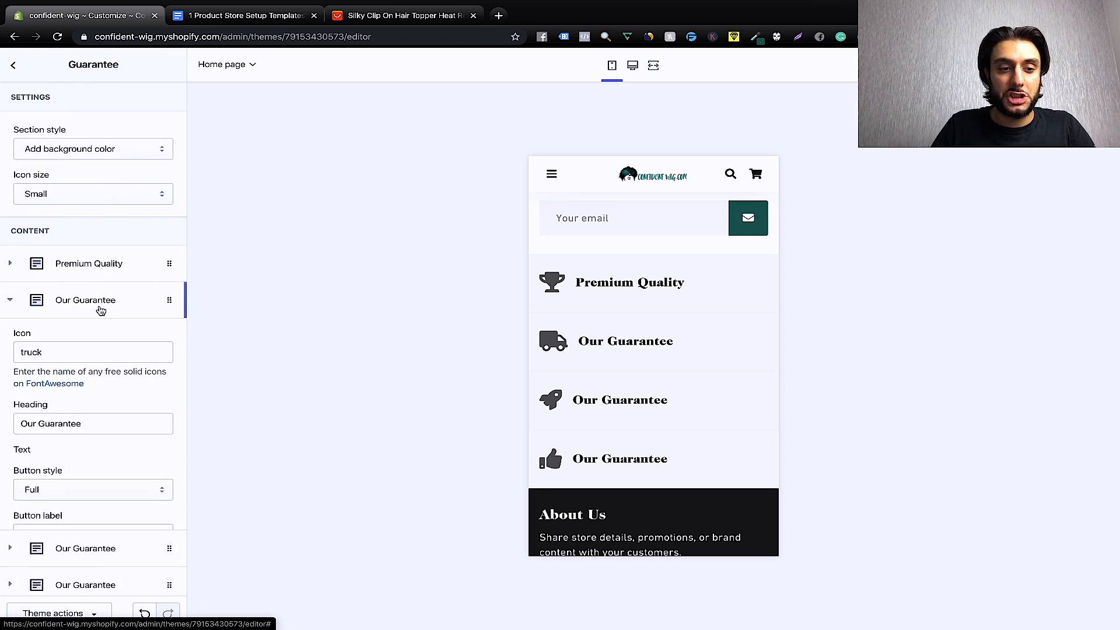
pyautogui.click(112, 432)
pyautogui.press('BackSpace')
pyautogui.press('BackSpace')
pyautogui.press('BackSpace')
pyautogui.press('BackSpace')
pyautogui.press('BackSpace')
pyautogui.press('BackSpace')
pyautogui.press('BackSpace')
pyautogui.press('BackSpace')
pyautogui.press('BackSpace')
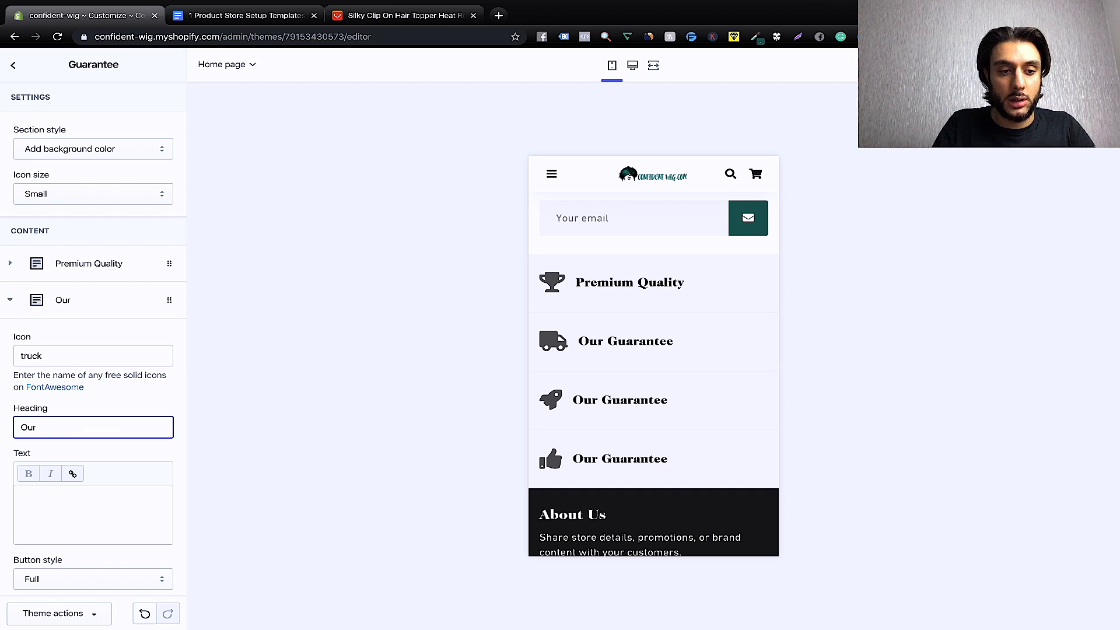
pyautogui.press('BackSpace')
pyautogui.press('BackSpace')
pyautogui.press('BackSpace')
pyautogui.press('BackSpace')
pyautogui.write('Free')
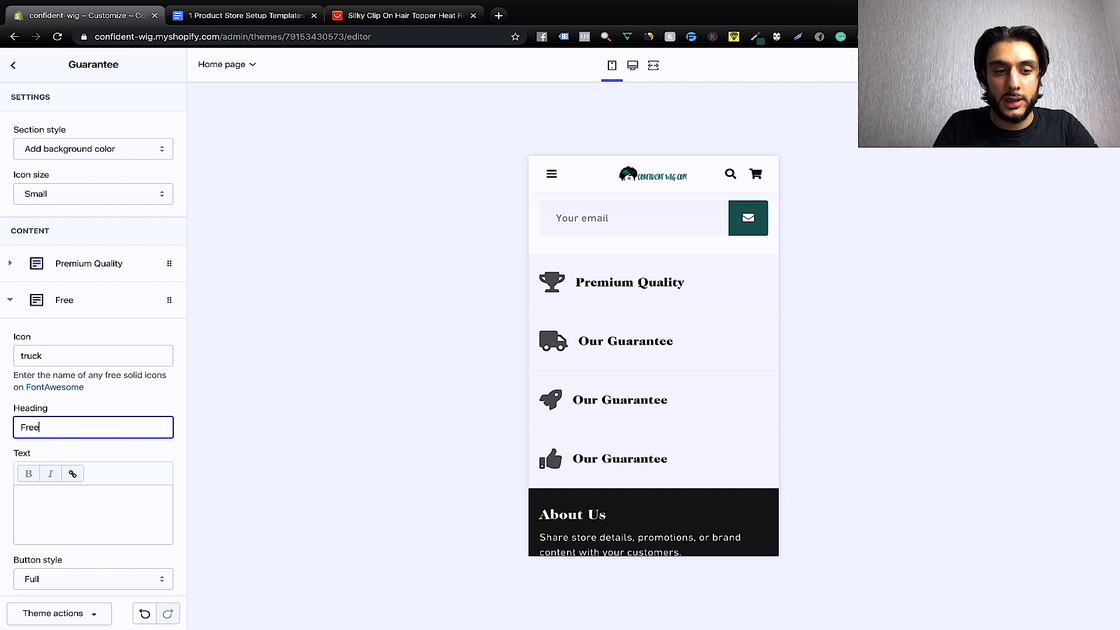
pyautogui.write(' Ret')
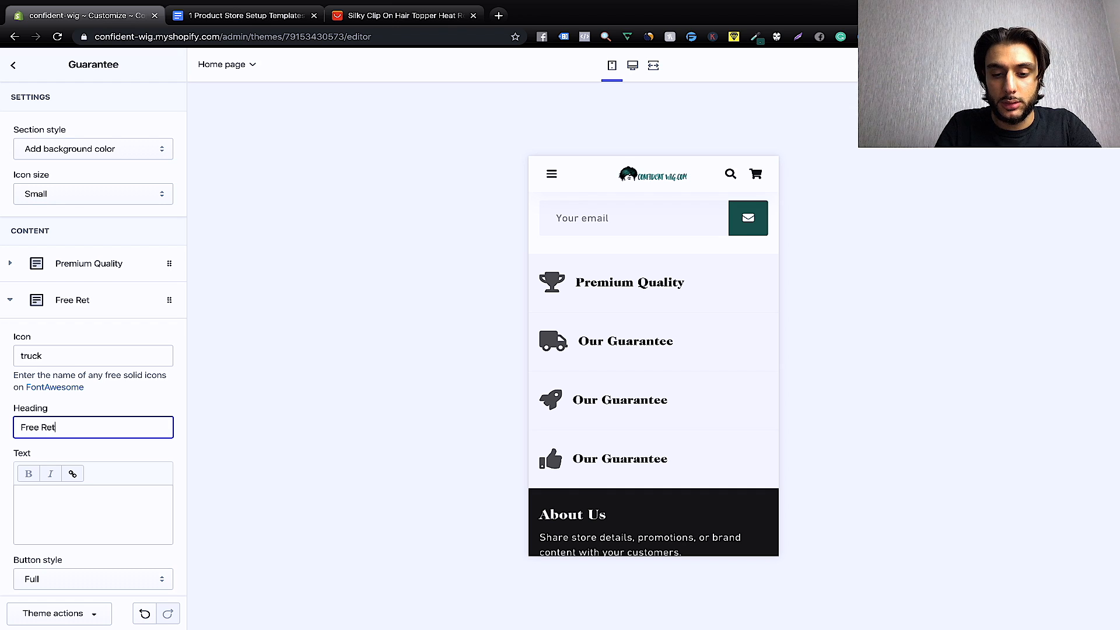
pyautogui.write('urns')
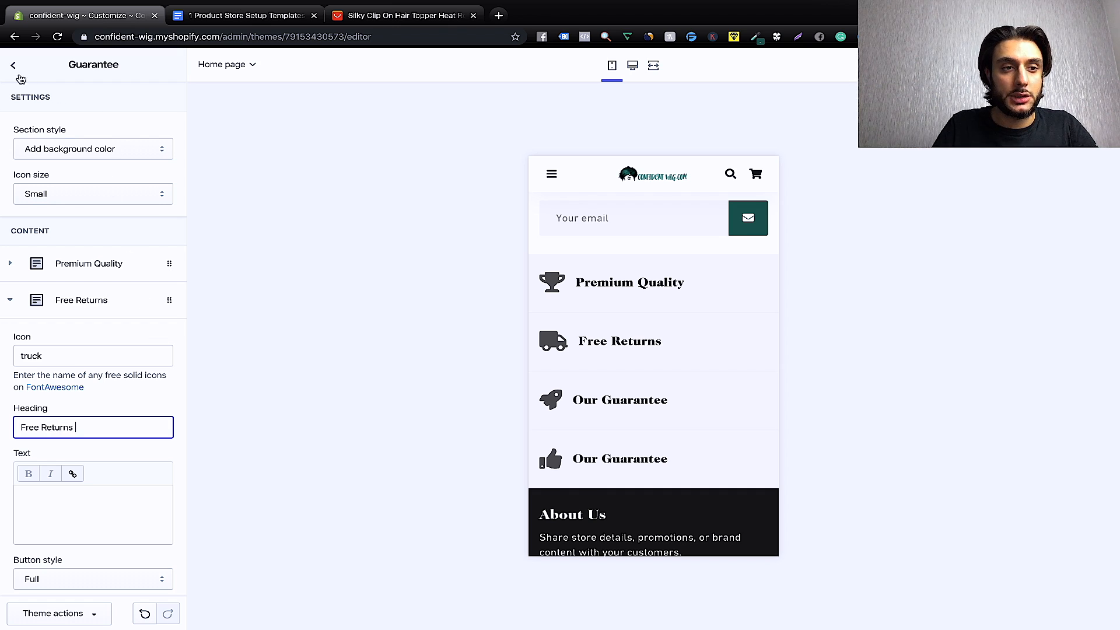
pyautogui.click(19, 75)
# Replace the heading of the Guarantee section's third block, the one with the rocket icon, with "Instant results".
pyautogui.click(62, 506)
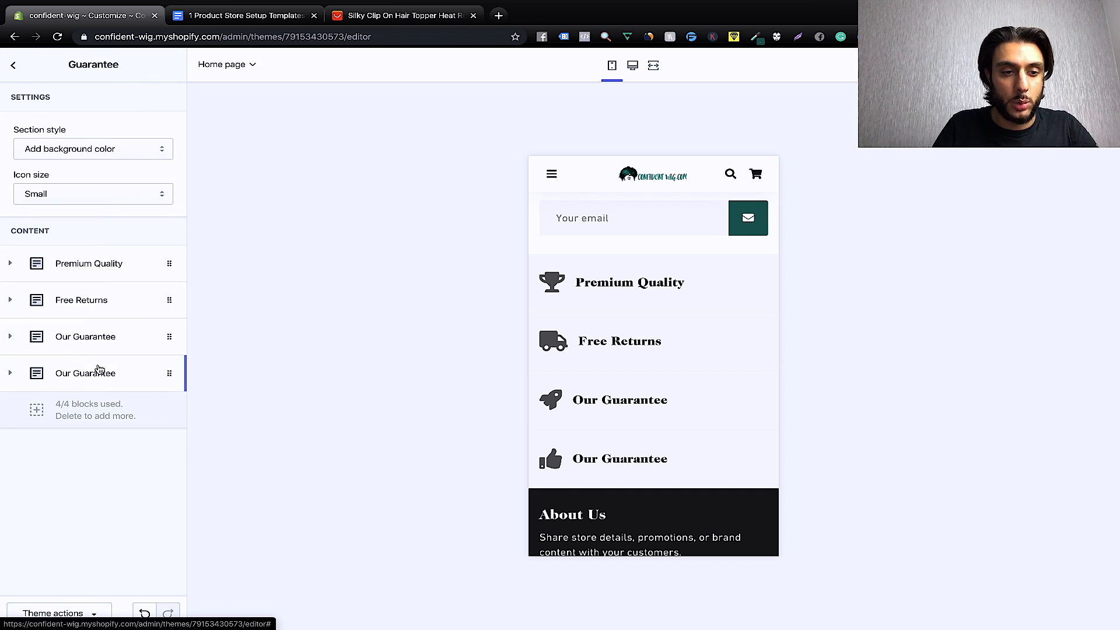
pyautogui.click(90, 336)
pyautogui.click(119, 390)
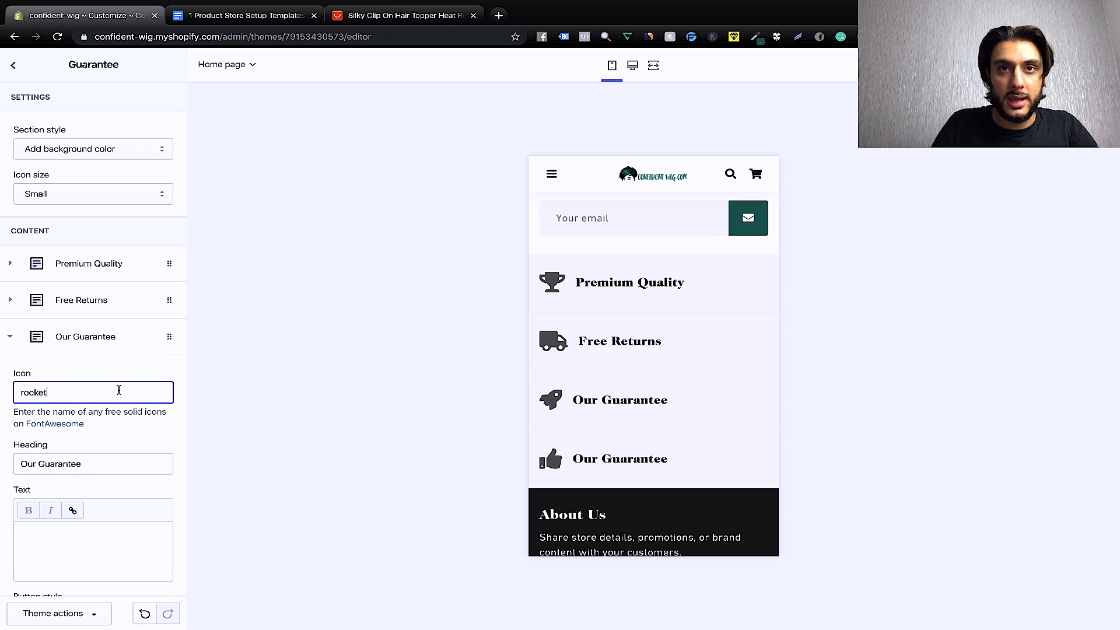
pyautogui.click(110, 464)
pyautogui.press('BackSpace')
pyautogui.press('BackSpace')
pyautogui.press('BackSpace')
pyautogui.press('BackSpace')
pyautogui.press('BackSpace')
pyautogui.press('BackSpace')
pyautogui.press('BackSpace')
pyautogui.press('BackSpace')
pyautogui.press('BackSpace')
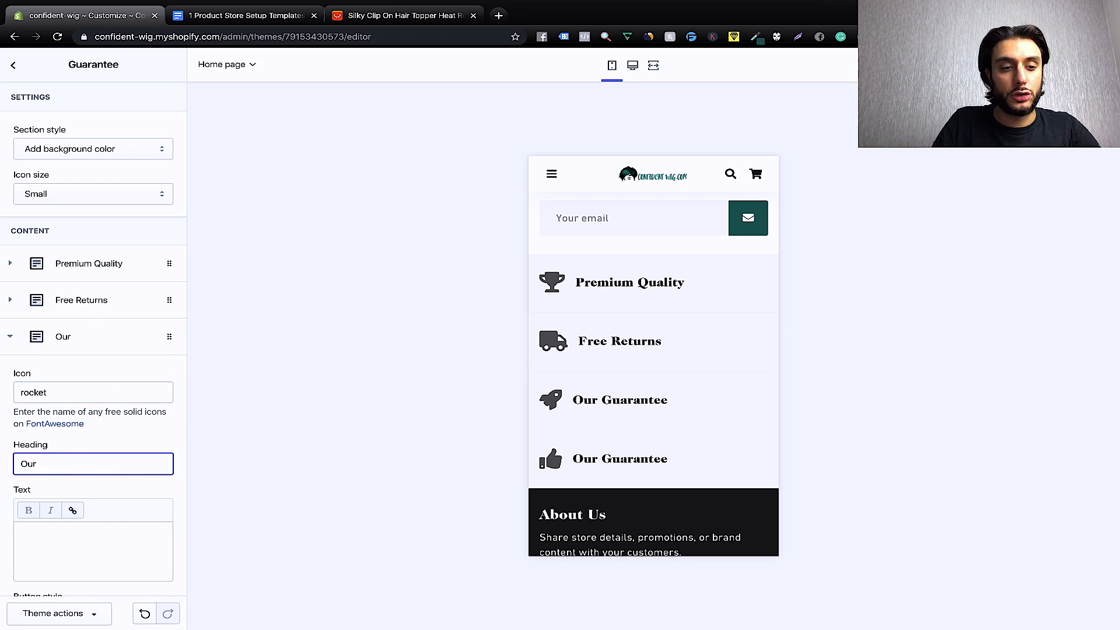
pyautogui.press('BackSpace')
pyautogui.press('BackSpace')
pyautogui.press('BackSpace')
pyautogui.write('Instant results')
pyautogui.click(146, 437)
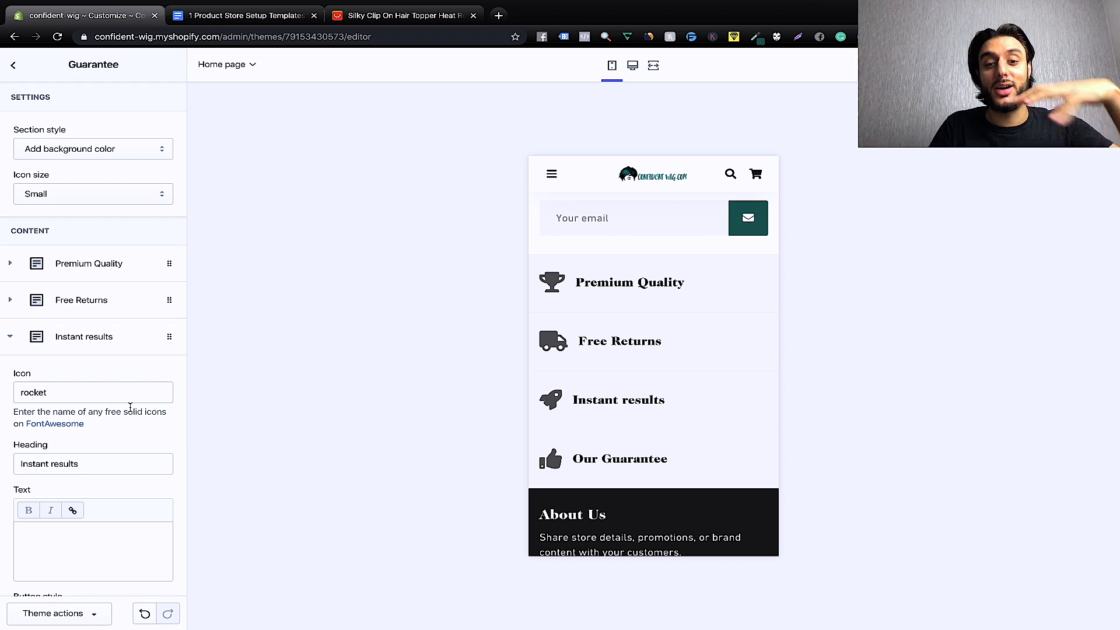
pyautogui.click(14, 64)
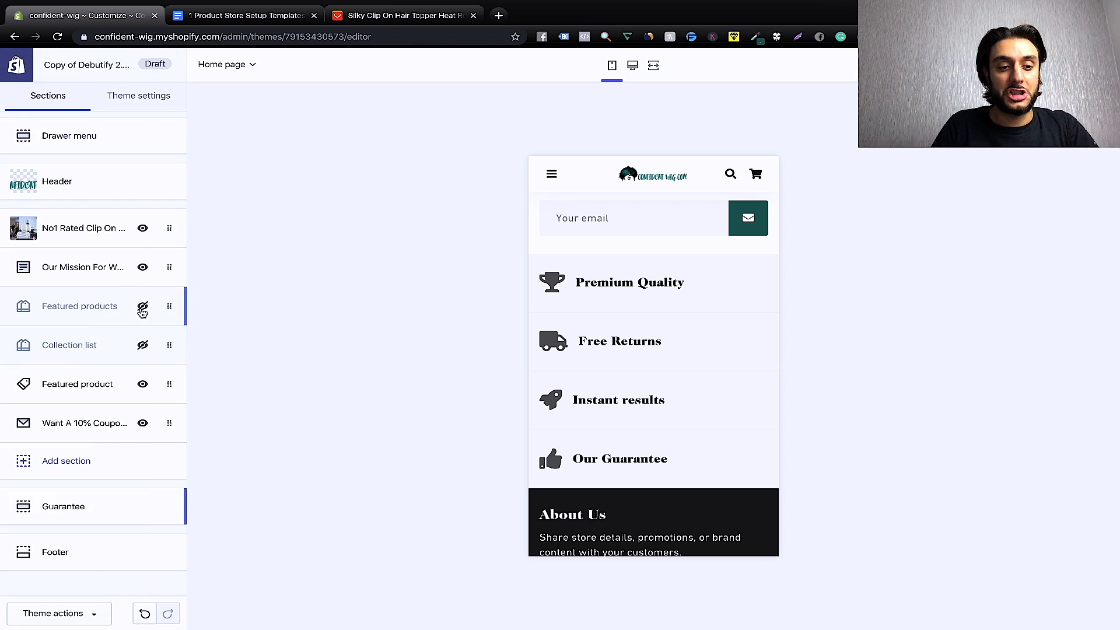
# Replace the heading of the Guarantee section's fourth block, the one with the thumbs-up icon, with "99% Satisfaction".
pyautogui.click(45, 508)
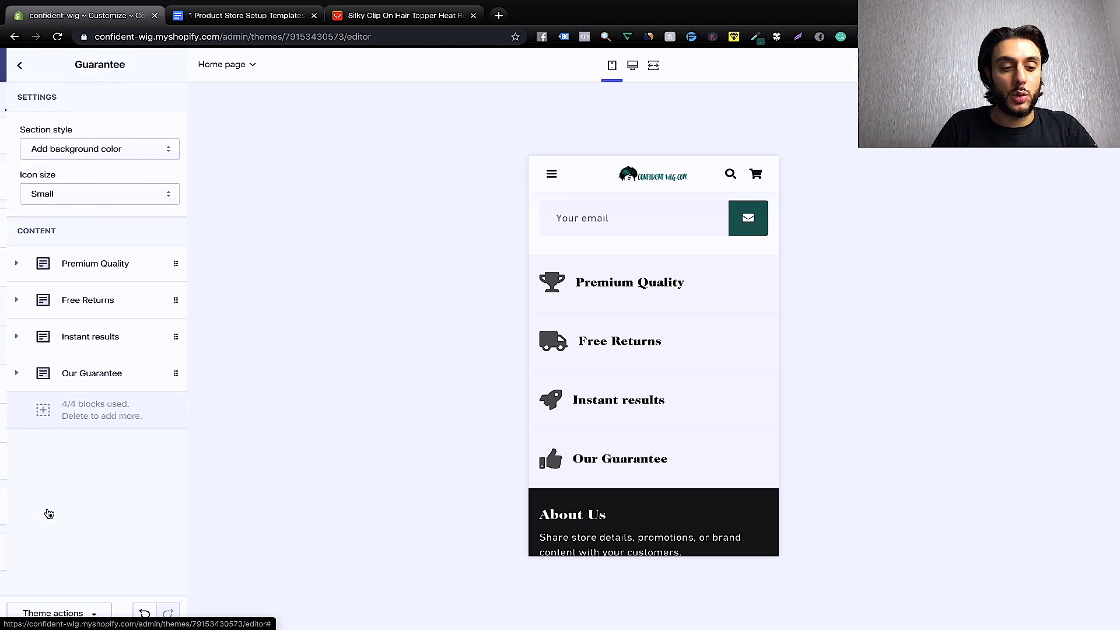
pyautogui.click(101, 375)
pyautogui.click(90, 429)
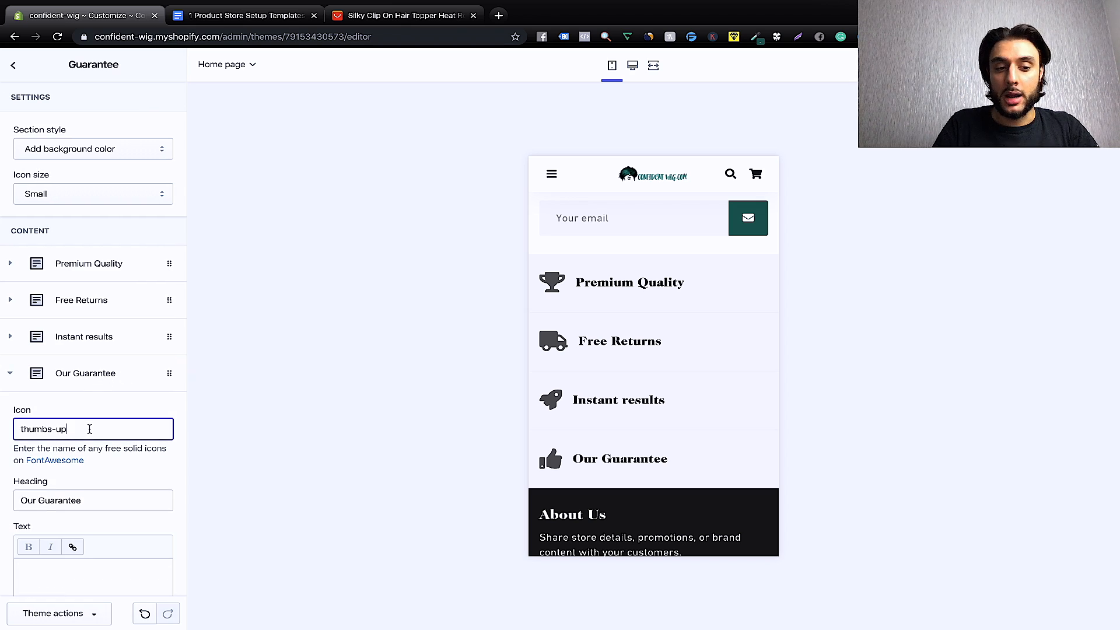
pyautogui.click(90, 500)
pyautogui.press('BackSpace')
pyautogui.press('BackSpace')
pyautogui.press('BackSpace')
pyautogui.press('BackSpace')
pyautogui.press('BackSpace')
pyautogui.press('BackSpace')
pyautogui.press('BackSpace')
pyautogui.press('BackSpace')
pyautogui.press('BackSpace')
pyautogui.press('BackSpace')
pyautogui.press('BackSpace')
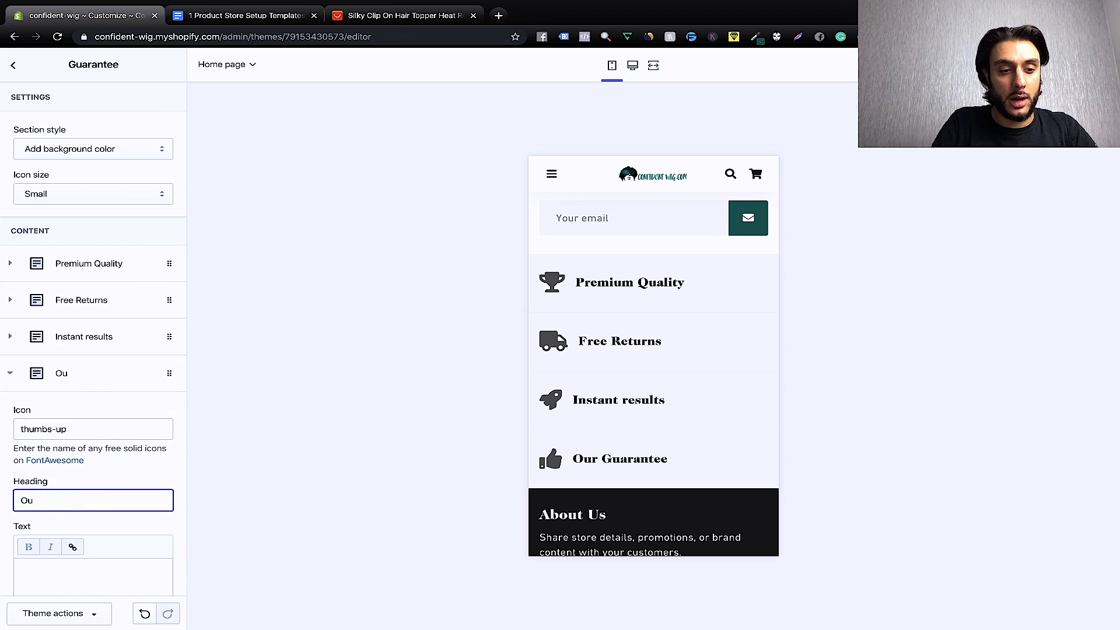
pyautogui.press('BackSpace')
pyautogui.press('BackSpace')
pyautogui.write('99')
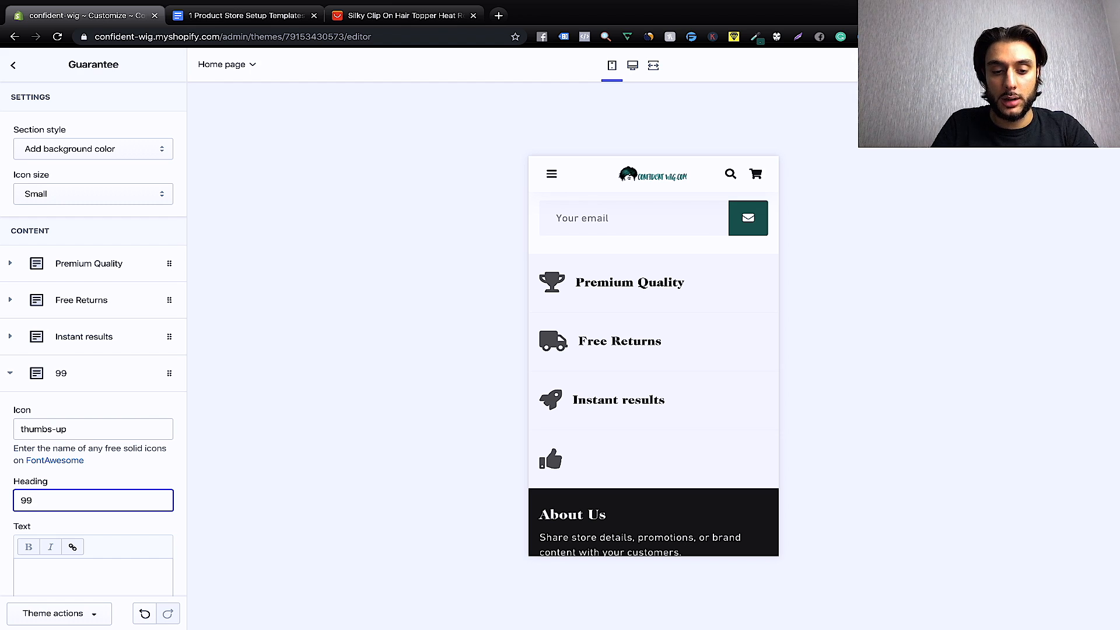
pyautogui.write('%')
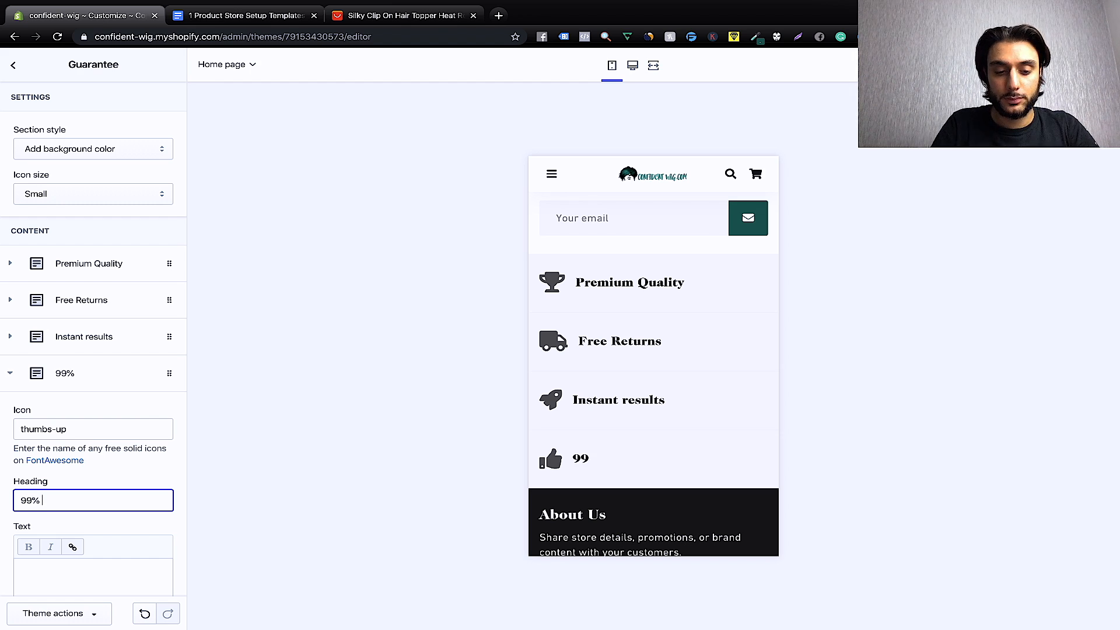
pyautogui.write(' Satisfaction')
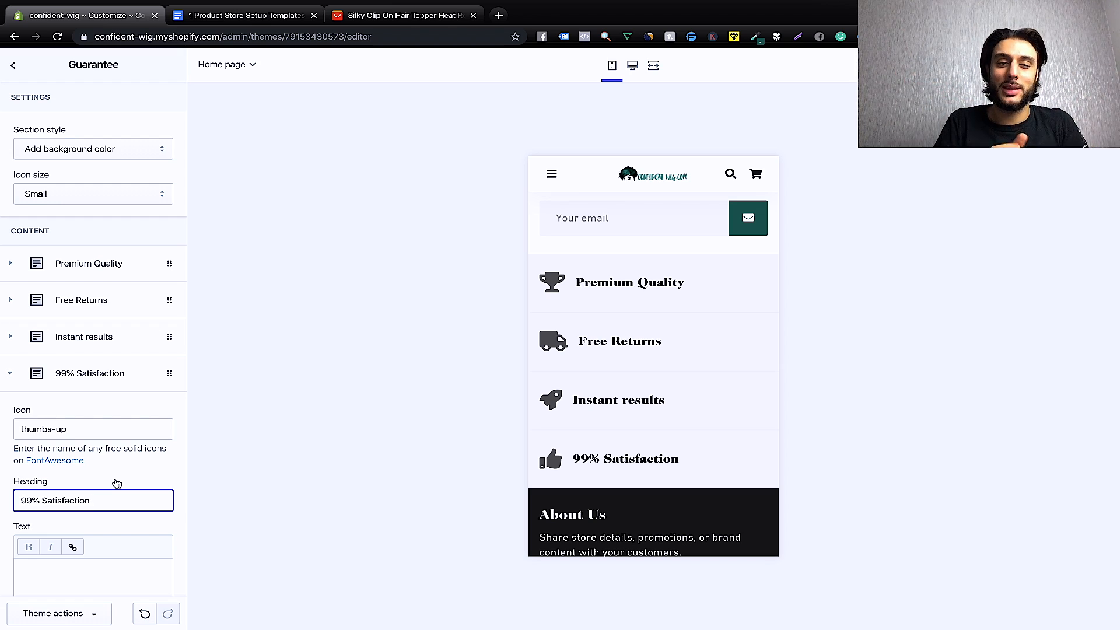
pyautogui.click(13, 65)
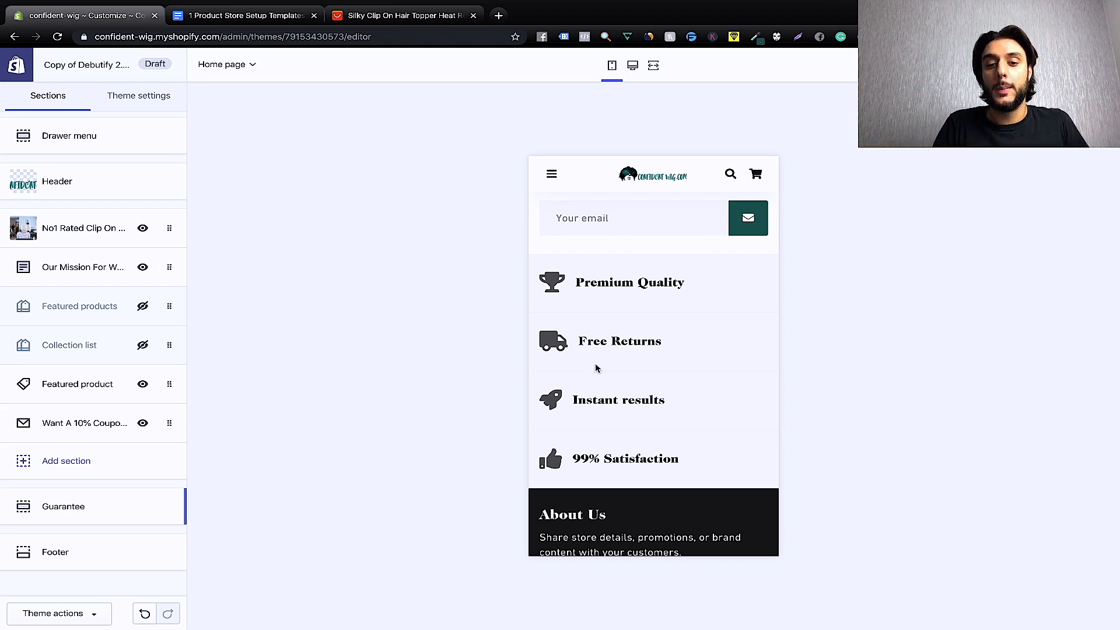
# Review the home page's mobile preview from the hero banner through the newsletter and guarantee blocks to the footer.
pyautogui.scroll(3, 621, 389)
pyautogui.scroll(-3, 620, 389)
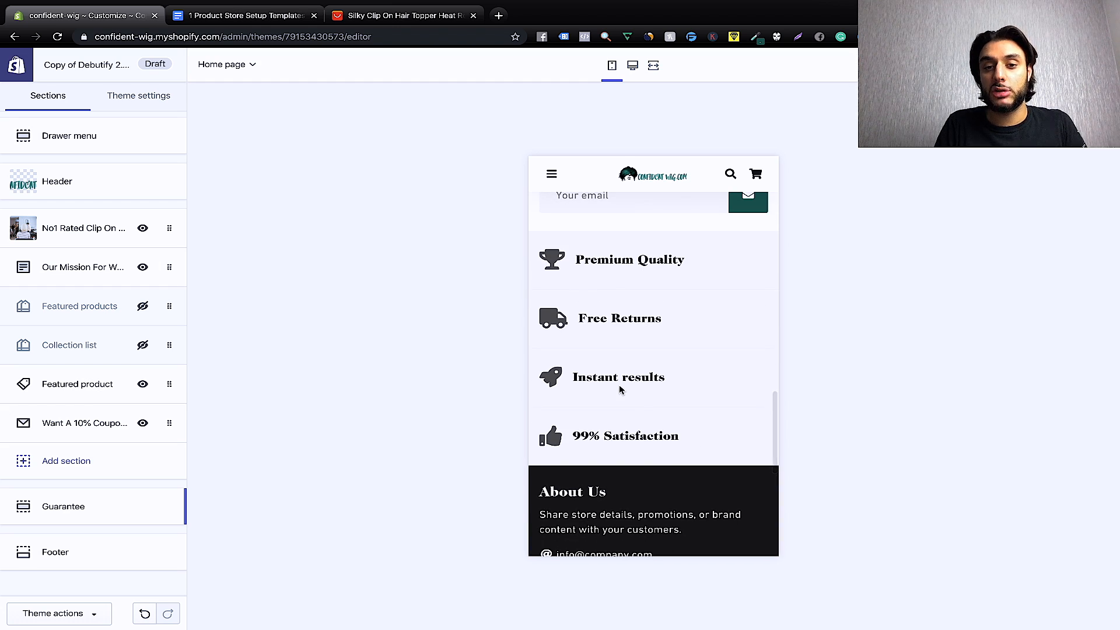
pyautogui.scroll(8, 620, 389)
pyautogui.scroll(-4, 621, 387)
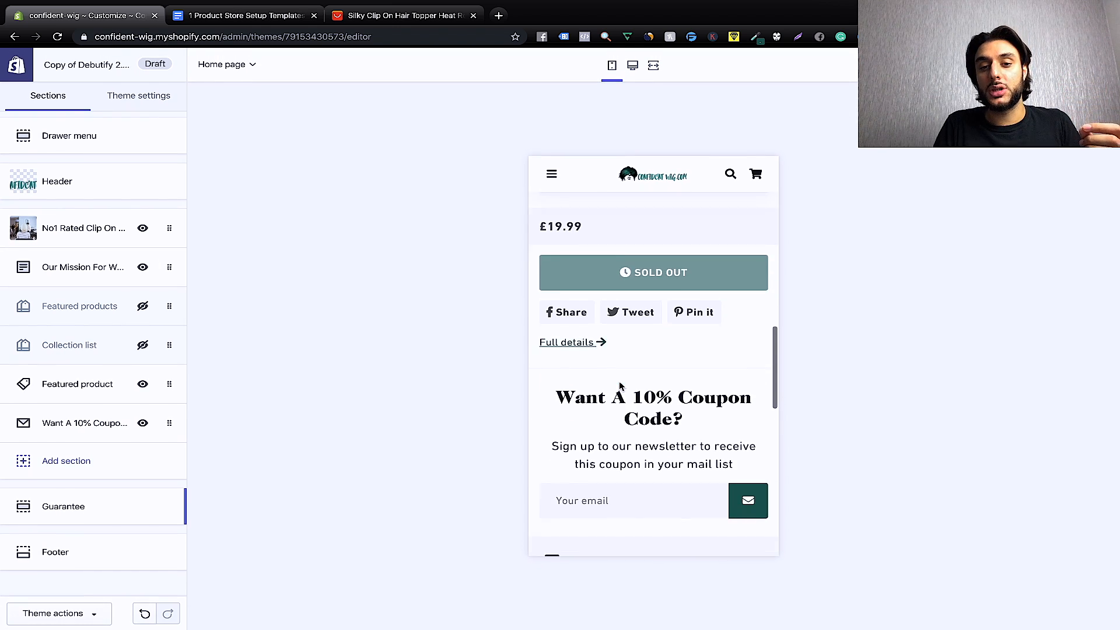
pyautogui.scroll(-5, 621, 387)
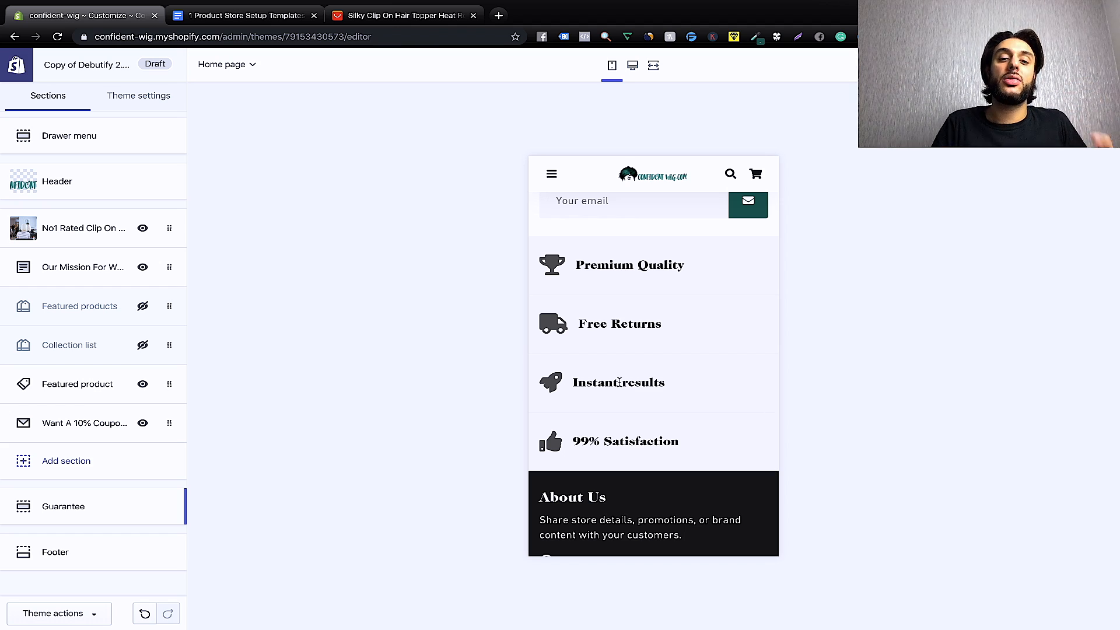
pyautogui.scroll(10, 619, 383)
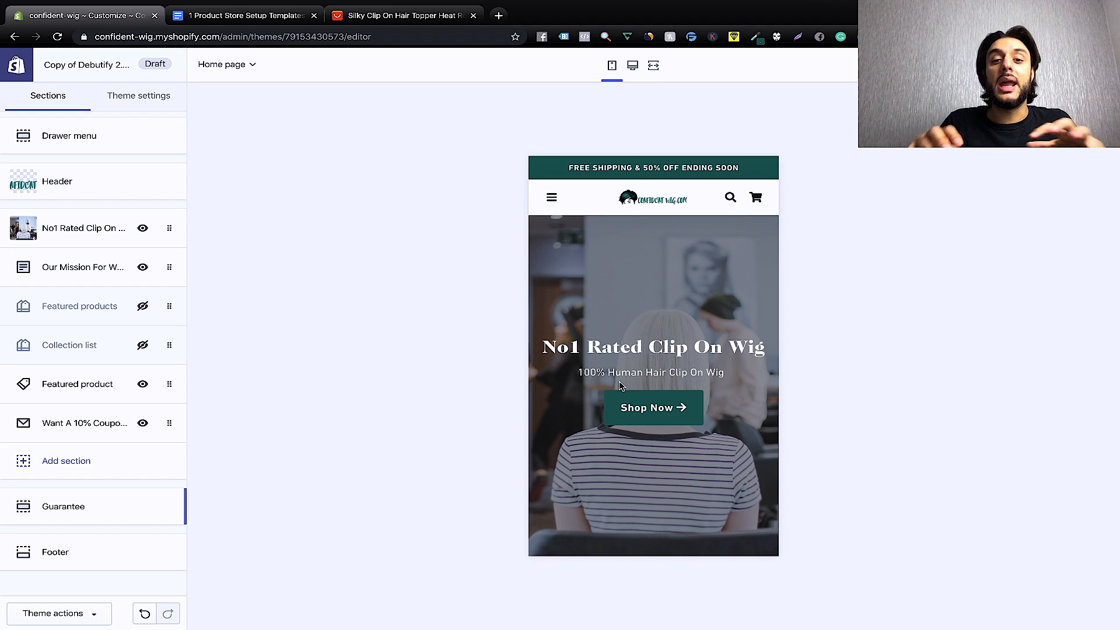
pyautogui.scroll(-15, 621, 385)
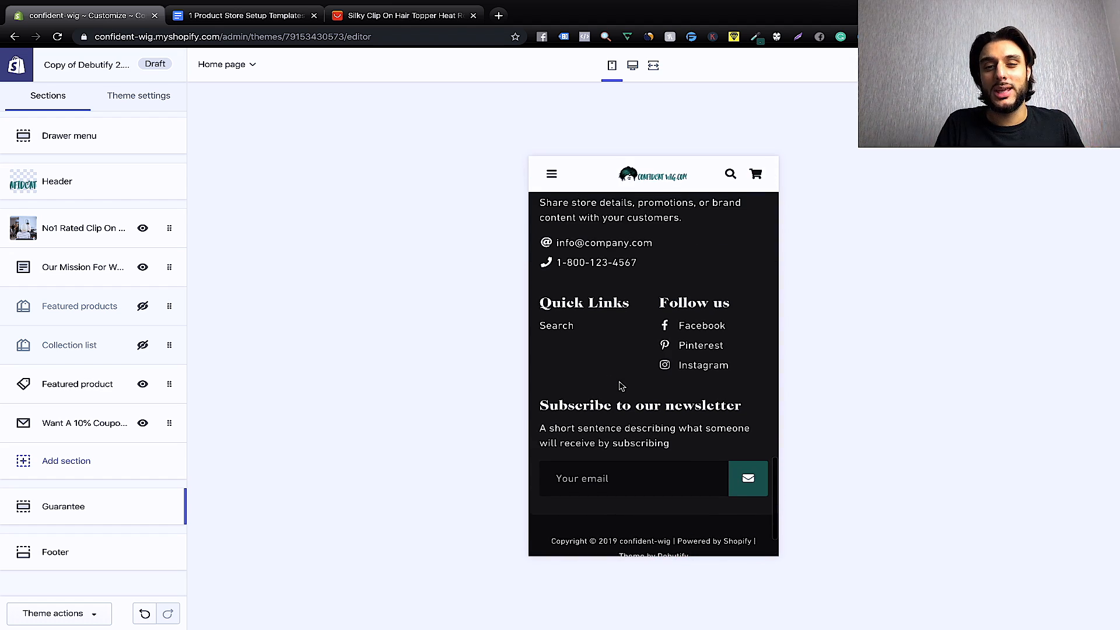
pyautogui.scroll(-1, 621, 385)
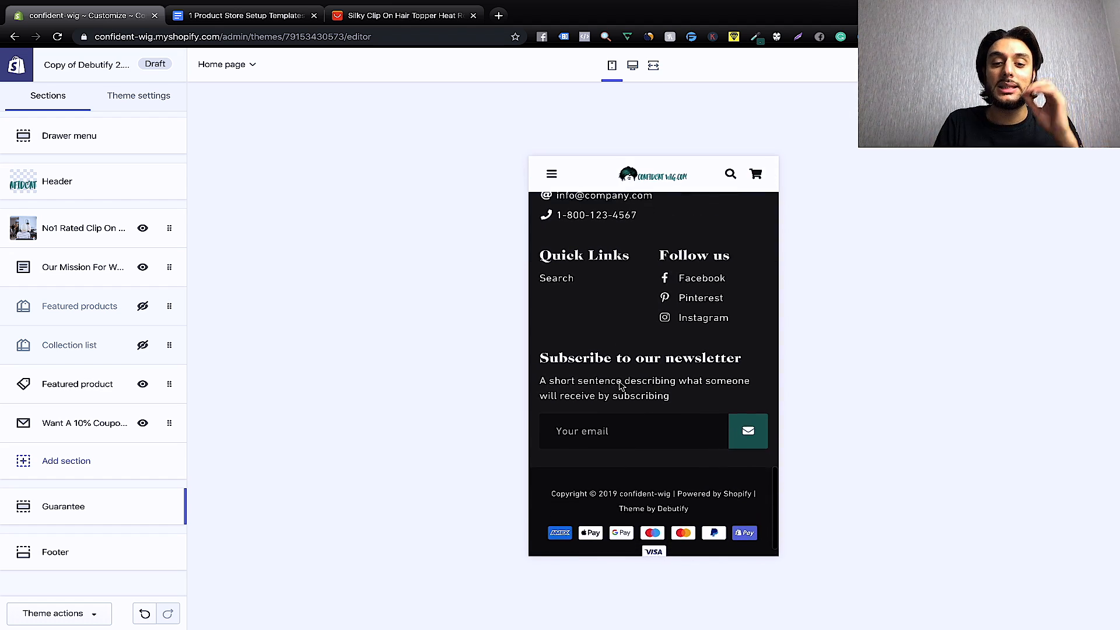
pyautogui.scroll(5, 620, 385)
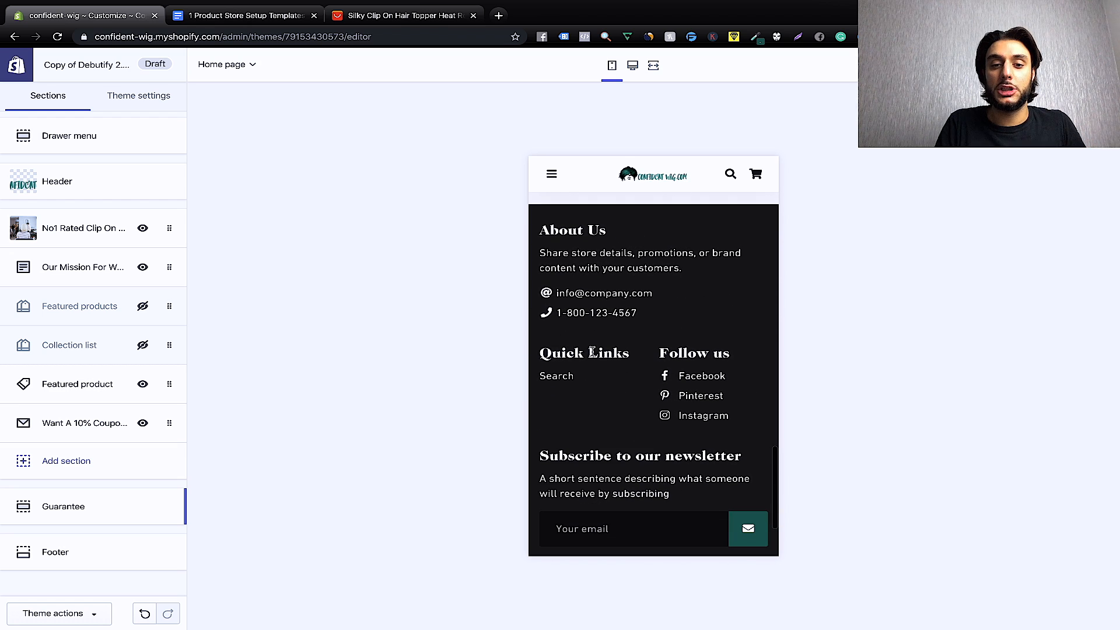
pyautogui.scroll(10, 600, 312)
pyautogui.scroll(1, 600, 312)
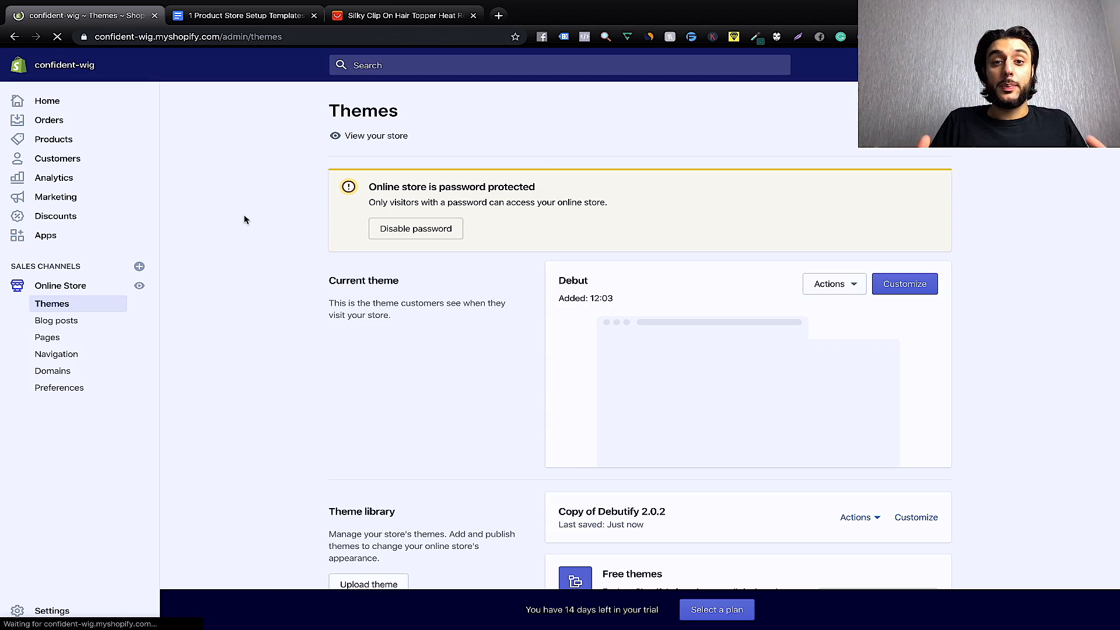
# Open the Silky Clip-On Hair Topper product from the store's product list for editing and clear its title.
pyautogui.click(64, 140)
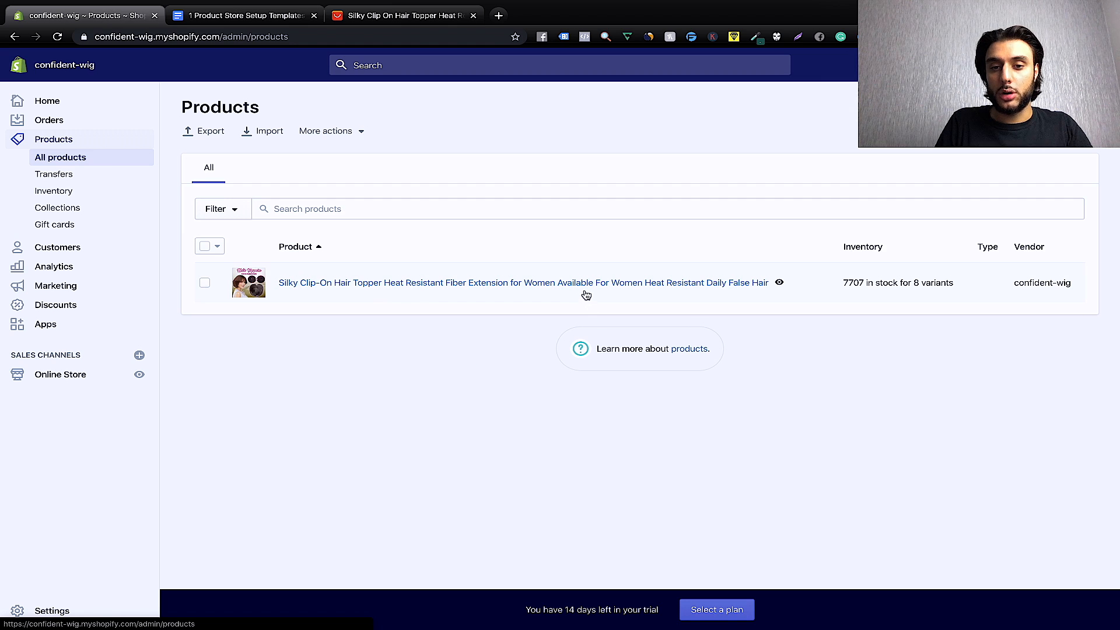
pyautogui.click(578, 283)
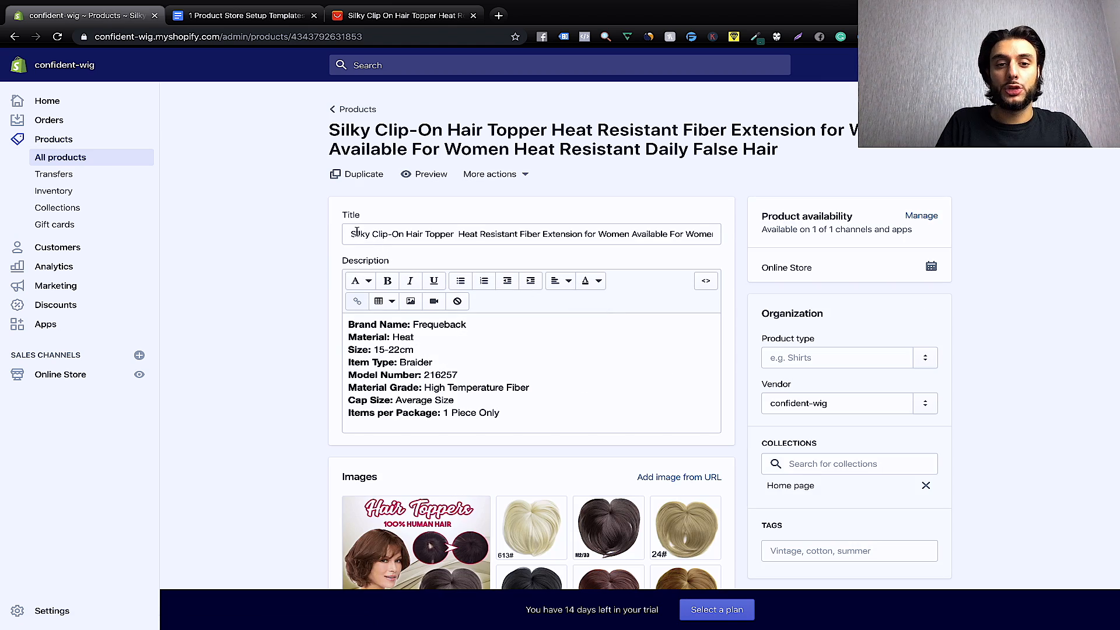
pyautogui.moveTo(351, 234); pyautogui.dragTo(731, 238)
pyautogui.press('BackSpace')
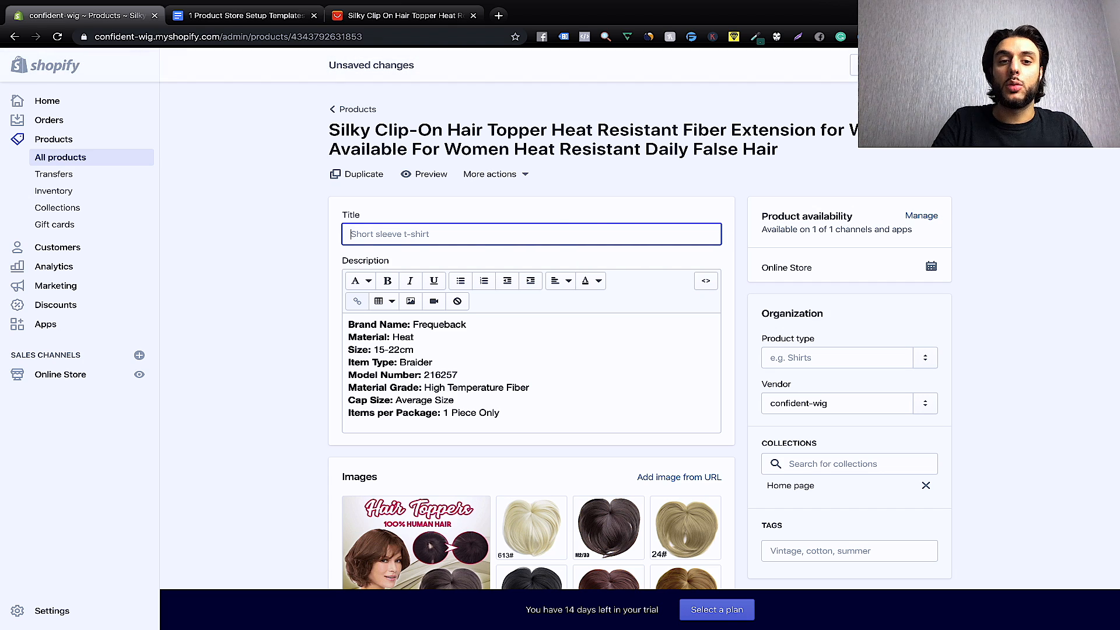
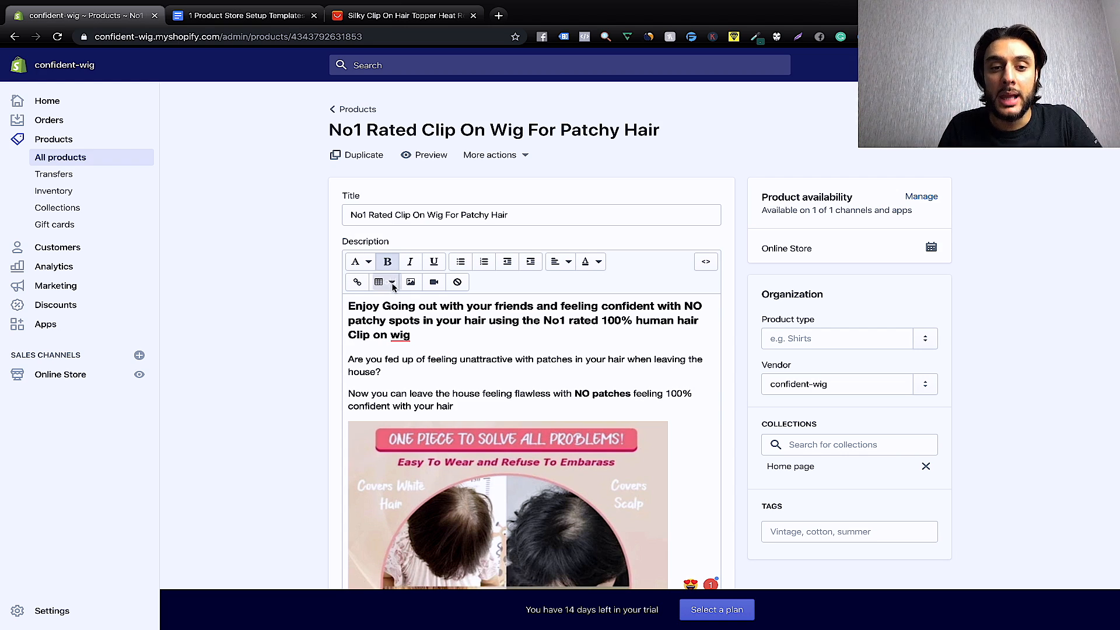
# Examine the product description's opening text and its "One Piece To Solve All Problems!" image.
pyautogui.scroll(-1, 438, 424)
pyautogui.scroll(1, 438, 424)
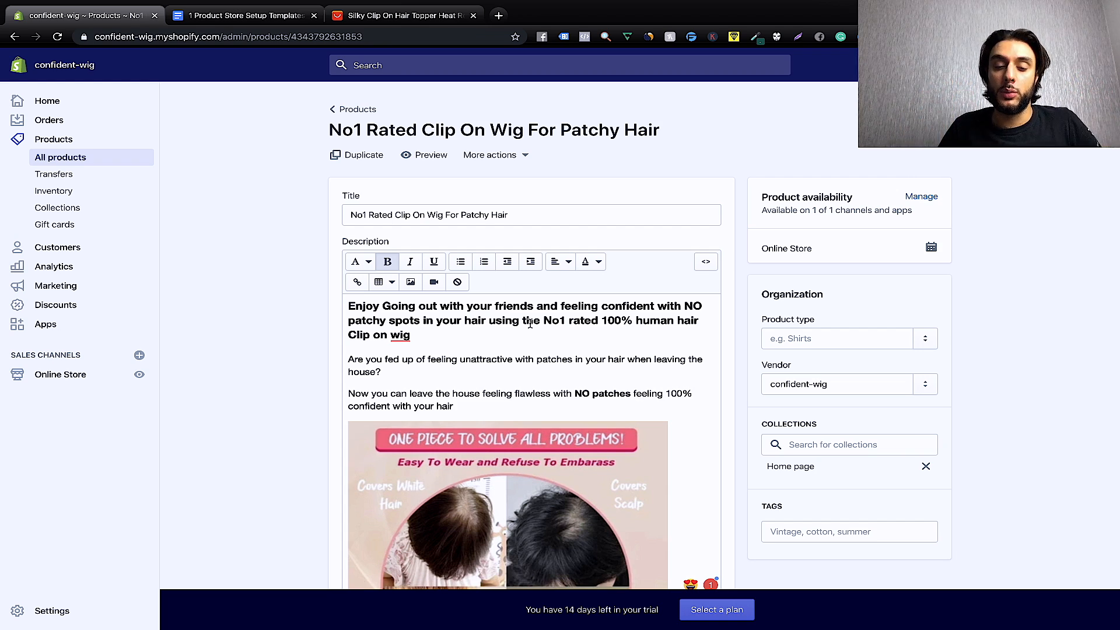
pyautogui.scroll(-5, 559, 443)
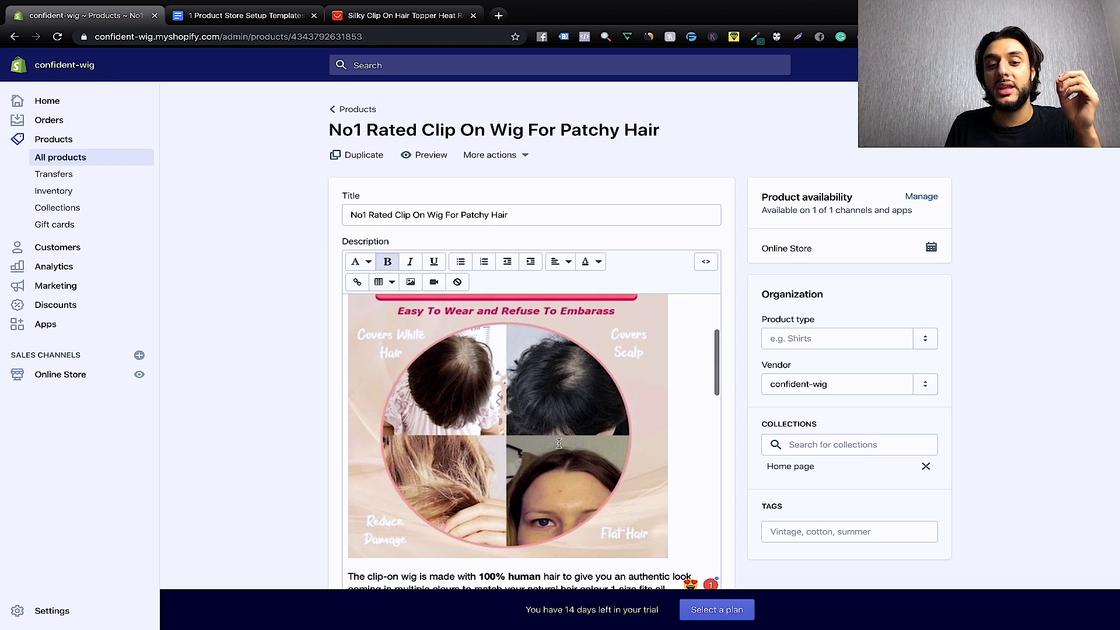
pyautogui.scroll(3, 558, 444)
pyautogui.scroll(-2, 559, 443)
pyautogui.scroll(-1, 559, 444)
pyautogui.scroll(1, 559, 444)
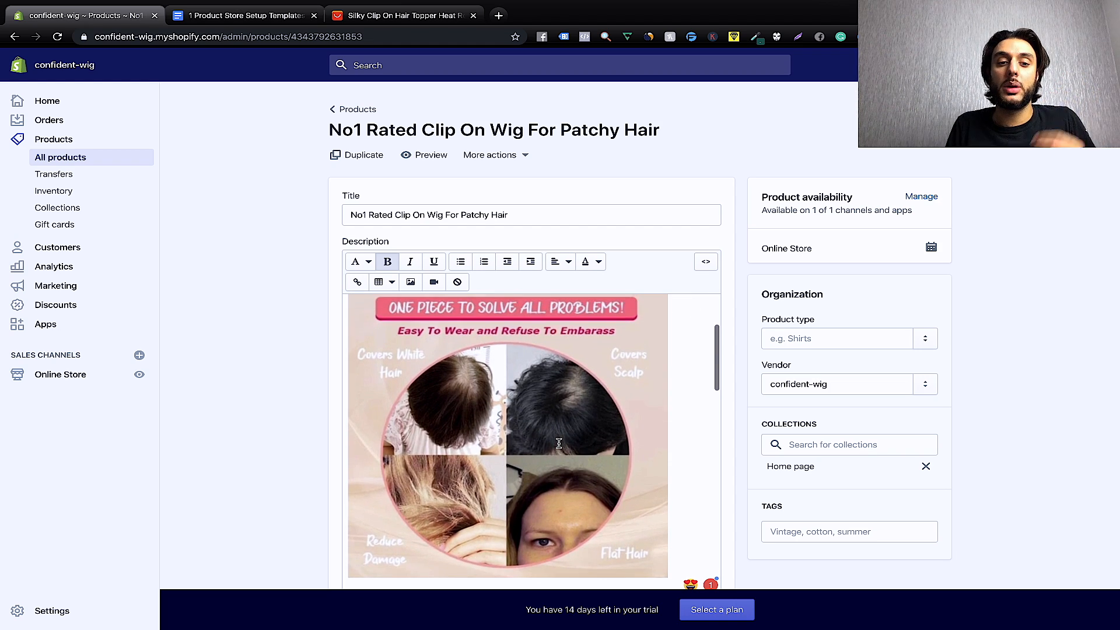
pyautogui.scroll(1, 559, 444)
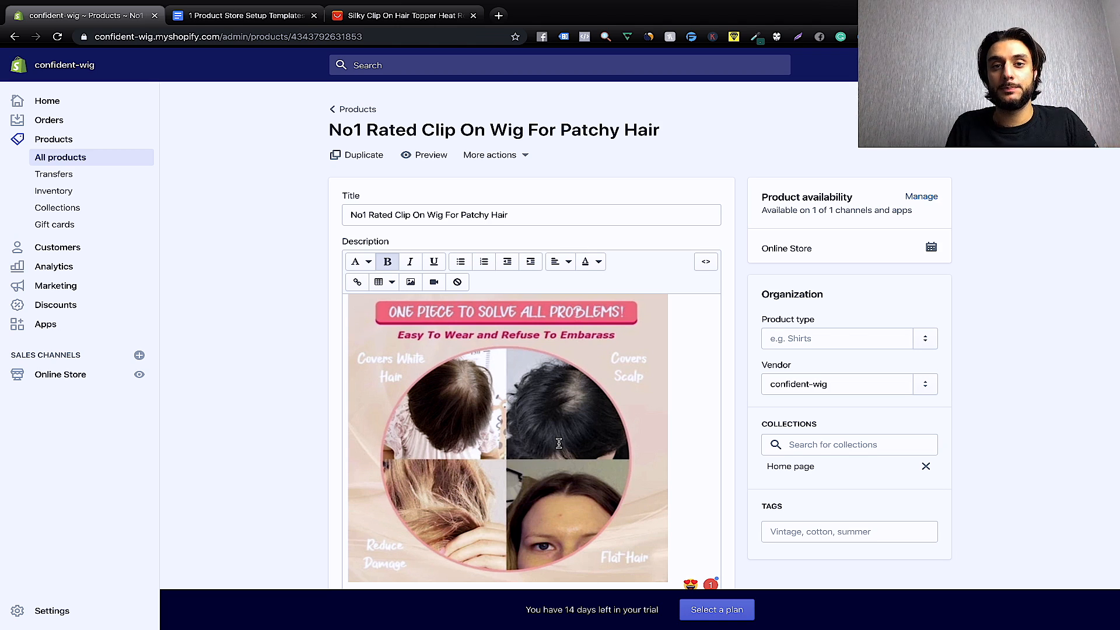
# Switch to the hair topper's AliExpress listing and view its product images.
pyautogui.click(397, 16)
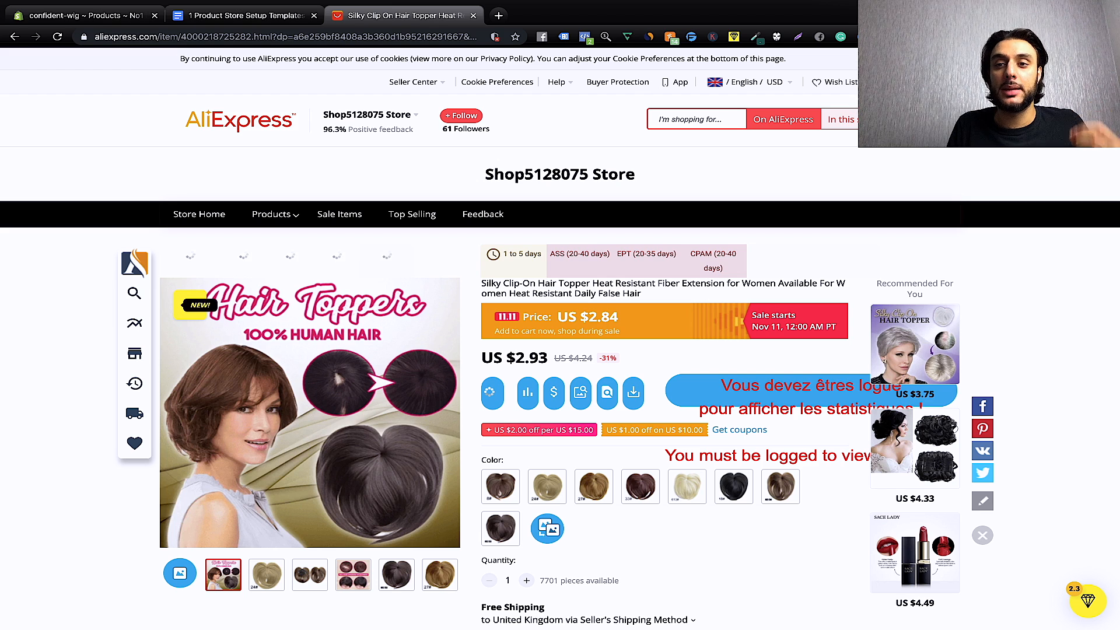
pyautogui.scroll(-1, 907, 211)
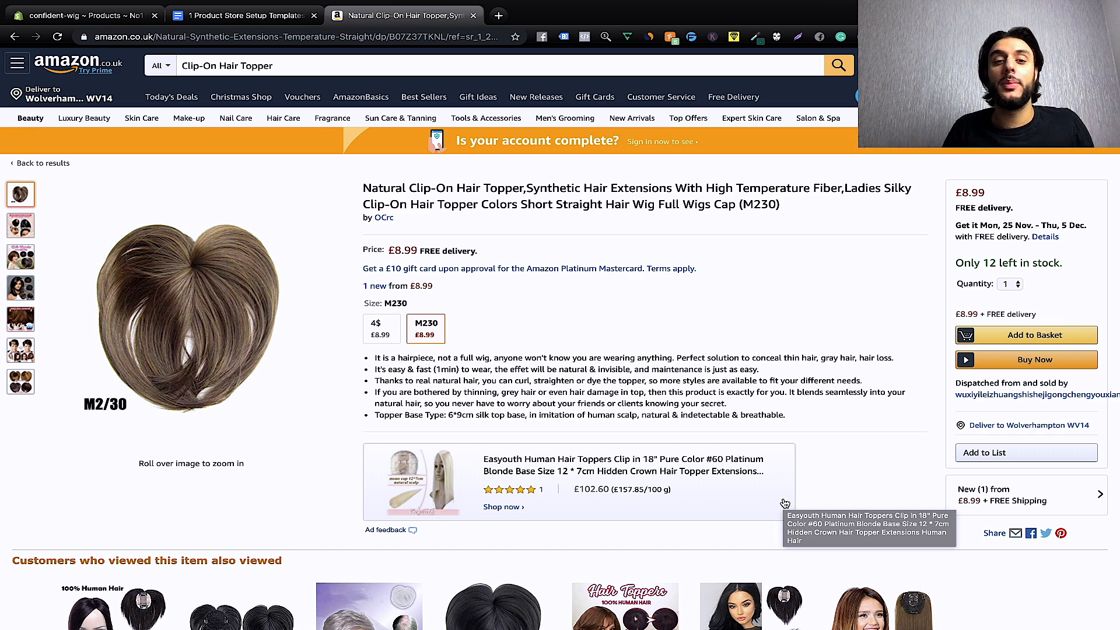
# Inspect the Amazon clip-on hair topper's main photo and the options for saving it, and preview the listing's fourth photo.
pyautogui.moveTo(193, 315)
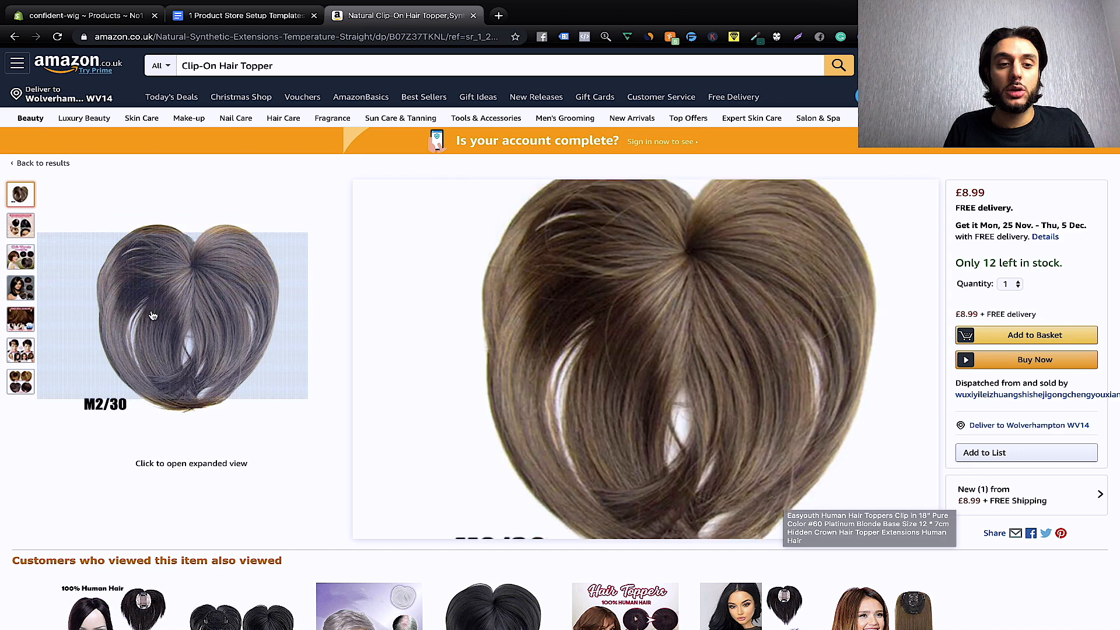
pyautogui.rightClick(194, 273)
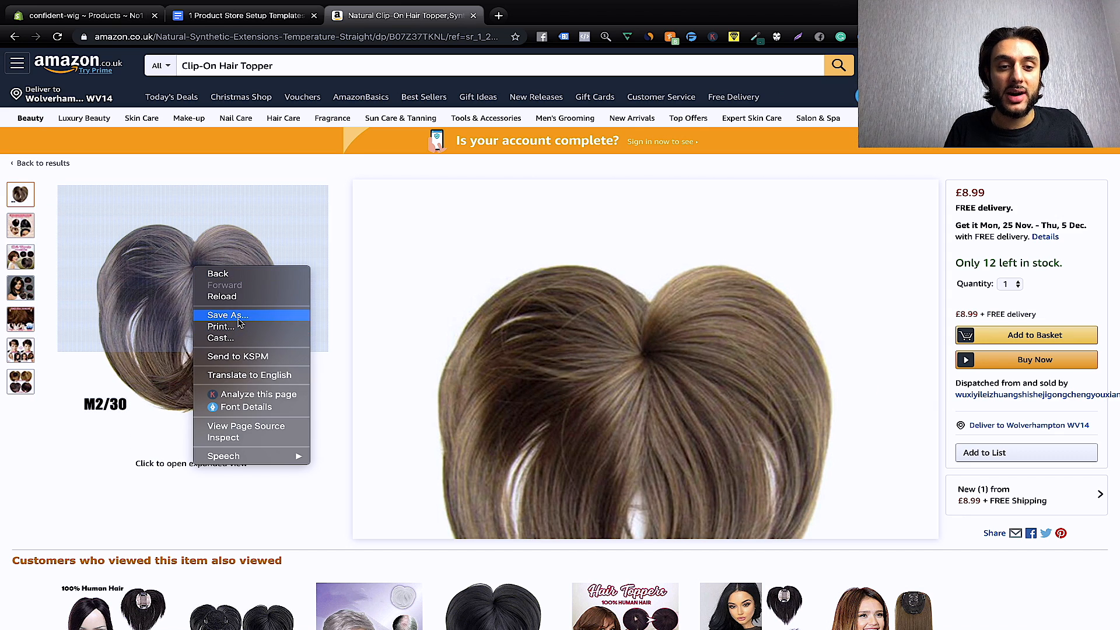
pyautogui.click(694, 166)
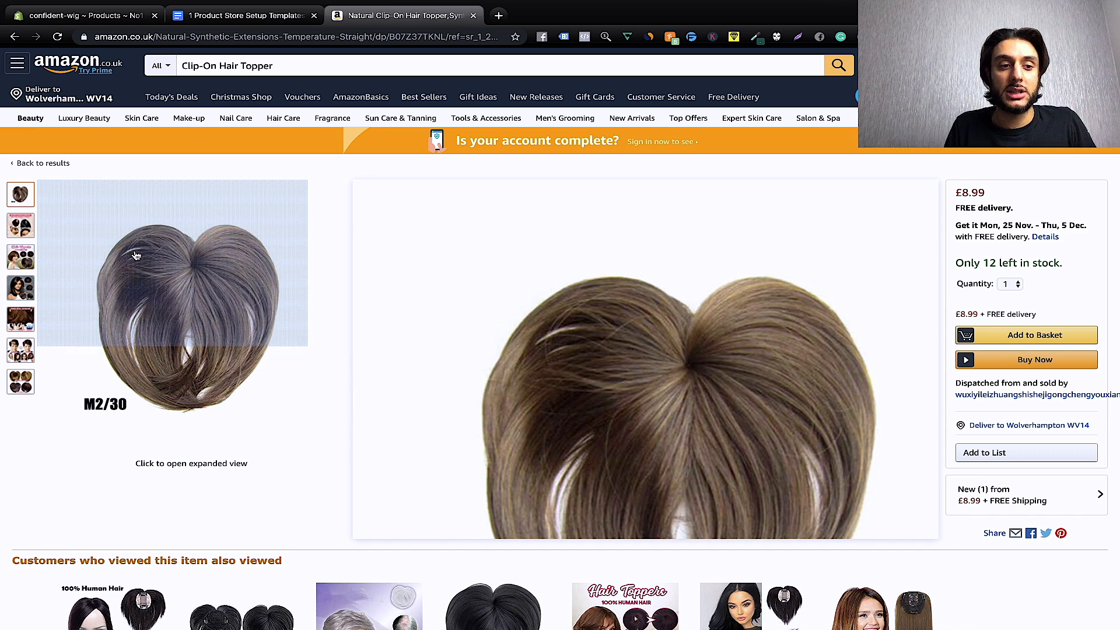
pyautogui.moveTo(19, 294)
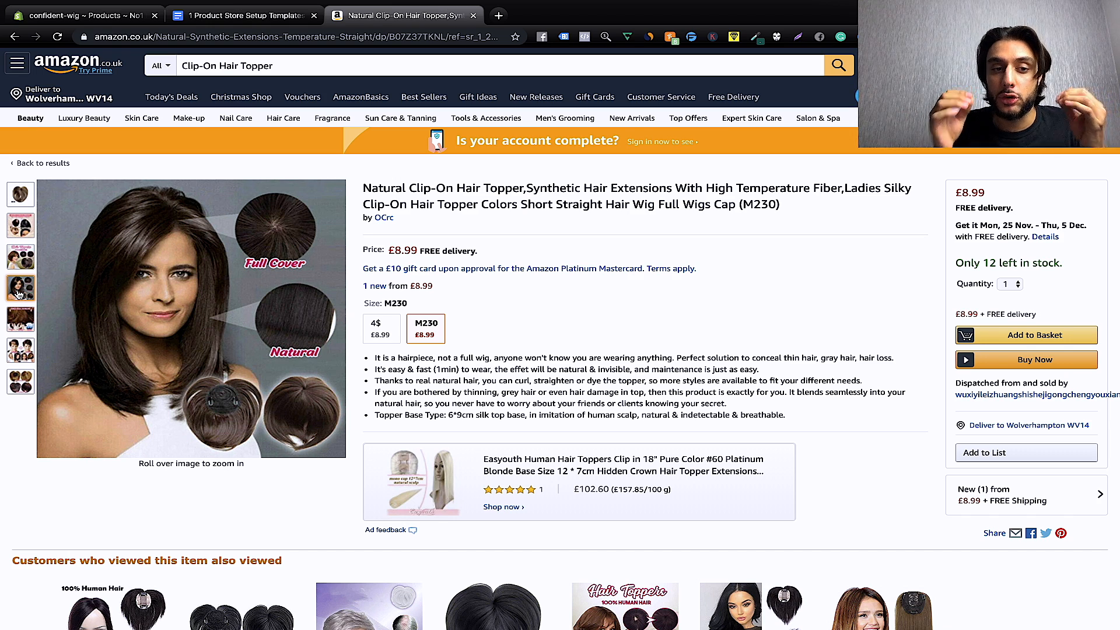
pyautogui.moveTo(163, 280)
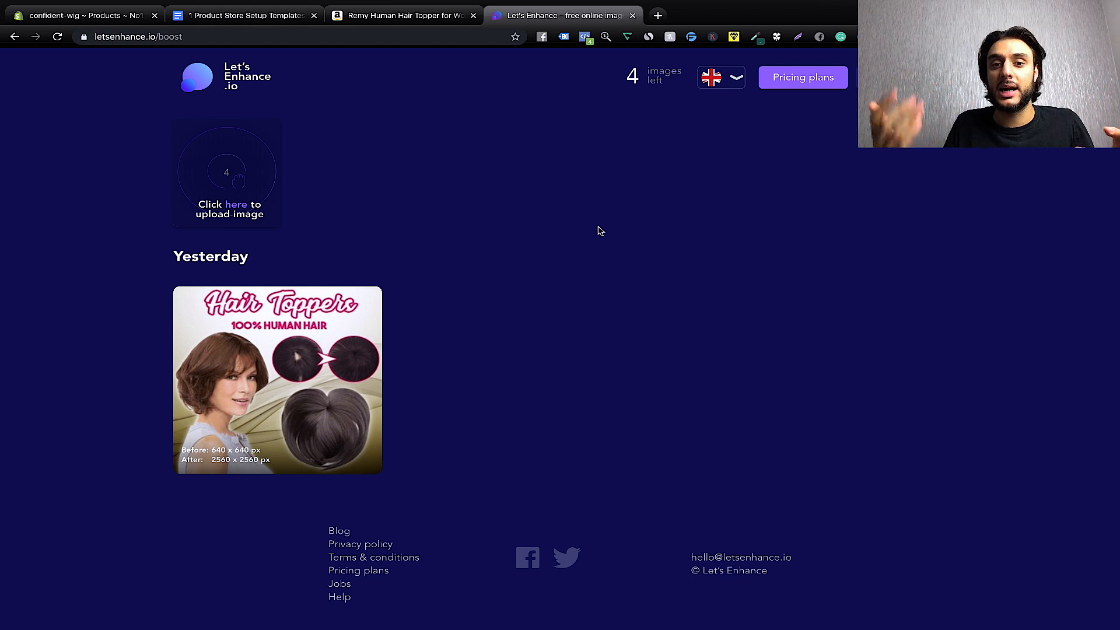
# Load 41H5BHepwhL._AC_SR140,110_.jpg into Let's Enhance to view its processing options, and dismiss them without starting the processing.
pyautogui.moveTo(276, 377)
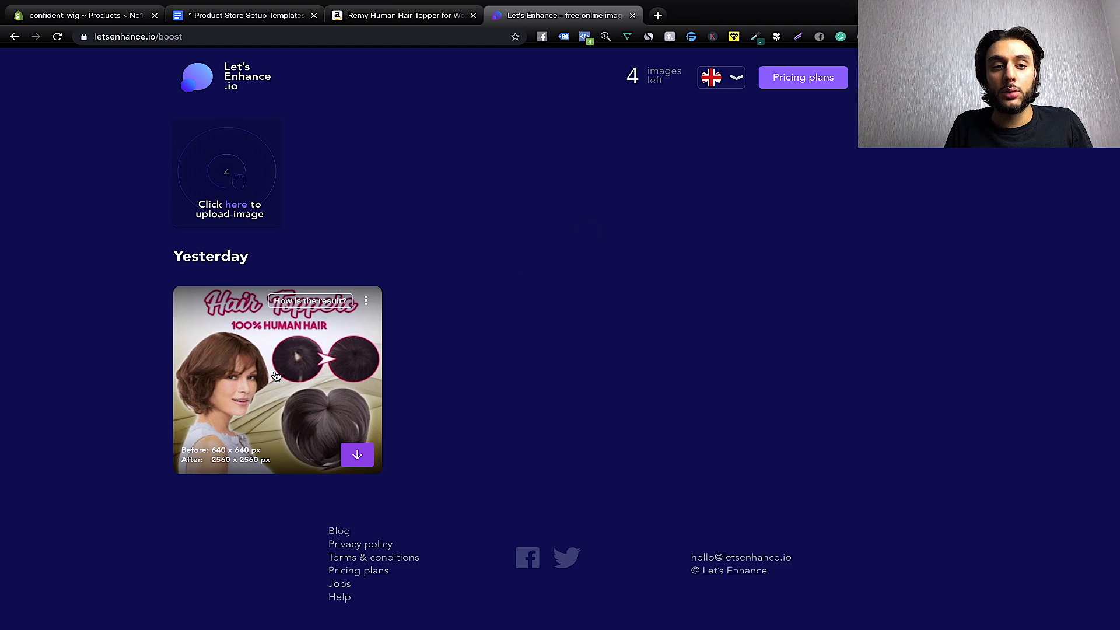
pyautogui.click(215, 192)
pyautogui.click(465, 84)
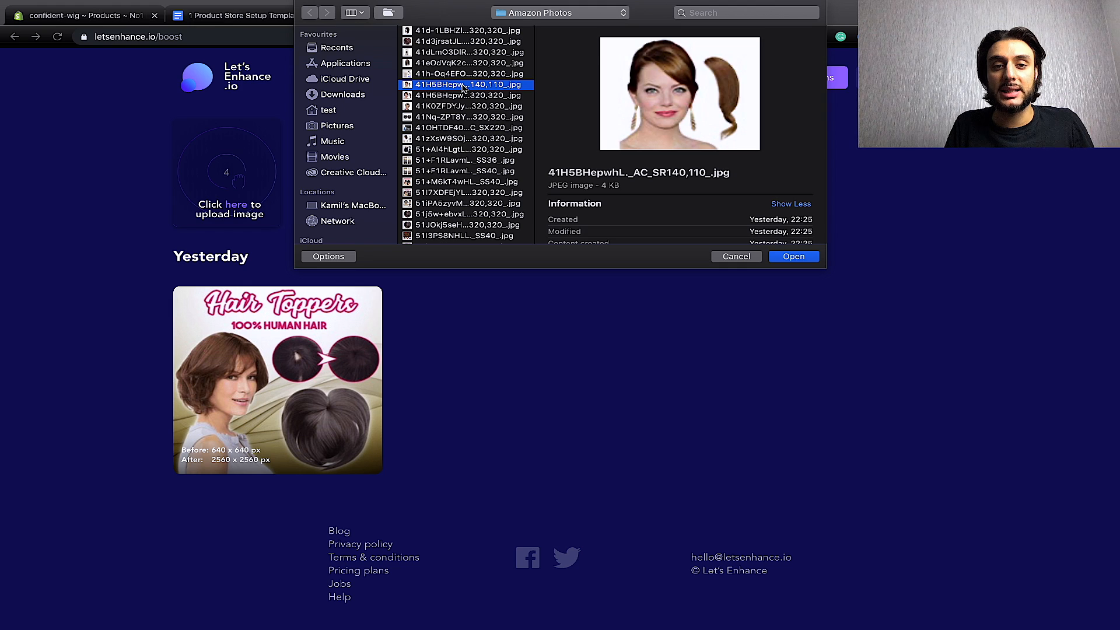
pyautogui.click(794, 257)
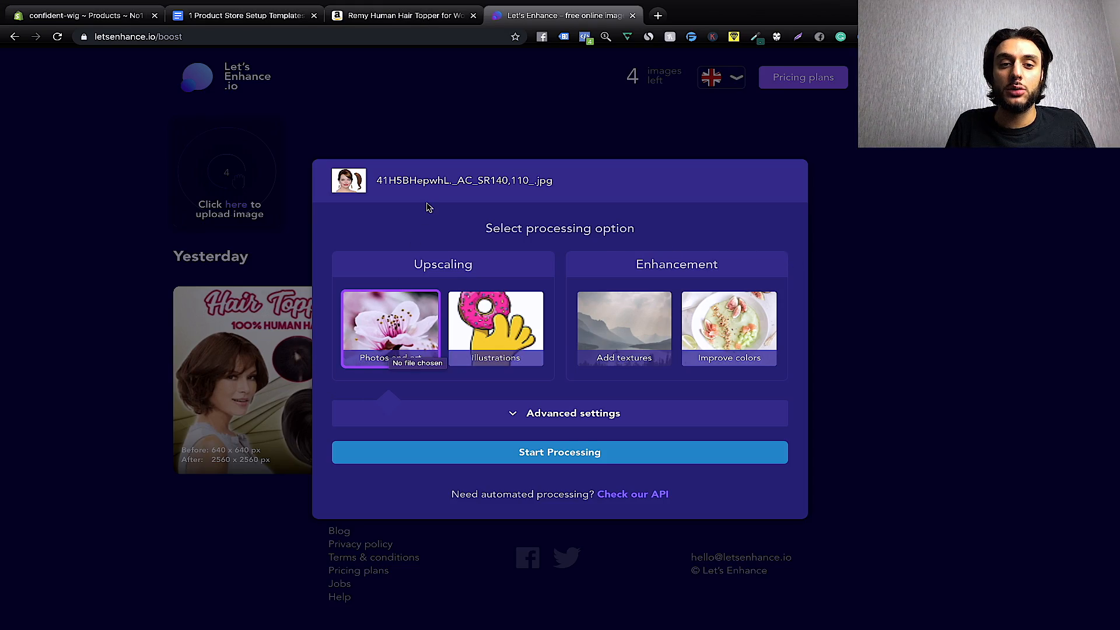
pyautogui.click(903, 270)
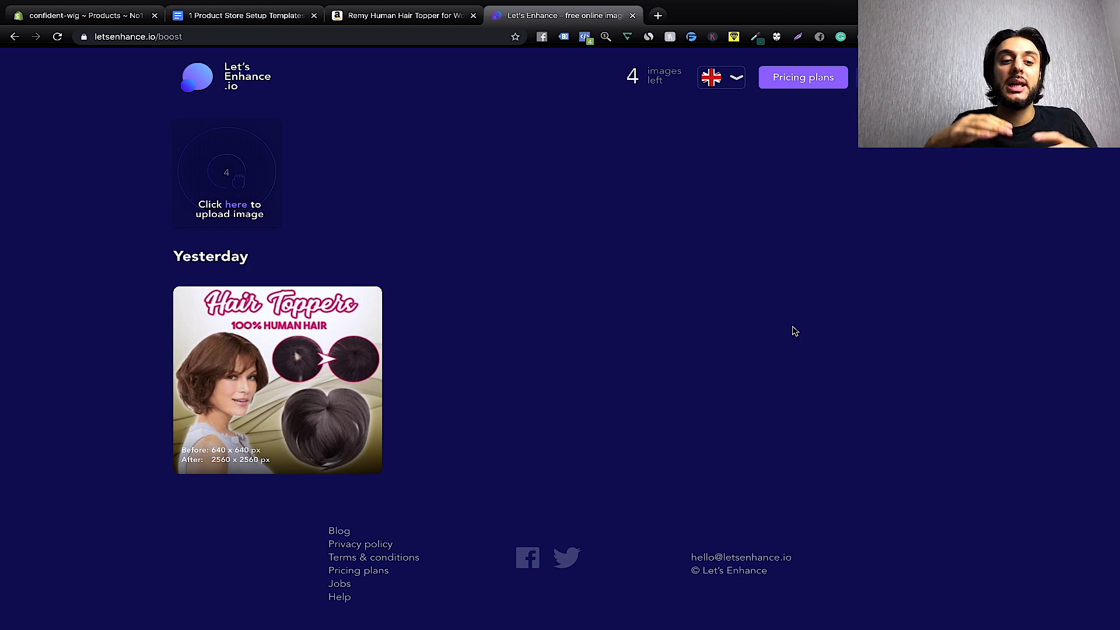
pyautogui.moveTo(225, 464)
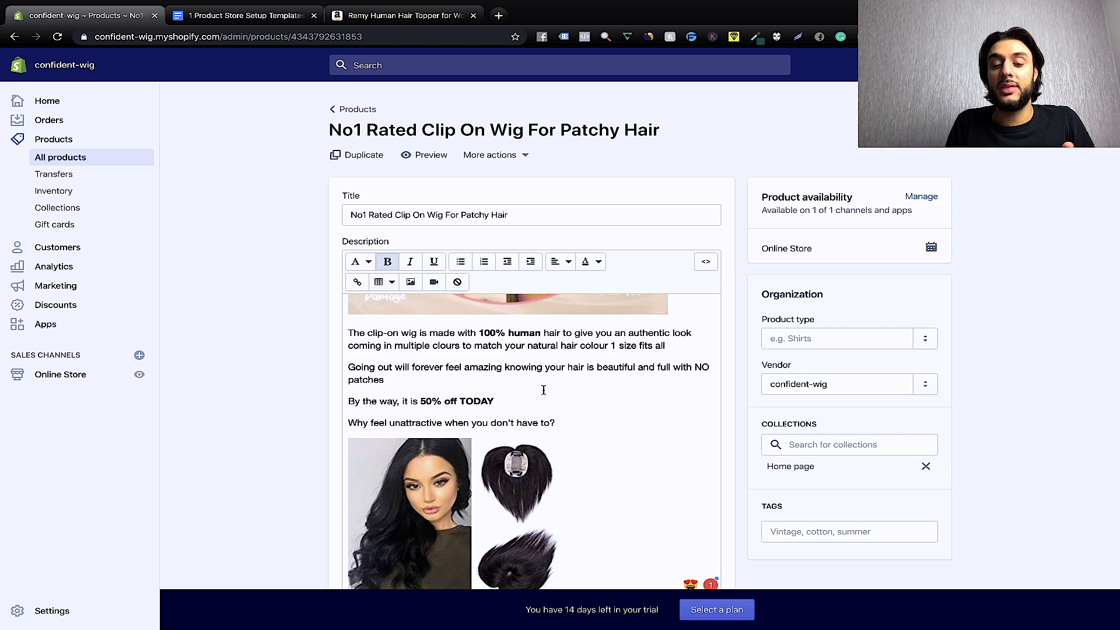
# Examine the bold "100% human" wording in the description's paragraph about what the clip-on wig is made of.
pyautogui.doubleClick(488, 332)
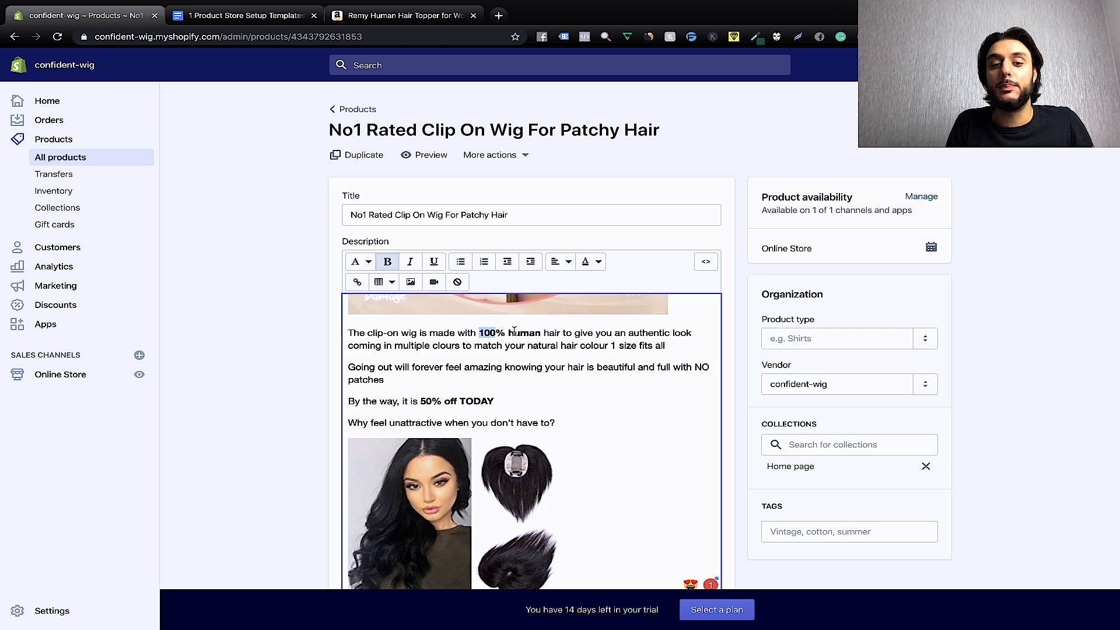
pyautogui.moveTo(514, 331); pyautogui.dragTo(541, 334)
pyautogui.click(553, 336)
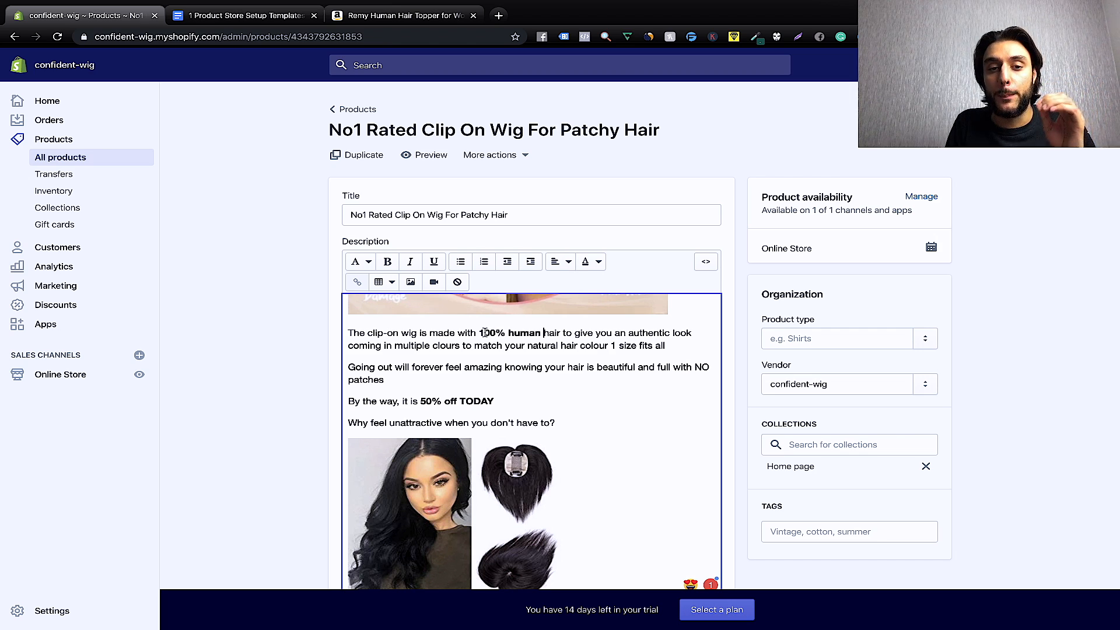
pyautogui.moveTo(479, 332); pyautogui.dragTo(555, 334)
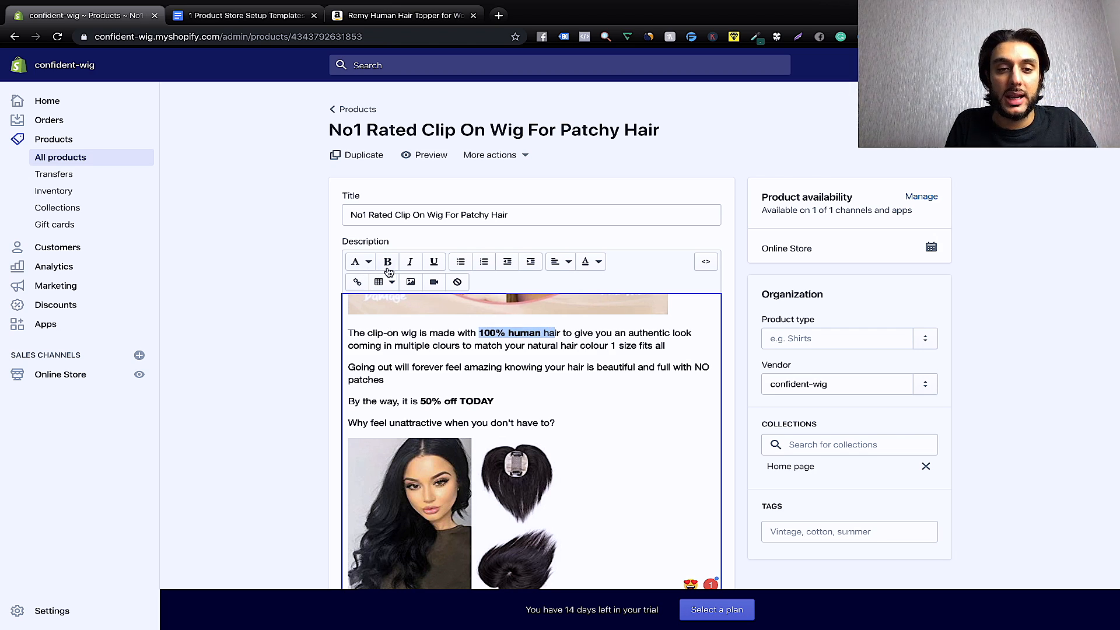
pyautogui.click(387, 356)
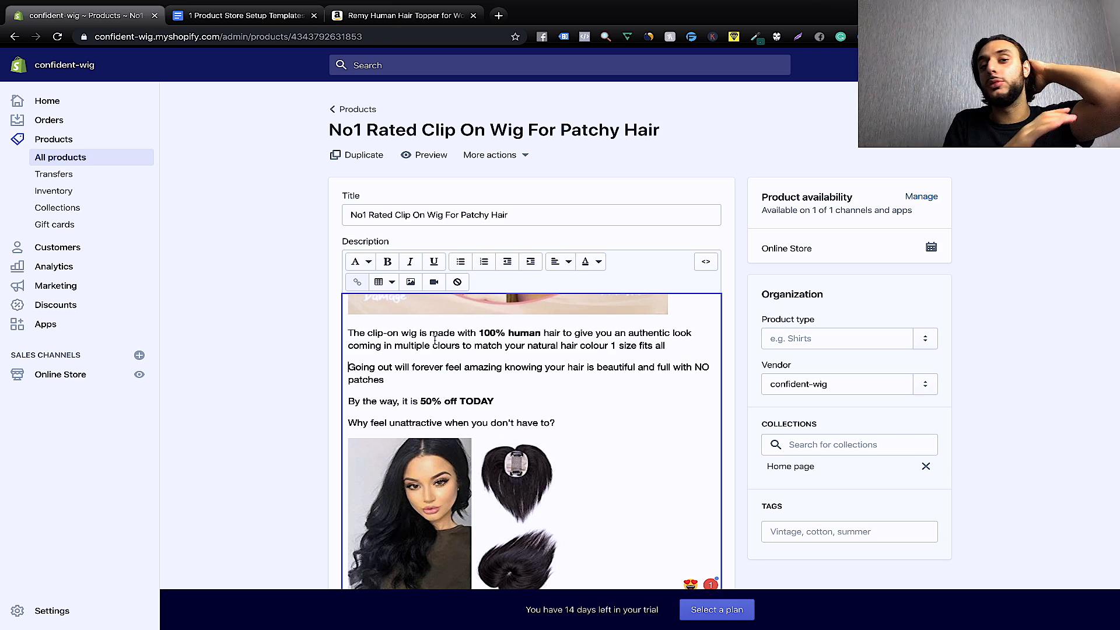
# Examine the description's colour image, 50% off line and the Name, Material, Colour and Length specifications.
pyautogui.scroll(-2, 633, 444)
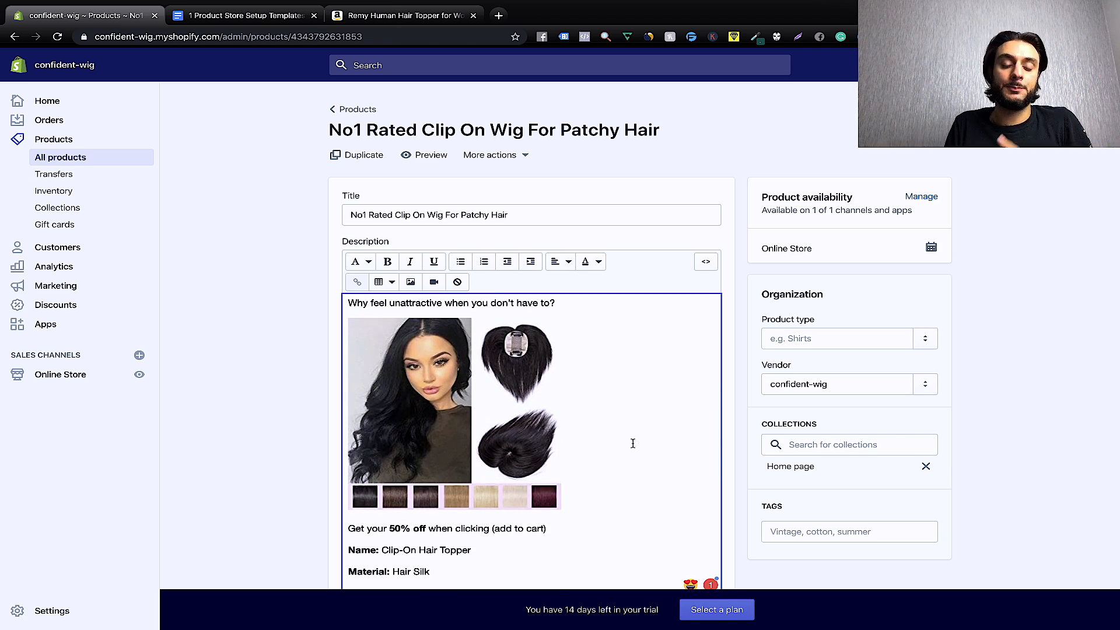
pyautogui.scroll(-1, 633, 443)
pyautogui.scroll(-3, 633, 444)
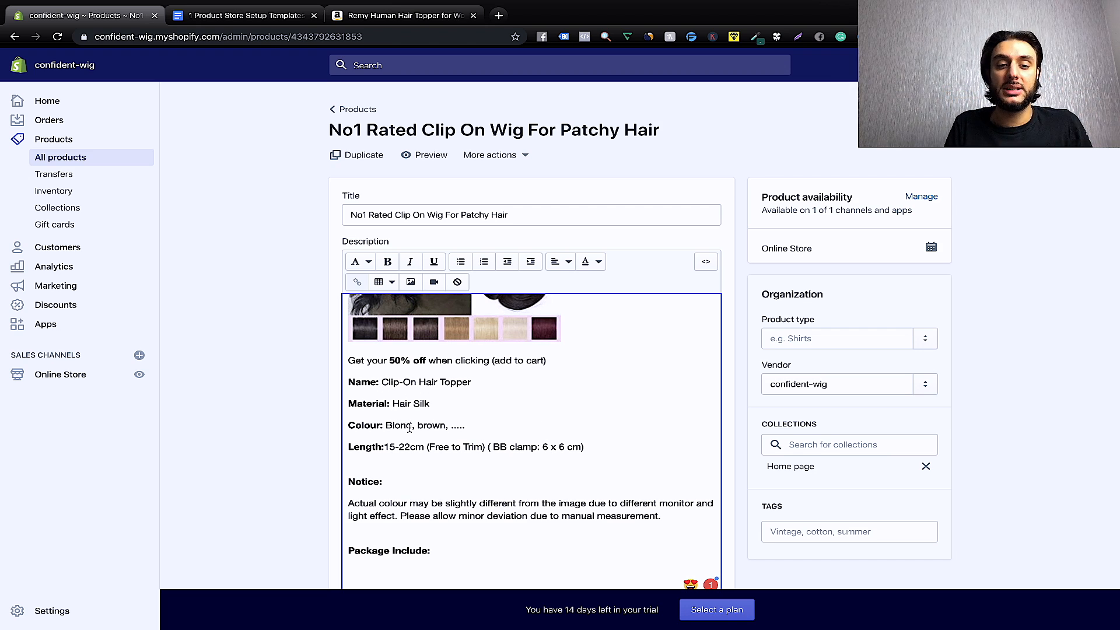
pyautogui.scroll(-1, 409, 428)
pyautogui.moveTo(349, 363); pyautogui.dragTo(379, 363)
pyautogui.click(379, 362)
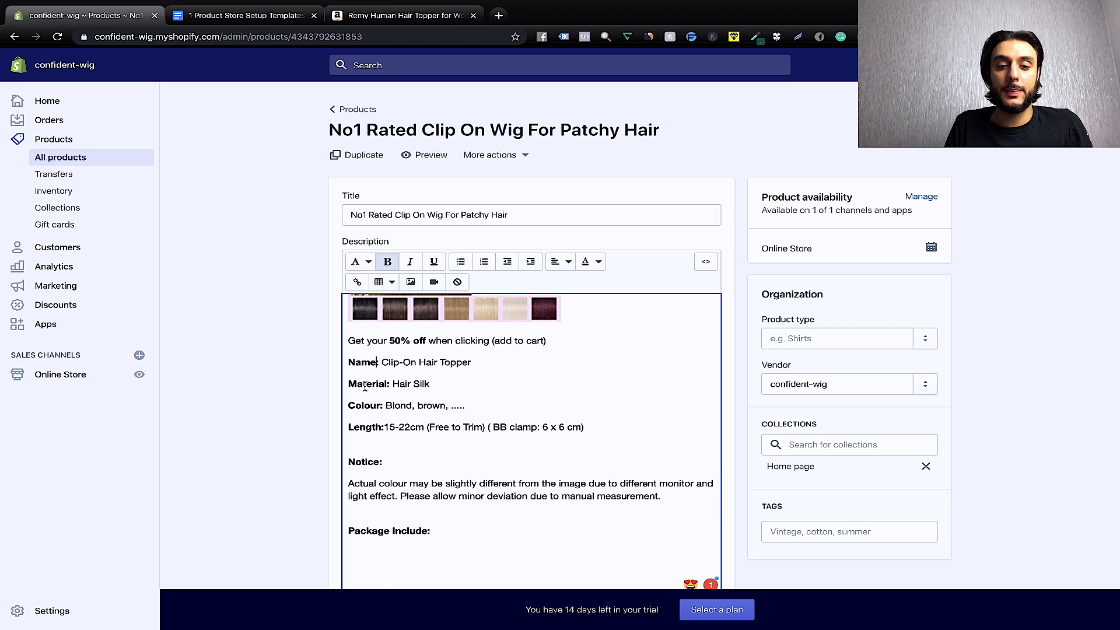
pyautogui.click(393, 383)
pyautogui.click(385, 406)
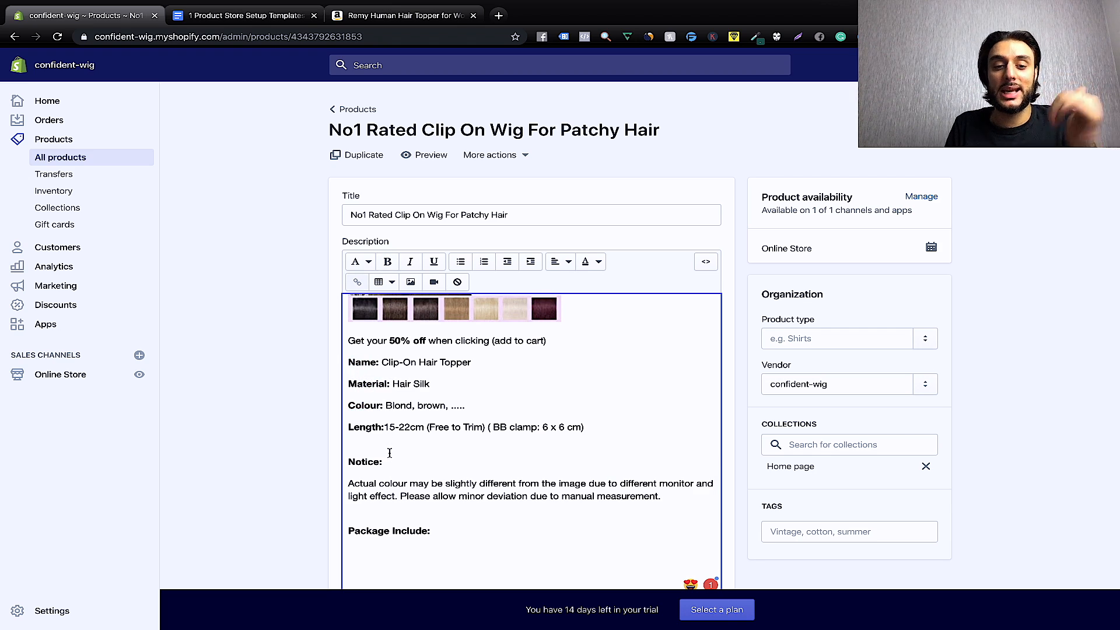
# Examine the rest of the description: the Notice, Package Include, FAQ and Facebook disclaimer sections.
pyautogui.scroll(-1, 382, 461)
pyautogui.moveTo(350, 407); pyautogui.dragTo(390, 407)
pyautogui.click(412, 428)
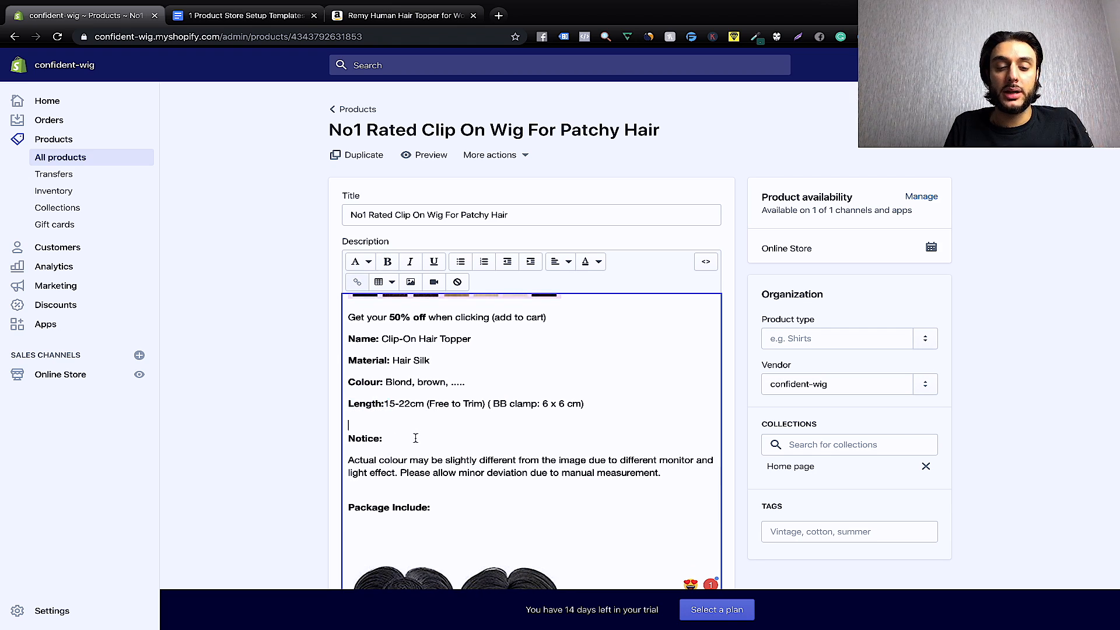
pyautogui.click(350, 438)
pyautogui.scroll(-3, 411, 475)
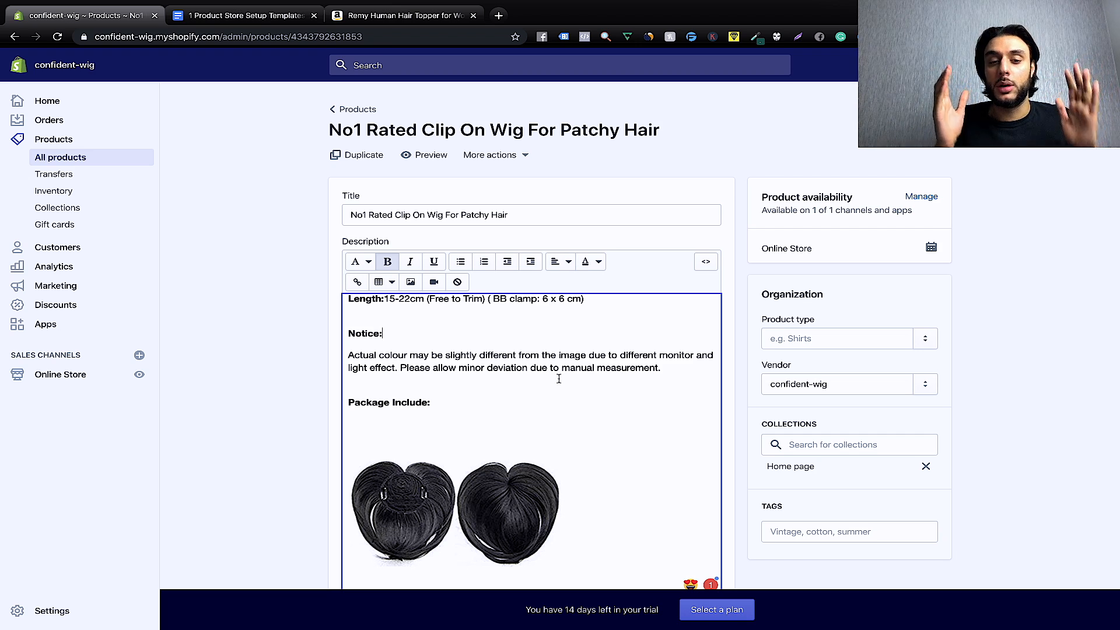
pyautogui.scroll(-2, 558, 377)
pyautogui.scroll(-5, 395, 336)
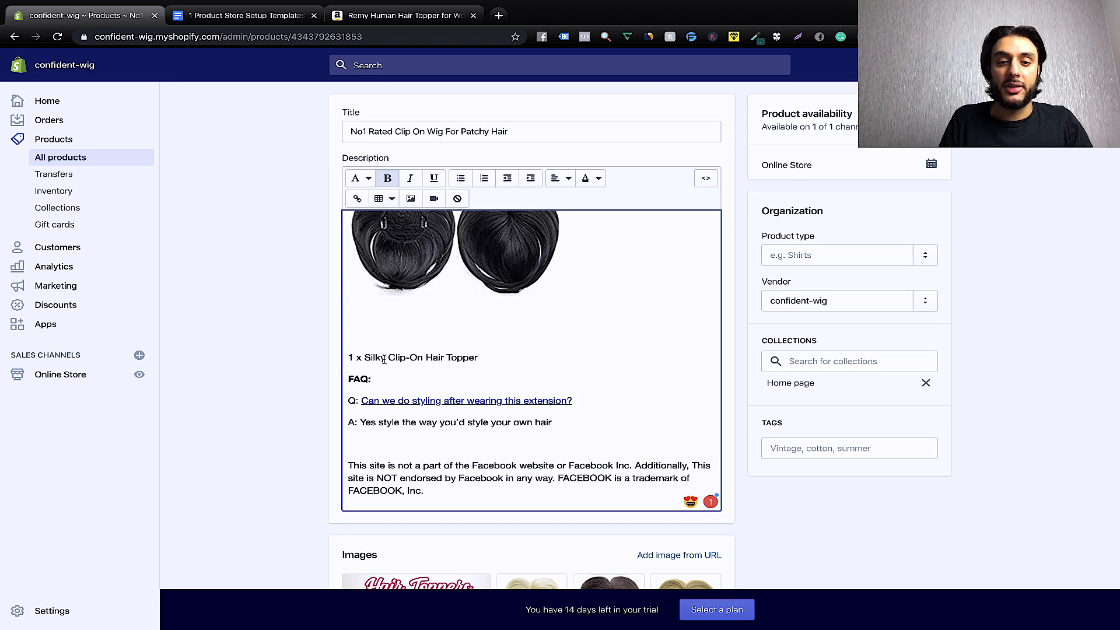
pyautogui.scroll(-1, 357, 347)
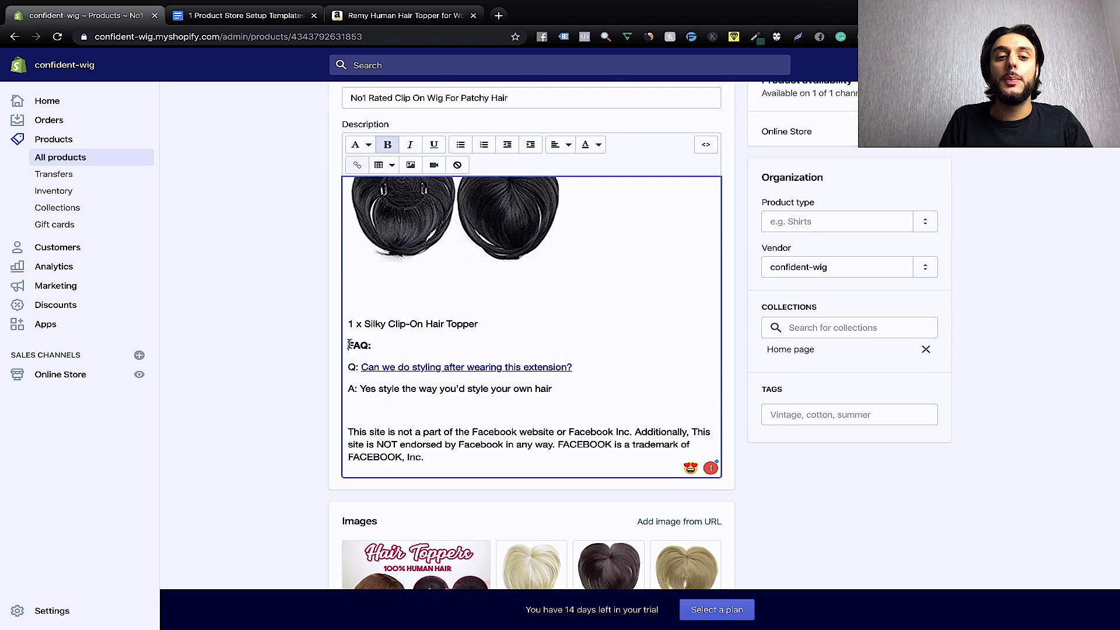
pyautogui.click(388, 345)
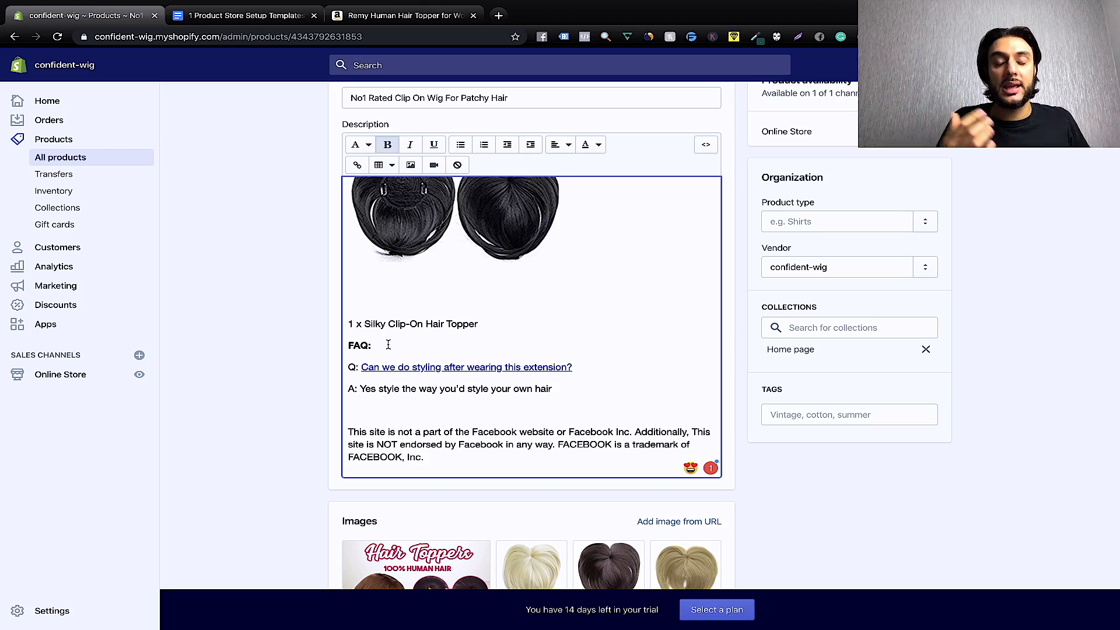
# Switch to the Amazon hair topper listing and examine its customer questions, answers and reviews for FAQ material.
pyautogui.hotkey('ctrl', '3')
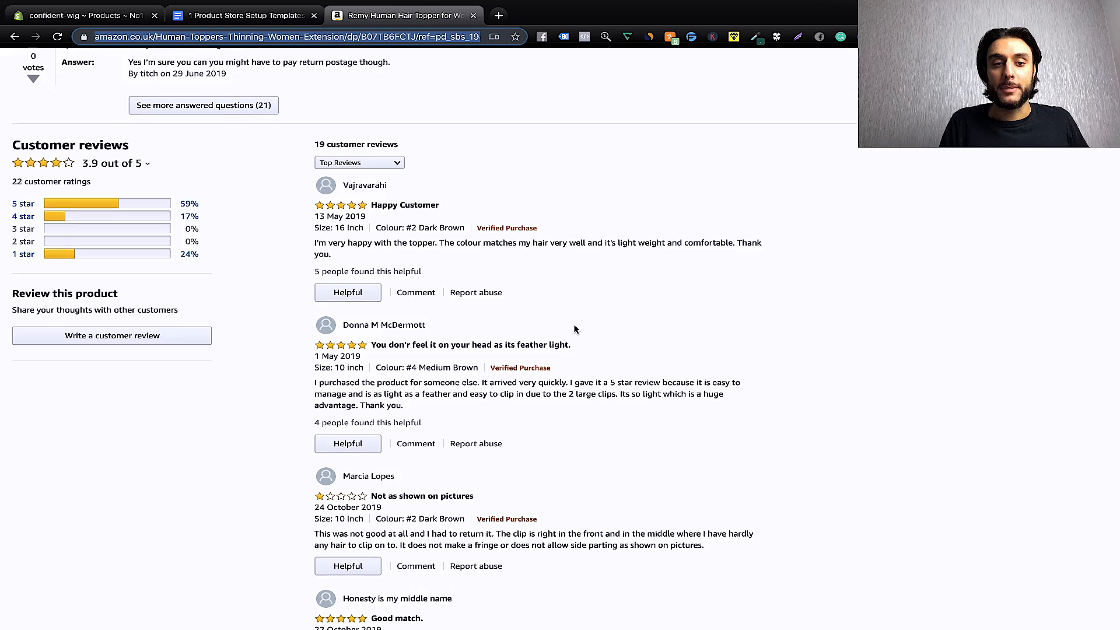
pyautogui.scroll(15, 573, 323)
pyautogui.scroll(-15, 574, 329)
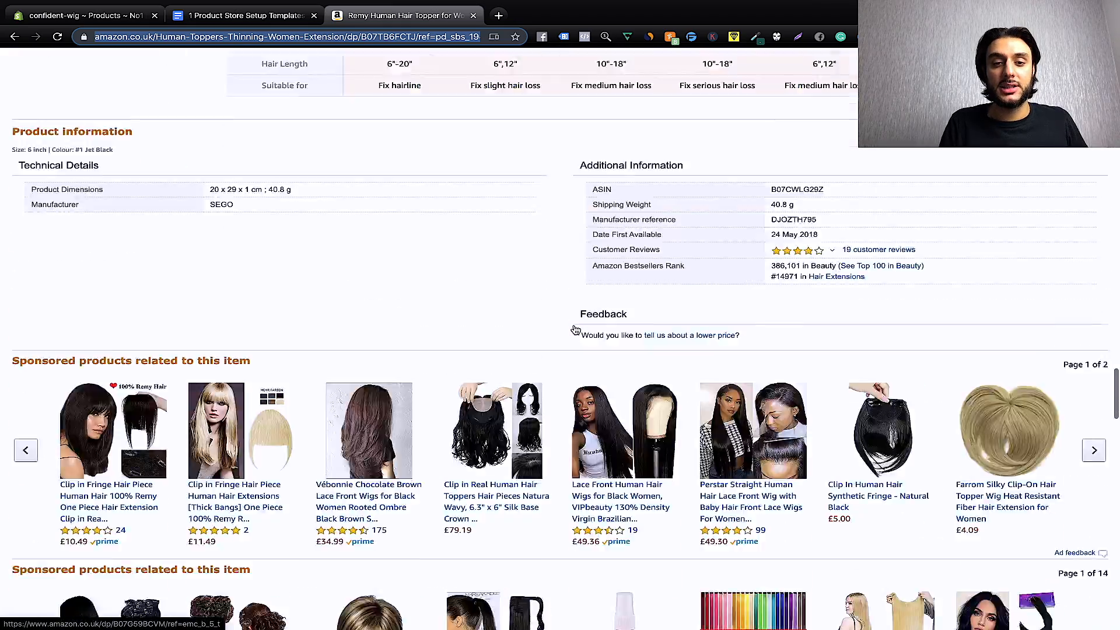
pyautogui.scroll(15, 574, 329)
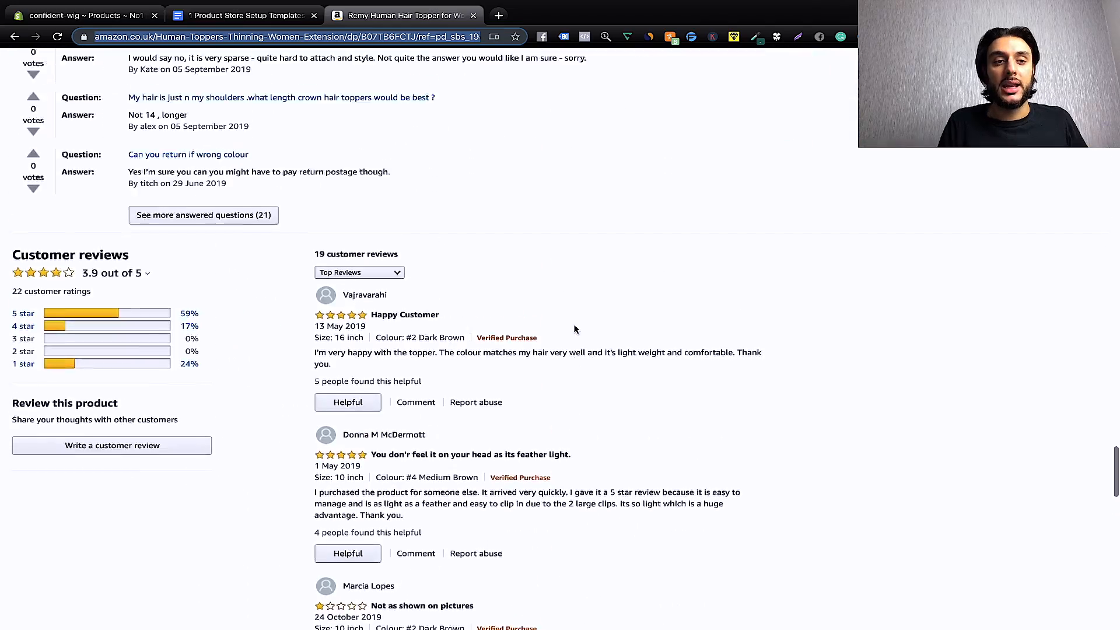
pyautogui.scroll(-8, 575, 331)
pyautogui.scroll(-15, 575, 331)
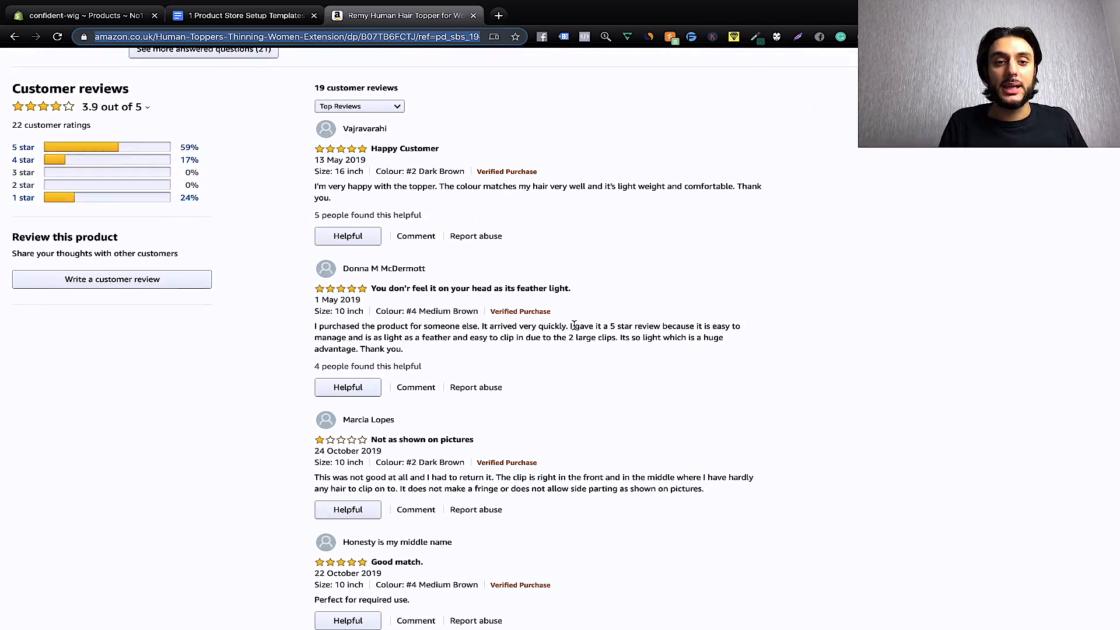
pyautogui.scroll(8, 574, 328)
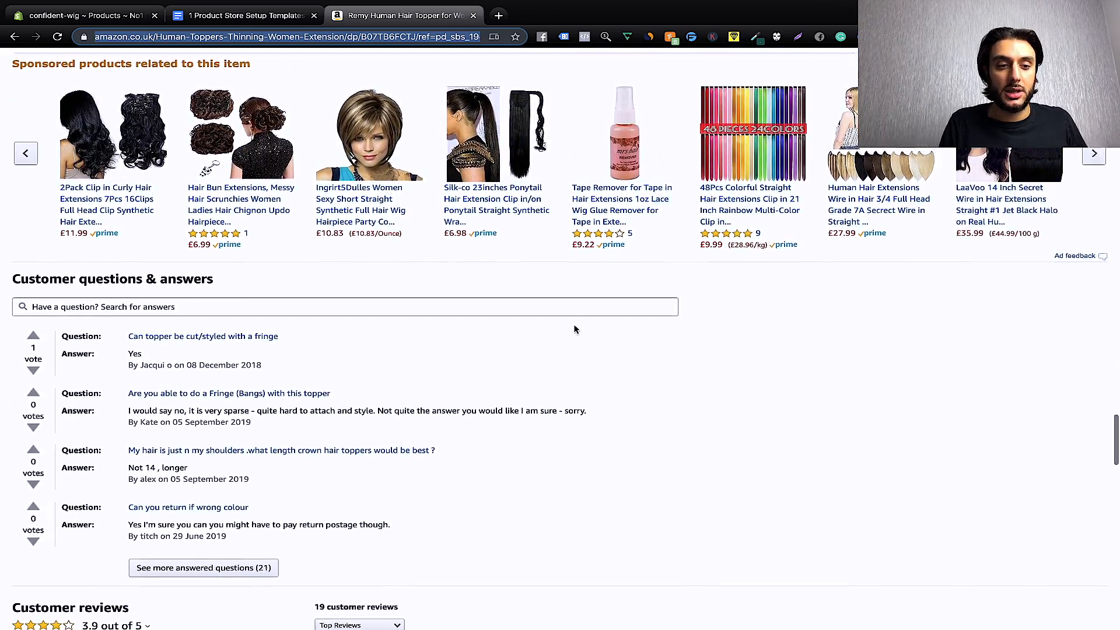
pyautogui.scroll(-1, 574, 329)
pyautogui.scroll(-1, 444, 409)
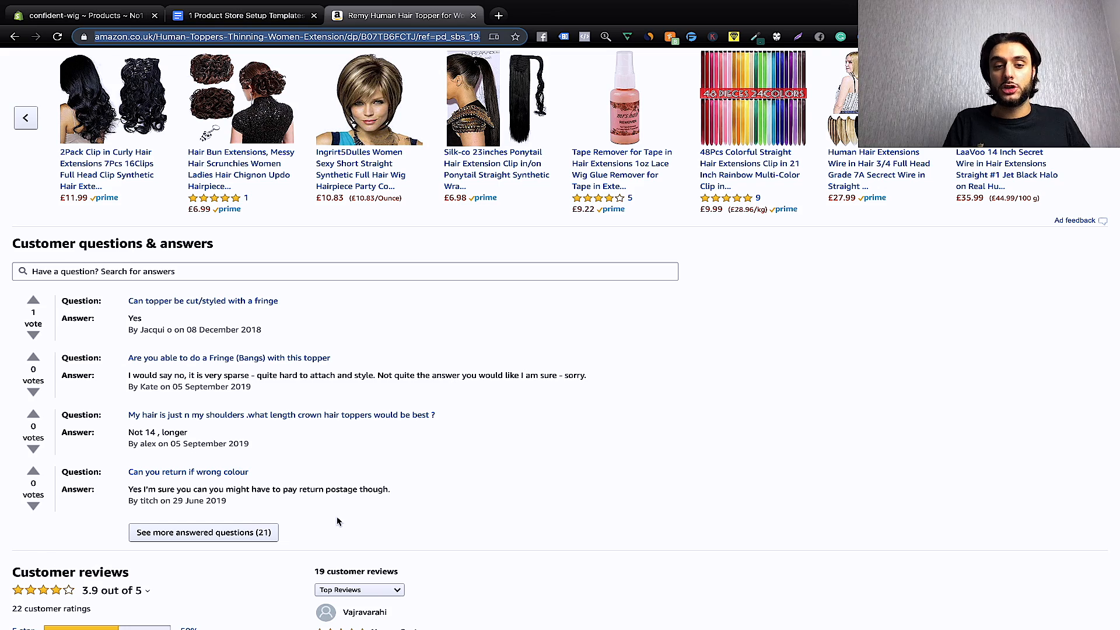
pyautogui.scroll(-8, 339, 521)
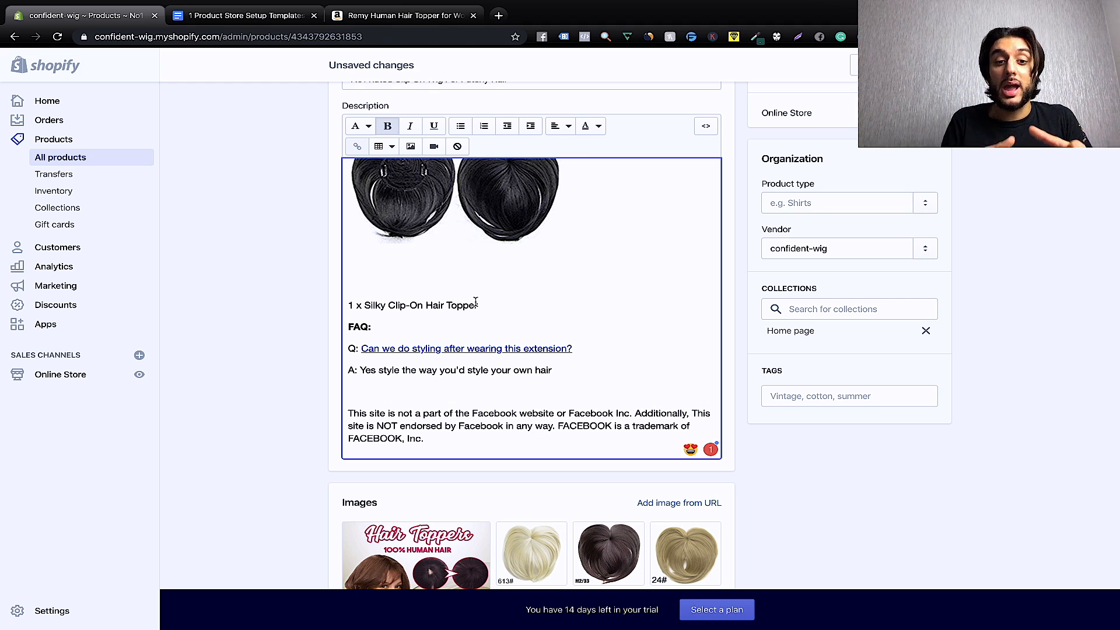
# Read through the 1 Product Store Setup Templates 2020 document, from the product title and description to the store page templates.
pyautogui.hotkey('ctrl', 'Tab')
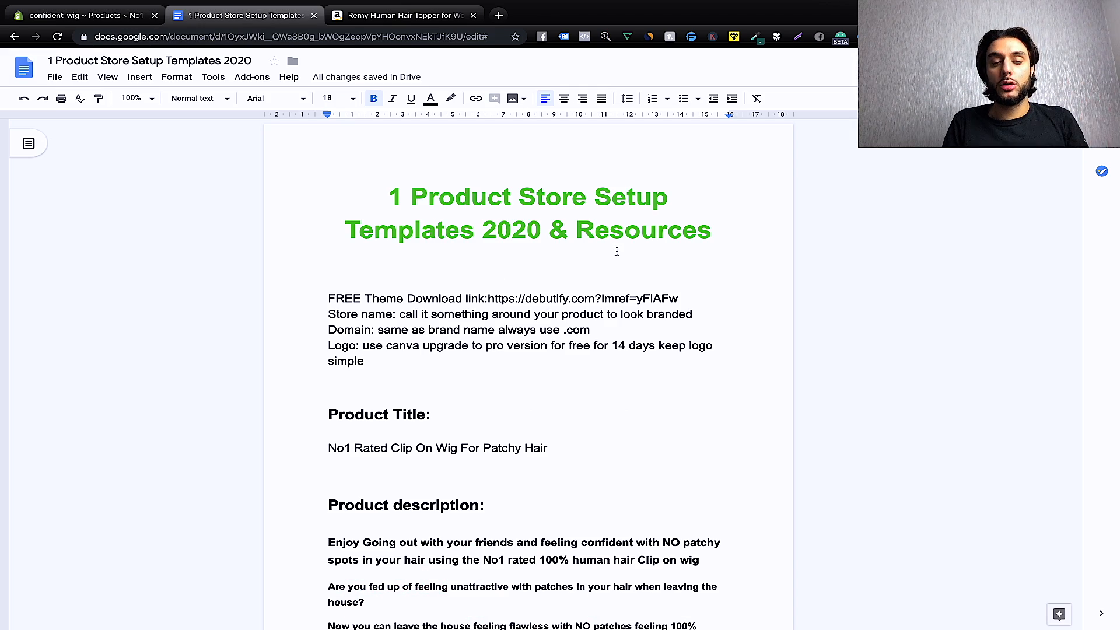
pyautogui.scroll(-2, 618, 325)
pyautogui.scroll(-5, 618, 325)
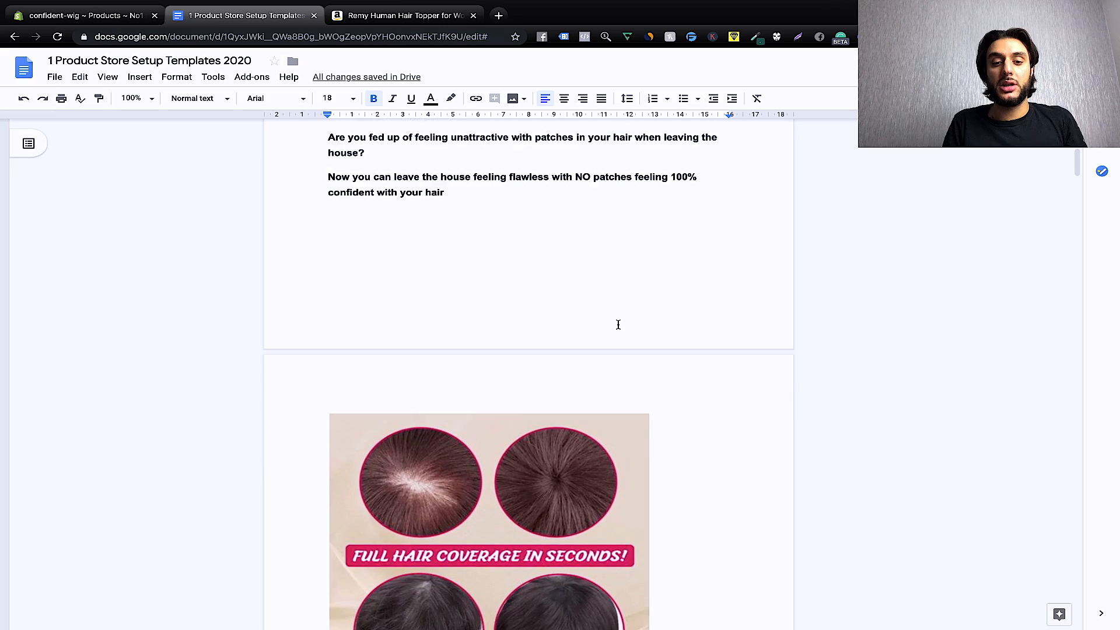
pyautogui.scroll(7, 618, 325)
pyautogui.scroll(-8, 619, 325)
pyautogui.scroll(-20, 618, 324)
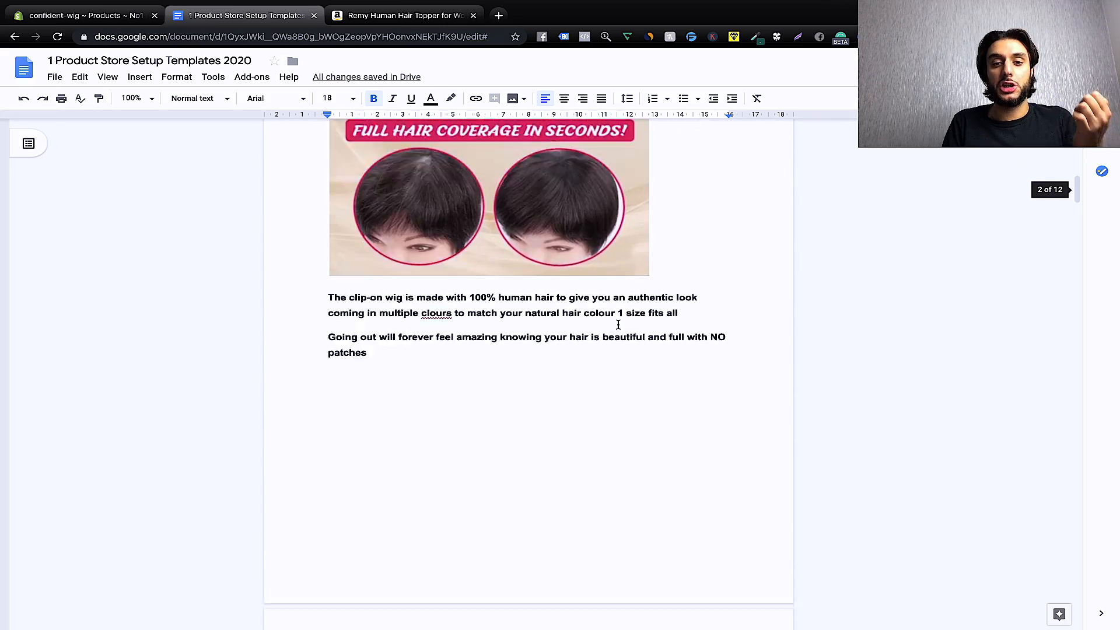
pyautogui.scroll(-15, 618, 325)
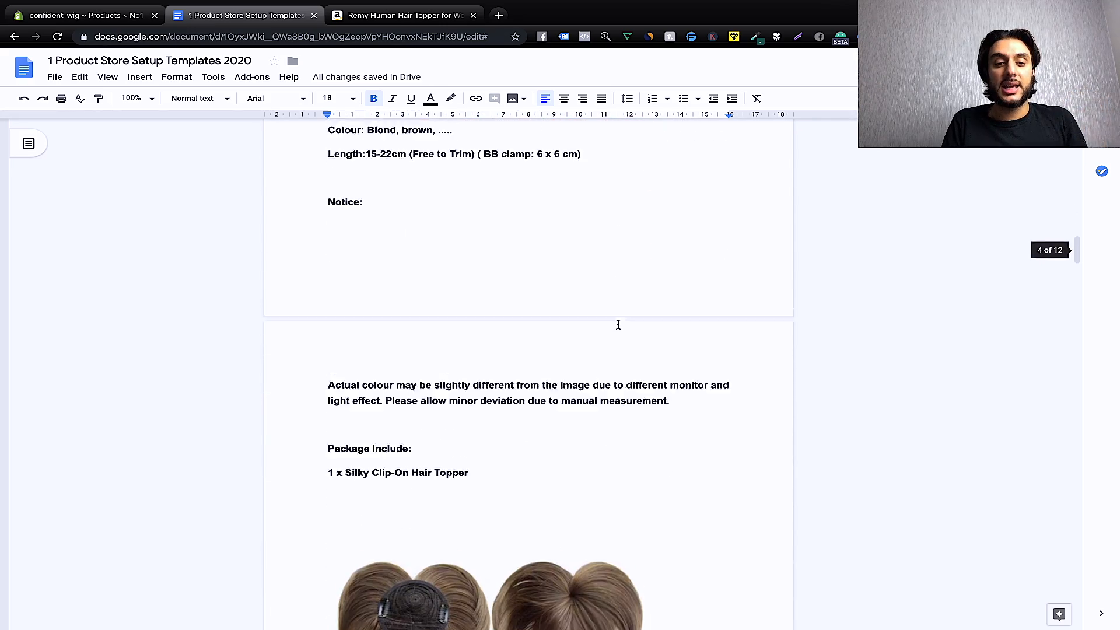
pyautogui.scroll(-9, 618, 318)
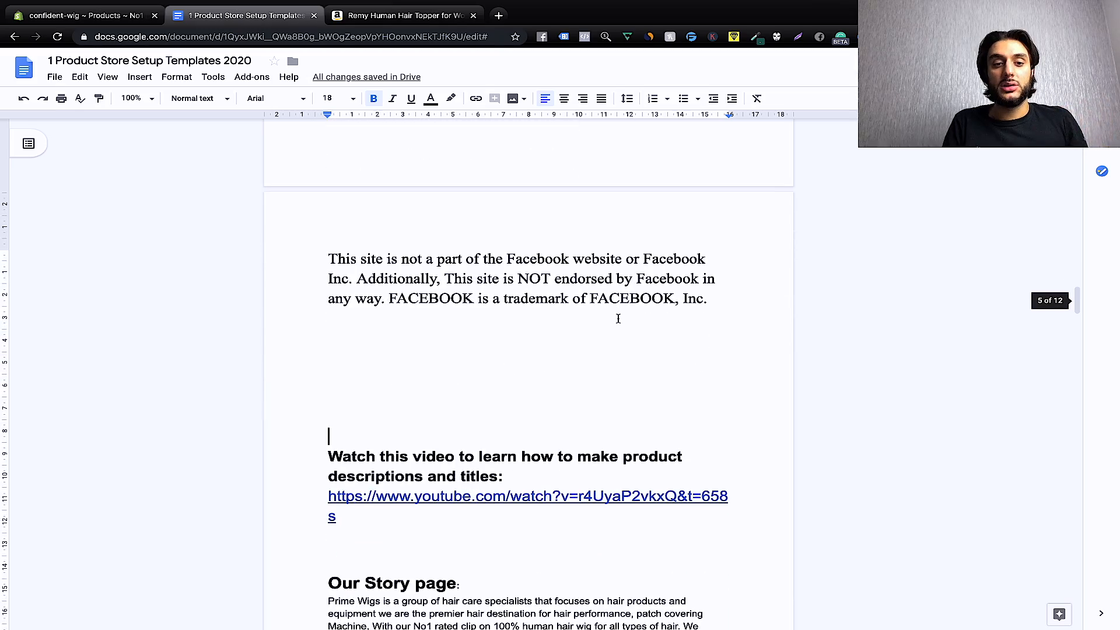
pyautogui.scroll(-3, 619, 318)
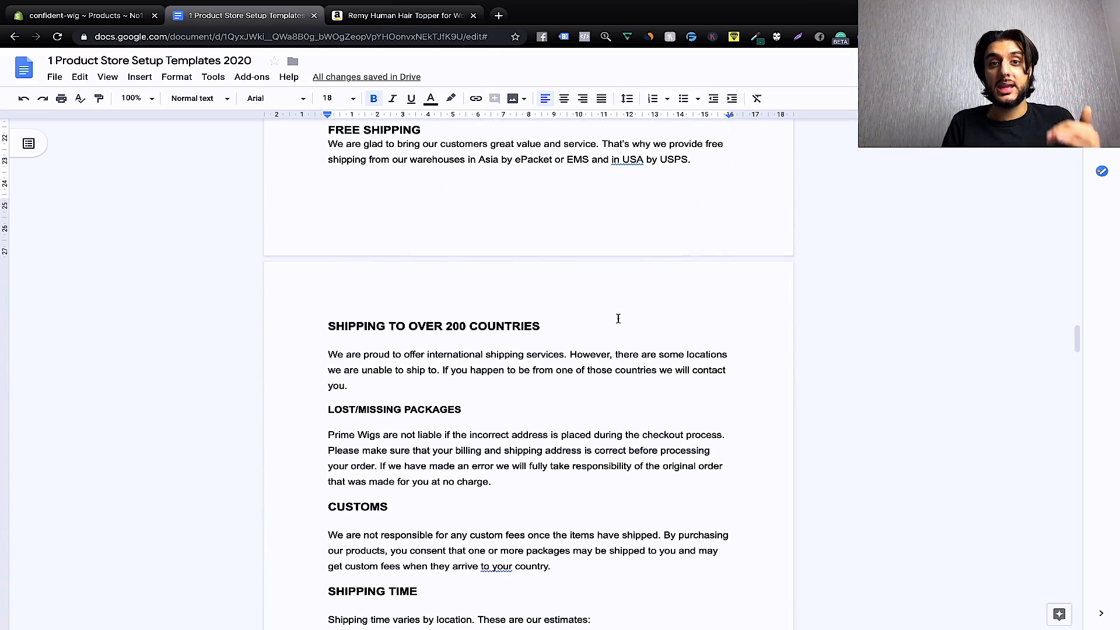
pyautogui.scroll(-20, 619, 318)
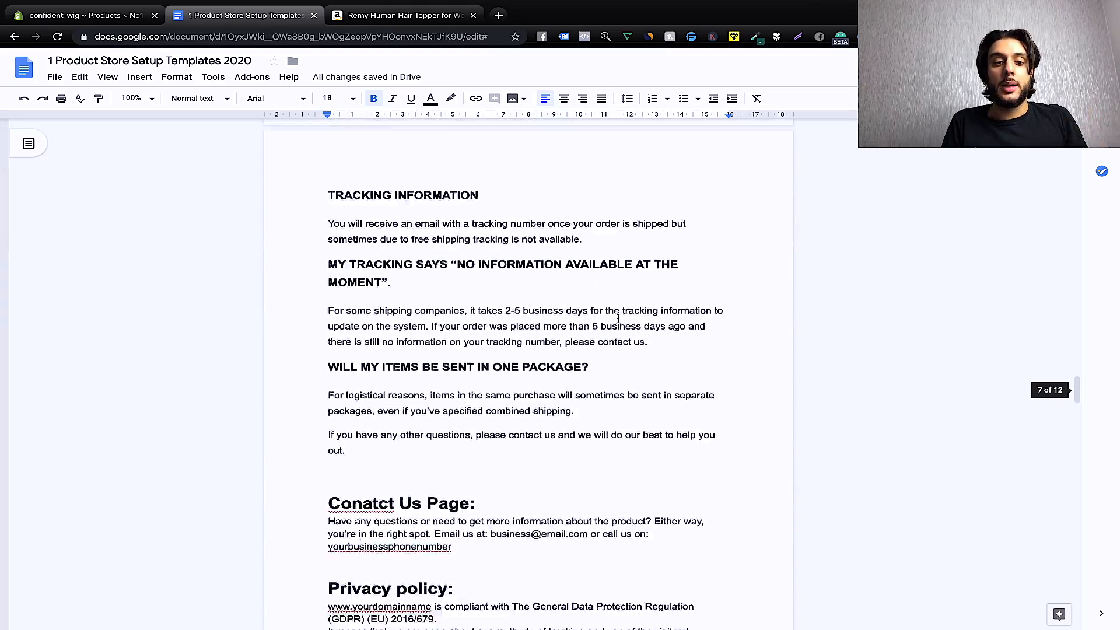
pyautogui.scroll(-20, 618, 317)
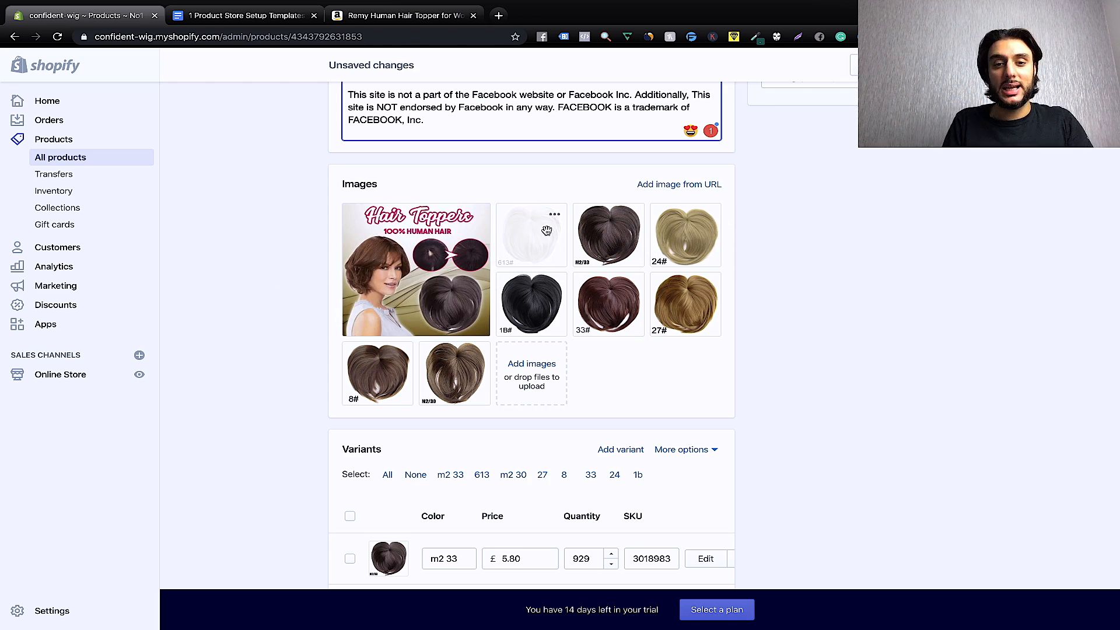
# Delete the product's colour images, starting with the blonde 613# one, and keep only the "Hair Toppers" main image.
pyautogui.click(556, 214)
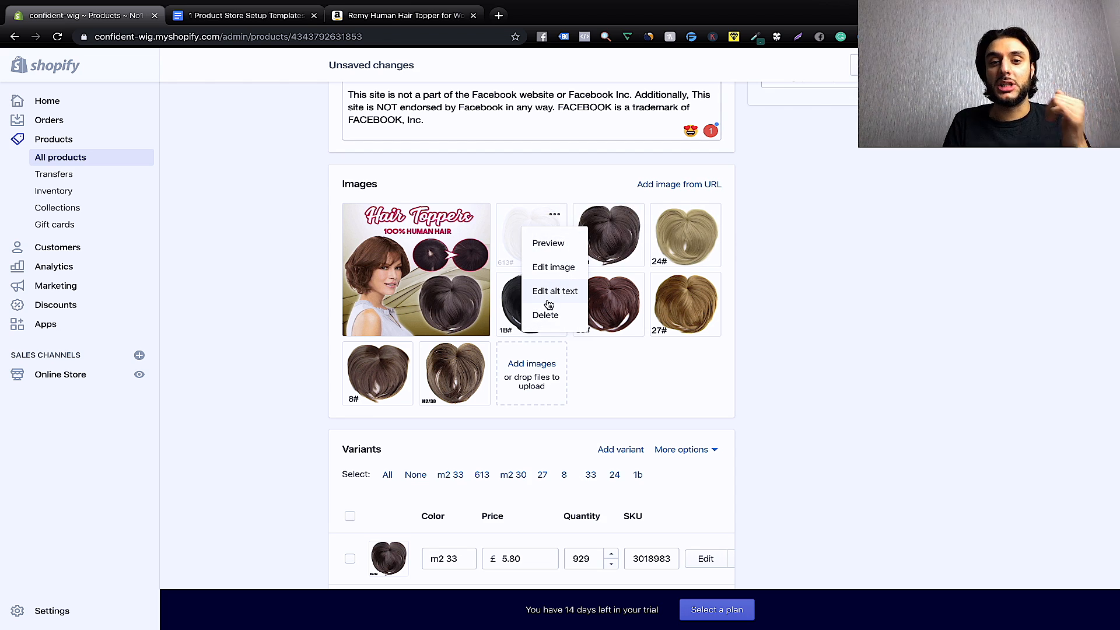
pyautogui.click(804, 293)
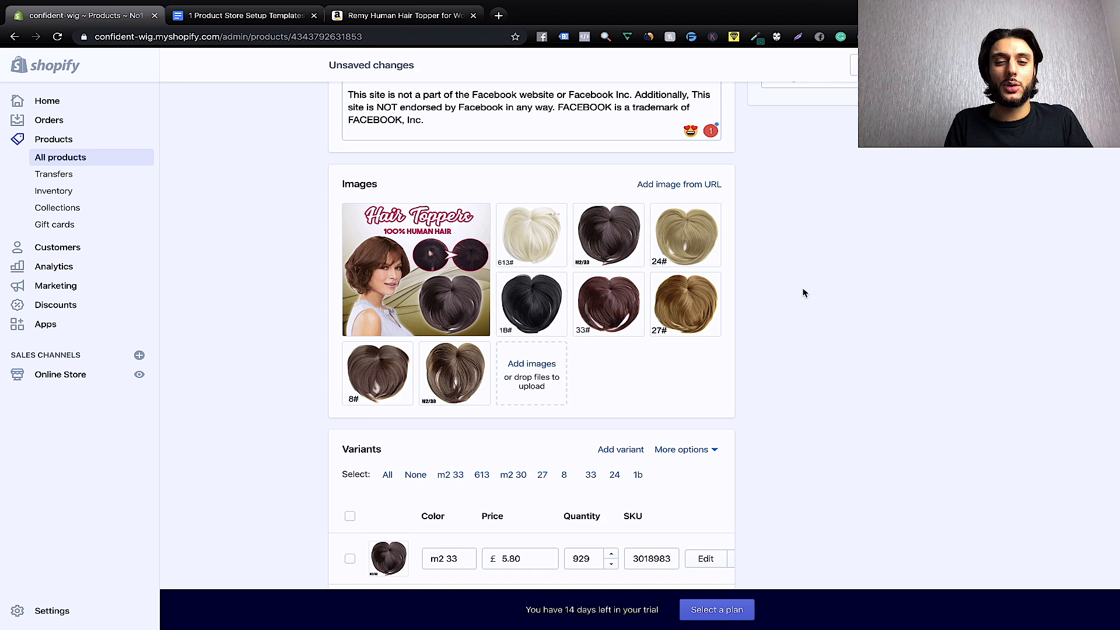
pyautogui.click(555, 215)
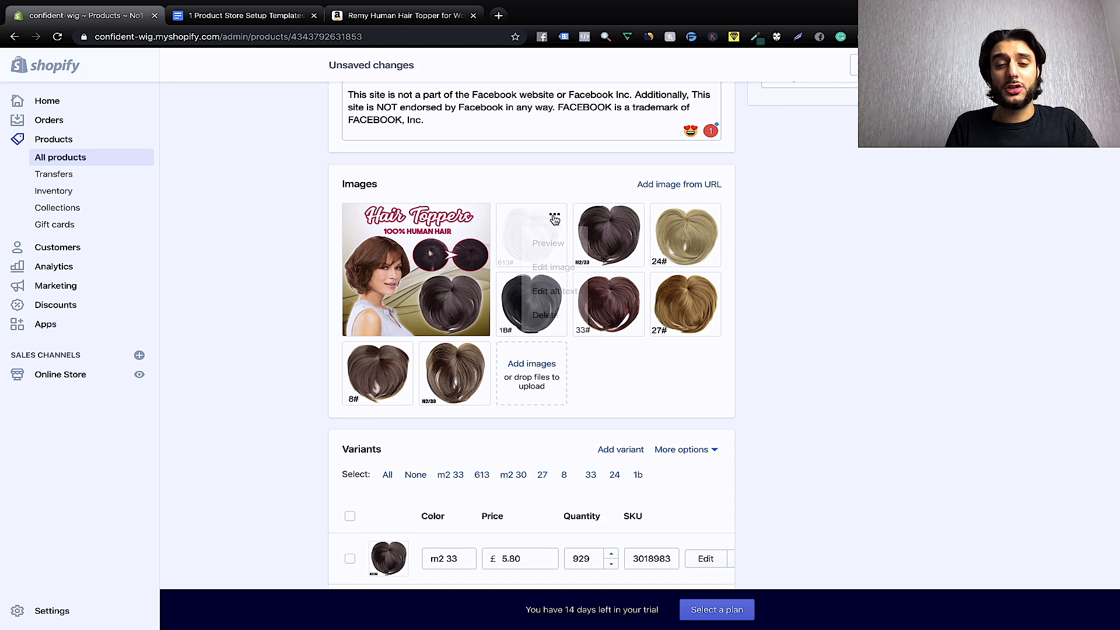
pyautogui.click(546, 316)
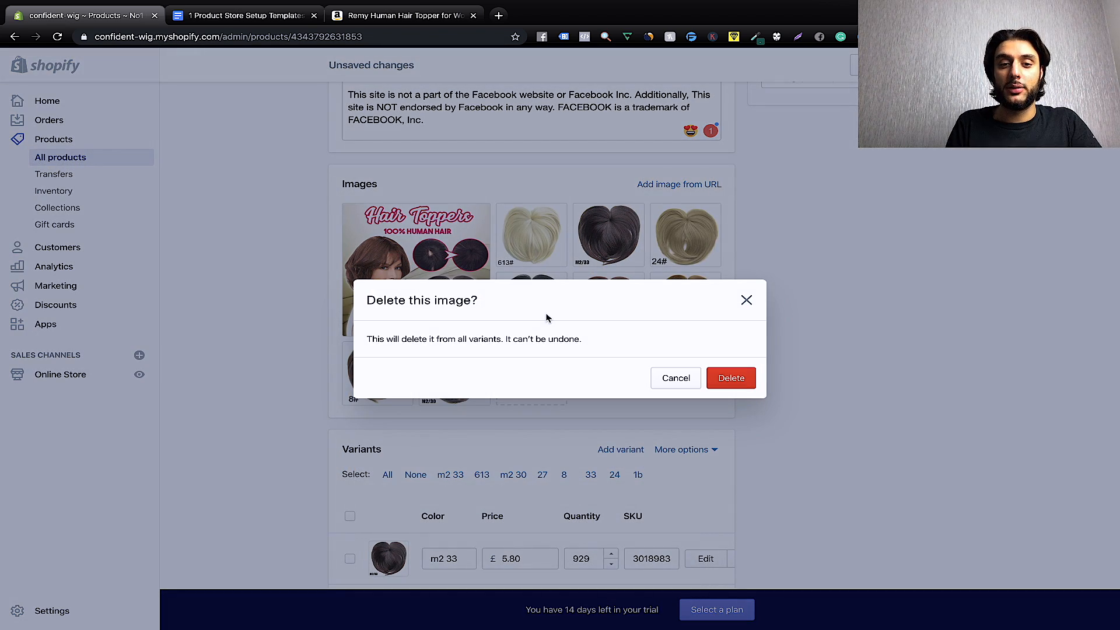
pyautogui.click(726, 377)
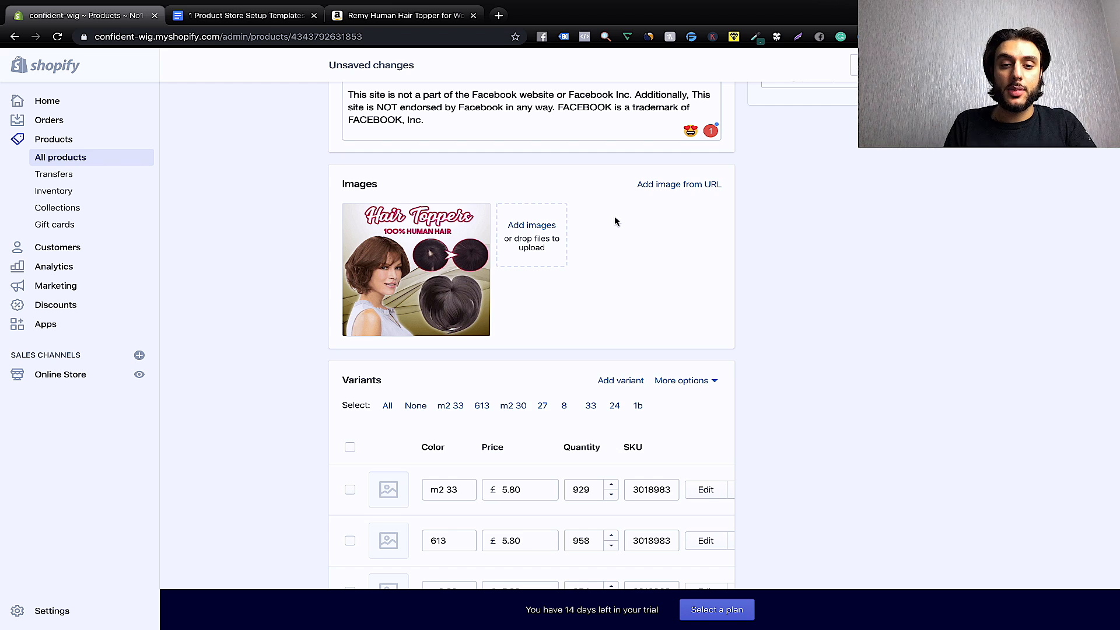
# Open the file picker for adding product images and preview candidate pictures in the Amazon Photos folder.
pyautogui.click(557, 253)
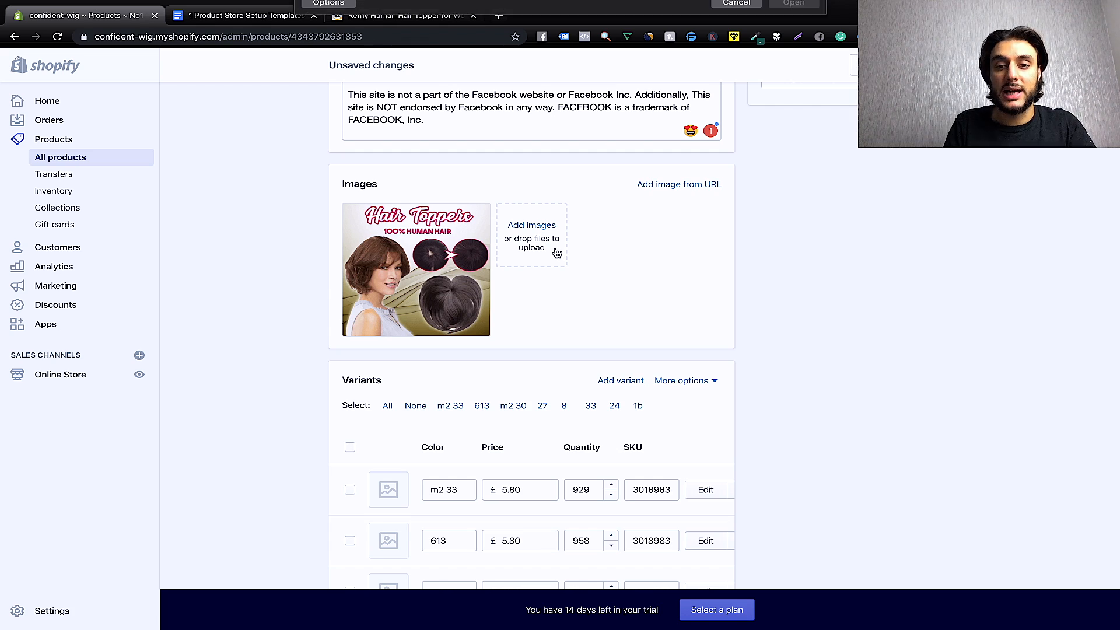
pyautogui.scroll(-5, 441, 76)
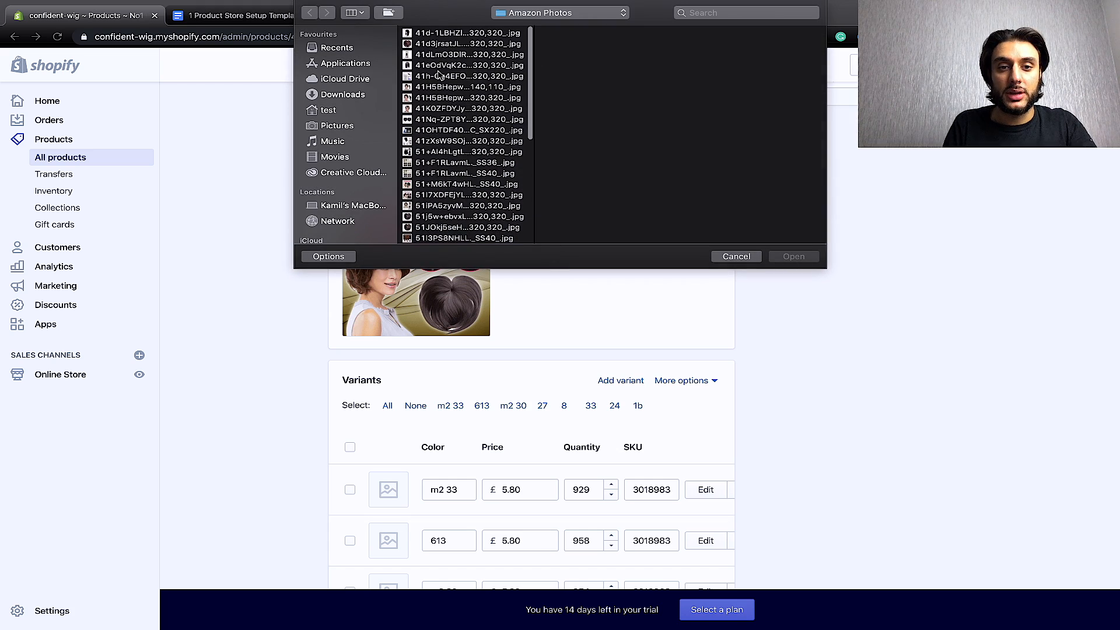
pyautogui.scroll(5, 444, 102)
pyautogui.scroll(-1, 441, 104)
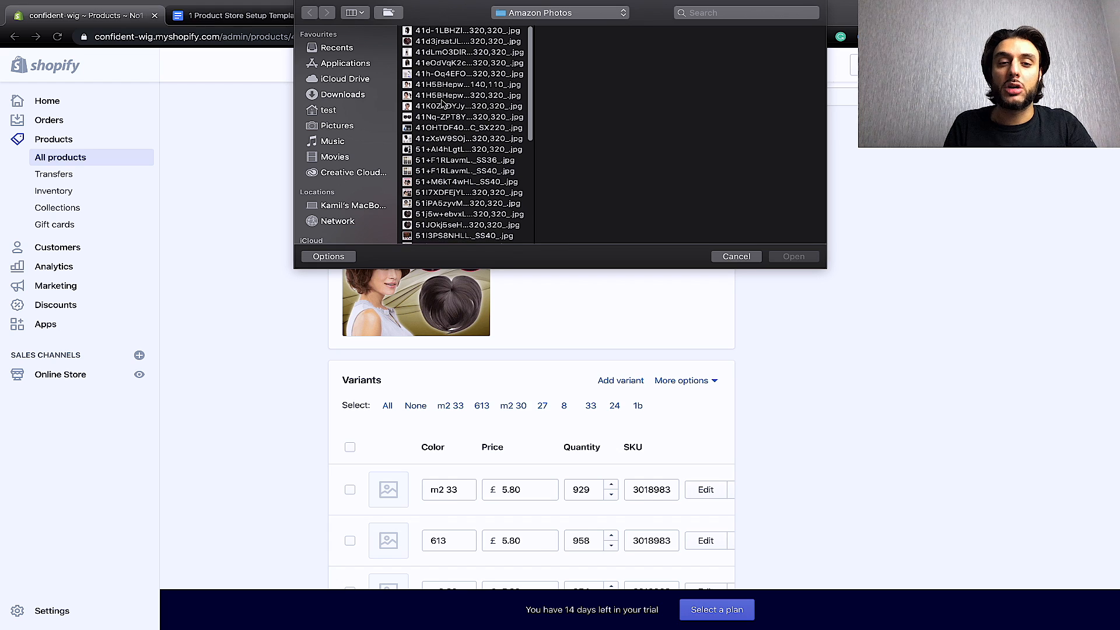
pyautogui.click(437, 63)
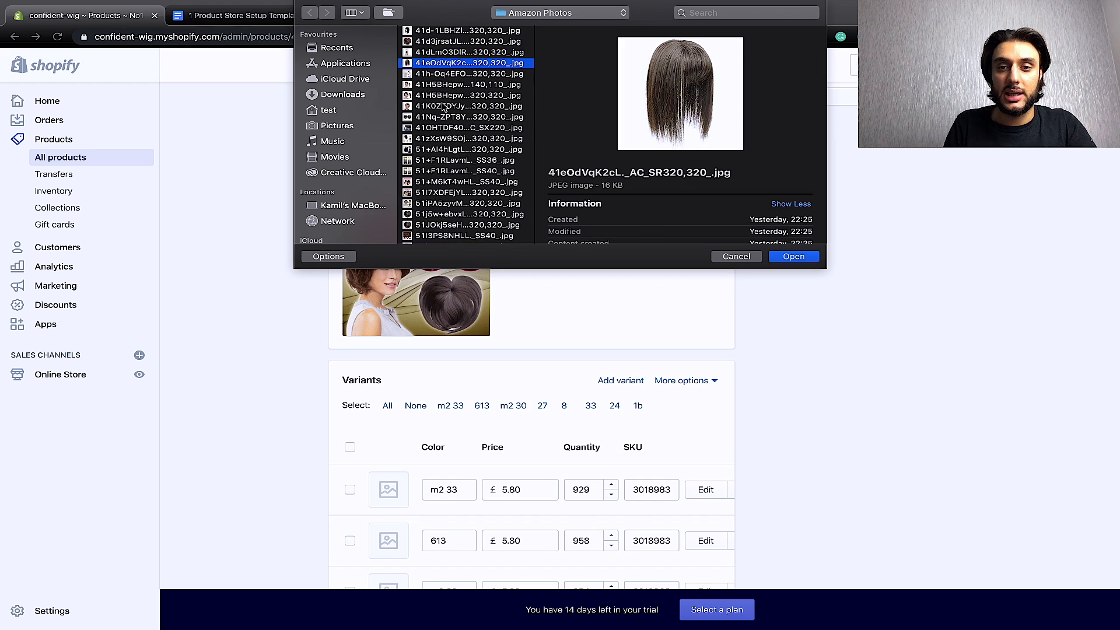
pyautogui.click(460, 138)
pyautogui.scroll(-1, 458, 205)
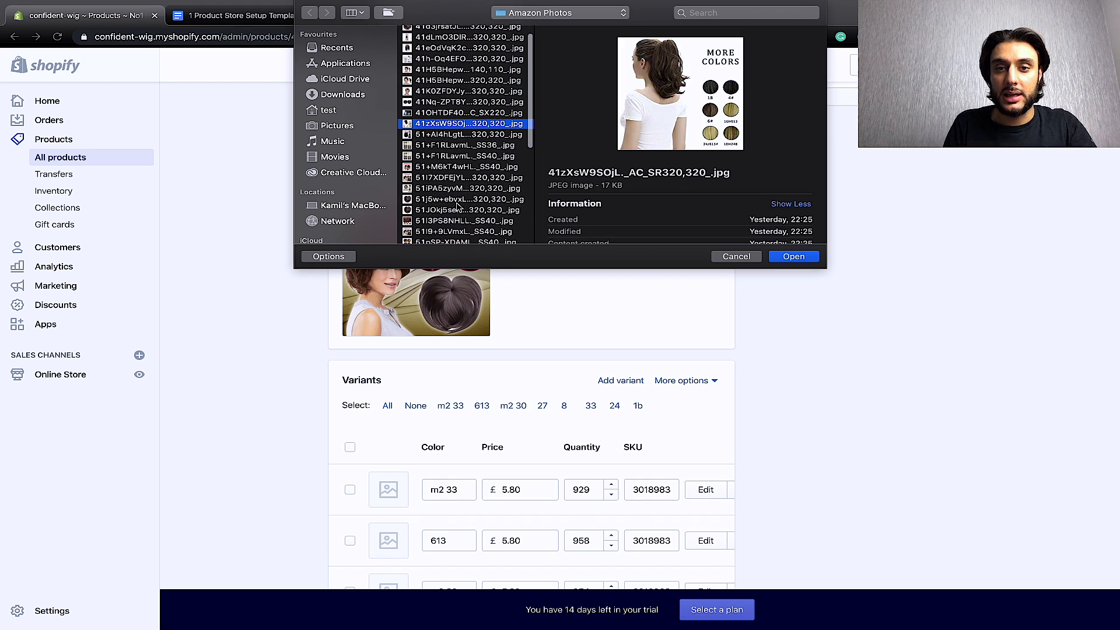
pyautogui.scroll(-6, 458, 205)
pyautogui.click(459, 206)
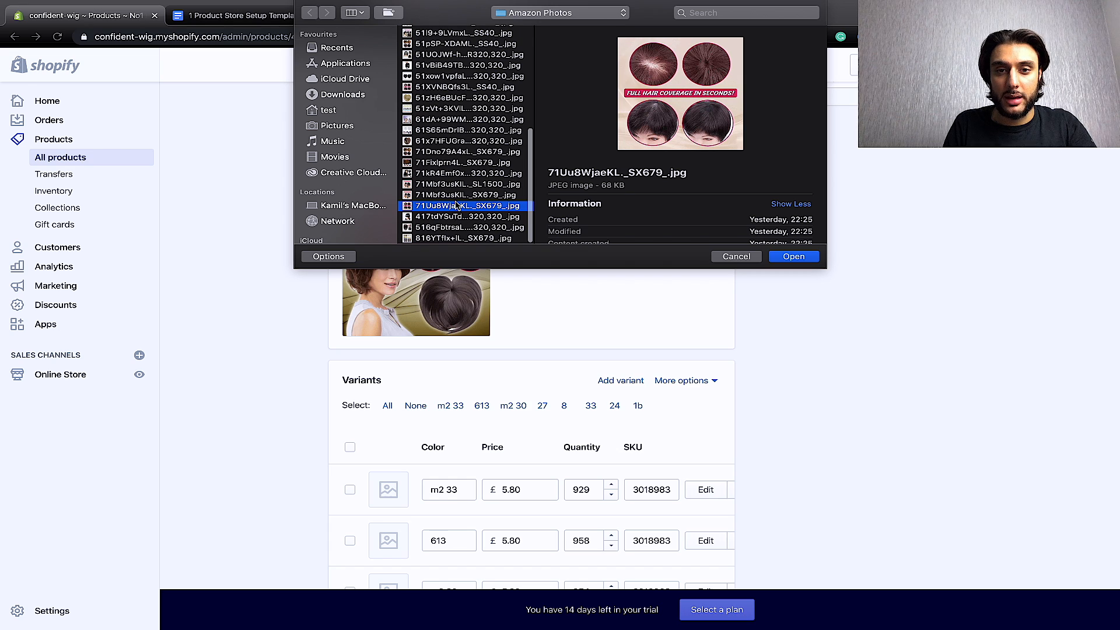
pyautogui.click(457, 196)
pyautogui.click(455, 207)
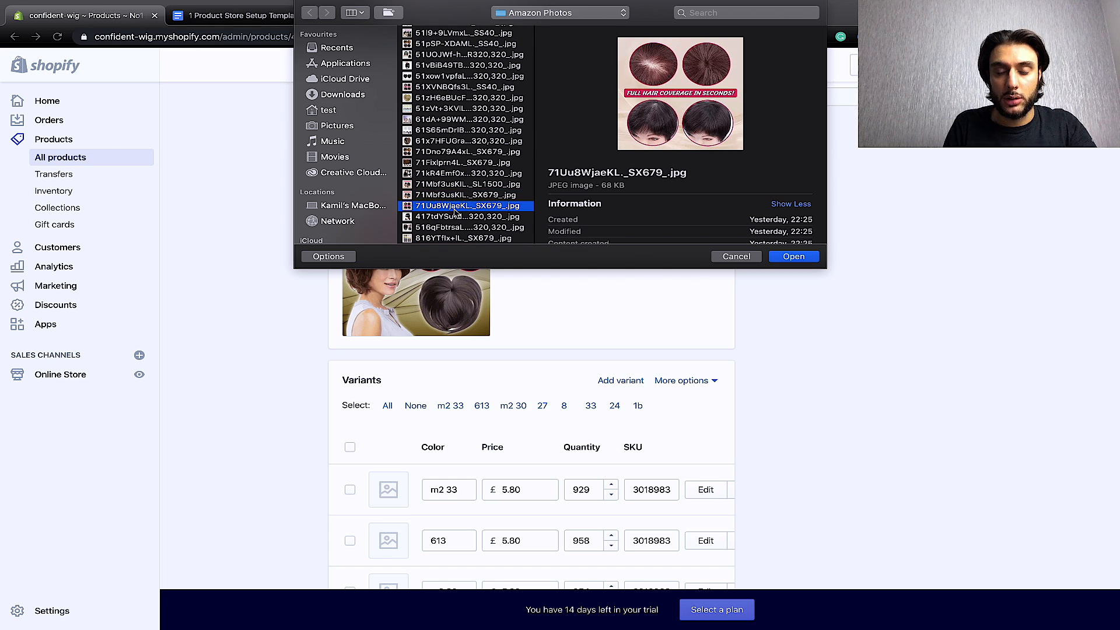
pyautogui.keyDown('super'); pyautogui.click(452, 196); pyautogui.keyUp('super')
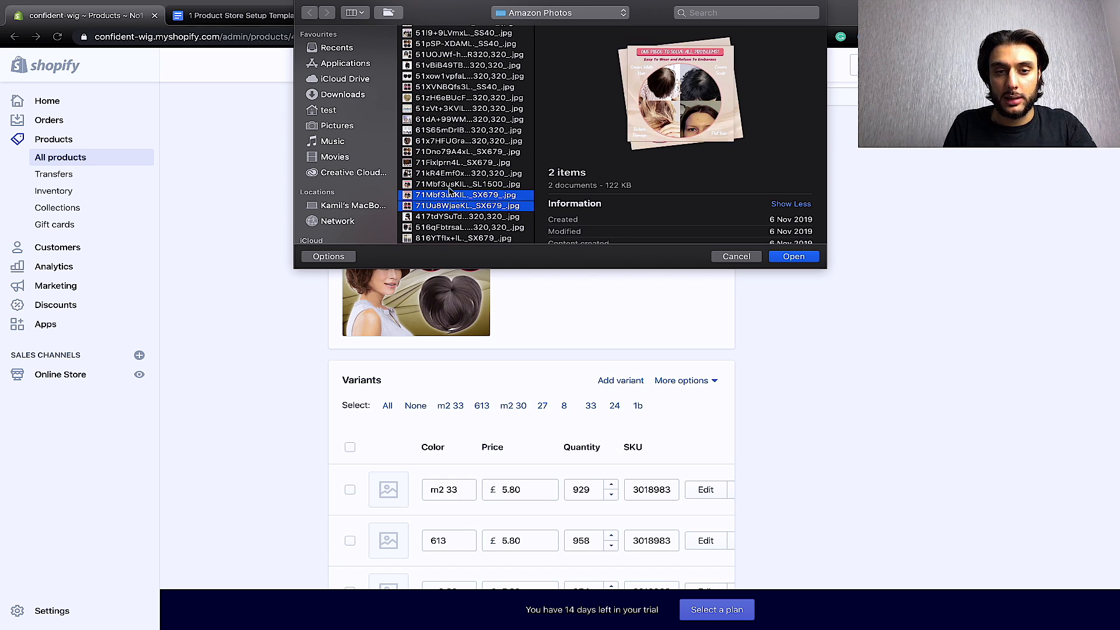
pyautogui.keyDown('super'); pyautogui.click(450, 185); pyautogui.keyUp('super')
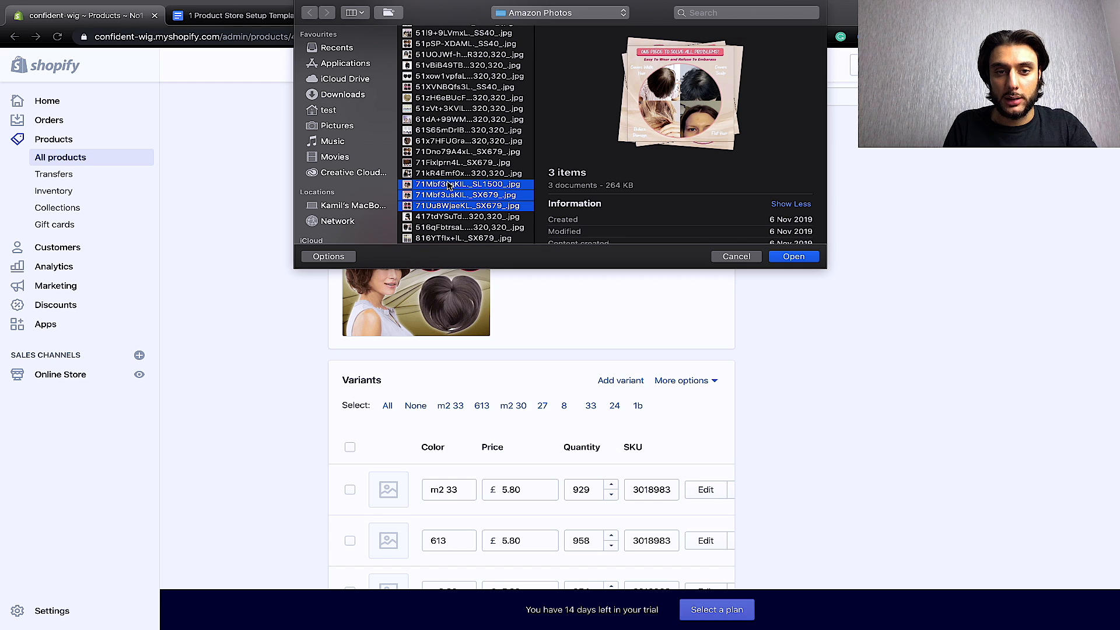
pyautogui.click(448, 184)
# Upload the hair topper colour chart image 816YTflx+lL._SX679_.jpg from Amazon Photos to the product's images.
pyautogui.click(438, 216)
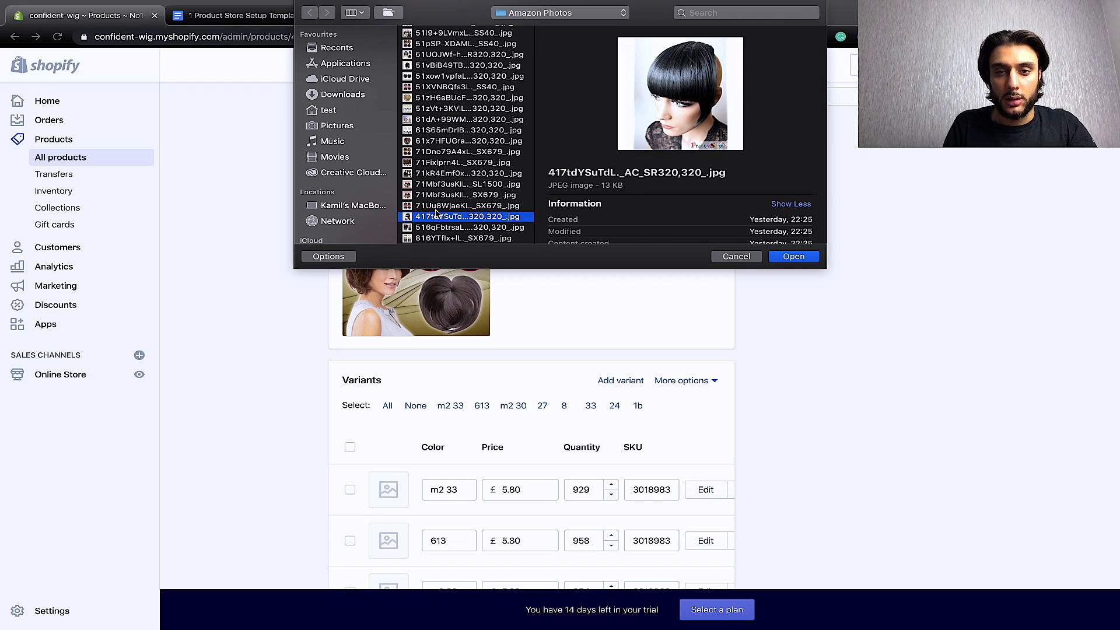
pyautogui.click(437, 228)
pyautogui.click(439, 239)
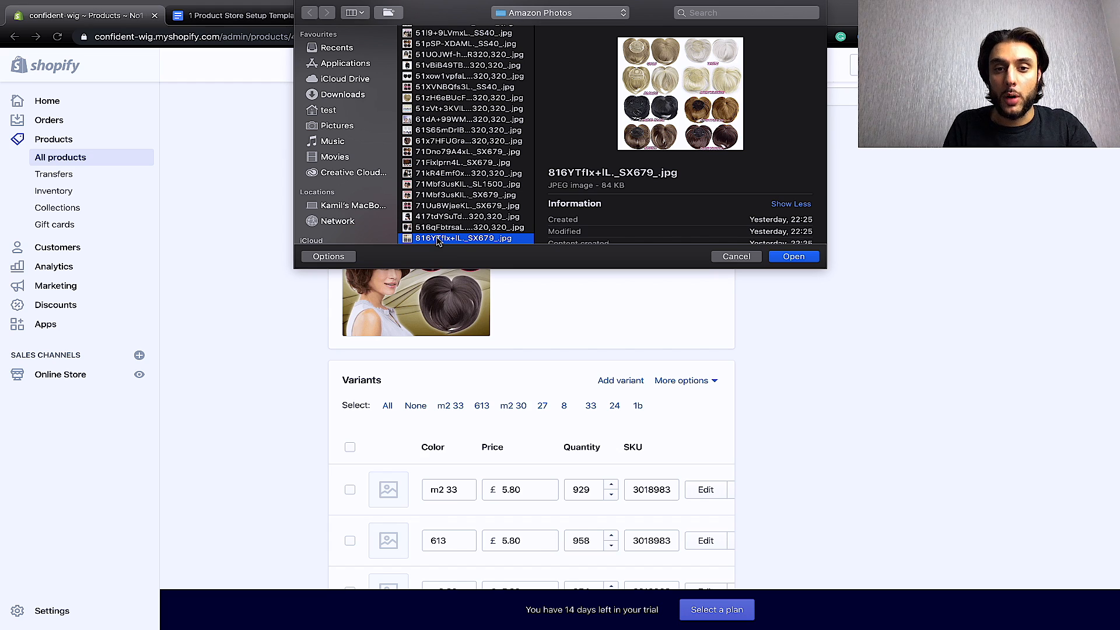
pyautogui.click(800, 257)
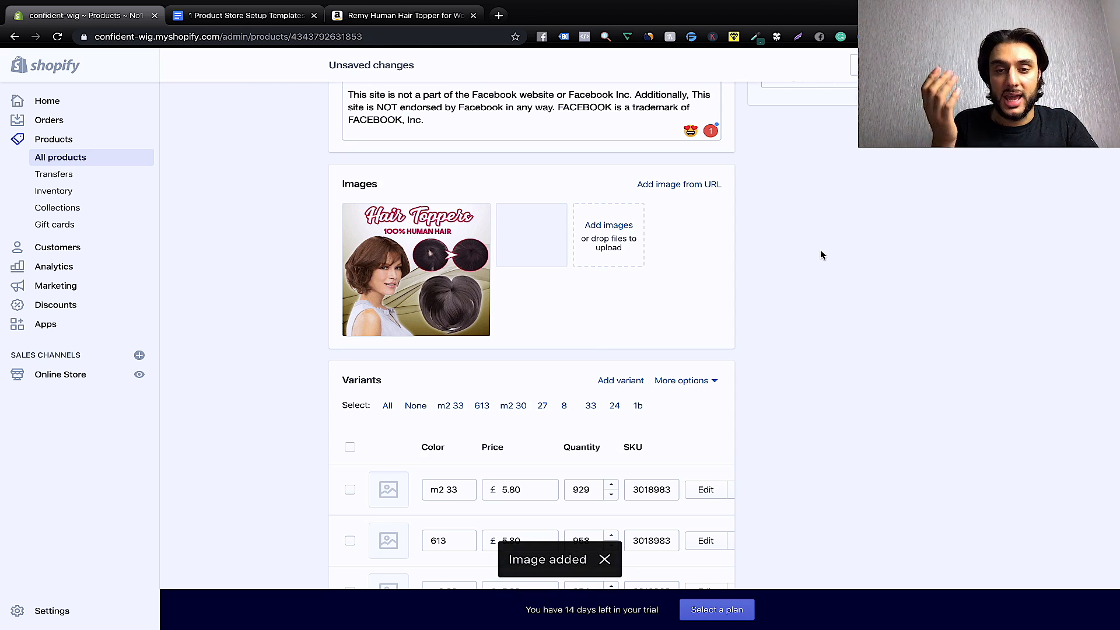
# Add the boxed hair packaging image 41dLmO3DlRL._AC_SR320,320_.jpg from Amazon Photos to the product's images.
pyautogui.click(615, 259)
pyautogui.click(455, 118)
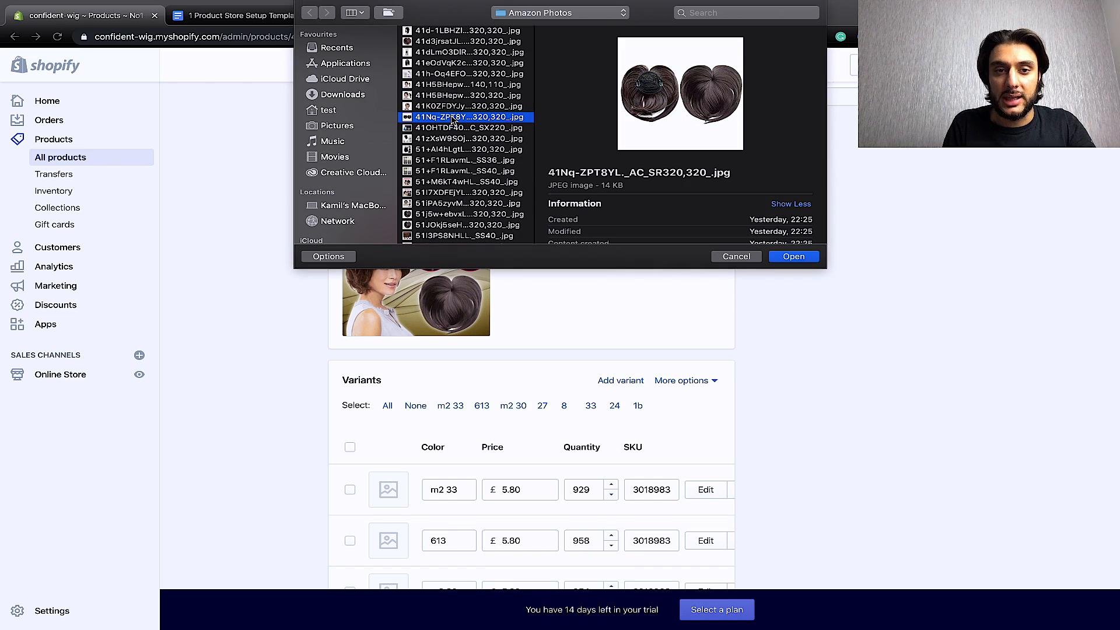
pyautogui.click(447, 96)
pyautogui.click(447, 85)
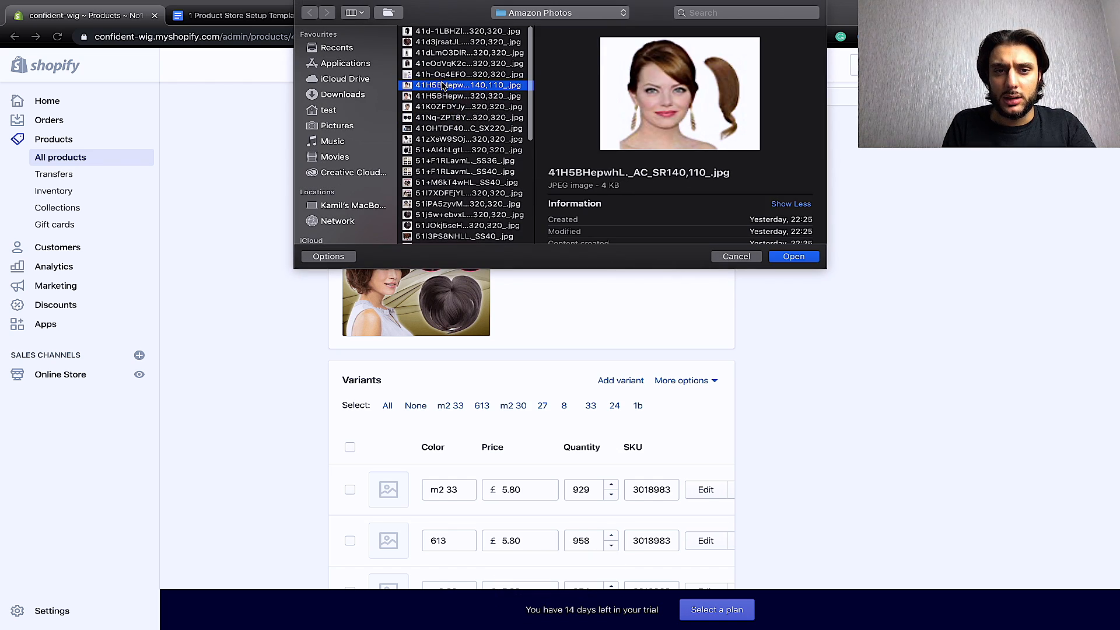
pyautogui.click(444, 73)
pyautogui.click(441, 52)
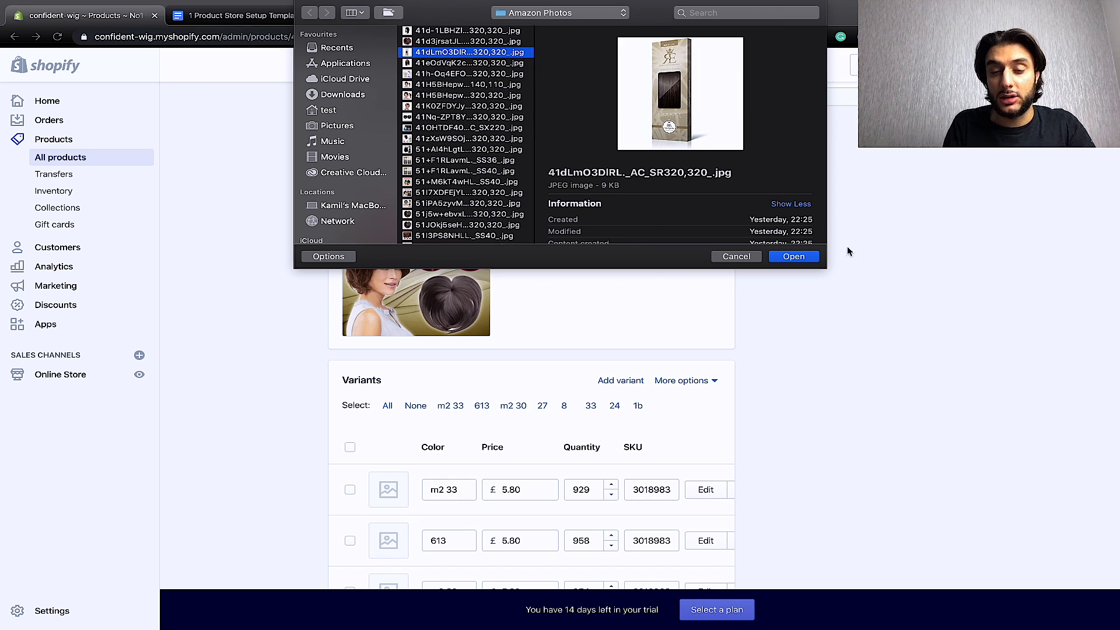
pyautogui.click(794, 256)
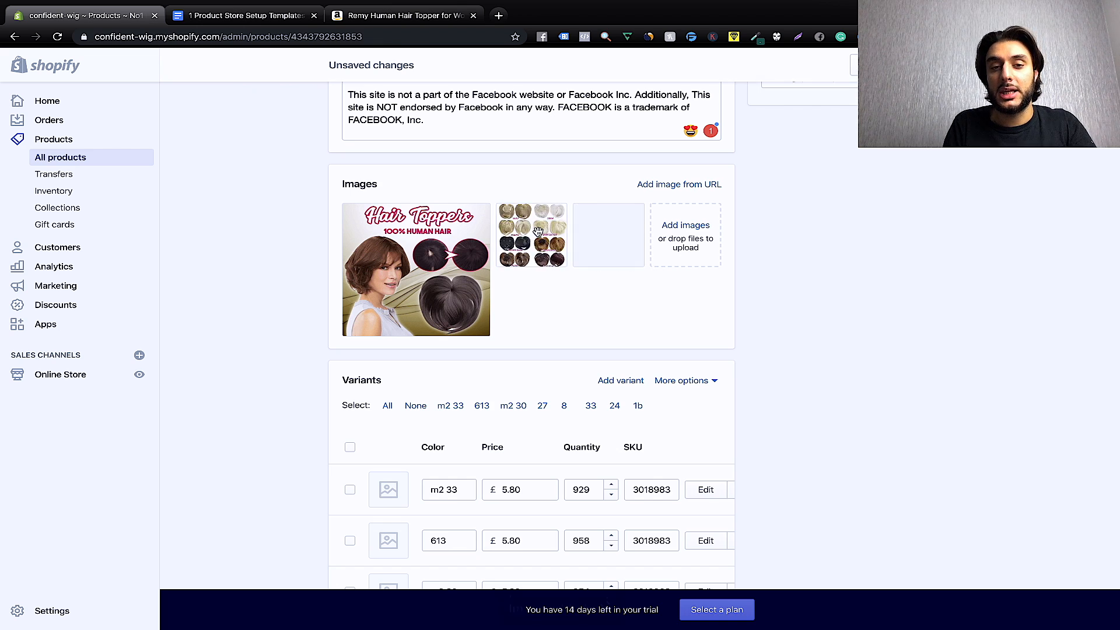
# Add the long black wavy hair topper image 51+AI4hLgtL._AC_SR320,320_.jpg from Amazon Photos to the product's images.
pyautogui.scroll(4, 539, 232)
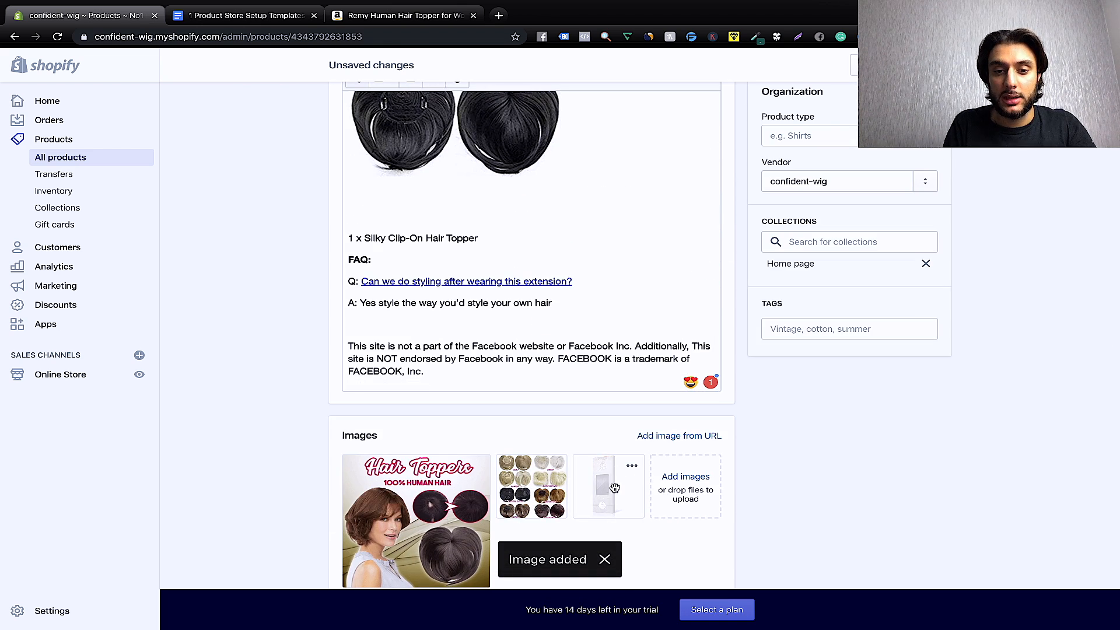
pyautogui.scroll(1, 562, 188)
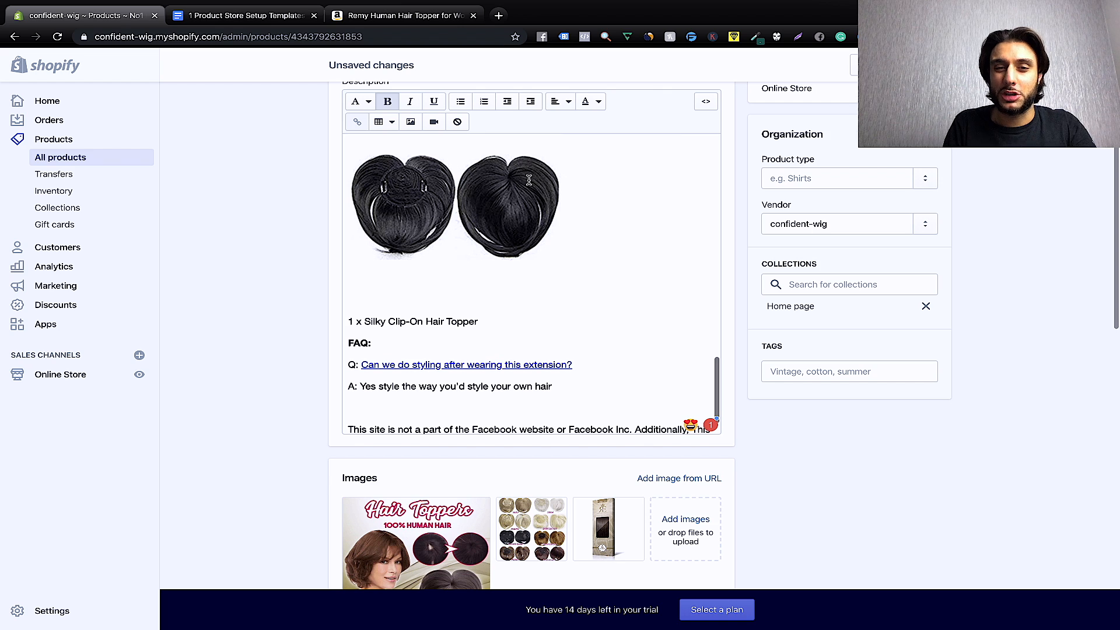
pyautogui.scroll(-3, 508, 194)
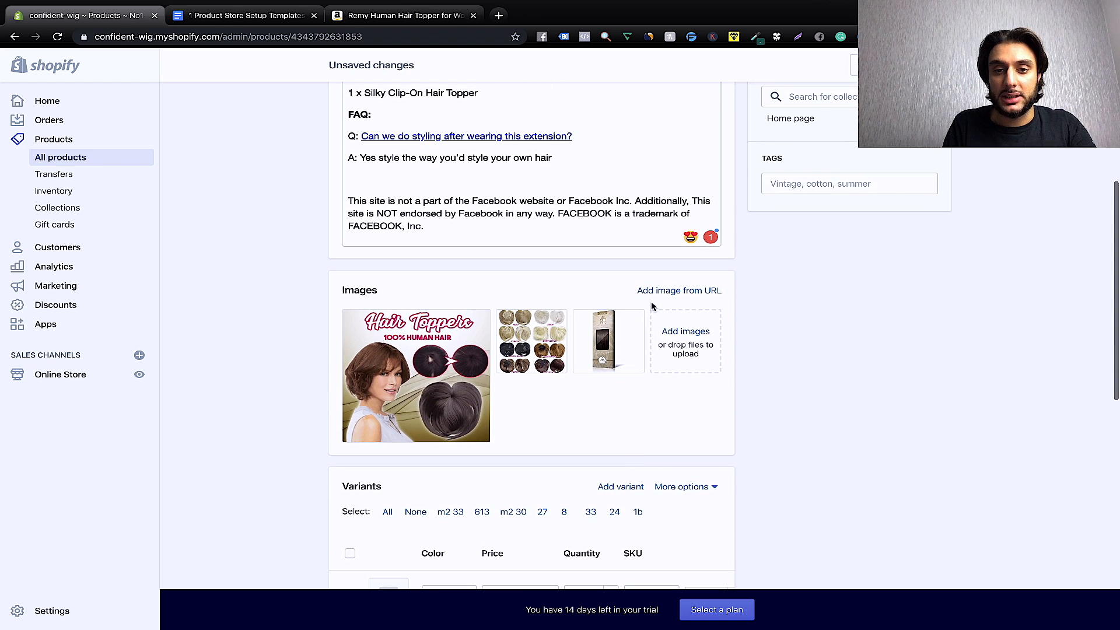
pyautogui.click(668, 349)
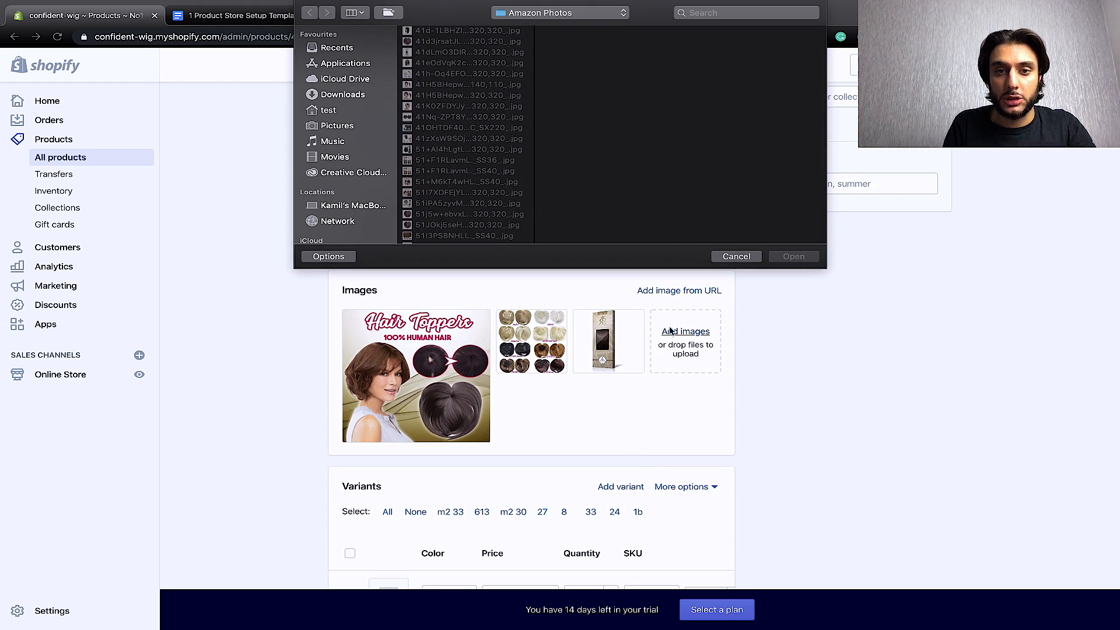
pyautogui.click(450, 53)
pyautogui.click(443, 42)
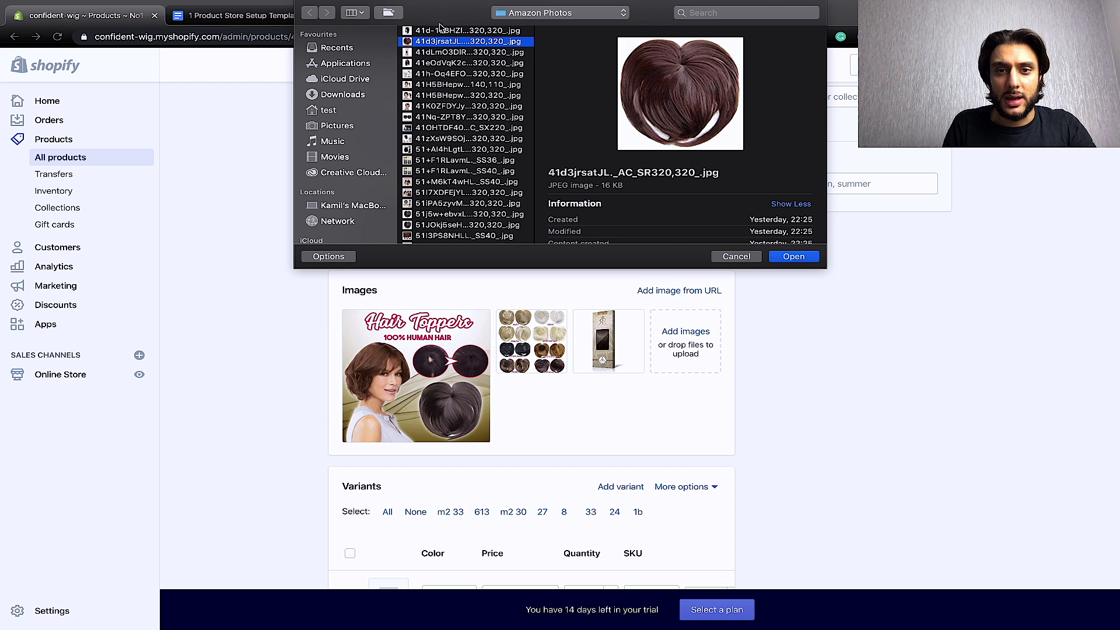
pyautogui.click(439, 29)
pyautogui.click(434, 65)
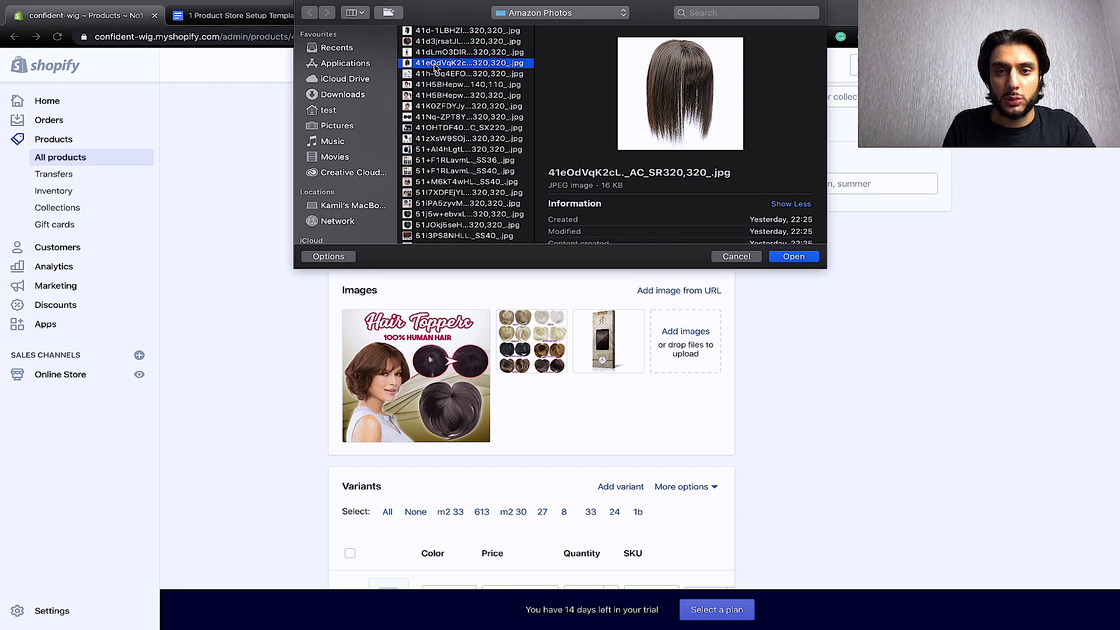
pyautogui.click(434, 41)
pyautogui.click(438, 84)
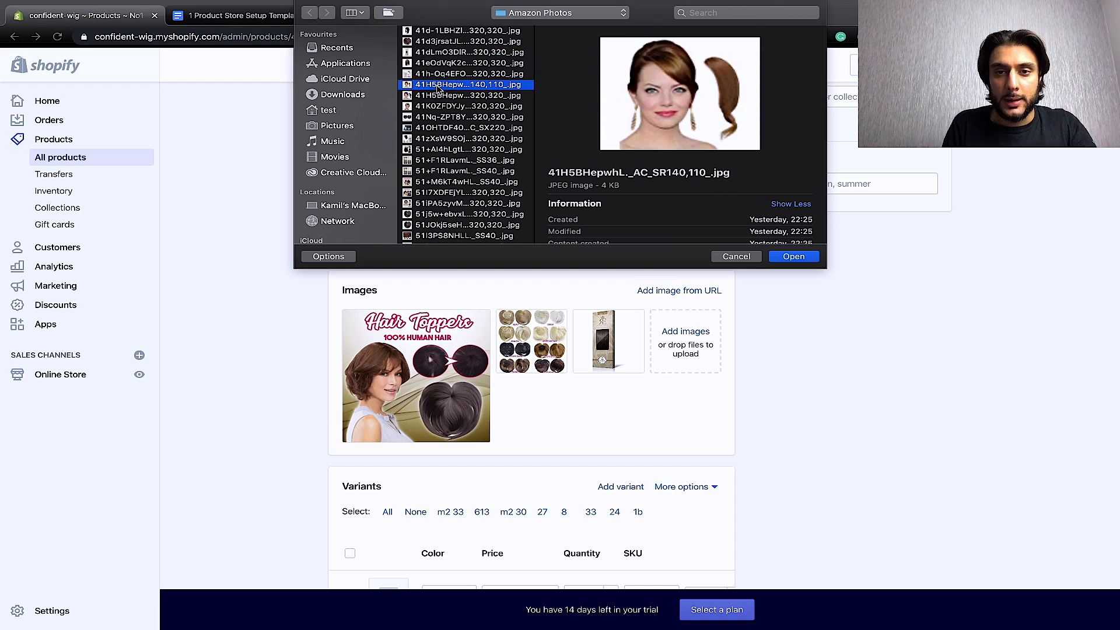
pyautogui.click(439, 107)
pyautogui.click(444, 142)
pyautogui.click(442, 153)
pyautogui.click(440, 174)
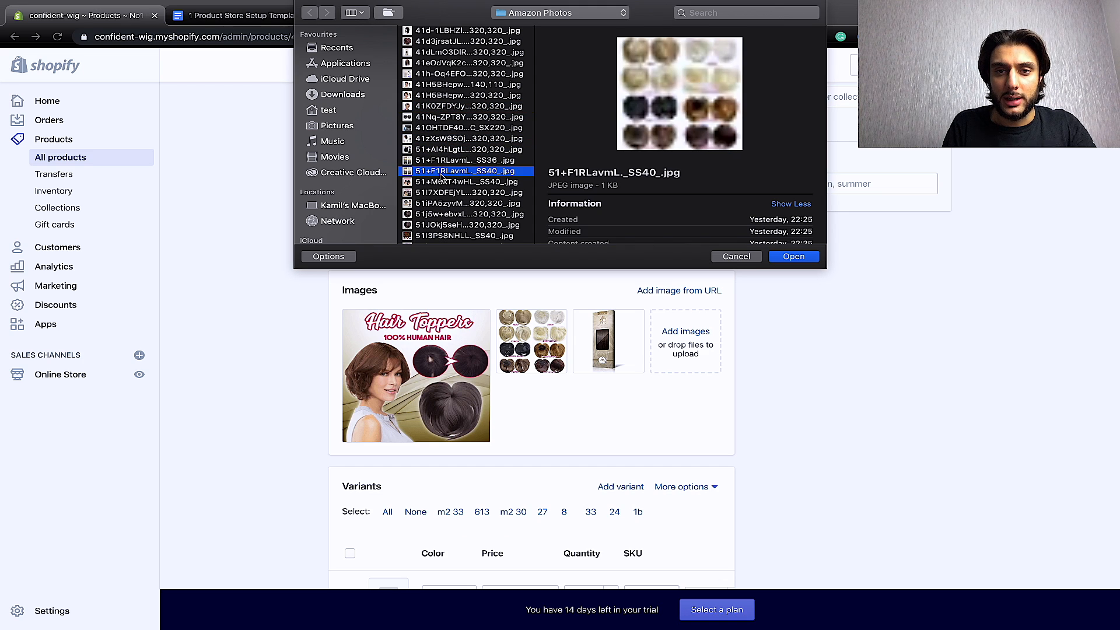
pyautogui.click(437, 153)
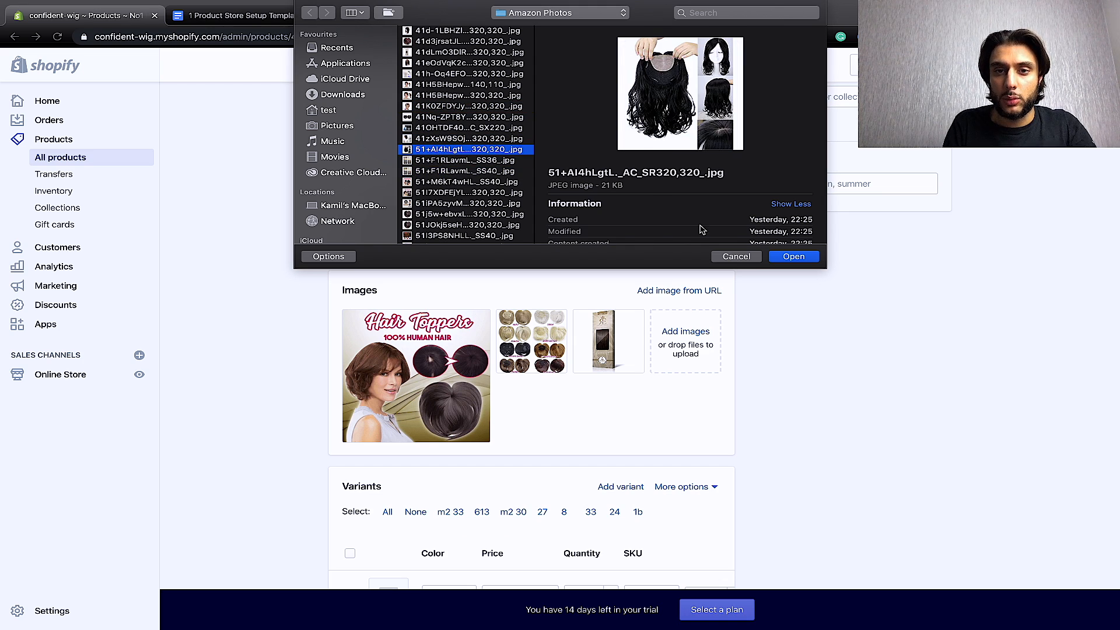
pyautogui.click(806, 261)
# Reopen the product image picker and preview the Amazon Photos files down to the end of the folder for another suitable picture.
pyautogui.click(539, 404)
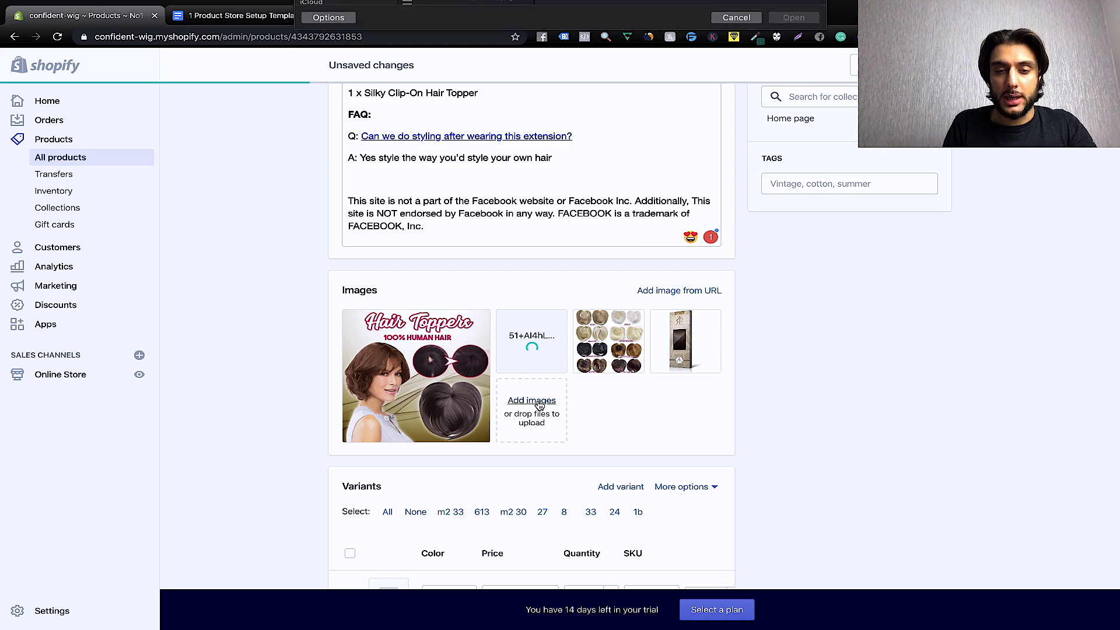
pyautogui.click(443, 160)
pyautogui.click(442, 141)
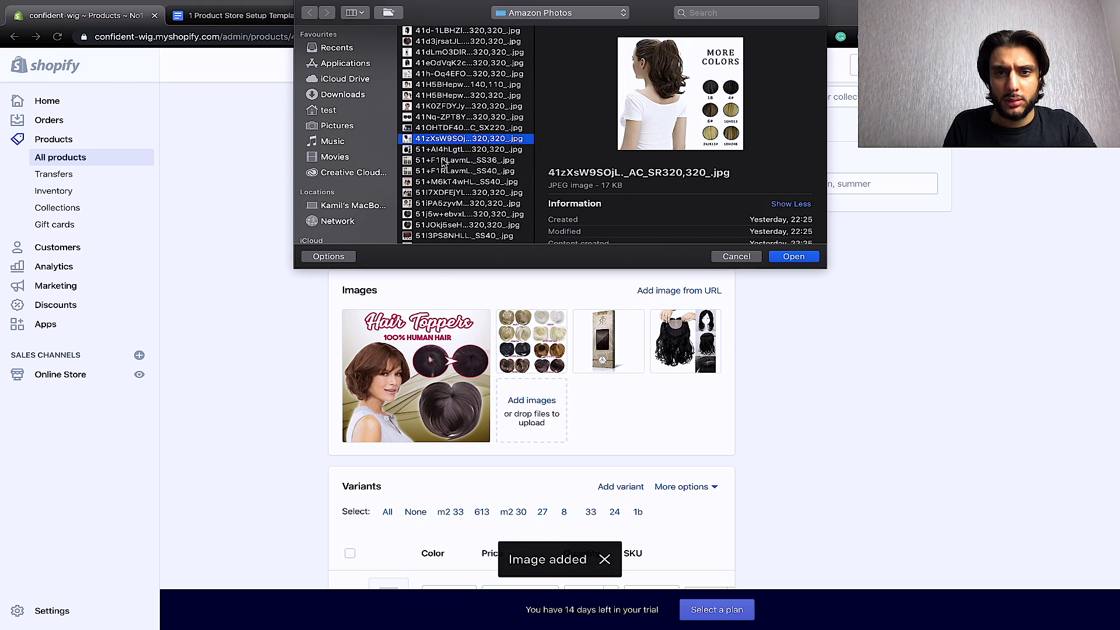
pyautogui.click(442, 182)
pyautogui.click(445, 214)
pyautogui.click(445, 182)
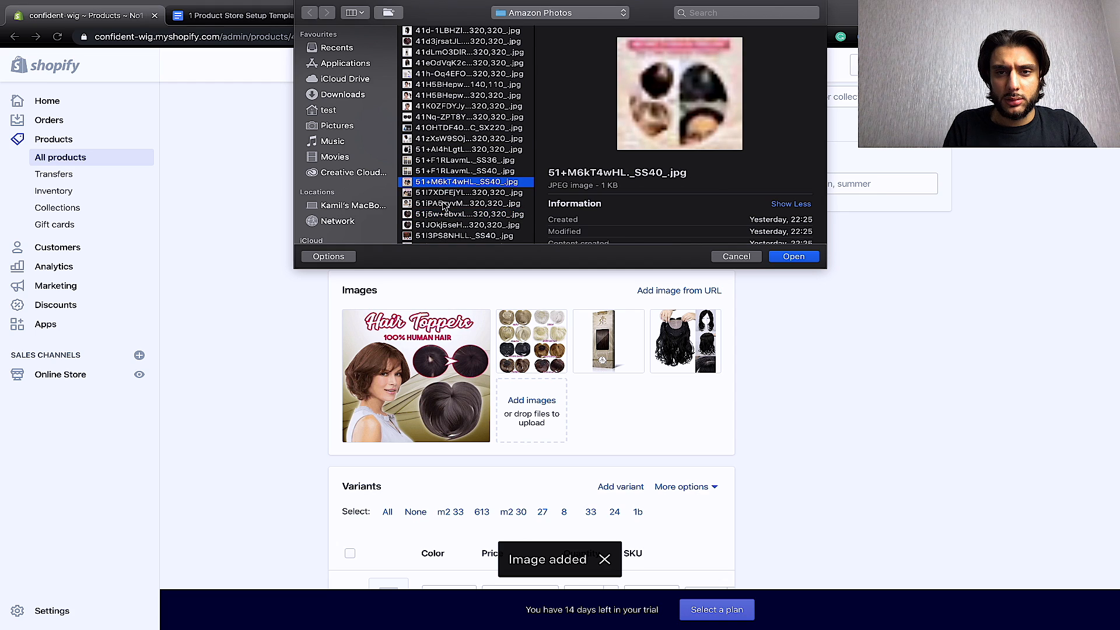
pyautogui.scroll(-3, 445, 192)
pyautogui.click(443, 189)
pyautogui.click(439, 168)
pyautogui.click(441, 200)
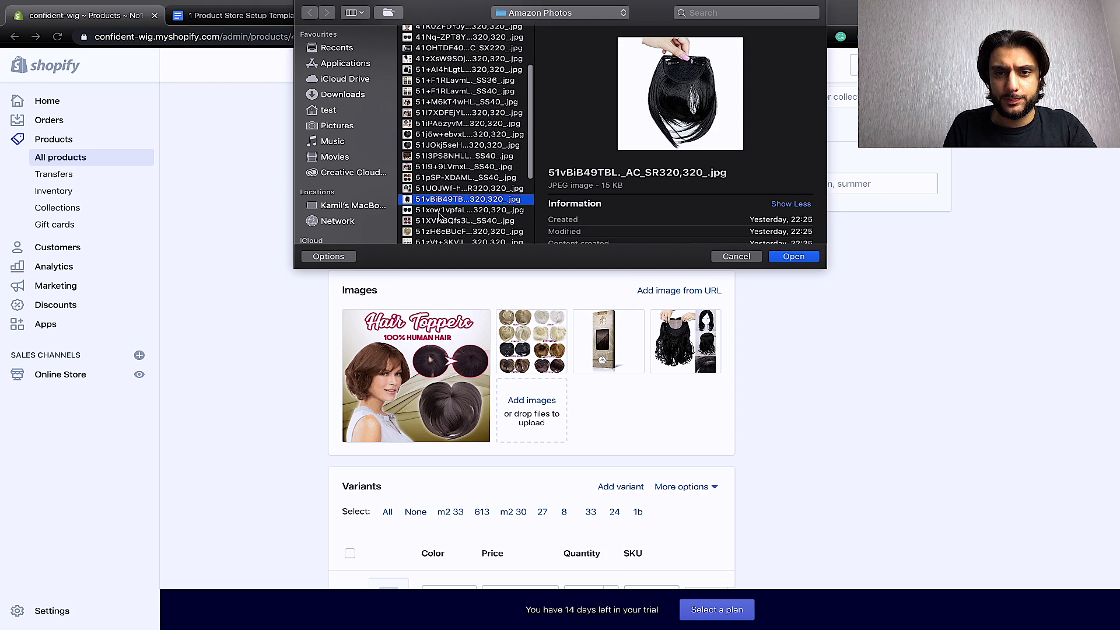
pyautogui.click(441, 221)
pyautogui.scroll(-2, 438, 210)
pyautogui.click(436, 222)
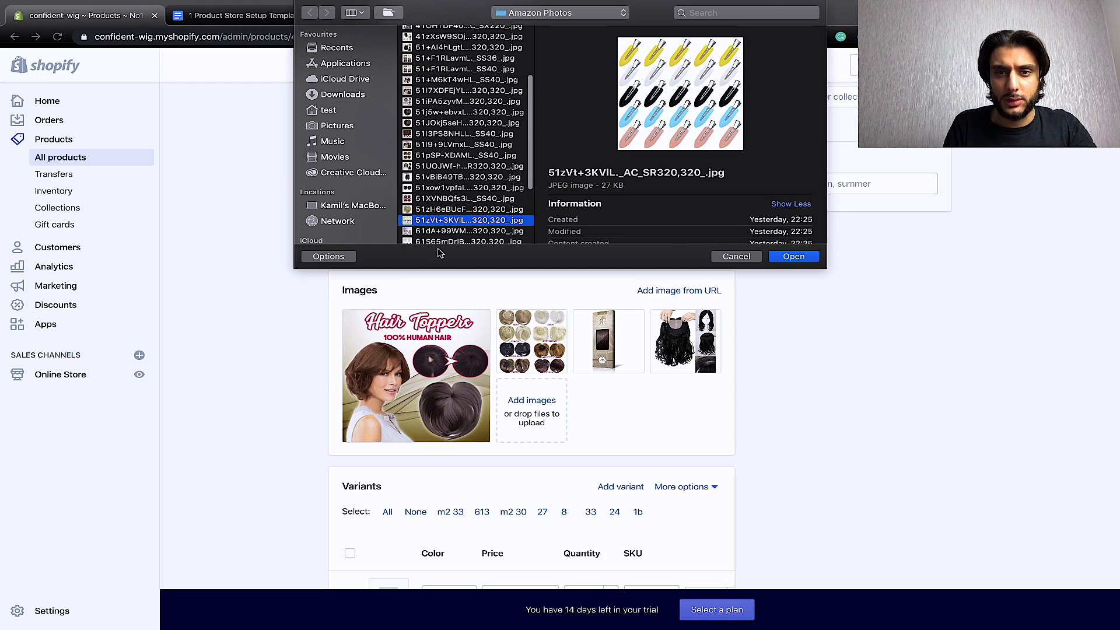
pyautogui.click(439, 239)
pyautogui.scroll(-5, 438, 236)
pyautogui.click(439, 238)
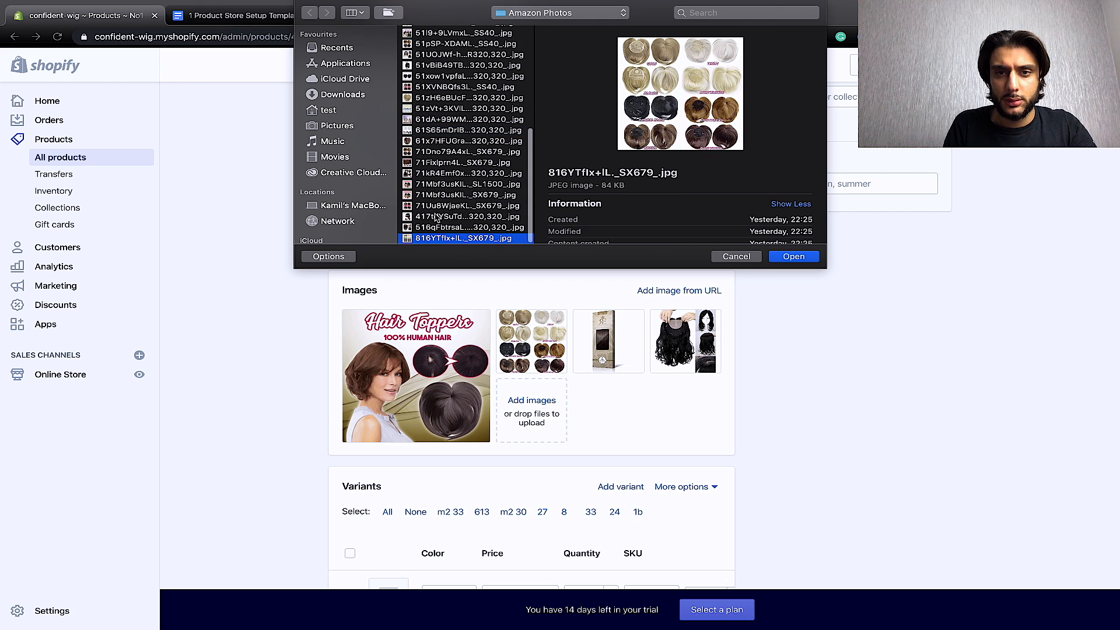
pyautogui.click(439, 217)
pyautogui.click(438, 196)
pyautogui.click(435, 185)
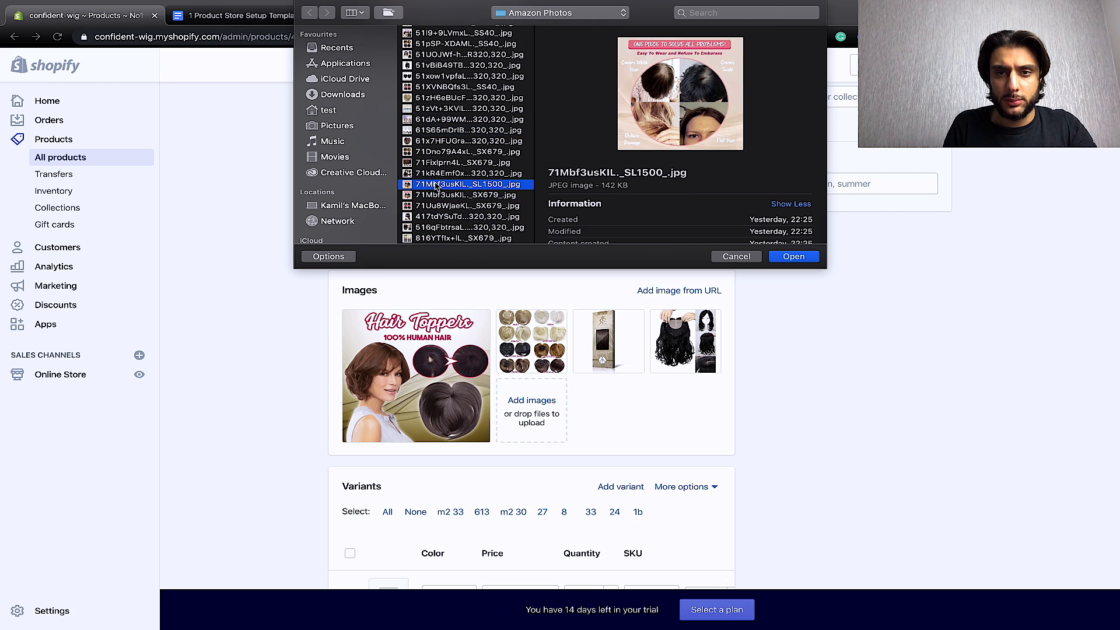
# Browse from Downloads through the 1-product-store resources folder to Aliexpress Images Wig and preview the Silky-Clip-On image ending in _0.jpg.
pyautogui.click(349, 95)
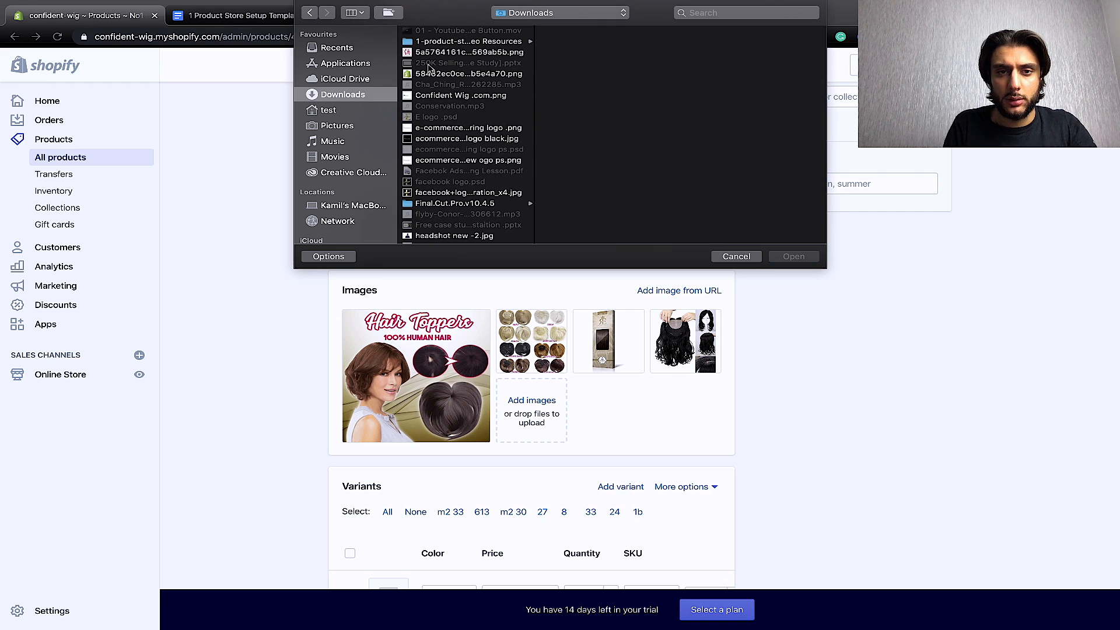
pyautogui.click(442, 43)
pyautogui.click(617, 32)
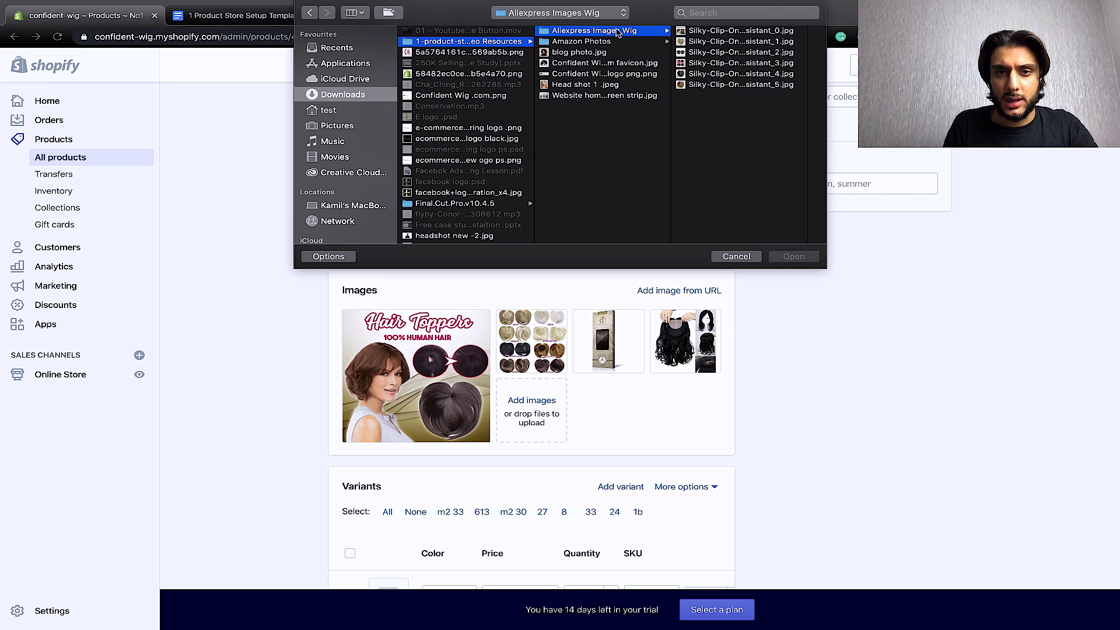
pyautogui.click(738, 34)
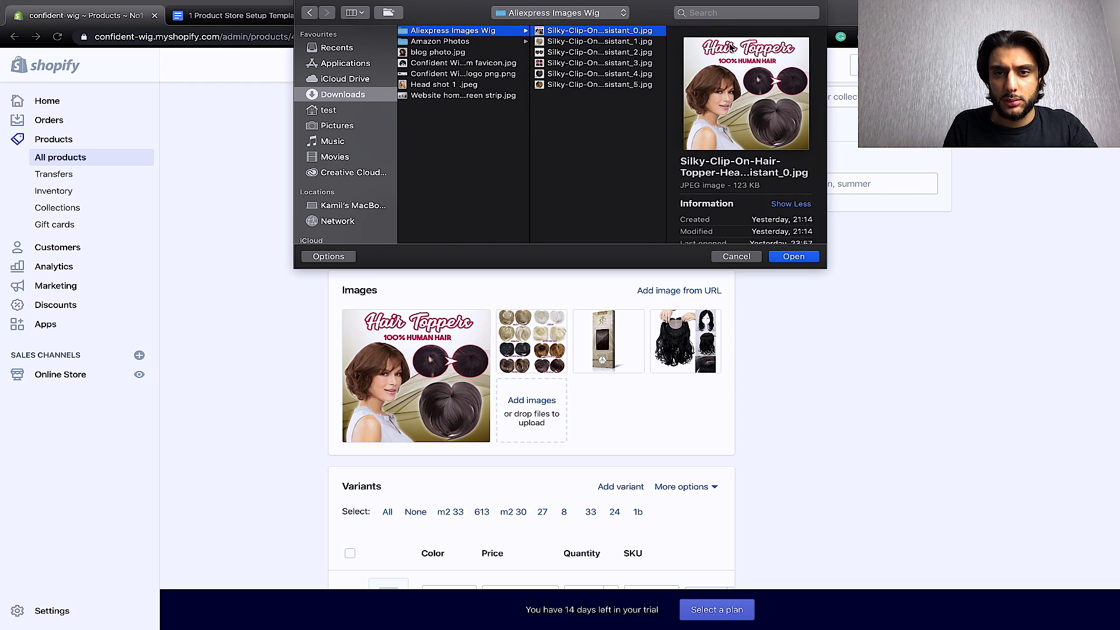
# Compare the Silky-Clip-On previews and add the "Full hair coverage in seconds" image ending in _3.jpg to the product's images.
pyautogui.click(590, 42)
pyautogui.click(585, 63)
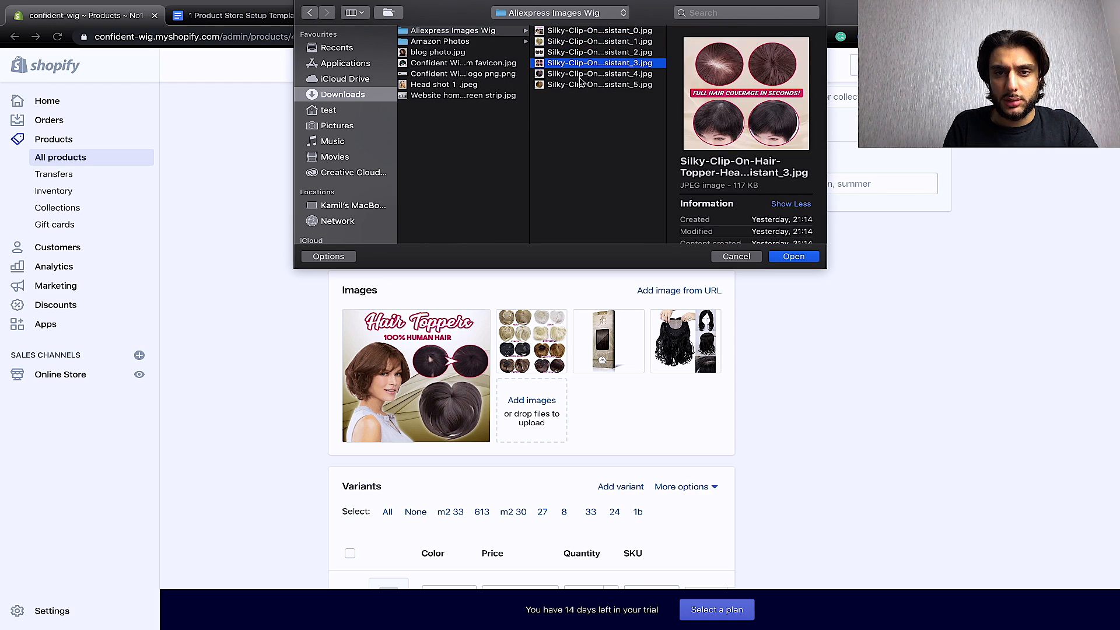
pyautogui.click(580, 74)
pyautogui.click(582, 85)
pyautogui.click(577, 63)
pyautogui.click(571, 31)
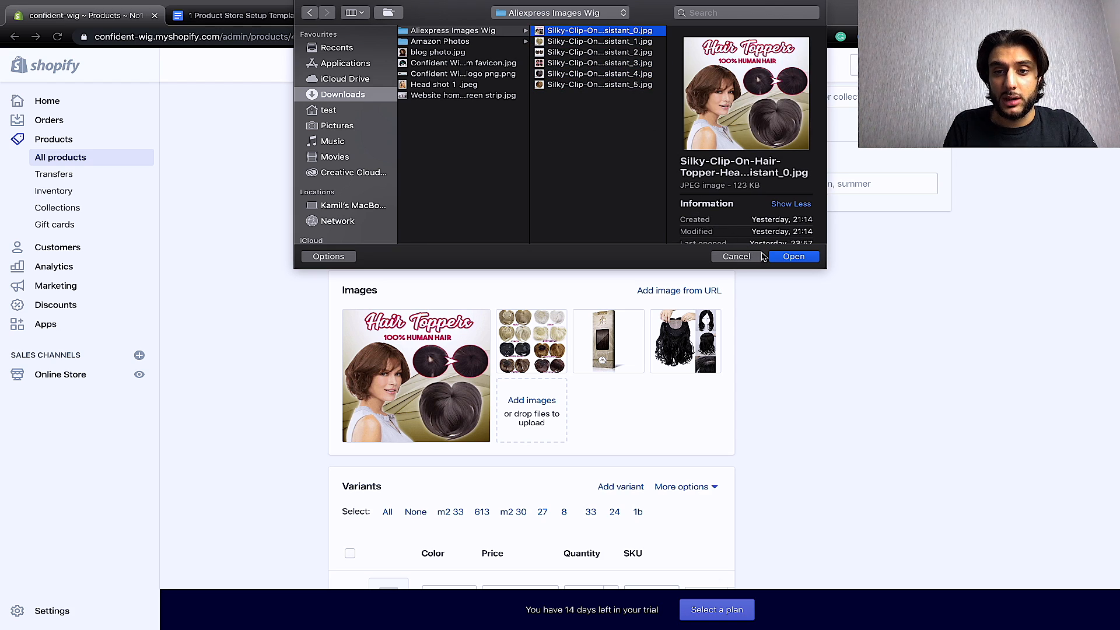
pyautogui.click(574, 53)
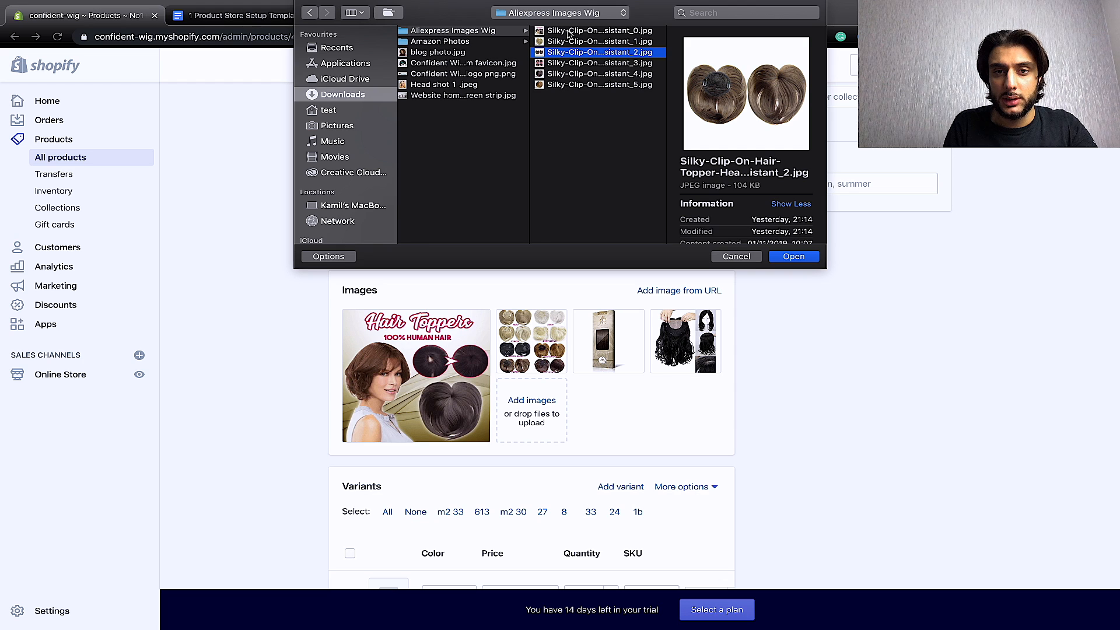
pyautogui.click(569, 33)
pyautogui.click(575, 74)
pyautogui.click(573, 63)
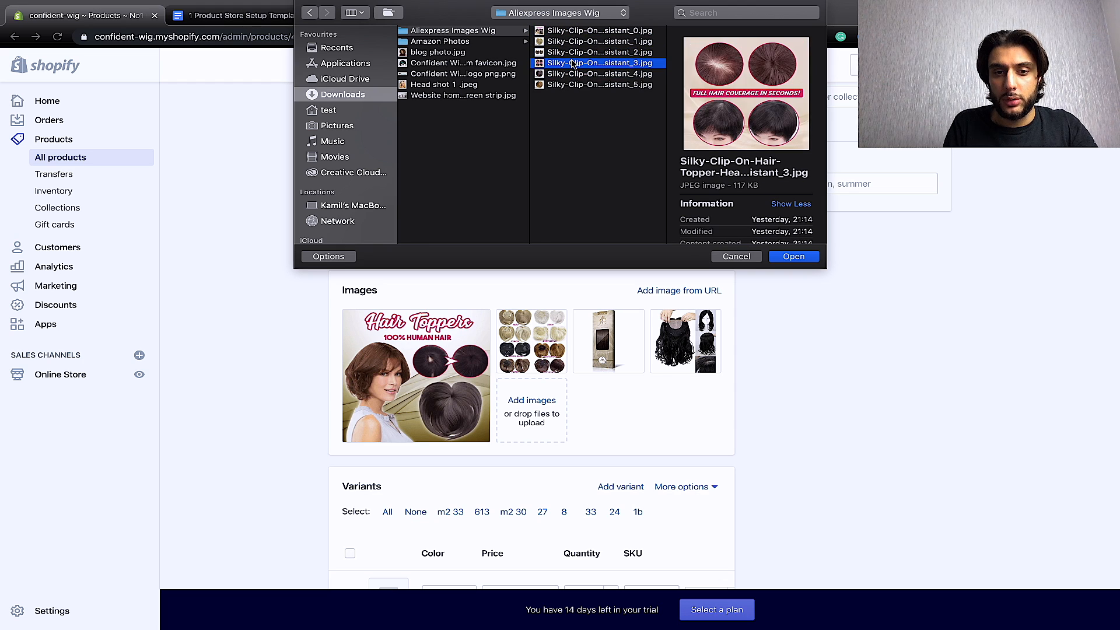
pyautogui.click(803, 260)
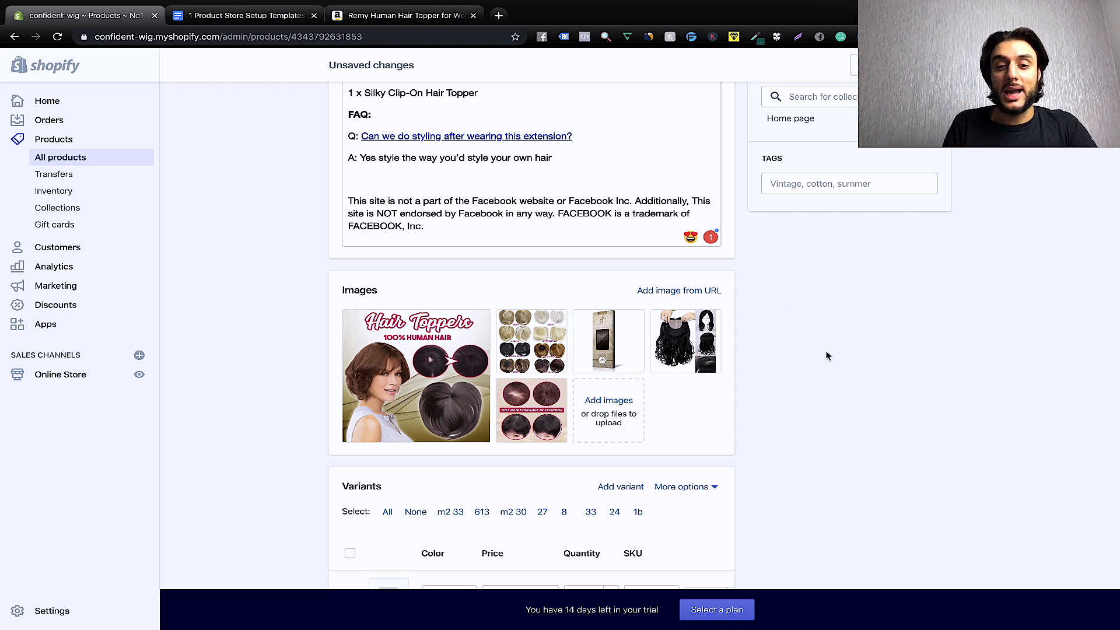
# Reorder the product images so the long black wavy hair topper comes before the boxed hair packaging.
pyautogui.moveTo(682, 347); pyautogui.dragTo(612, 348)
pyautogui.moveTo(528, 424); pyautogui.dragTo(581, 335)
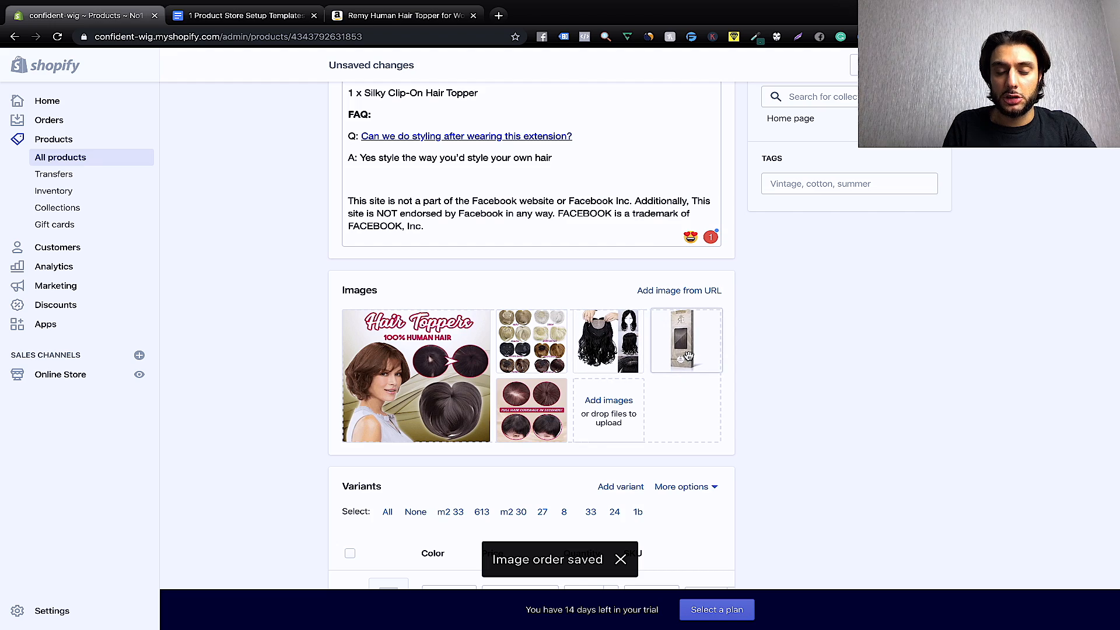
# Review the product's title, description, images and variant list from beginning to end.
pyautogui.scroll(10, 581, 336)
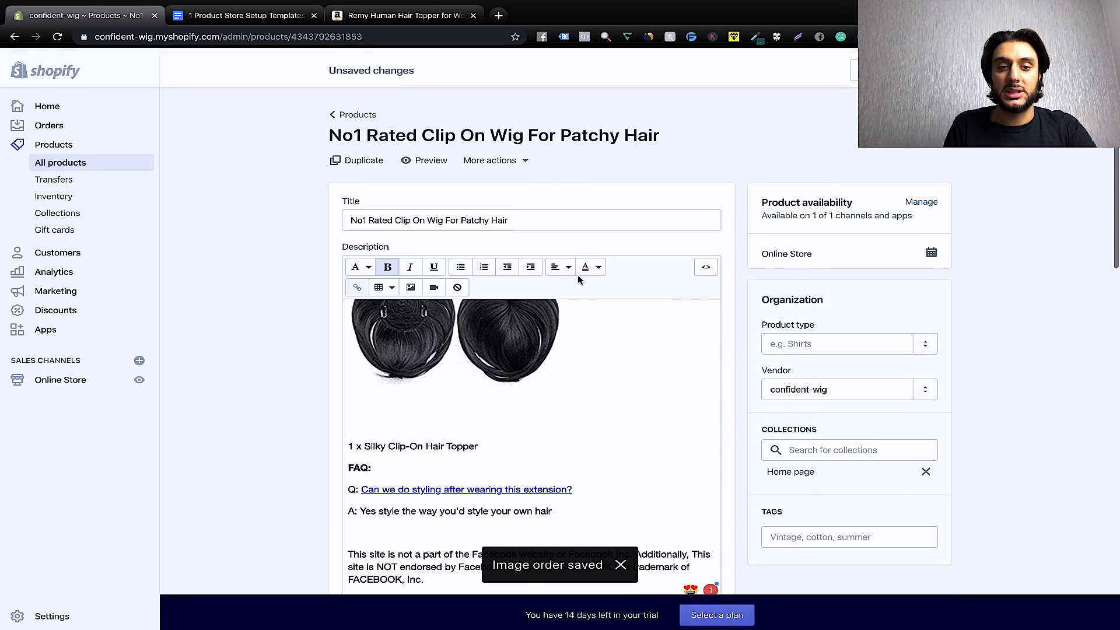
pyautogui.scroll(5, 524, 457)
pyautogui.scroll(-10, 524, 458)
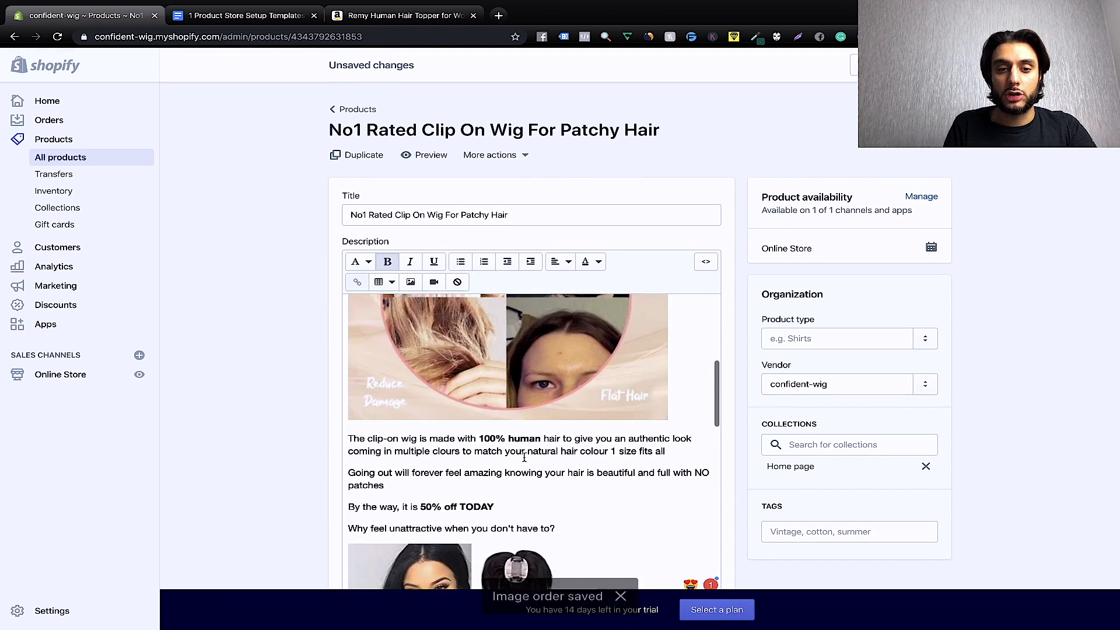
pyautogui.scroll(-8, 830, 444)
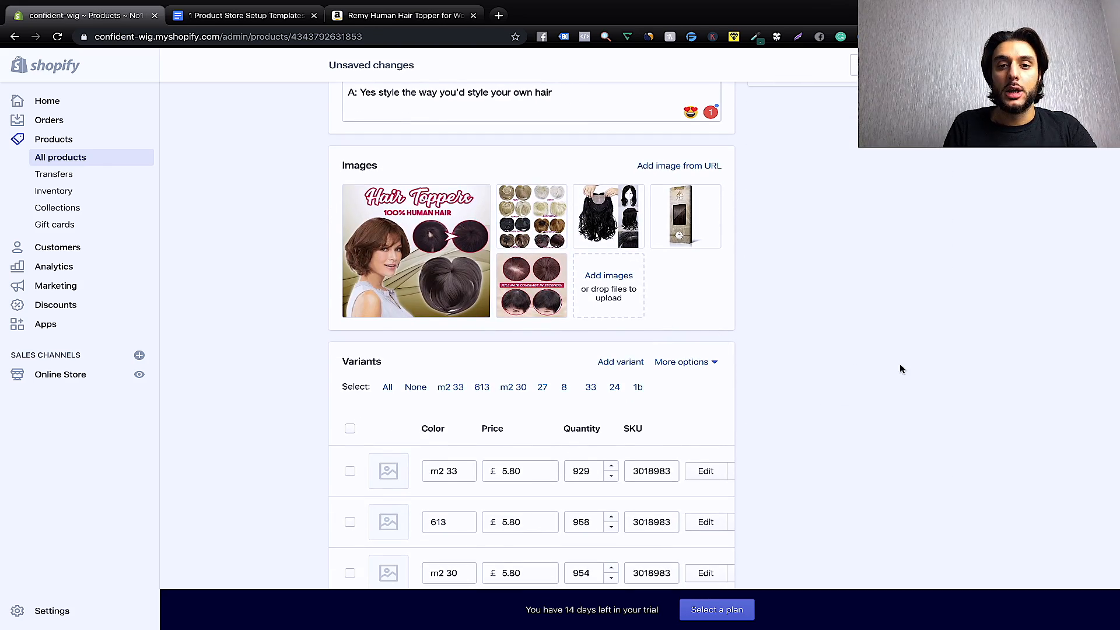
pyautogui.scroll(6, 900, 363)
pyautogui.scroll(3, 900, 365)
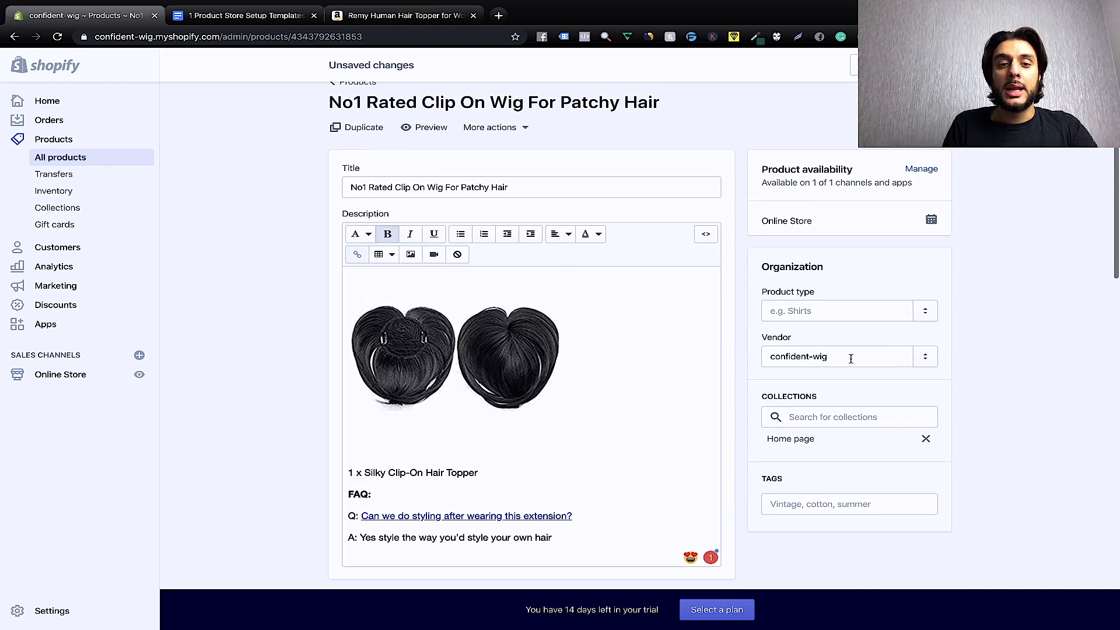
pyautogui.scroll(5, 570, 378)
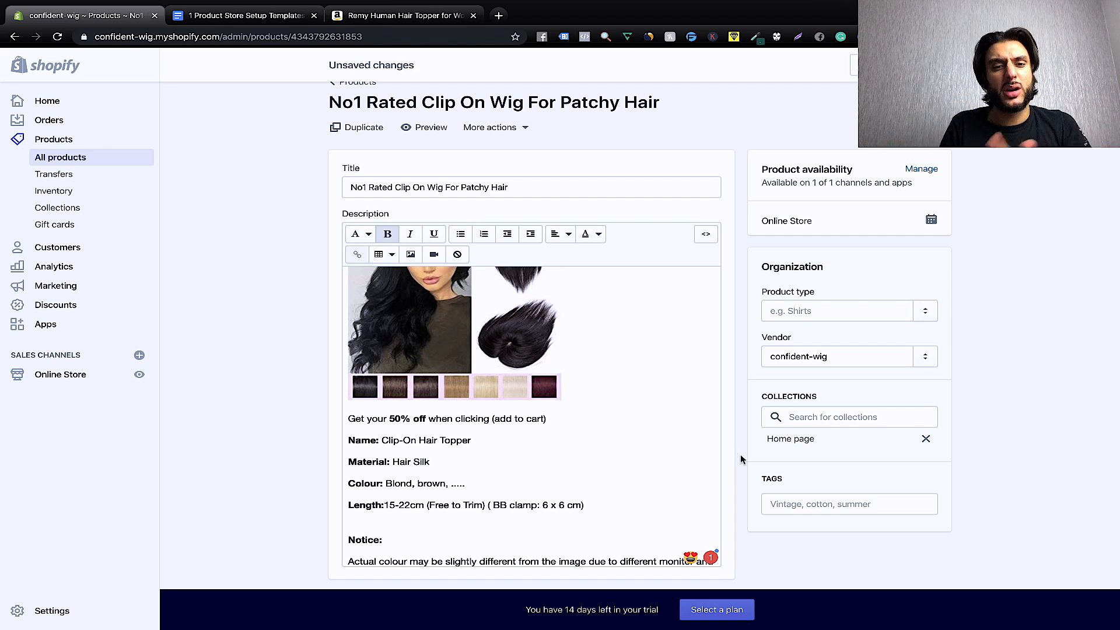
pyautogui.scroll(-10, 700, 447)
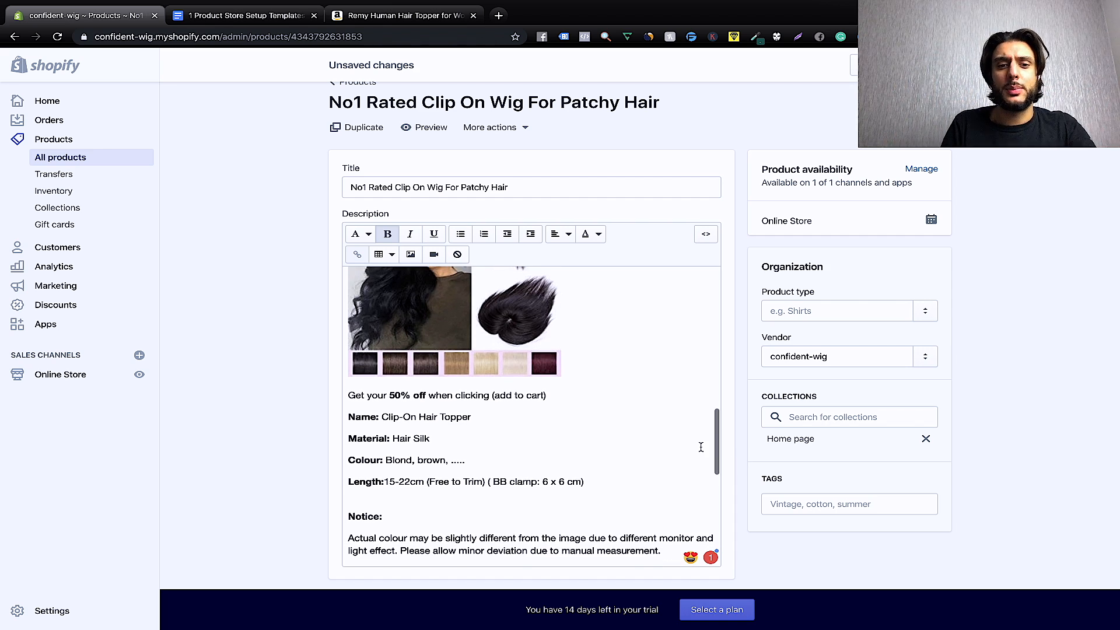
pyautogui.scroll(-13, 1108, 489)
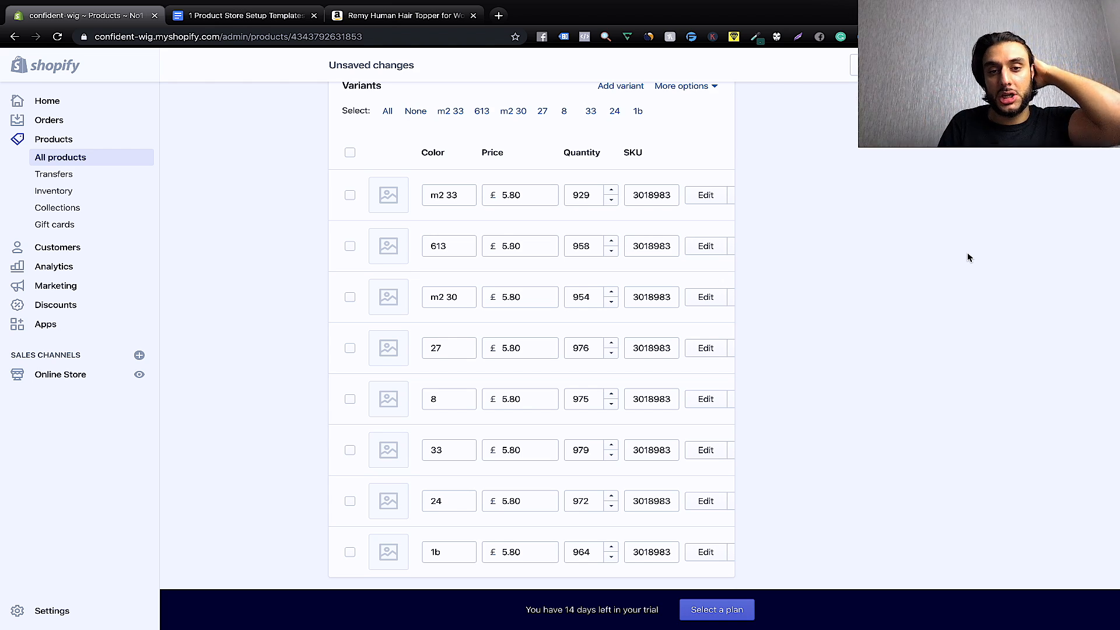
# Clear the price of the m2 33 variant.
pyautogui.click(551, 194)
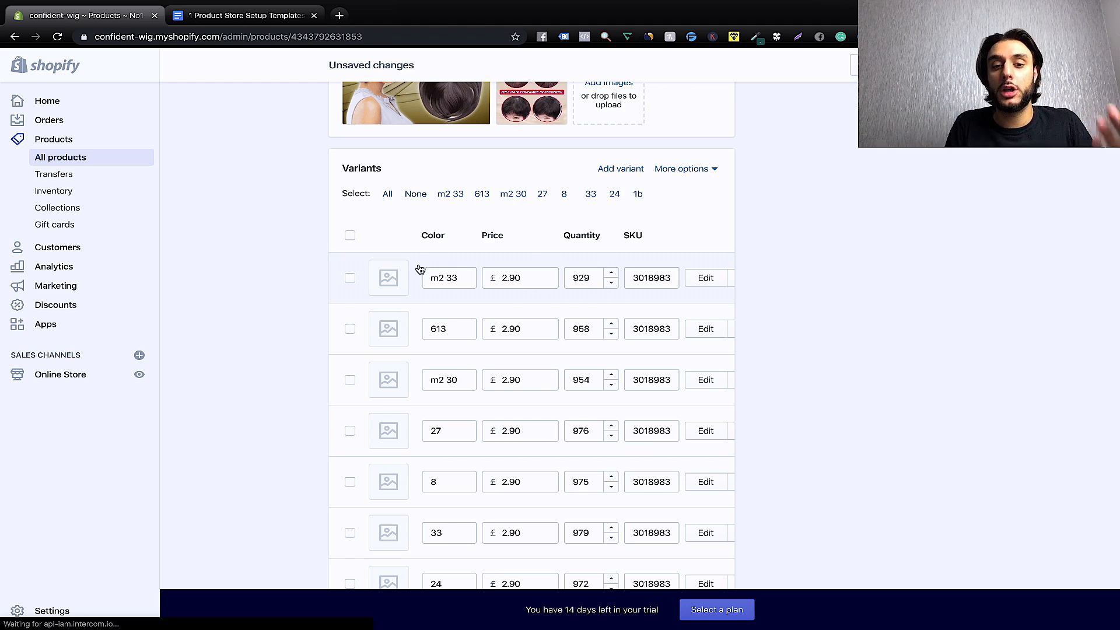
pyautogui.click(539, 275)
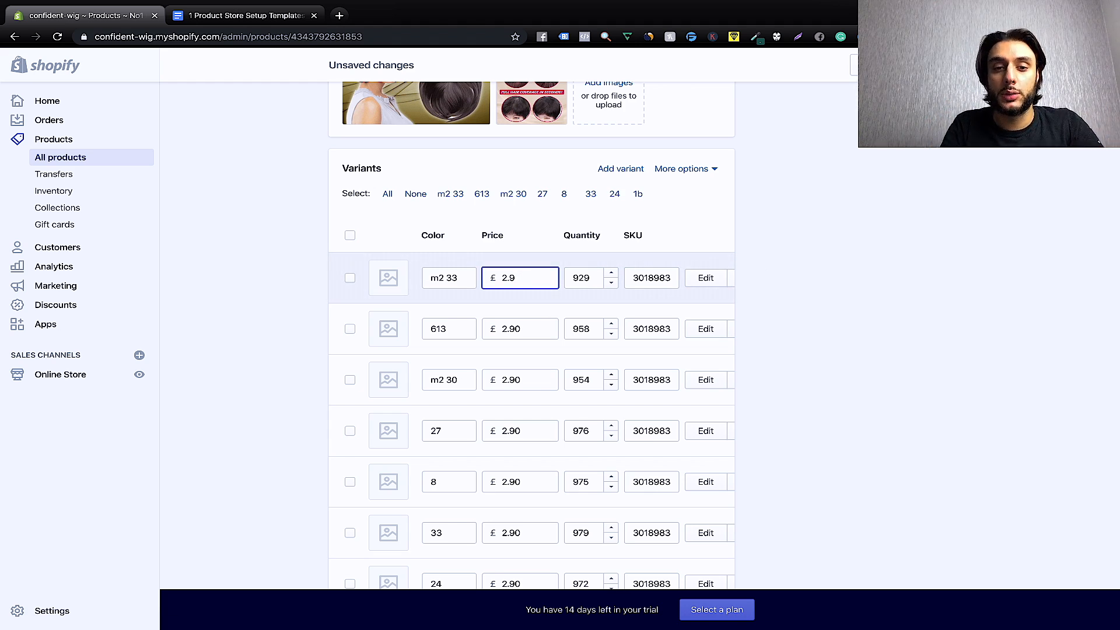
pyautogui.press('BackSpace')
pyautogui.press('BackSpace')
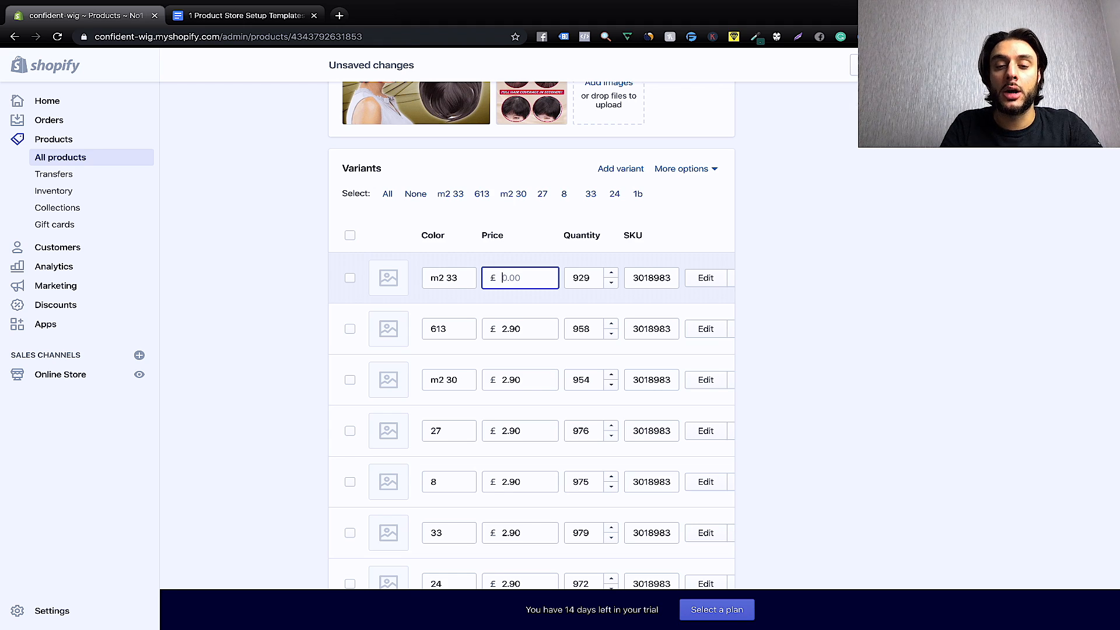
pyautogui.click(741, 271)
# Select all eight colour variants and bulk-edit their prices to £24.99.
pyautogui.scroll(-3, 765, 272)
pyautogui.scroll(-3, 764, 277)
pyautogui.scroll(5, 764, 276)
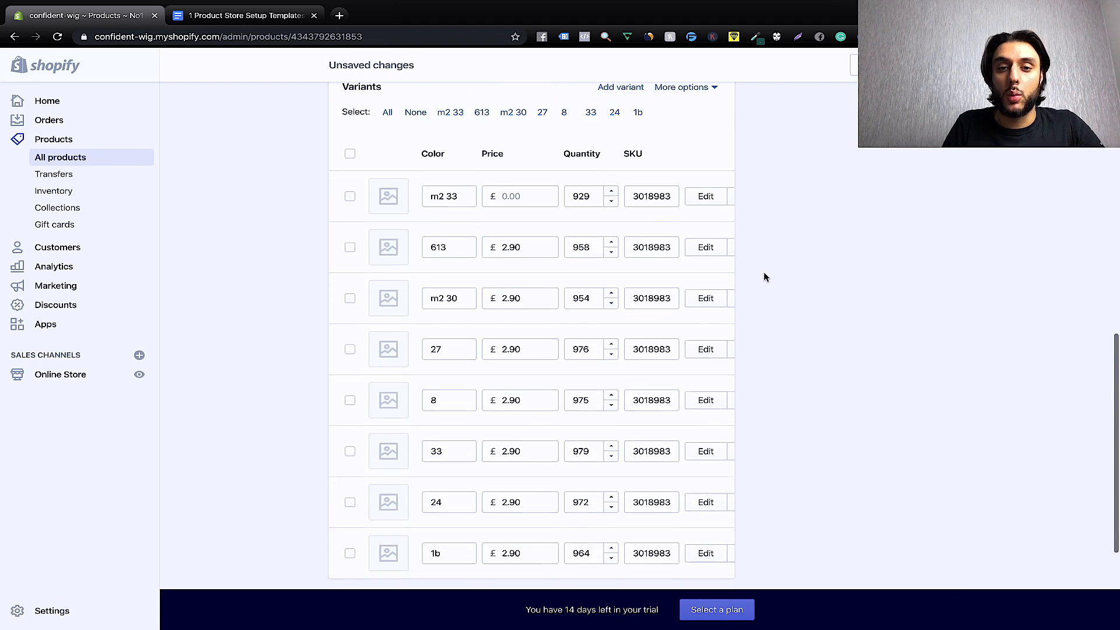
pyautogui.click(350, 214)
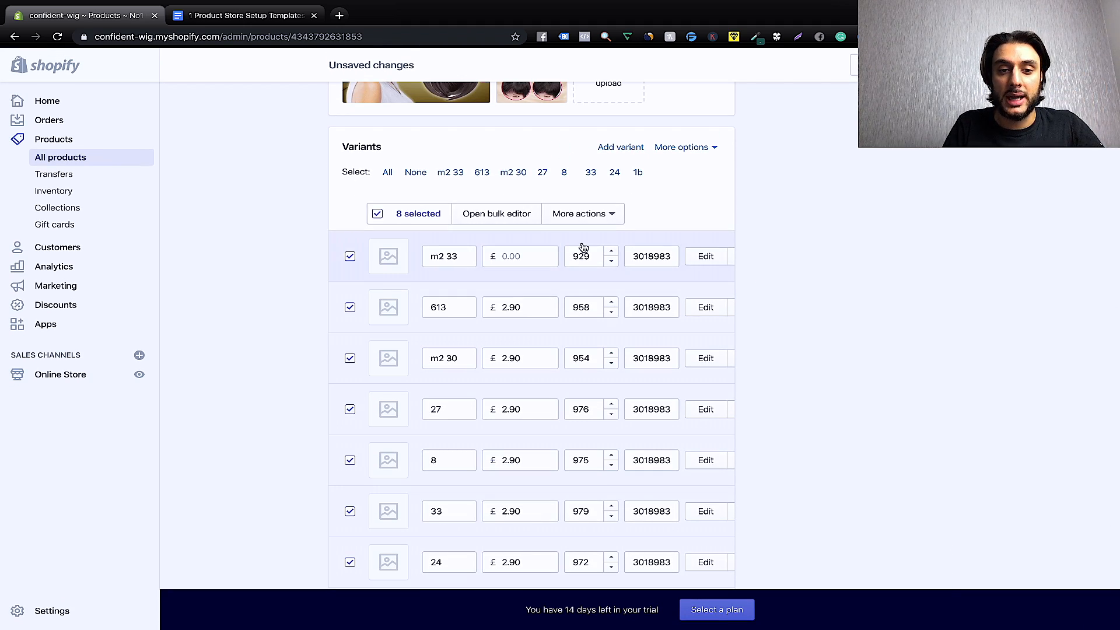
pyautogui.click(617, 215)
pyautogui.click(591, 252)
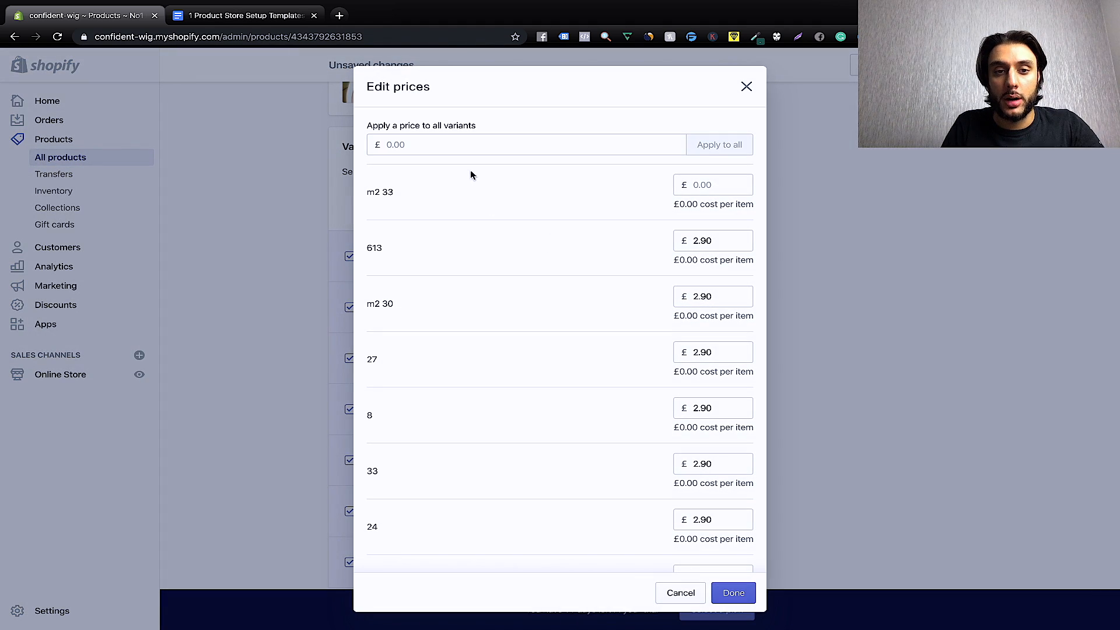
pyautogui.click(448, 146)
pyautogui.write('24.')
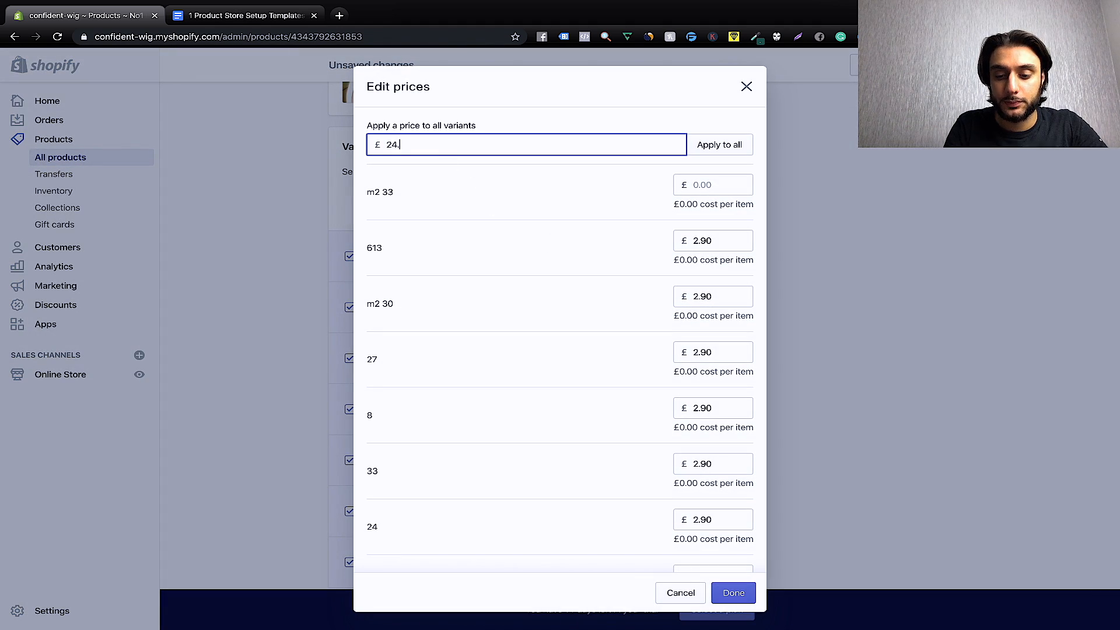
pyautogui.write('99')
pyautogui.click(703, 144)
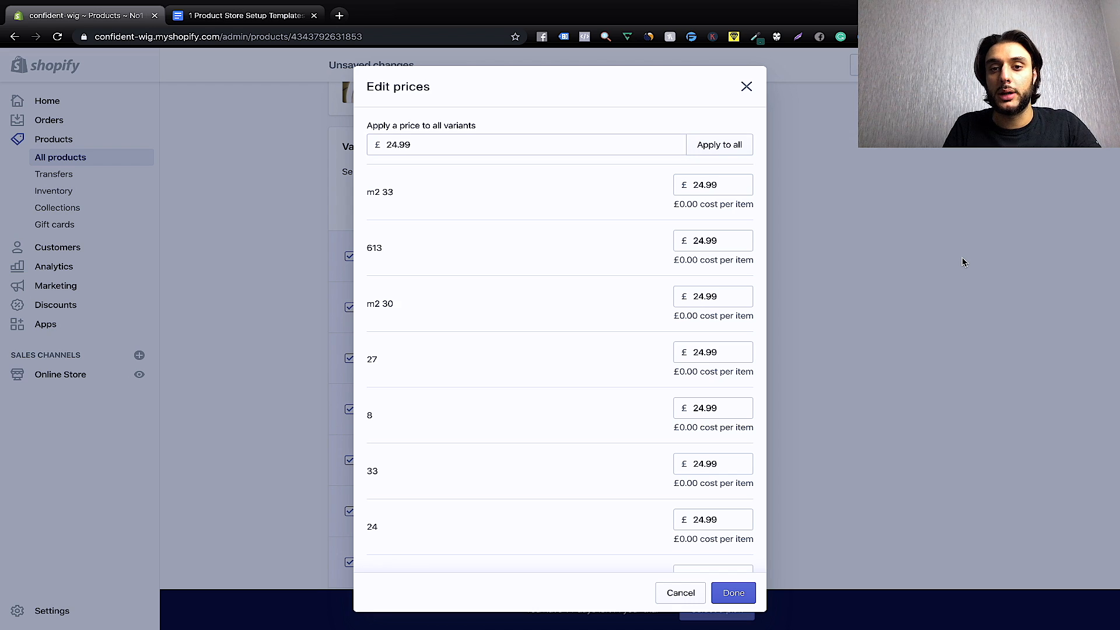
pyautogui.click(733, 592)
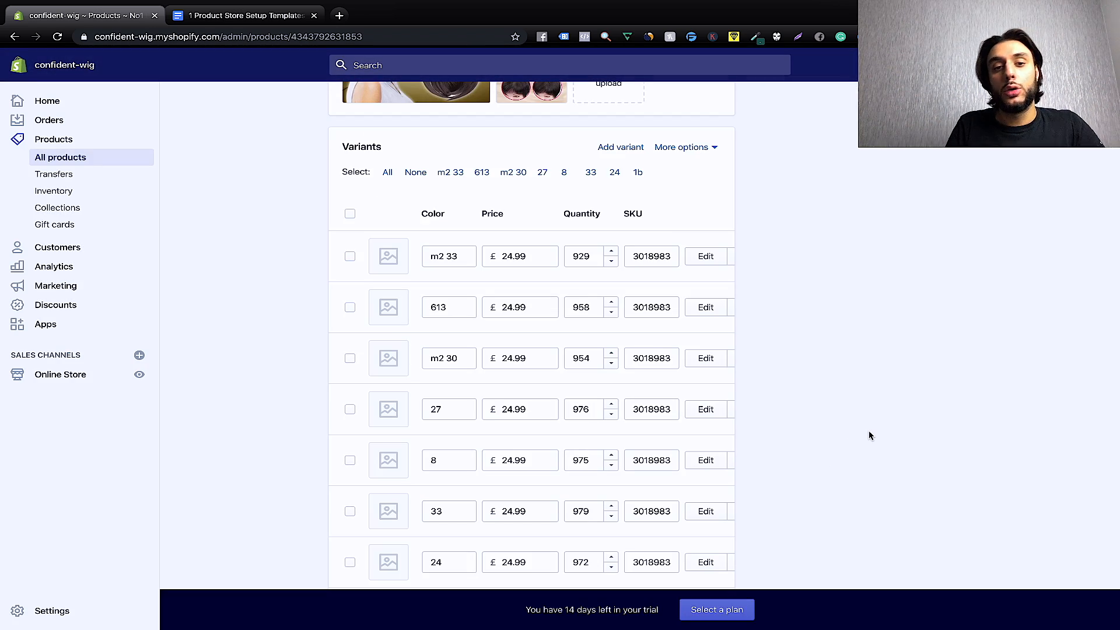
# Rename the product's m2 33 colour variant to brown.
pyautogui.click(448, 261)
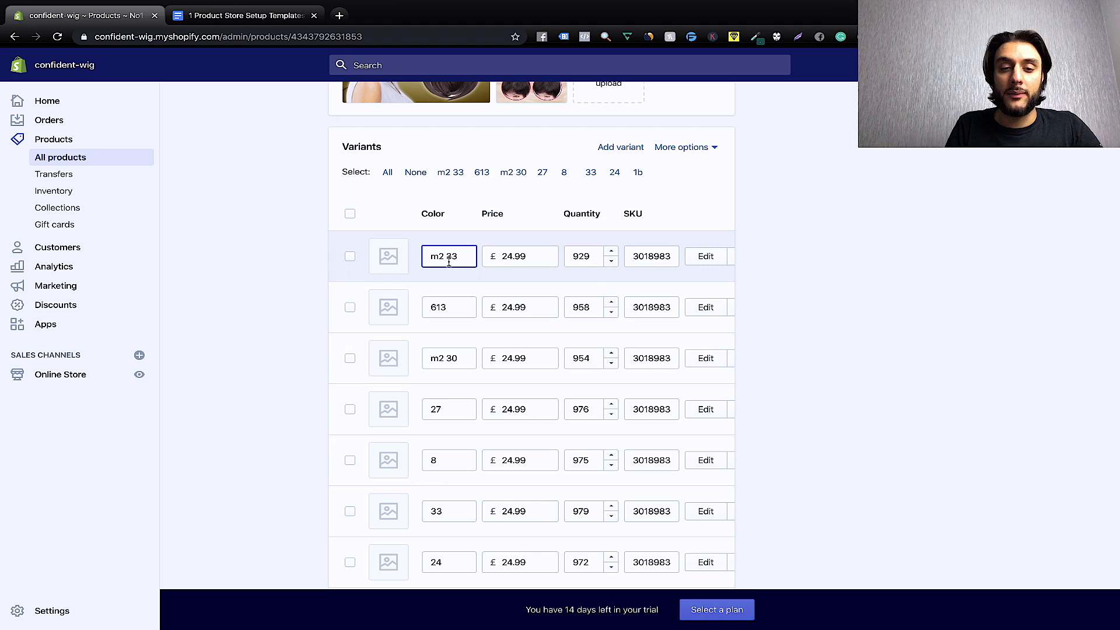
pyautogui.press('BackSpace')
pyautogui.press('BackSpace')
pyautogui.press('BackSpace')
pyautogui.press('BackSpace')
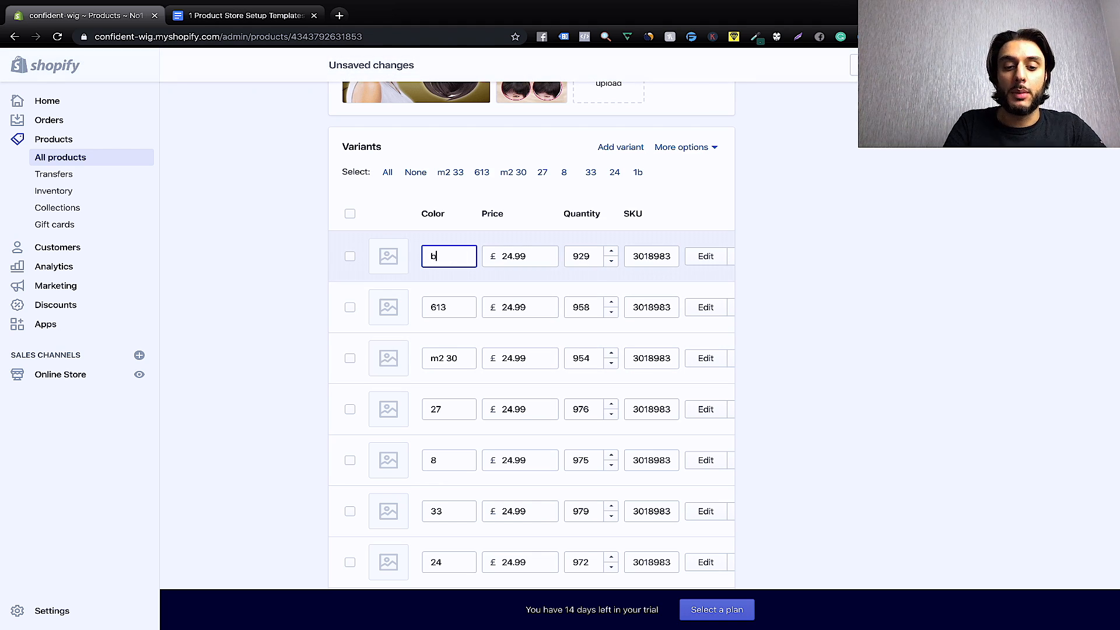
pyautogui.write('brown')
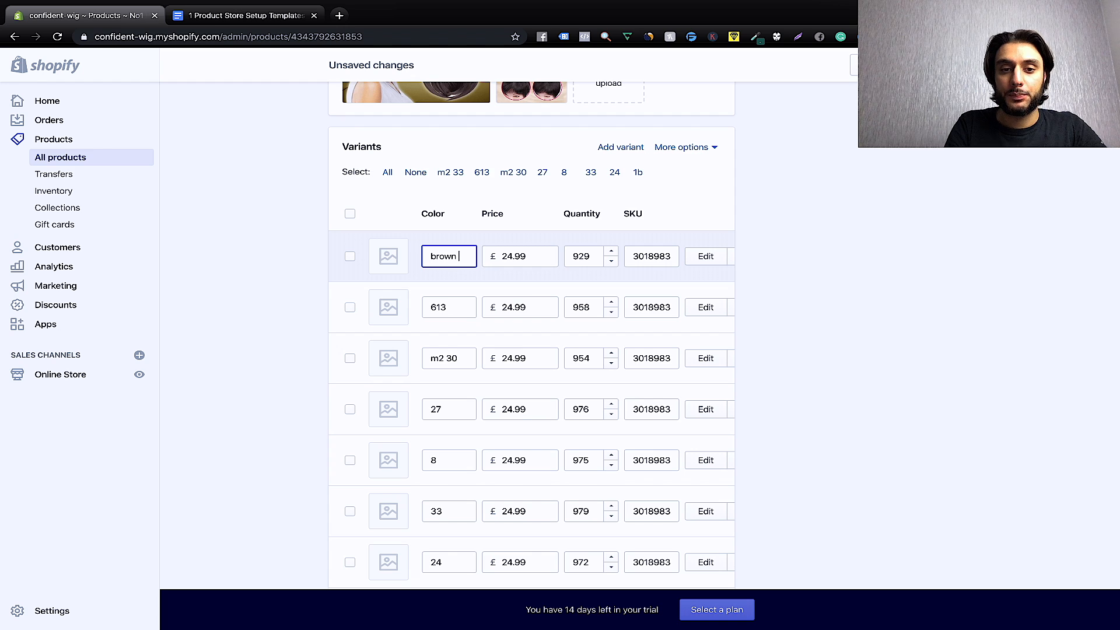
# Rename the 613 colour variant to blonde and save the product.
pyautogui.click(459, 306)
pyautogui.write('bl')
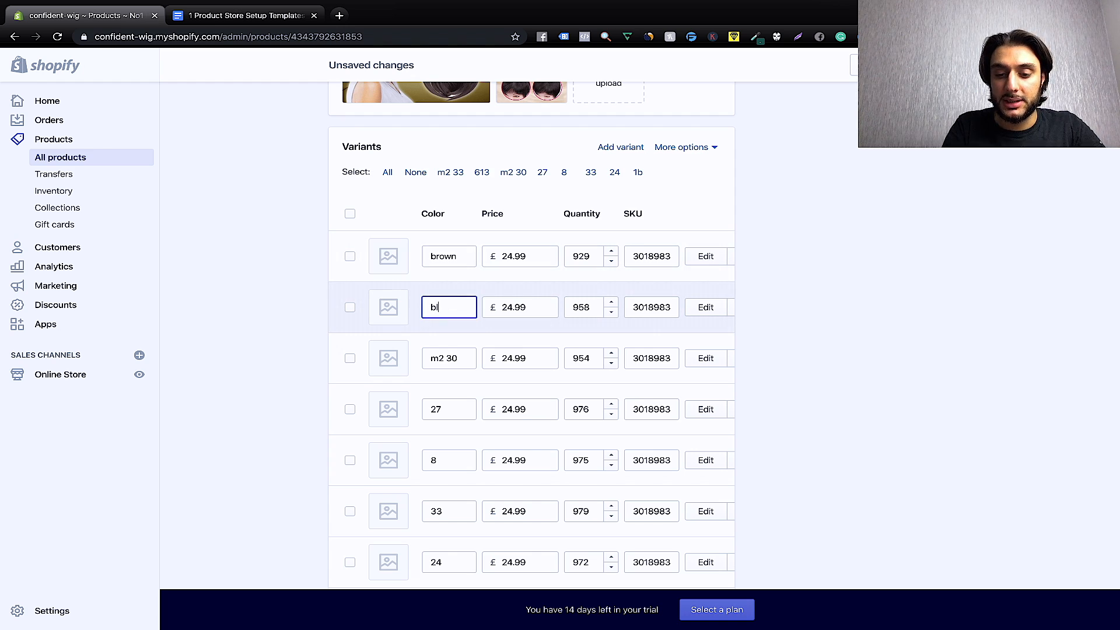
pyautogui.write('onde')
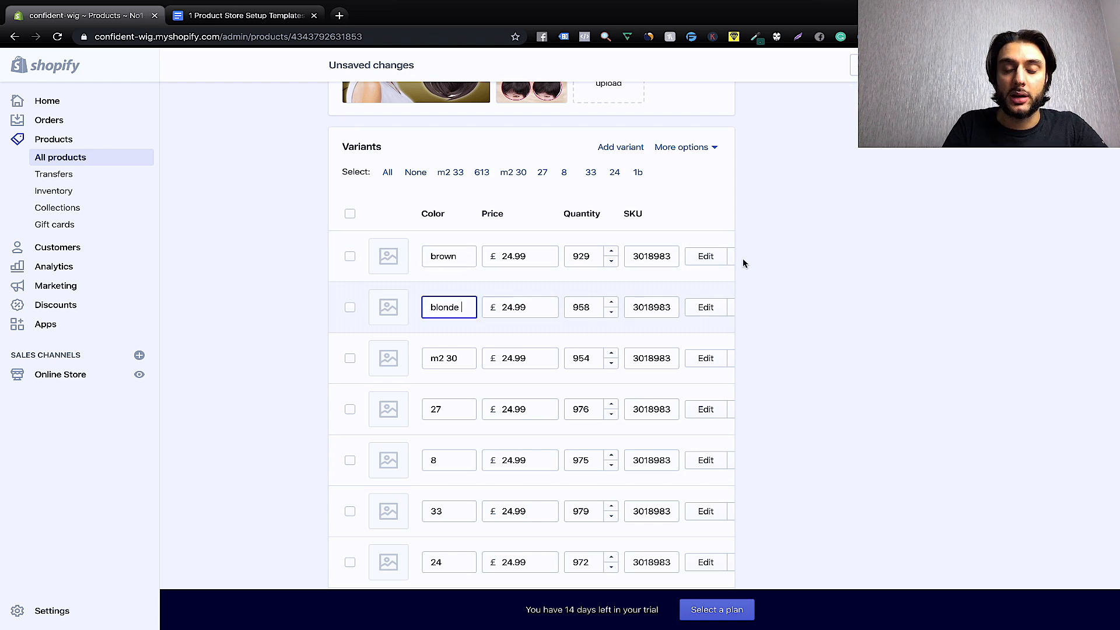
pyautogui.click(925, 304)
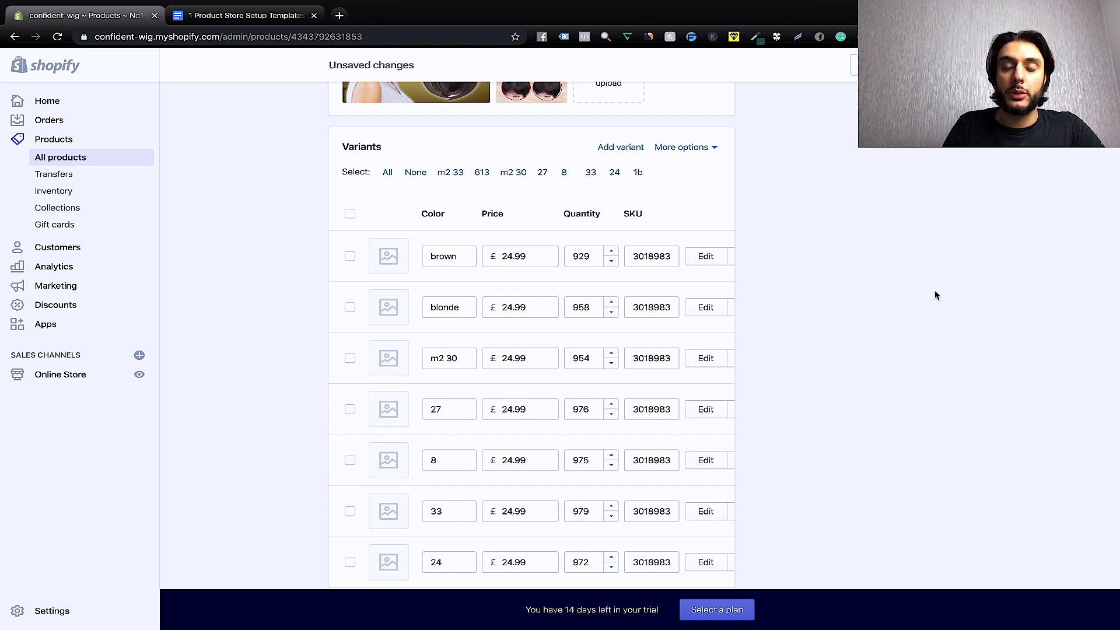
pyautogui.hotkey('ctrl', 's')
pyautogui.scroll(-15, 927, 299)
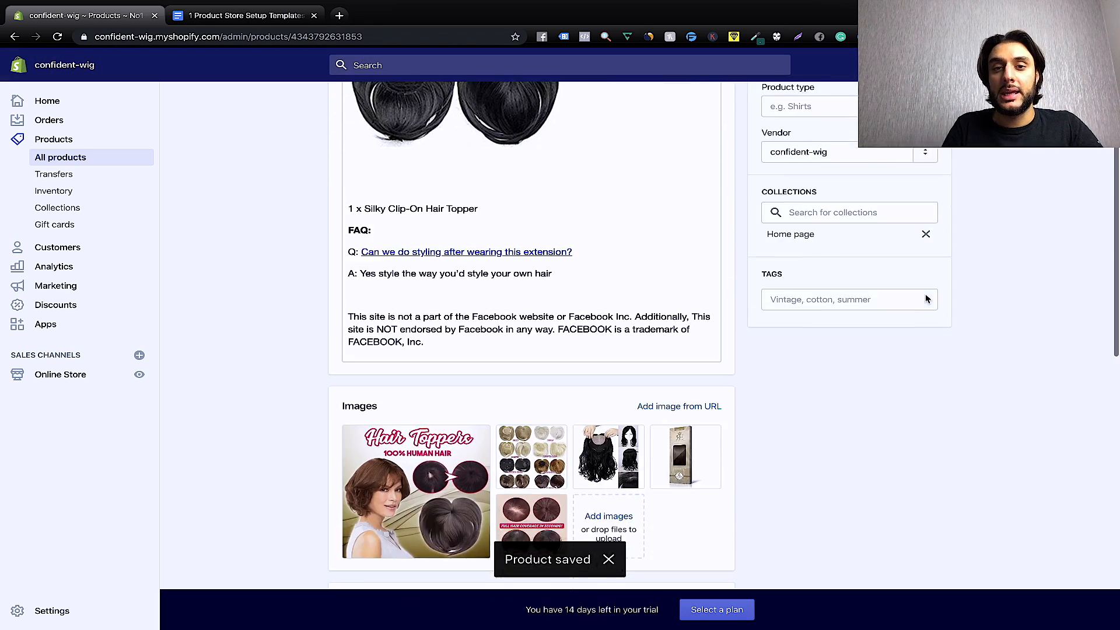
# Open the brown variant's details and examine its price and compare-at price.
pyautogui.scroll(8, 927, 299)
pyautogui.scroll(-3, 927, 299)
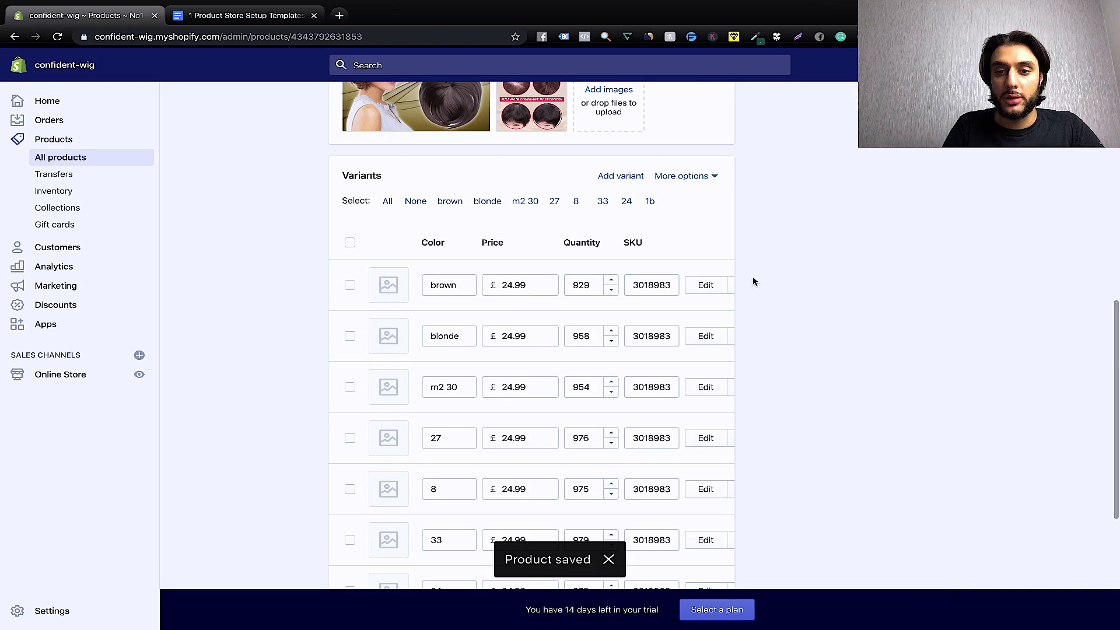
pyautogui.click(707, 285)
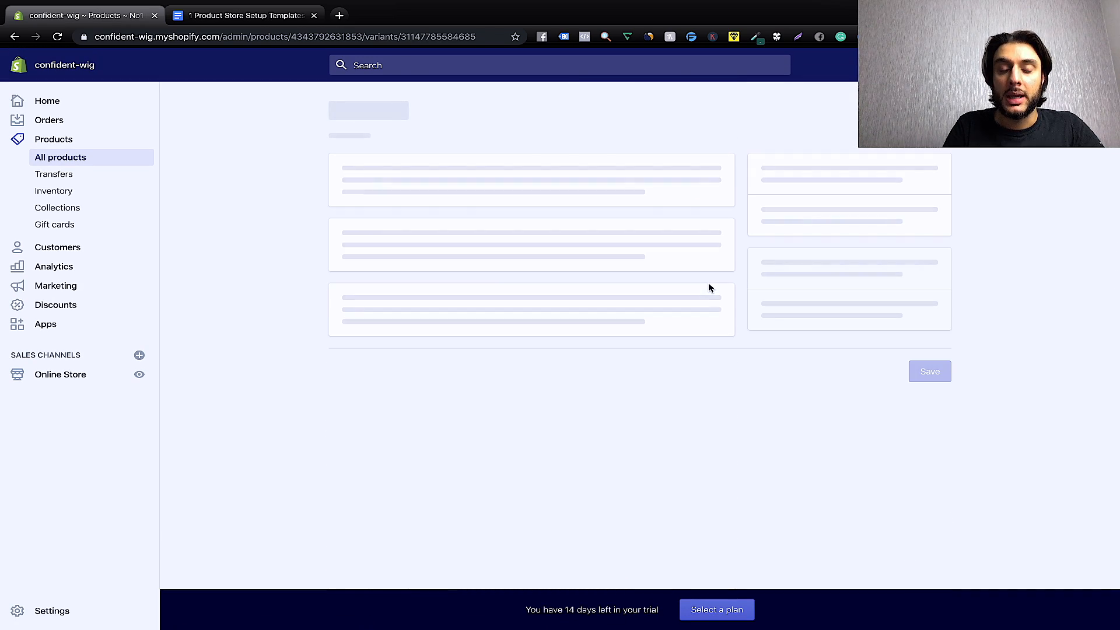
pyautogui.scroll(-1, 754, 399)
pyautogui.scroll(-2, 776, 391)
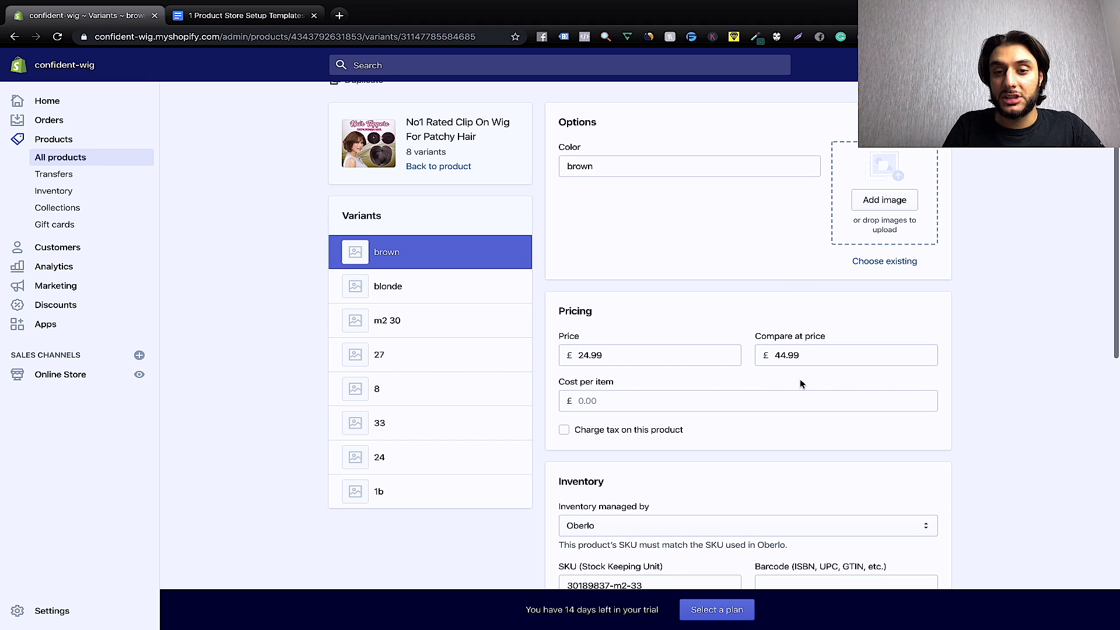
pyautogui.click(813, 356)
pyautogui.scroll(-1, 839, 359)
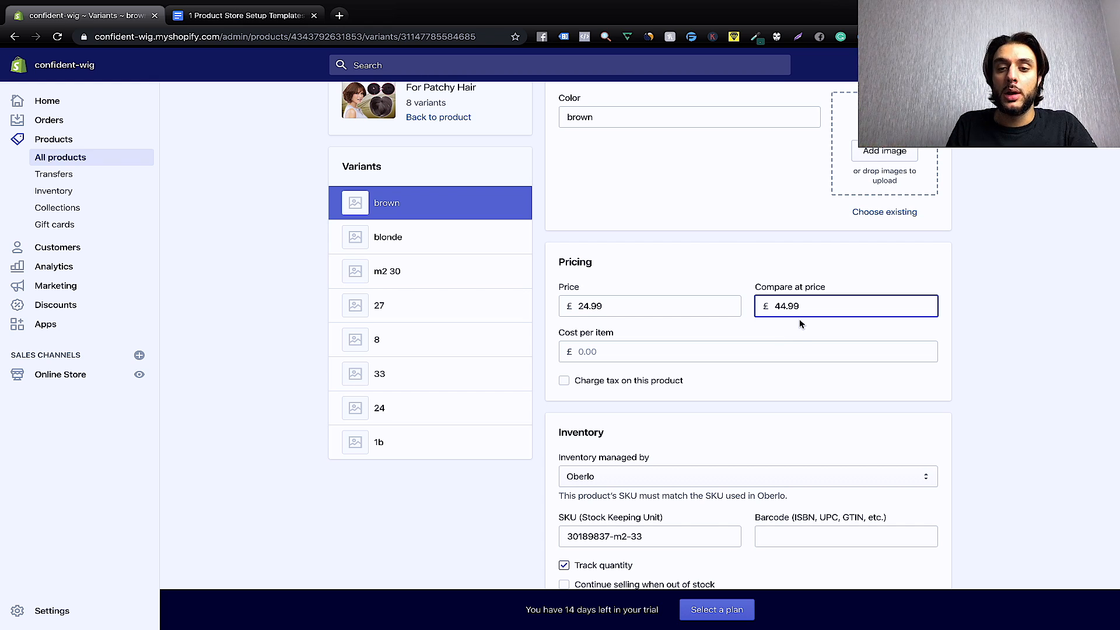
pyautogui.click(690, 305)
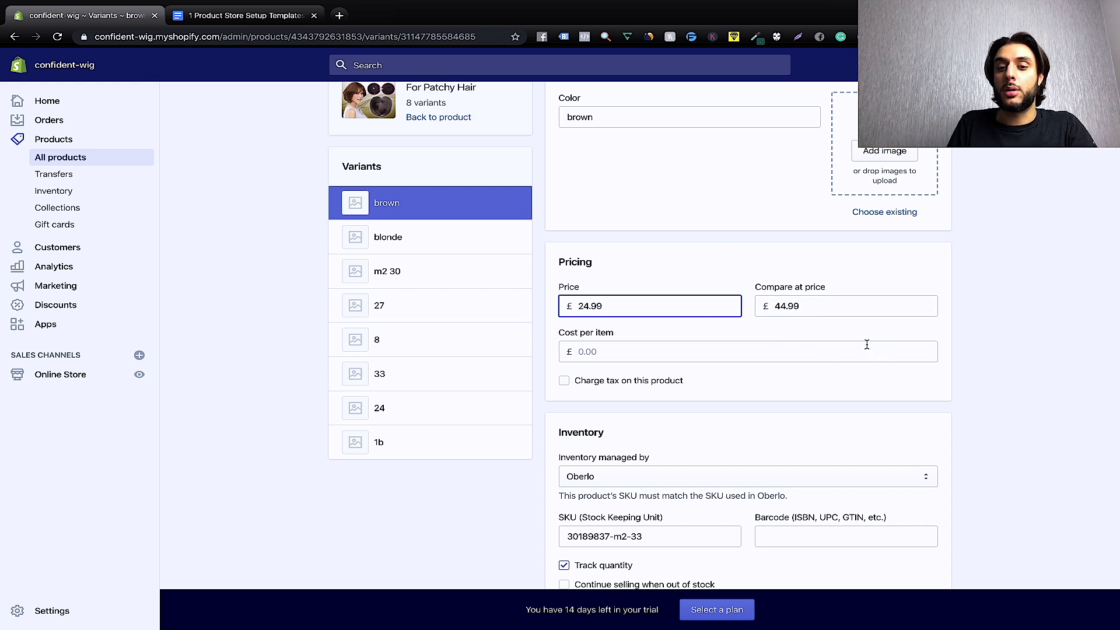
pyautogui.click(828, 305)
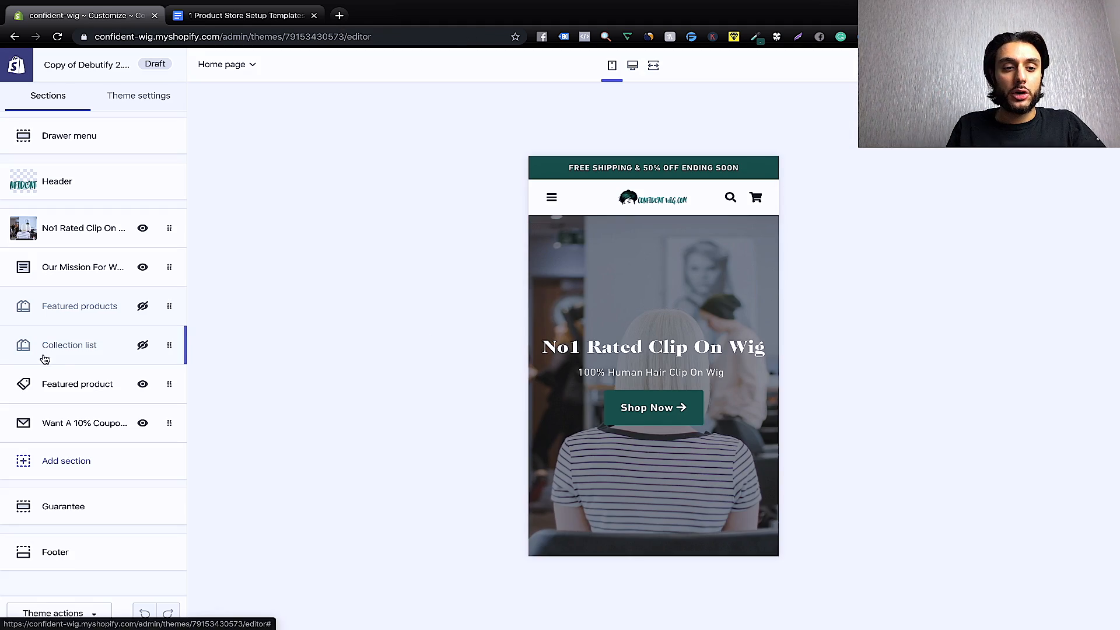
# Assign the No1 Rated Clip On Wig For Patchy Hair product to the home page's Featured product section.
pyautogui.click(75, 385)
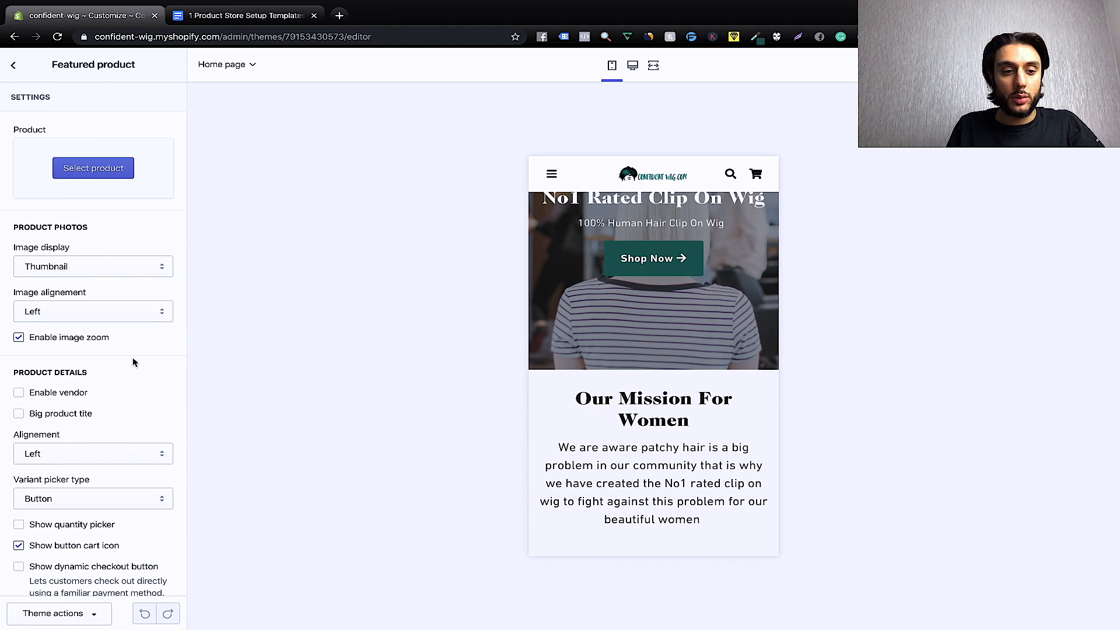
pyautogui.scroll(-3, 132, 355)
pyautogui.scroll(5, 132, 354)
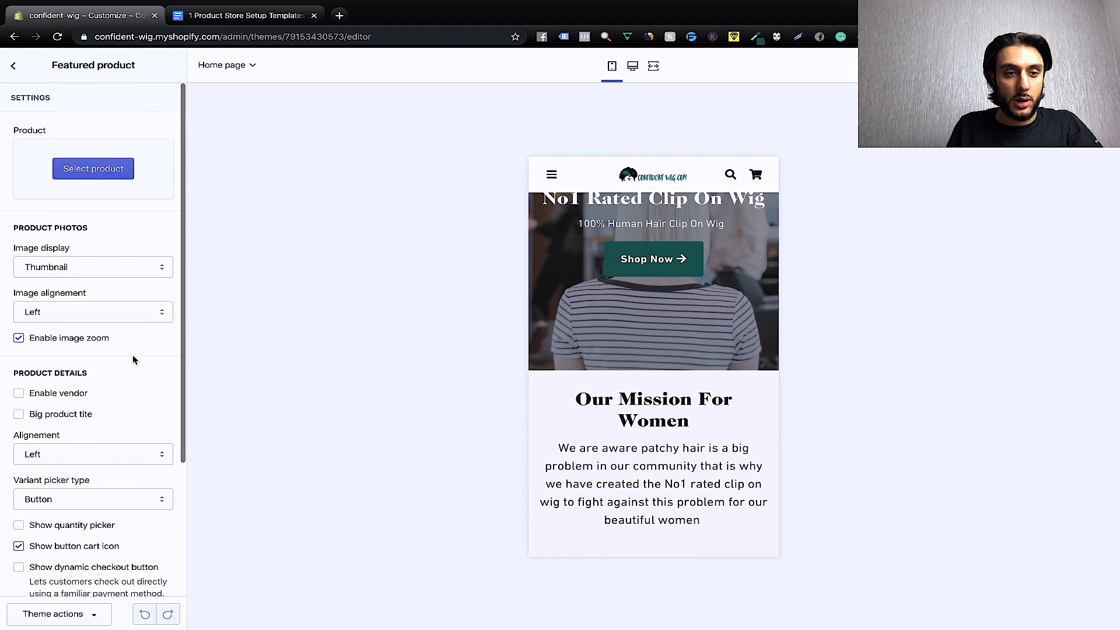
pyautogui.click(109, 171)
pyautogui.click(108, 181)
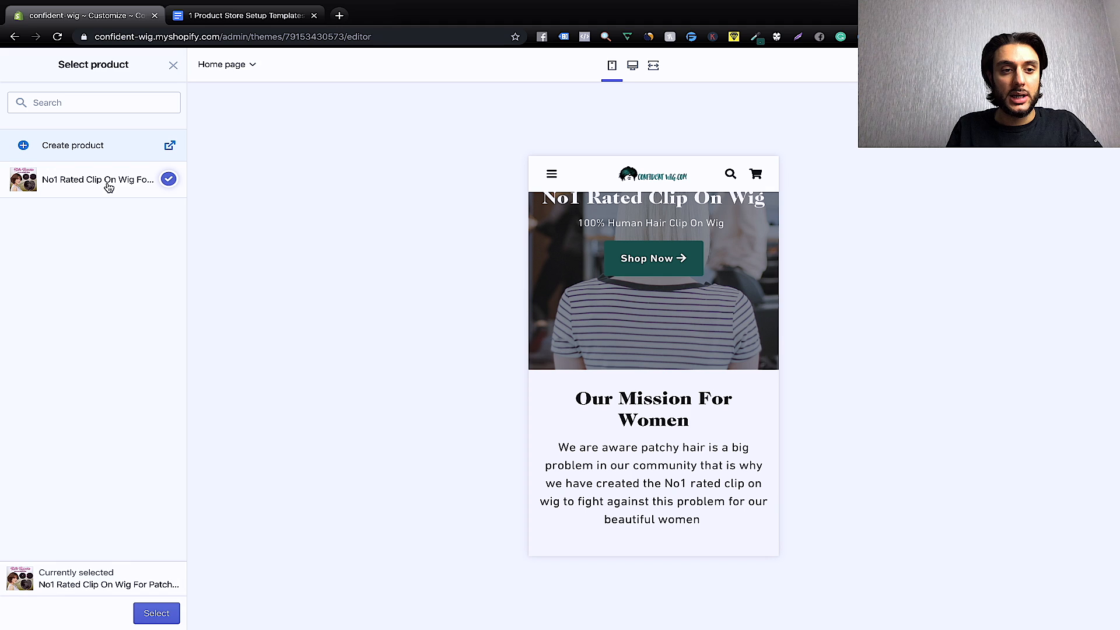
pyautogui.click(156, 614)
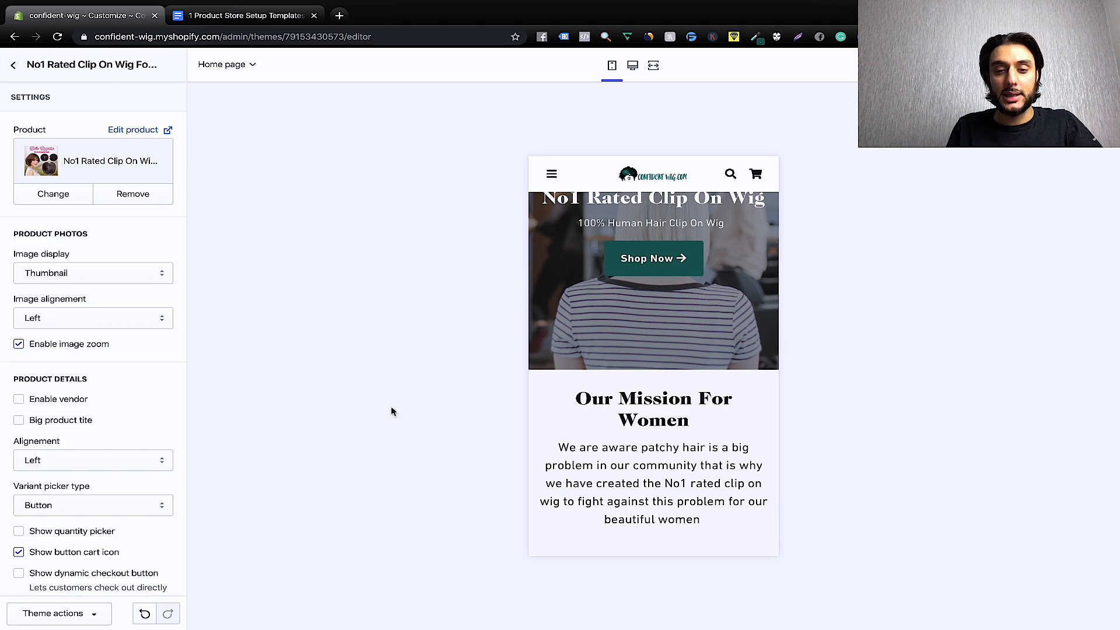
# Review the featured product's images, price, colour options and description in the mobile preview, check its section settings, and return to the section list.
pyautogui.scroll(-8, 600, 400)
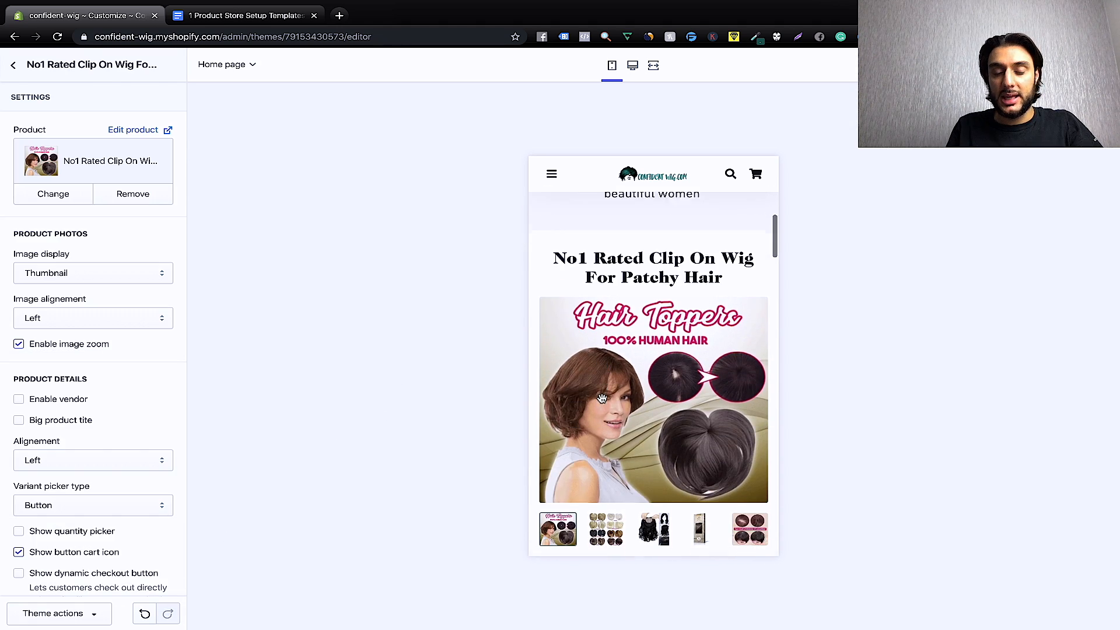
pyautogui.scroll(-2, 602, 396)
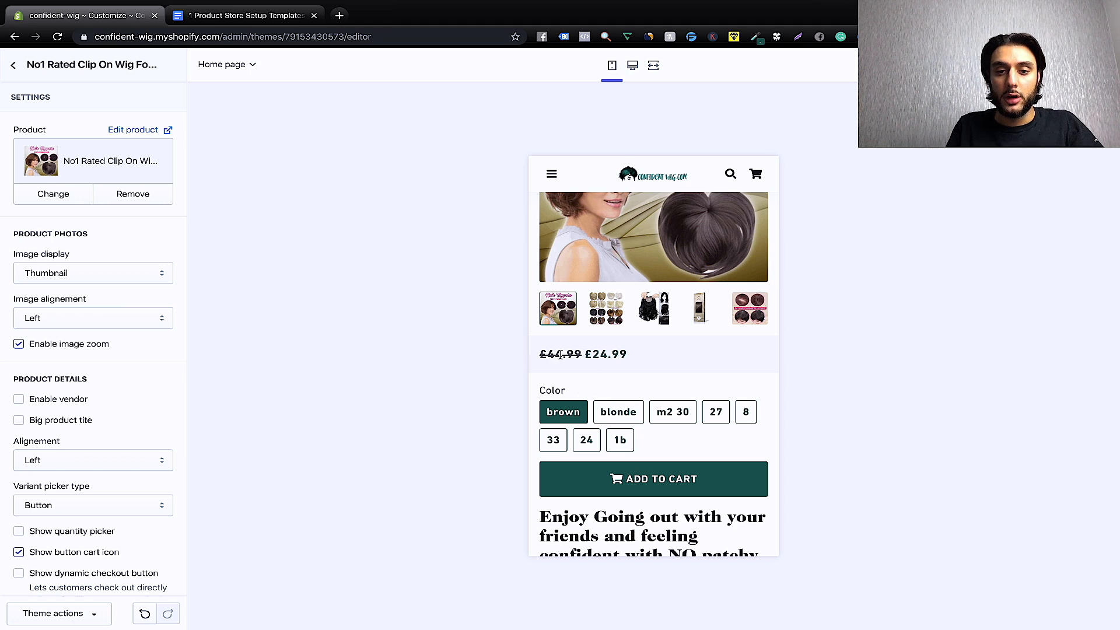
pyautogui.scroll(-1, 716, 440)
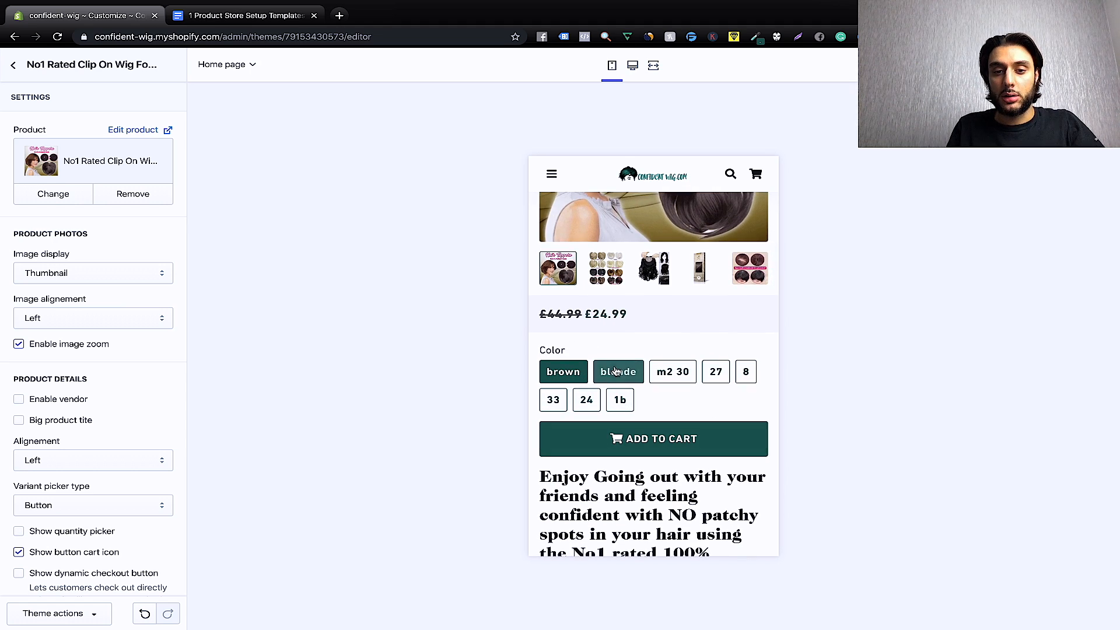
pyautogui.scroll(-3, 657, 393)
pyautogui.scroll(-15, 662, 395)
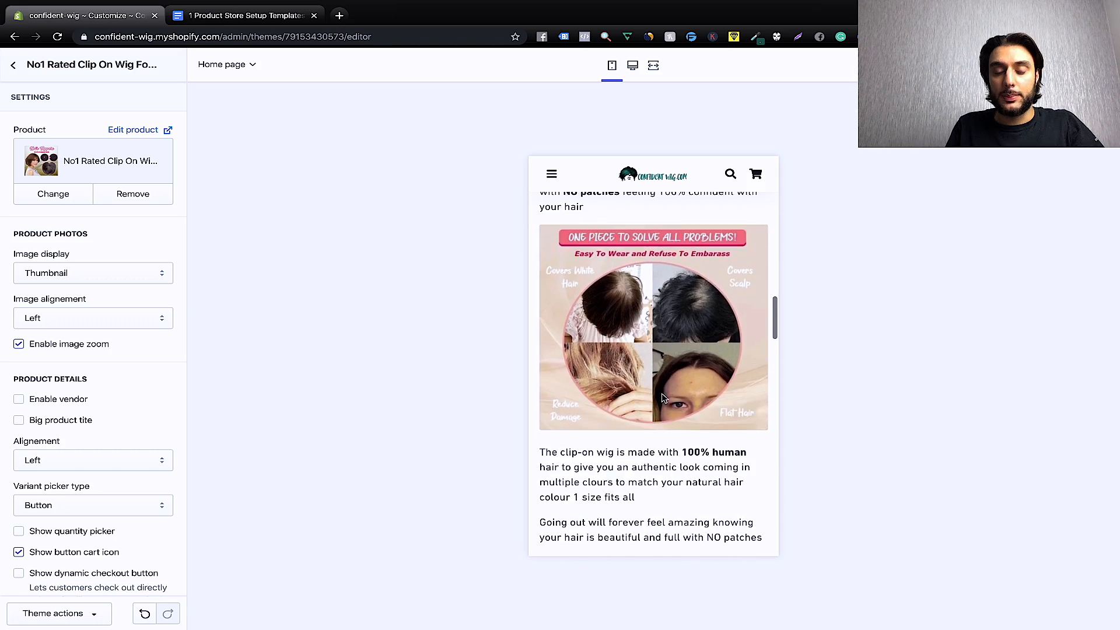
pyautogui.scroll(-10, 662, 399)
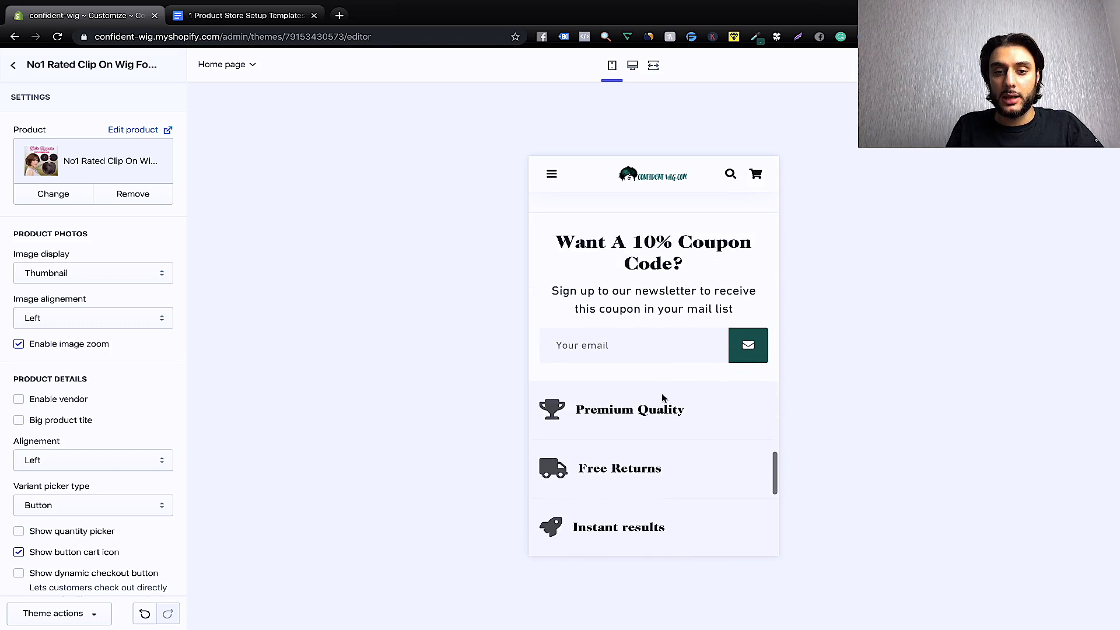
pyautogui.scroll(5, 662, 398)
pyautogui.scroll(10, 662, 399)
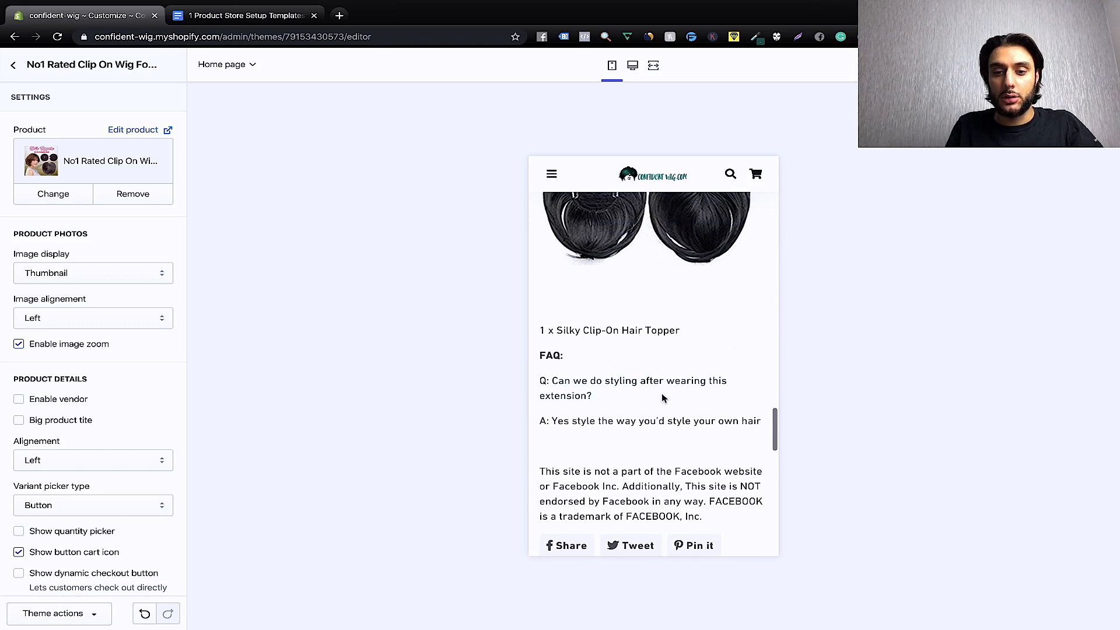
pyautogui.scroll(15, 662, 391)
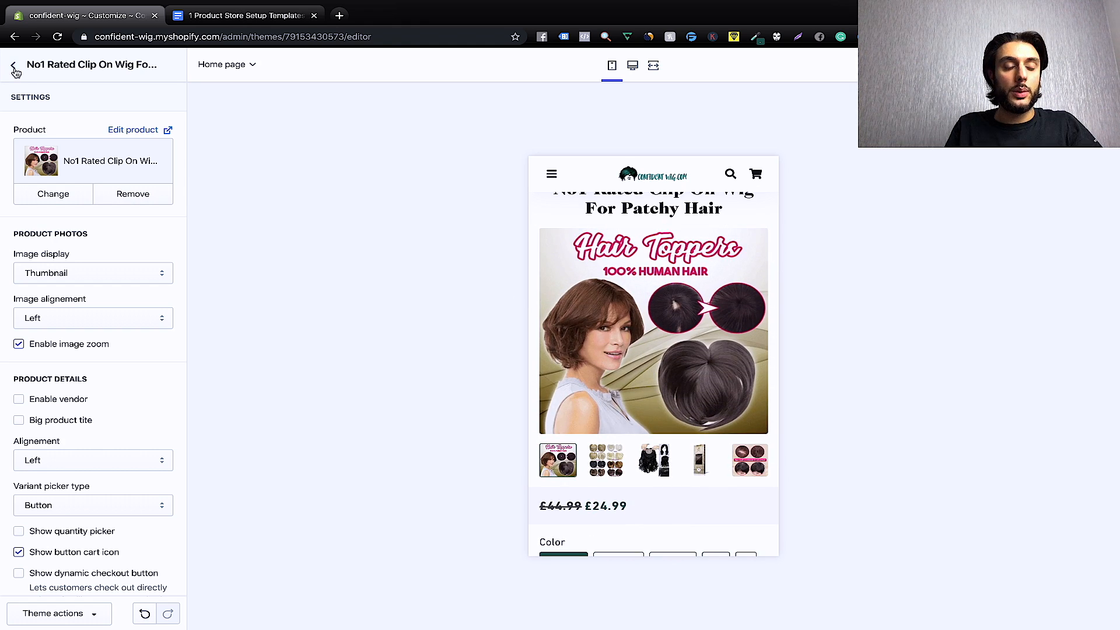
pyautogui.scroll(-3, 92, 324)
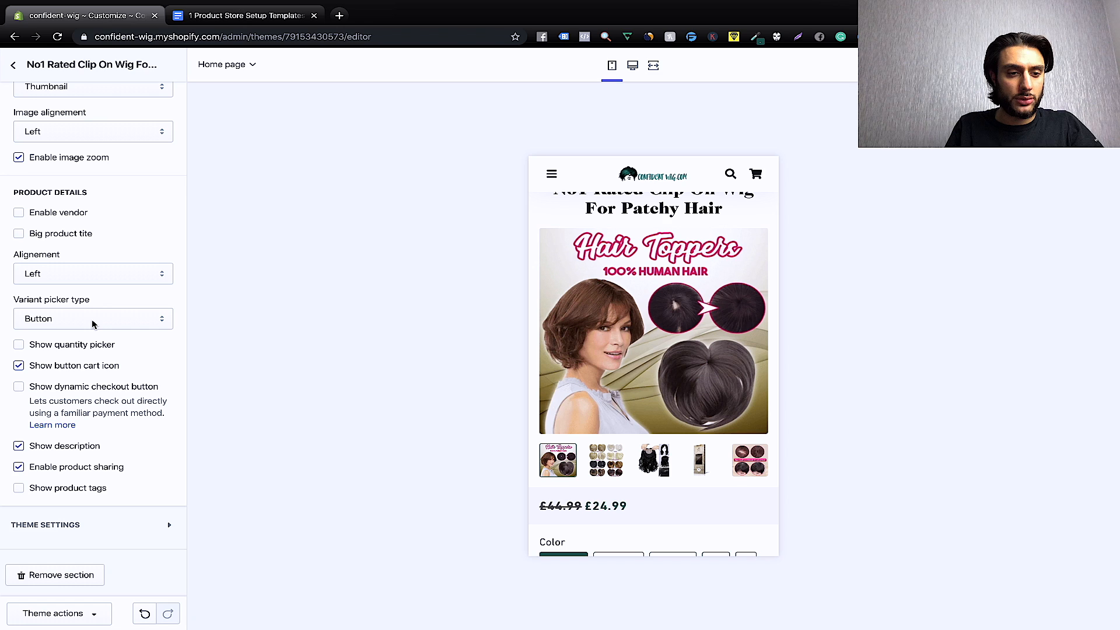
pyautogui.scroll(3, 93, 324)
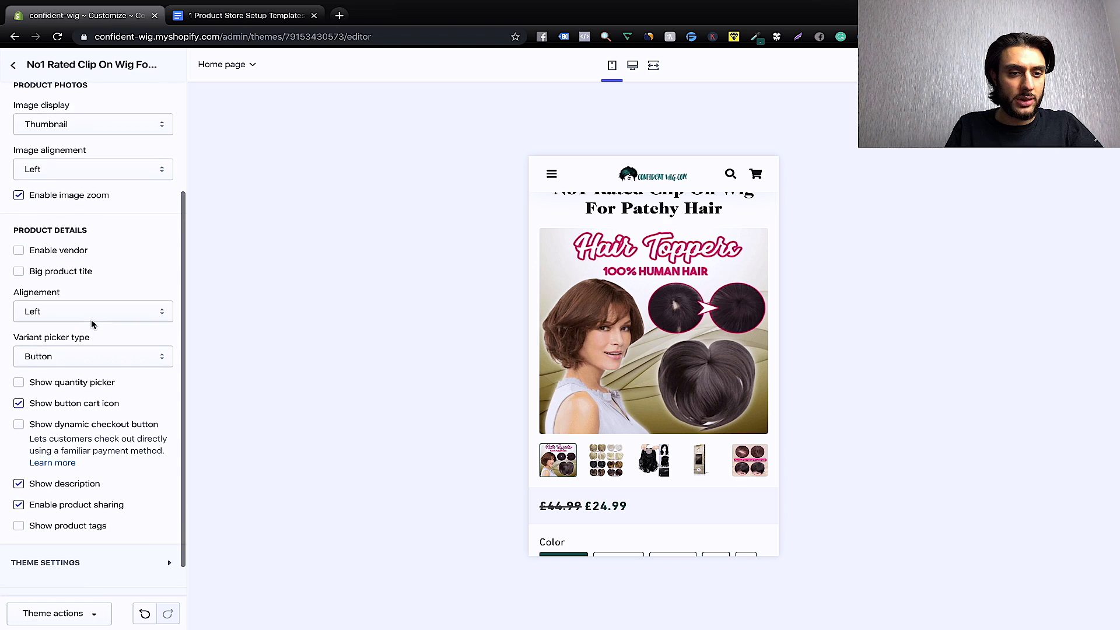
pyautogui.scroll(2, 92, 324)
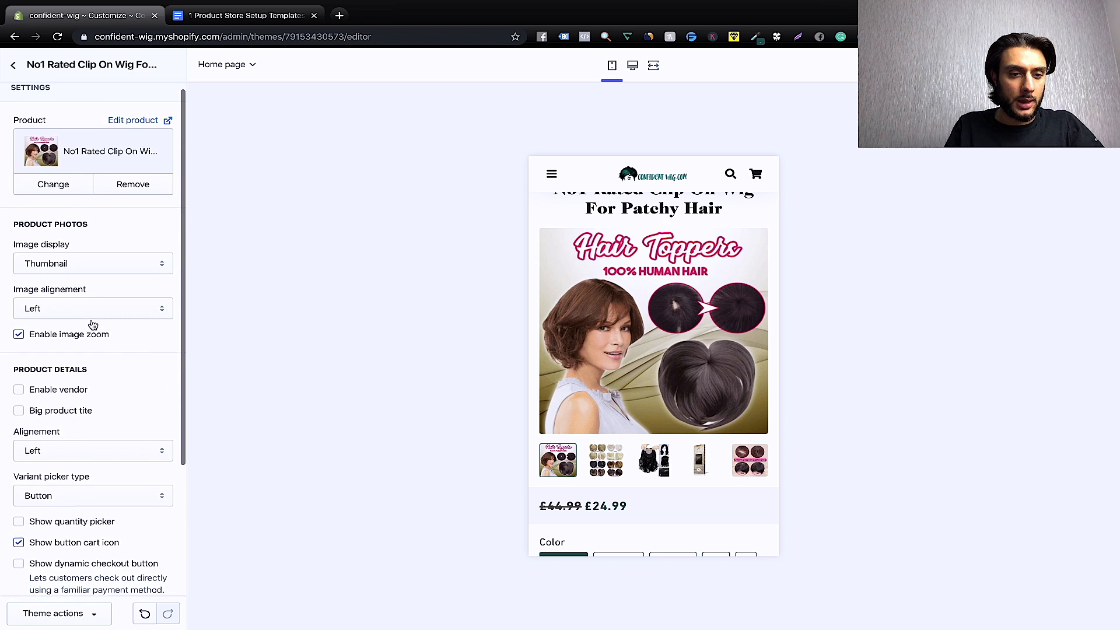
pyautogui.click(13, 66)
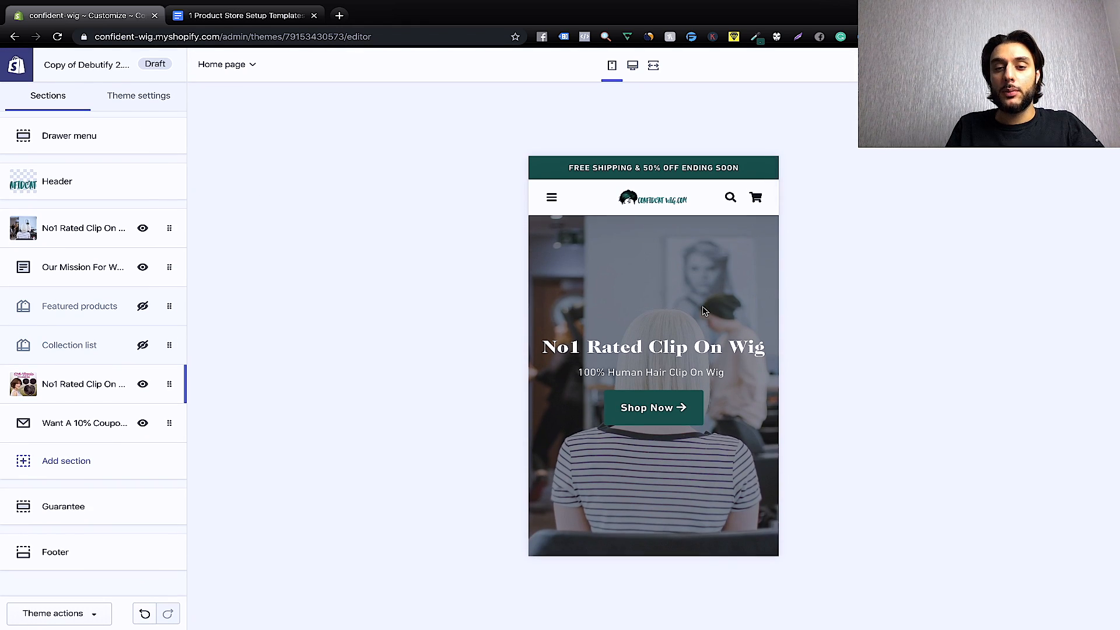
# Examine the whole mobile home page preview from the hero banner down to the guarantees and footer.
pyautogui.scroll(-3, 704, 311)
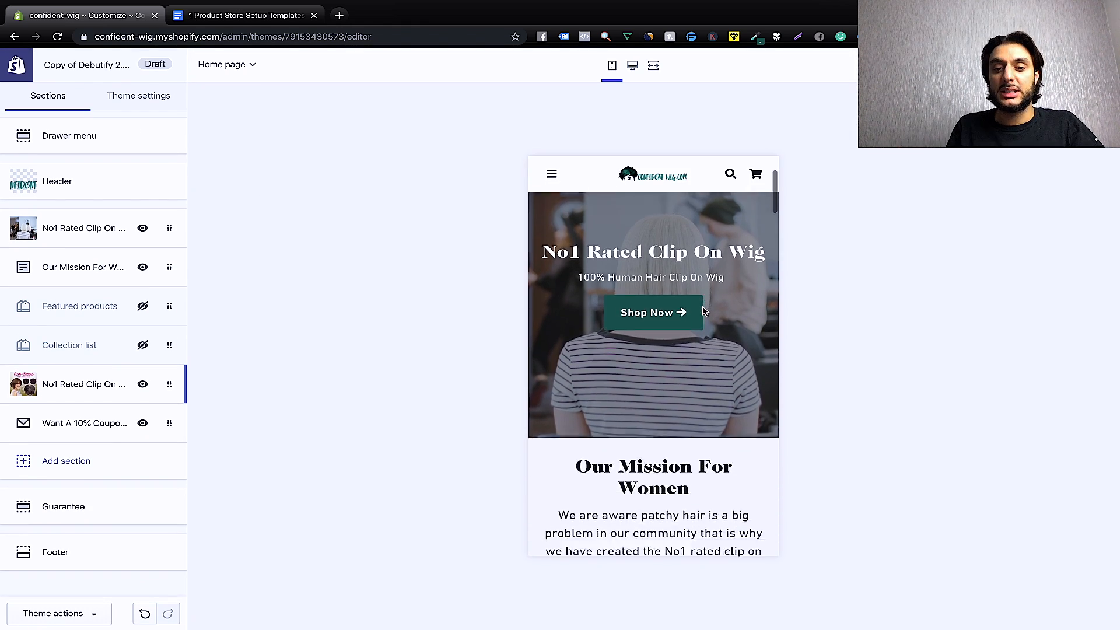
pyautogui.scroll(3, 704, 312)
pyautogui.scroll(-2, 705, 314)
pyautogui.scroll(-10, 704, 314)
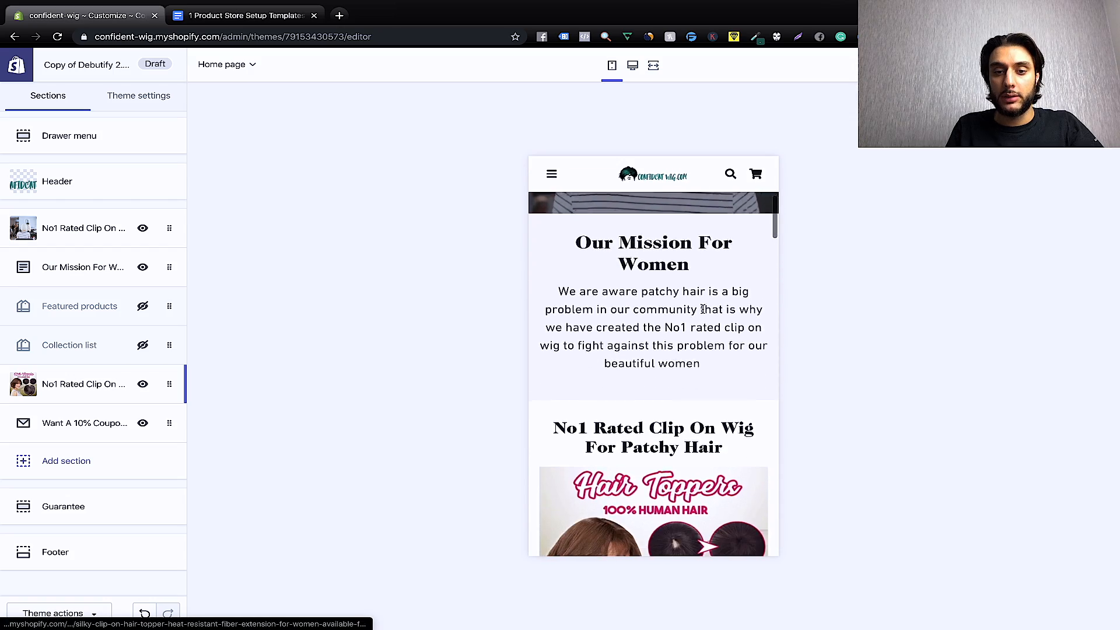
pyautogui.scroll(-15, 704, 313)
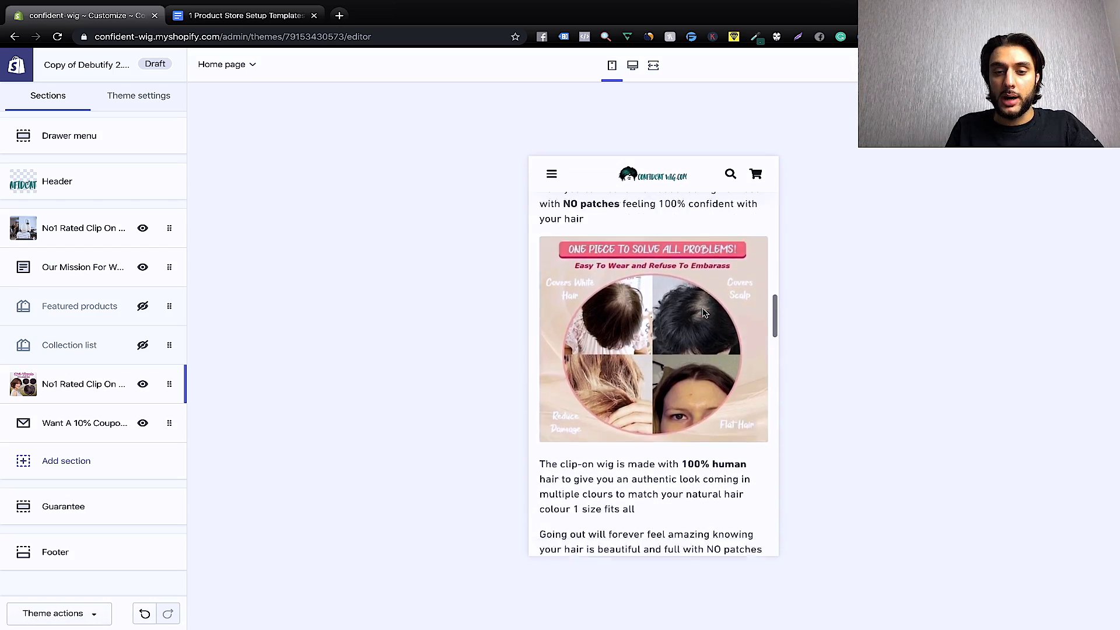
pyautogui.scroll(-10, 704, 311)
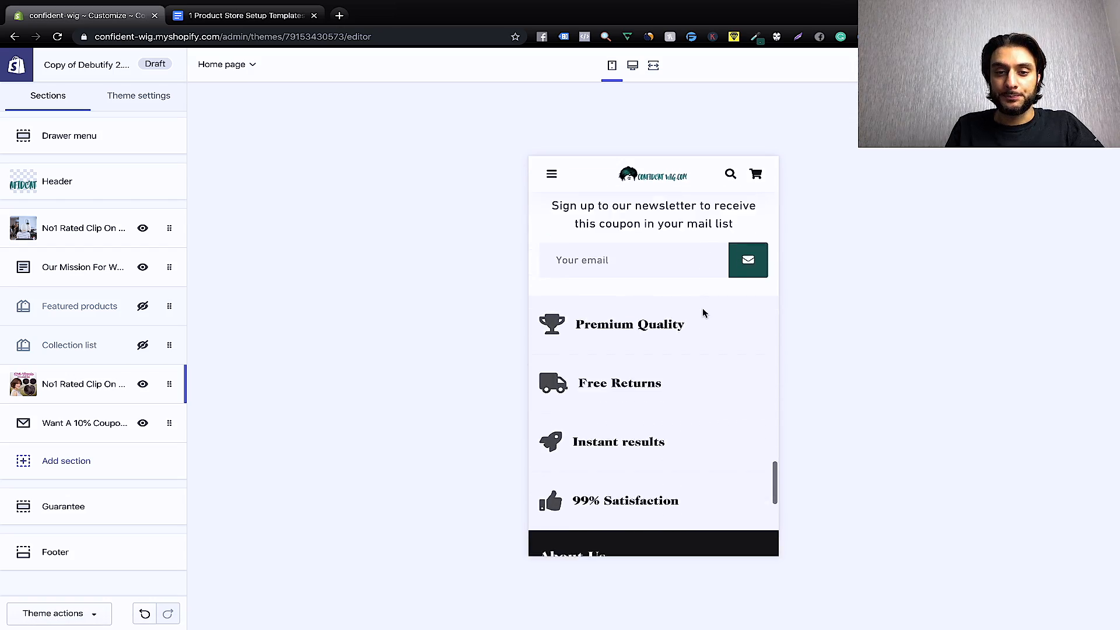
pyautogui.scroll(5, 704, 314)
pyautogui.scroll(-1, 704, 315)
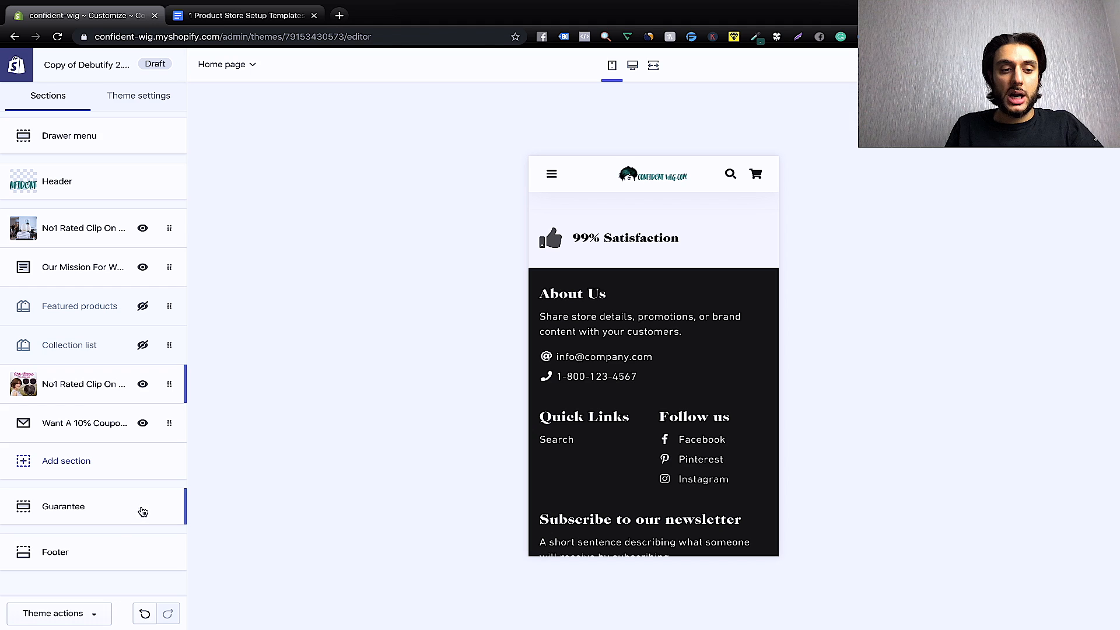
# Open the footer's About Us content and examine its logo, heading, email address, phone number and text settings.
pyautogui.click(91, 547)
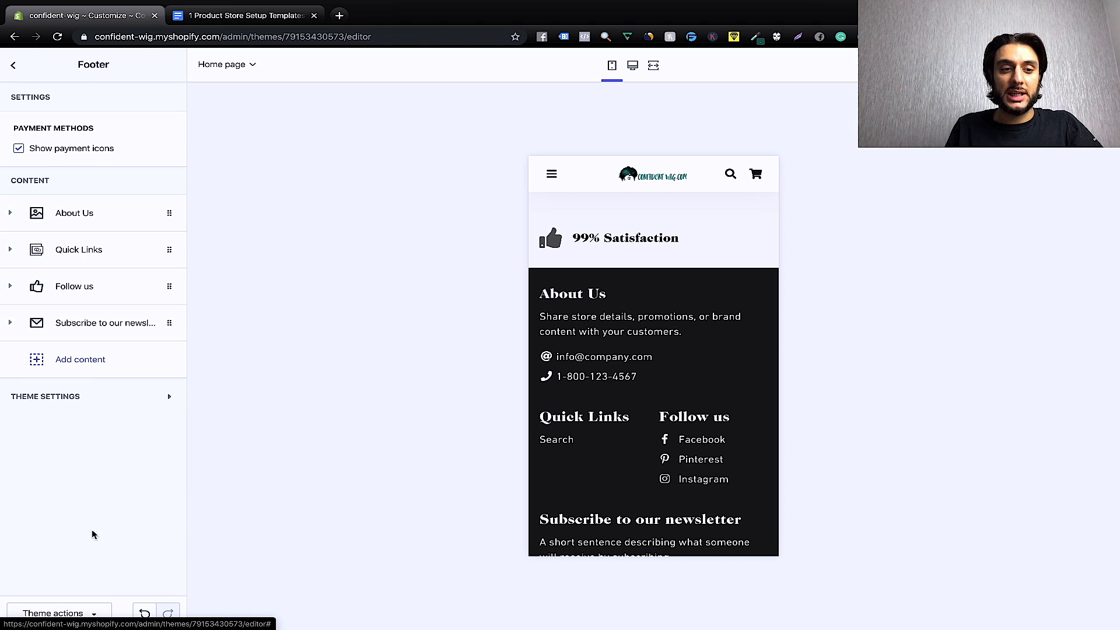
pyautogui.click(75, 214)
pyautogui.scroll(-2, 79, 433)
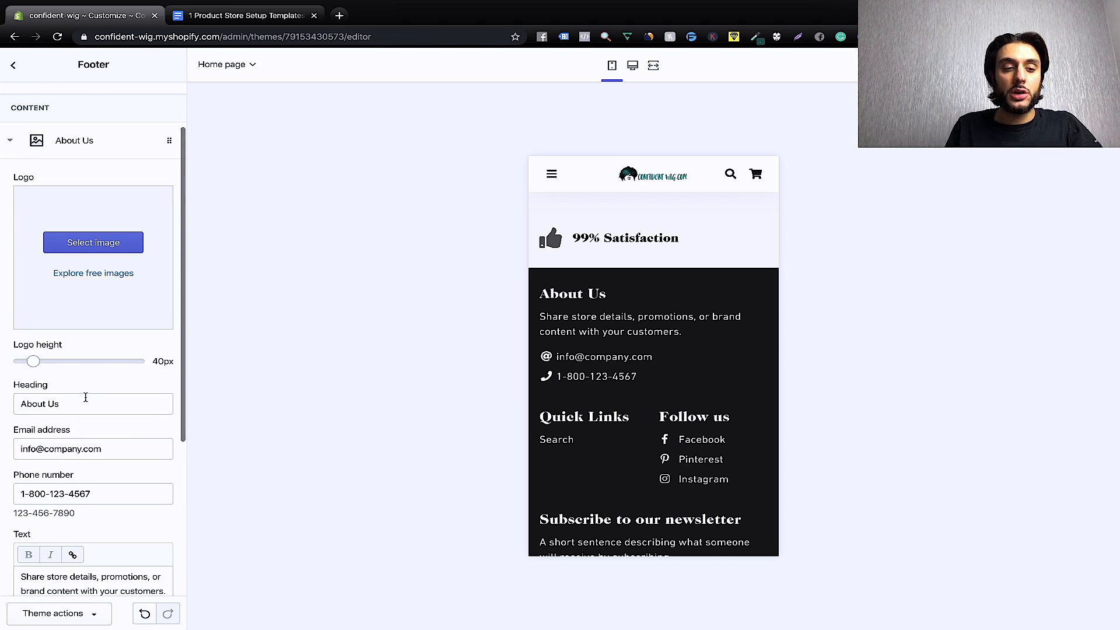
pyautogui.scroll(-2, 93, 426)
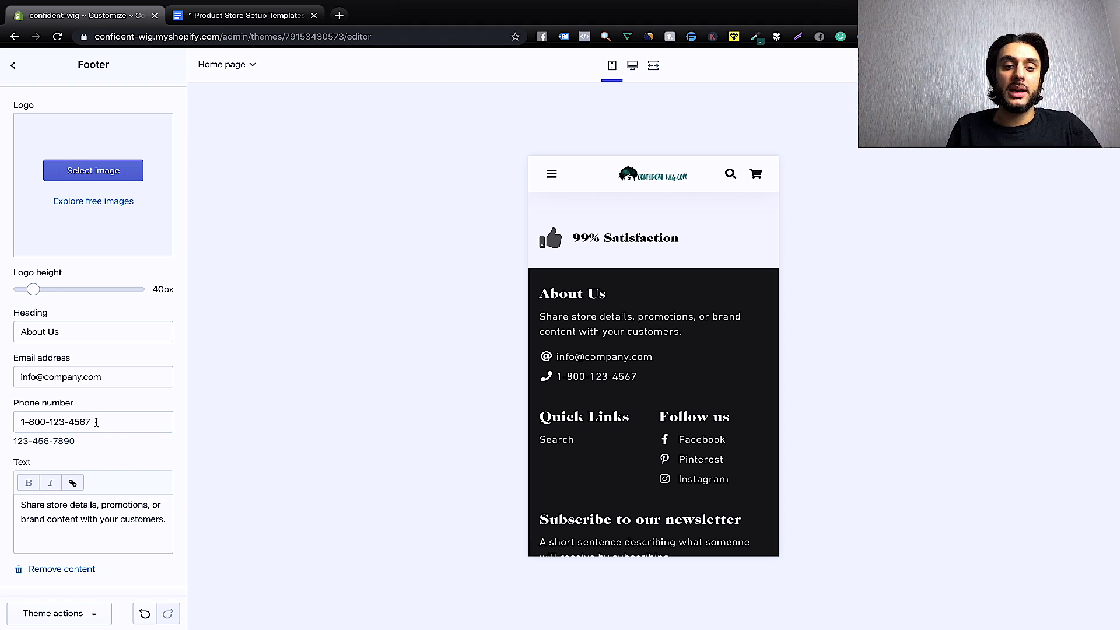
pyautogui.click(95, 533)
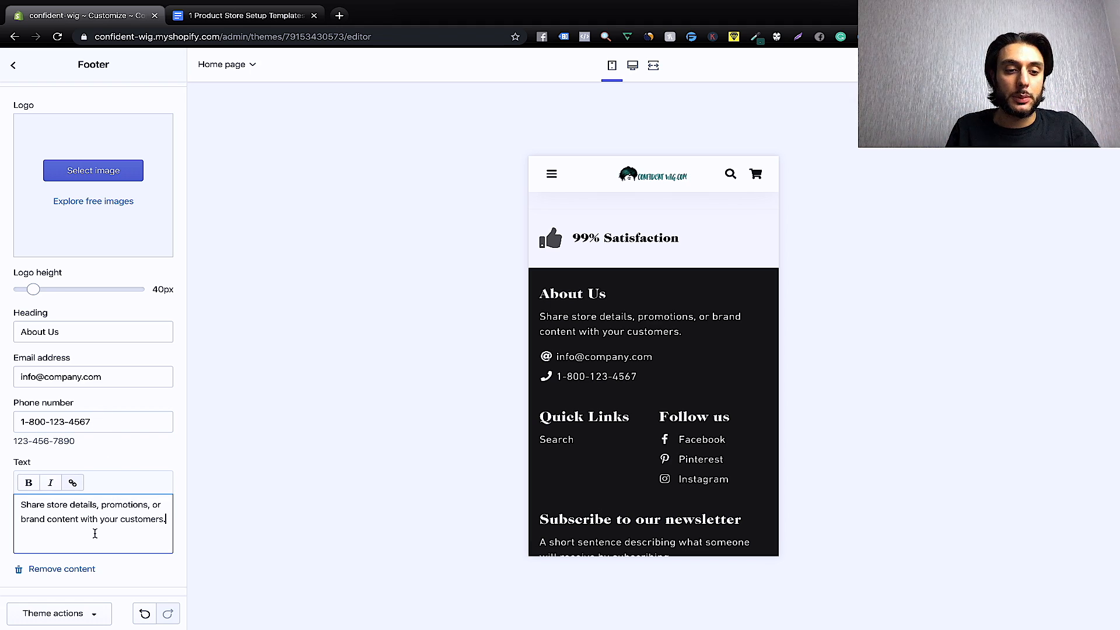
pyautogui.moveTo(164, 376); pyautogui.dragTo(44, 377)
pyautogui.click(37, 376)
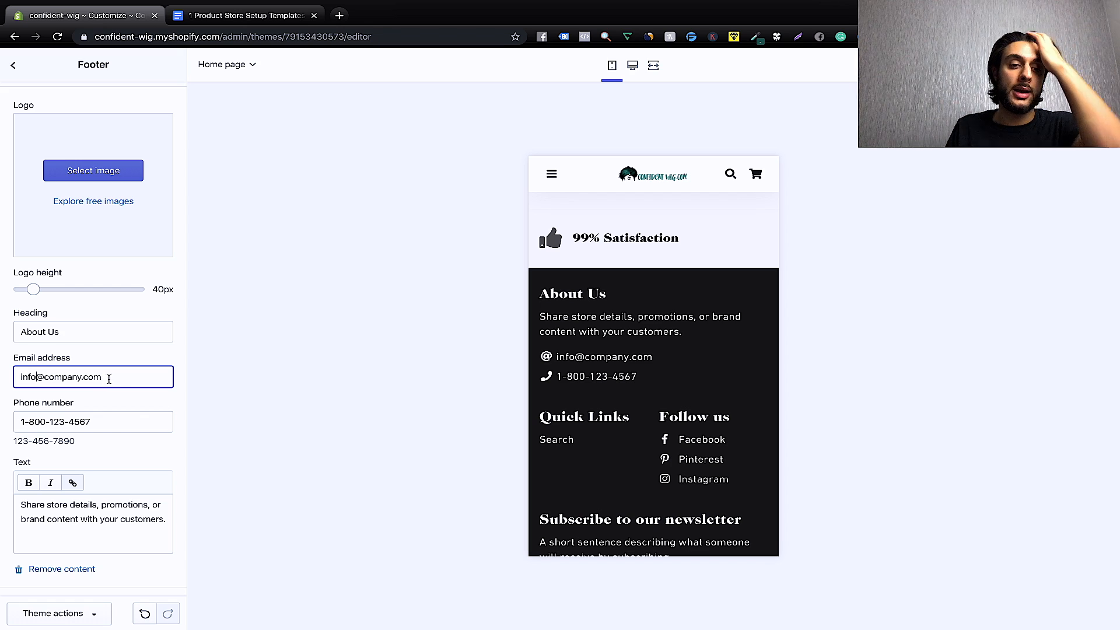
pyautogui.moveTo(105, 379); pyautogui.dragTo(15, 375)
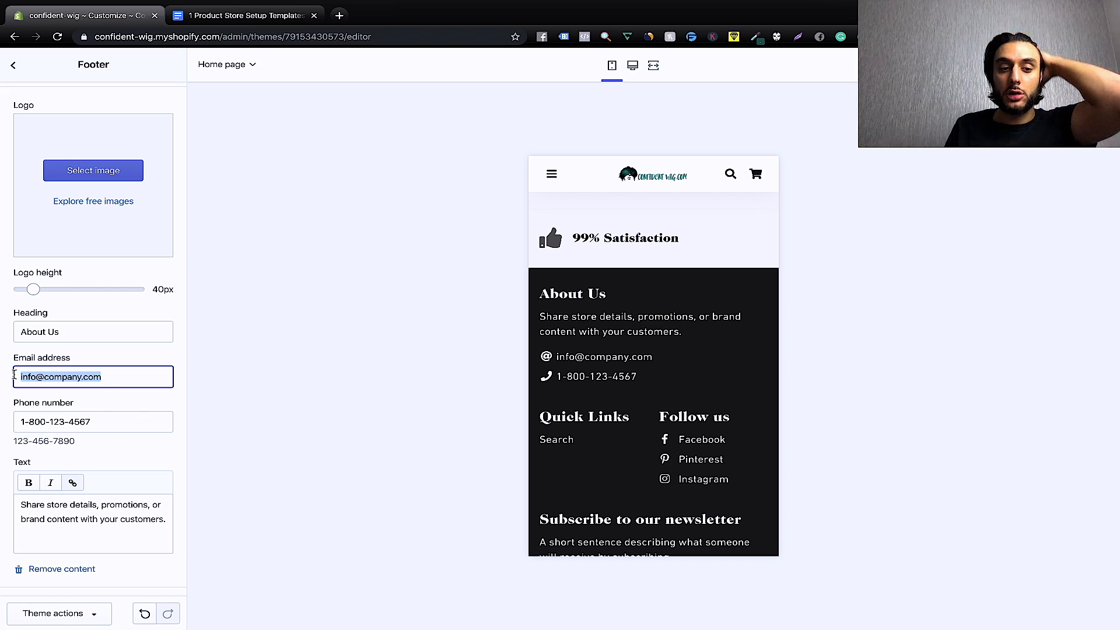
pyautogui.click(54, 421)
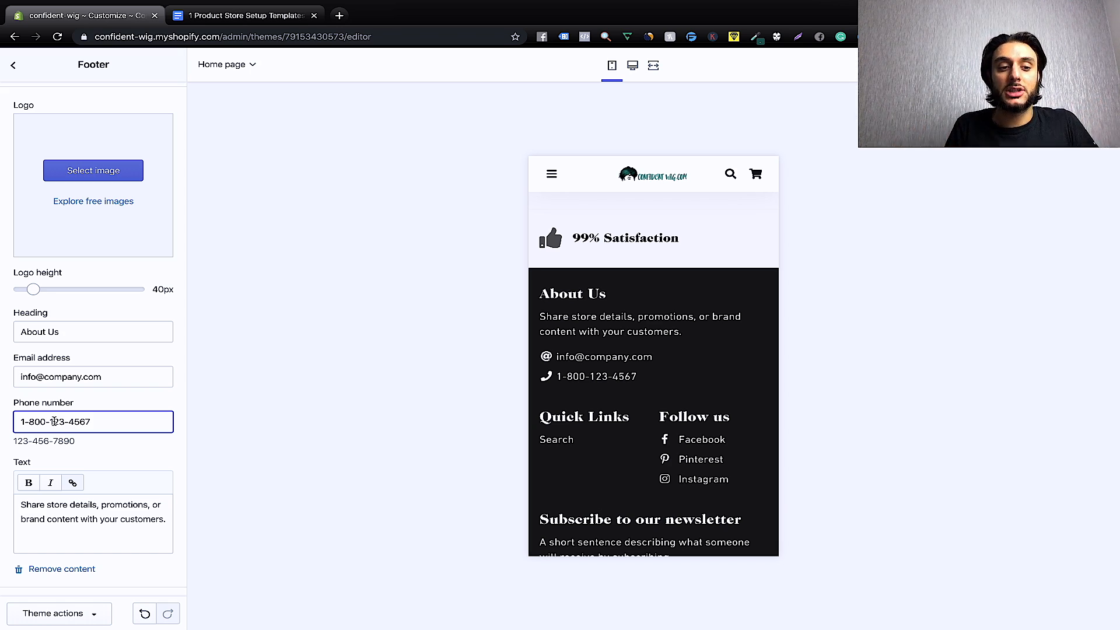
# Replace the footer's About Us text with "Our company Confident Wigs was founded in 2018 to fight against women's patchy hair".
pyautogui.scroll(-1, 116, 456)
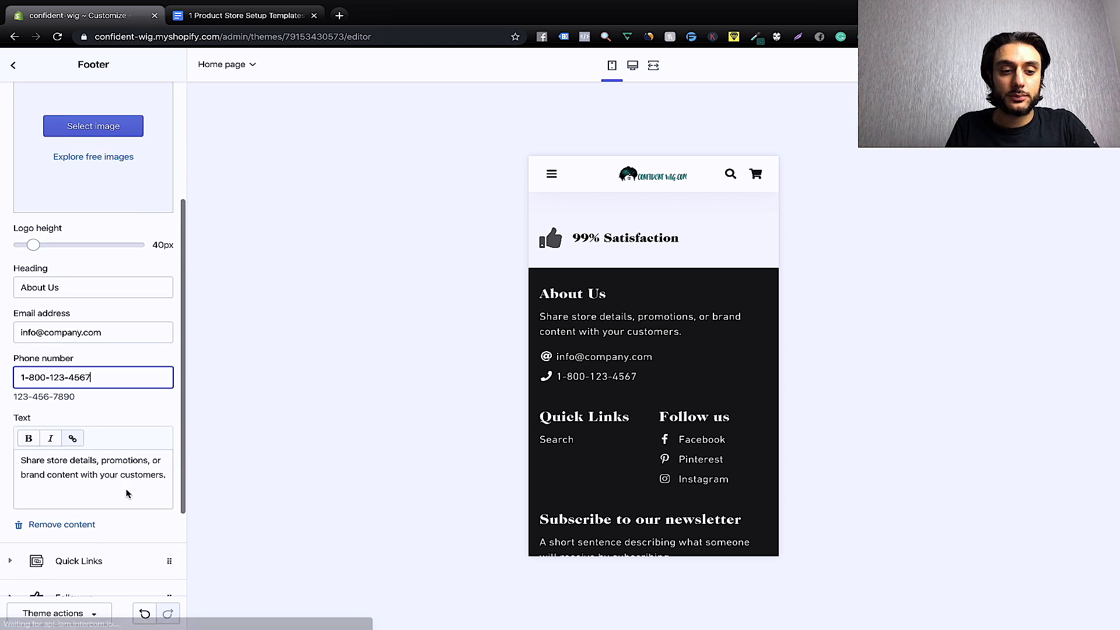
pyautogui.click(125, 473)
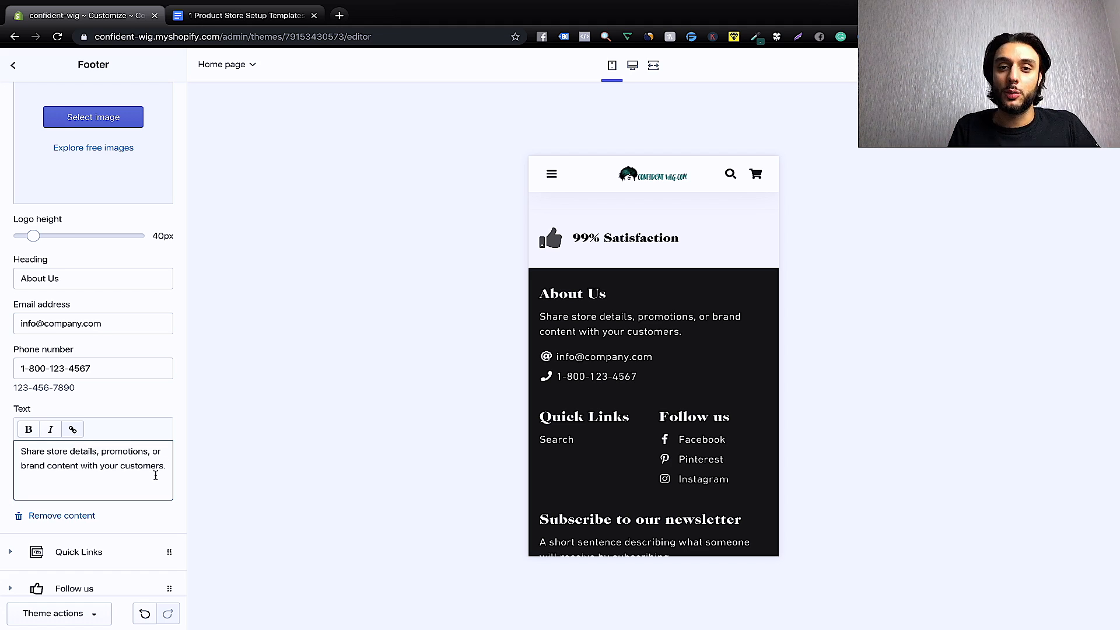
pyautogui.hotkey('ctrl', 'a')
pyautogui.write("Our company Confident Wigs was founded 2018 to fight against women's patchy hair")
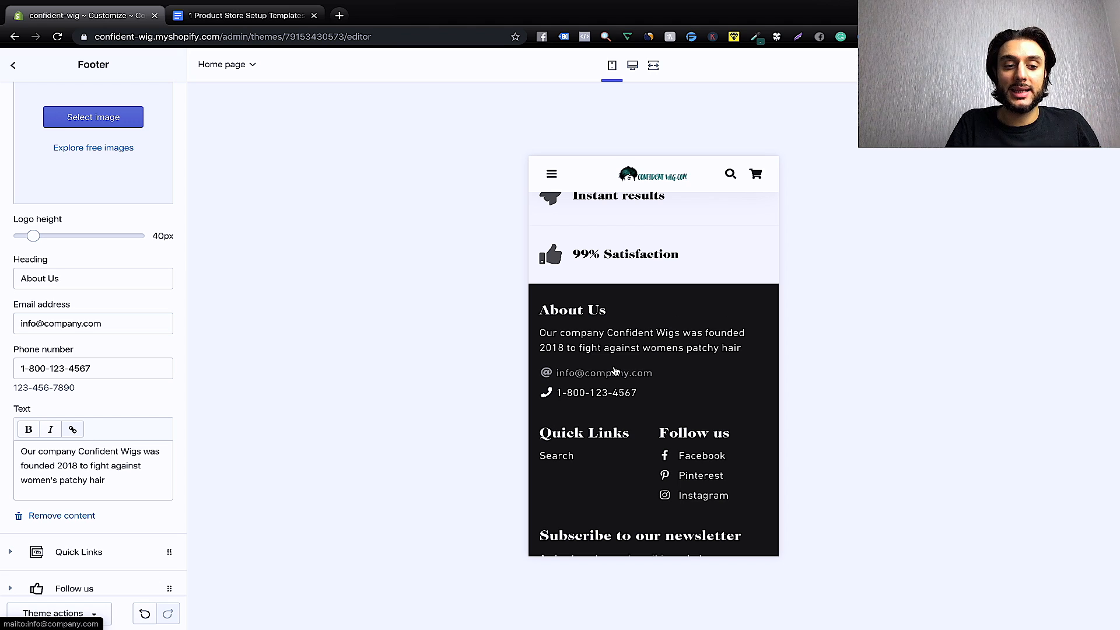
pyautogui.click(58, 466)
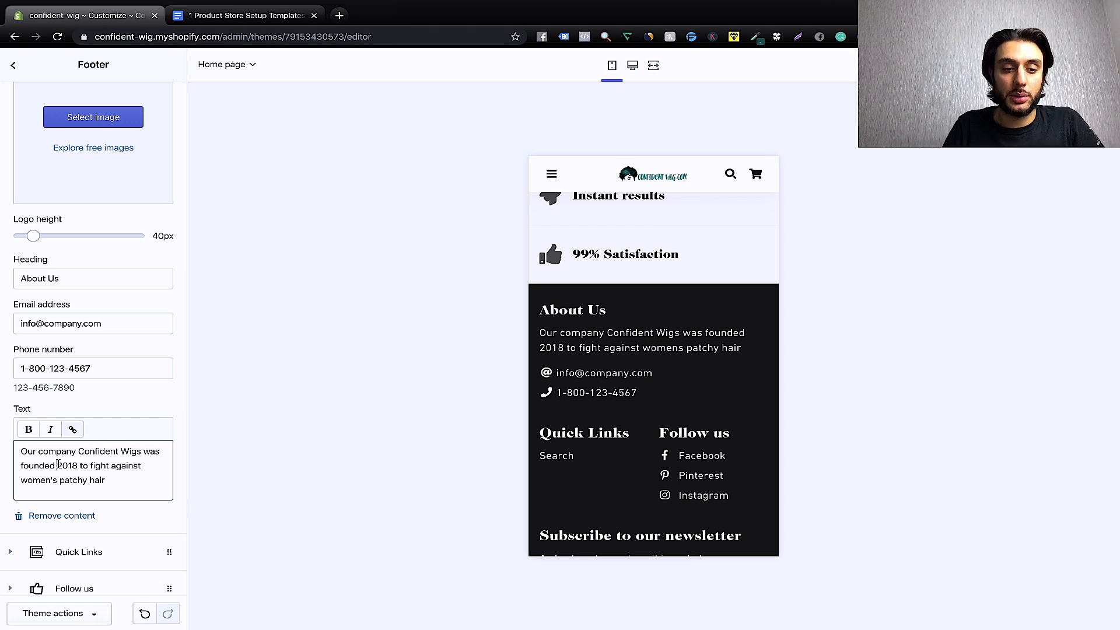
pyautogui.write('in')
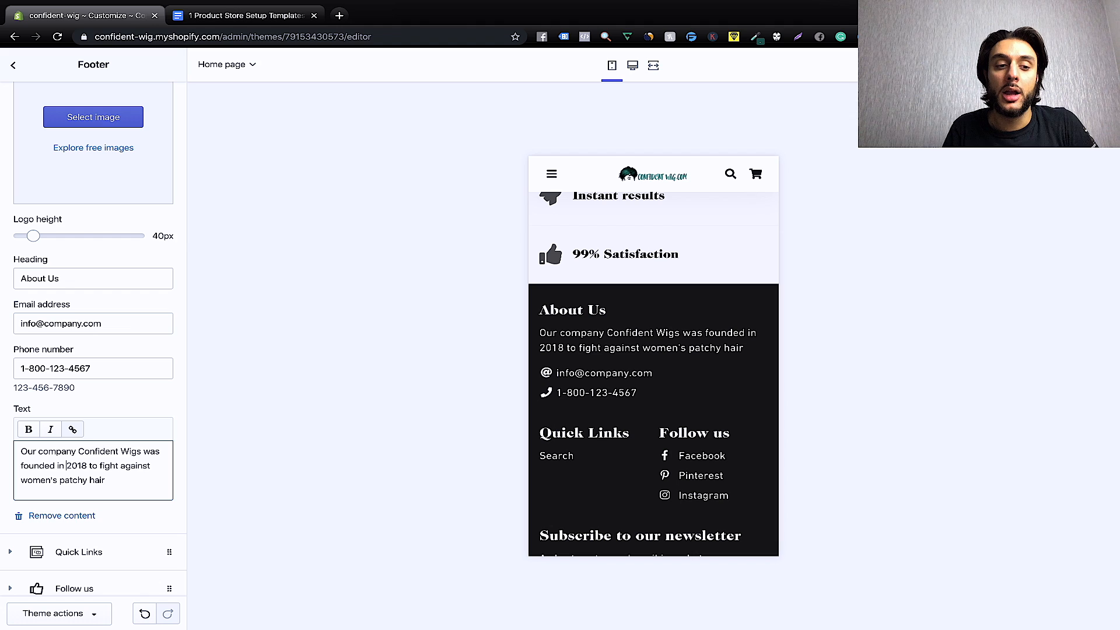
# Check the heading and assigned menu of the footer's Quick Links content.
pyautogui.scroll(-1, 101, 518)
pyautogui.scroll(-1, 101, 518)
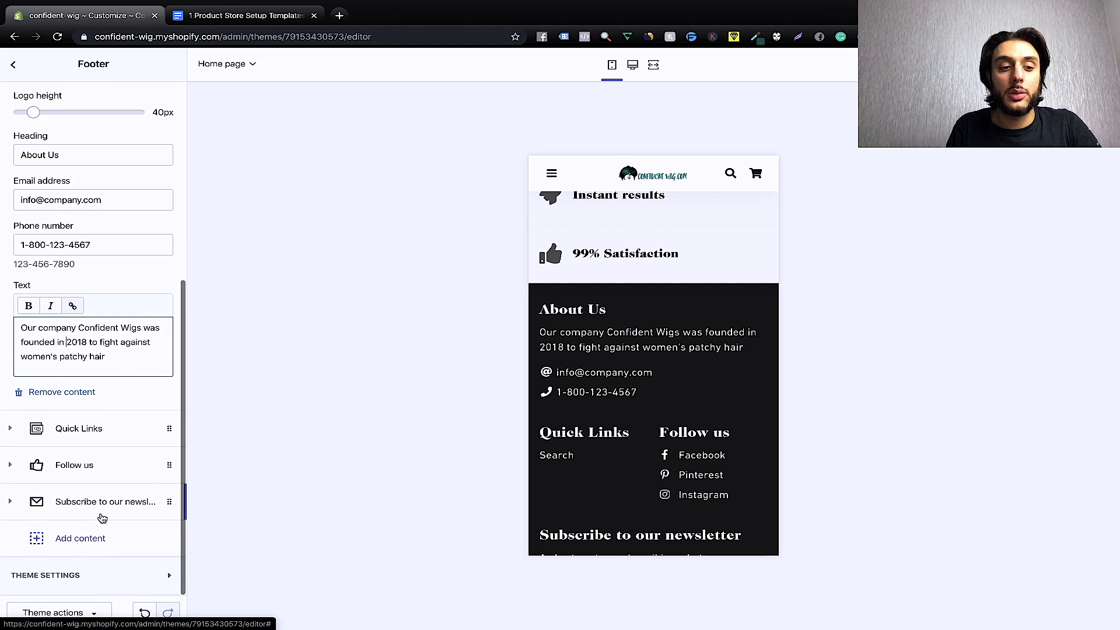
pyautogui.click(101, 428)
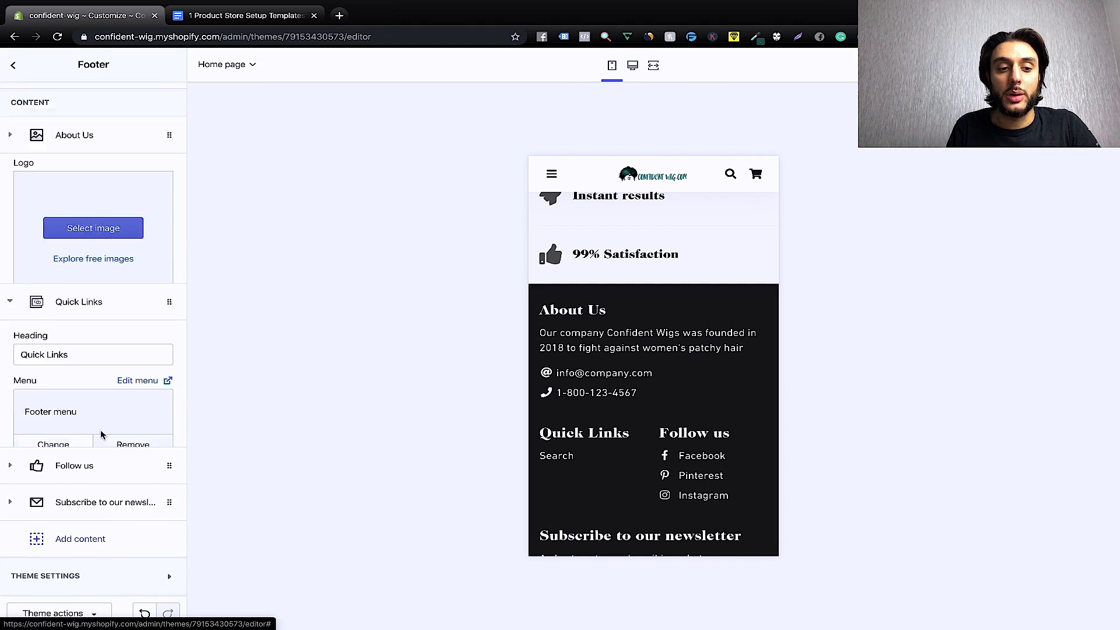
# Set the footer newsletter's subheading to "Sign up for the latest offers and deals" and check it in the mobile preview.
pyautogui.click(105, 493)
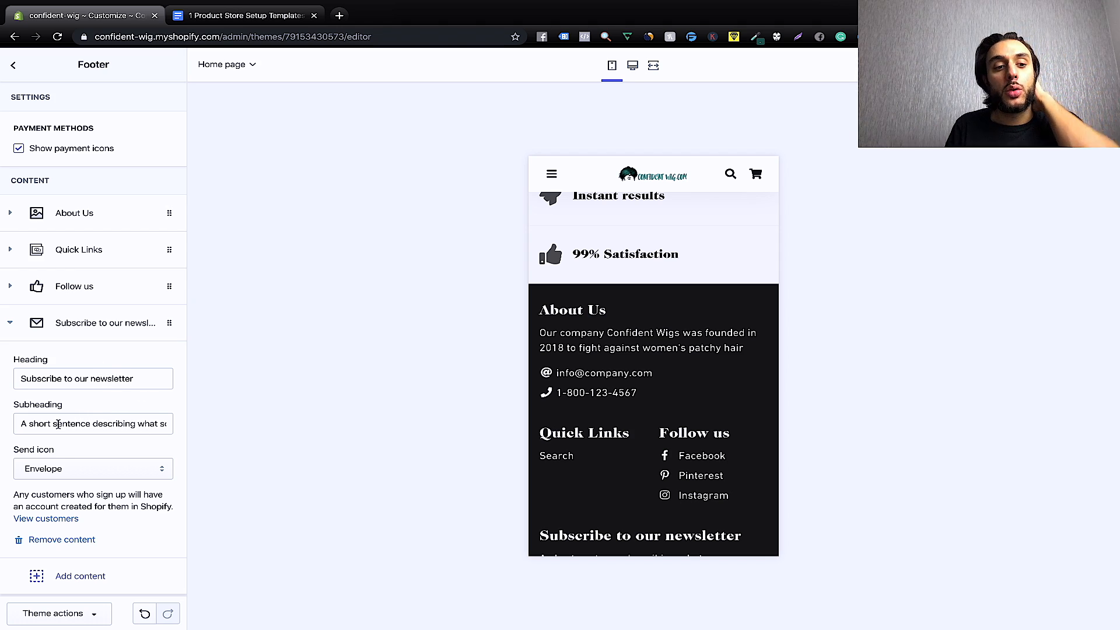
pyautogui.moveTo(23, 423); pyautogui.dragTo(237, 428)
pyautogui.press('BackSpace')
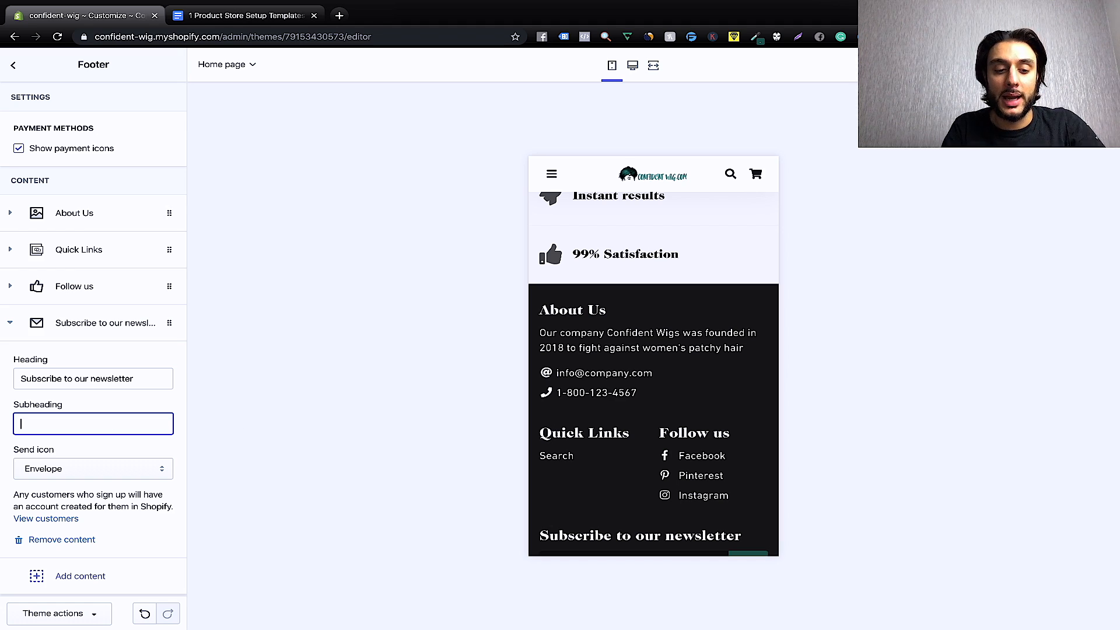
pyautogui.write('Sigmn')
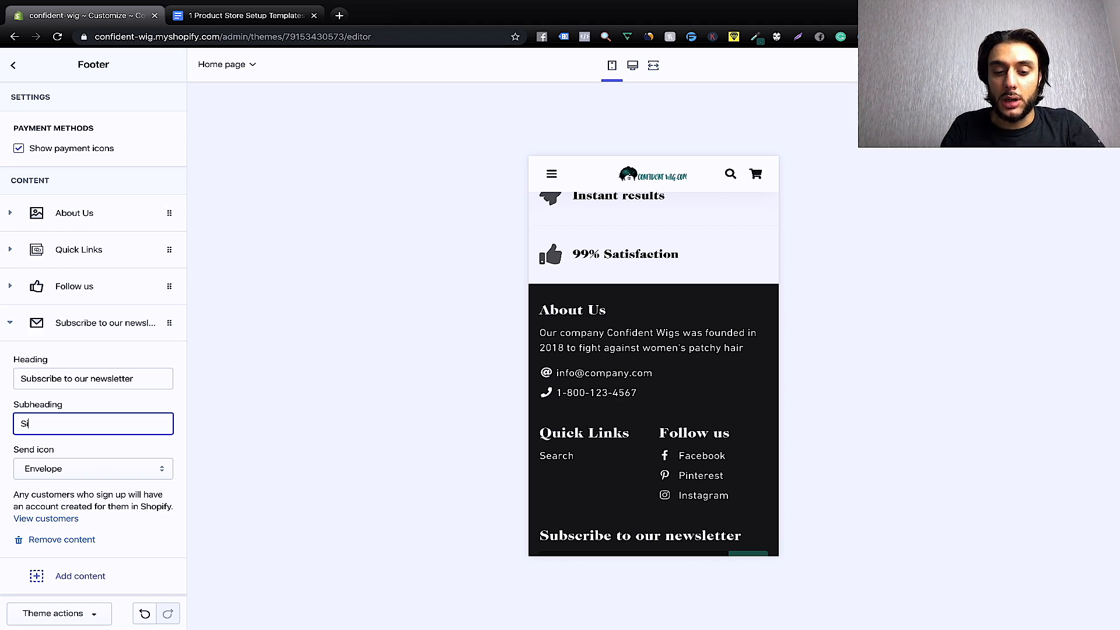
pyautogui.press('BackSpace')
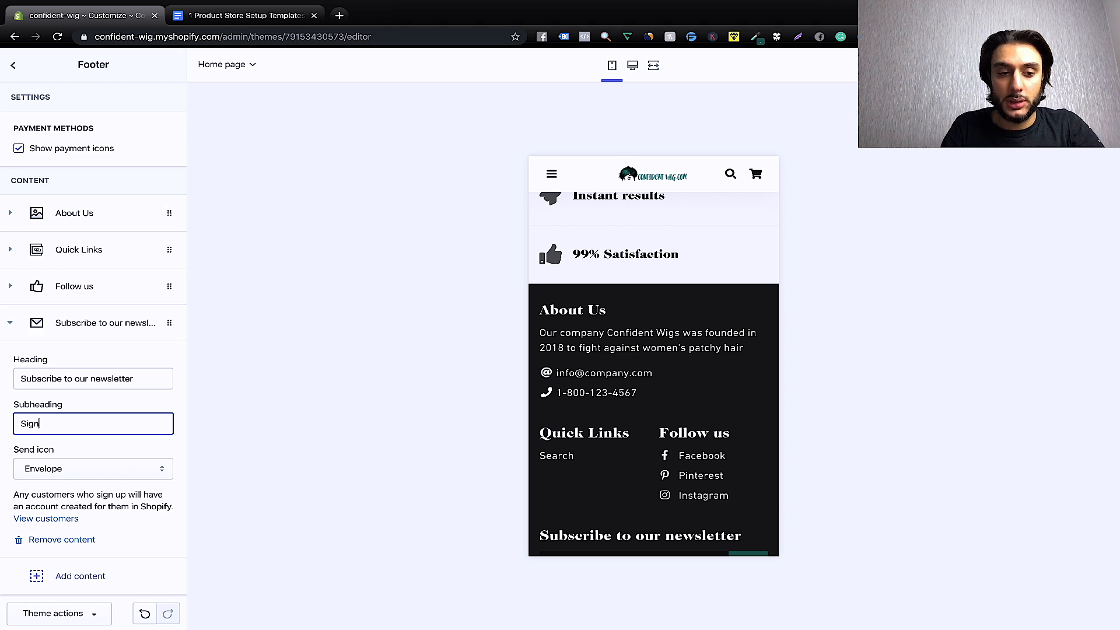
pyautogui.write('n up o')
pyautogui.press('BackSpace')
pyautogui.write('for tg')
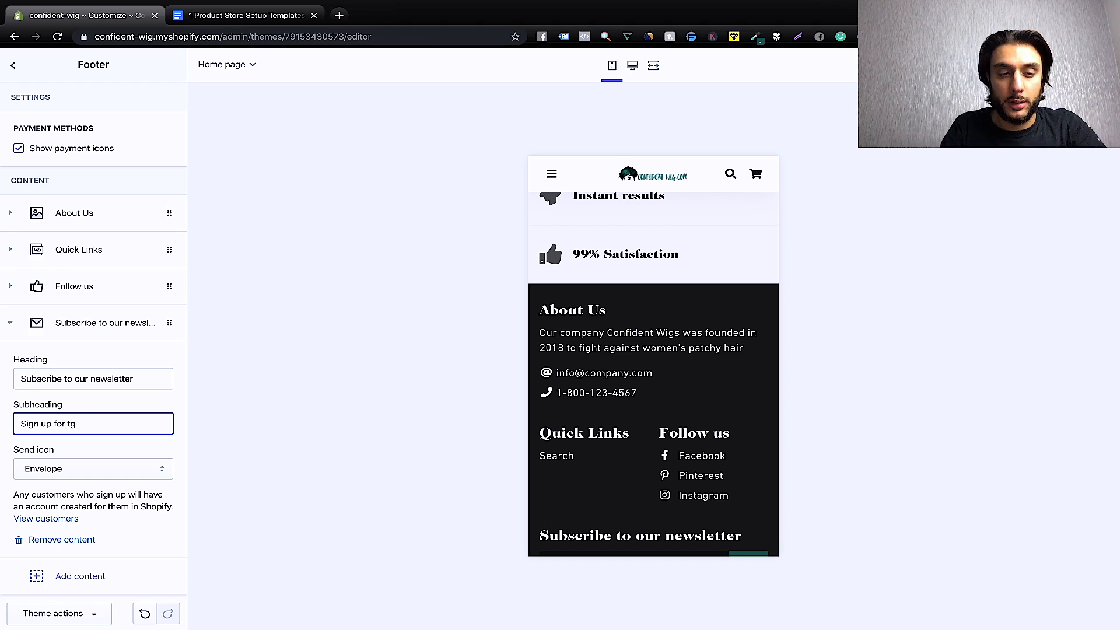
pyautogui.press('BackSpace')
pyautogui.write('he ')
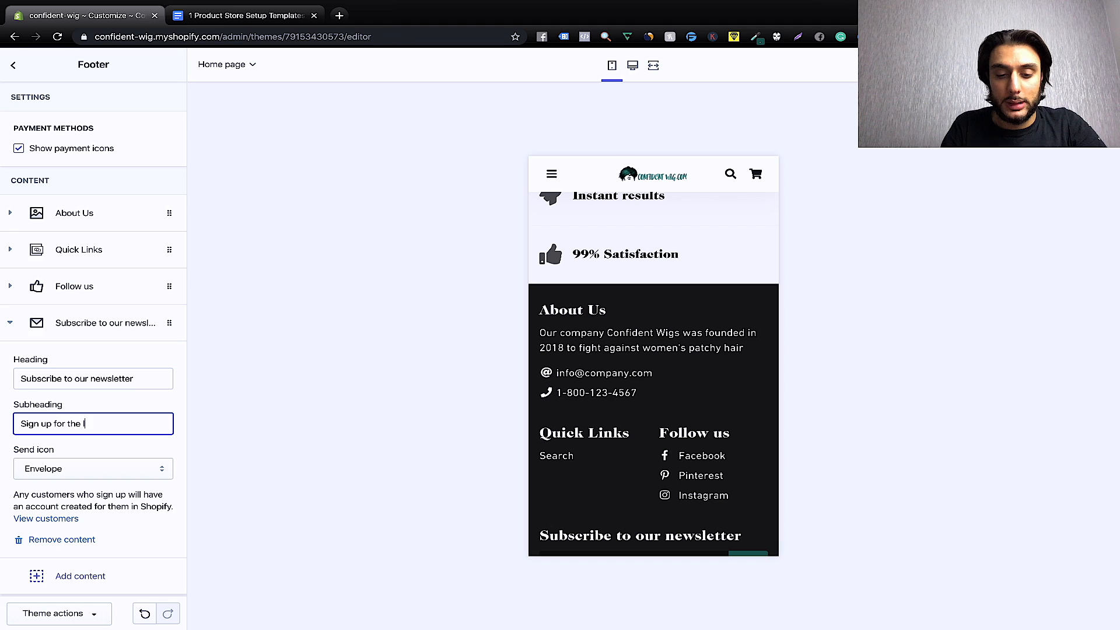
pyautogui.write('latest of')
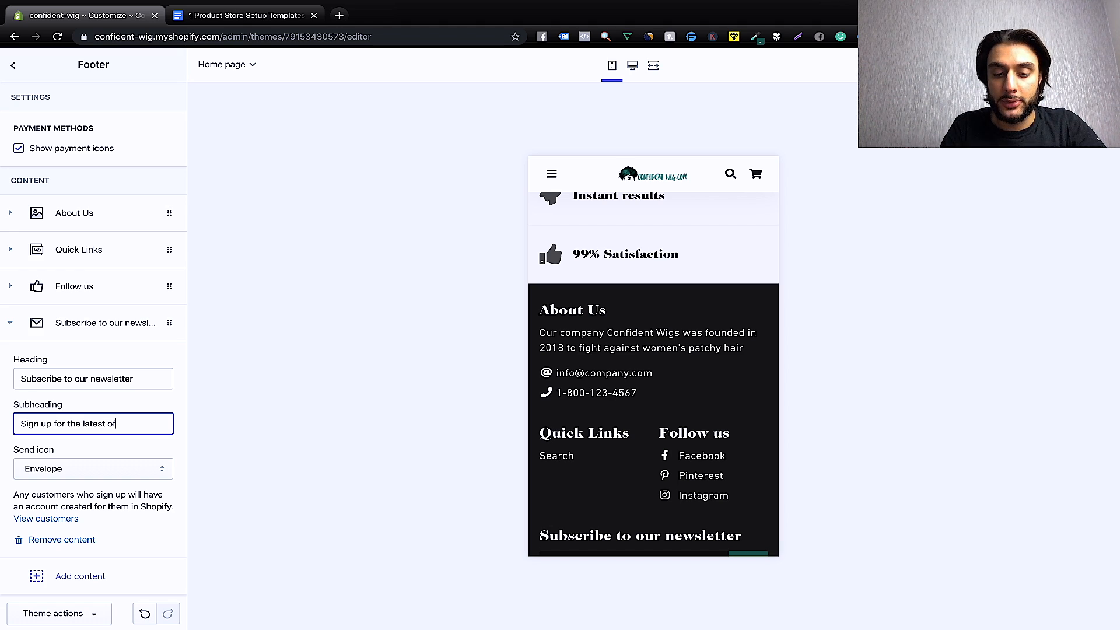
pyautogui.write('fers and deals')
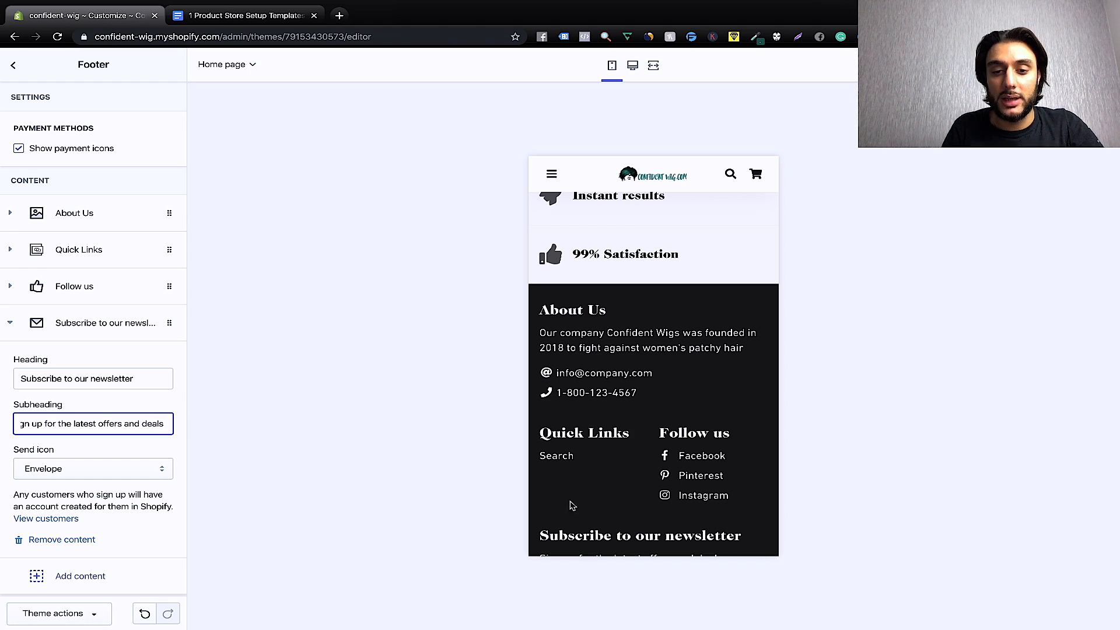
pyautogui.scroll(-3, 574, 500)
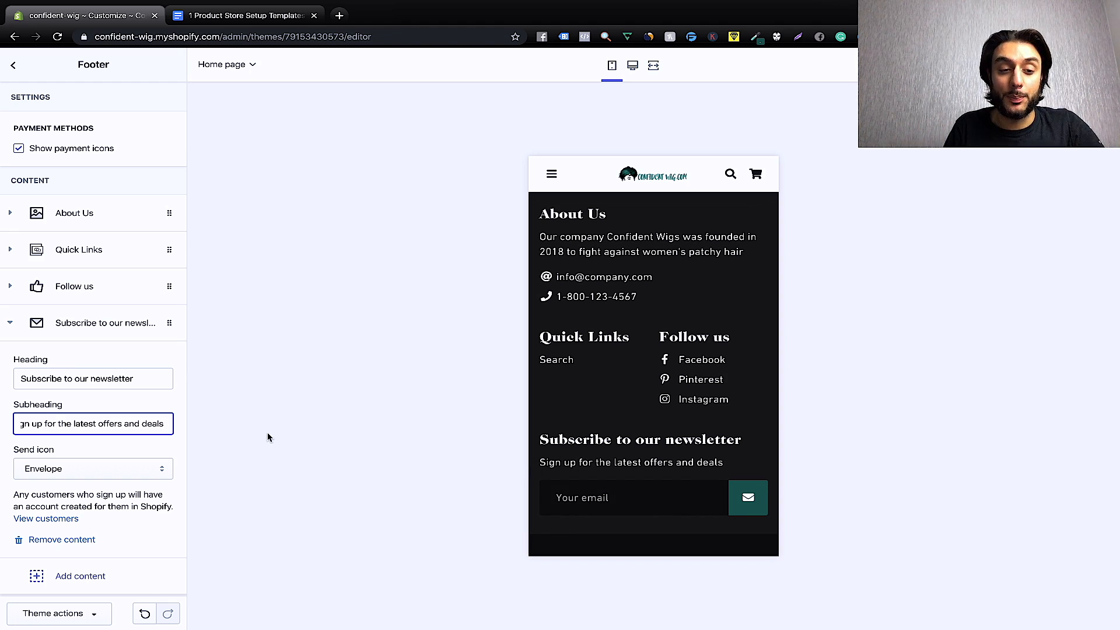
# Check the footer's Follow us heading setting and go back to the Quick Links content.
pyautogui.scroll(-2, 164, 517)
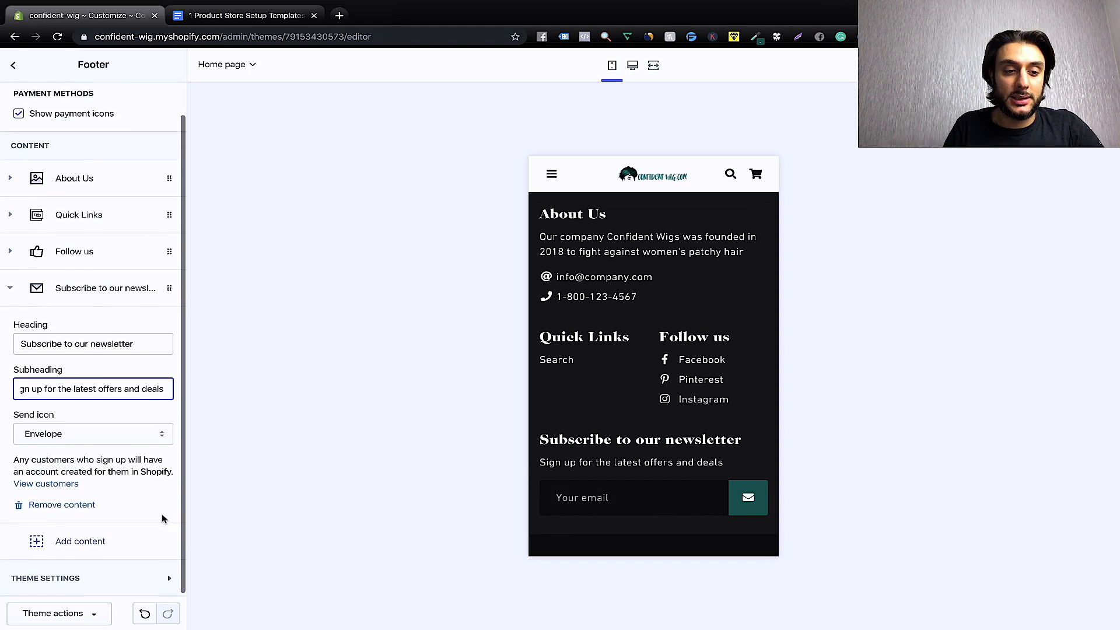
pyautogui.scroll(2, 163, 518)
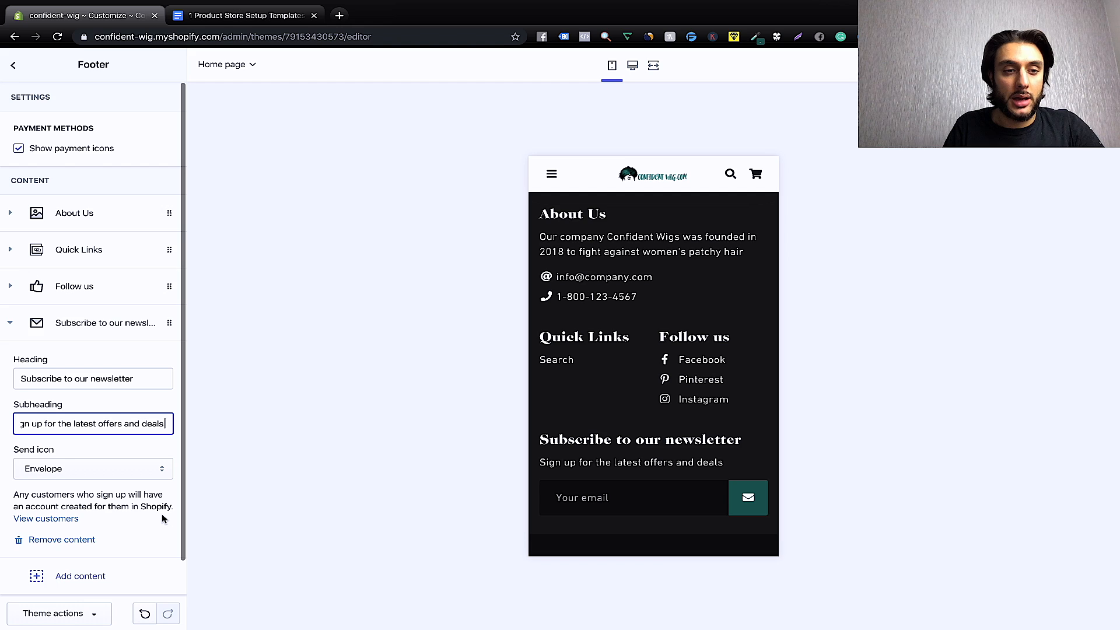
pyautogui.click(107, 290)
pyautogui.click(92, 348)
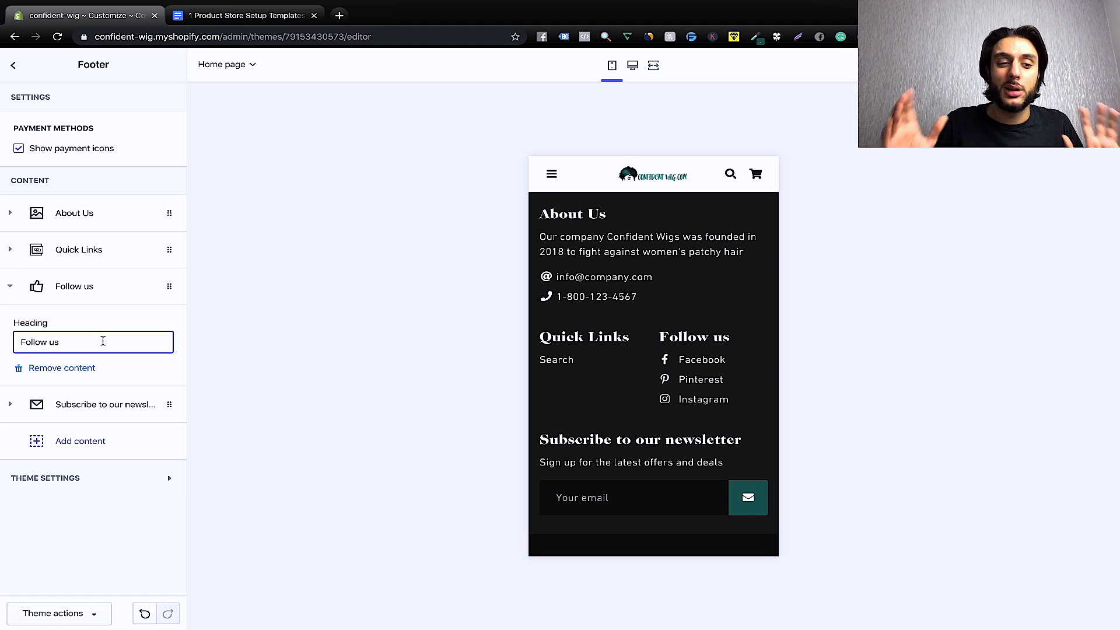
pyautogui.click(87, 260)
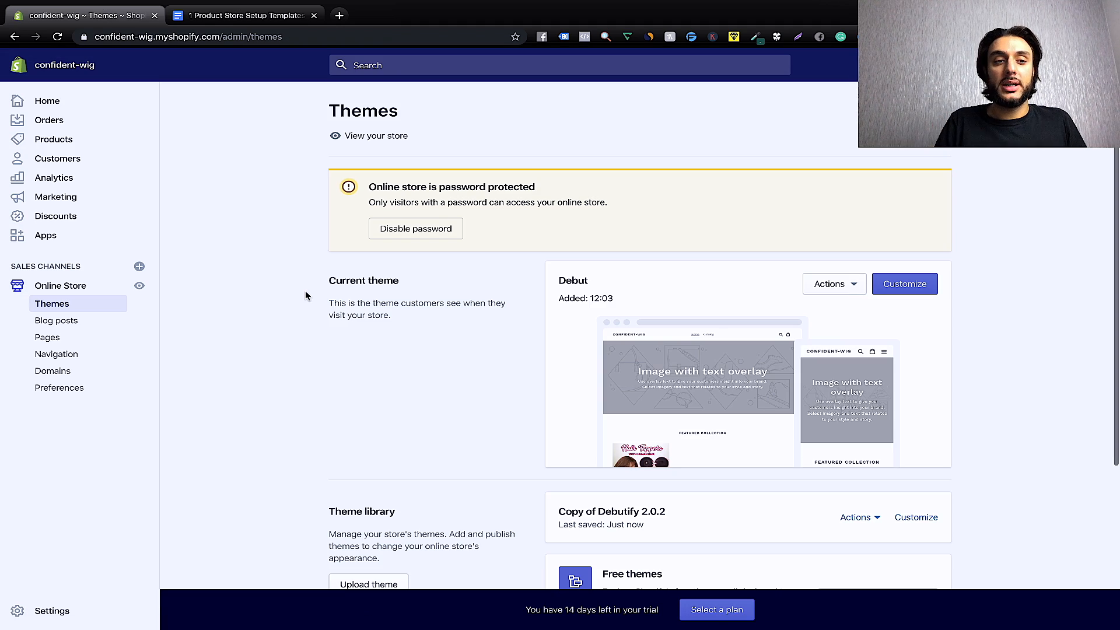
# Start a new page for the online store and title it "Our Story".
pyautogui.click(51, 339)
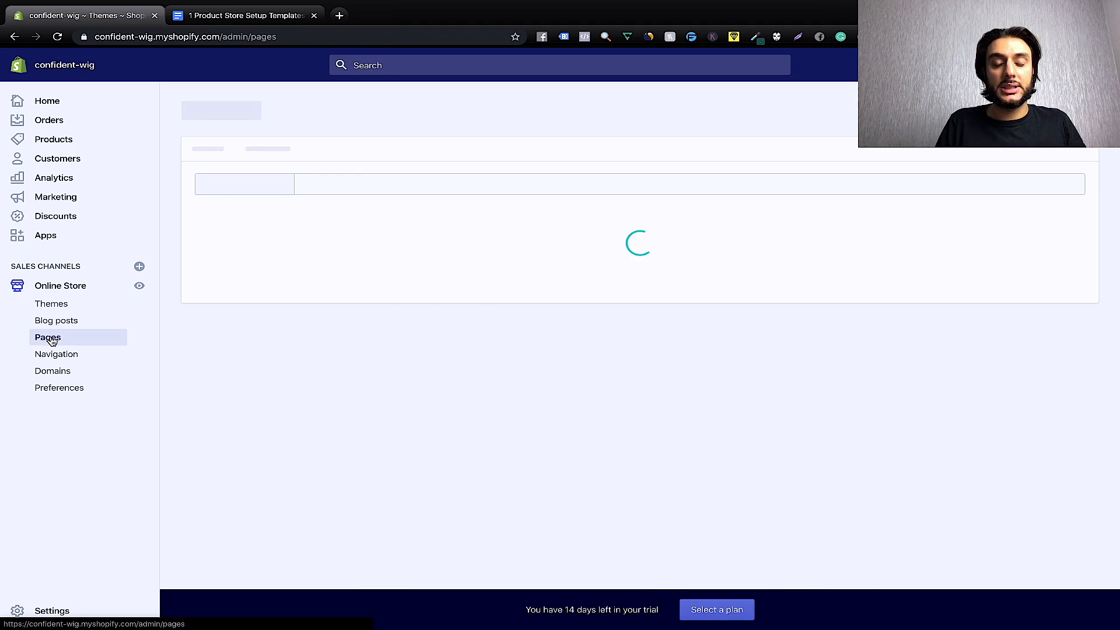
pyautogui.click(379, 477)
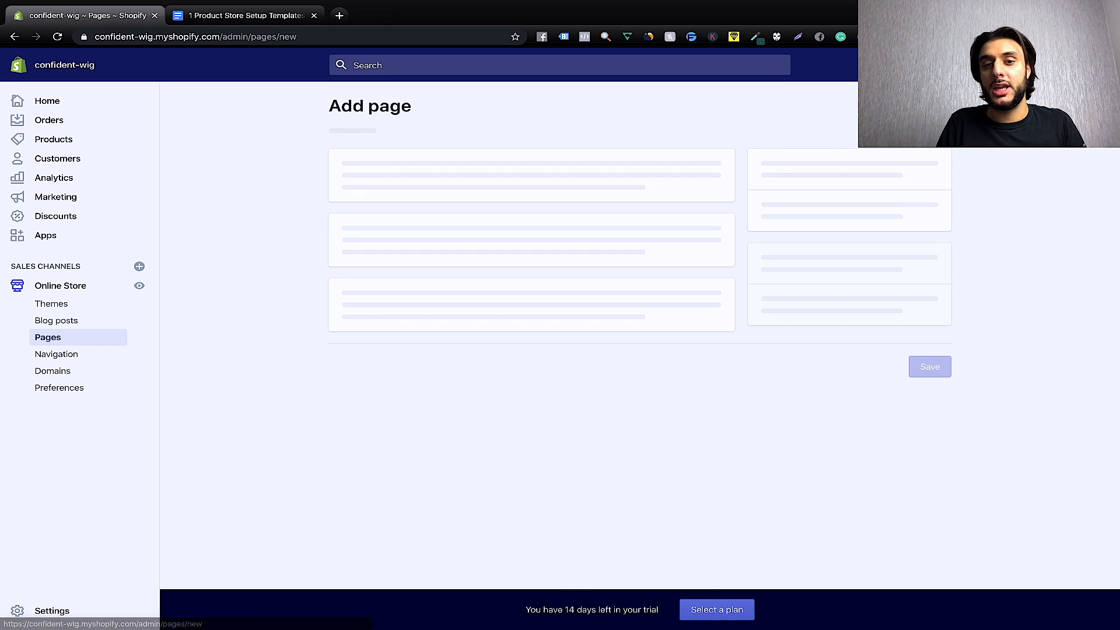
pyautogui.click(389, 214)
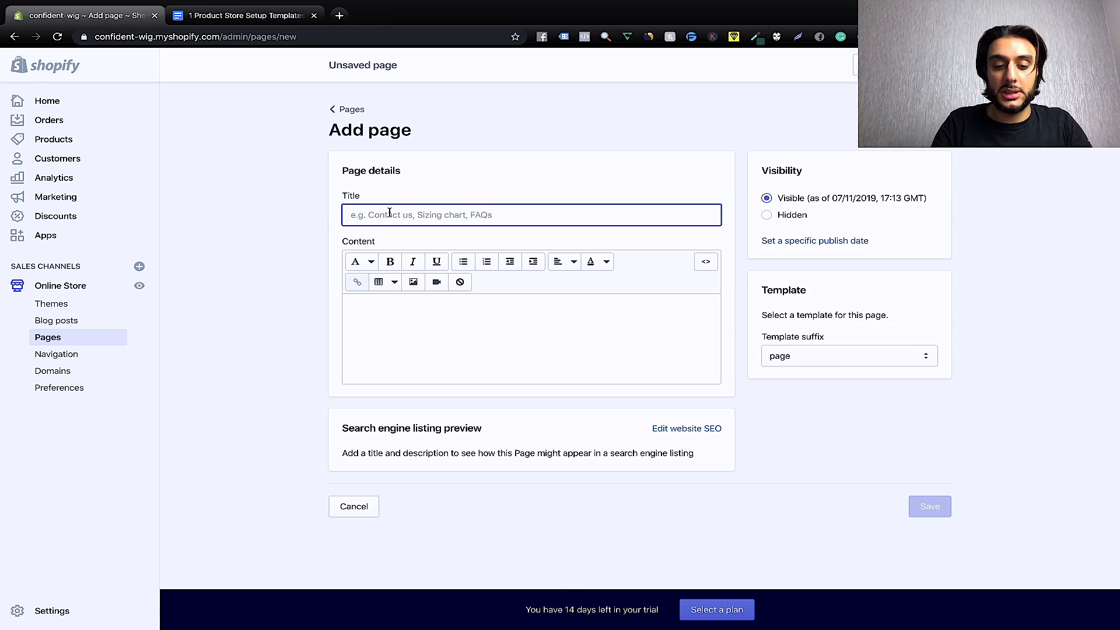
pyautogui.write('Our Story')
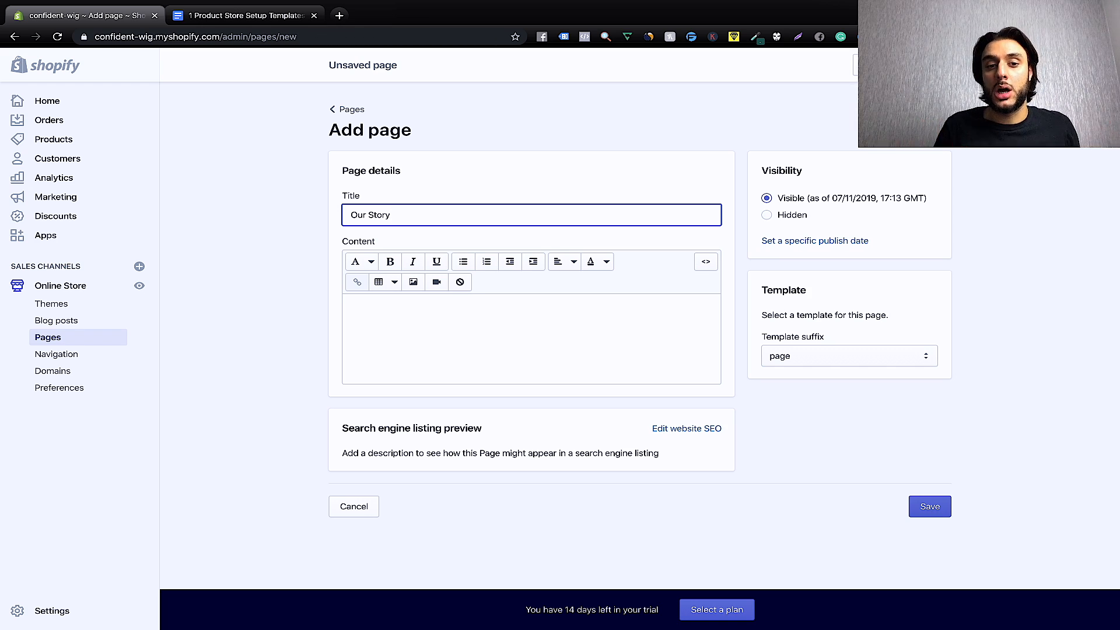
# Copy the Our Story paragraph from the Google Docs template document into the new page's content.
pyautogui.click(392, 327)
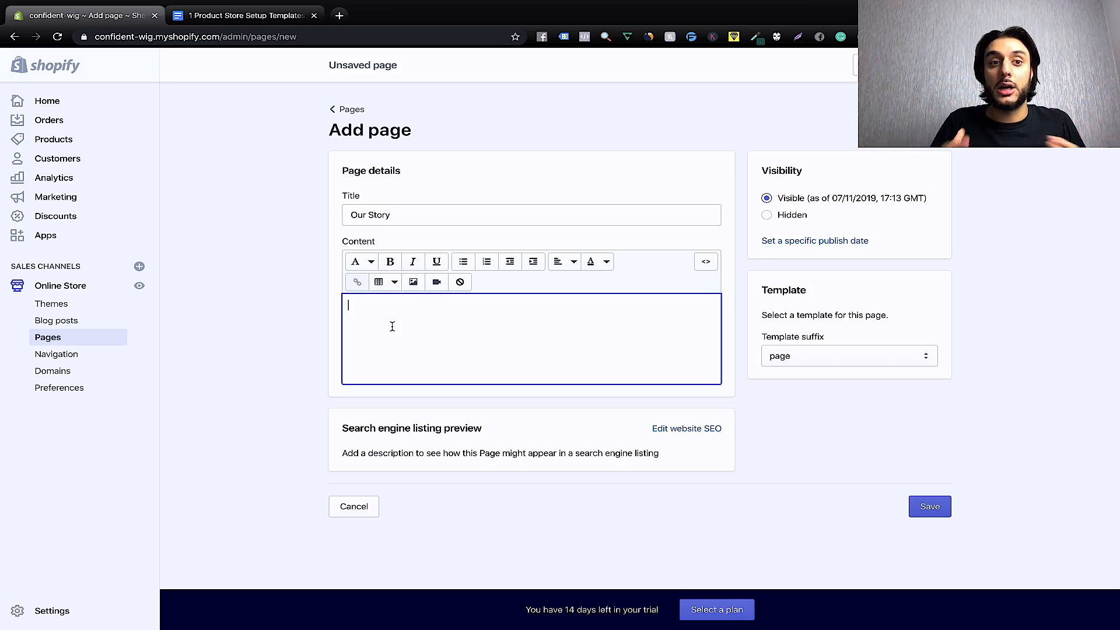
pyautogui.hotkey('ctrl', 'Tab')
pyautogui.scroll(10, 593, 324)
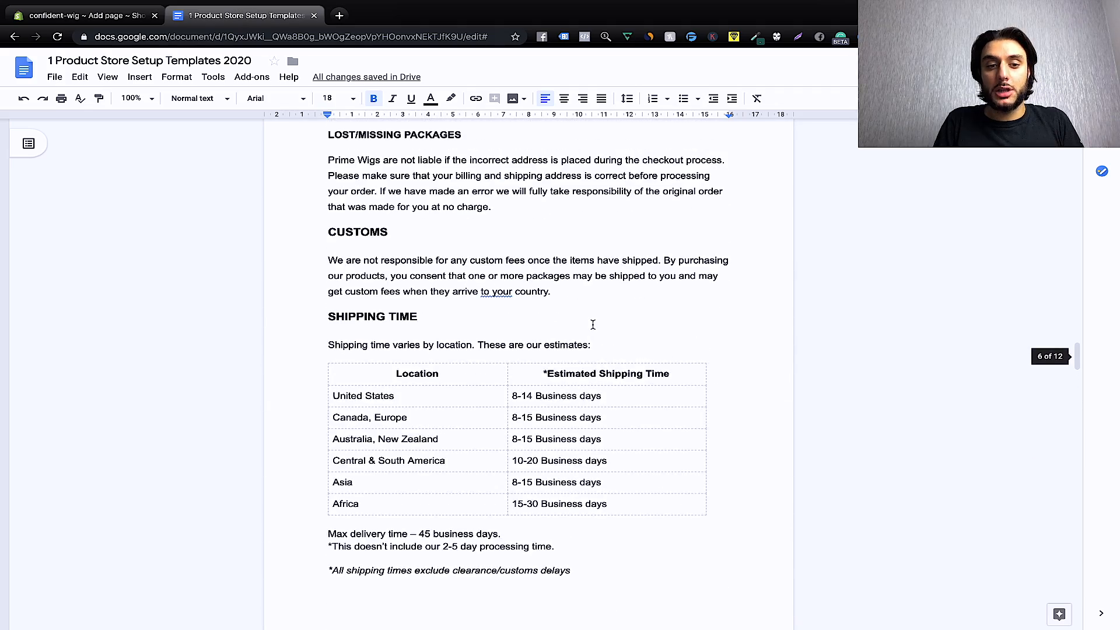
pyautogui.scroll(10, 593, 324)
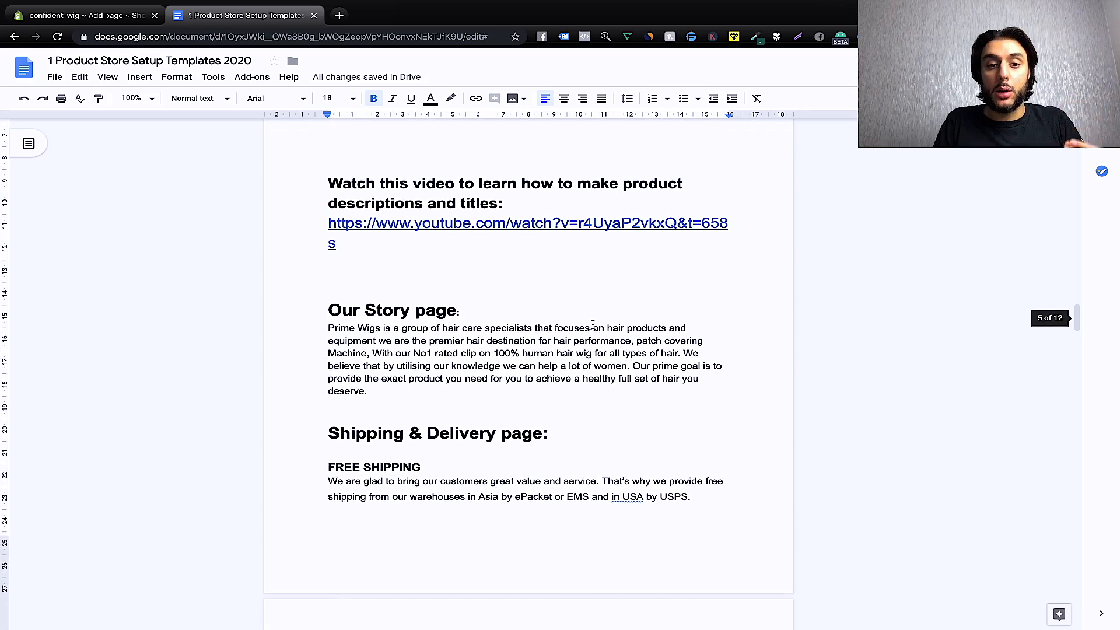
pyautogui.scroll(-1, 593, 325)
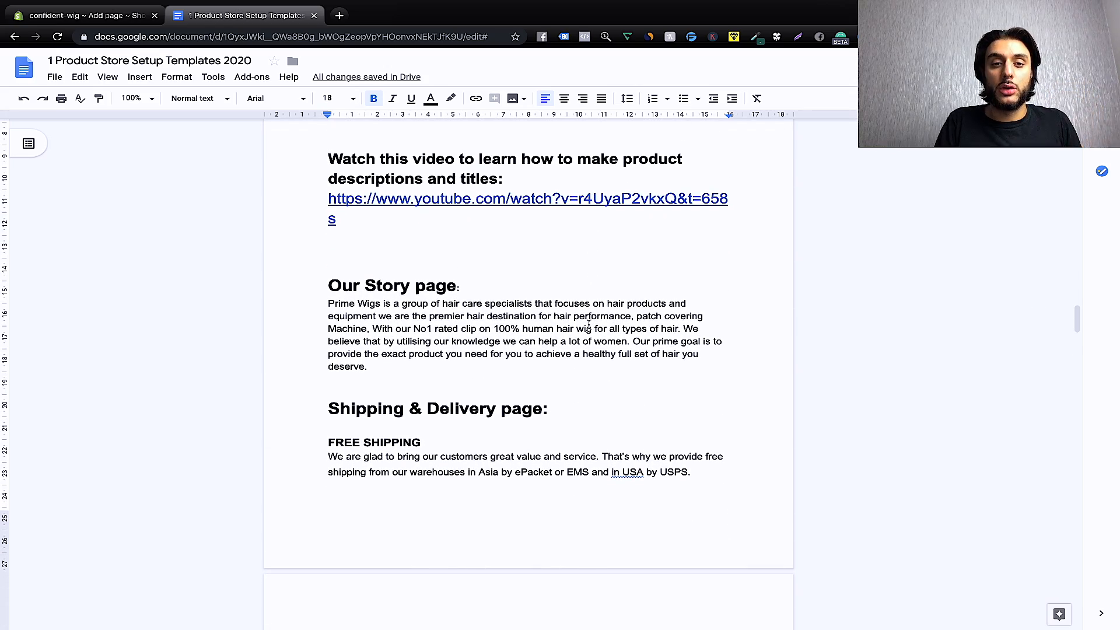
pyautogui.moveTo(328, 303); pyautogui.dragTo(395, 367)
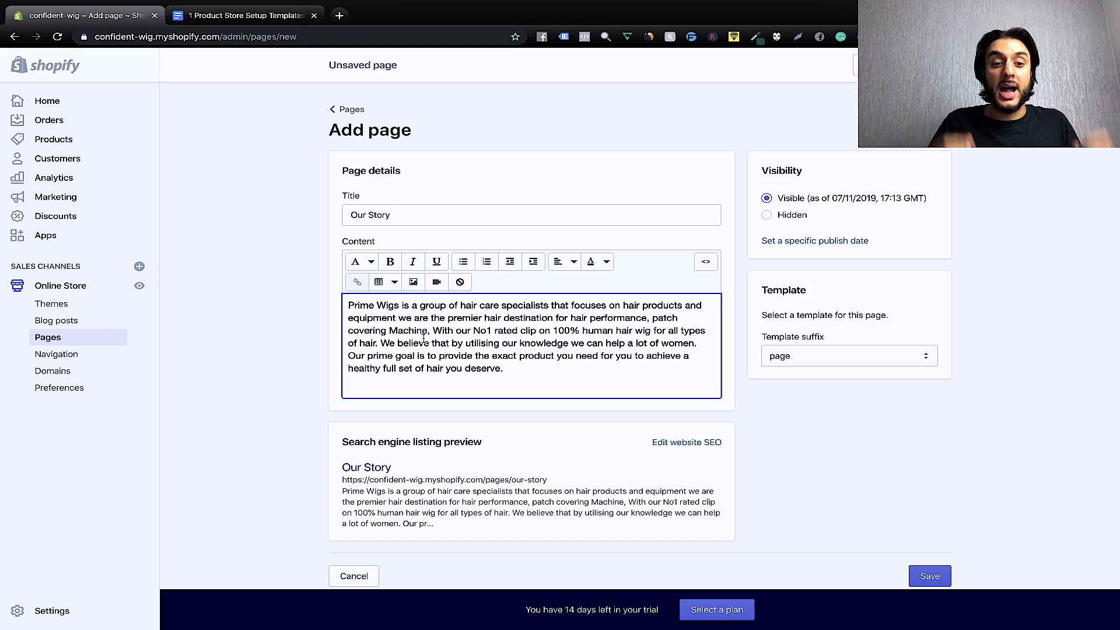
# Replace the opening words "Prime Wigs is" in the page content with "Confidant wigs is".
pyautogui.click(404, 305)
pyautogui.press('BackSpace')
pyautogui.press('BackSpace')
pyautogui.press('BackSpace')
pyautogui.press('BackSpace')
pyautogui.press('BackSpace')
pyautogui.press('BackSpace')
pyautogui.press('BackSpace')
pyautogui.press('BackSpace')
pyautogui.press('BackSpace')
pyautogui.press('BackSpace')
pyautogui.press('BackSpace')
pyautogui.press('BackSpace')
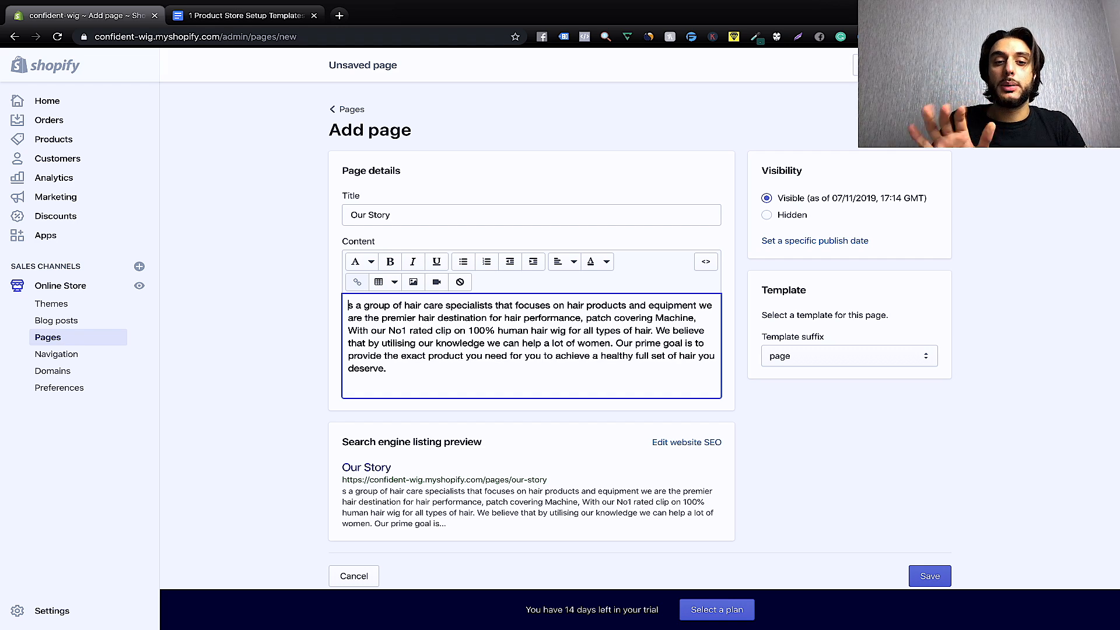
pyautogui.press('Delete')
pyautogui.press('Delete')
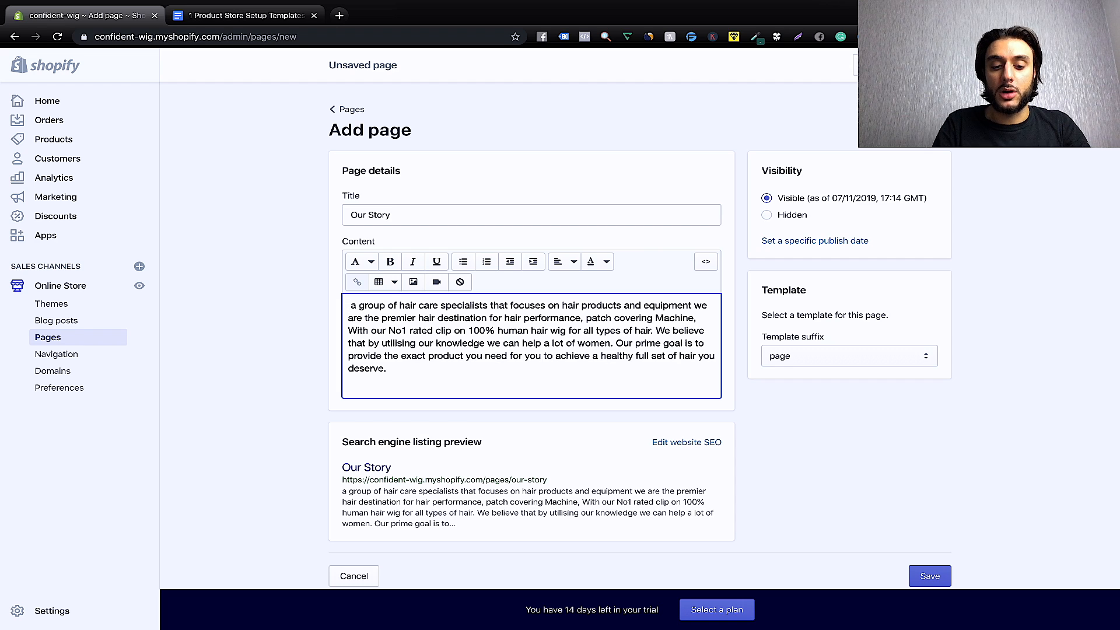
pyautogui.write('Confidant wigs is')
pyautogui.click(596, 386)
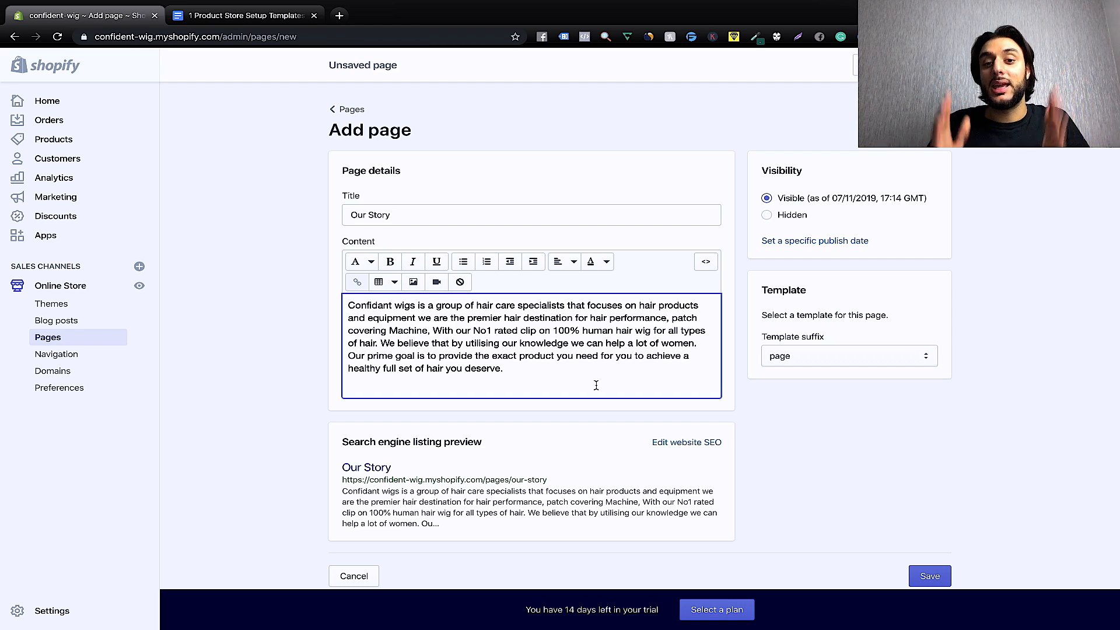
pyautogui.click(303, 450)
# Set the page title in the search engine listing to "Our Story Confident Wigs".
pyautogui.scroll(-1, 302, 447)
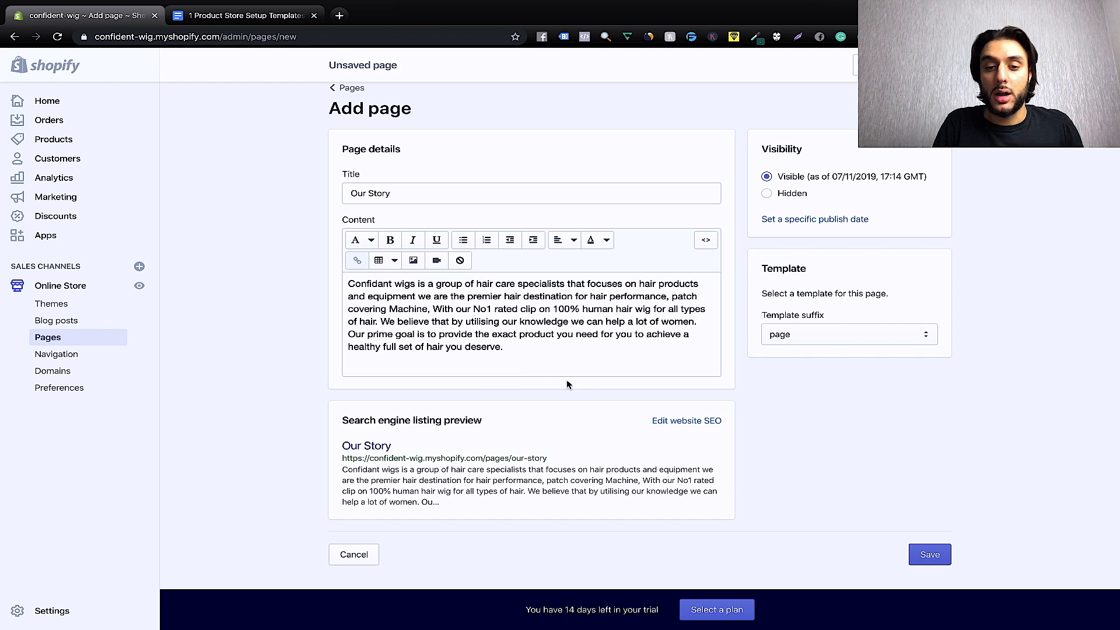
pyautogui.click(673, 421)
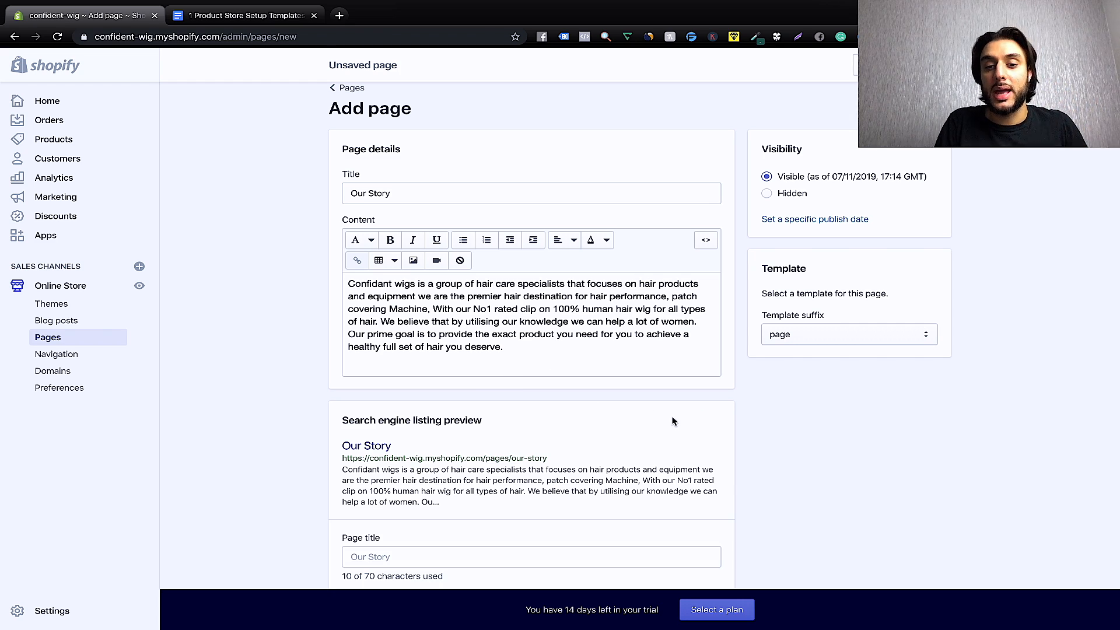
pyautogui.scroll(-4, 525, 525)
pyautogui.click(471, 340)
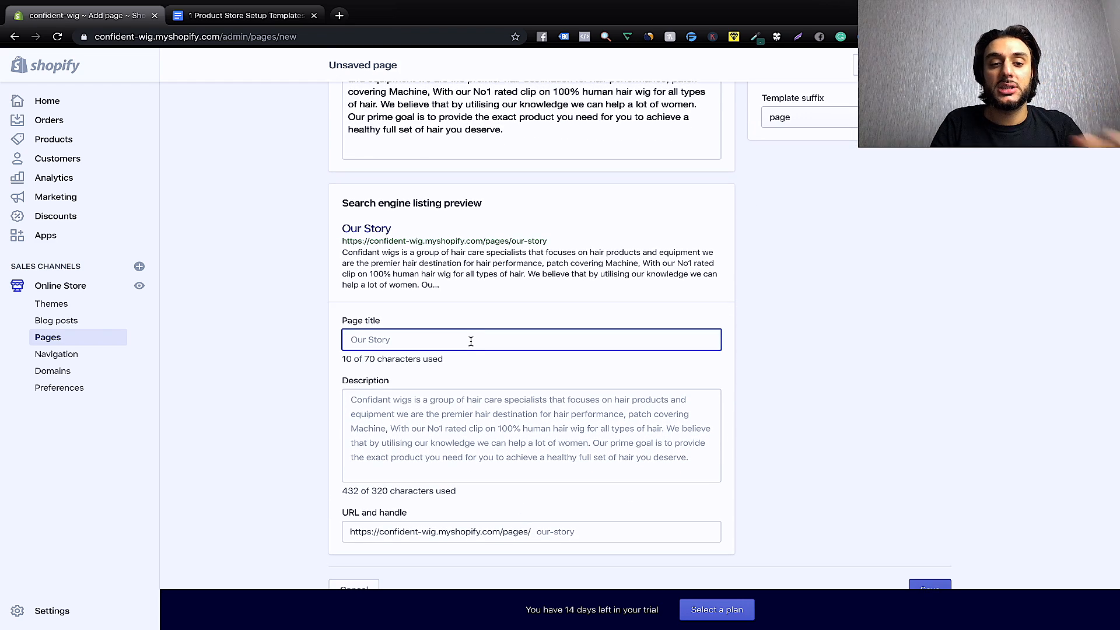
pyautogui.write('O')
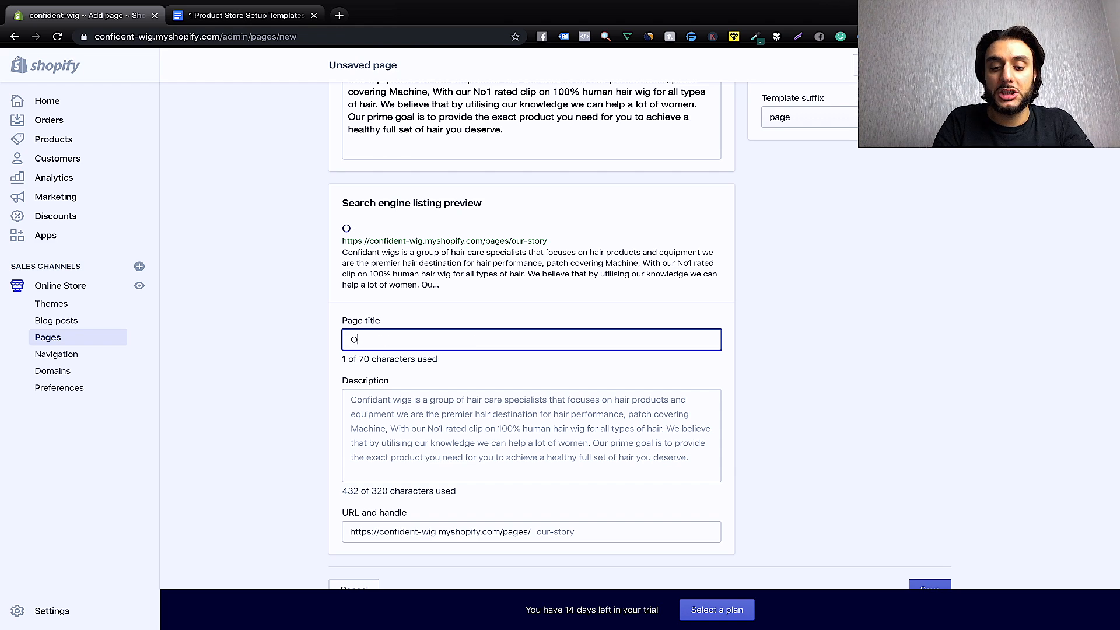
pyautogui.write('ur Story ')
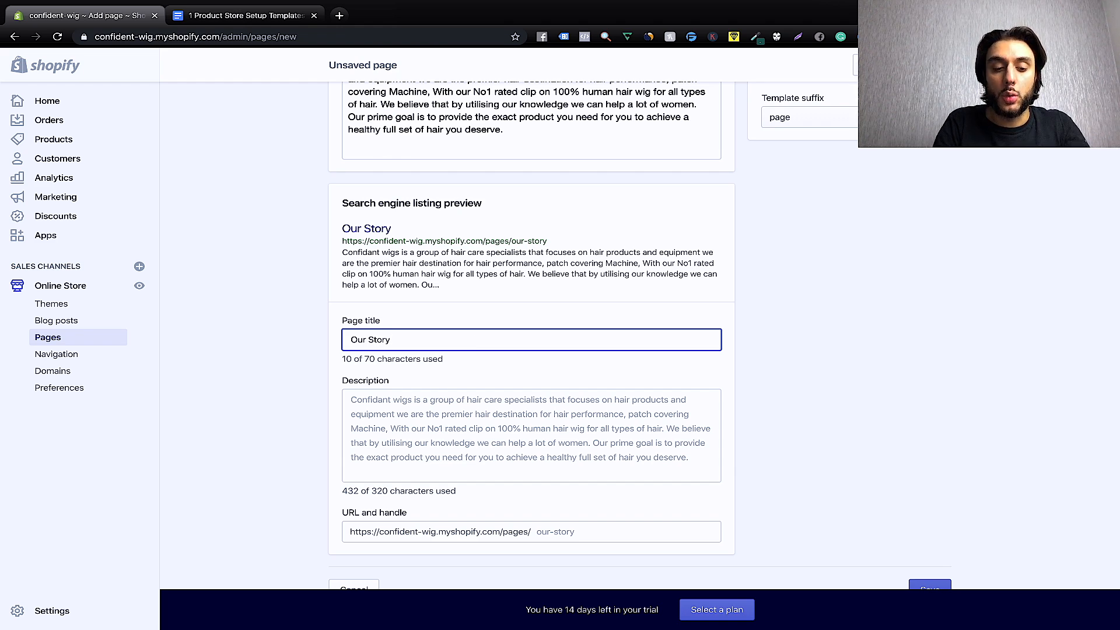
pyautogui.write('Conf')
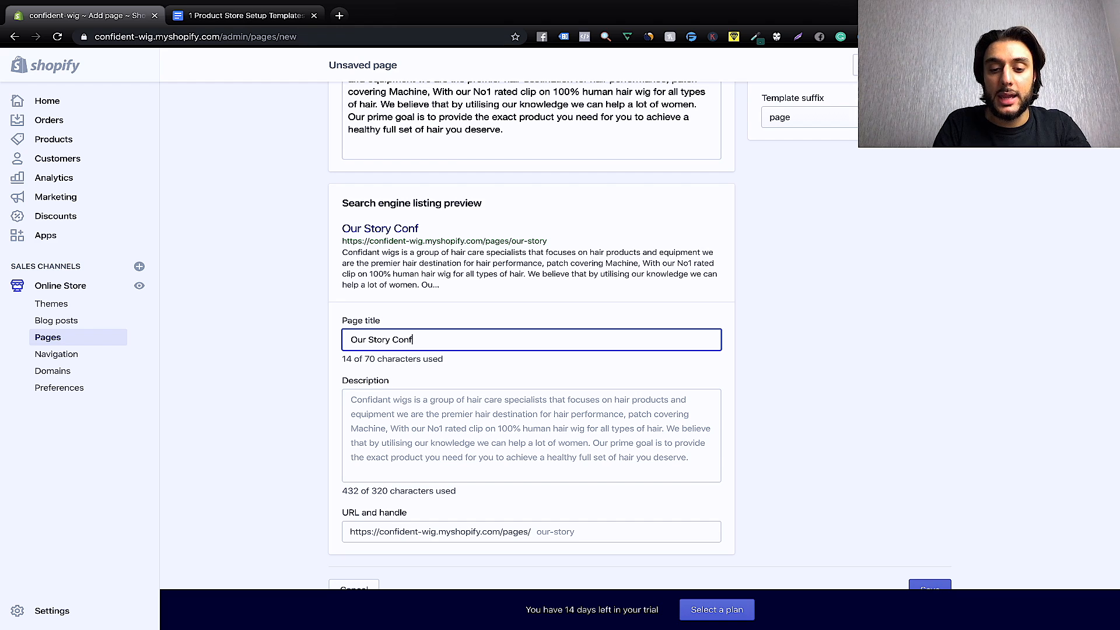
pyautogui.write('id')
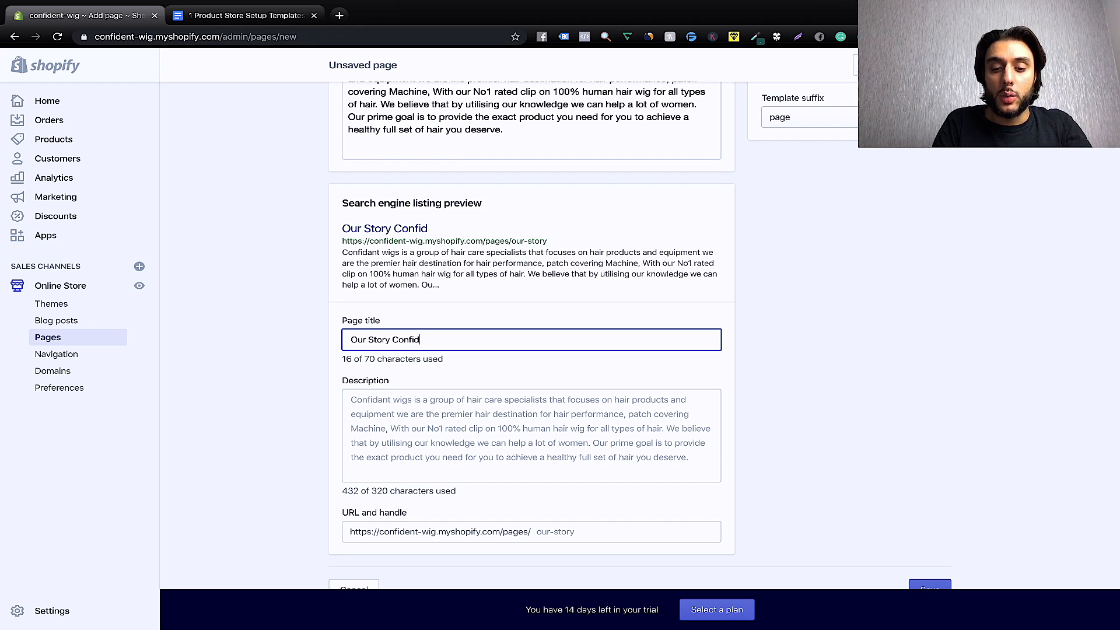
pyautogui.write('ent ')
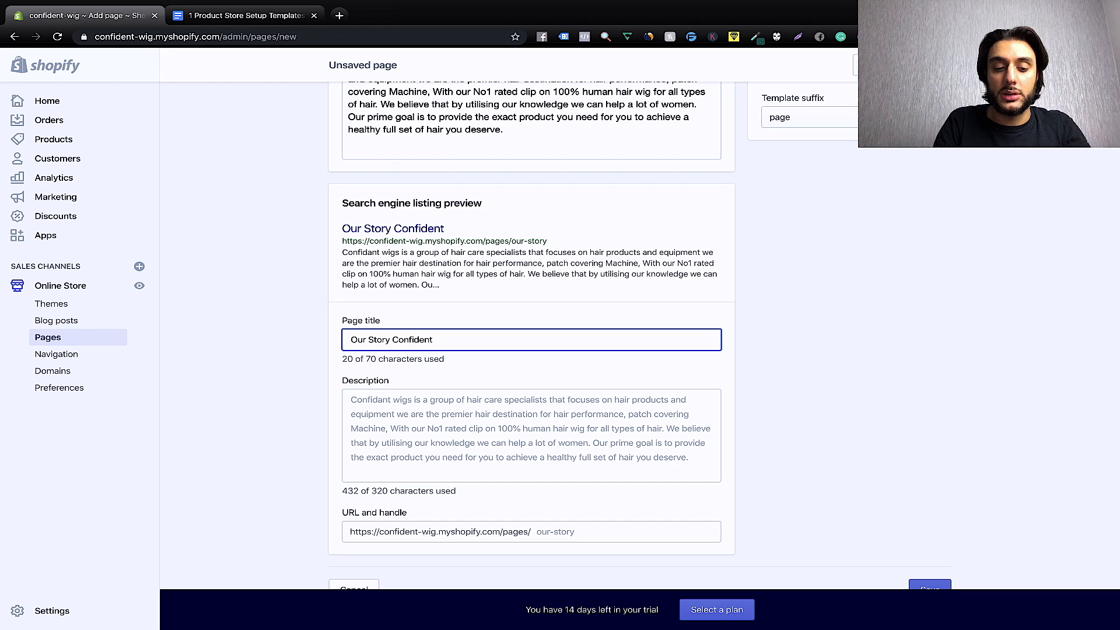
pyautogui.write('Wigs')
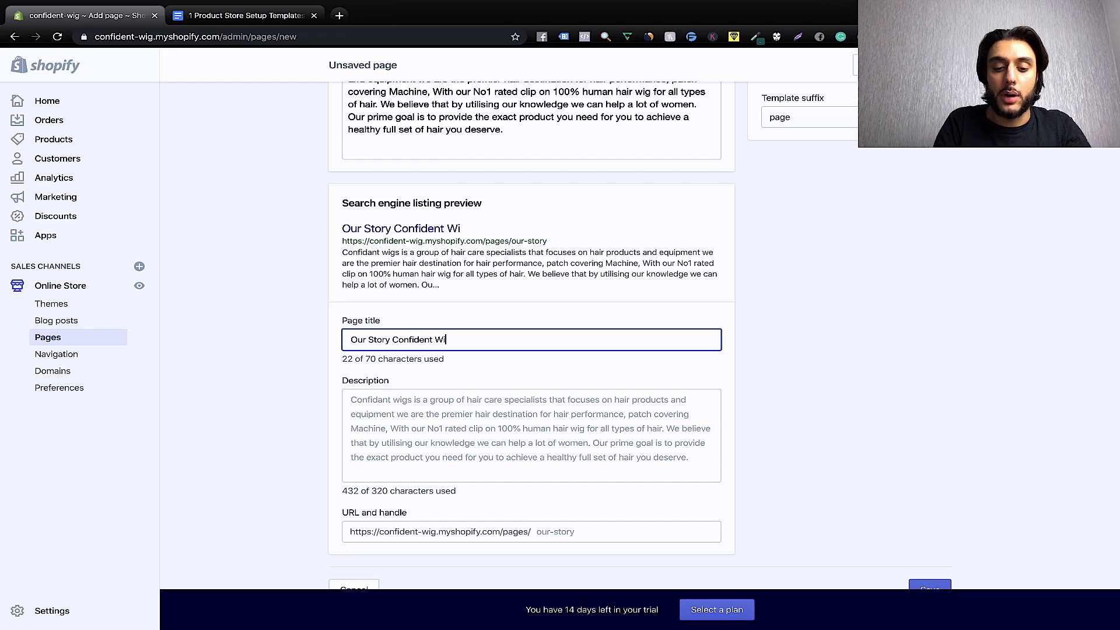
pyautogui.click(1026, 337)
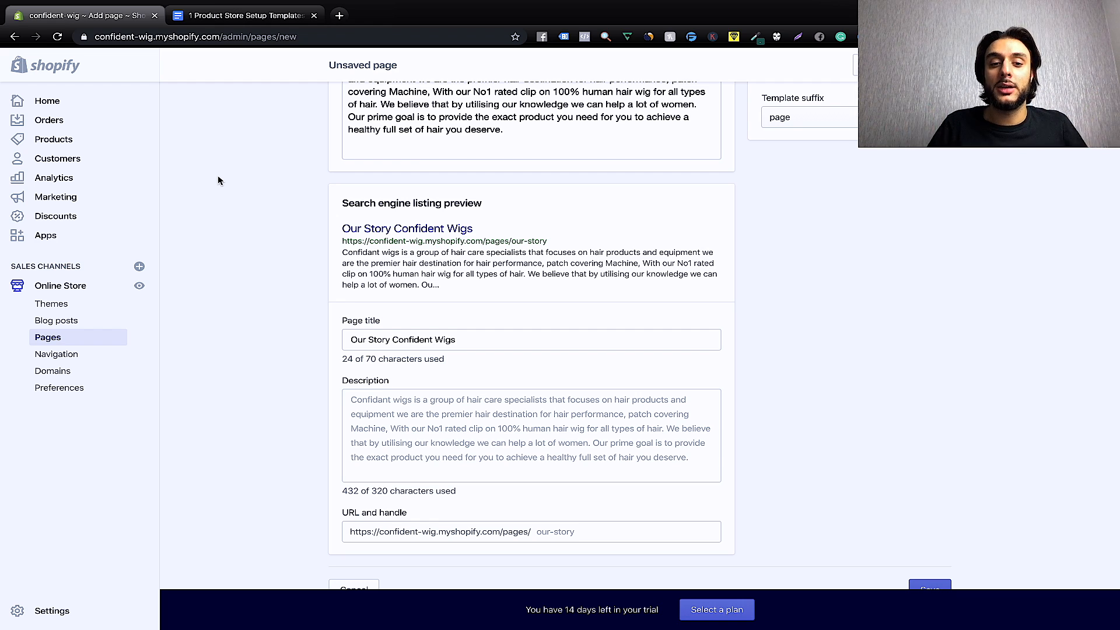
pyautogui.click(468, 346)
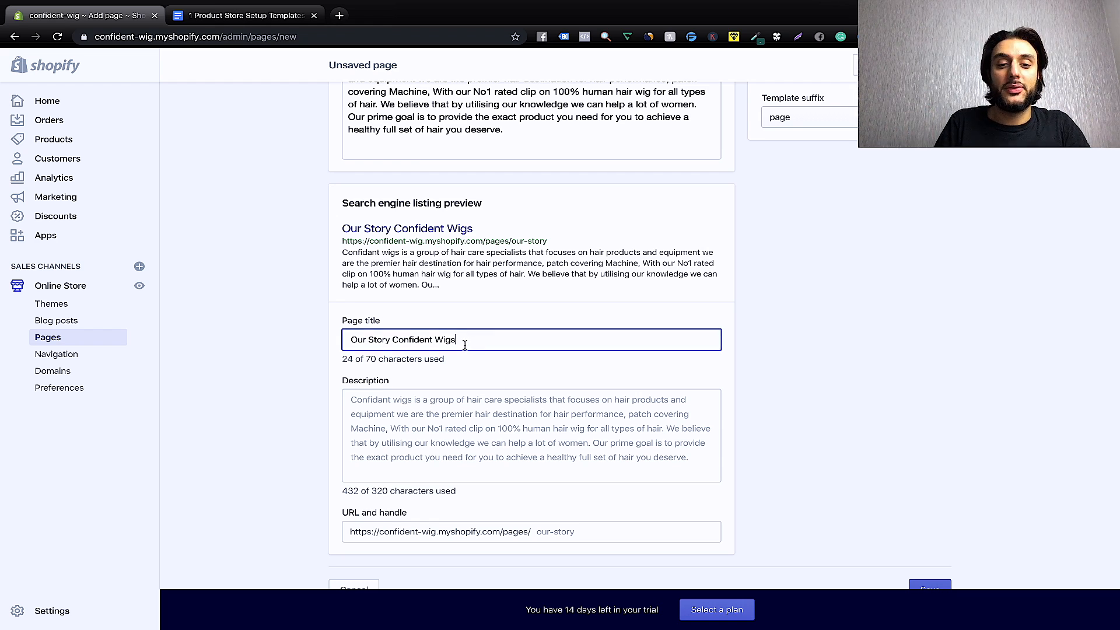
pyautogui.moveTo(465, 345)
pyautogui.mouseDown()
pyautogui.moveTo(374, 343)
pyautogui.moveTo(462, 341)
pyautogui.mouseUp()
pyautogui.click(386, 340)
pyautogui.click(461, 341)
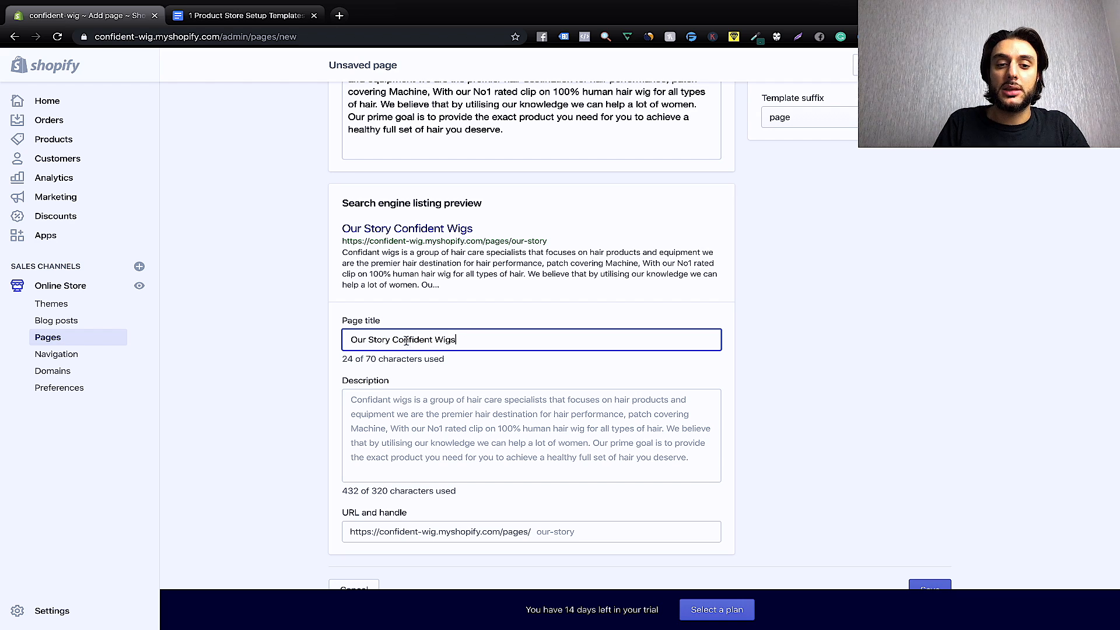
pyautogui.moveTo(390, 339); pyautogui.dragTo(525, 336)
pyautogui.click(526, 336)
# Save the Our Story page and return to the list of pages.
pyautogui.scroll(4, 871, 421)
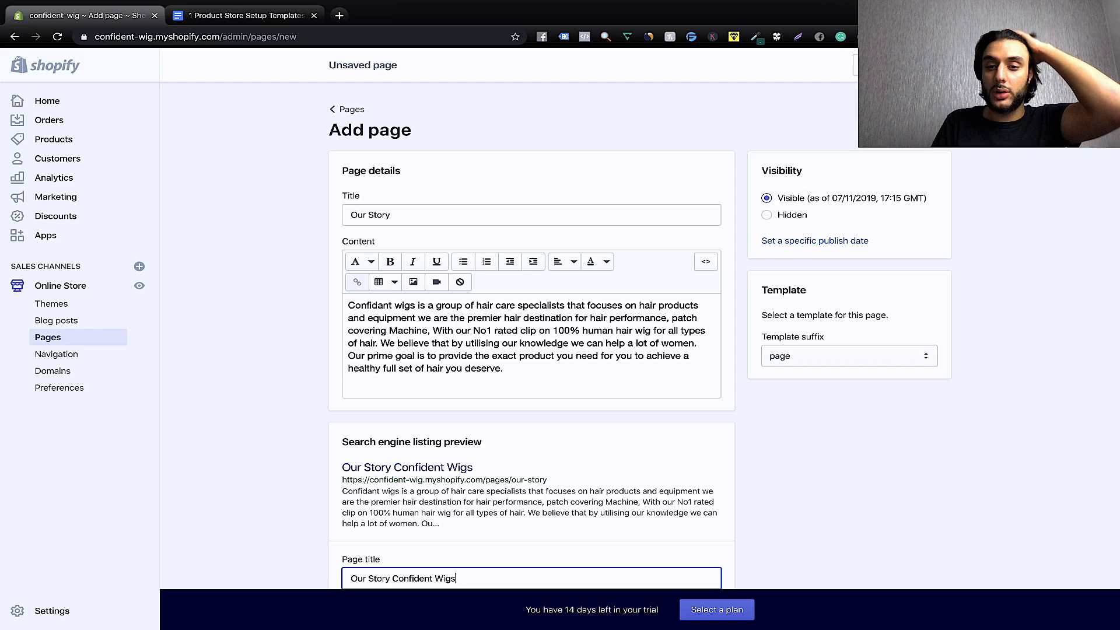
pyautogui.click(932, 65)
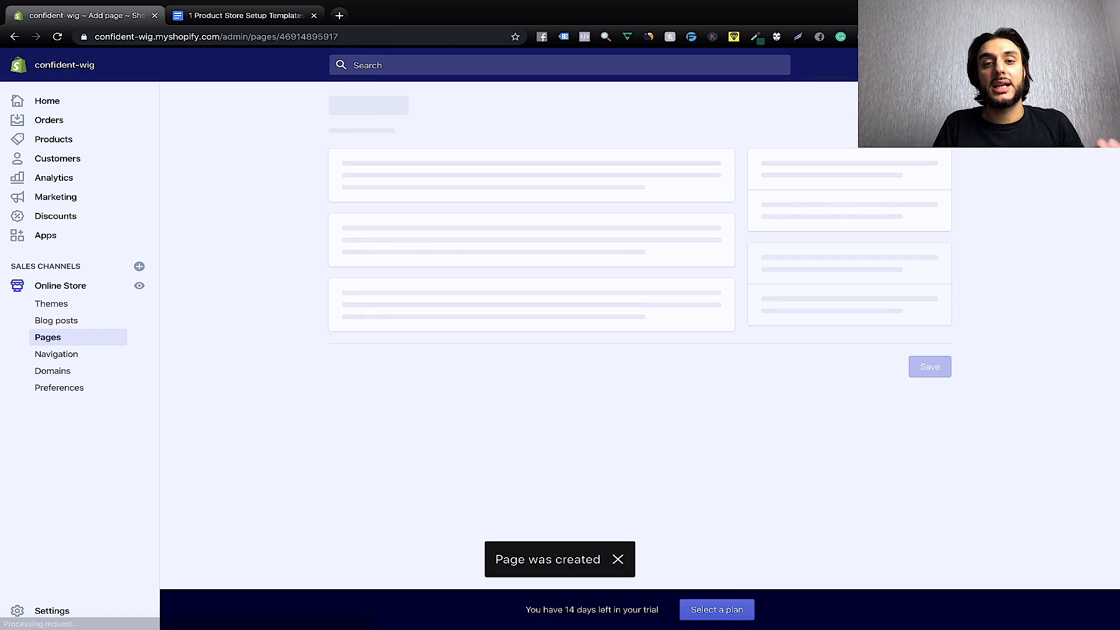
pyautogui.click(70, 338)
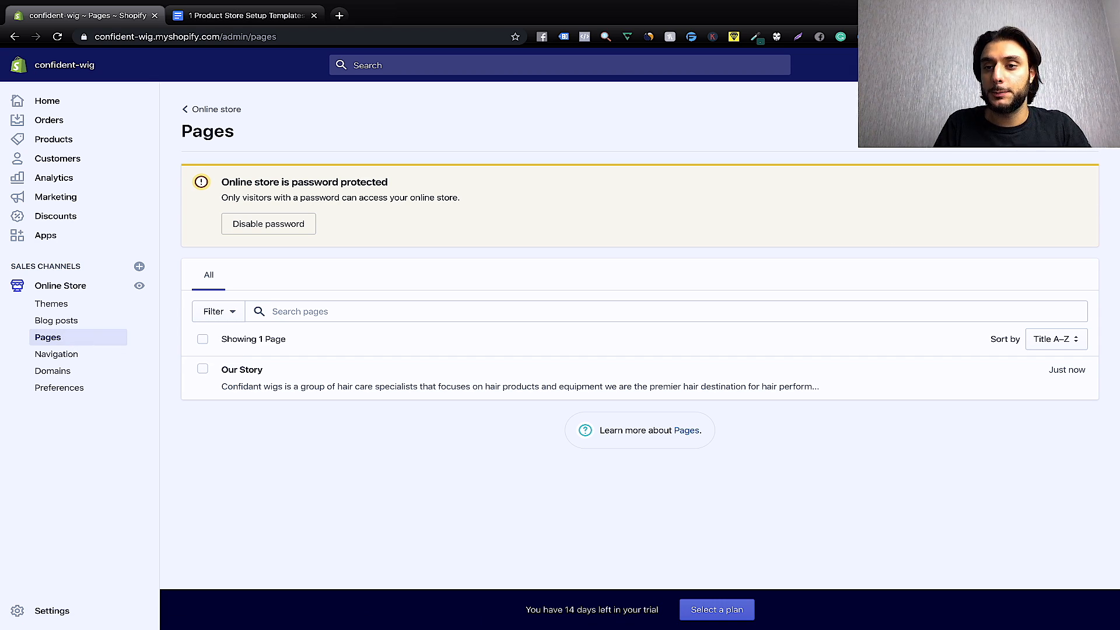
# Start a new page titled "Contact Us" and paste the contact text with the e-mail and phone placeholders as its content.
pyautogui.click(1070, 131)
pyautogui.click(501, 216)
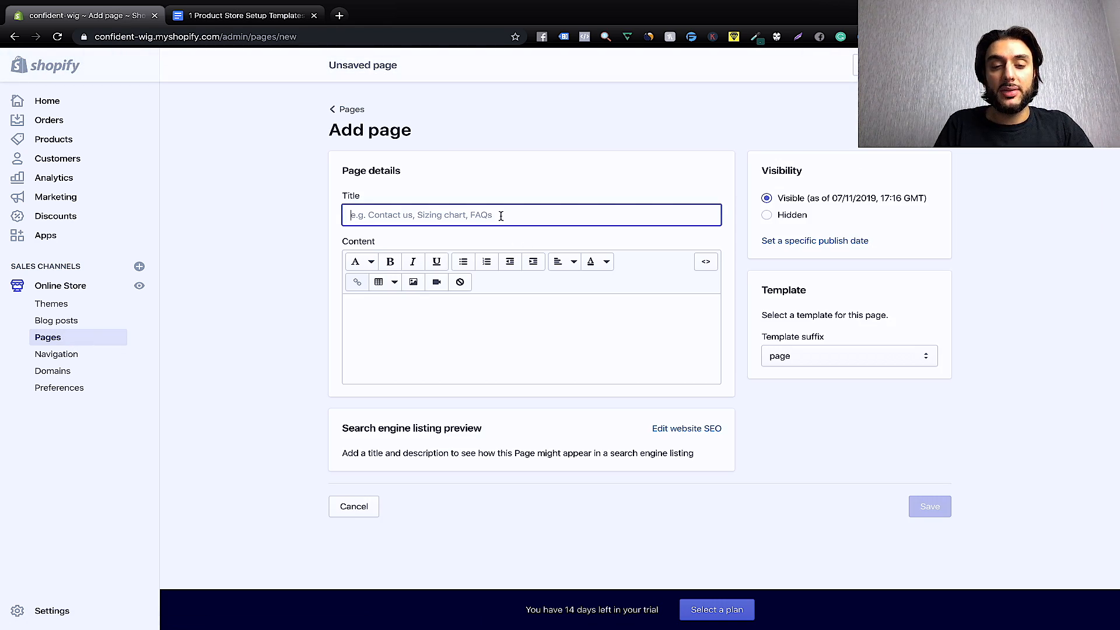
pyautogui.write('Cont')
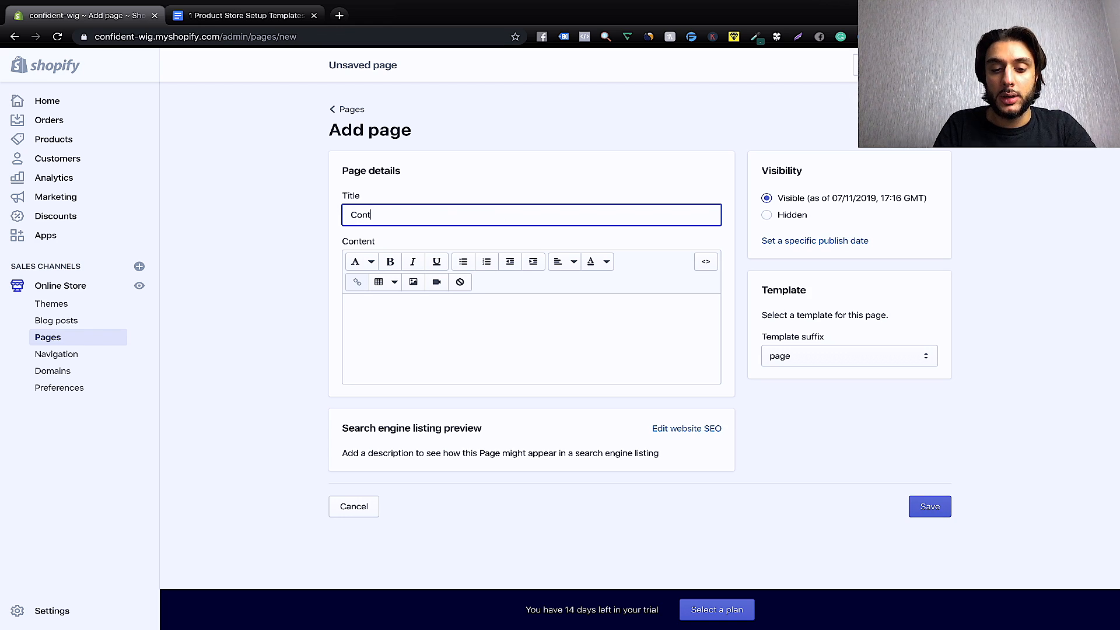
pyautogui.write('act Us')
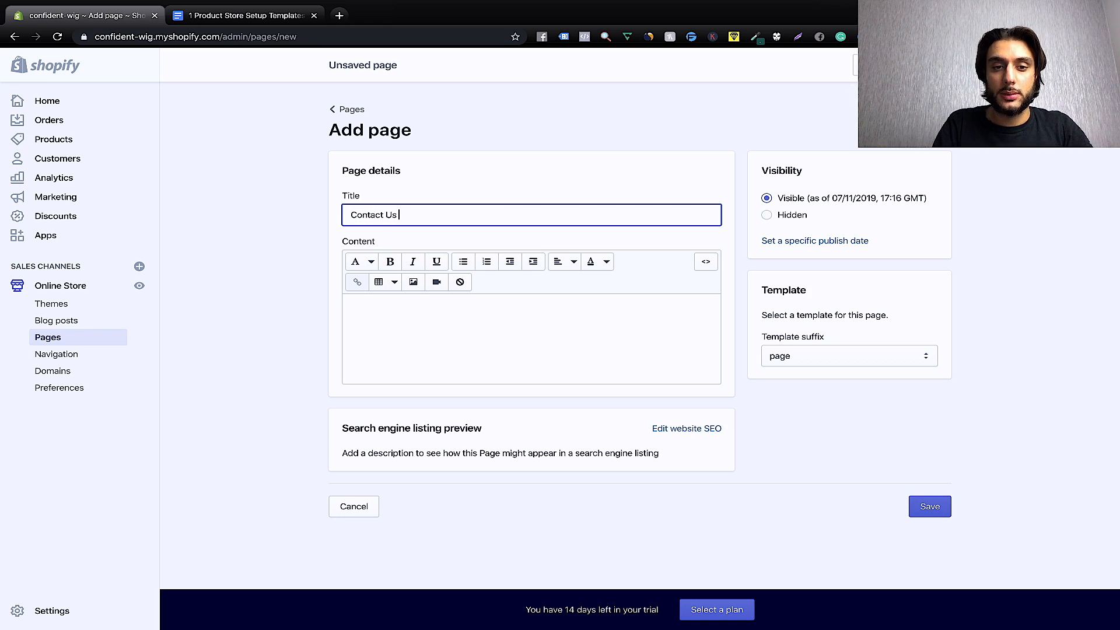
pyautogui.click(451, 365)
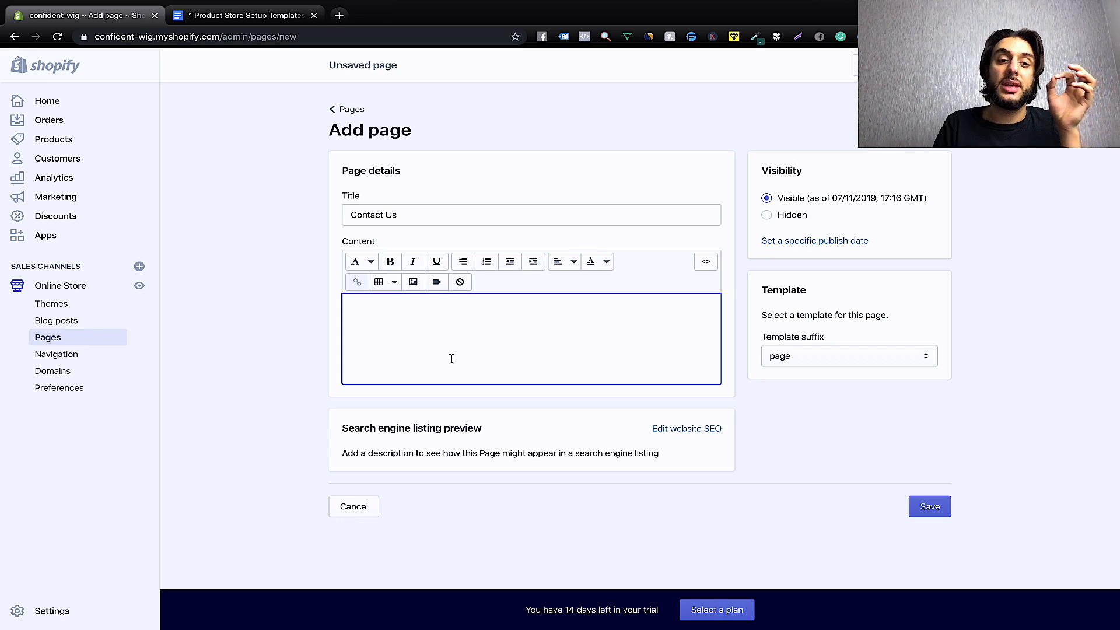
pyautogui.hotkey('ctrl', 'v')
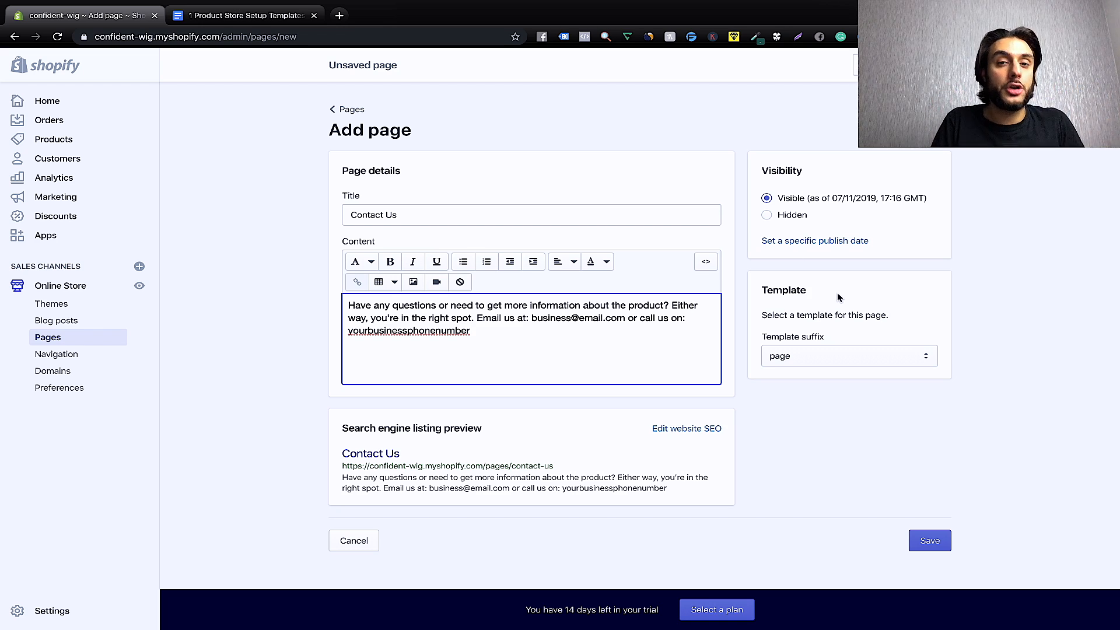
# Assign the page.contact template to the Contact Us page, open its website SEO fields and save the page.
pyautogui.click(816, 356)
pyautogui.click(785, 368)
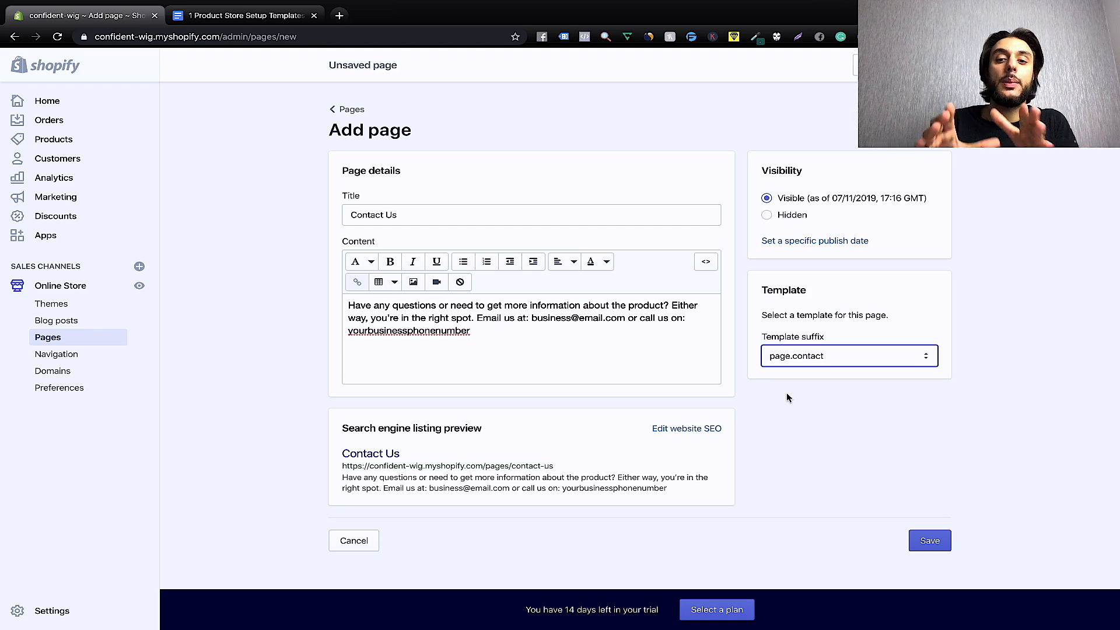
pyautogui.click(690, 427)
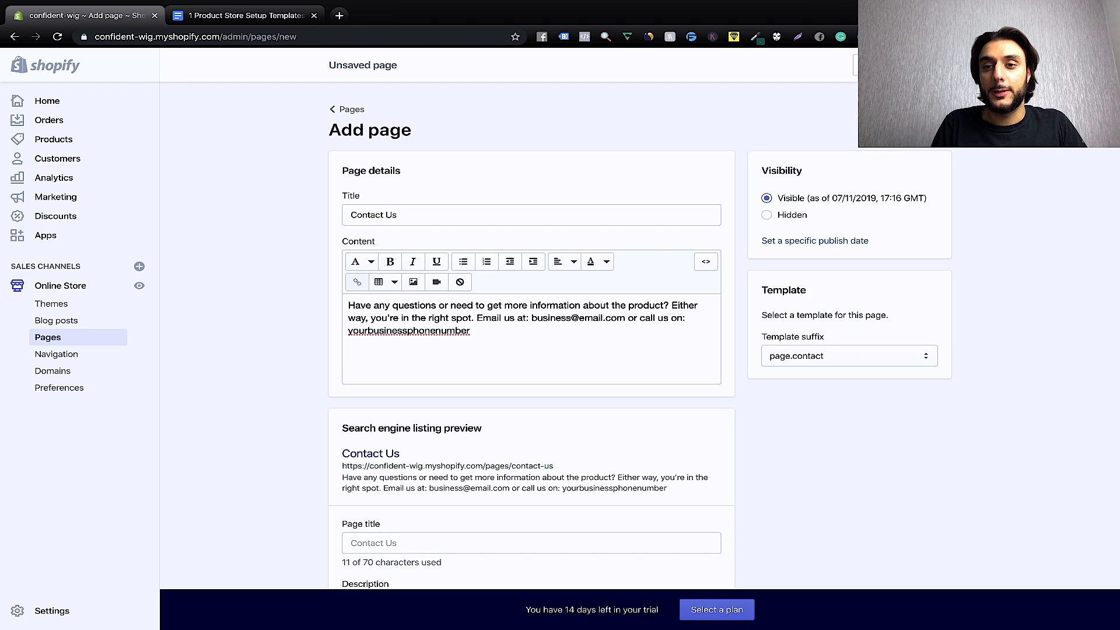
pyautogui.click(930, 65)
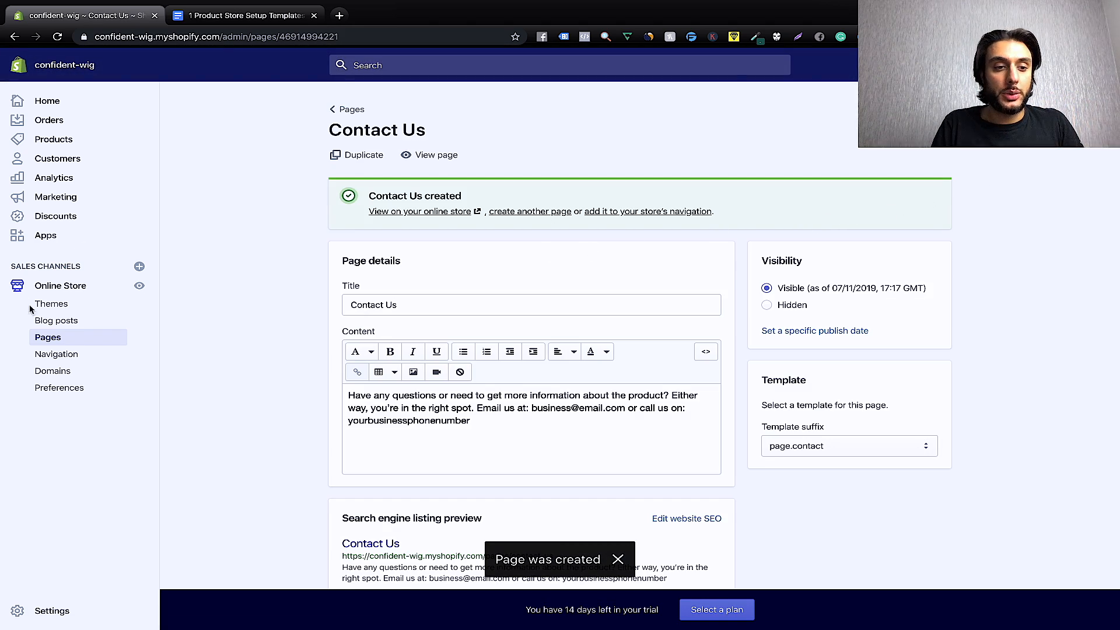
# Start a new page titled "Shipping & Delivery" and paste the template's shipping policy text as its content.
pyautogui.click(115, 337)
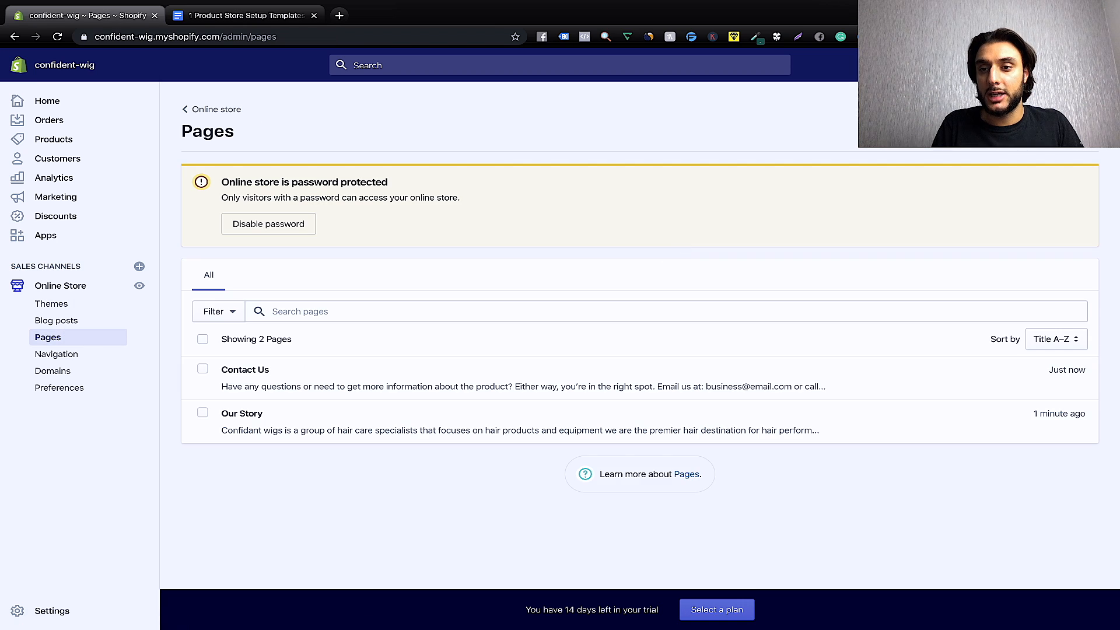
pyautogui.click(1069, 126)
pyautogui.click(362, 215)
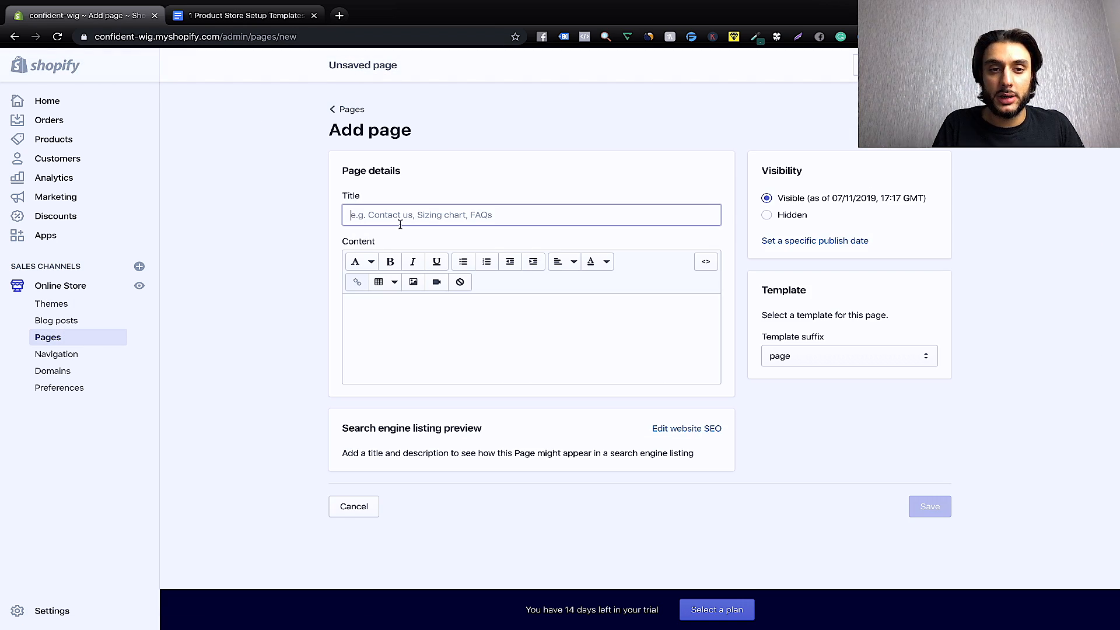
pyautogui.write('Shipping')
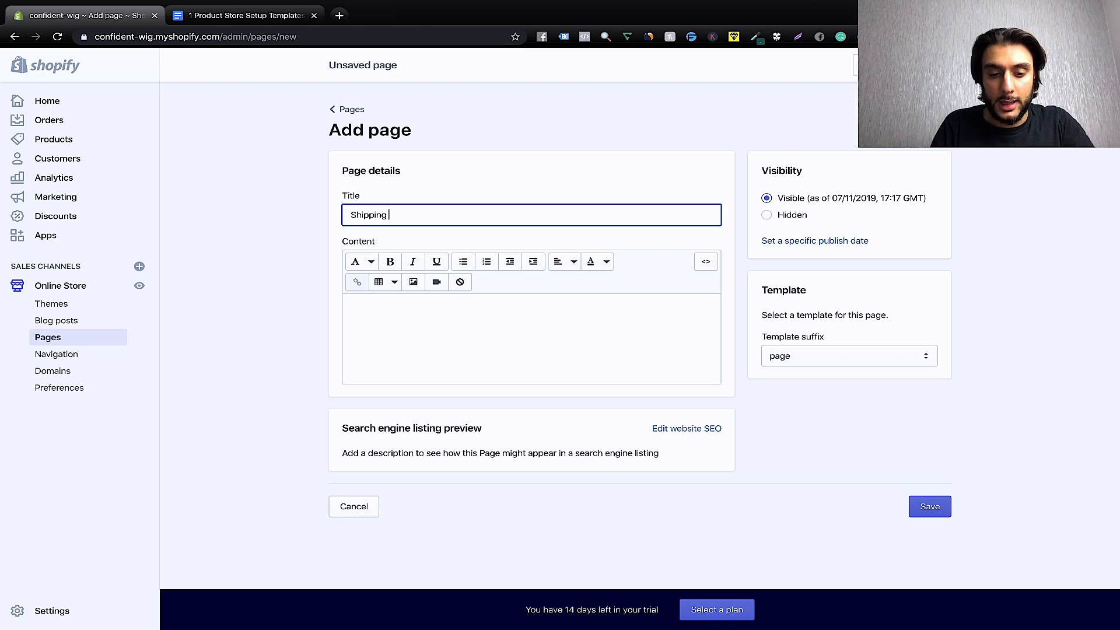
pyautogui.write(' & D')
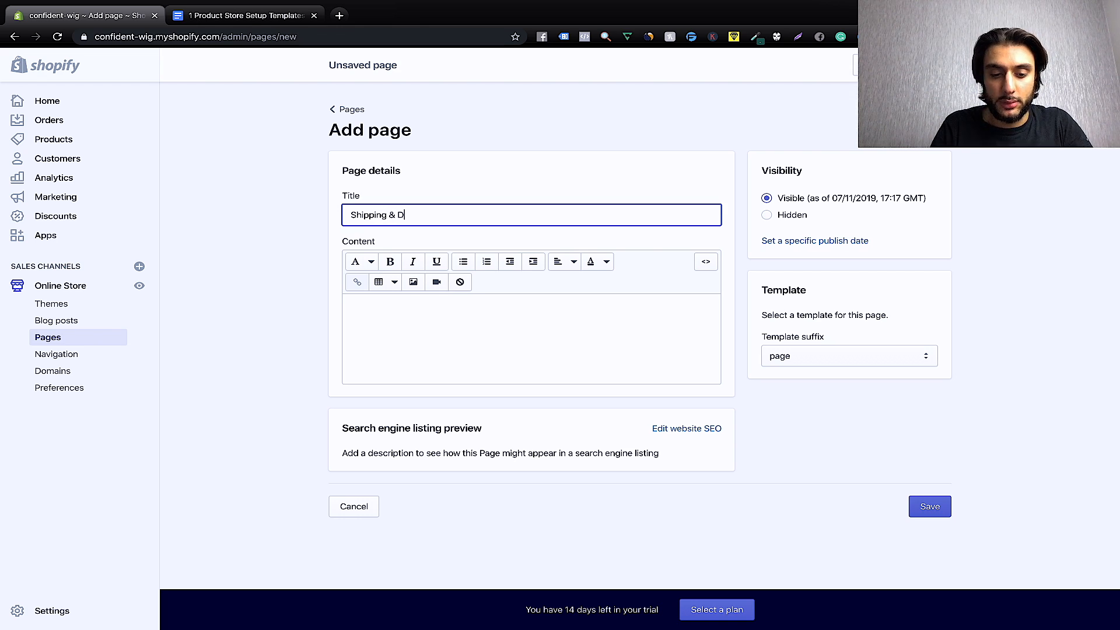
pyautogui.write('elivery')
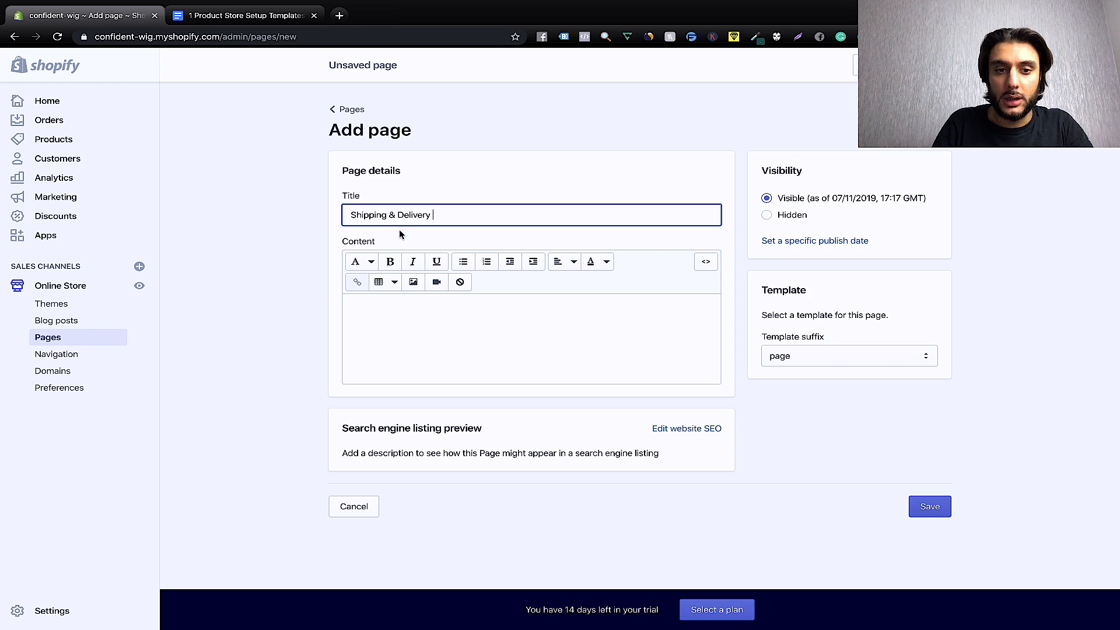
pyautogui.click(357, 346)
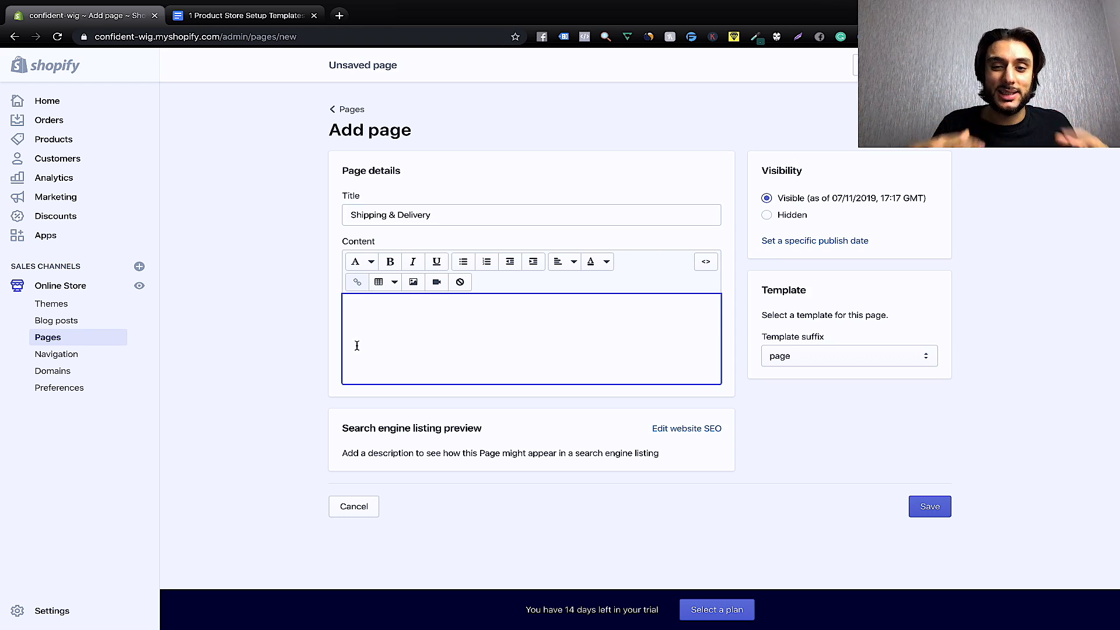
pyautogui.hotkey('ctrl', 'v')
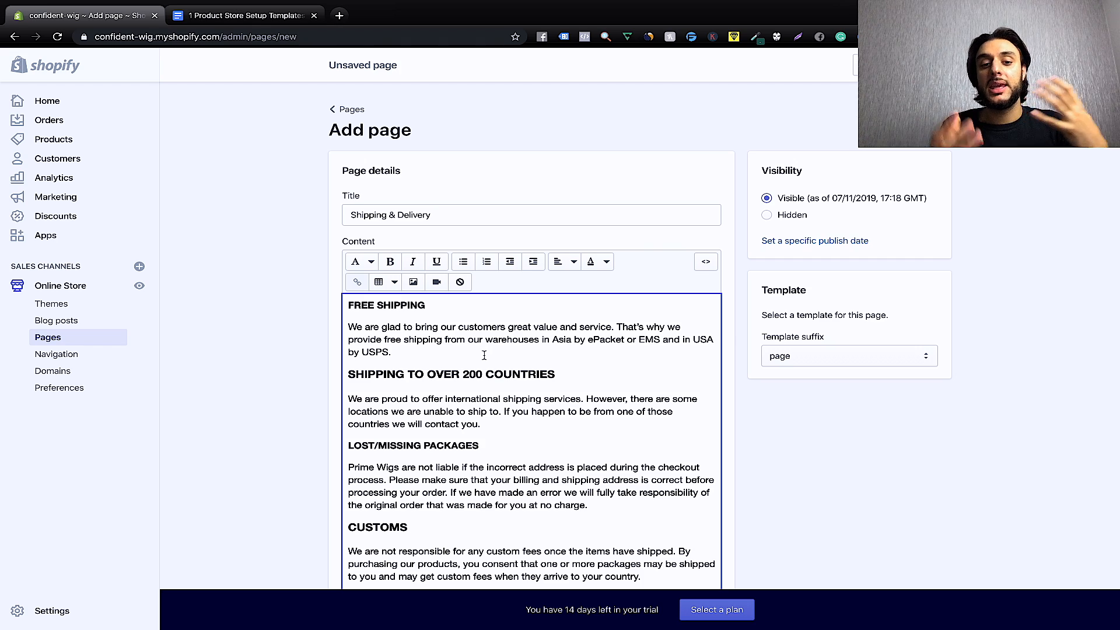
# Review the pasted shipping policy, including the shipping time estimates and tracking information, and save the Shipping & Delivery page.
pyautogui.scroll(-4, 484, 356)
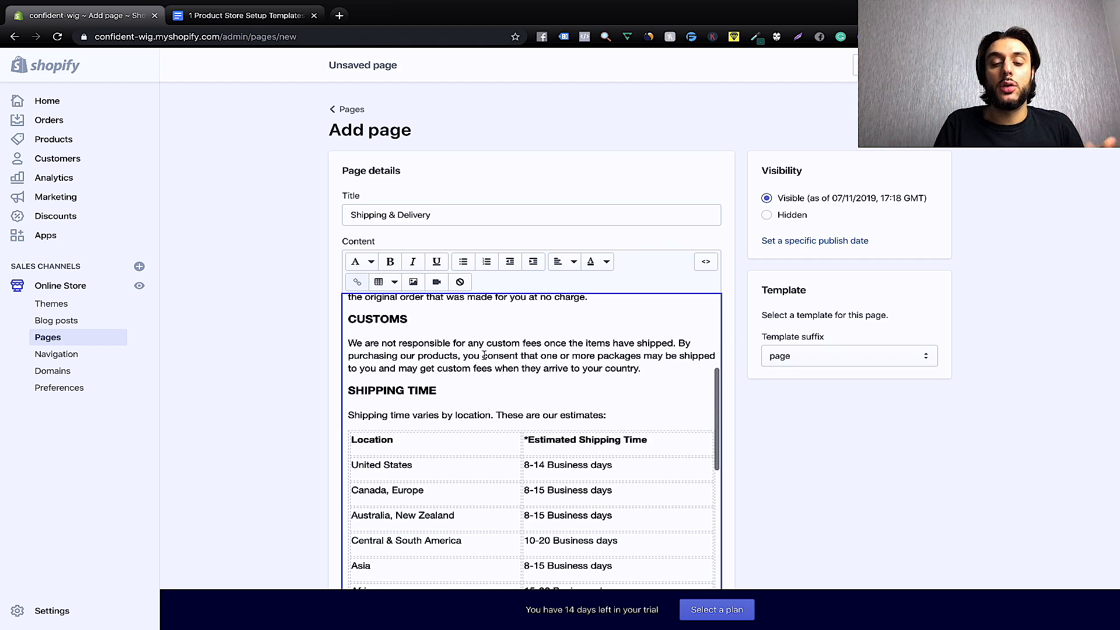
pyautogui.scroll(-2, 484, 356)
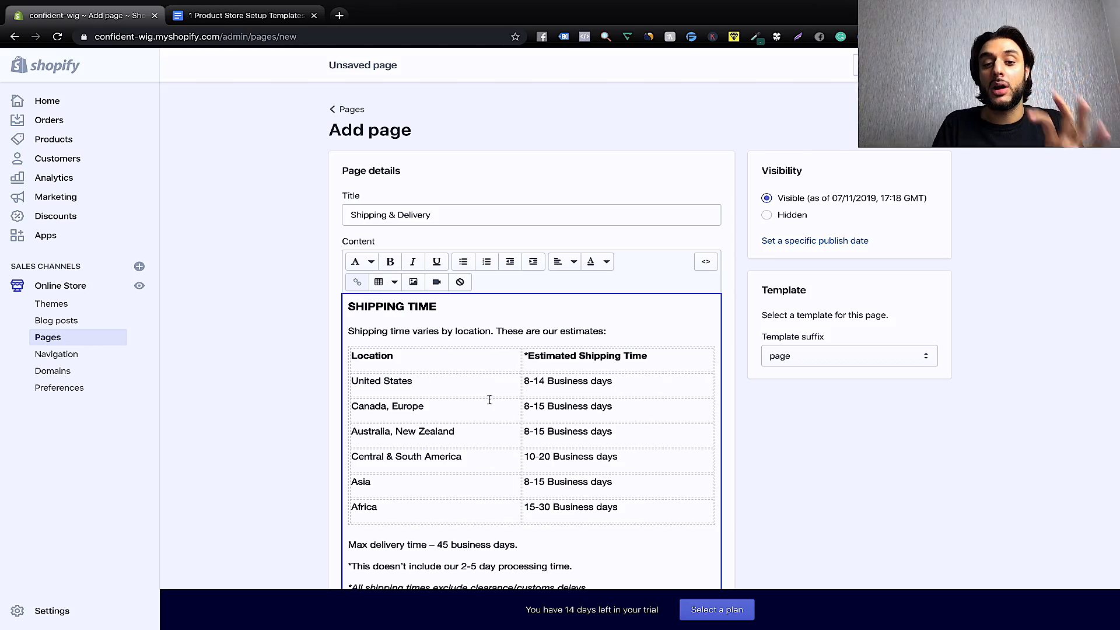
pyautogui.scroll(-6, 500, 399)
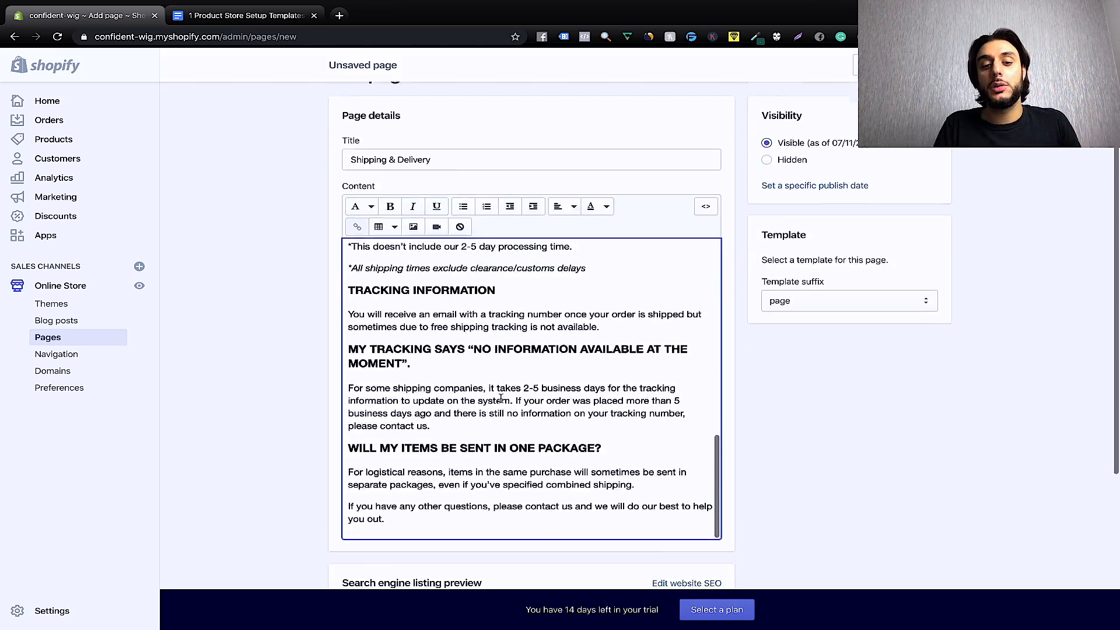
pyautogui.scroll(-3, 500, 399)
pyautogui.scroll(15, 501, 399)
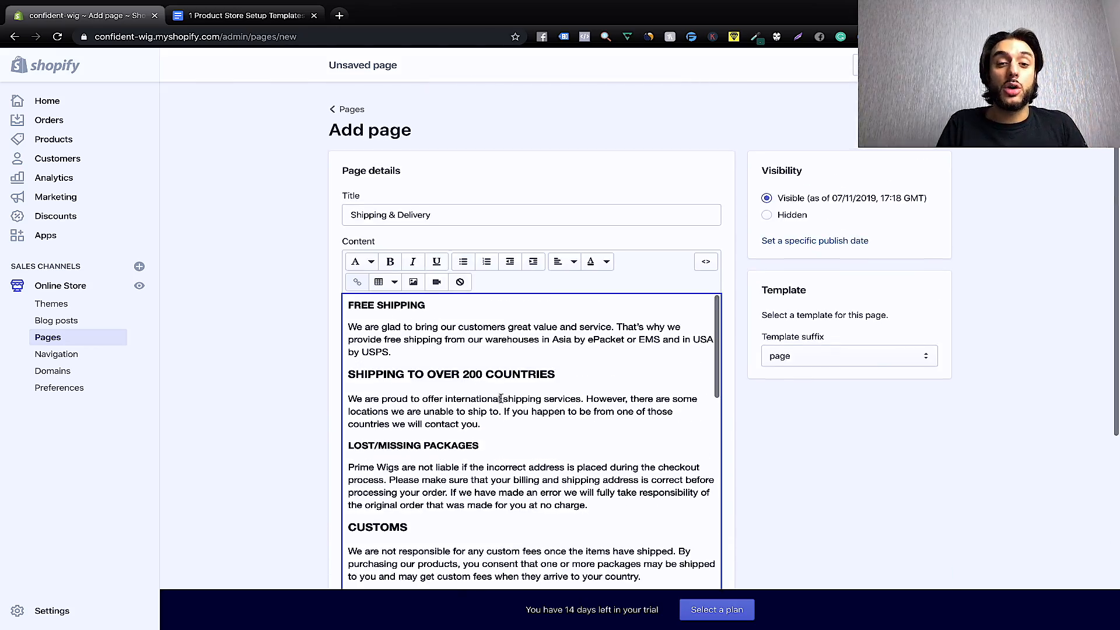
pyautogui.scroll(-10, 501, 357)
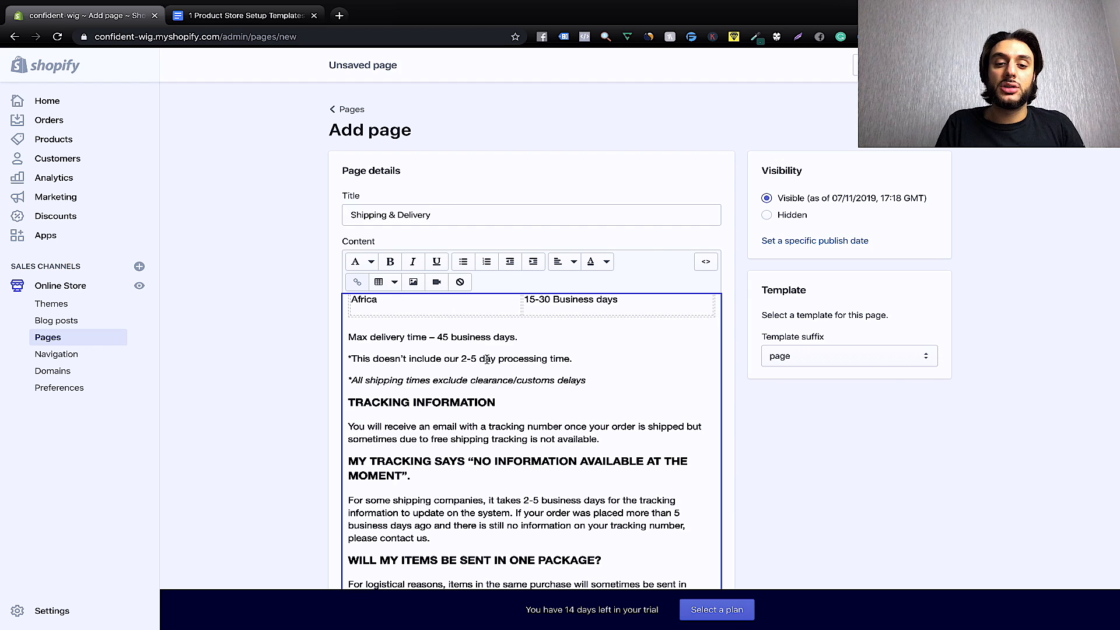
pyautogui.scroll(1, 553, 369)
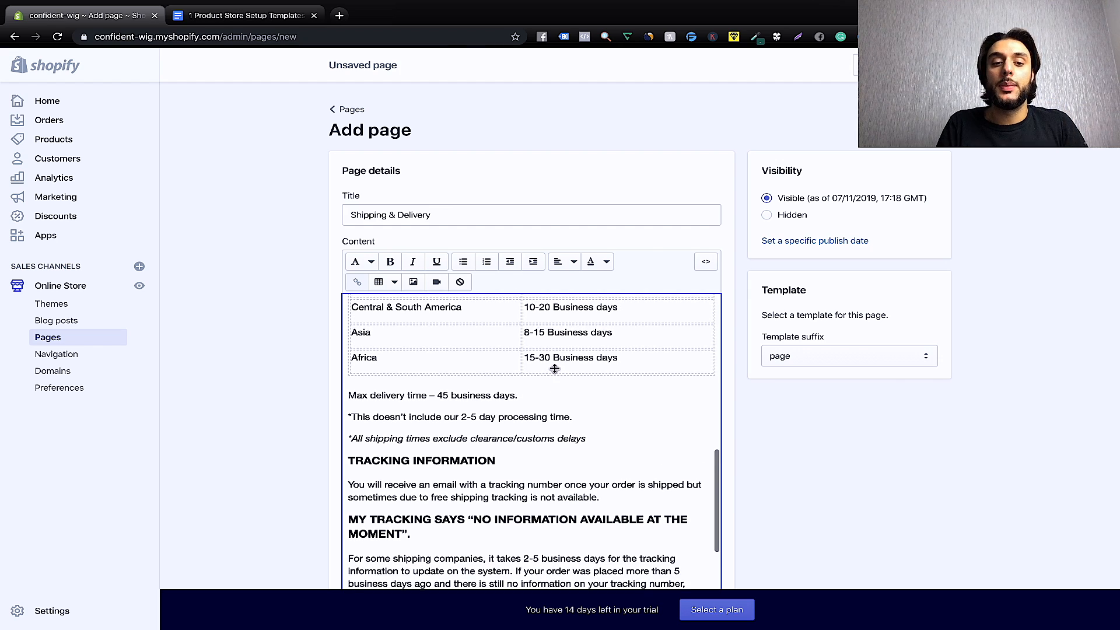
pyautogui.scroll(3, 554, 368)
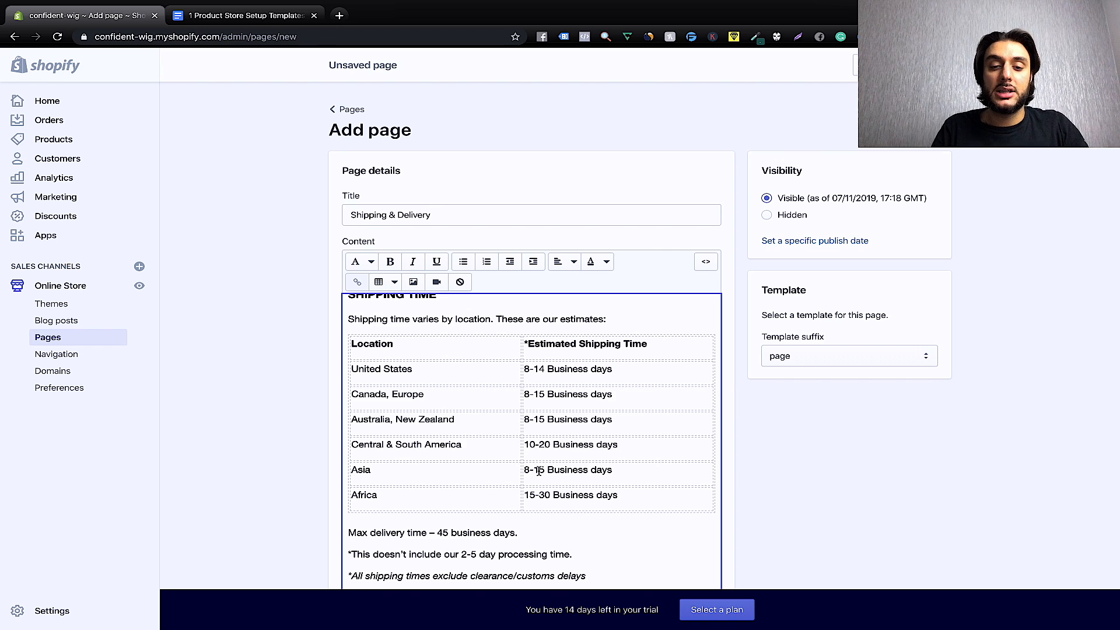
pyautogui.scroll(-2, 538, 470)
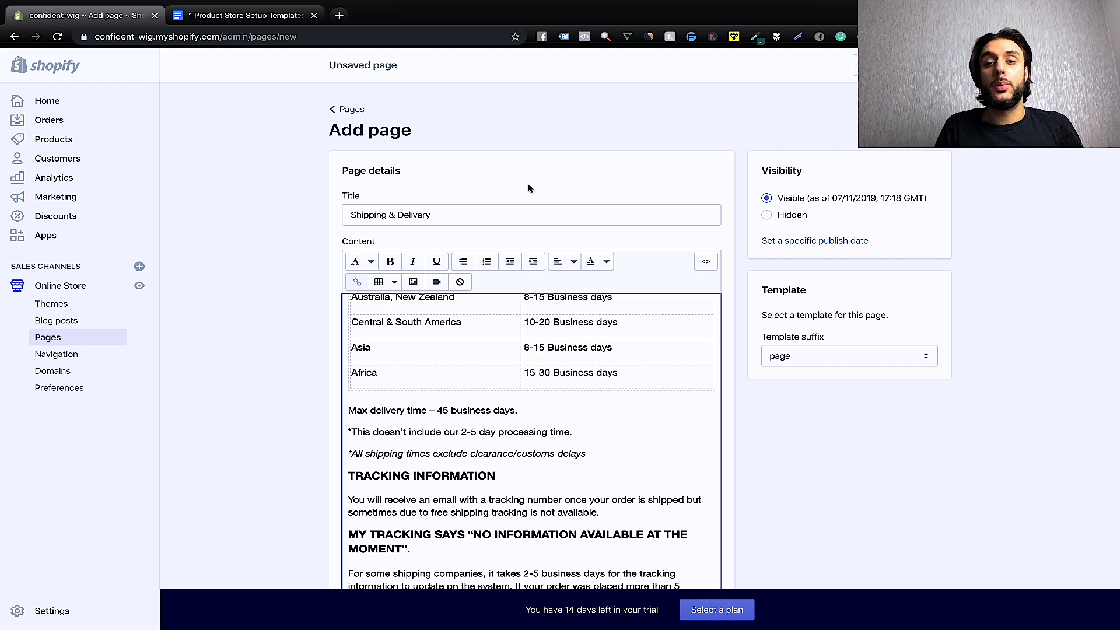
pyautogui.click(930, 65)
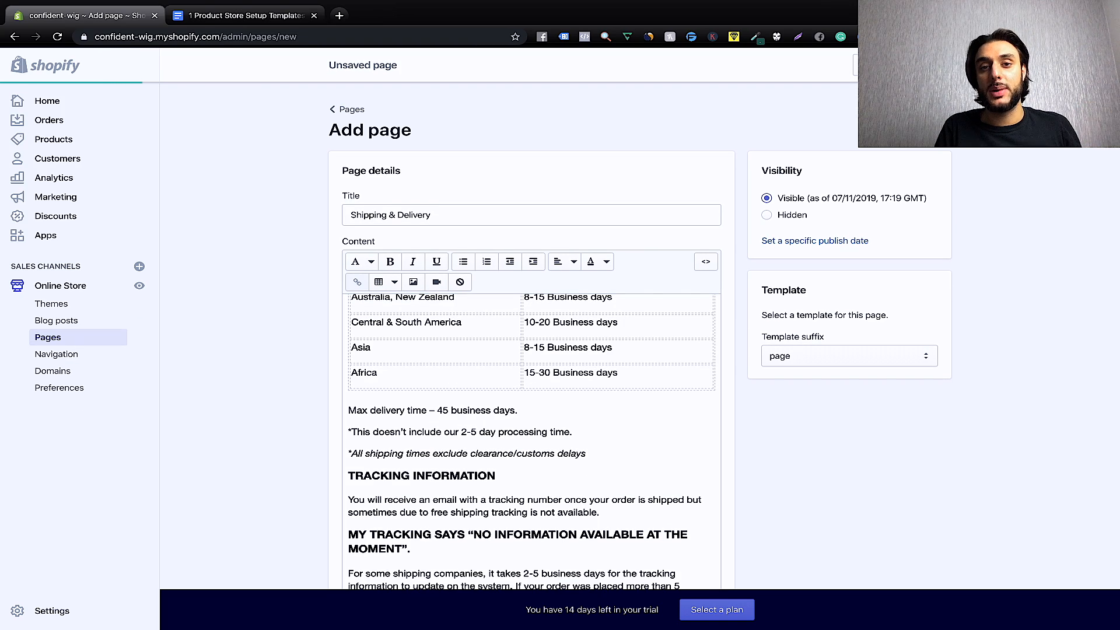
pyautogui.click(474, 220)
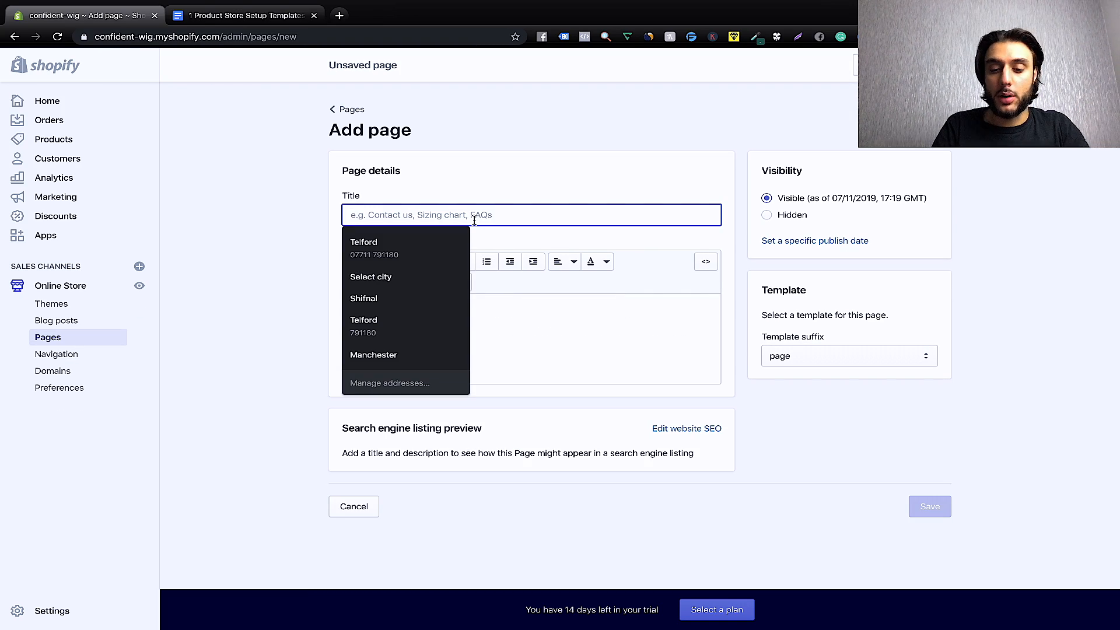
pyautogui.write('Pr')
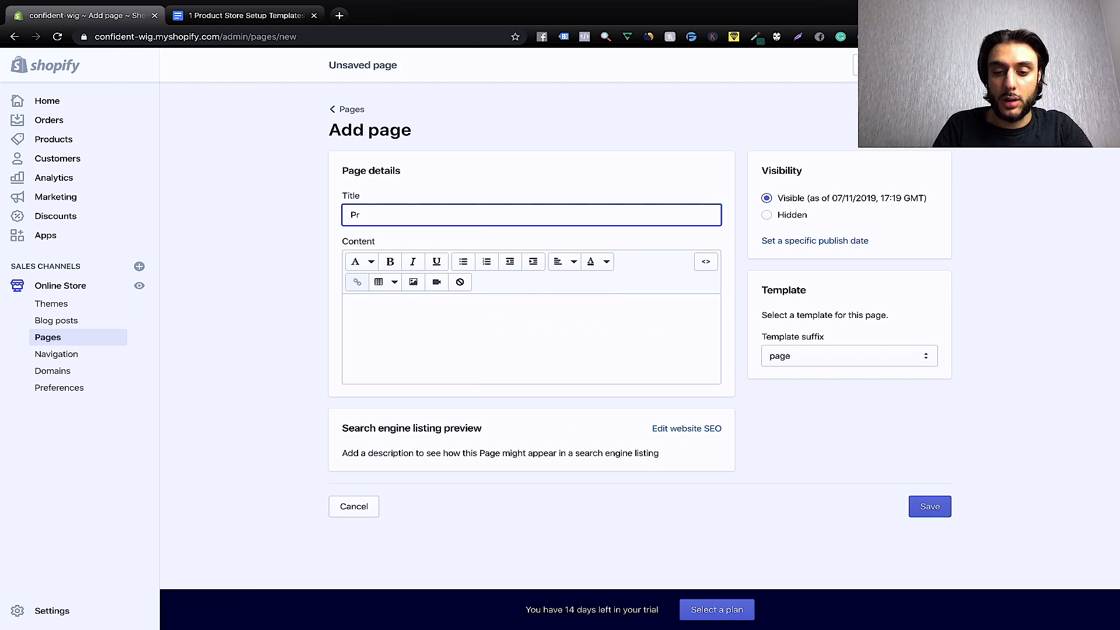
pyautogui.write('ivacy ')
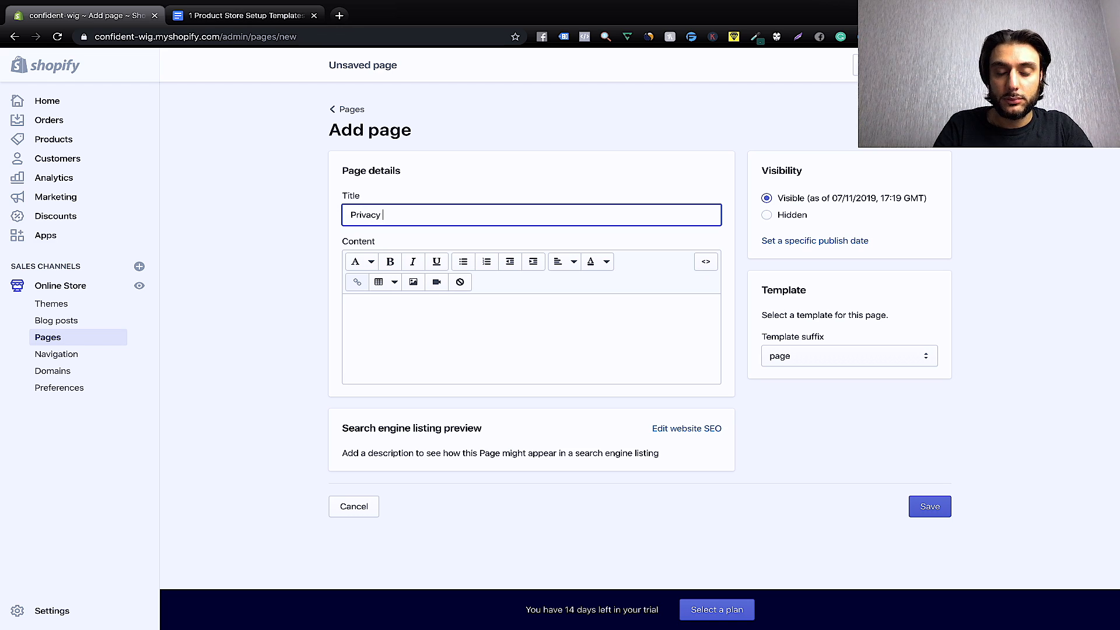
pyautogui.write('Policy')
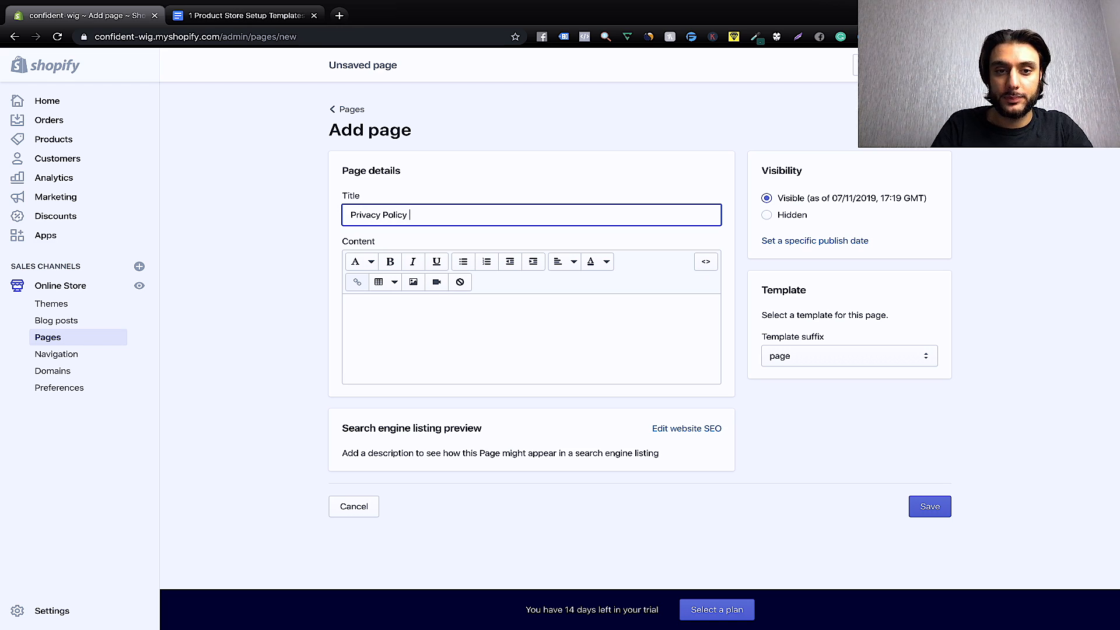
pyautogui.click(416, 304)
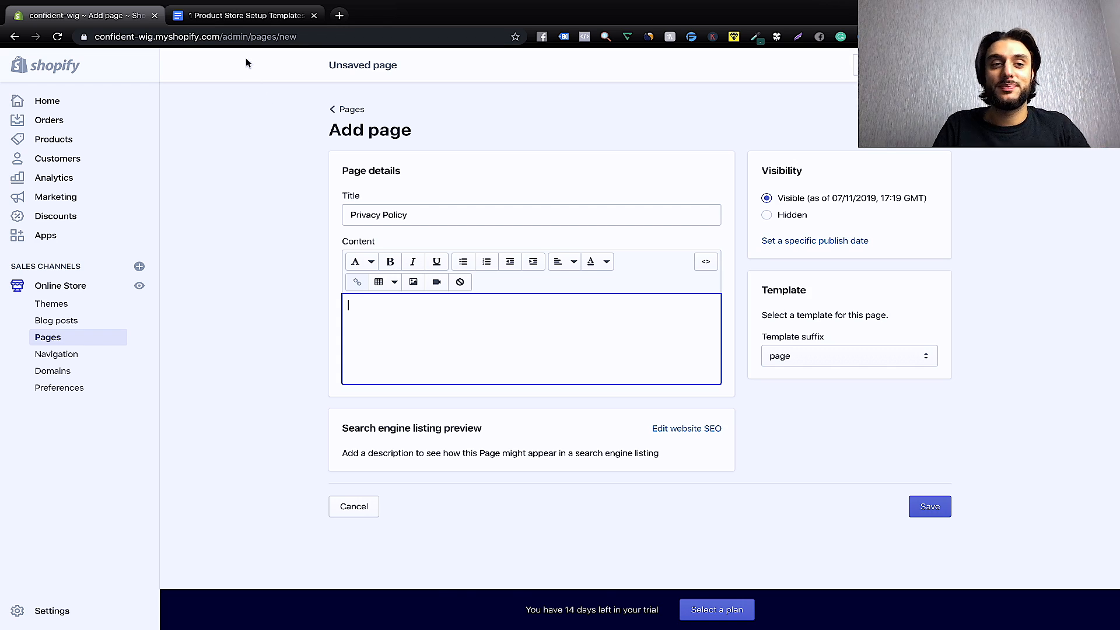
pyautogui.hotkey('ctrl', 'v')
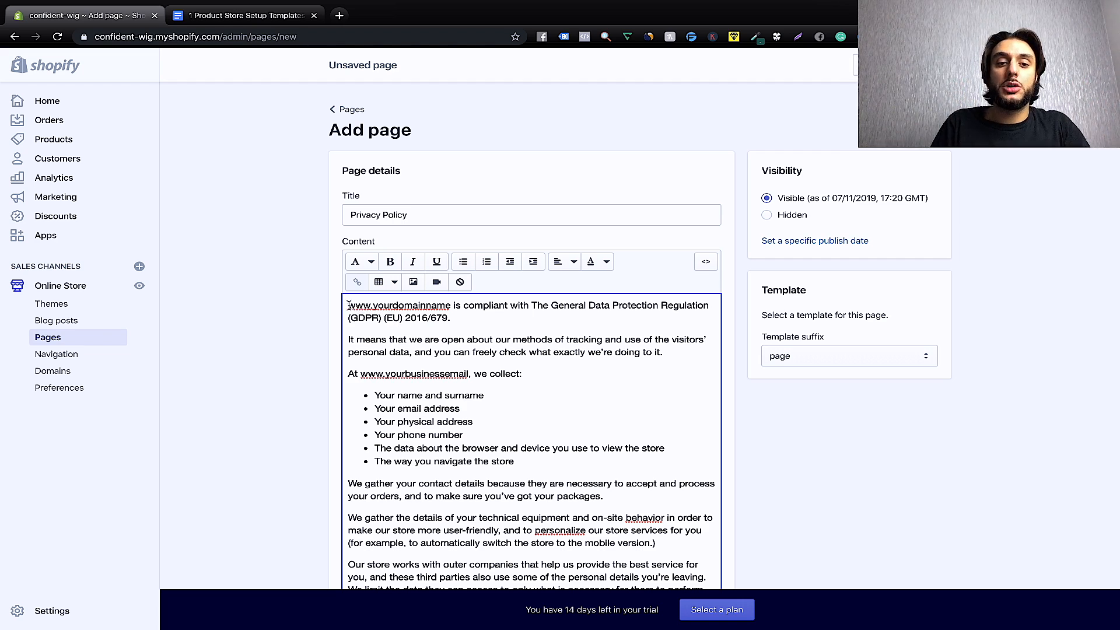
pyautogui.moveTo(348, 304); pyautogui.dragTo(429, 307)
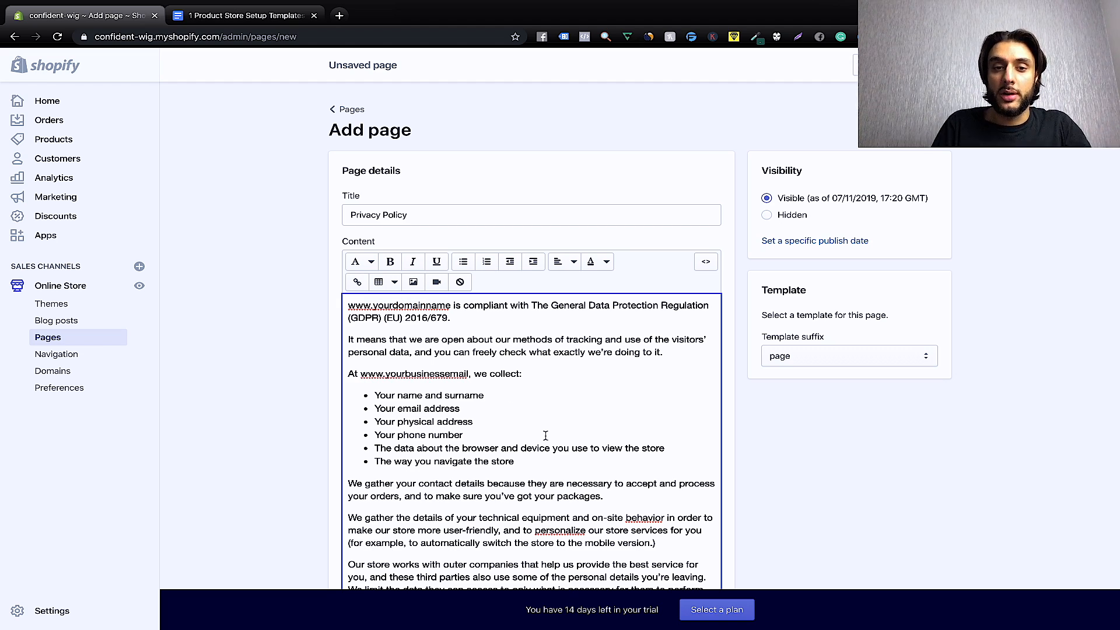
pyautogui.click(930, 65)
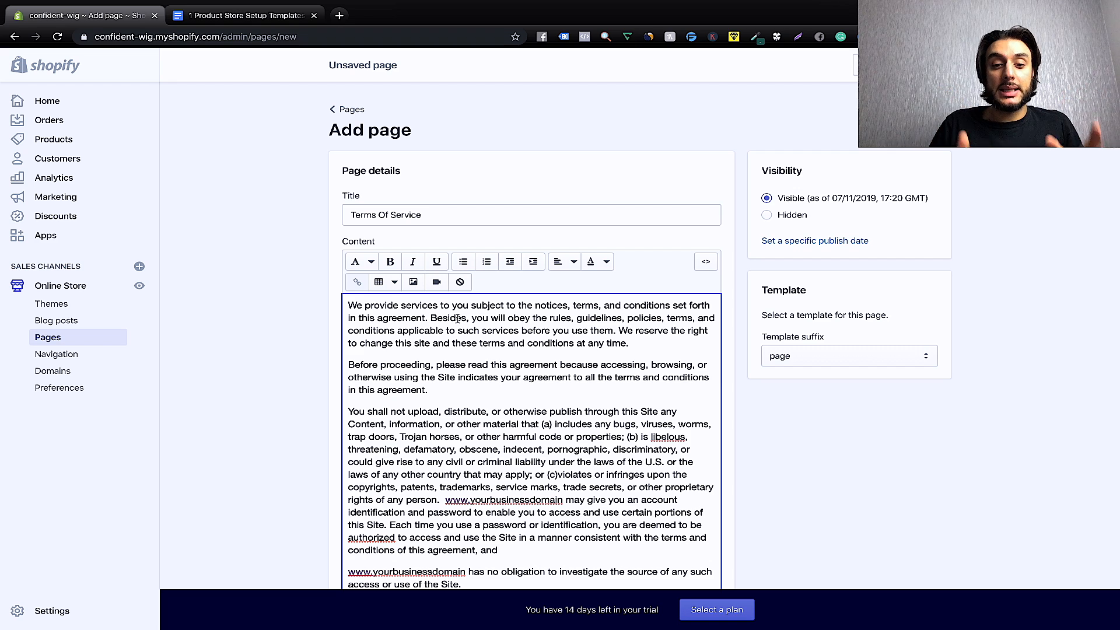
pyautogui.scroll(-1, 480, 506)
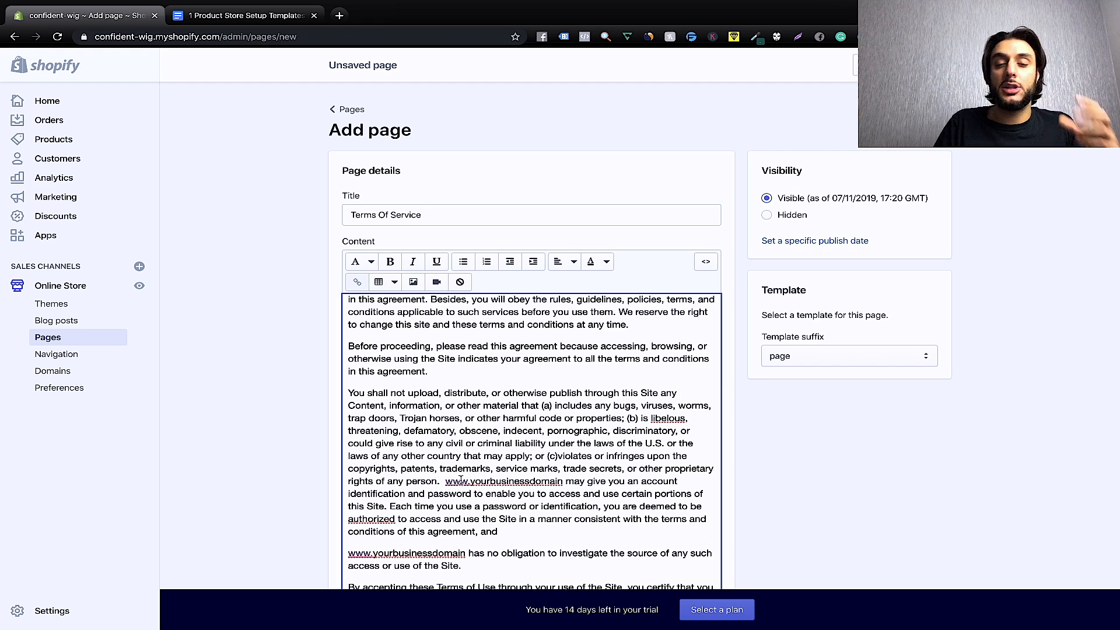
pyautogui.scroll(1, 460, 478)
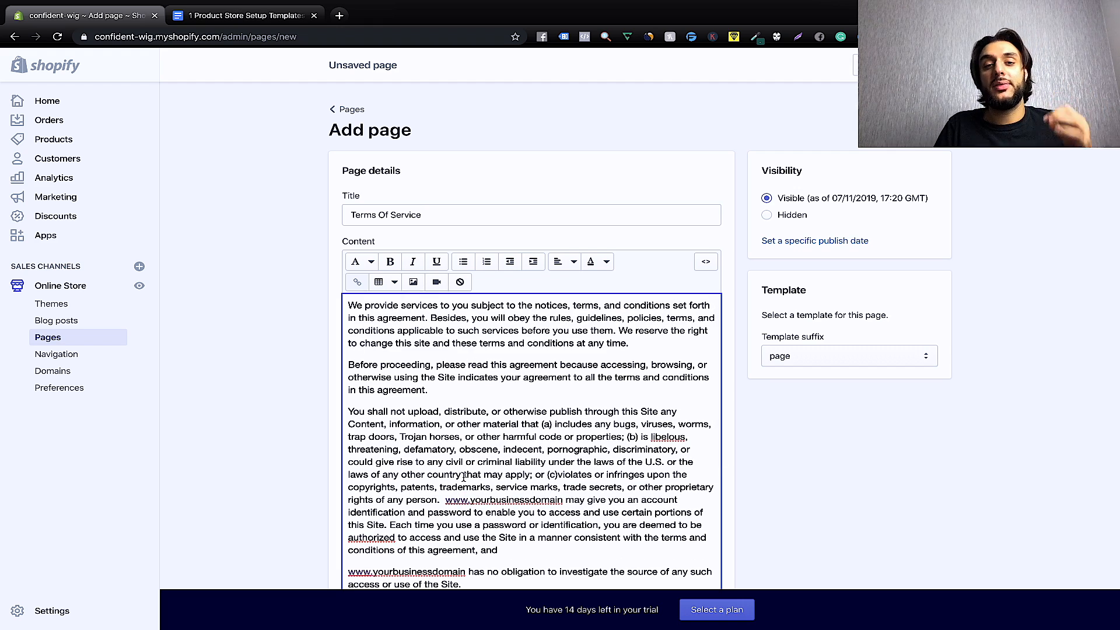
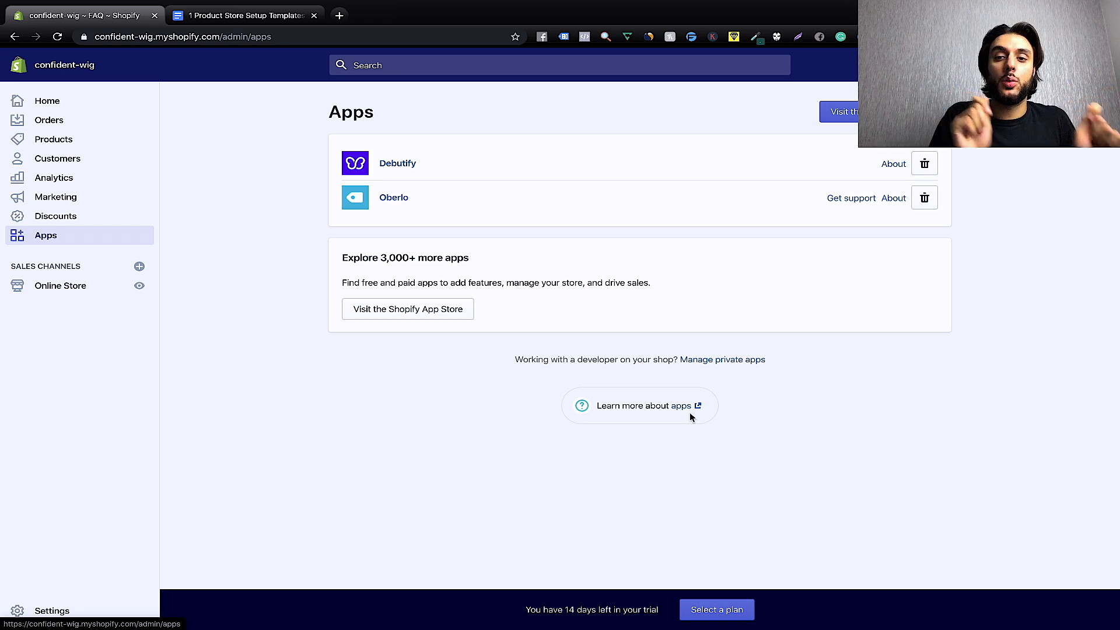
# Open the Shopify App Store from the store's apps and search it for "aftership".
pyautogui.click(839, 112)
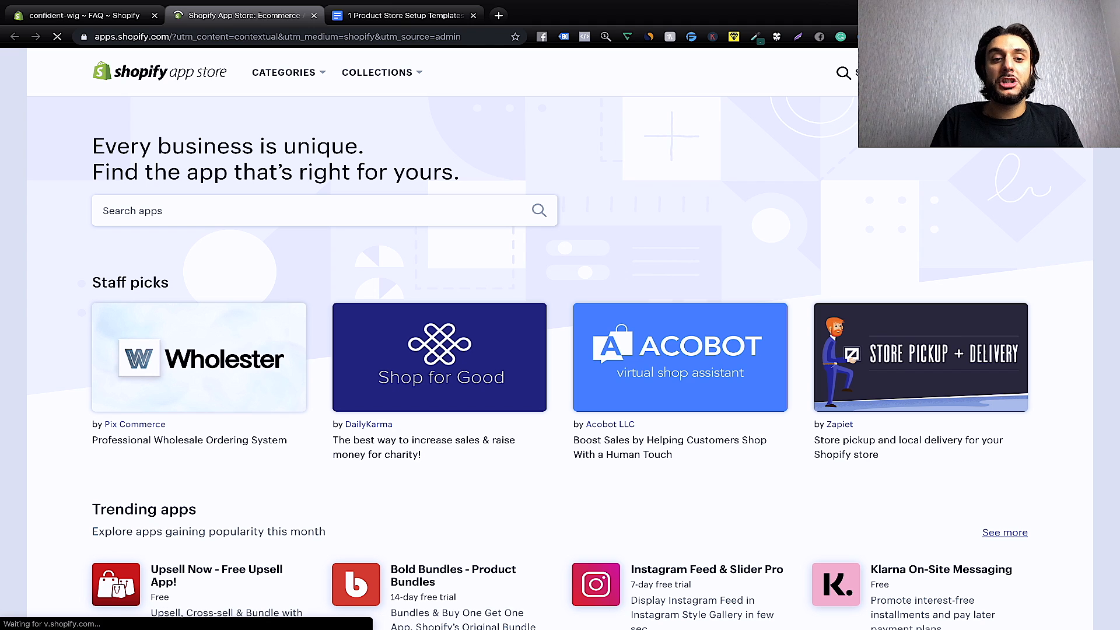
pyautogui.click(263, 194)
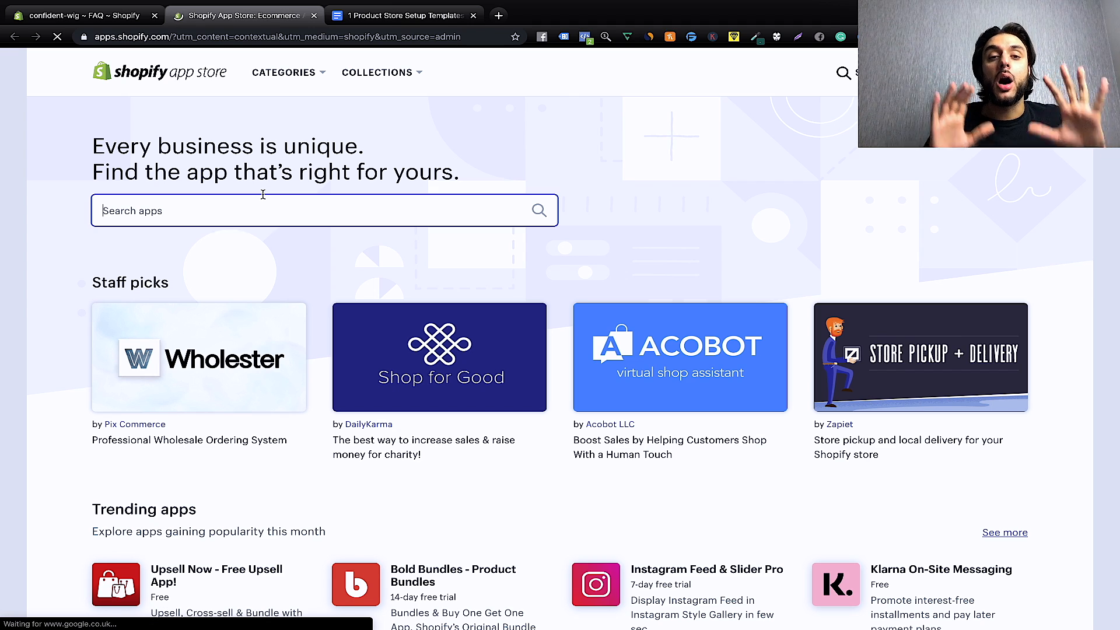
pyautogui.write('afte')
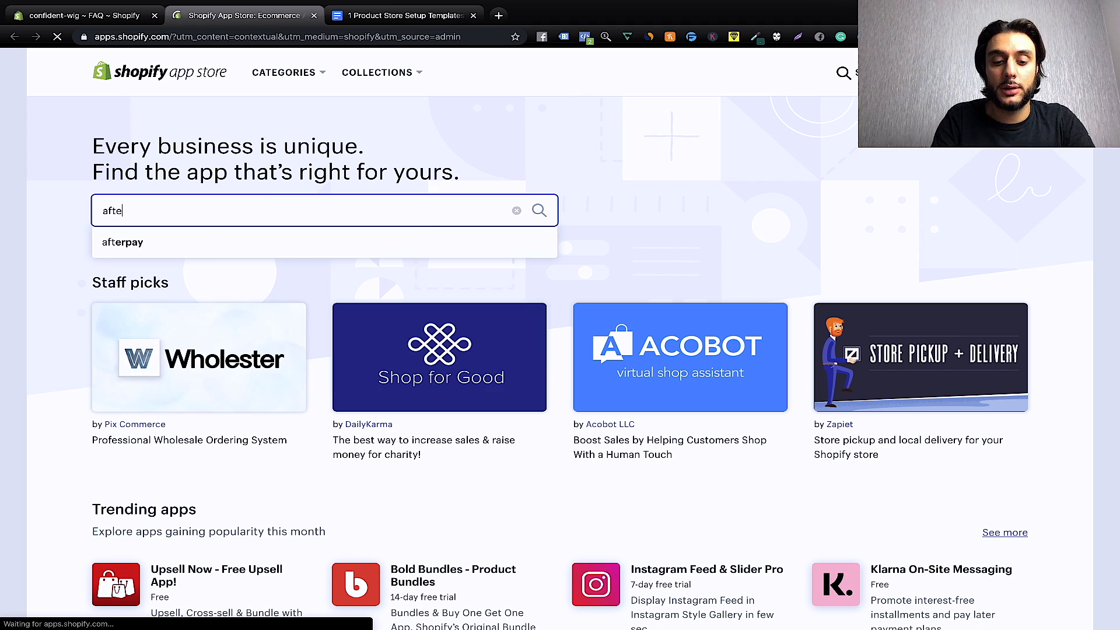
pyautogui.write('rship')
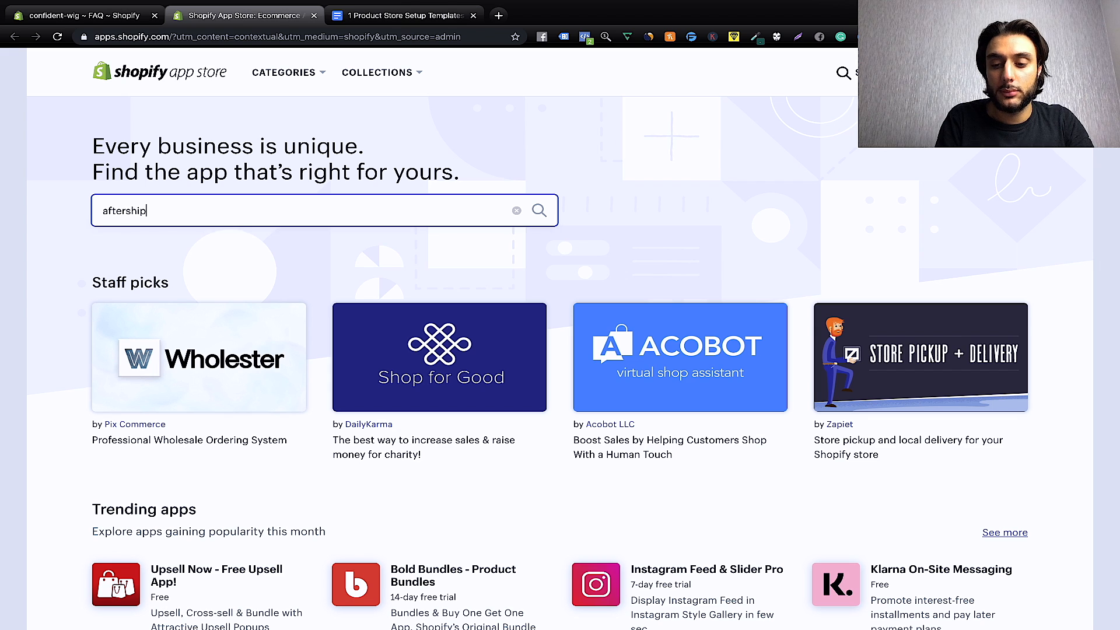
pyautogui.press('Return')
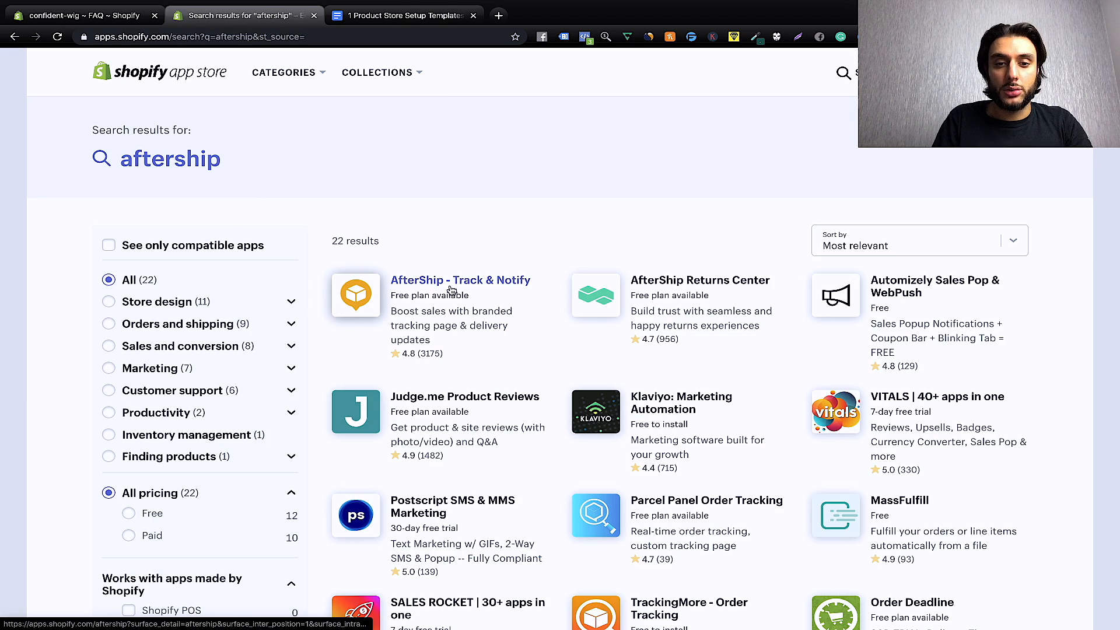
# Add the AfterShip - Track & Notify app to the store and approve its installation.
pyautogui.click(451, 290)
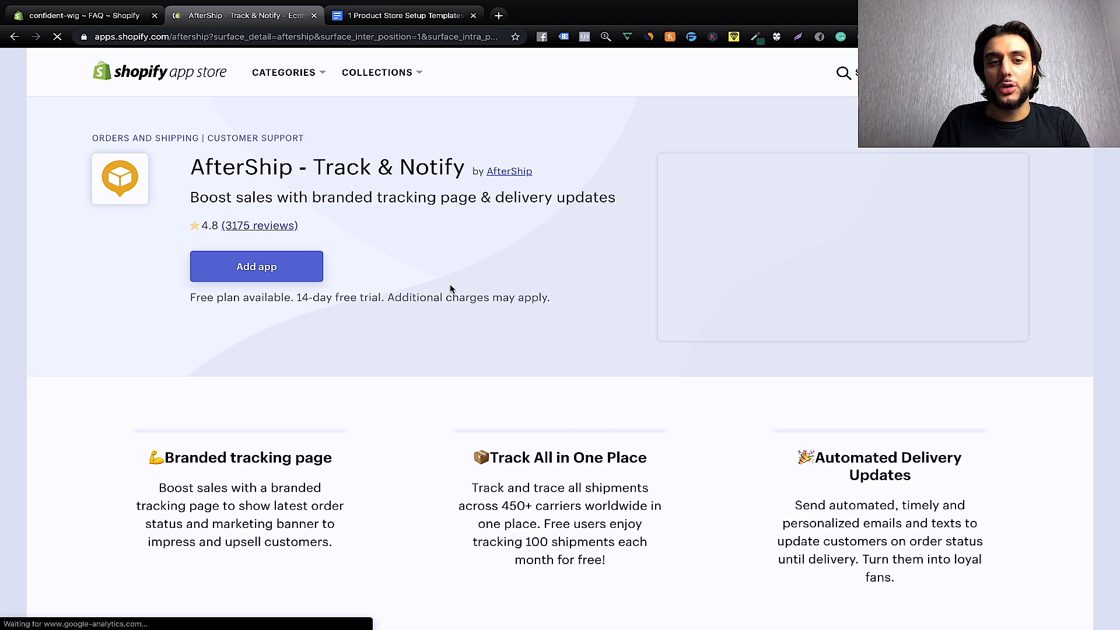
pyautogui.click(256, 268)
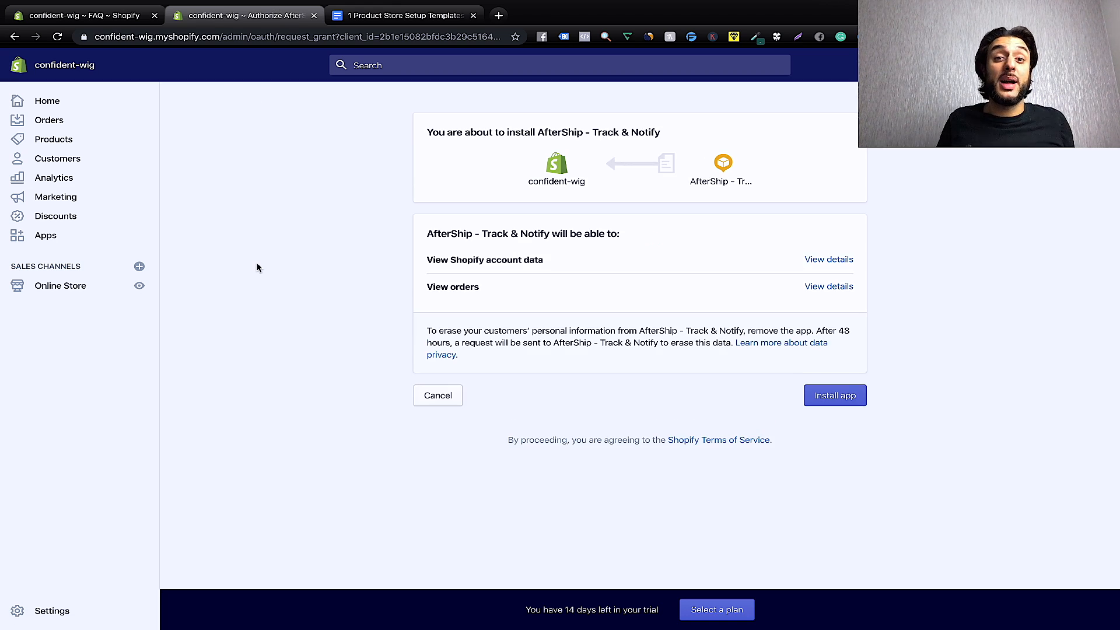
pyautogui.click(861, 396)
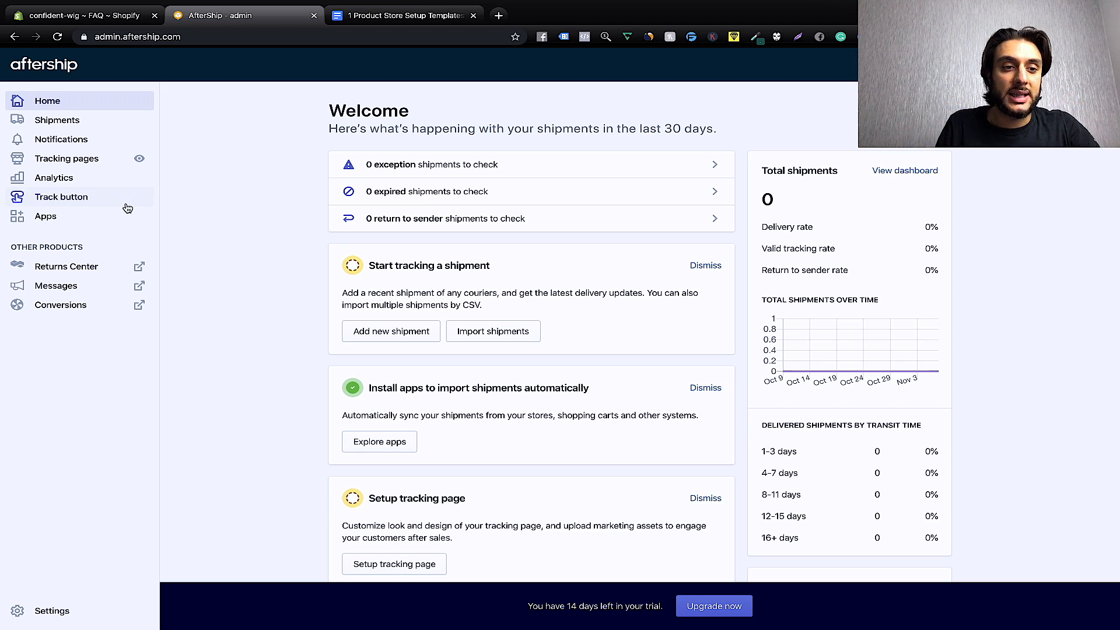
# Copy the Code #1 script of the AfterShip track button.
pyautogui.click(76, 197)
pyautogui.scroll(-10, 542, 282)
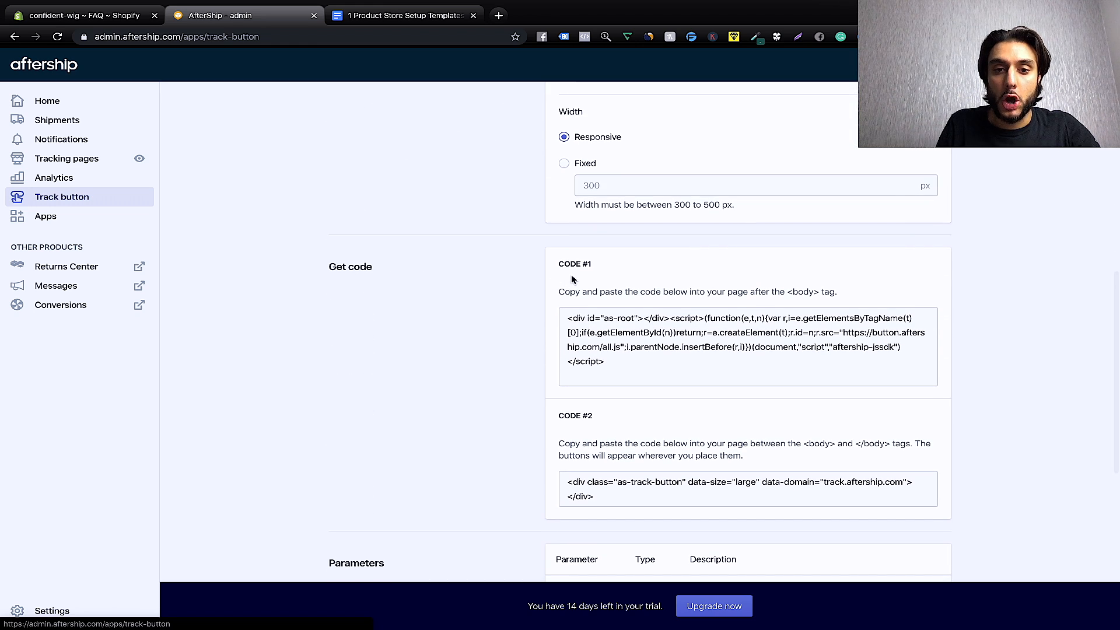
pyautogui.moveTo(569, 318); pyautogui.dragTo(642, 365)
pyautogui.hotkey('ctrl', 'c')
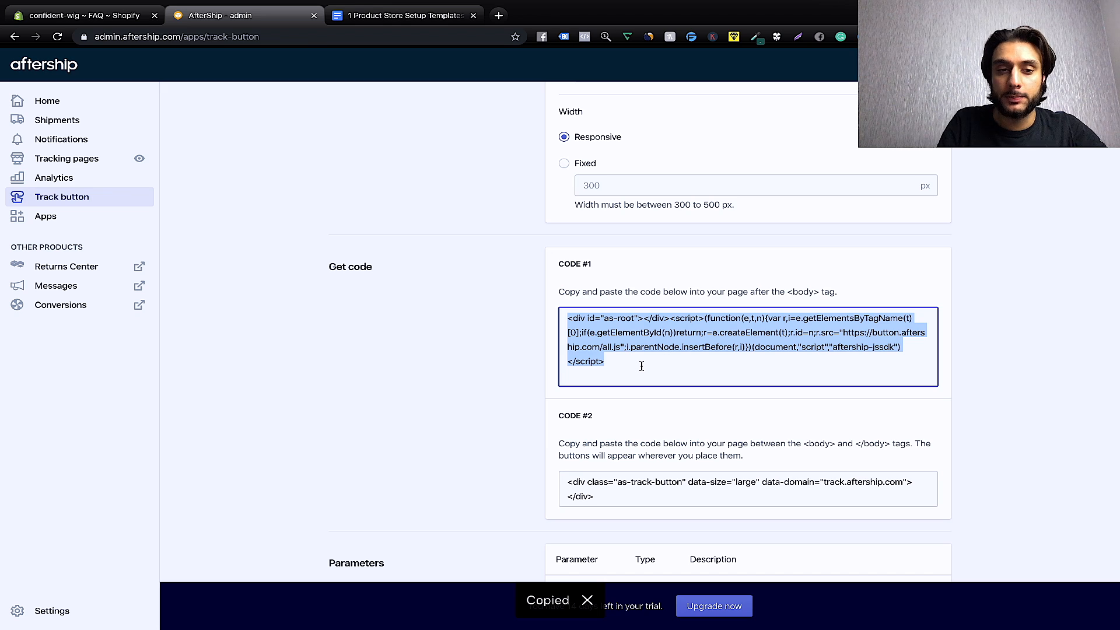
# Switch to the Shopify admin and start a new store page titled "Track order".
pyautogui.click(94, 21)
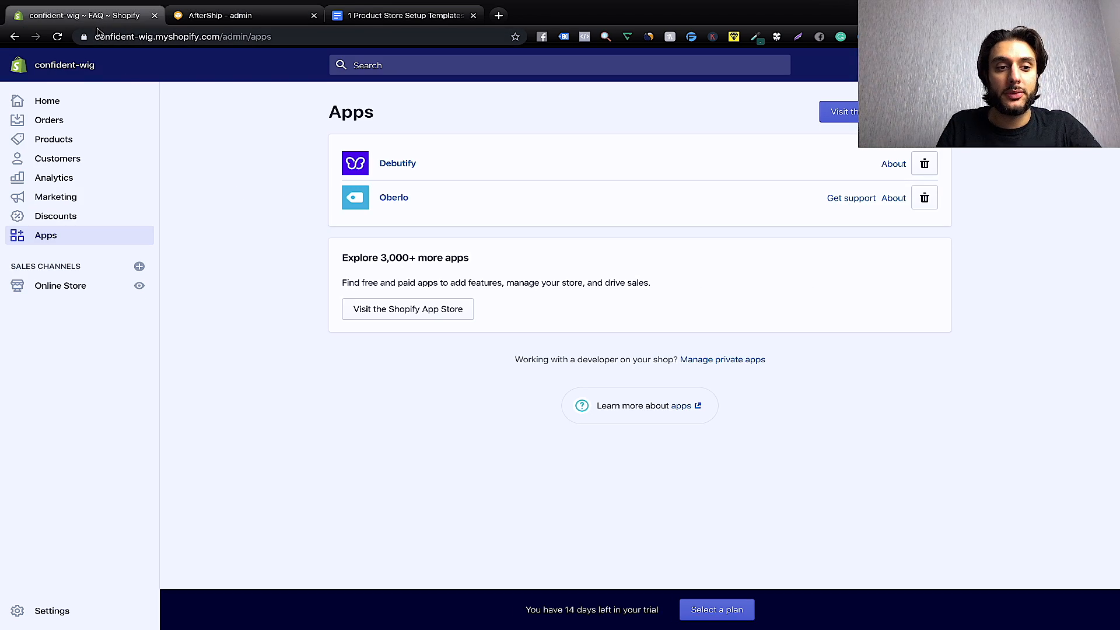
pyautogui.click(66, 289)
pyautogui.click(65, 337)
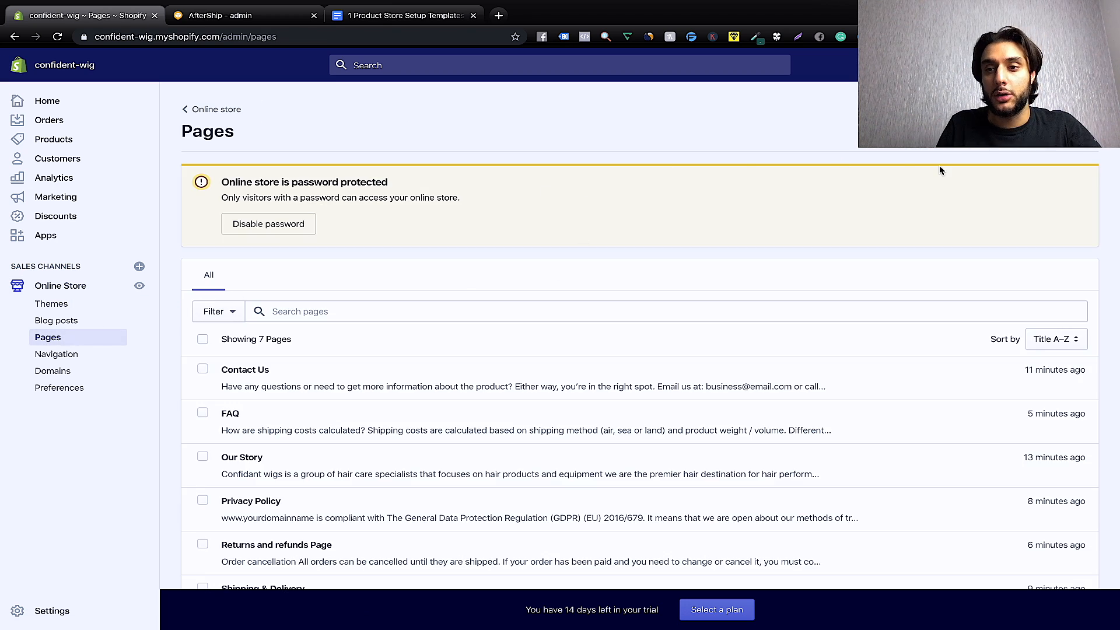
pyautogui.click(1067, 130)
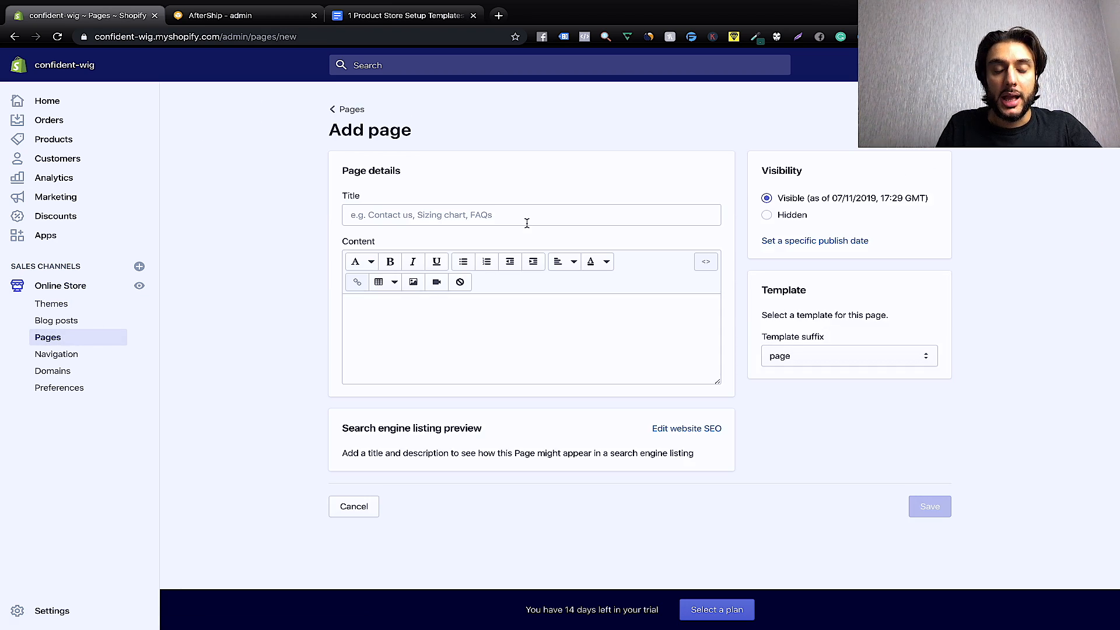
pyautogui.click(450, 220)
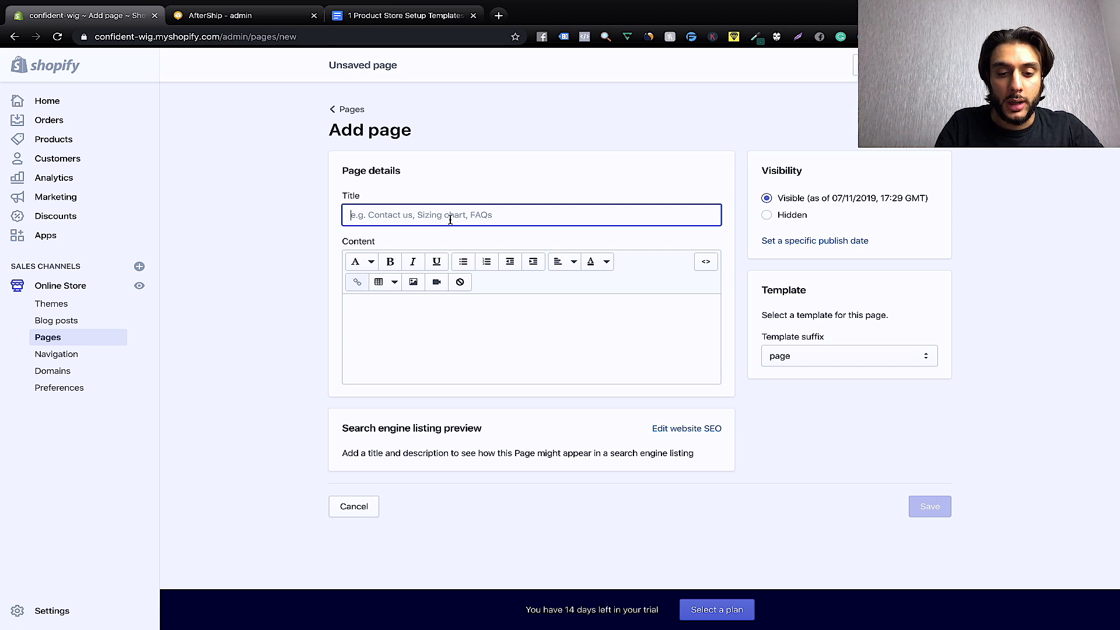
pyautogui.write('Track o')
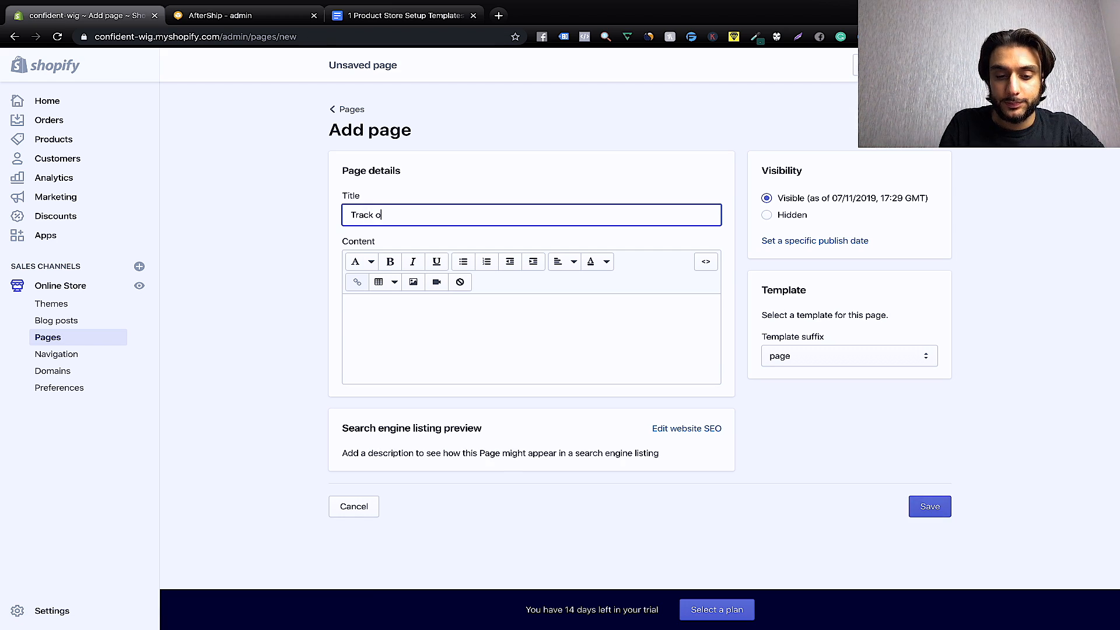
pyautogui.write('rder')
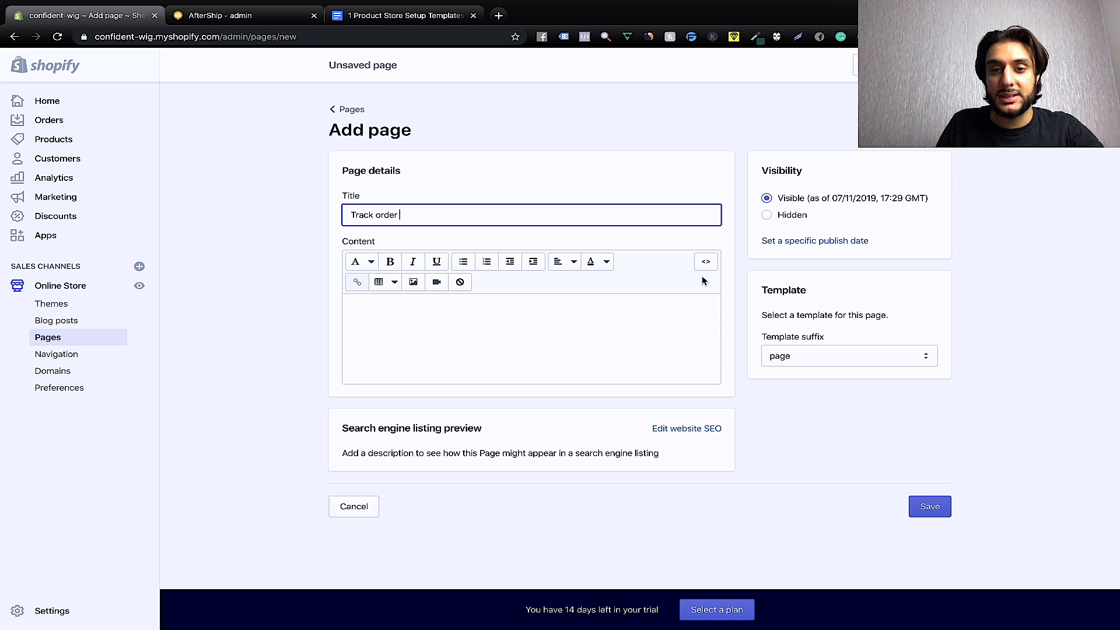
# Paste the copied AfterShip script into the Track order page's content as HTML.
pyautogui.click(706, 263)
pyautogui.click(535, 310)
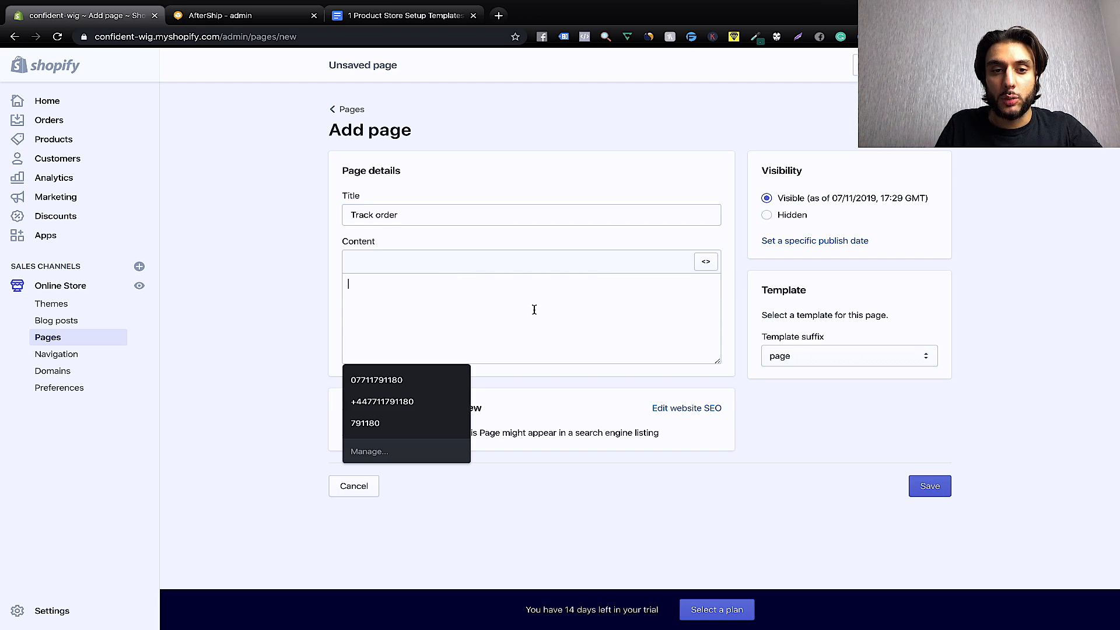
pyautogui.hotkey('ctrl', 'v')
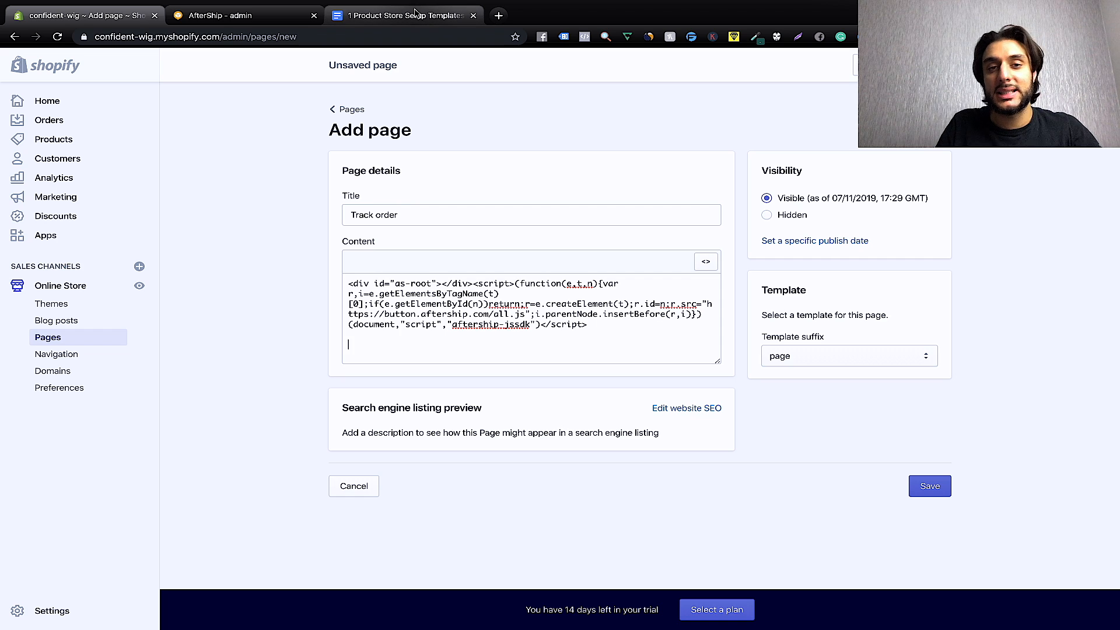
# Copy AfterShip's Code #2 track-button div, paste it below the script on the Track order page, and save the page.
pyautogui.click(278, 23)
pyautogui.scroll(-3, 568, 315)
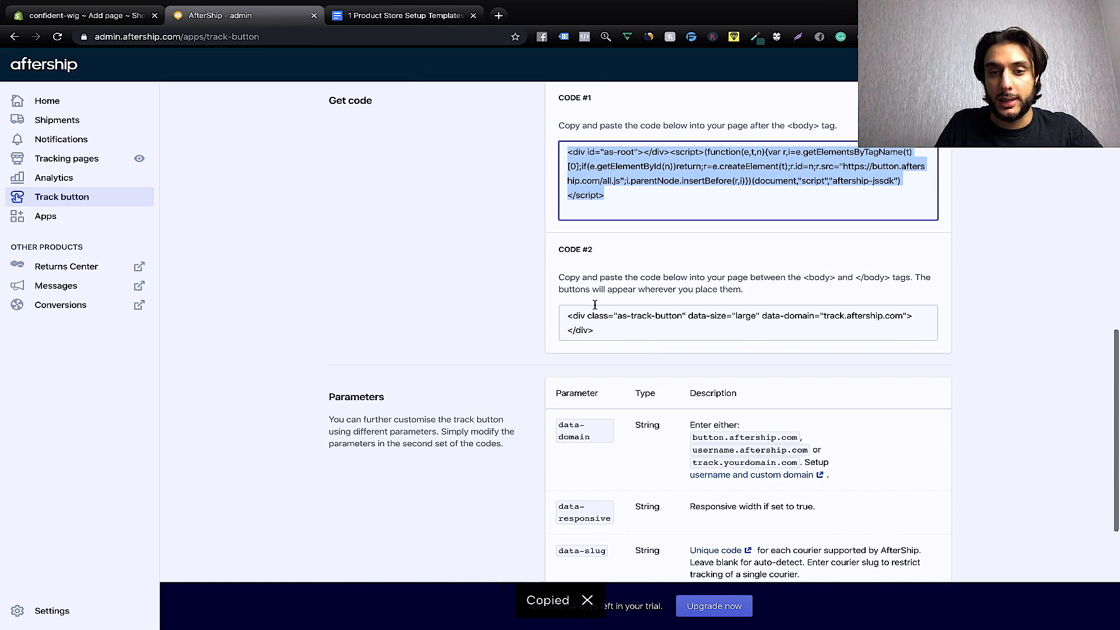
pyautogui.click(568, 314)
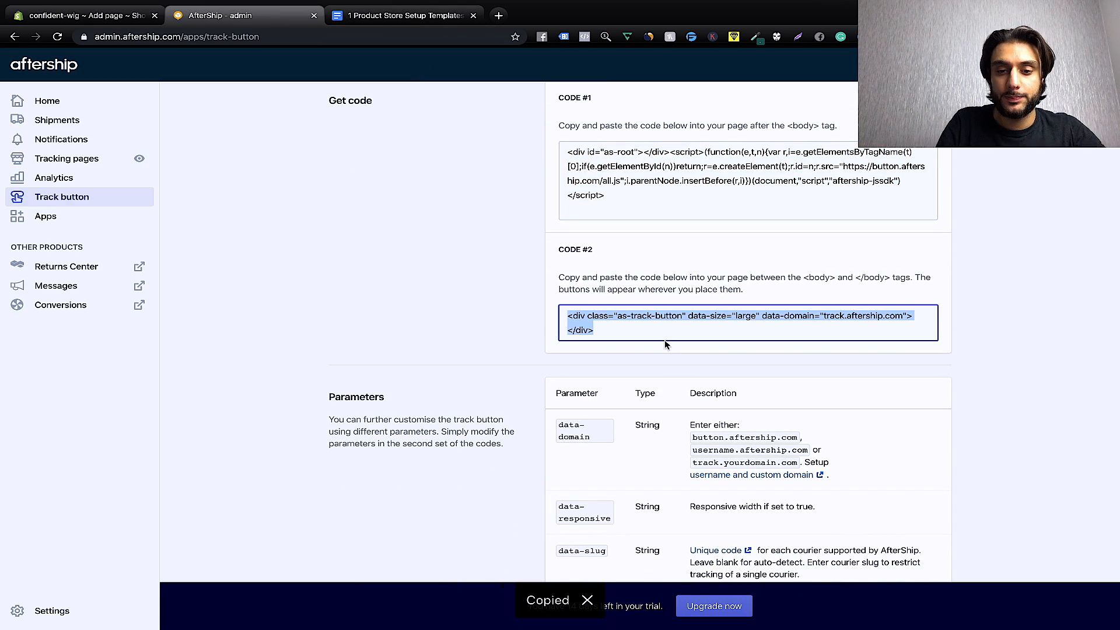
pyautogui.click(88, 15)
pyautogui.hotkey('ctrl', 'v')
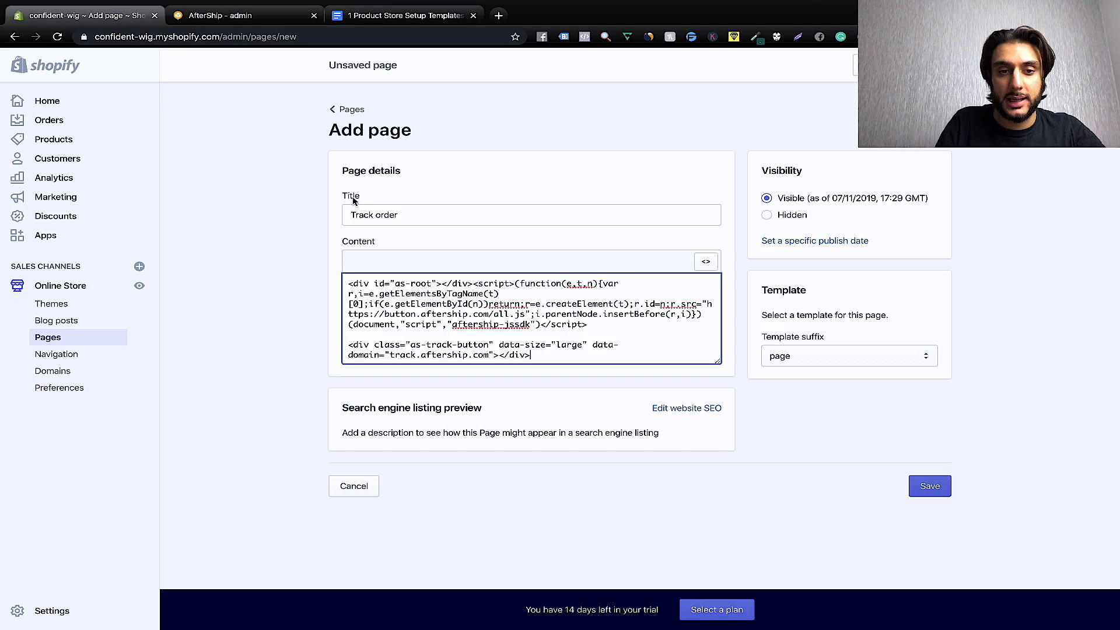
pyautogui.click(936, 488)
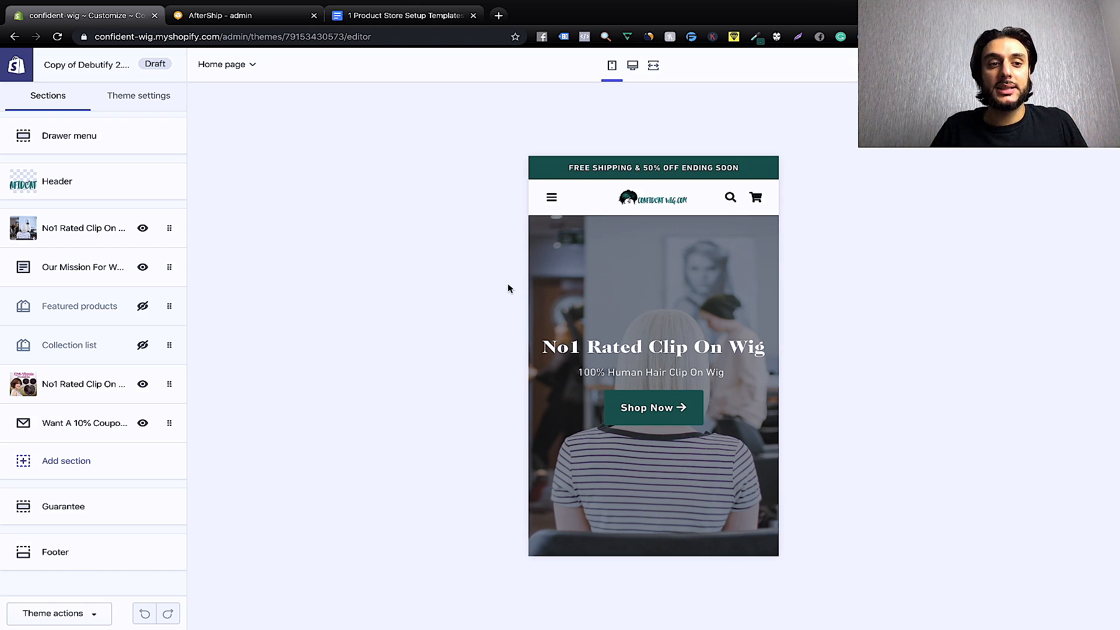
# Open the drawer menu's primary menu for editing from the theme customizer and remove its Catalog item.
pyautogui.click(83, 137)
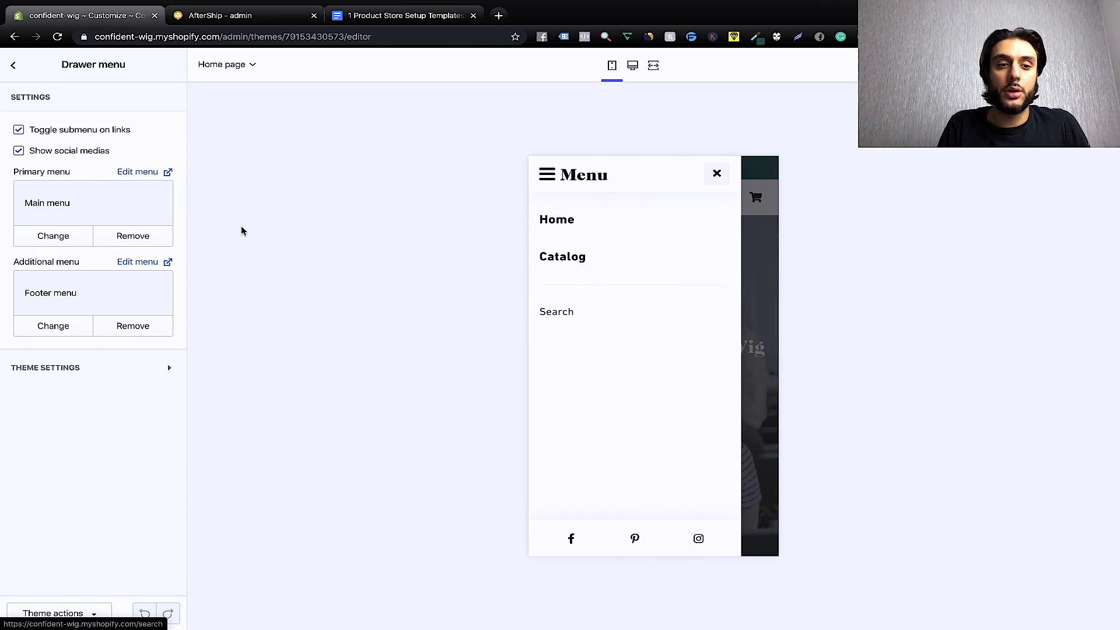
pyautogui.click(150, 173)
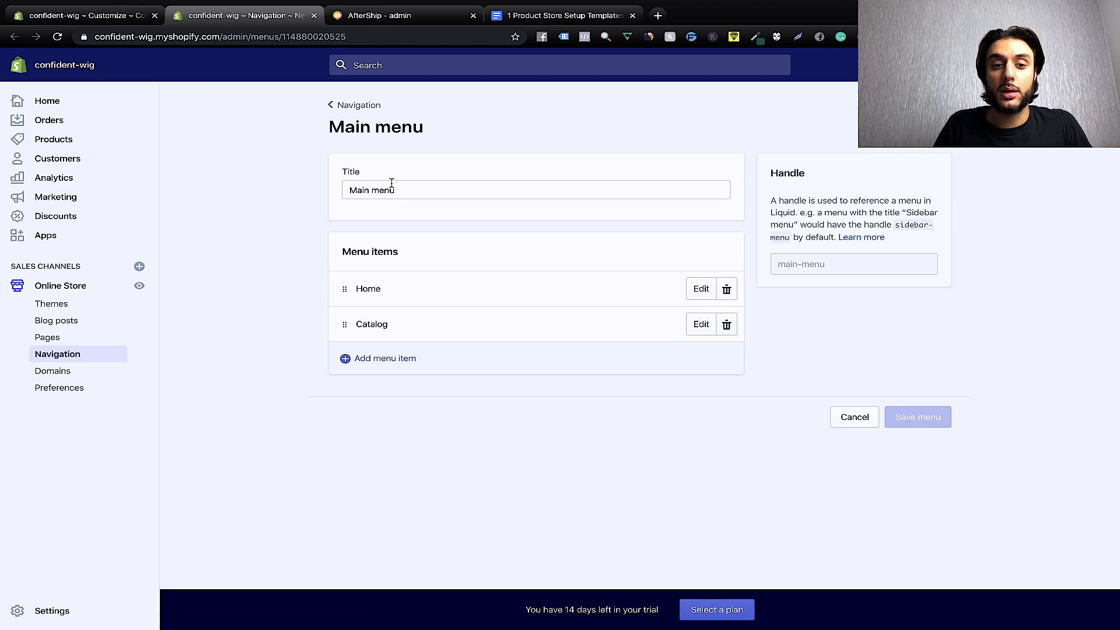
pyautogui.click(727, 324)
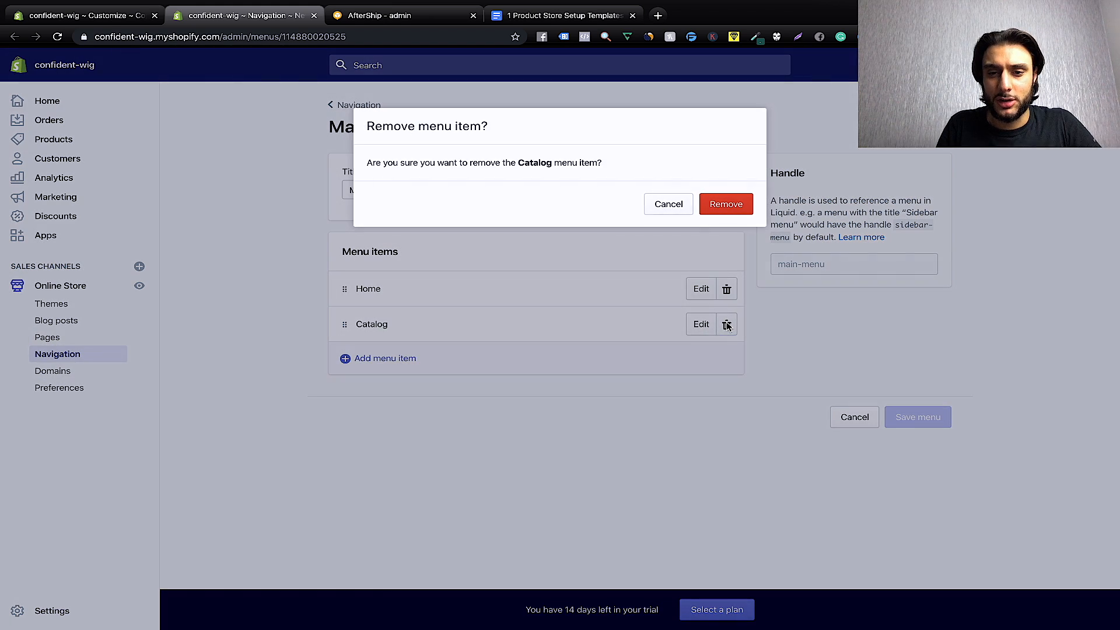
pyautogui.click(726, 205)
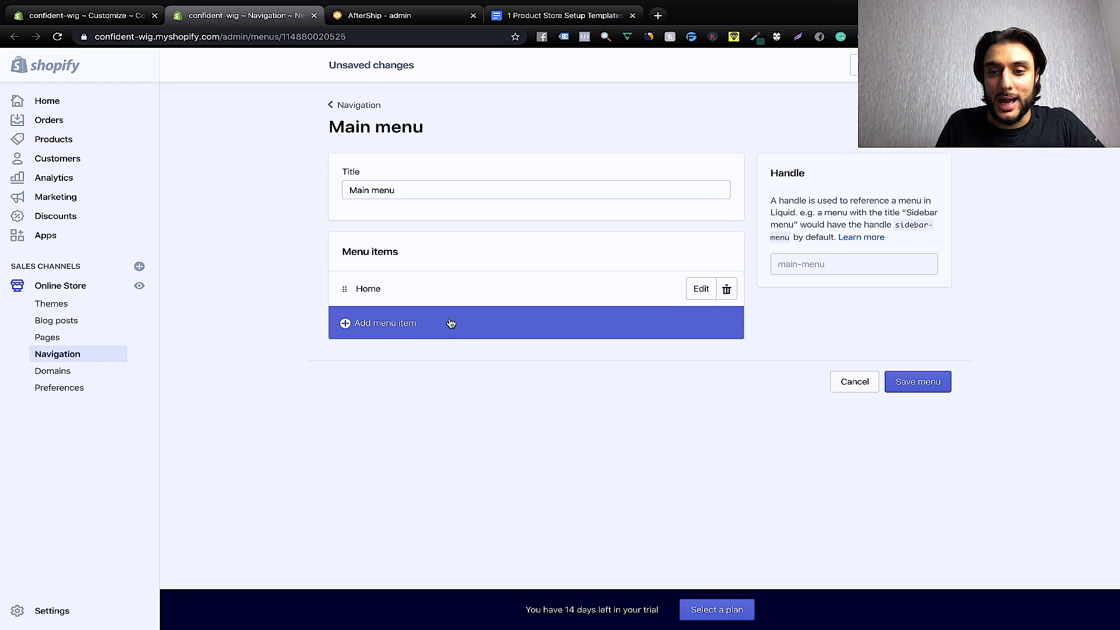
# Start a new main menu item named "About us" and link it to the Our Story page.
pyautogui.click(443, 324)
pyautogui.click(441, 340)
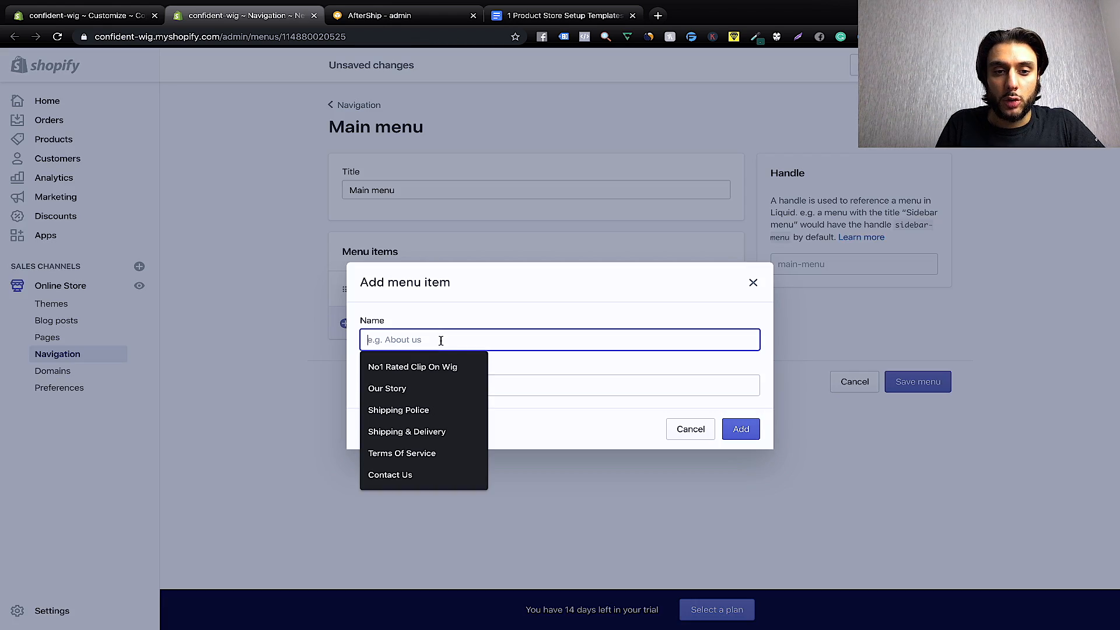
pyautogui.write('a')
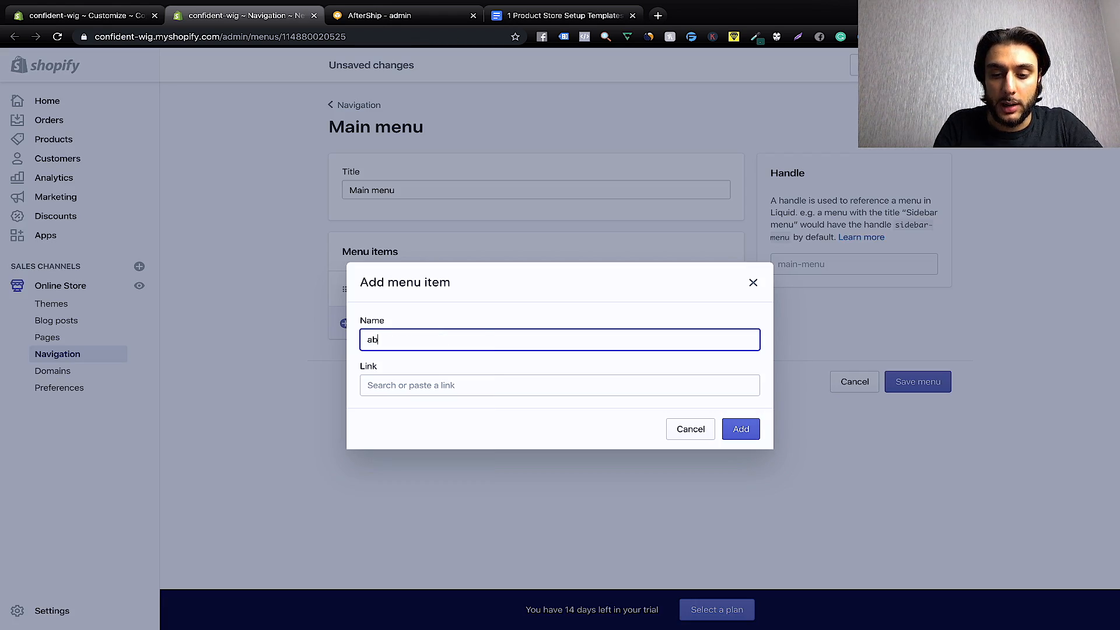
pyautogui.write('b')
pyautogui.press('BackSpace')
pyautogui.press('BackSpace')
pyautogui.write('About us')
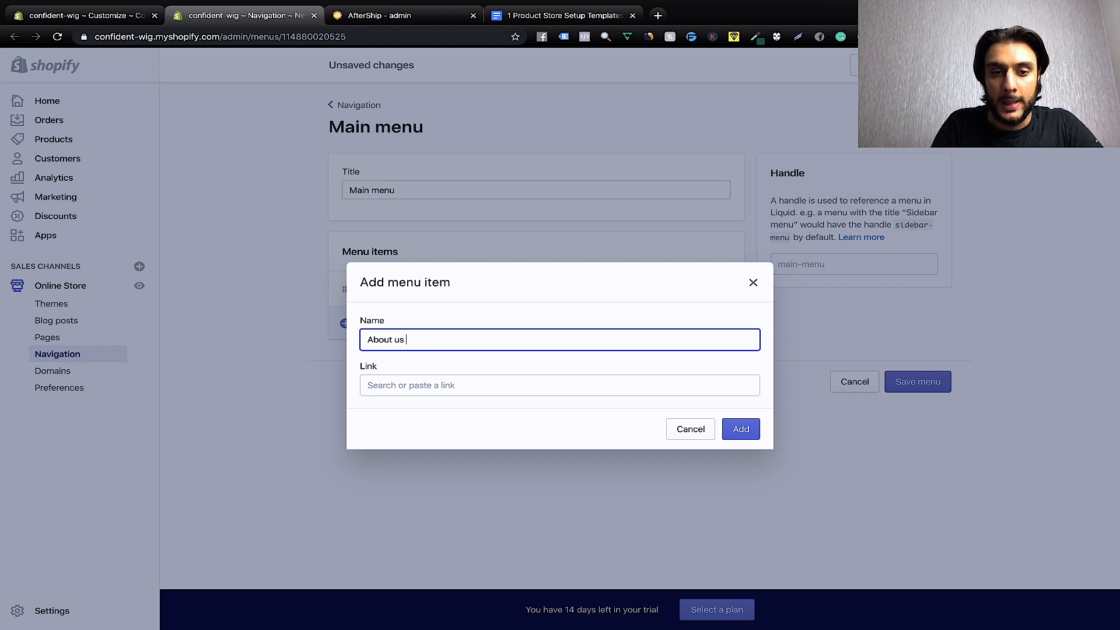
pyautogui.click(434, 379)
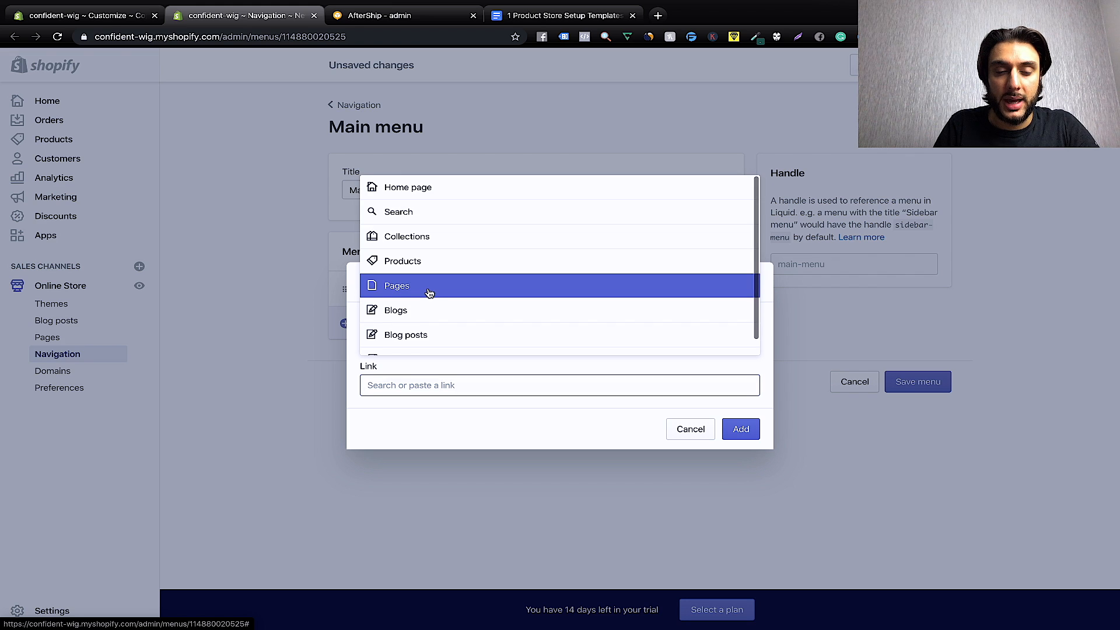
pyautogui.click(430, 289)
pyautogui.scroll(-1, 432, 286)
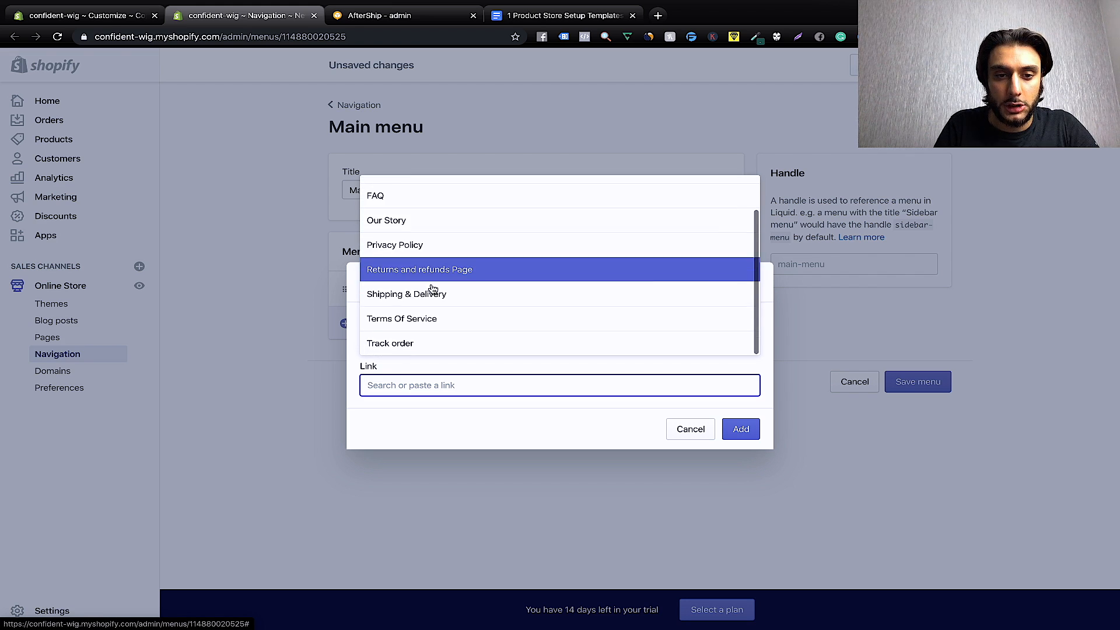
pyautogui.scroll(2, 432, 289)
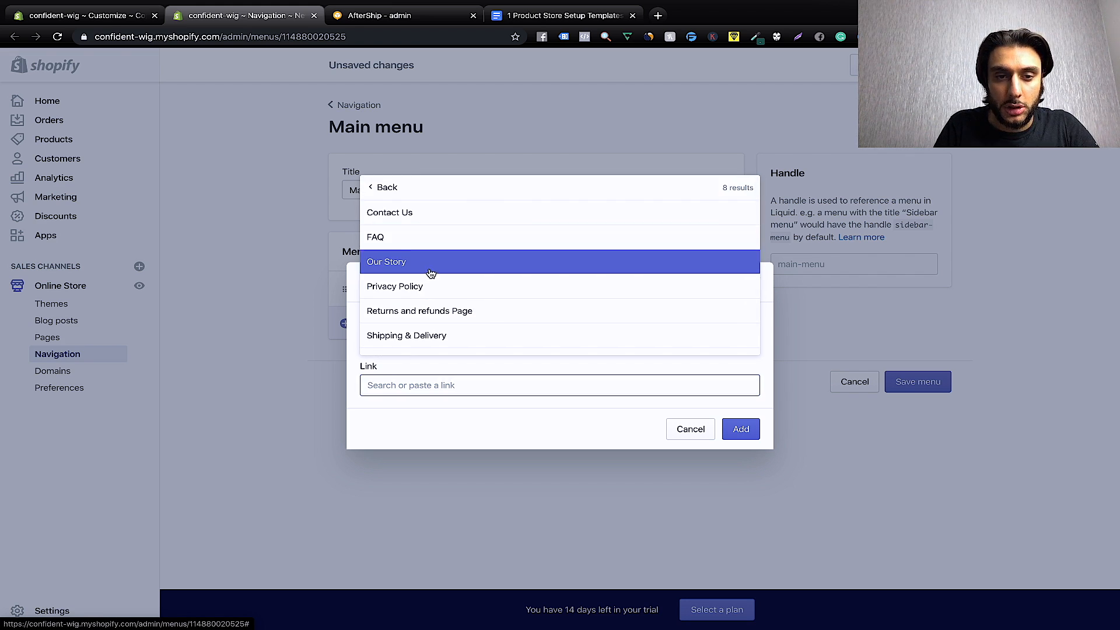
pyautogui.click(430, 264)
# Change the new menu item's name to "Our Story" and add it to the main menu.
pyautogui.click(442, 333)
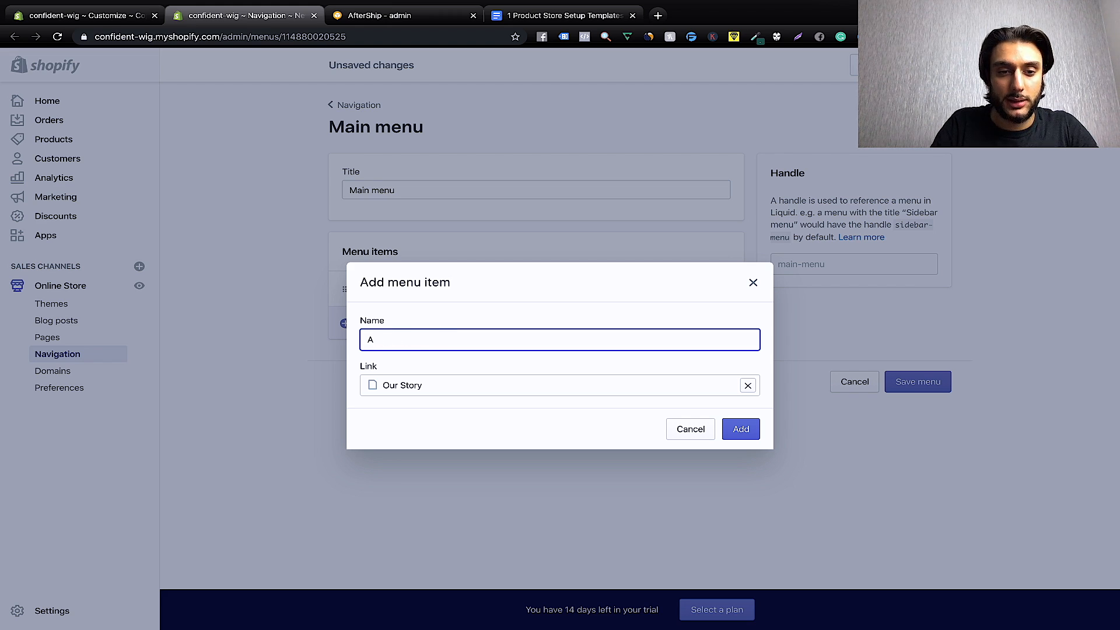
pyautogui.press('BackSpace')
pyautogui.write('Our Story')
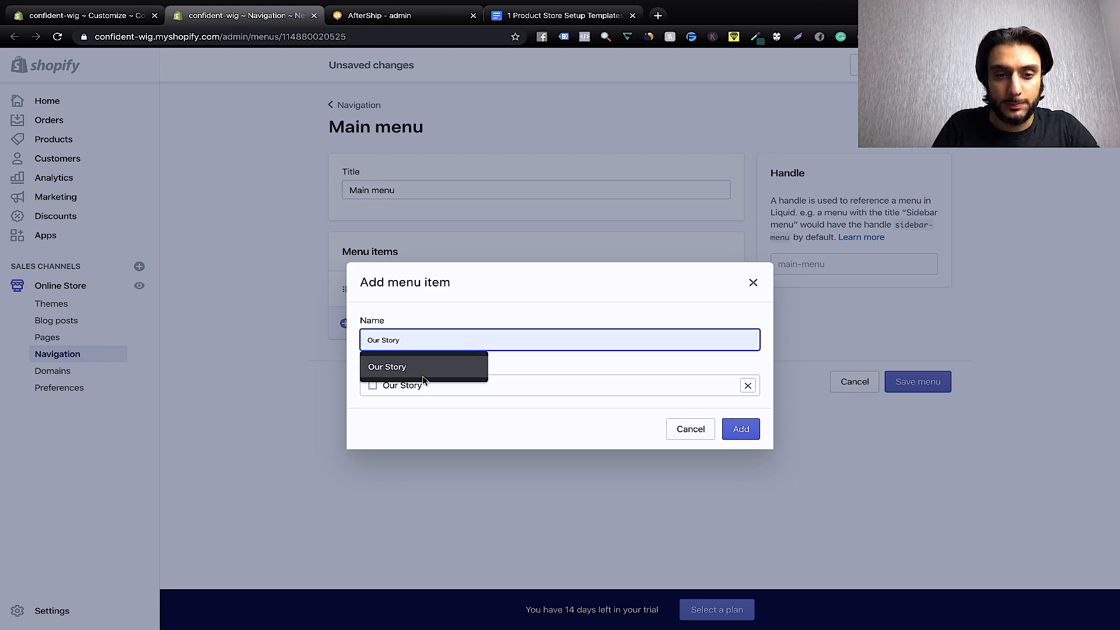
pyautogui.click(408, 367)
pyautogui.click(749, 438)
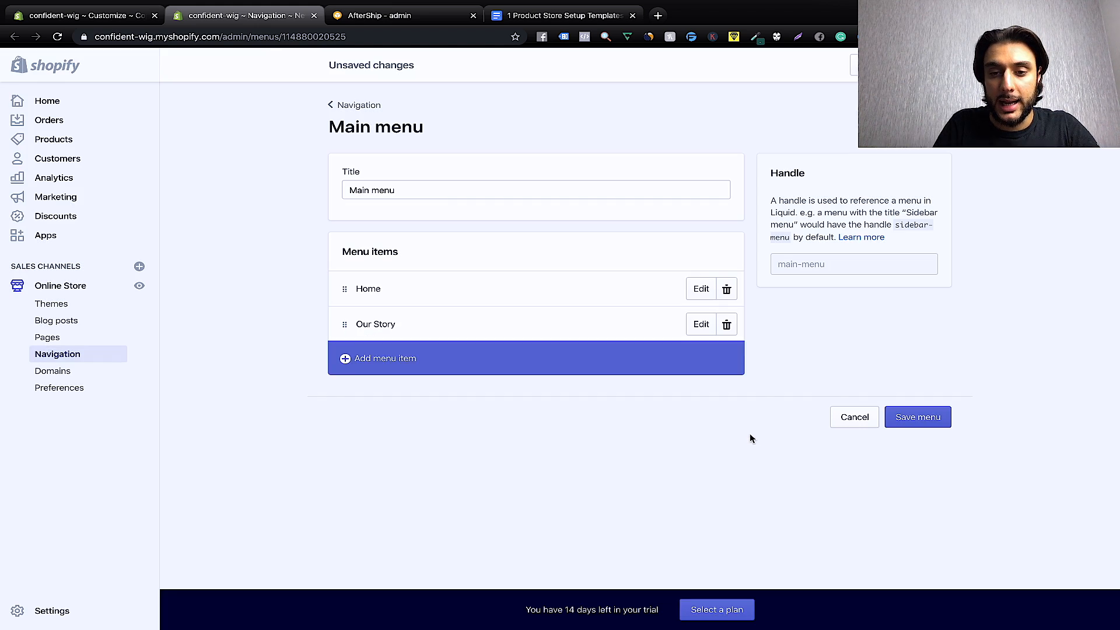
# Start another main menu item and name it "Shop No1 Rated Clip On Wig".
pyautogui.click(638, 361)
pyautogui.click(591, 340)
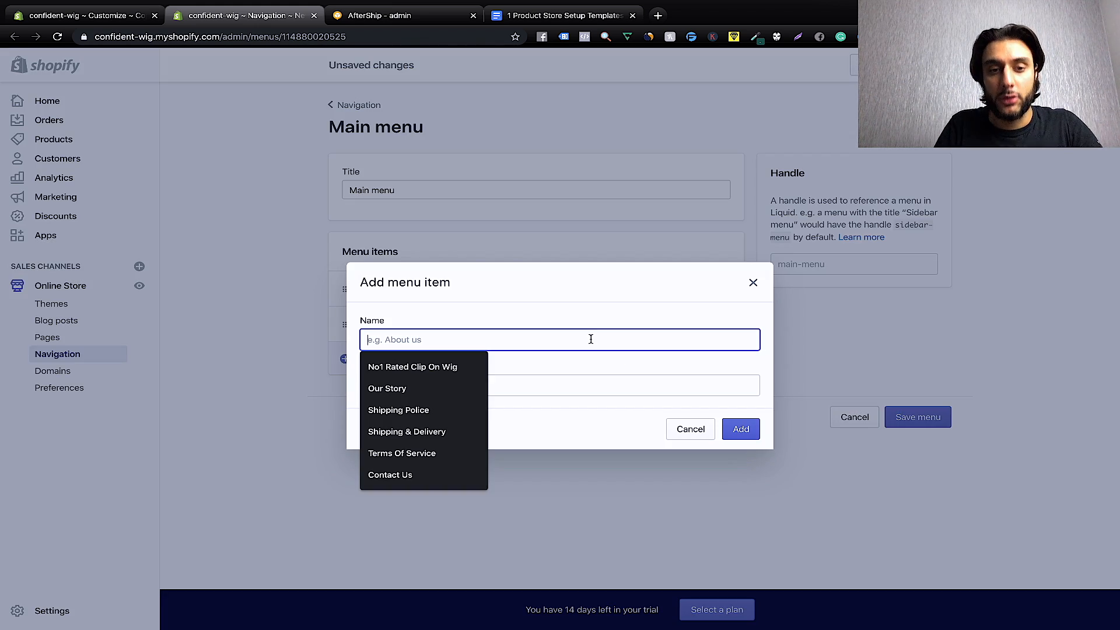
pyautogui.click(594, 322)
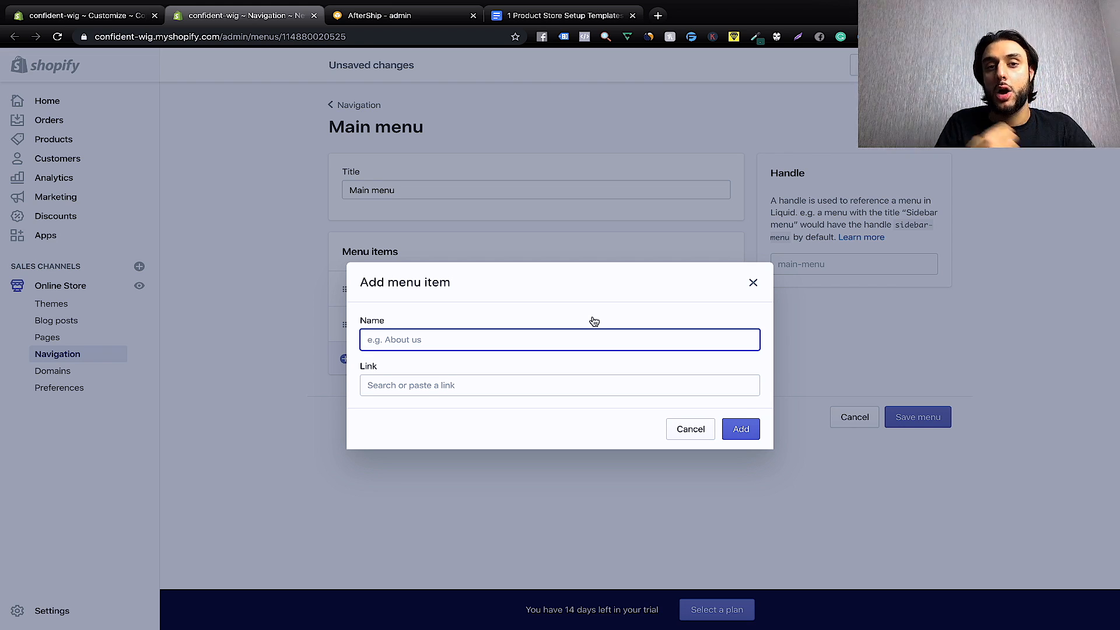
pyautogui.write('N')
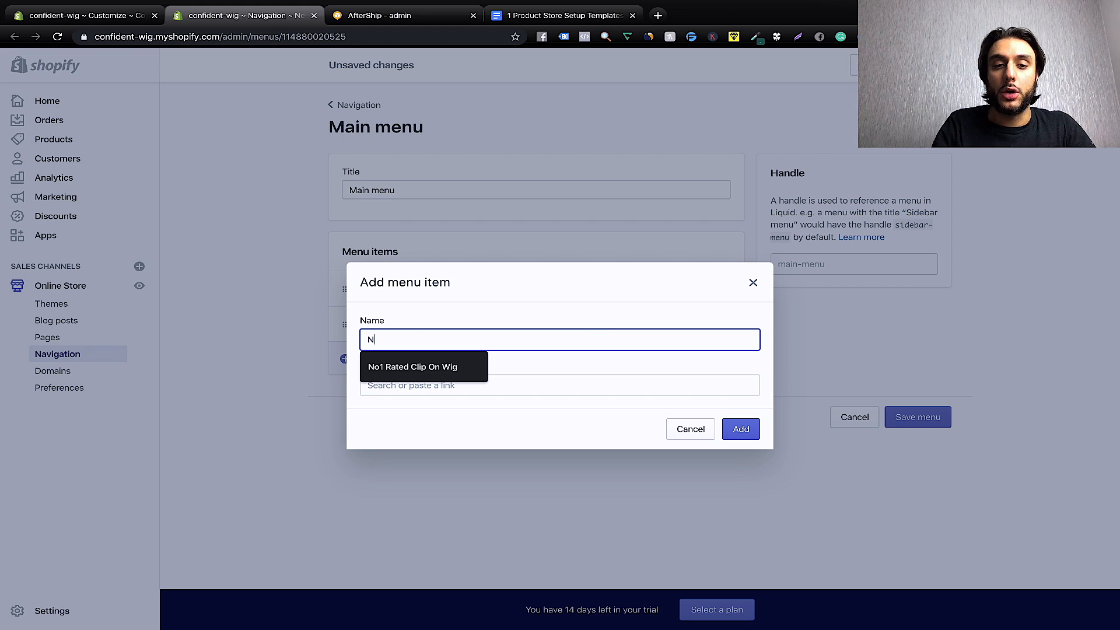
pyautogui.write('o1 Rated Clip On Wig')
pyautogui.click(475, 368)
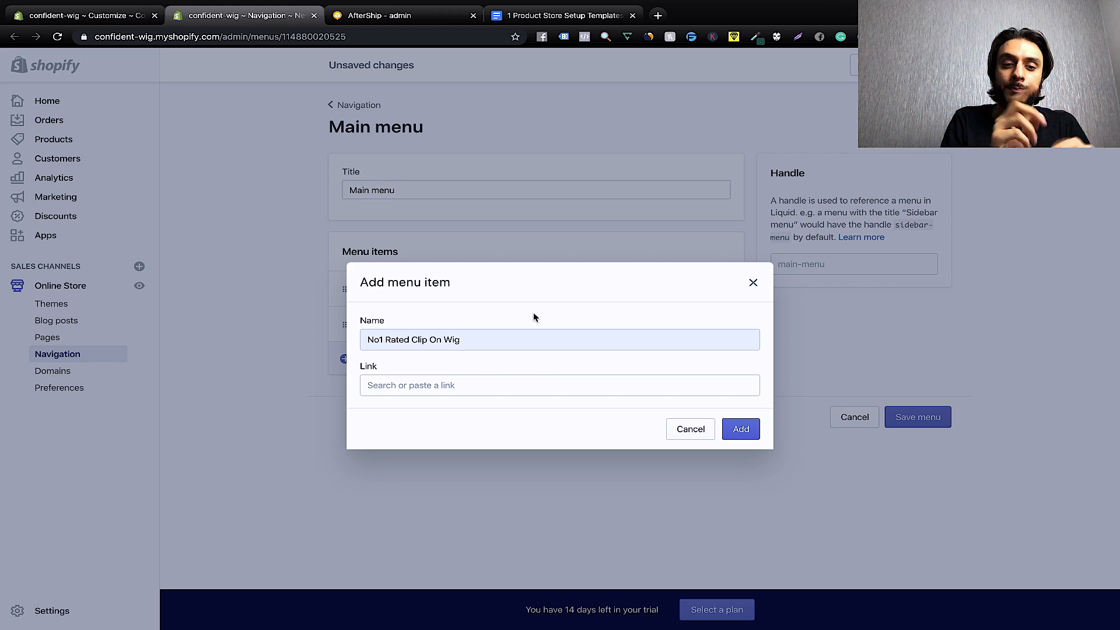
pyautogui.click(367, 342)
pyautogui.write('Shop')
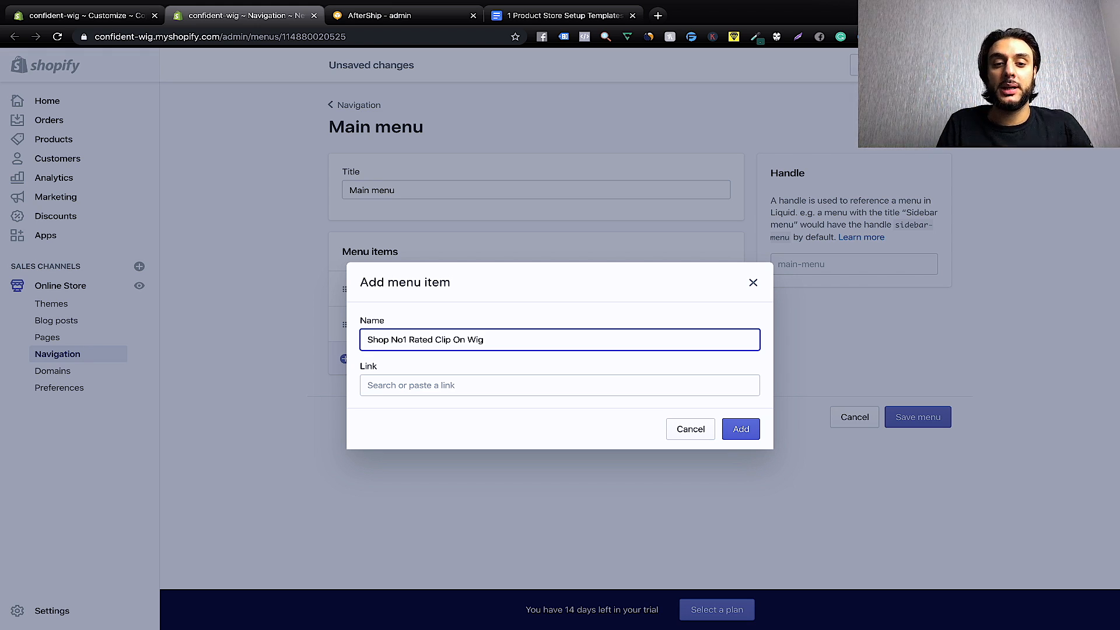
# Link the shop menu item to the product "No1 Rated Clip On Wig For Patchy Hair" and add it to the main menu.
pyautogui.click(377, 385)
pyautogui.click(453, 260)
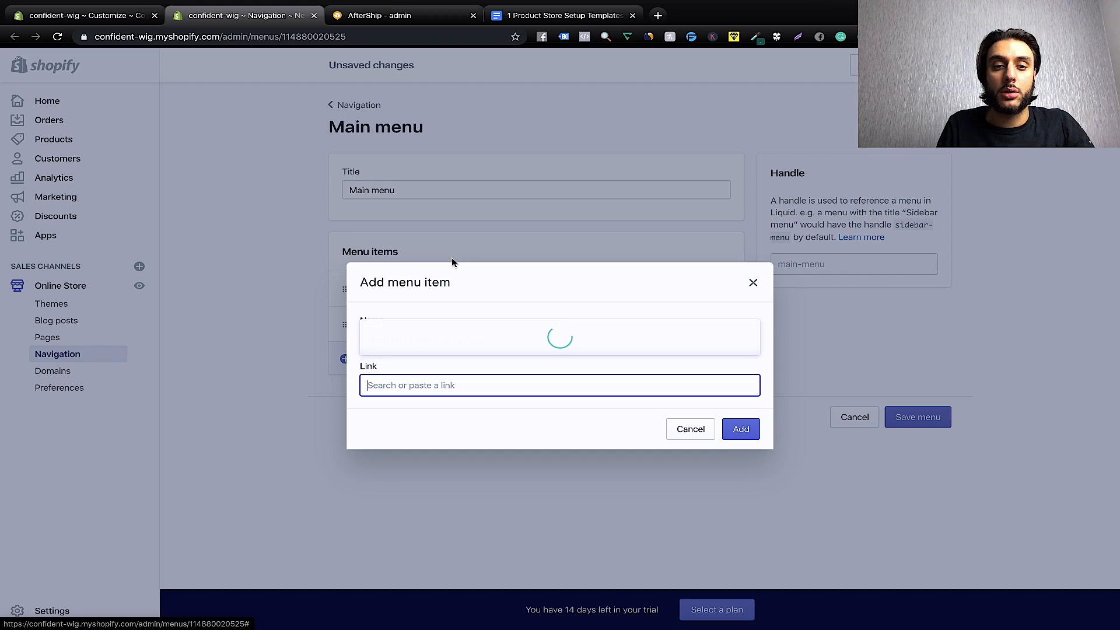
pyautogui.click(443, 343)
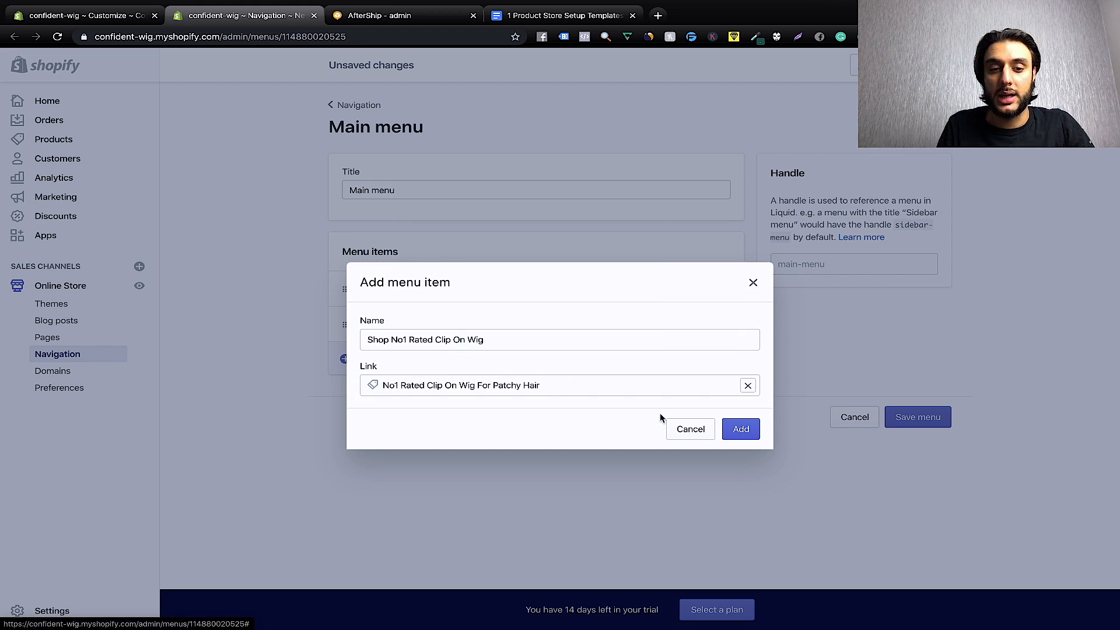
pyautogui.click(746, 434)
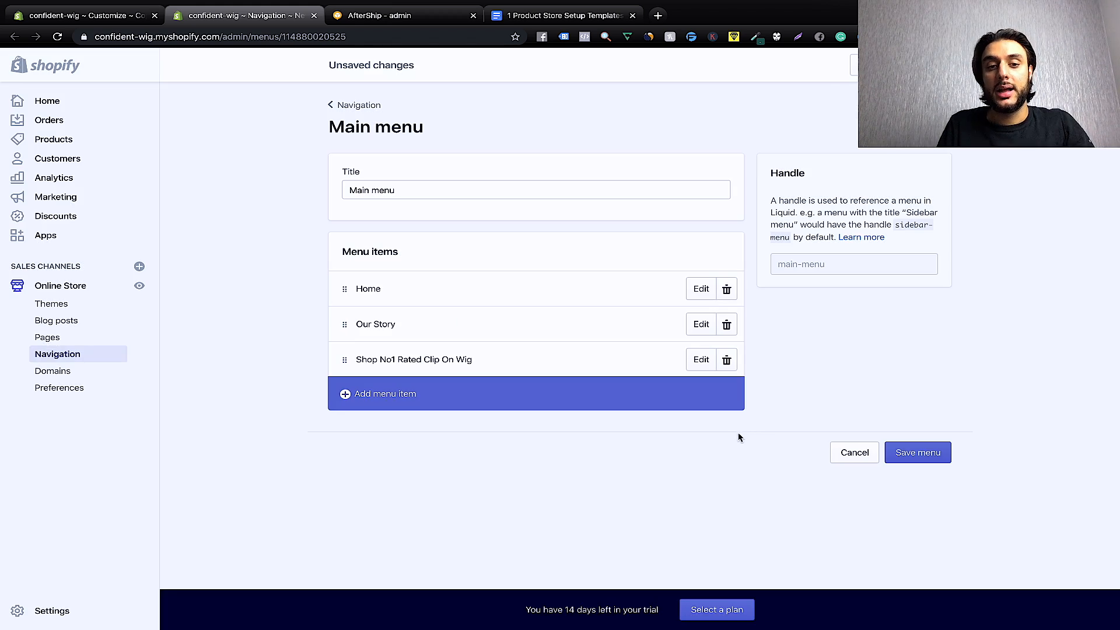
# Add a main menu item named "Contact Us" that links to the Contact Us page.
pyautogui.click(483, 394)
pyautogui.click(484, 338)
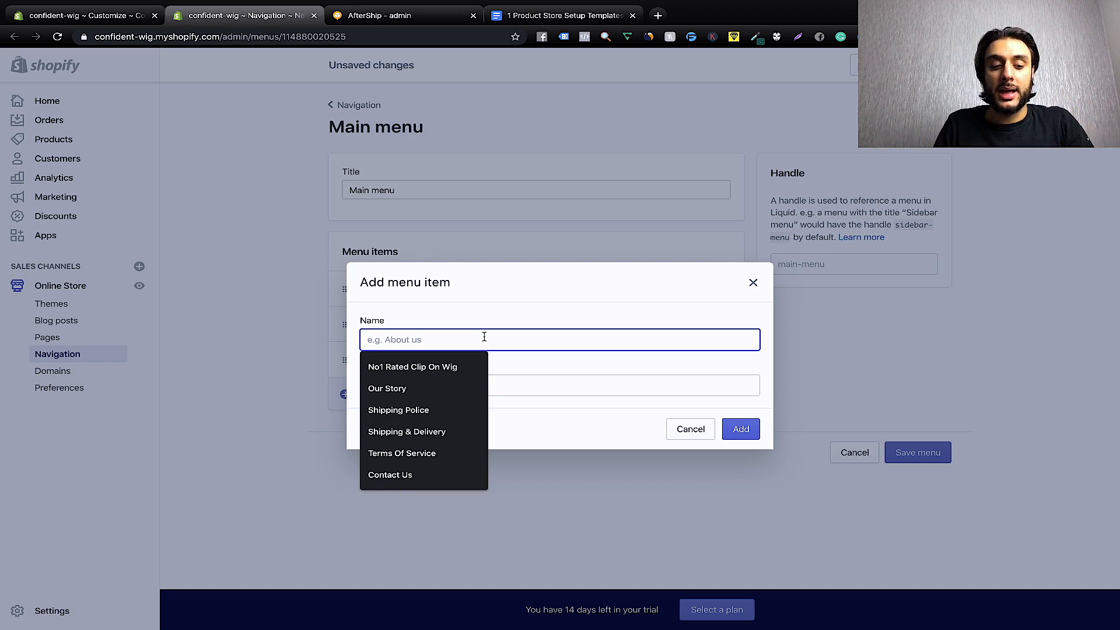
pyautogui.write('C')
pyautogui.click(443, 367)
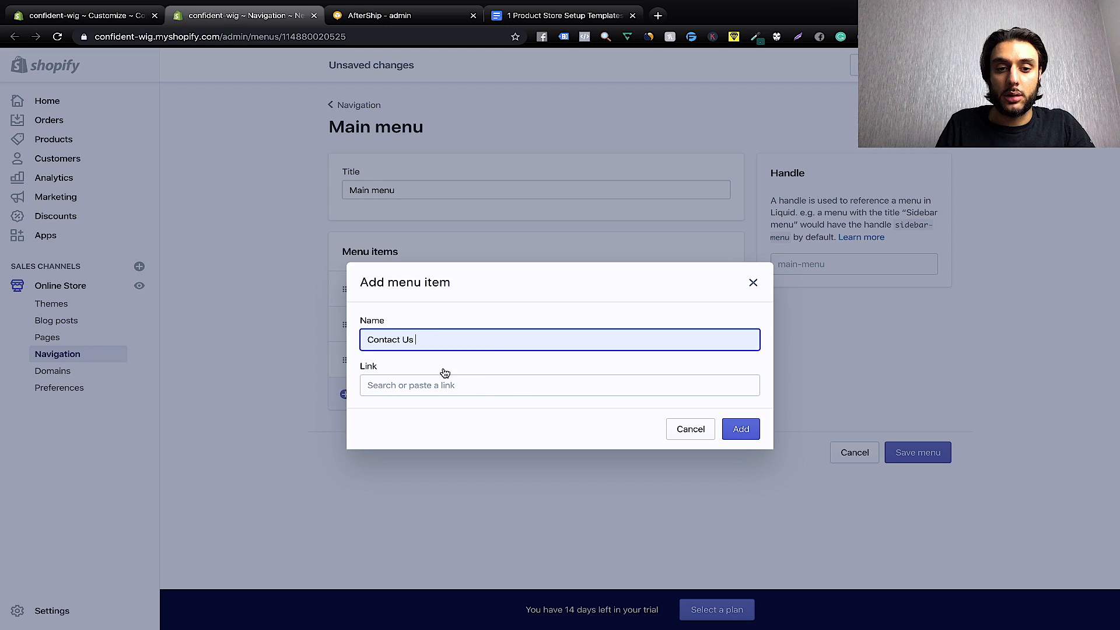
pyautogui.click(446, 384)
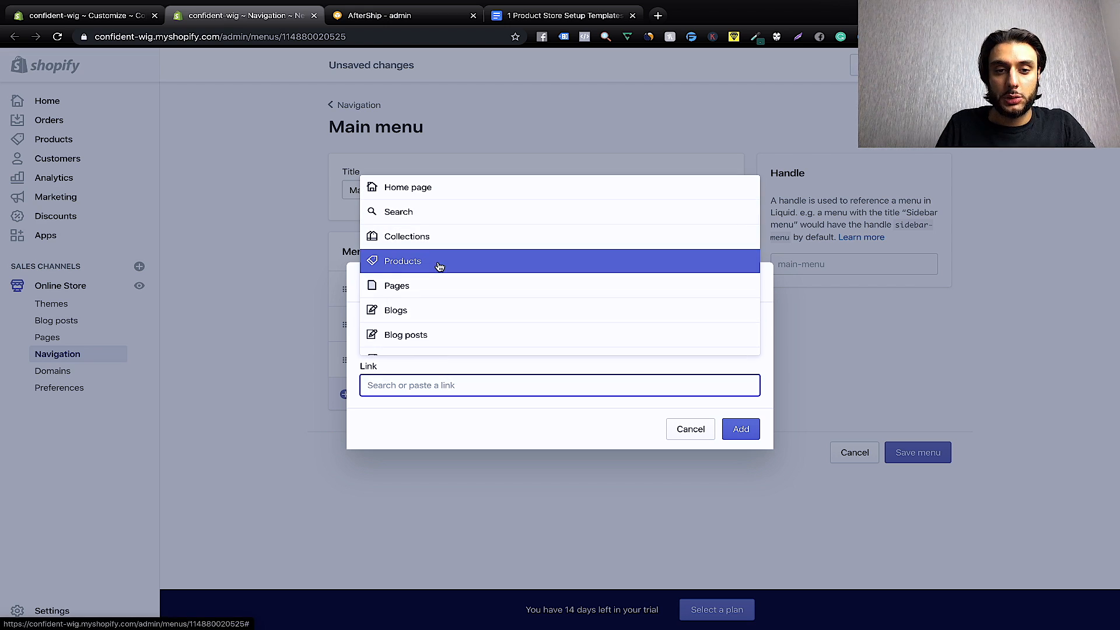
pyautogui.click(437, 285)
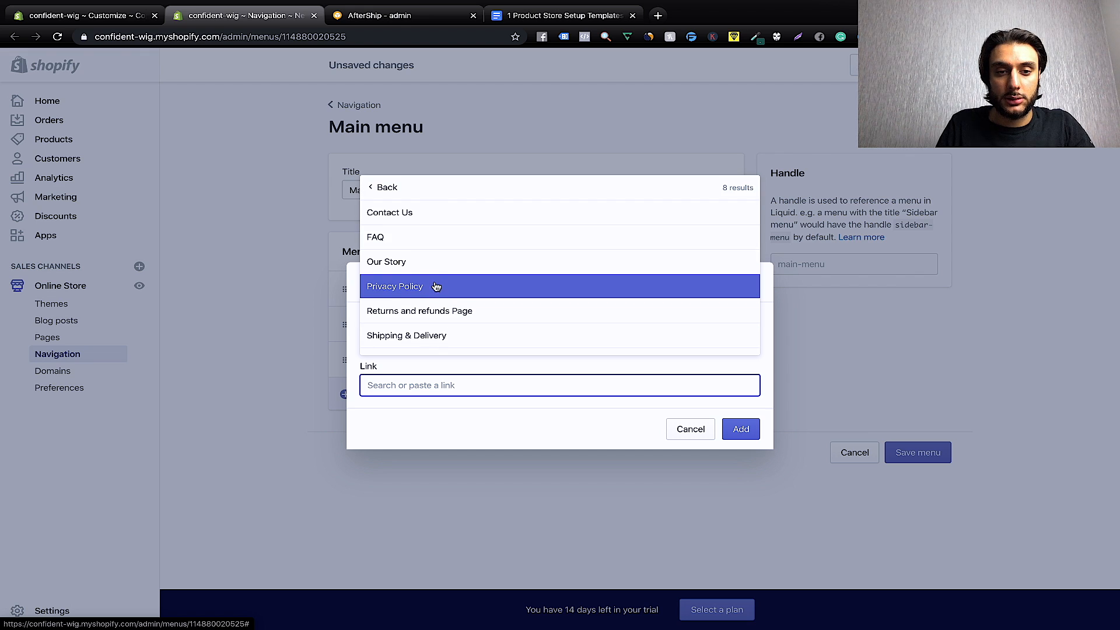
pyautogui.click(428, 213)
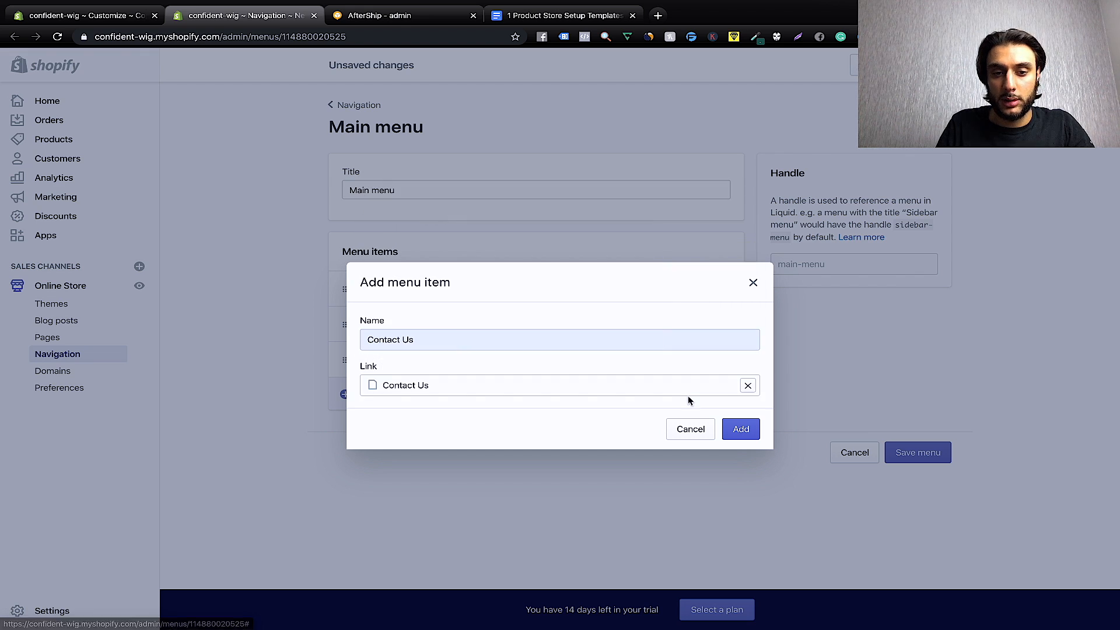
pyautogui.click(741, 429)
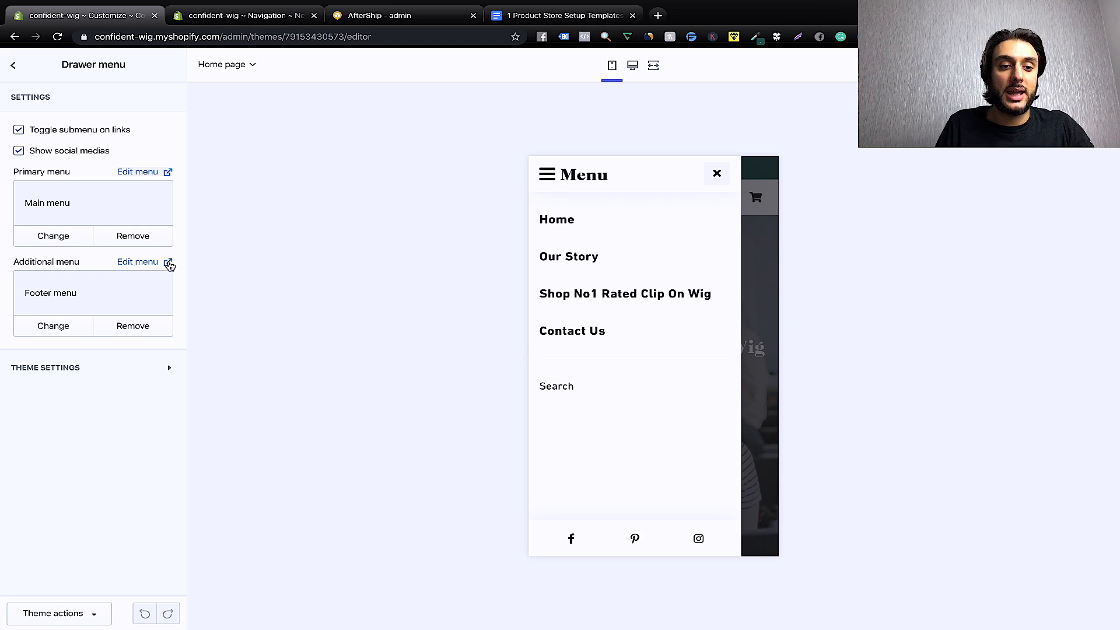
# Open the drawer's additional menu, Footer menu, for editing and remove its Search item.
pyautogui.click(148, 263)
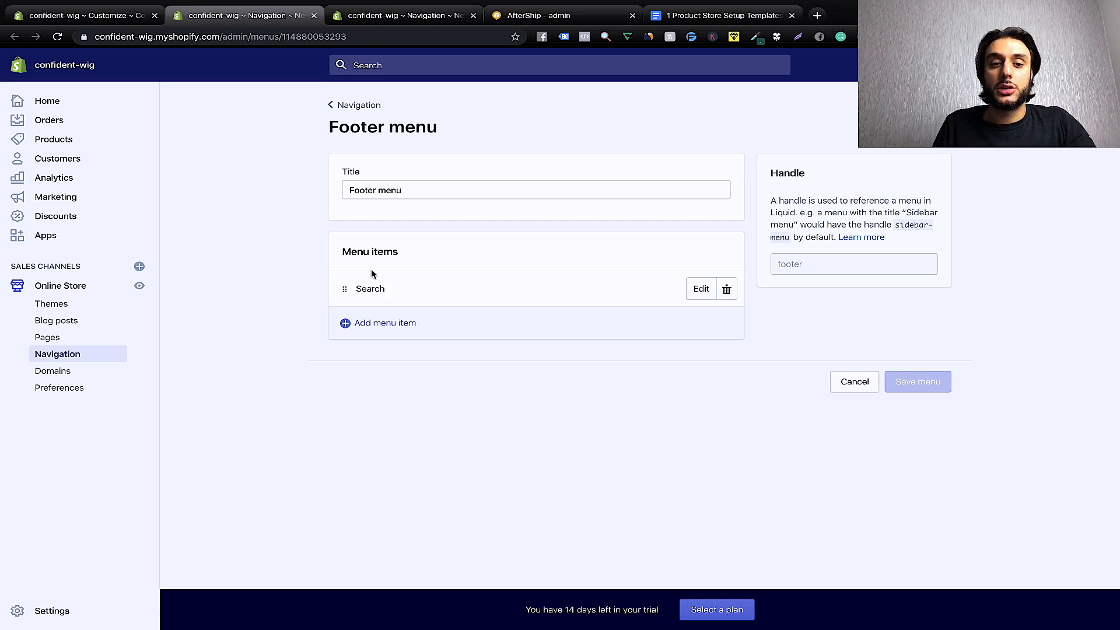
pyautogui.click(727, 290)
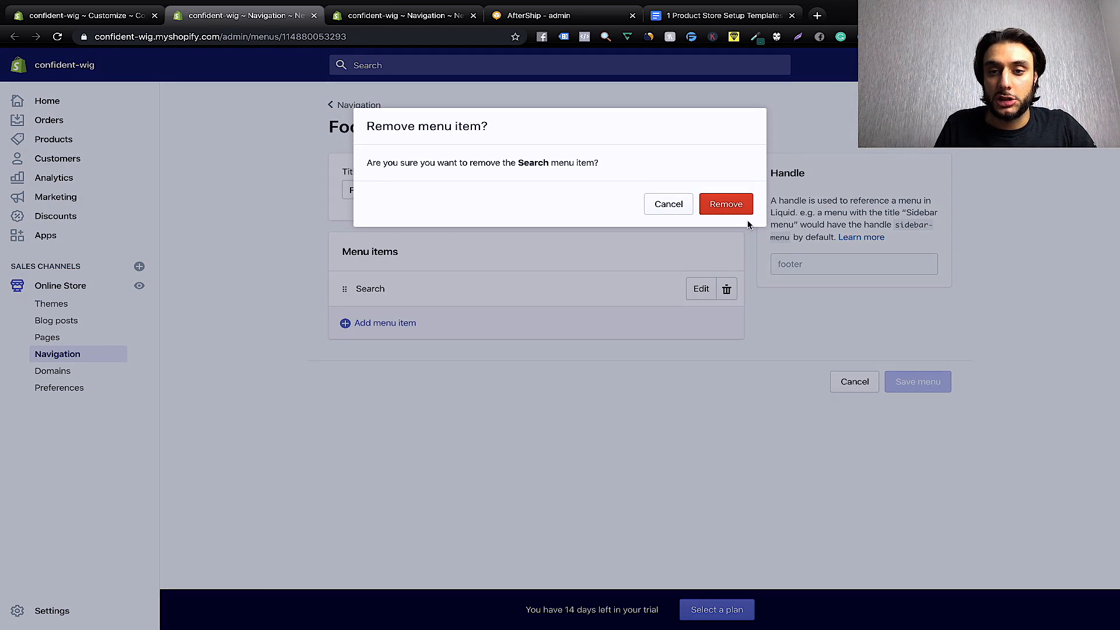
pyautogui.click(725, 202)
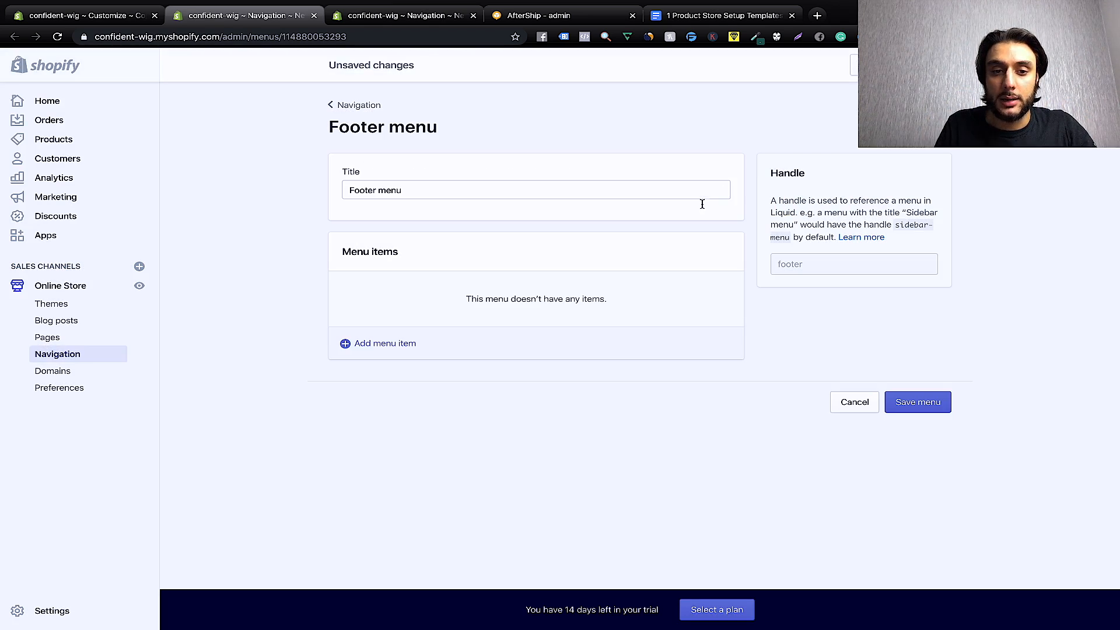
# Add a footer menu item named "Shipping & Delivery" that links to the Shipping & Delivery page.
pyautogui.click(401, 344)
pyautogui.click(401, 340)
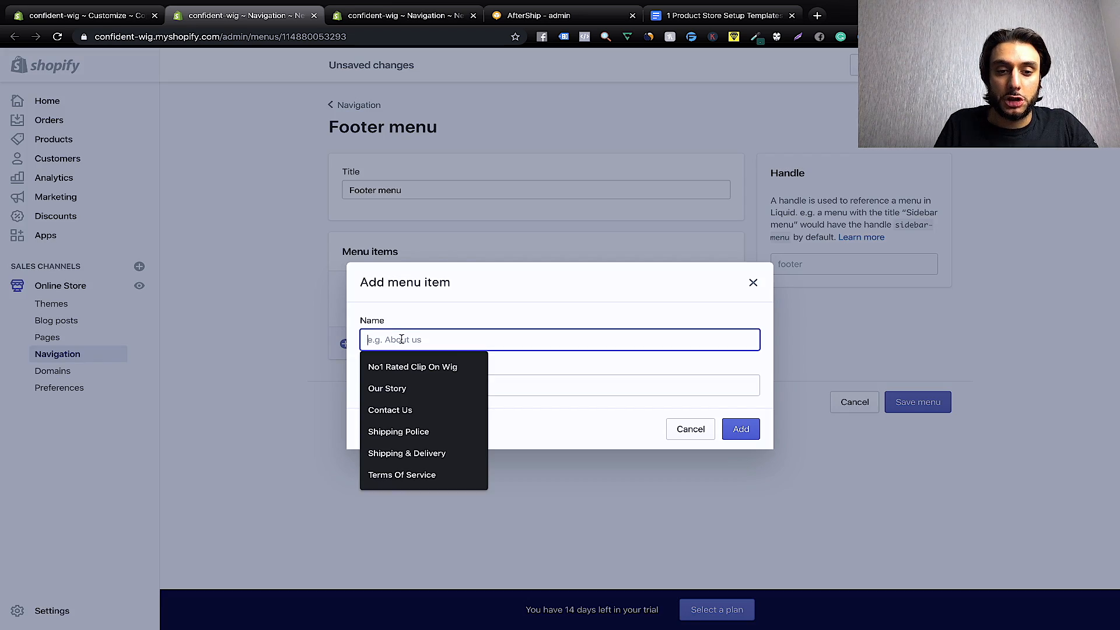
pyautogui.click(414, 454)
pyautogui.click(457, 384)
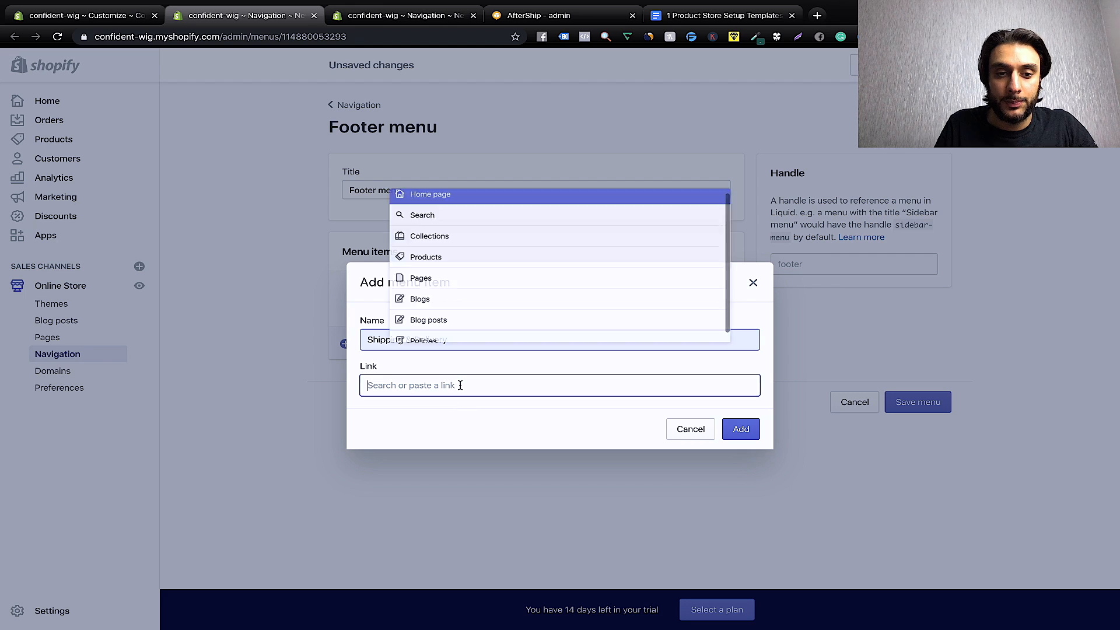
pyautogui.click(452, 286)
pyautogui.click(451, 332)
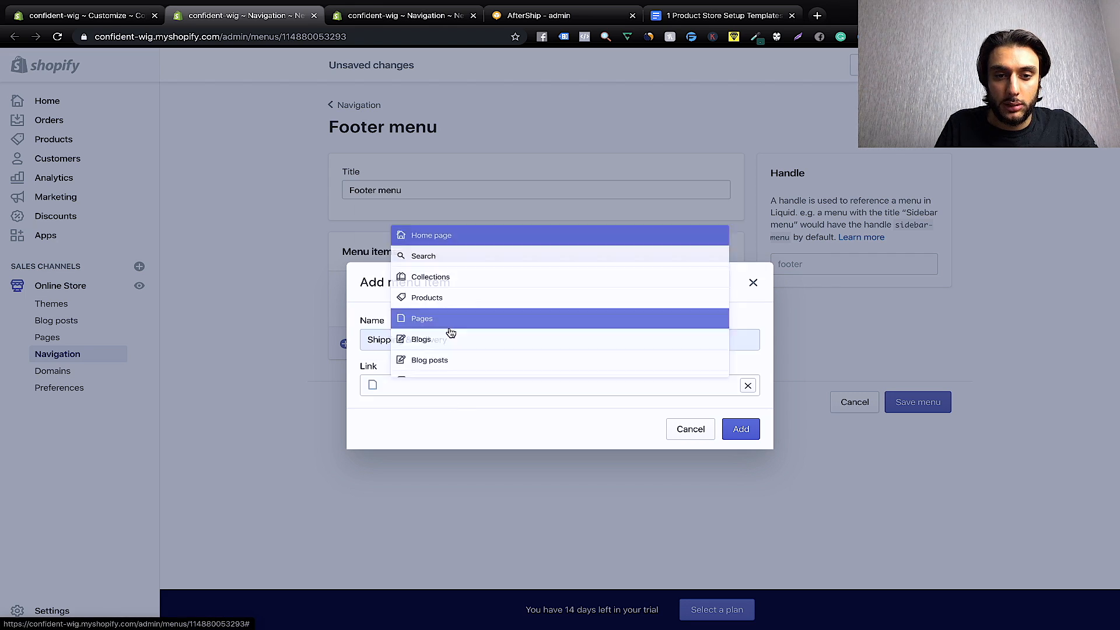
pyautogui.click(744, 428)
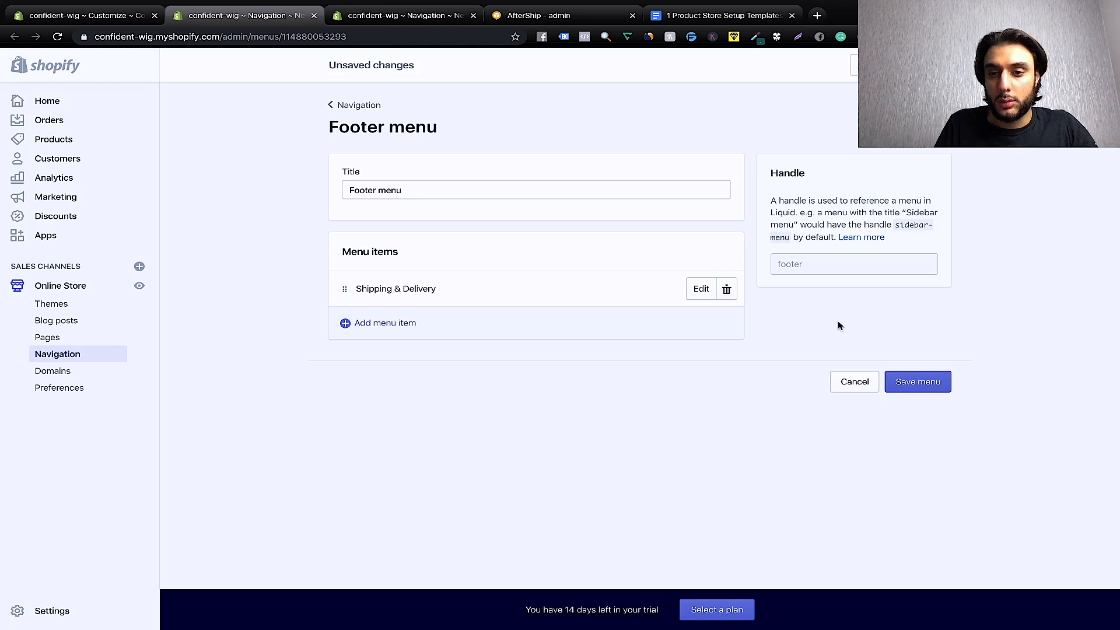
# Add a footer menu item named "Terms Of Service" that links to the Terms Of Service page.
pyautogui.click(475, 323)
pyautogui.click(457, 338)
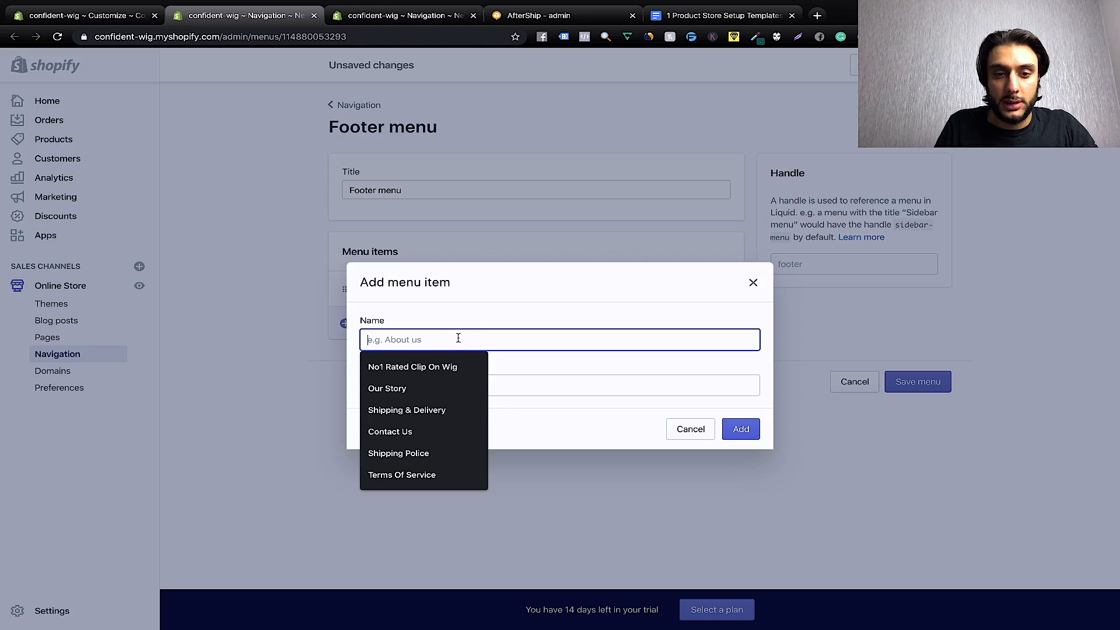
pyautogui.click(425, 475)
pyautogui.click(486, 378)
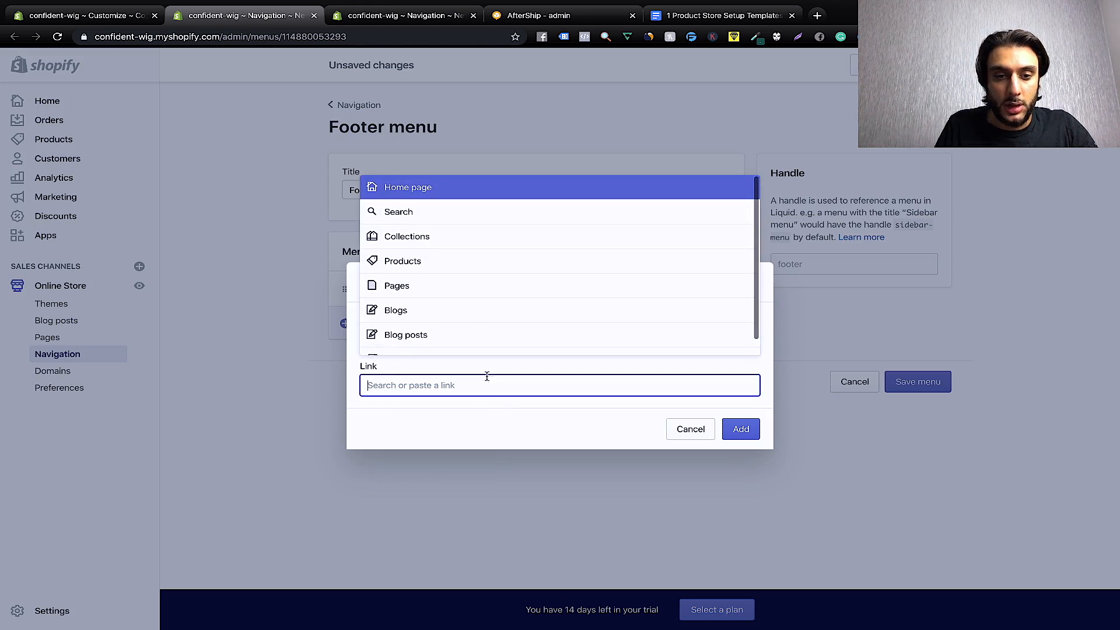
pyautogui.click(467, 282)
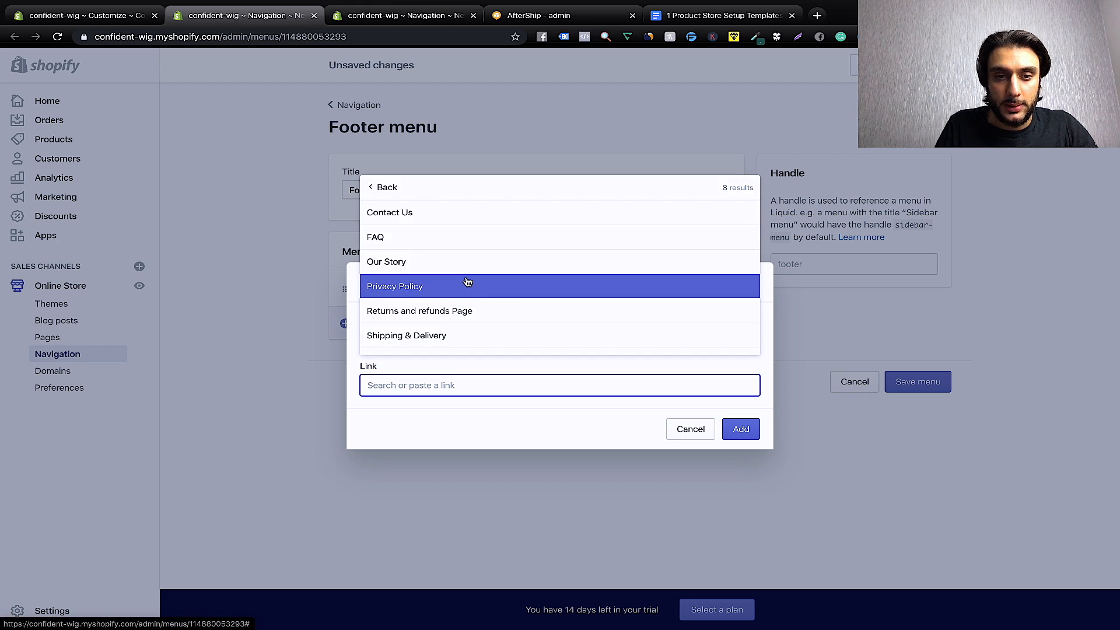
pyautogui.scroll(-1, 455, 282)
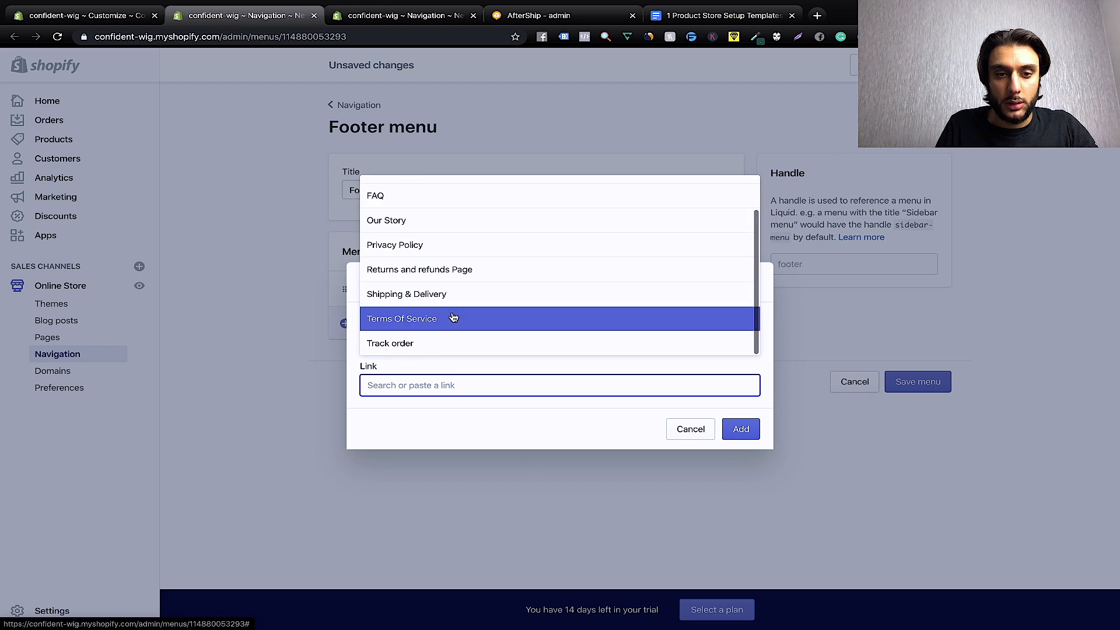
pyautogui.click(455, 317)
pyautogui.click(746, 430)
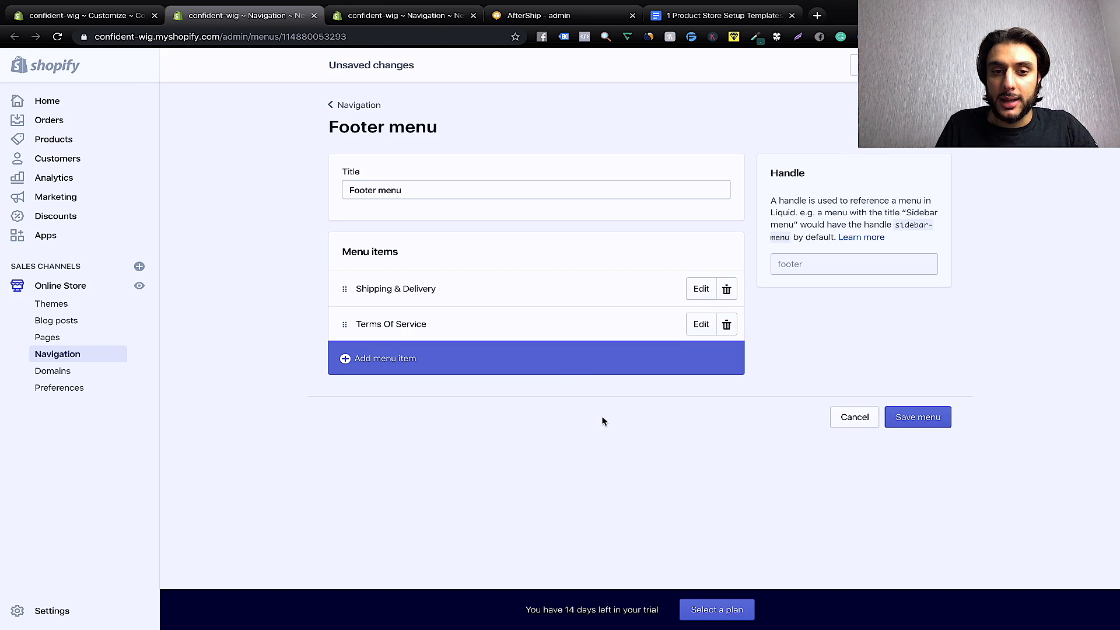
# Add a footer menu item named "Track Your Order" that links to the Track order page.
pyautogui.click(567, 372)
pyautogui.click(476, 341)
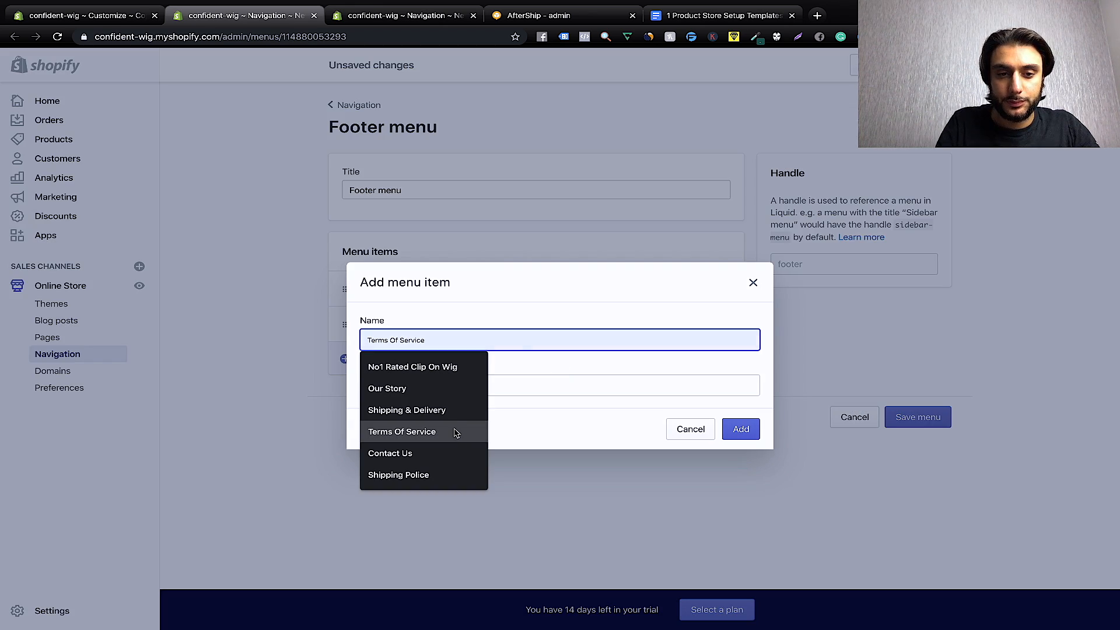
pyautogui.write('T')
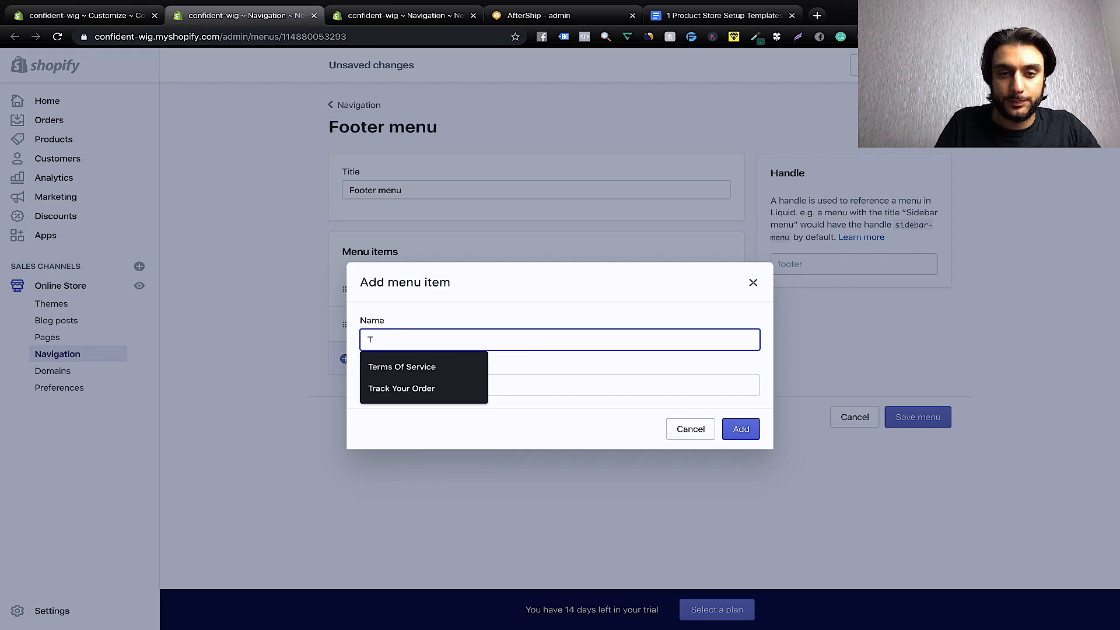
pyautogui.click(432, 386)
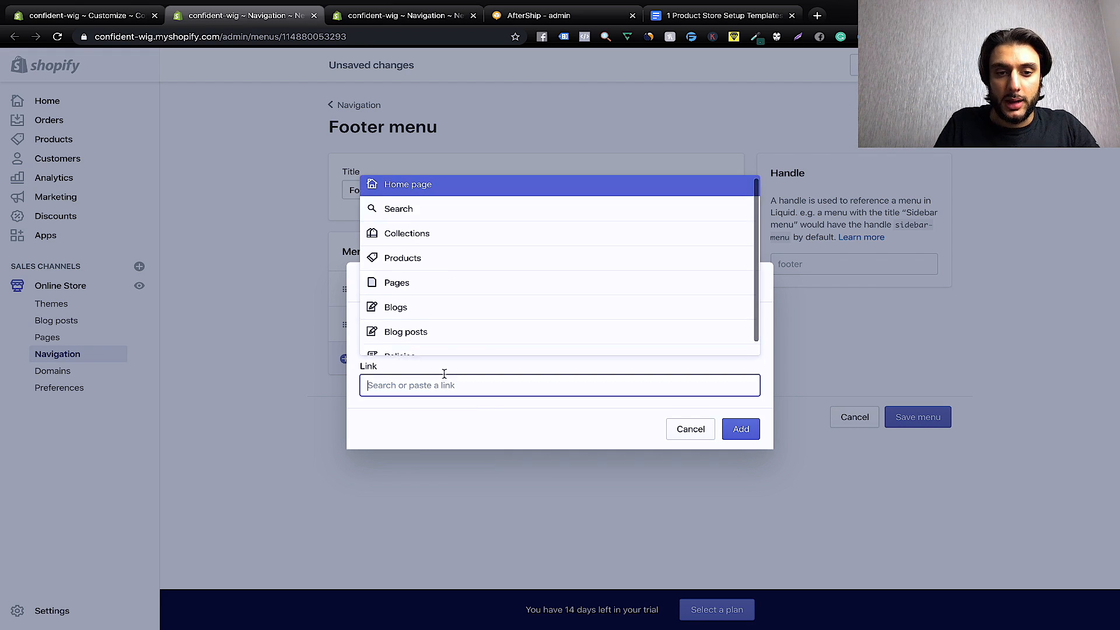
pyautogui.click(490, 287)
pyautogui.scroll(-1, 481, 316)
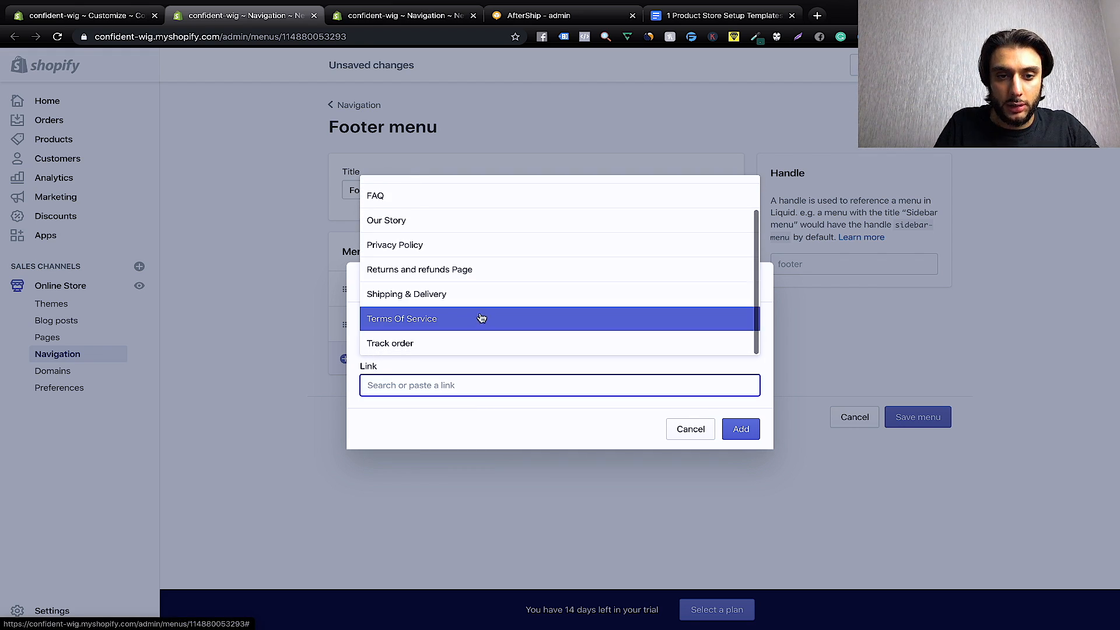
pyautogui.click(475, 344)
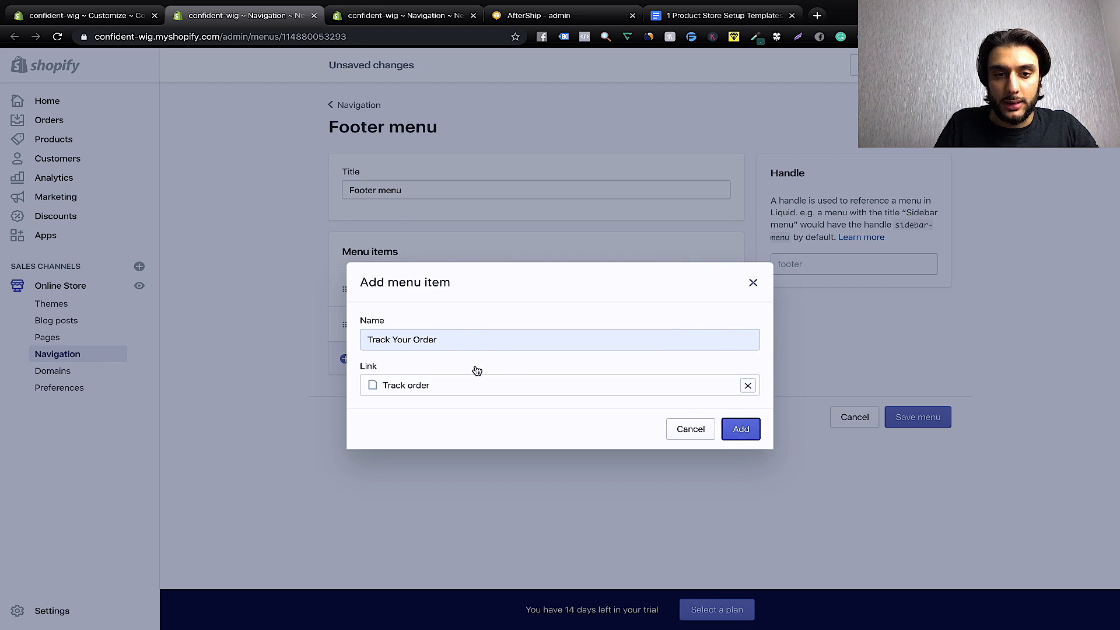
pyautogui.press('Return')
# Add a footer menu item named "Privacy policy" that links to the Privacy Policy page.
pyautogui.click(457, 390)
pyautogui.click(449, 340)
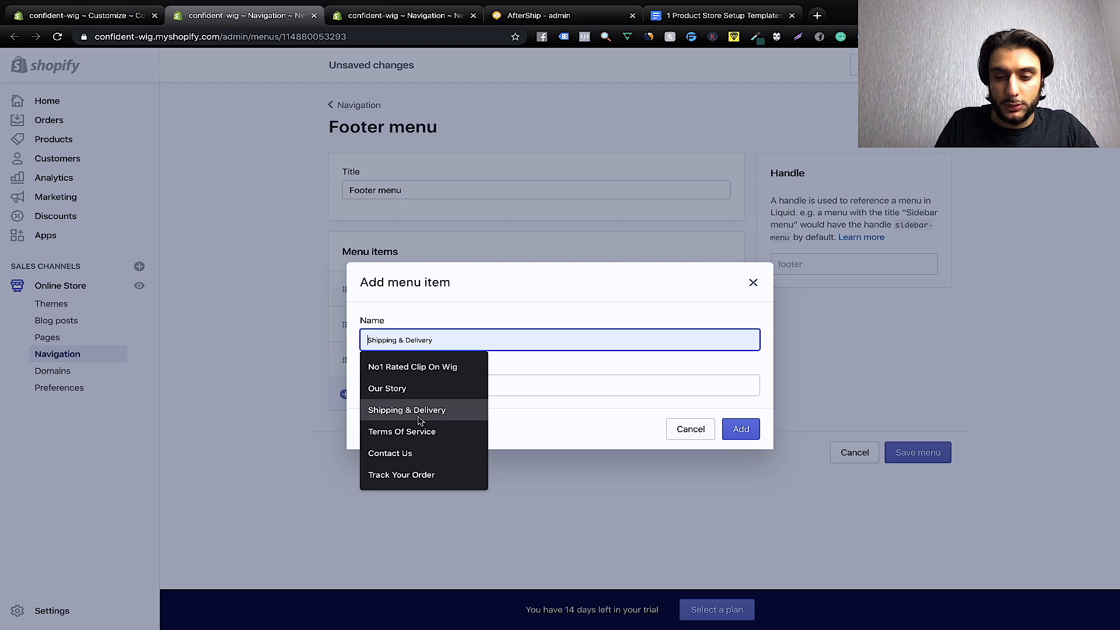
pyautogui.write('P')
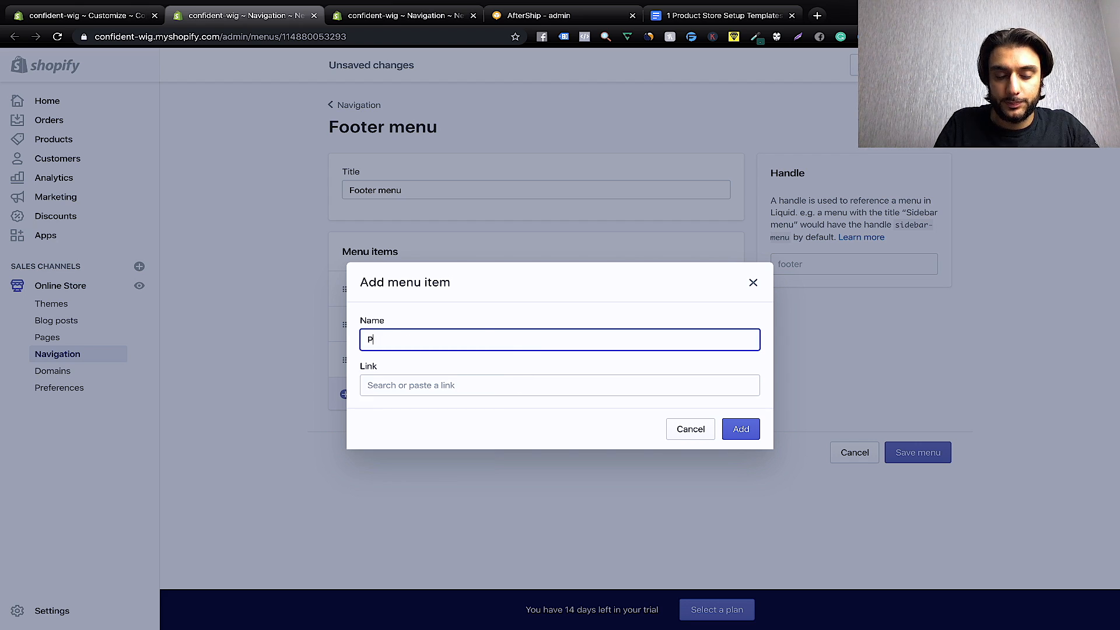
pyautogui.write('rivacy policy')
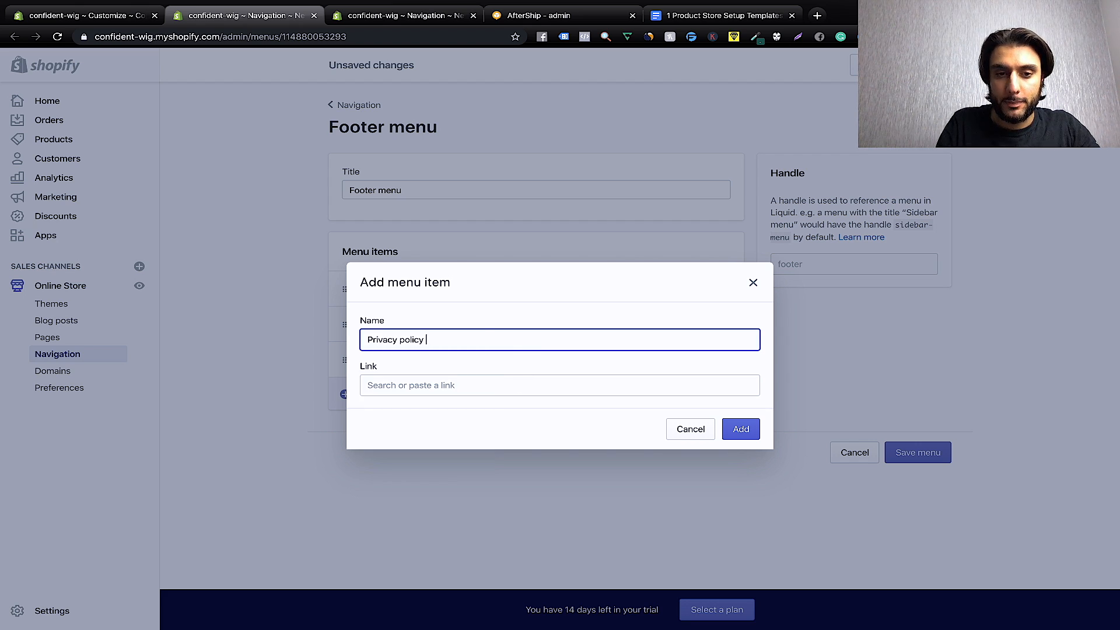
pyautogui.click(499, 384)
pyautogui.click(475, 287)
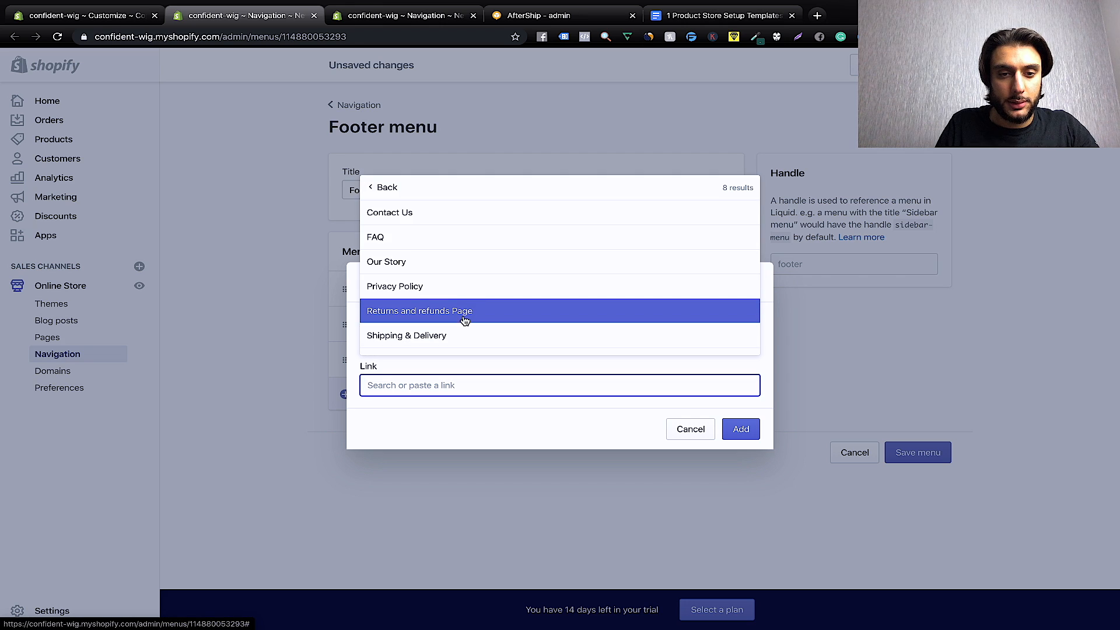
pyautogui.click(463, 290)
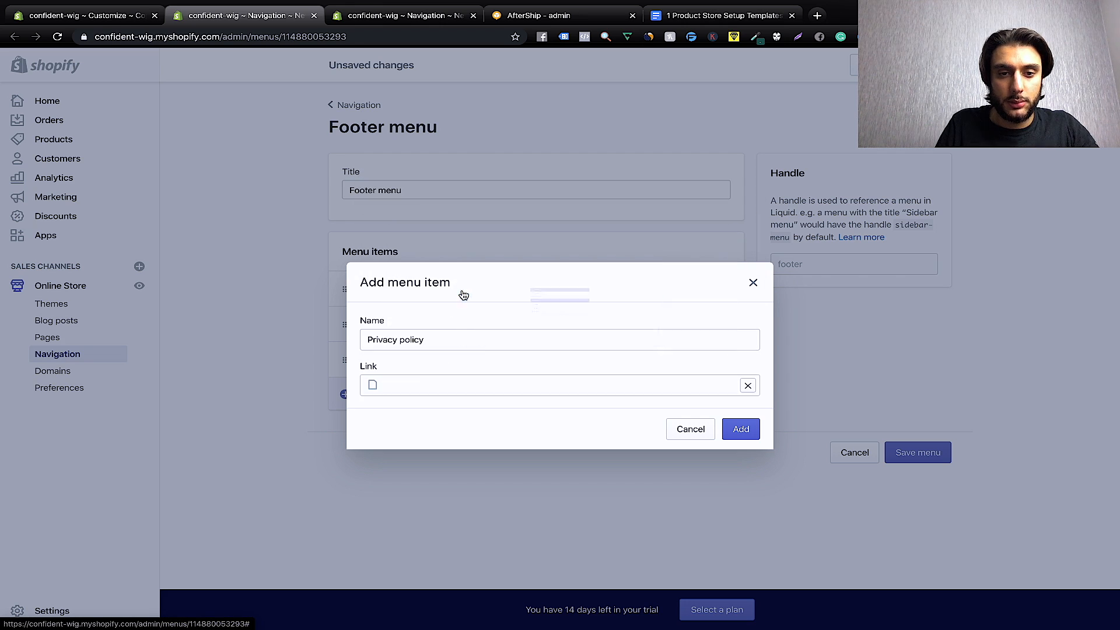
pyautogui.click(743, 442)
# Add a footer menu item named "Refunds & Returns" that links to the Returns and refunds Page.
pyautogui.click(465, 429)
pyautogui.click(455, 340)
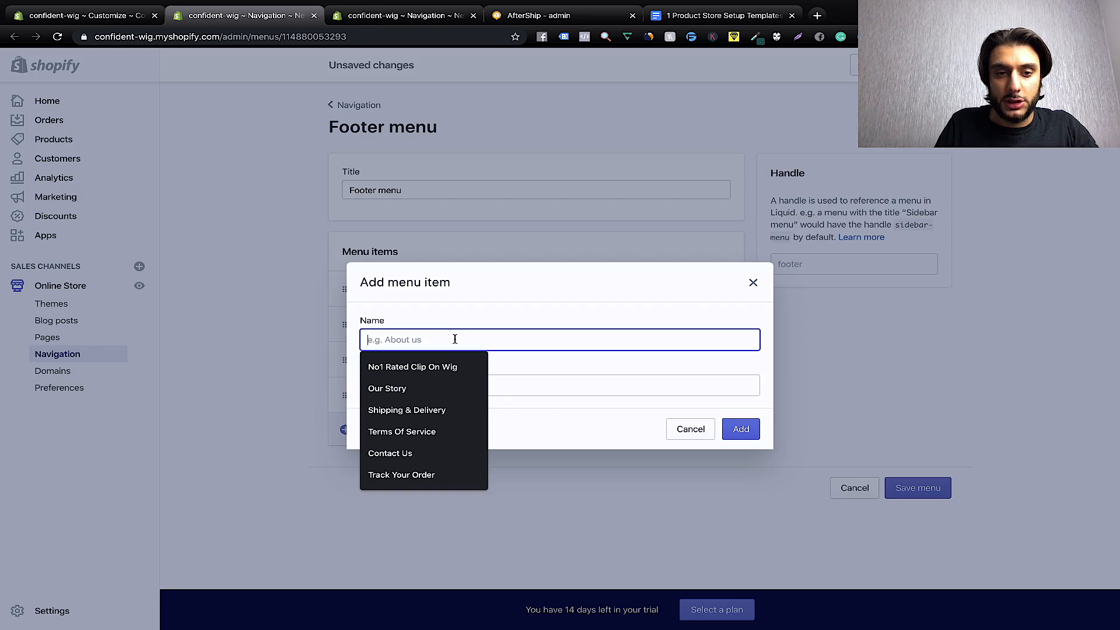
pyautogui.write('Refunds & Returns')
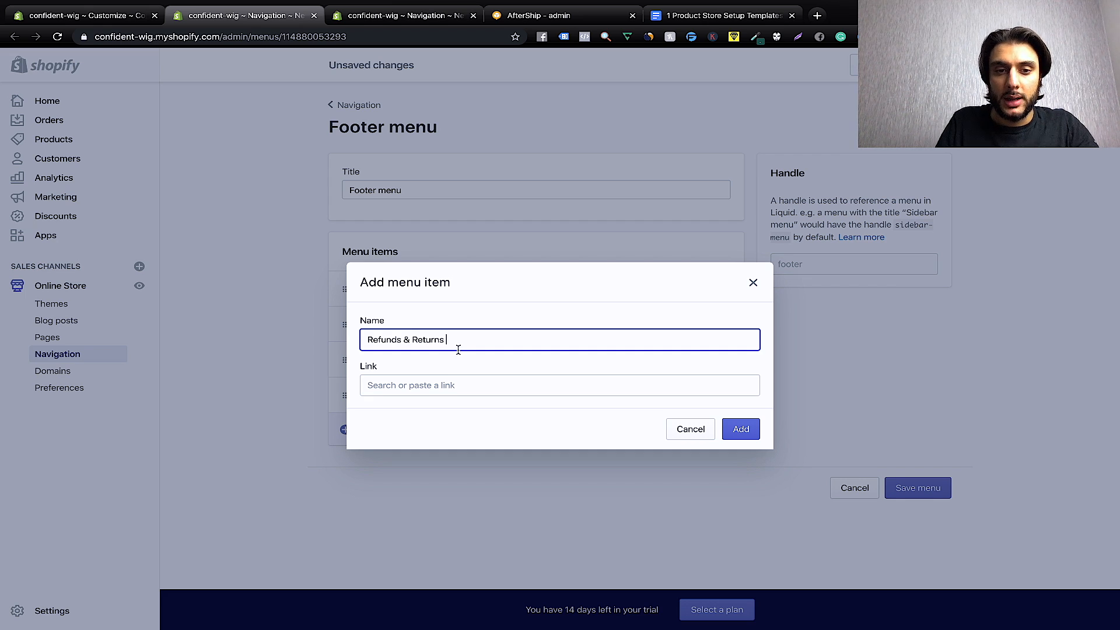
pyautogui.click(449, 391)
pyautogui.click(468, 288)
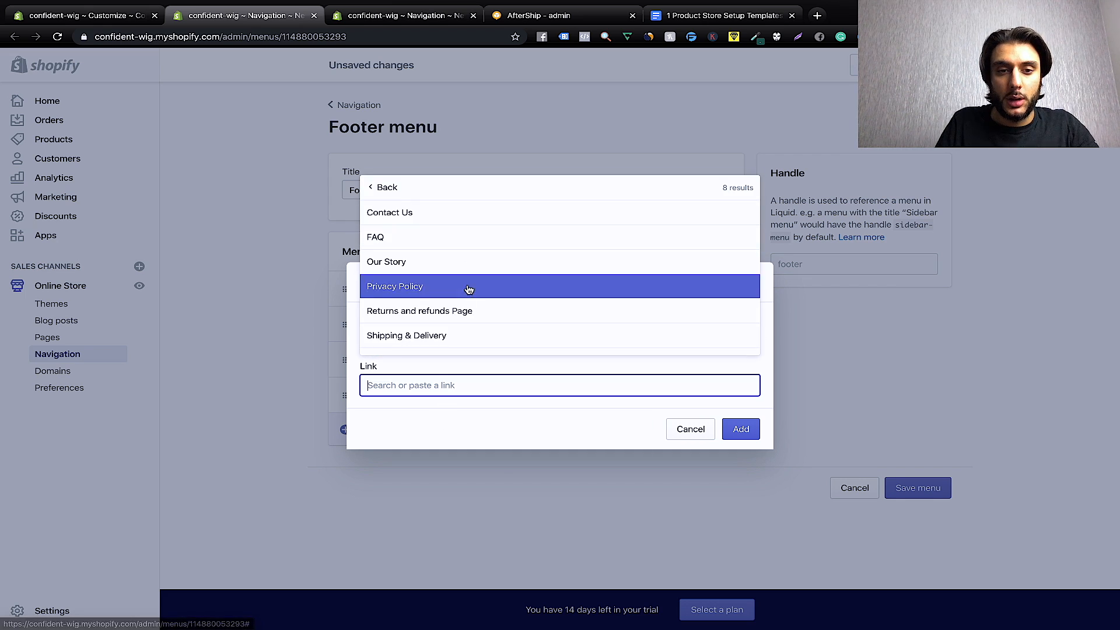
pyautogui.scroll(-2, 464, 309)
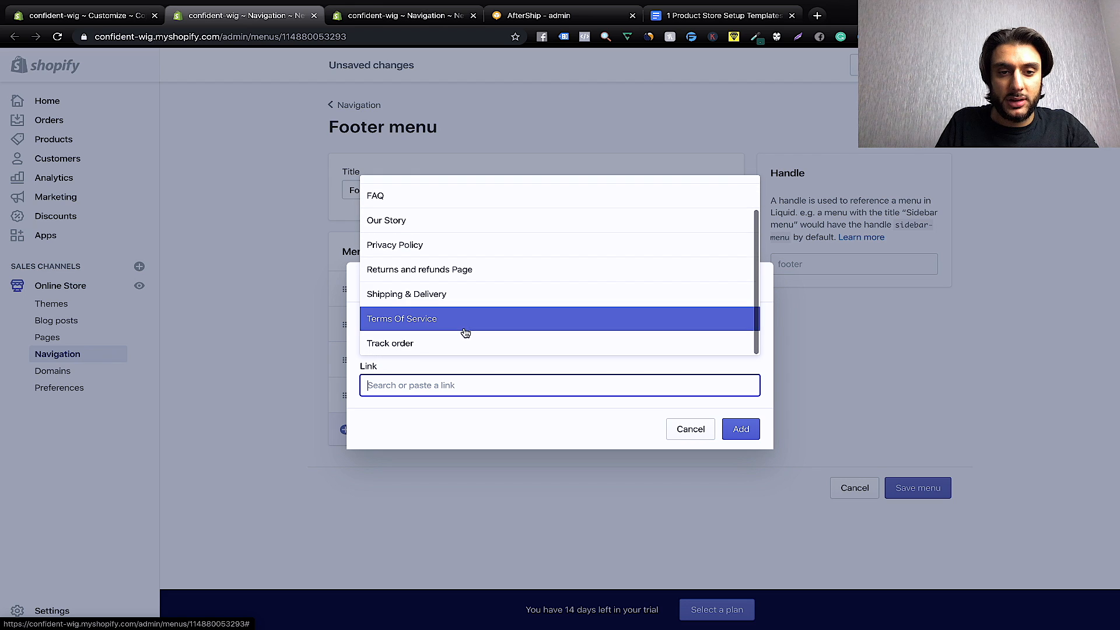
pyautogui.scroll(2, 462, 308)
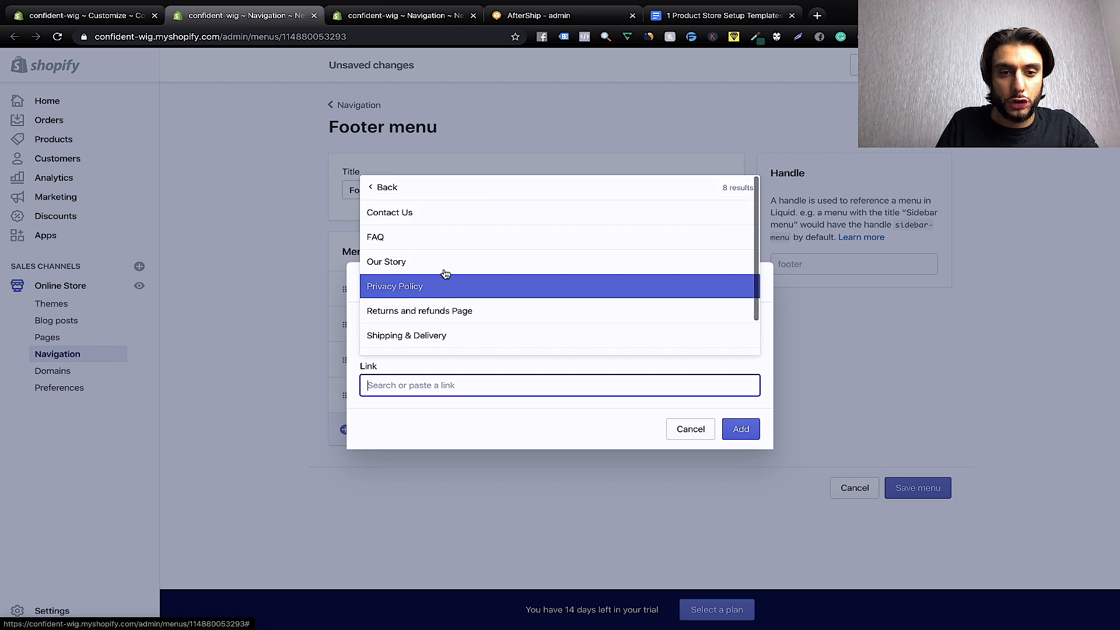
pyautogui.click(450, 307)
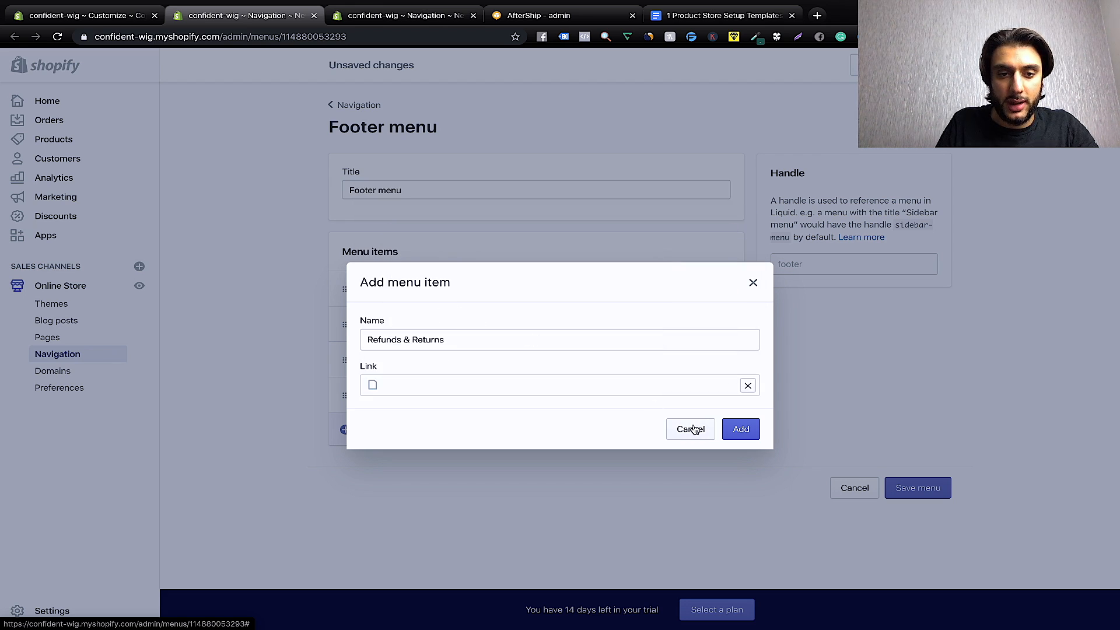
pyautogui.click(740, 430)
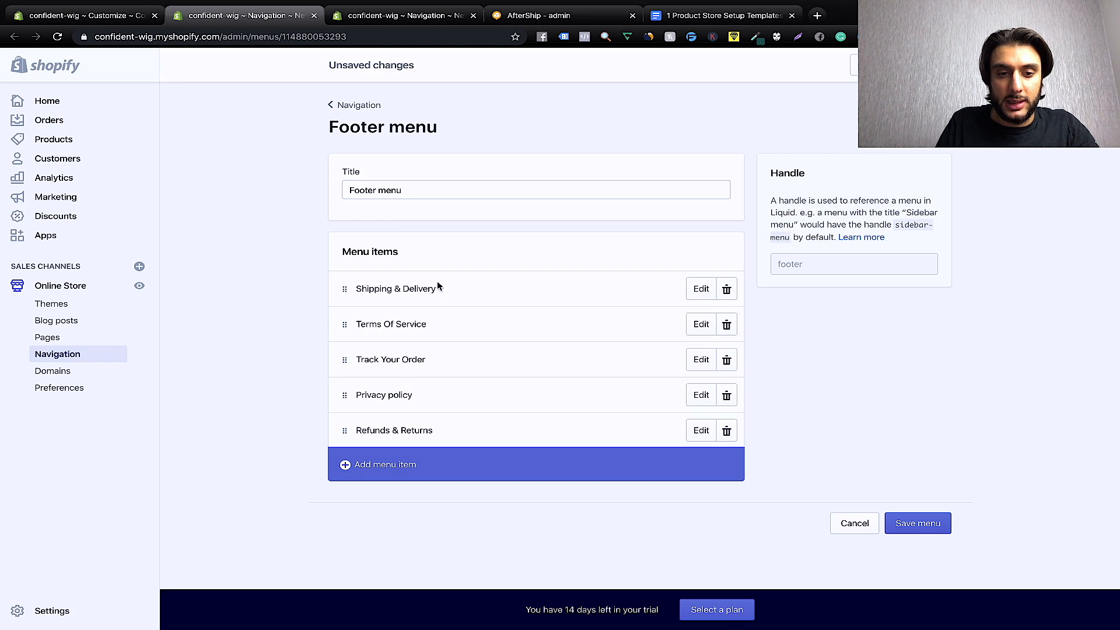
# Add a footer menu item named "FAQ" that links to the FAQ page, and save the footer menu.
pyautogui.click(403, 464)
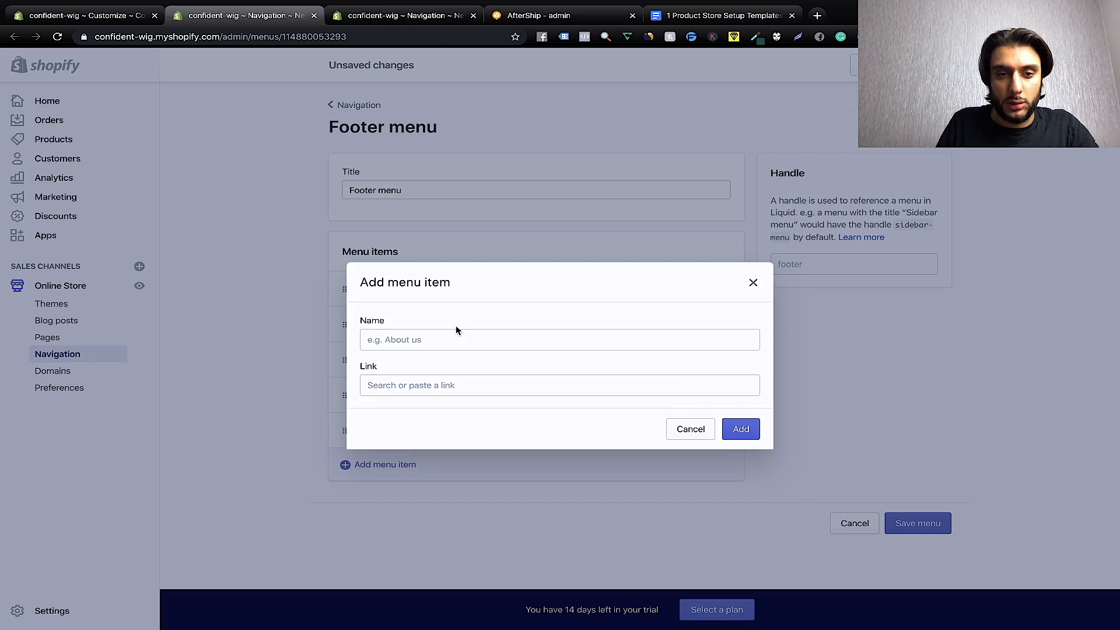
pyautogui.click(456, 335)
pyautogui.write('FA')
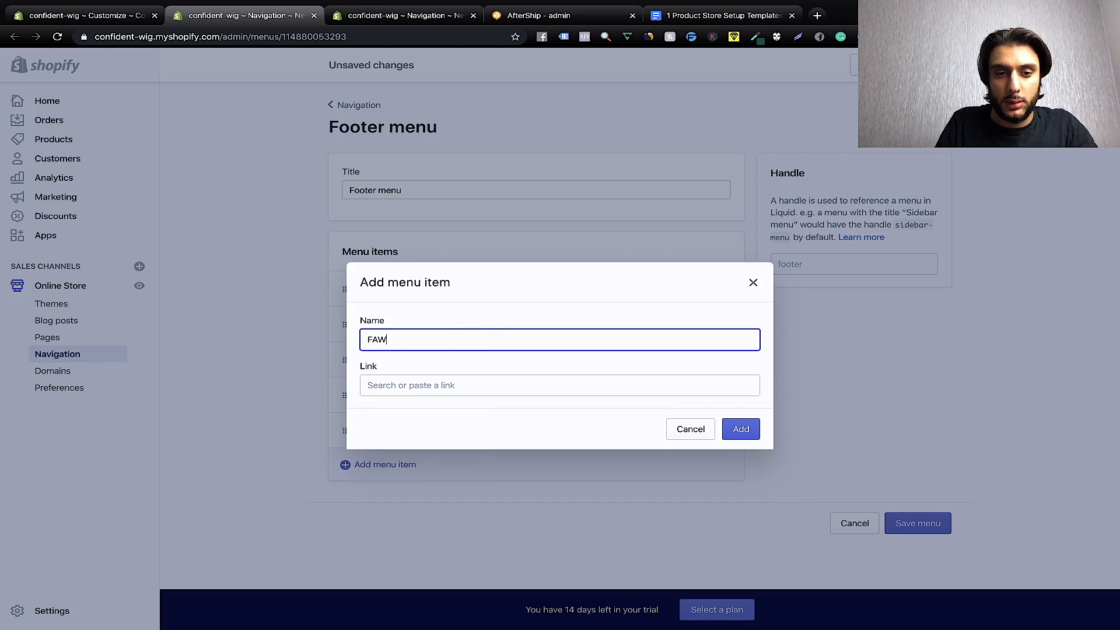
pyautogui.write('Q')
pyautogui.click(370, 383)
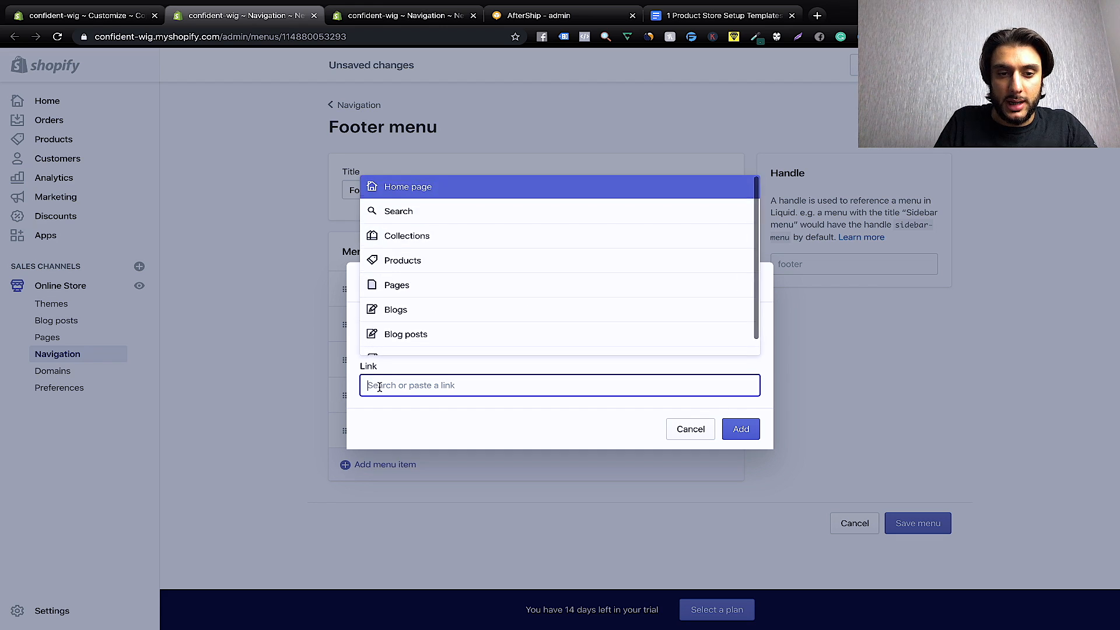
pyautogui.click(379, 283)
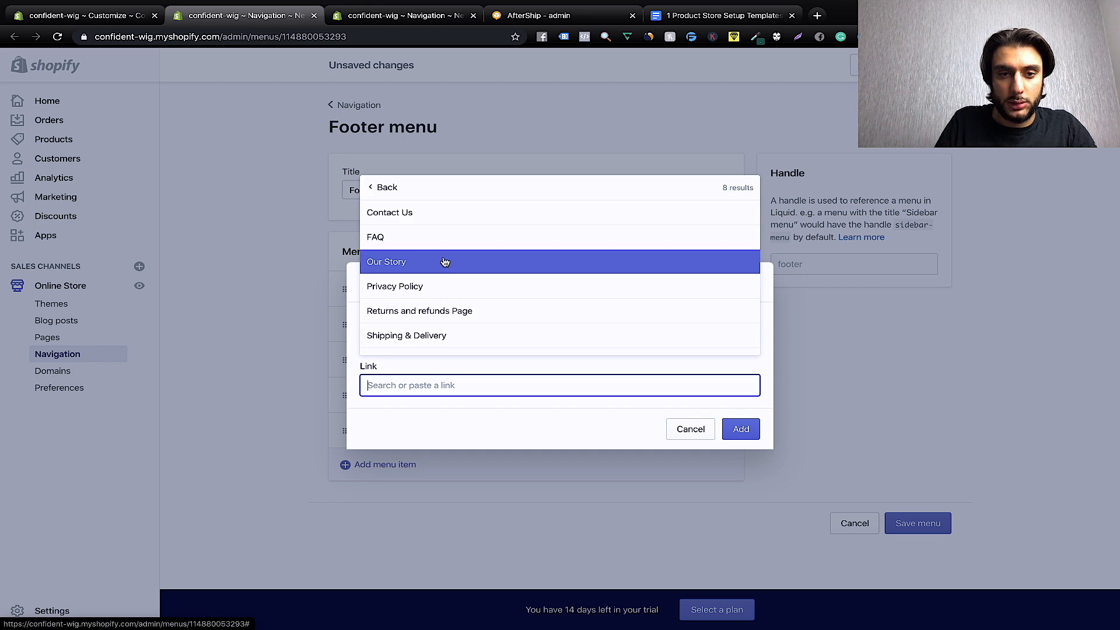
pyautogui.click(441, 236)
pyautogui.click(755, 431)
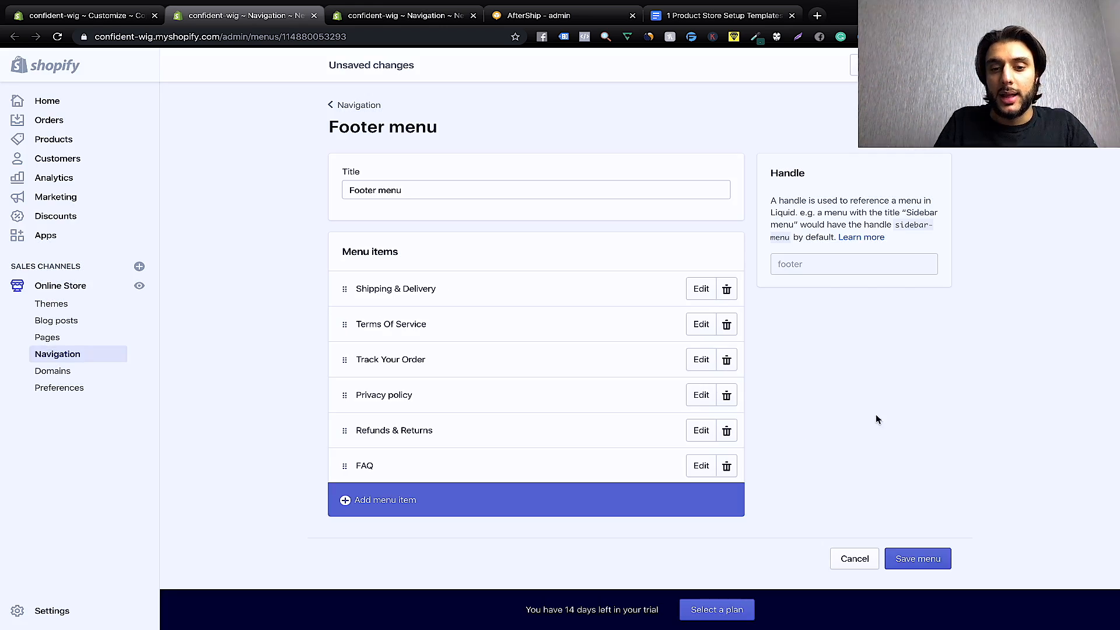
pyautogui.click(921, 560)
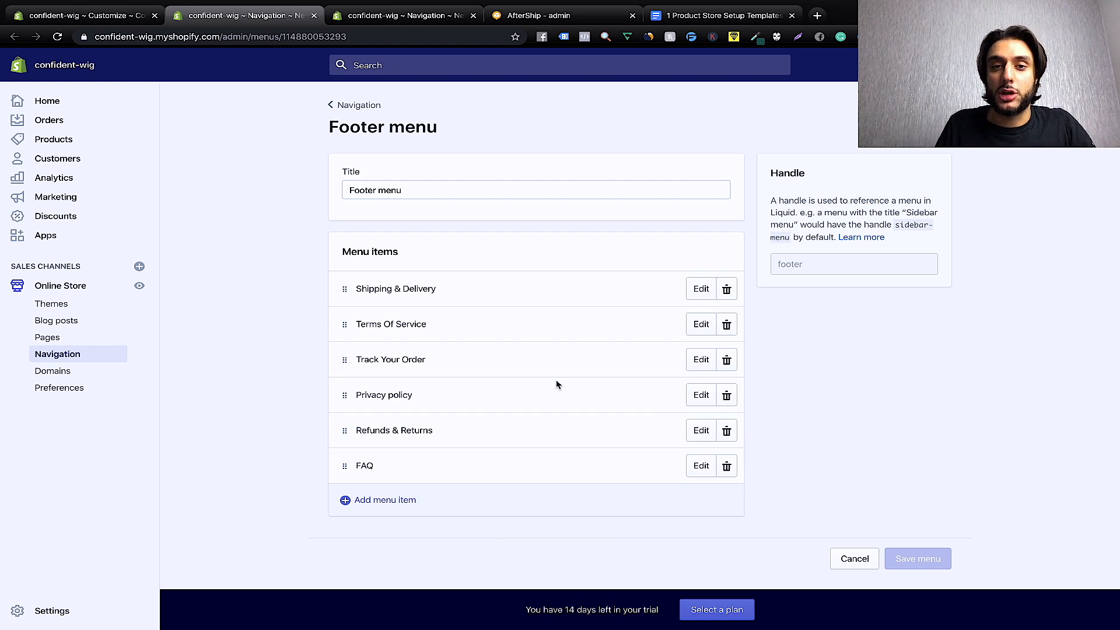
# Close the footer menu editor and check the home page preview in the theme customizer down to the footer's Quick Links.
pyautogui.hotkey('ctrl', 'w')
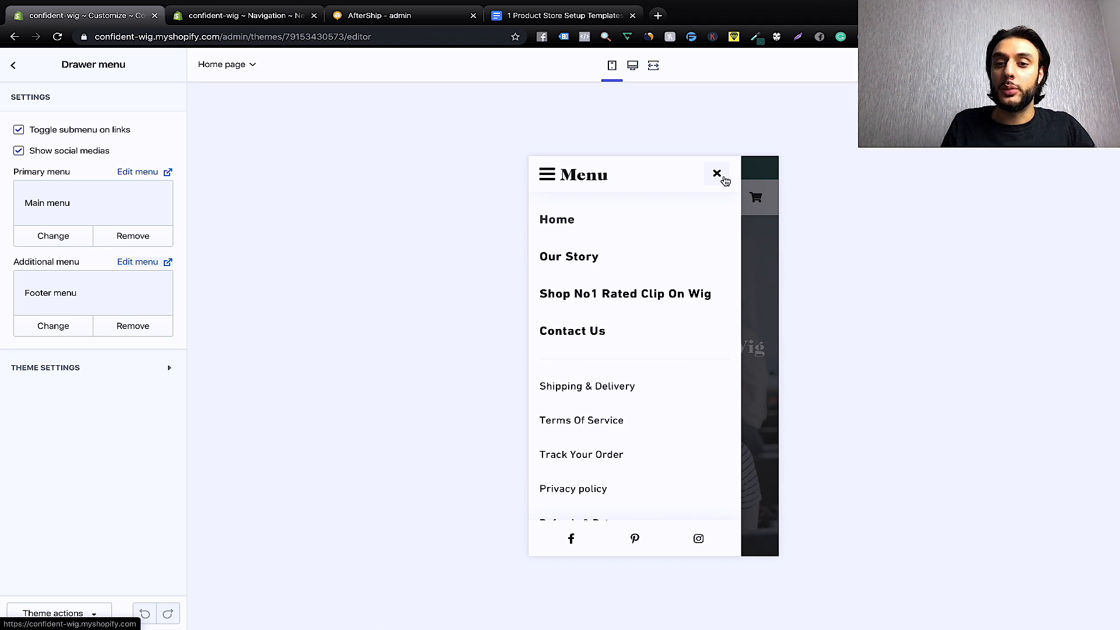
pyautogui.click(717, 173)
pyautogui.scroll(-5, 666, 317)
pyautogui.scroll(-20, 666, 316)
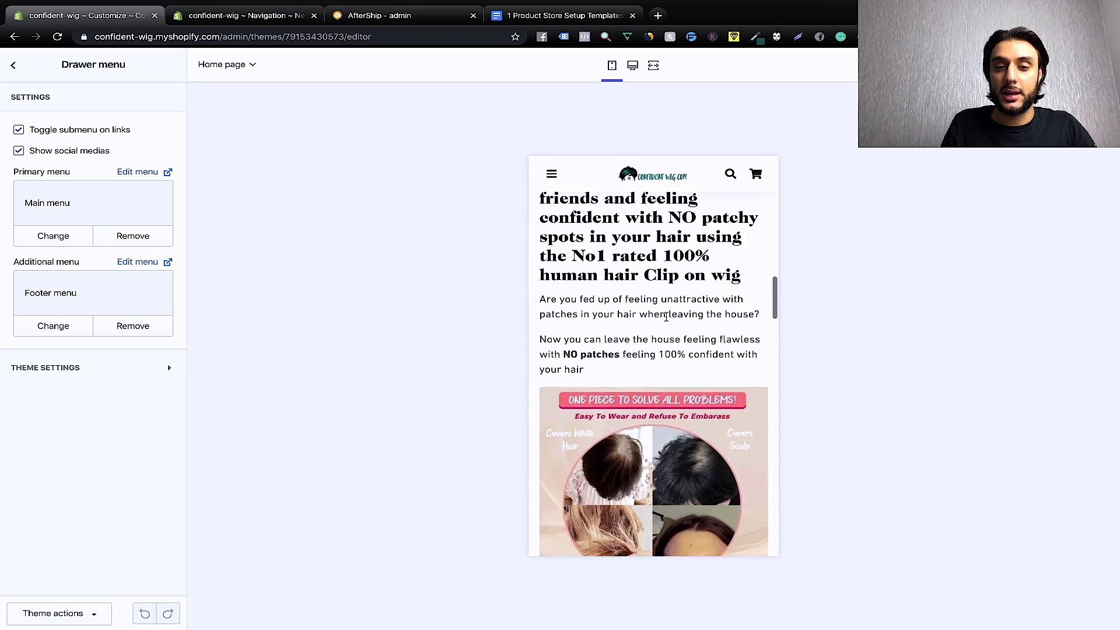
pyautogui.scroll(1, 667, 321)
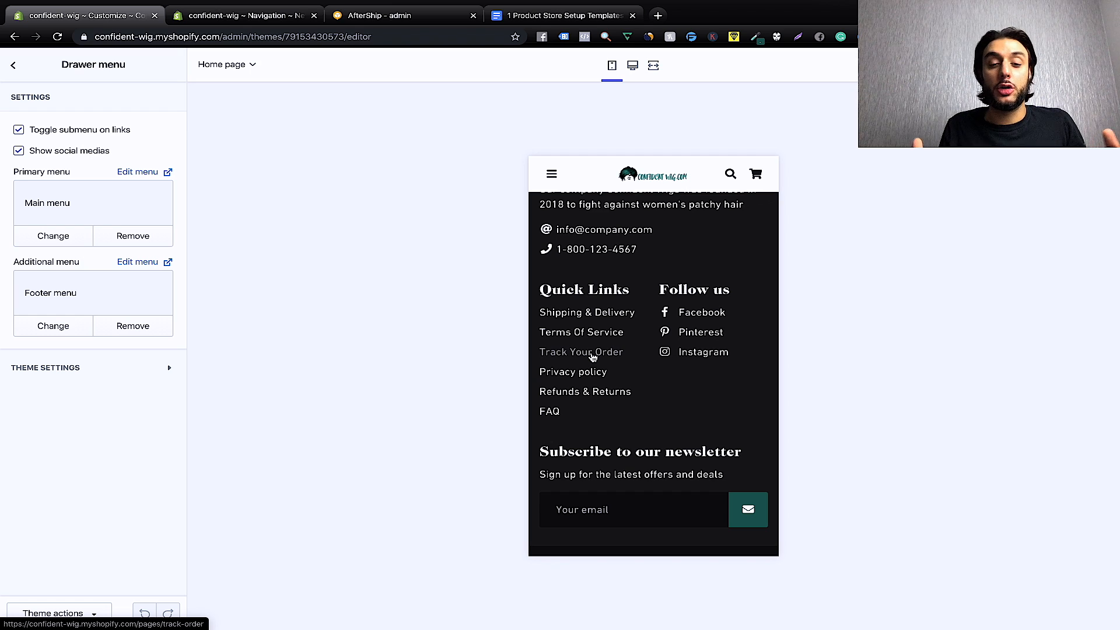
# Open Track Your Order from the footer links in the preview and review the tracking page down to its footer.
pyautogui.click(592, 353)
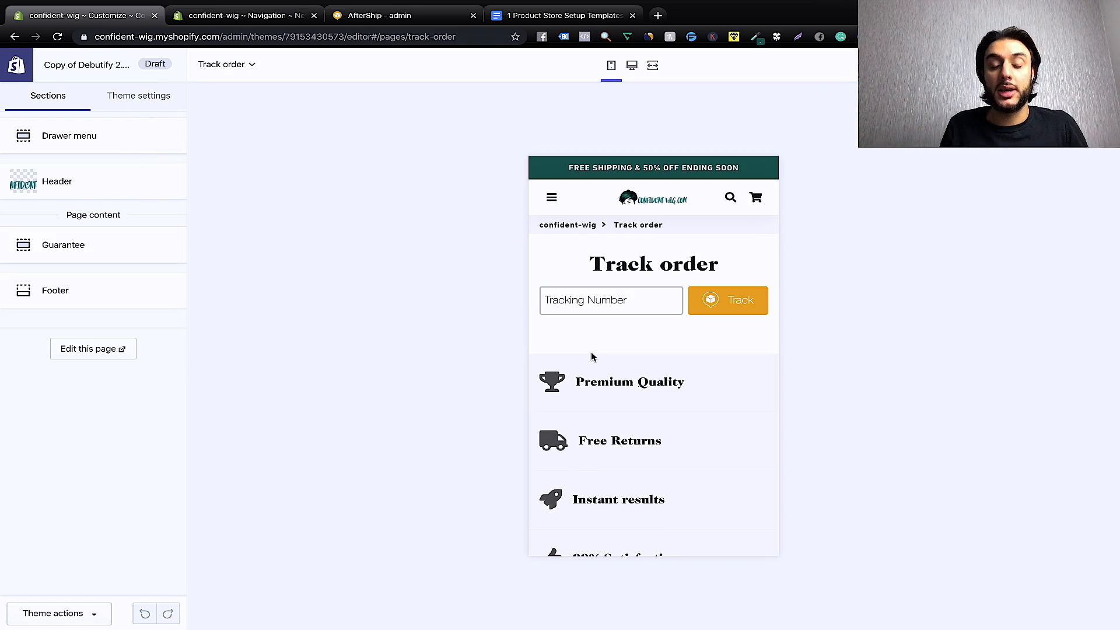
pyautogui.scroll(-10, 592, 357)
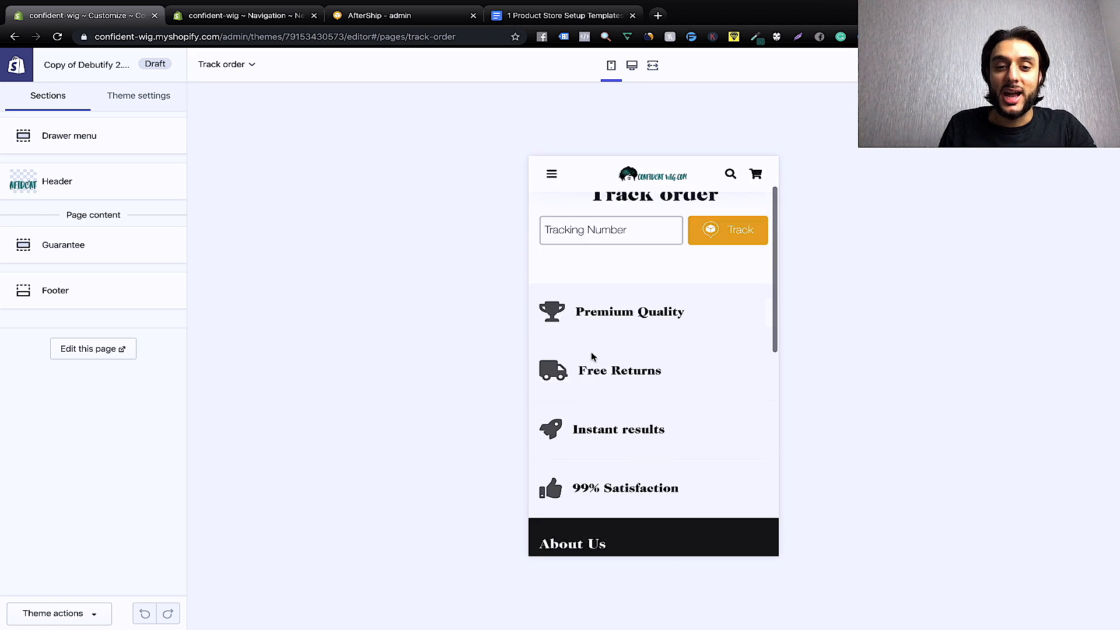
pyautogui.scroll(1, 591, 358)
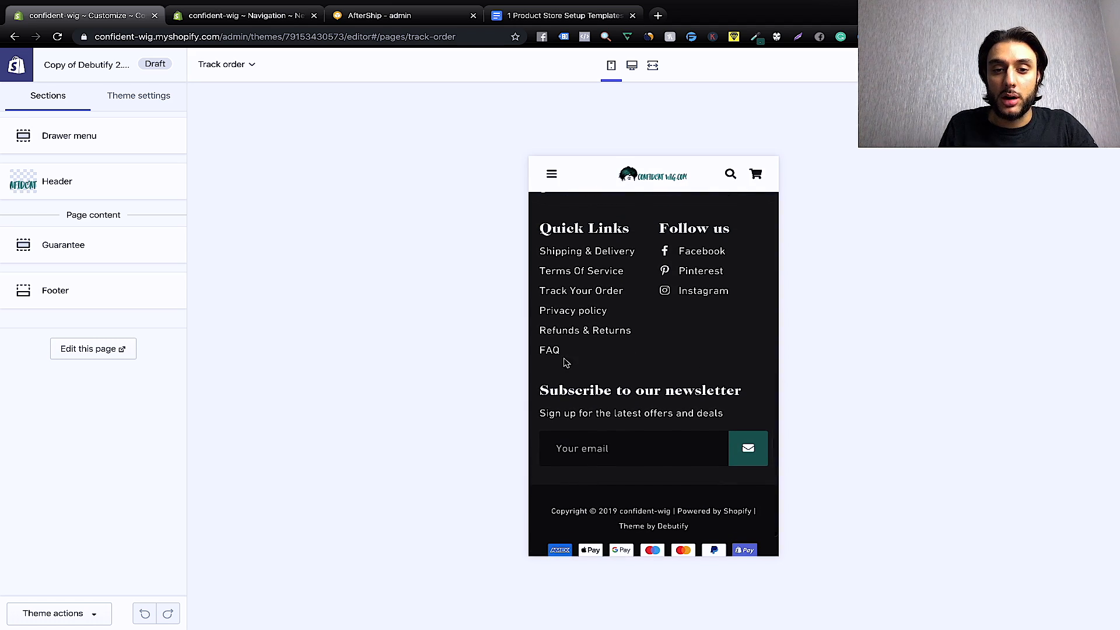
pyautogui.scroll(1, 565, 360)
pyautogui.scroll(10, 582, 365)
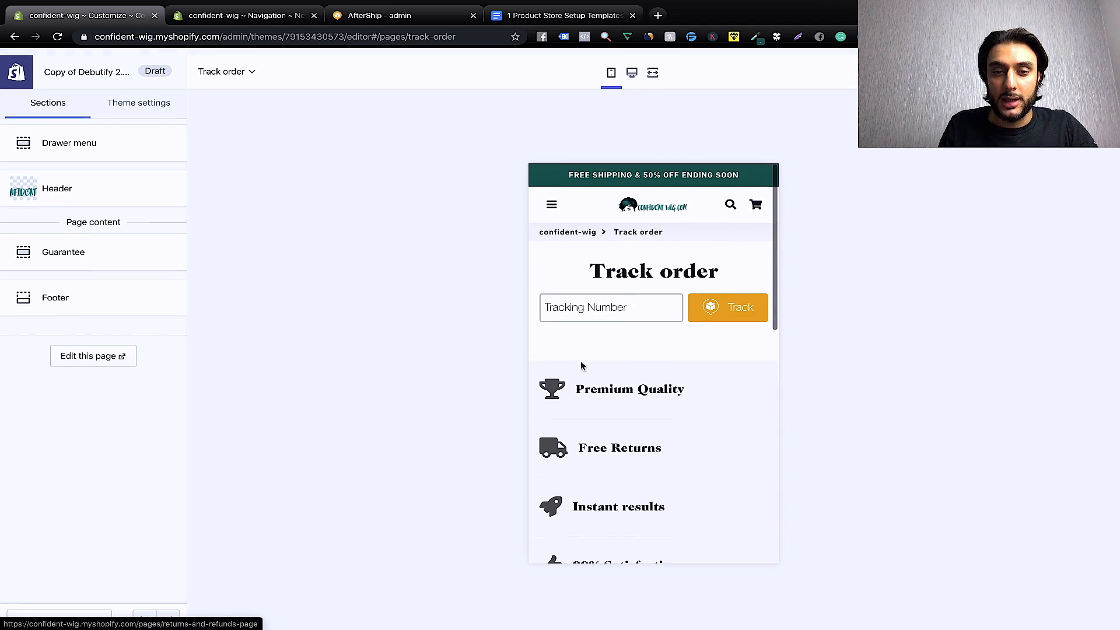
# Open the Contact Us page from the preview's drawer menu and review its introduction text and contact form.
pyautogui.click(551, 197)
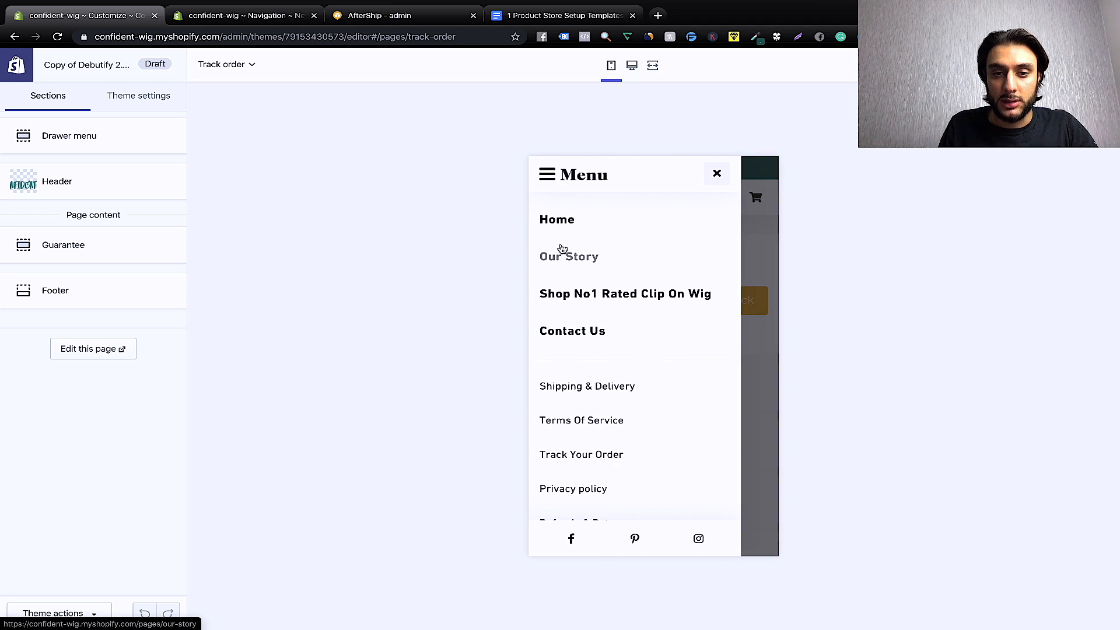
pyautogui.click(573, 332)
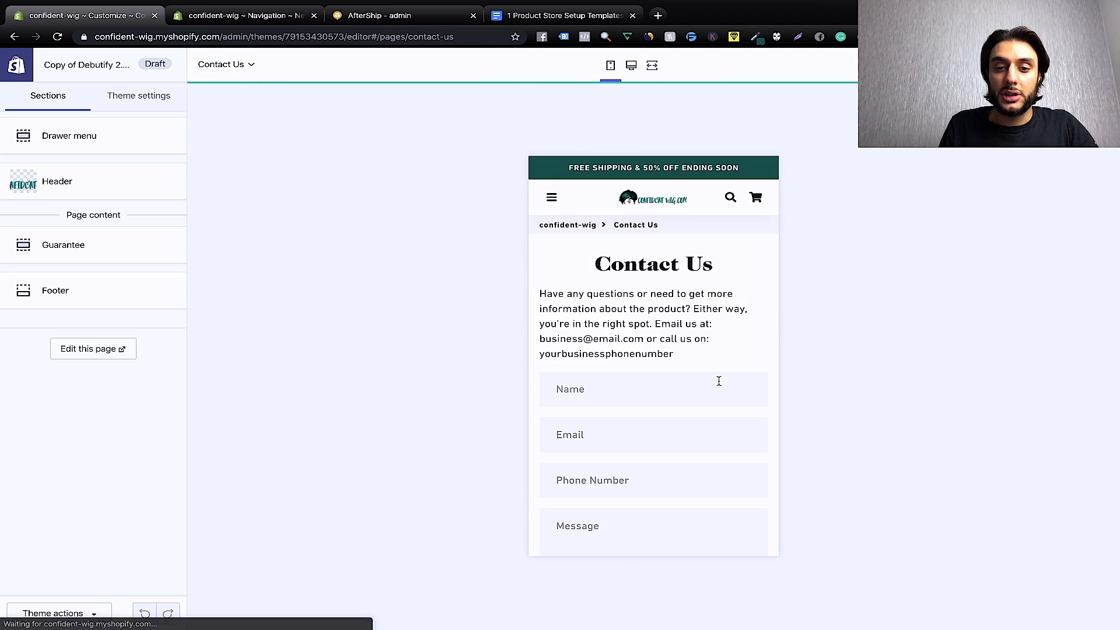
pyautogui.scroll(-5, 711, 371)
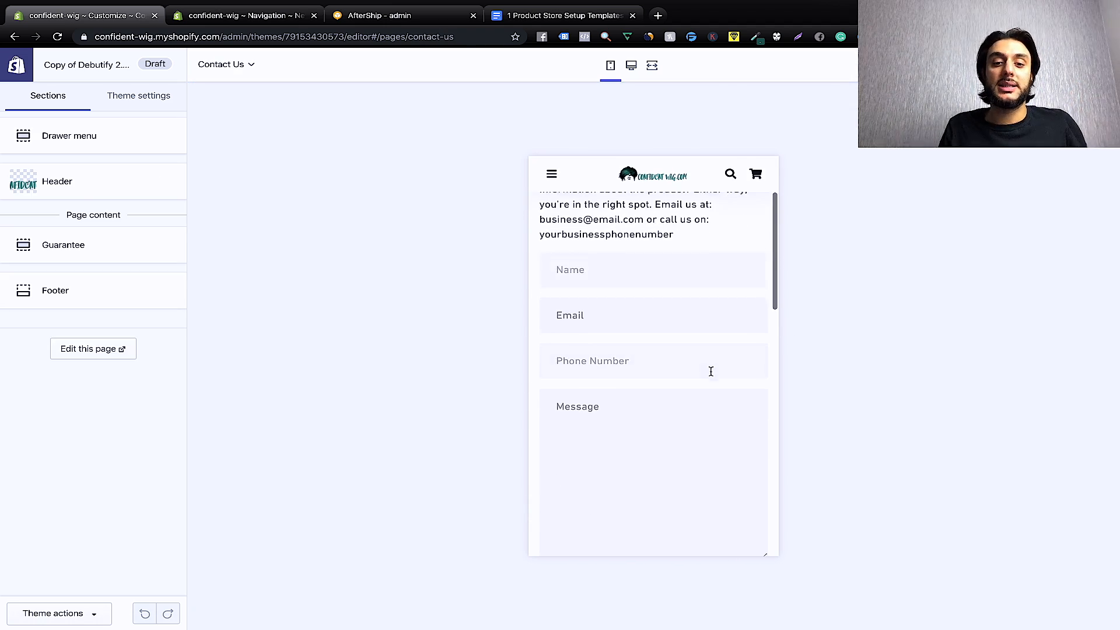
pyautogui.scroll(5, 711, 371)
pyautogui.scroll(-6, 711, 373)
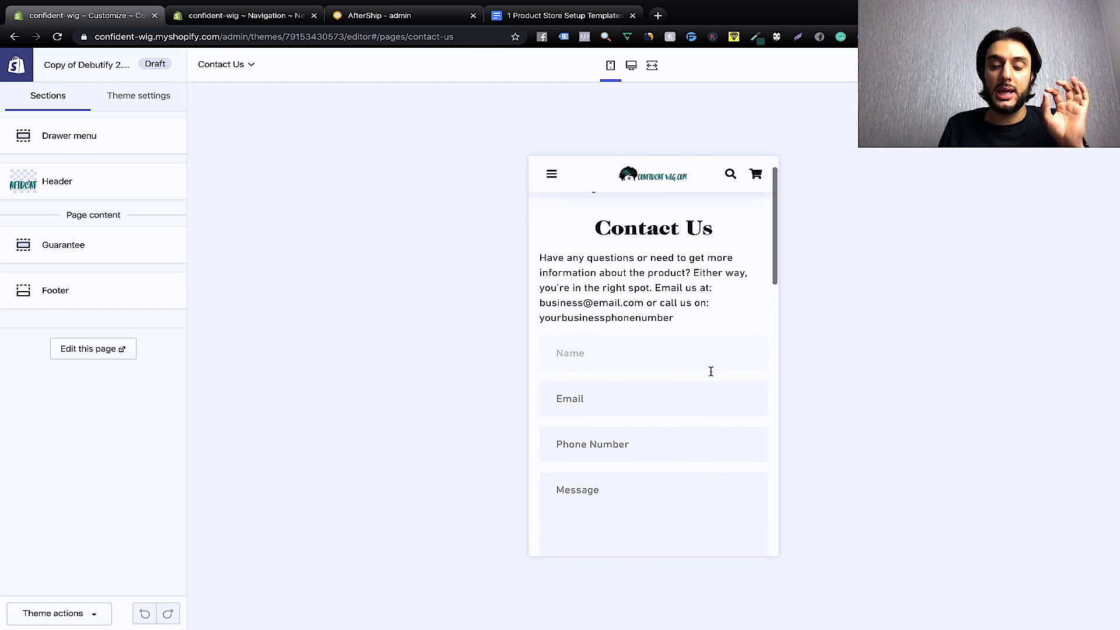
pyautogui.scroll(5, 711, 374)
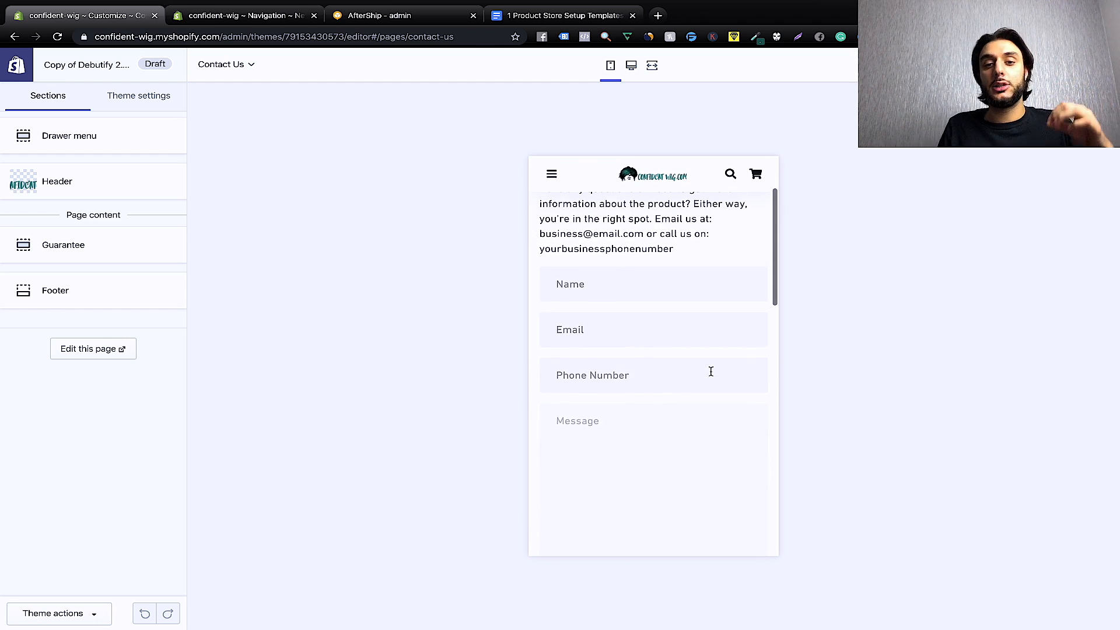
pyautogui.scroll(-4, 711, 372)
pyautogui.scroll(5, 711, 371)
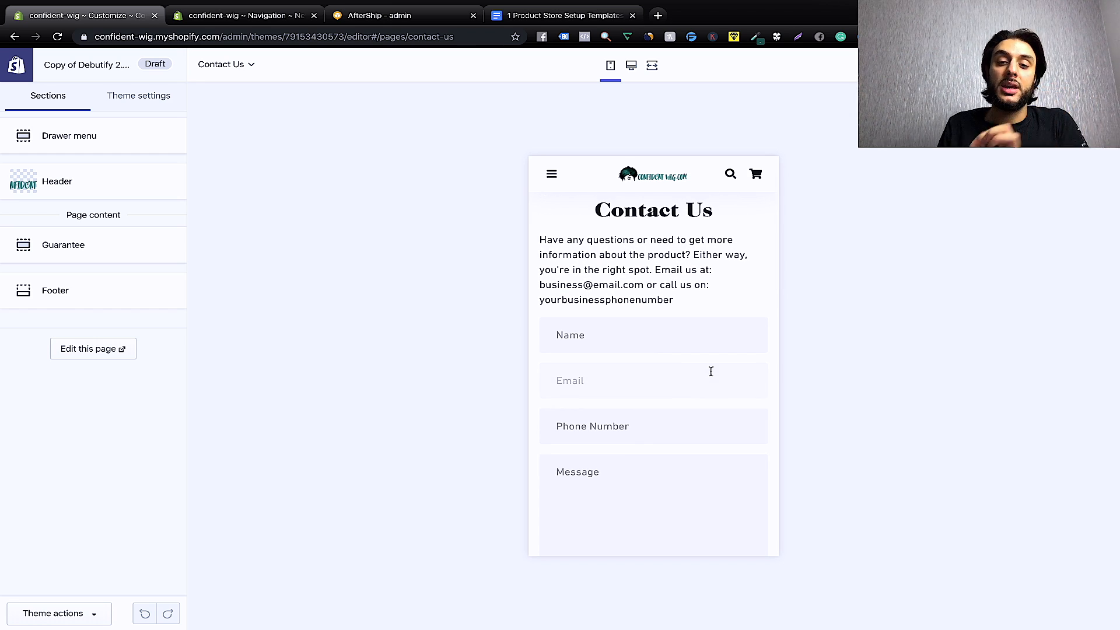
pyautogui.scroll(1, 712, 372)
pyautogui.scroll(-1, 712, 372)
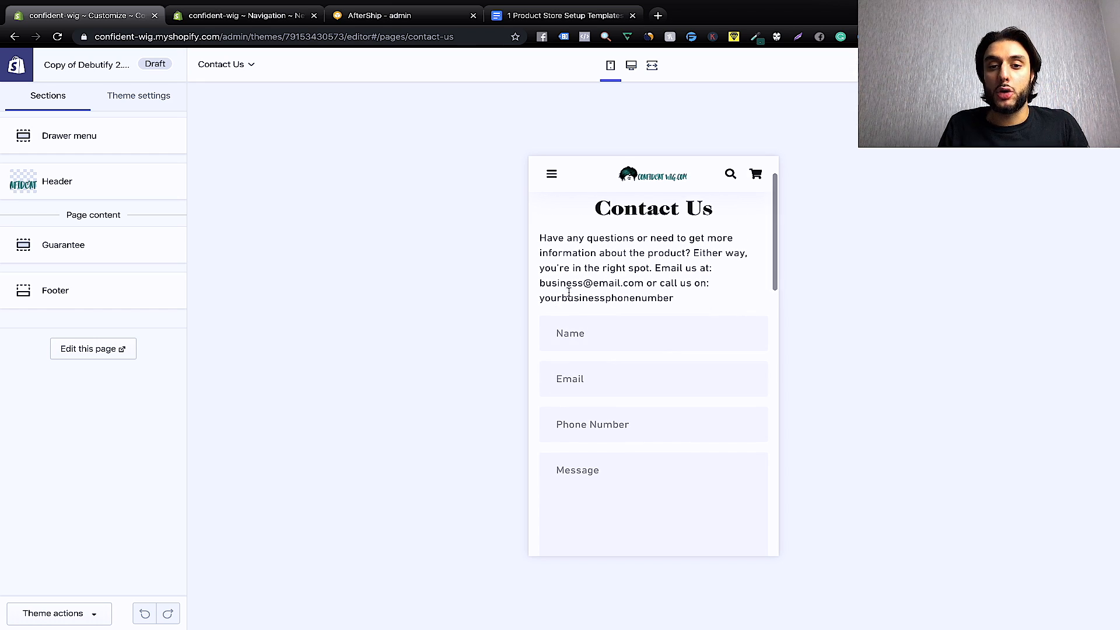
pyautogui.scroll(-3, 666, 325)
pyautogui.scroll(-5, 664, 315)
pyautogui.scroll(7, 664, 316)
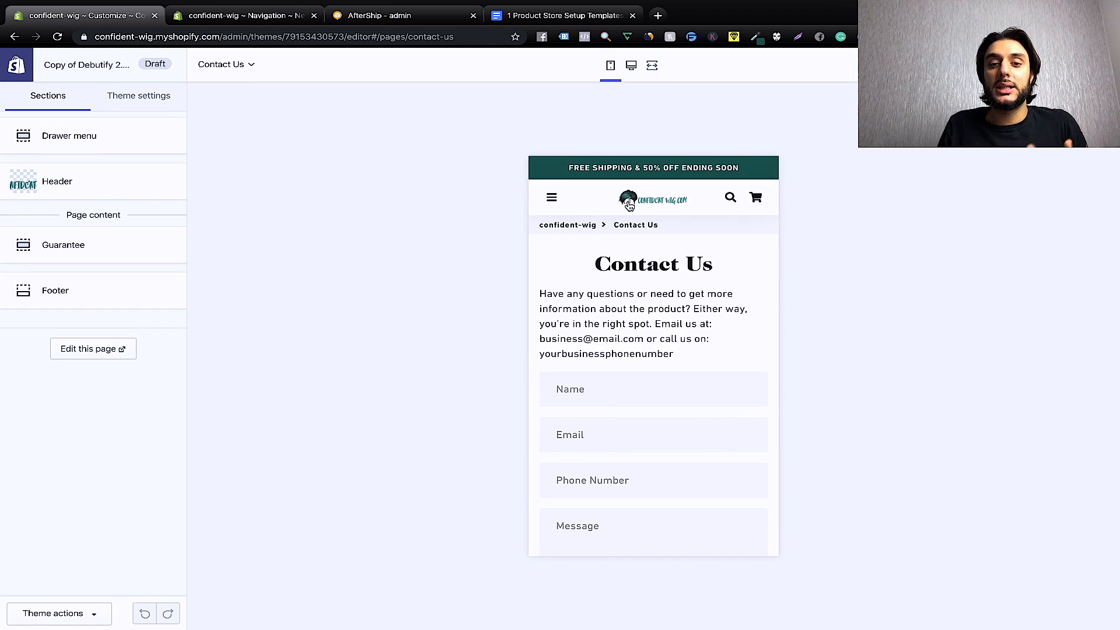
# Return to the home page through the store logo and review all its sections in the mobile preview.
pyautogui.click(630, 205)
pyautogui.scroll(-5, 671, 326)
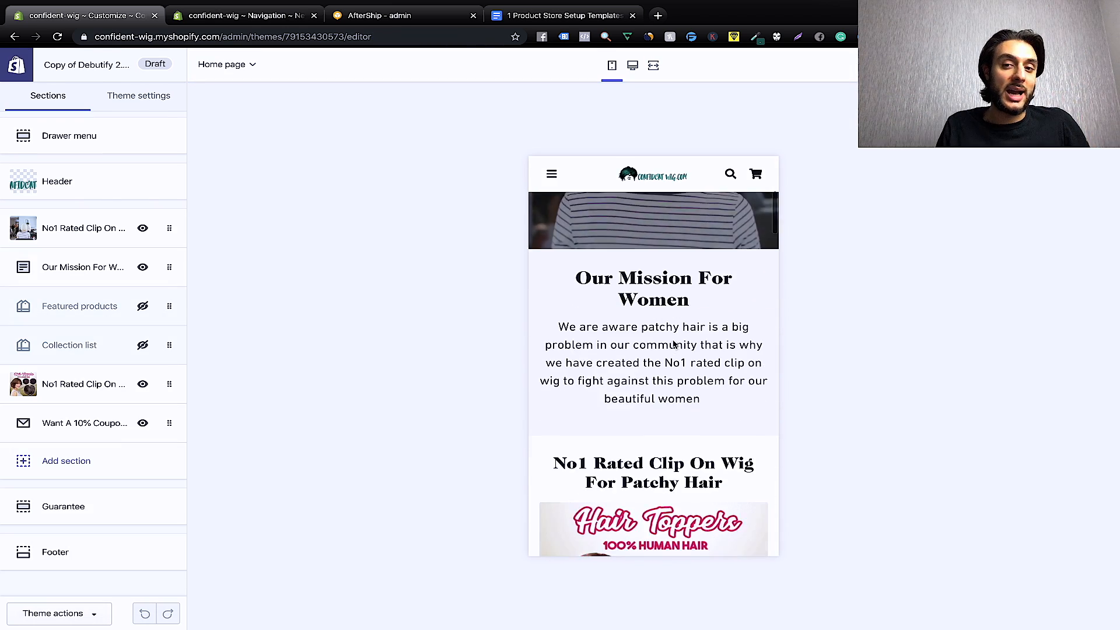
pyautogui.scroll(-15, 674, 344)
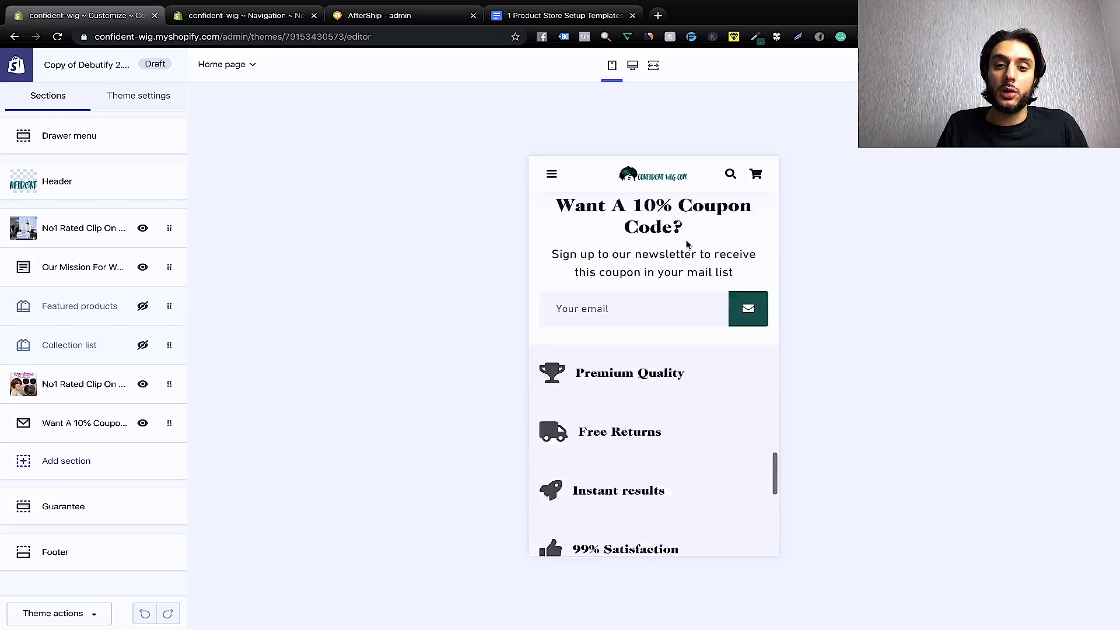
pyautogui.scroll(-5, 687, 251)
pyautogui.scroll(5, 683, 326)
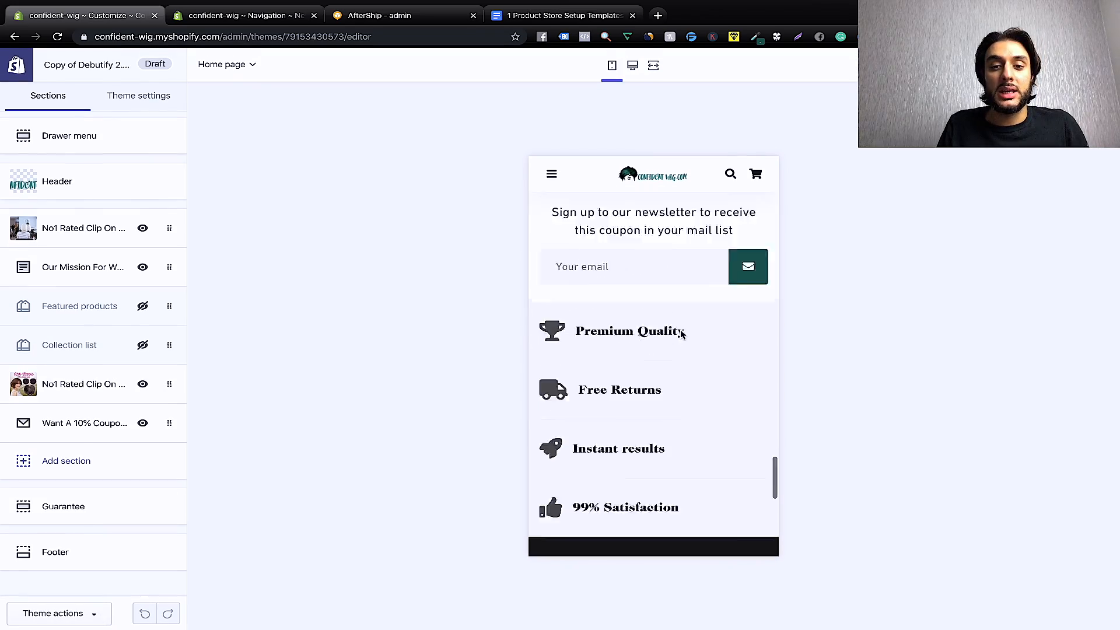
pyautogui.scroll(20, 681, 333)
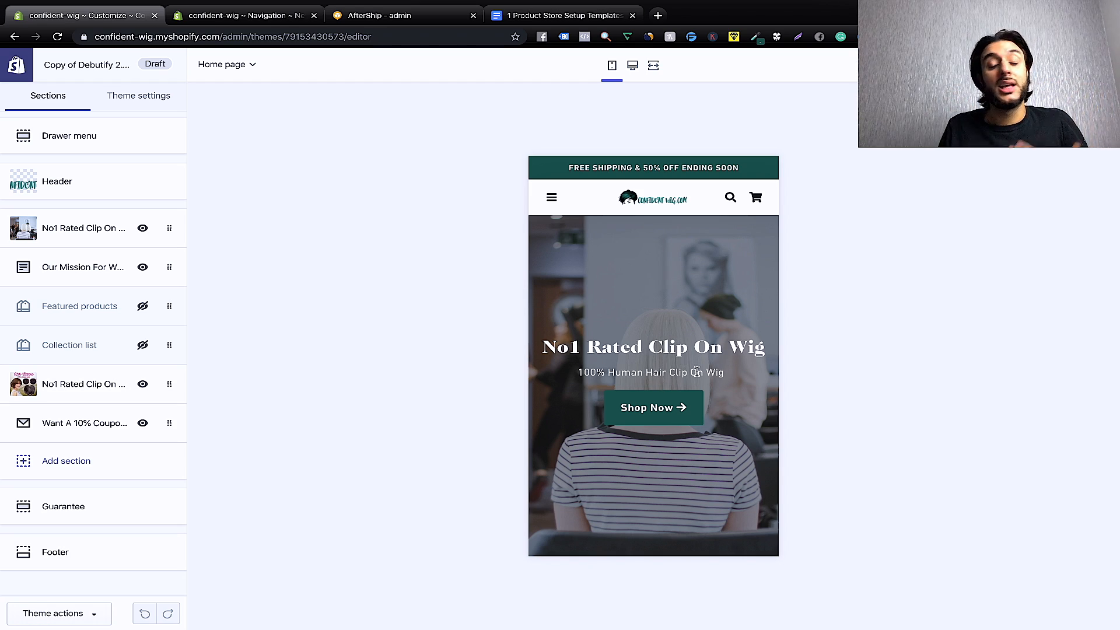
pyautogui.scroll(-20, 697, 371)
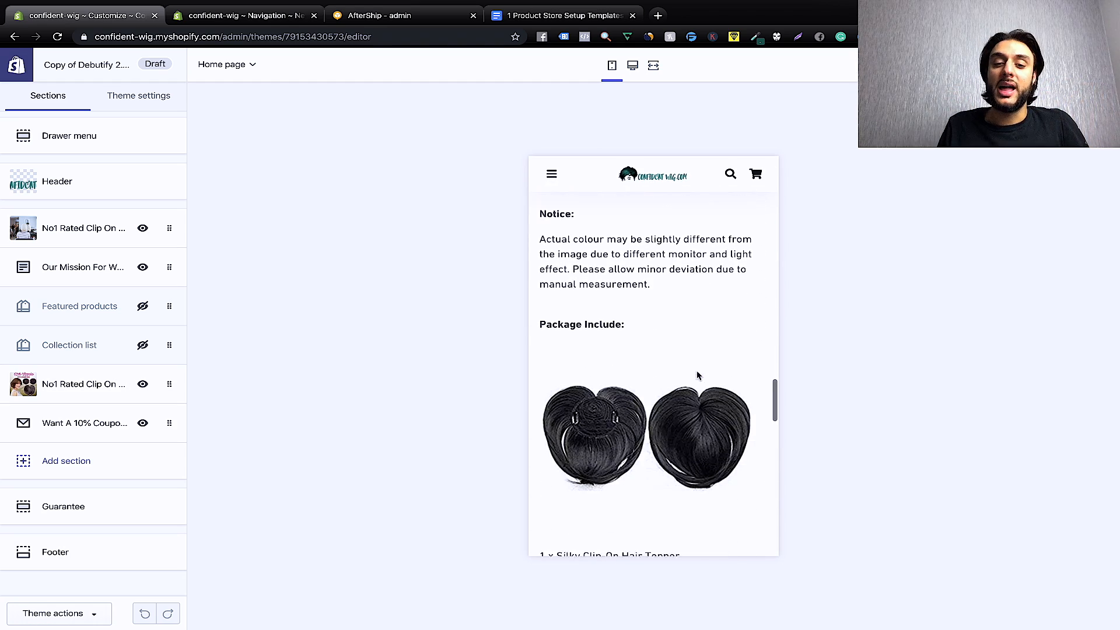
pyautogui.scroll(-15, 698, 375)
pyautogui.scroll(6, 697, 375)
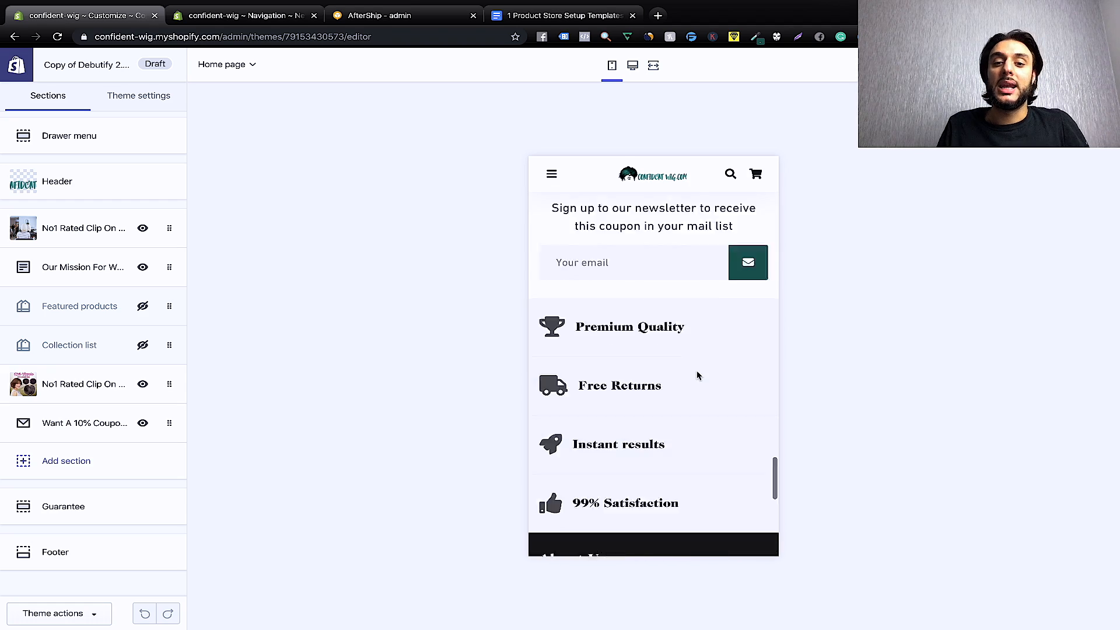
pyautogui.scroll(20, 697, 375)
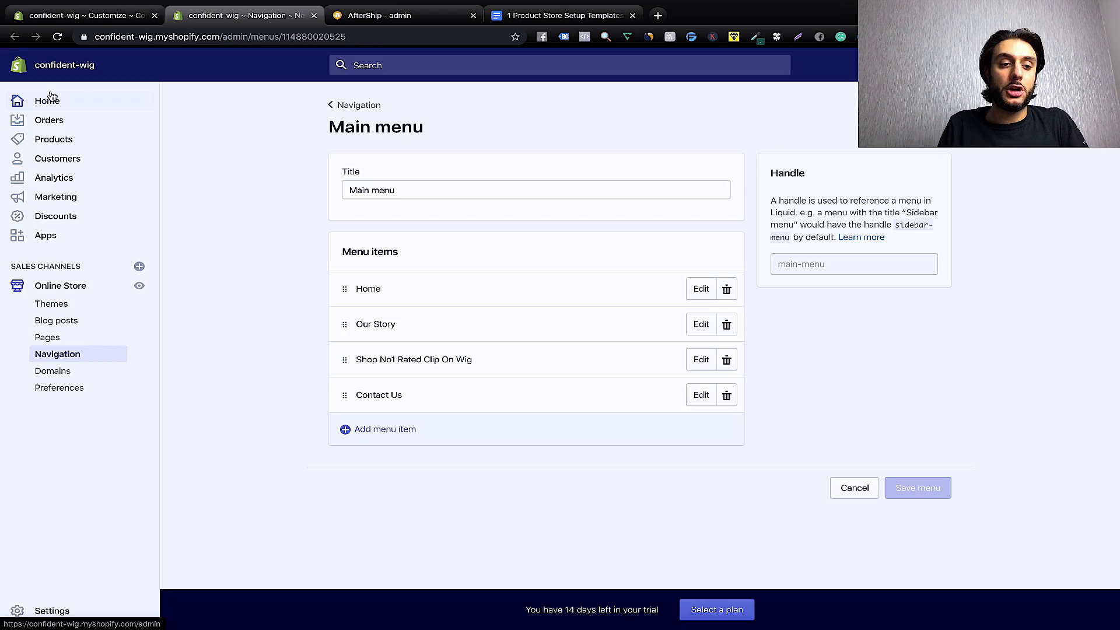
# Open the store's General settings and review the store details, store address, and standards and formats.
pyautogui.click(34, 620)
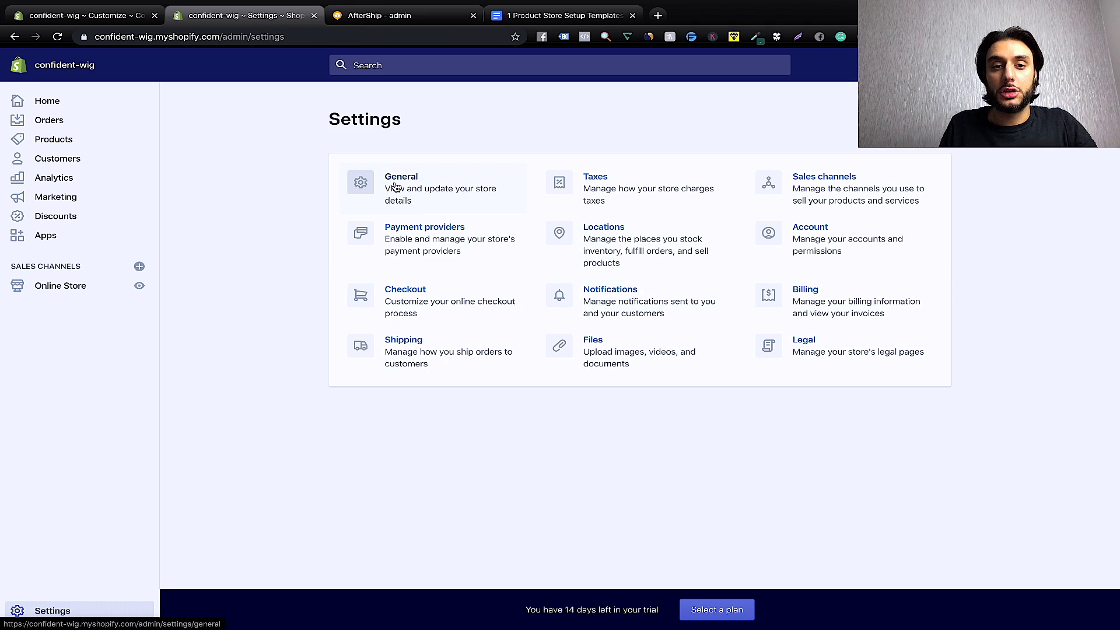
pyautogui.click(395, 184)
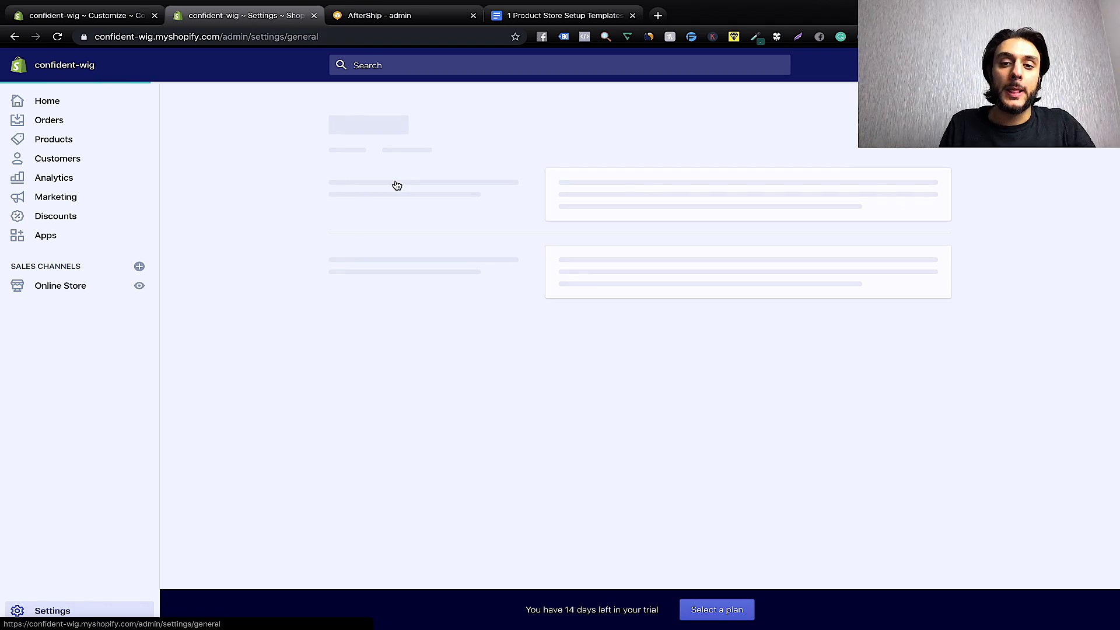
pyautogui.click(629, 349)
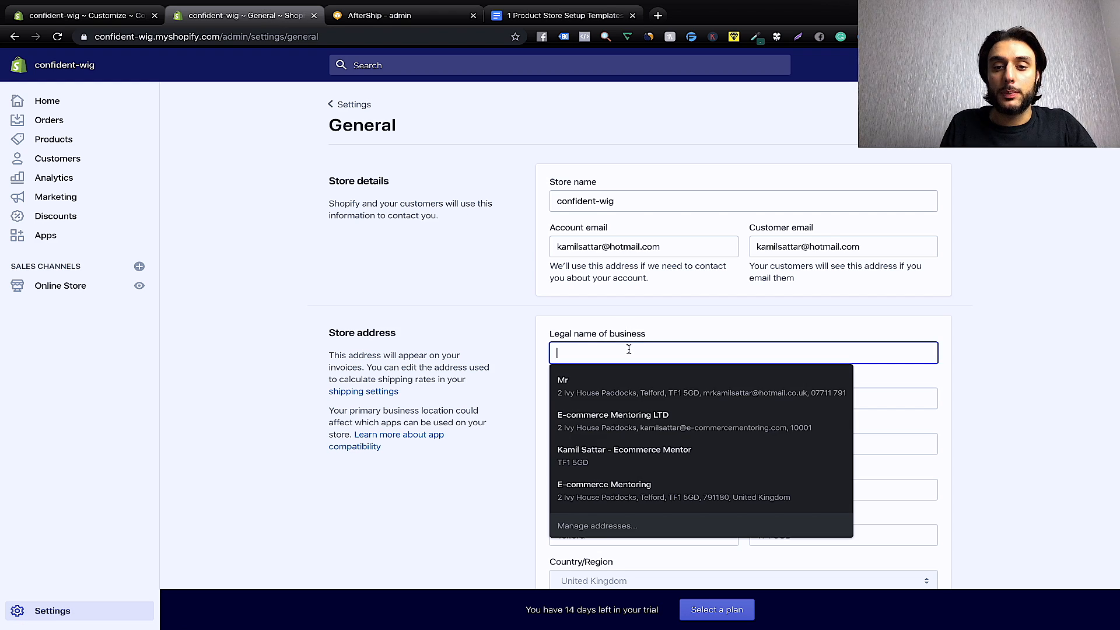
pyautogui.click(641, 202)
pyautogui.scroll(-7, 650, 314)
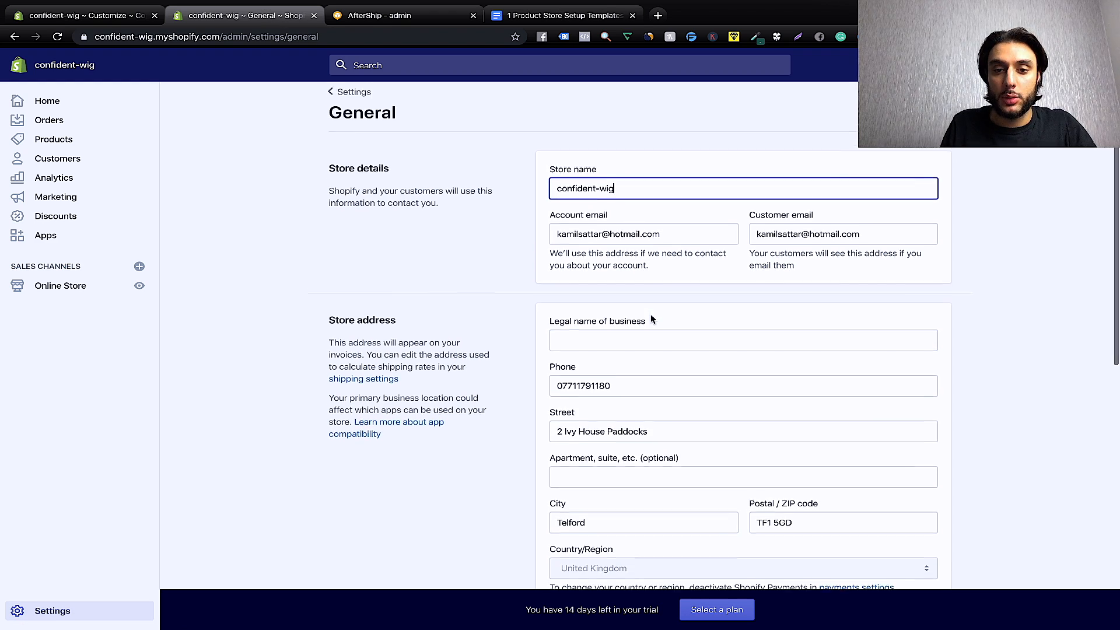
pyautogui.scroll(-2, 650, 316)
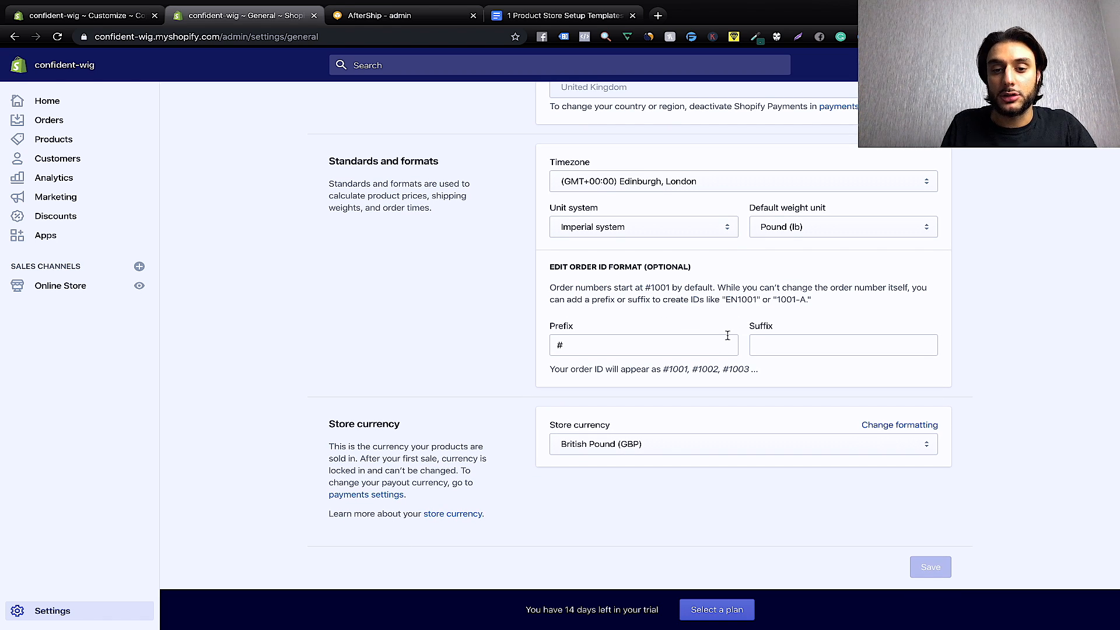
# Set the store currency to US Dollar (USD) and save the general settings.
pyautogui.scroll(-1, 727, 335)
pyautogui.click(710, 435)
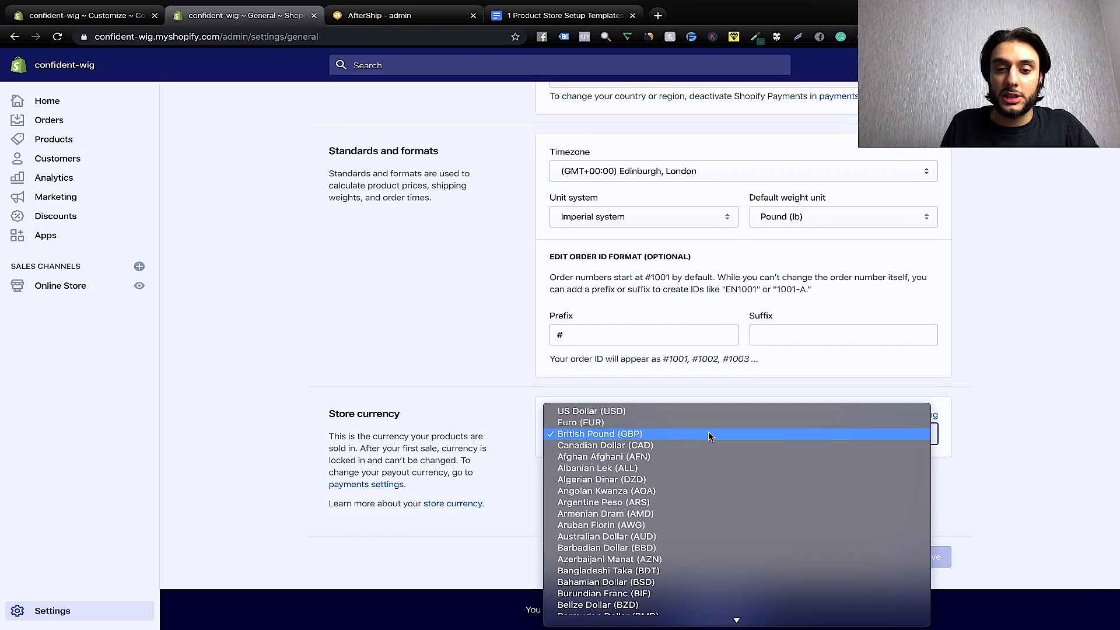
pyautogui.click(696, 404)
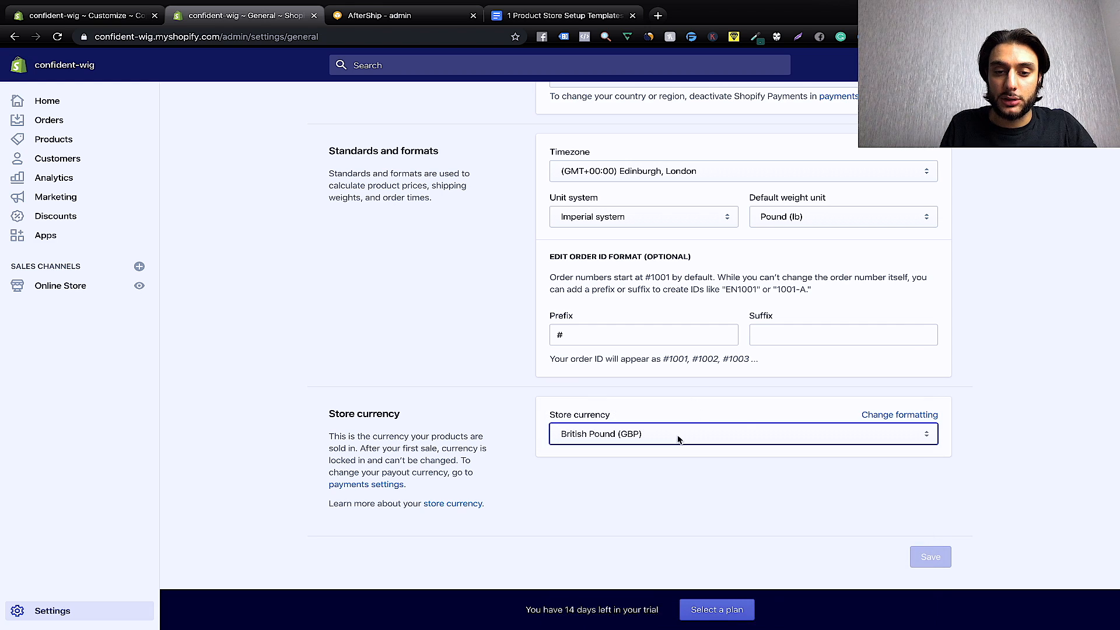
pyautogui.click(676, 436)
pyautogui.click(674, 412)
pyautogui.click(938, 562)
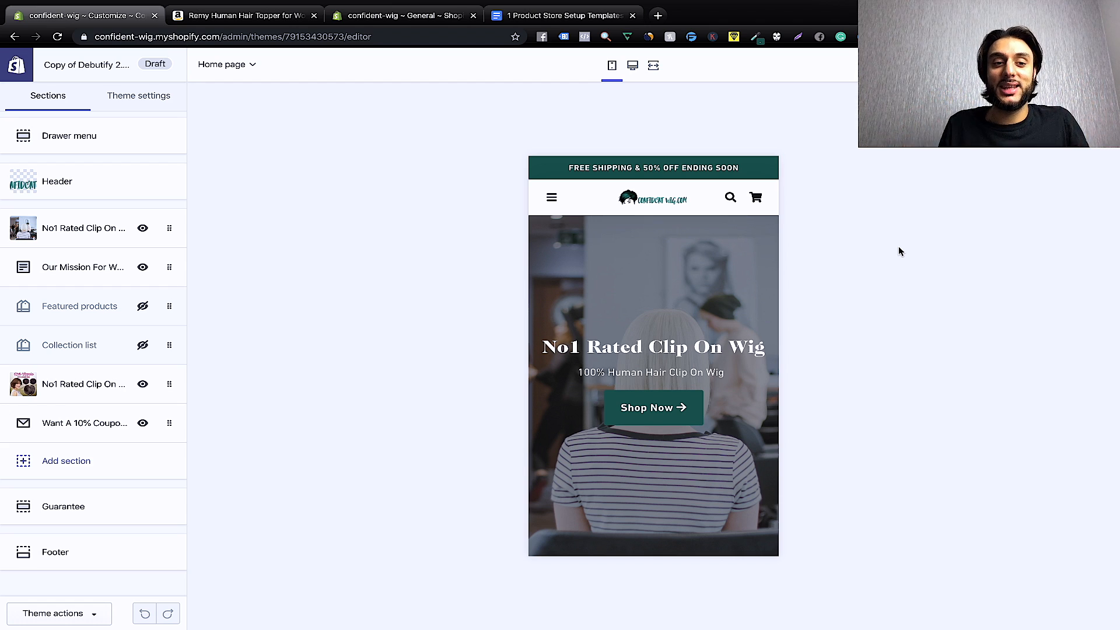
# Switch the theme editor to the product pages template, open its Testimonials section and expand the first testimonial block.
pyautogui.click(247, 74)
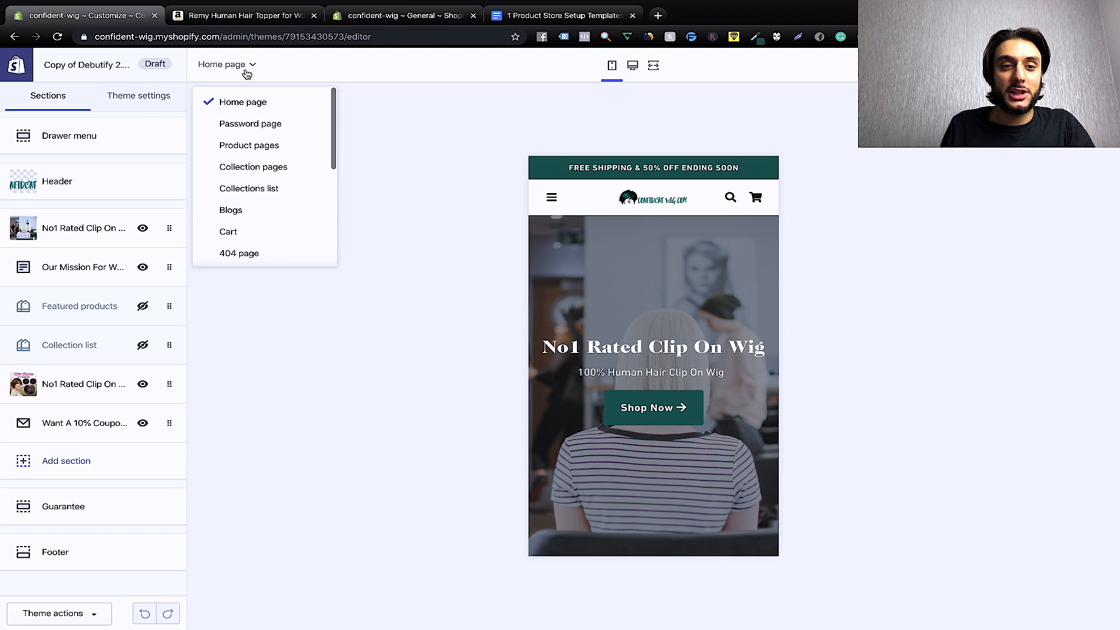
pyautogui.scroll(-1, 271, 193)
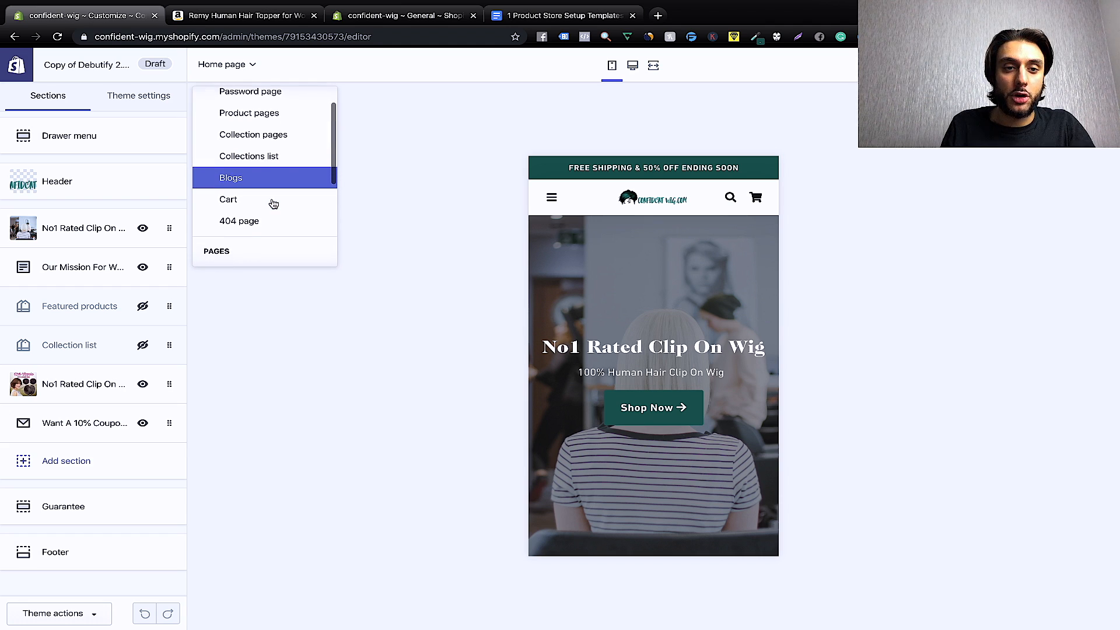
pyautogui.click(272, 113)
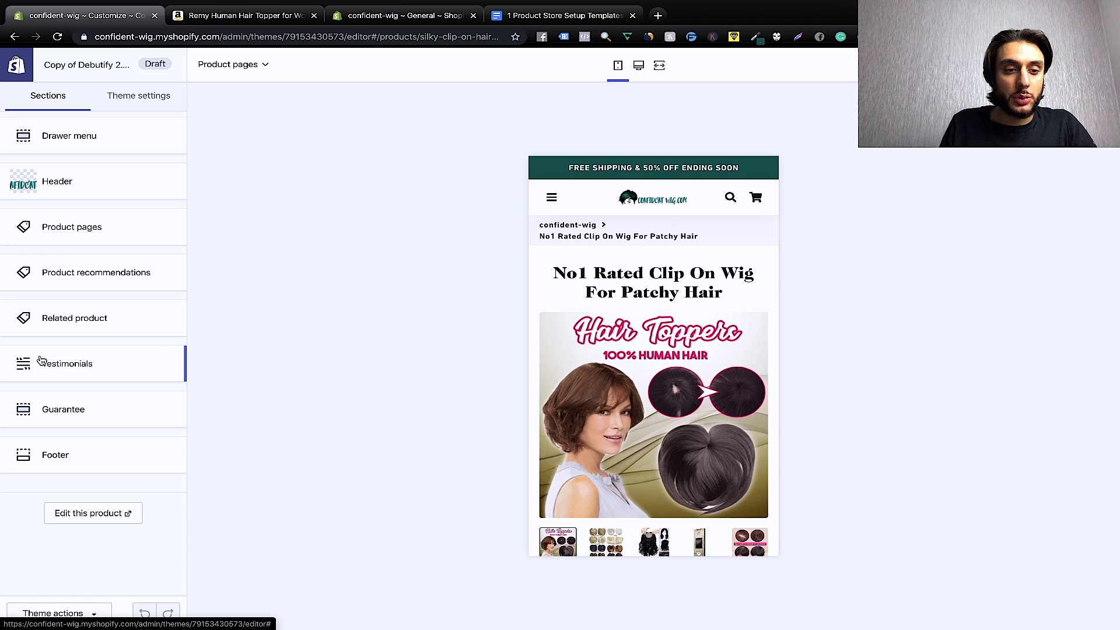
pyautogui.click(88, 365)
pyautogui.scroll(10, 633, 286)
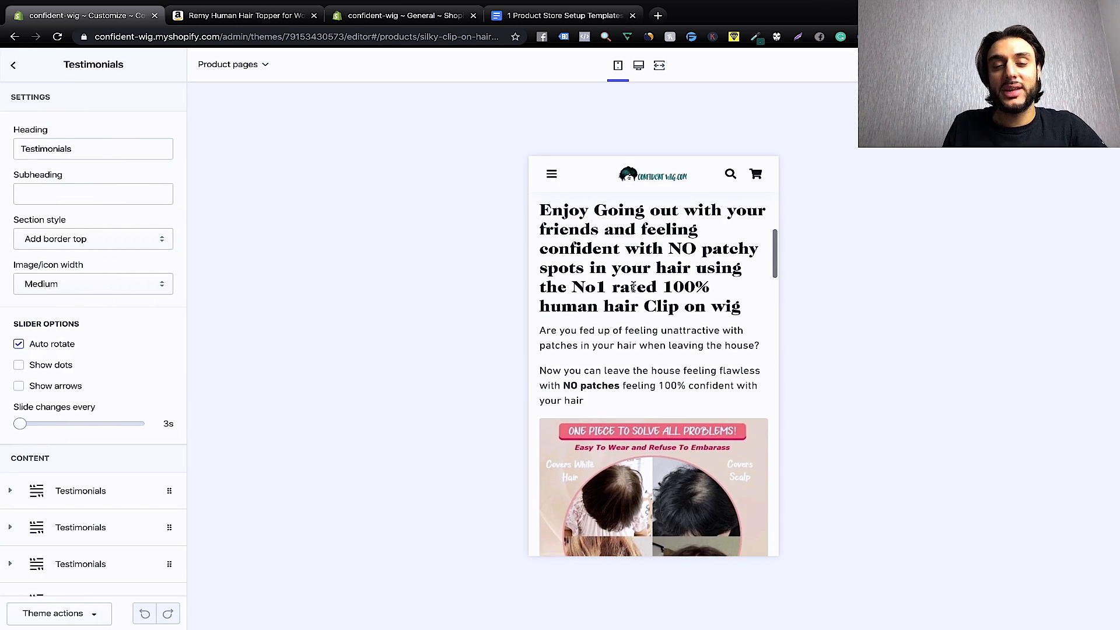
pyautogui.scroll(-15, 633, 286)
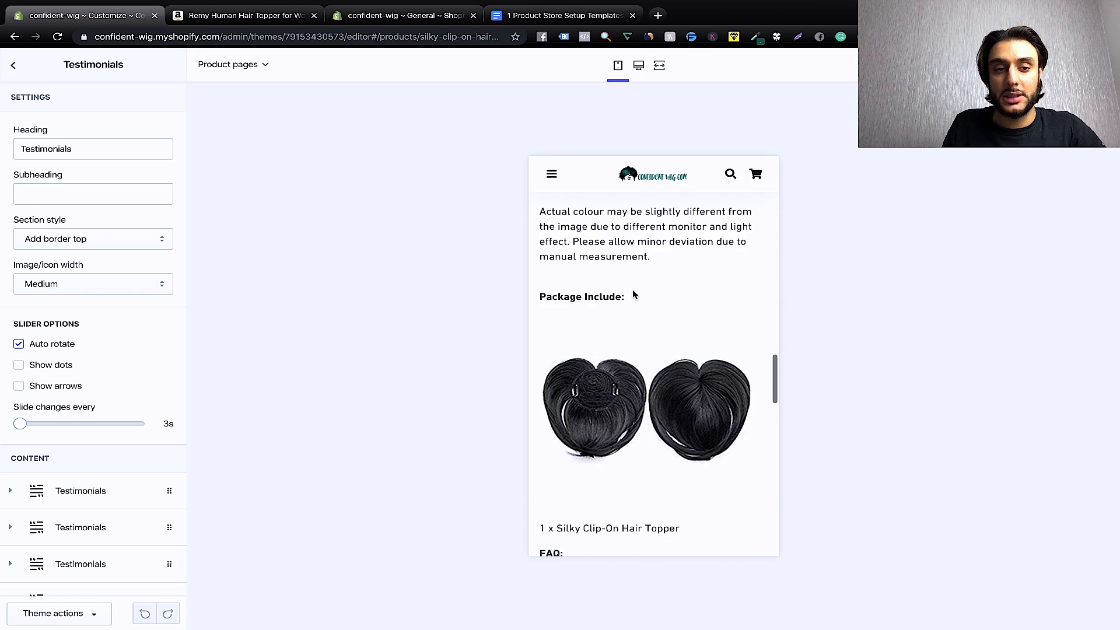
pyautogui.scroll(-6, 635, 295)
pyautogui.scroll(1, 630, 289)
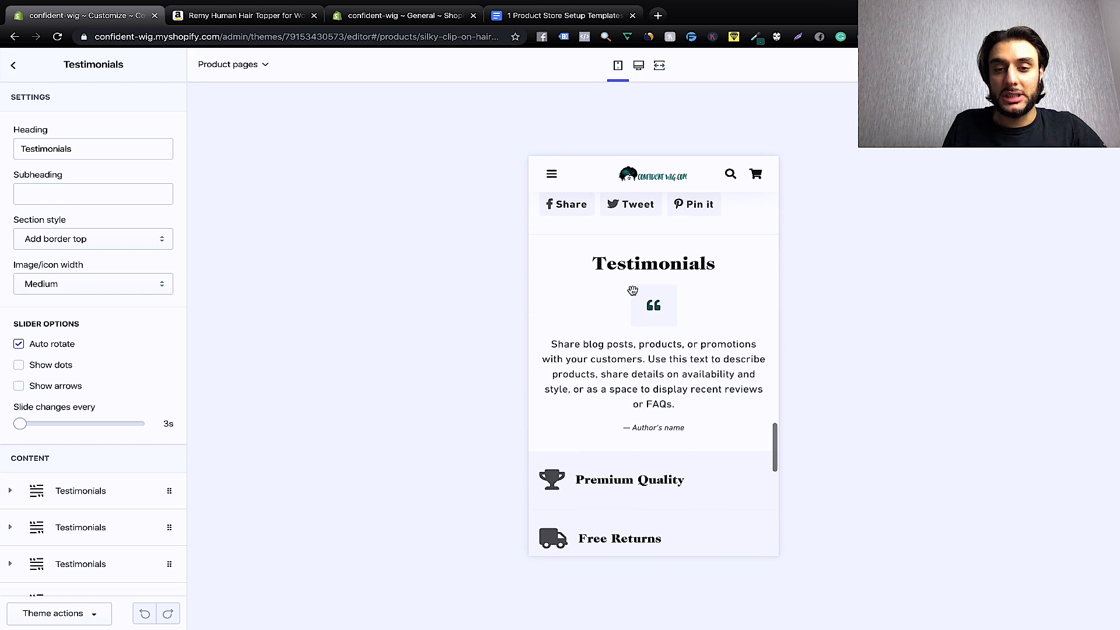
pyautogui.click(96, 491)
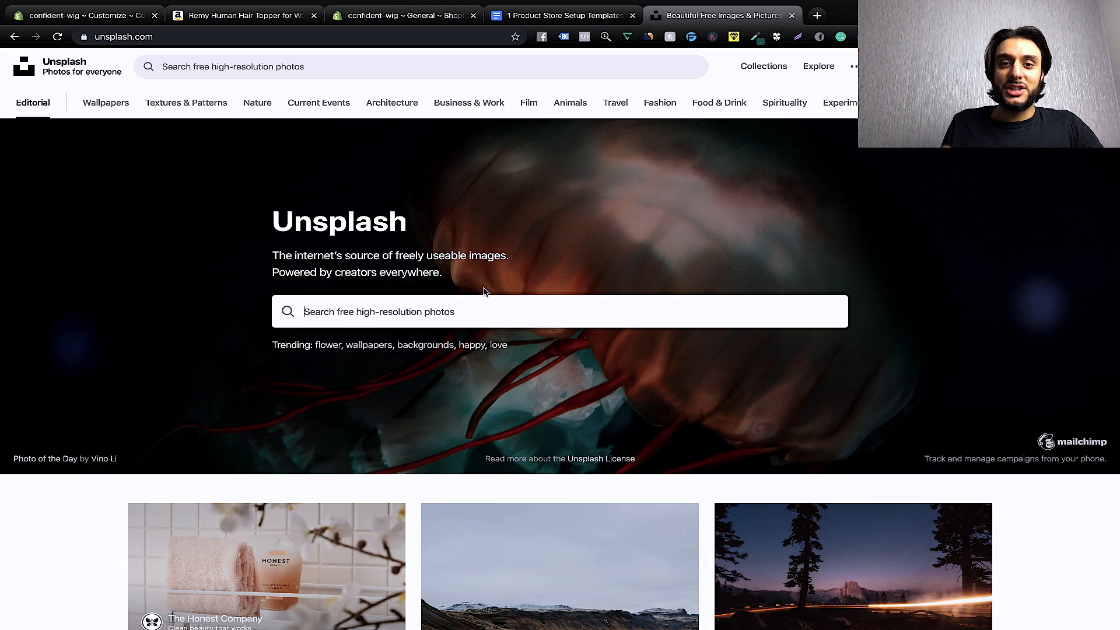
# Search Unsplash for "headshot" photos.
pyautogui.click(470, 310)
pyautogui.write('h')
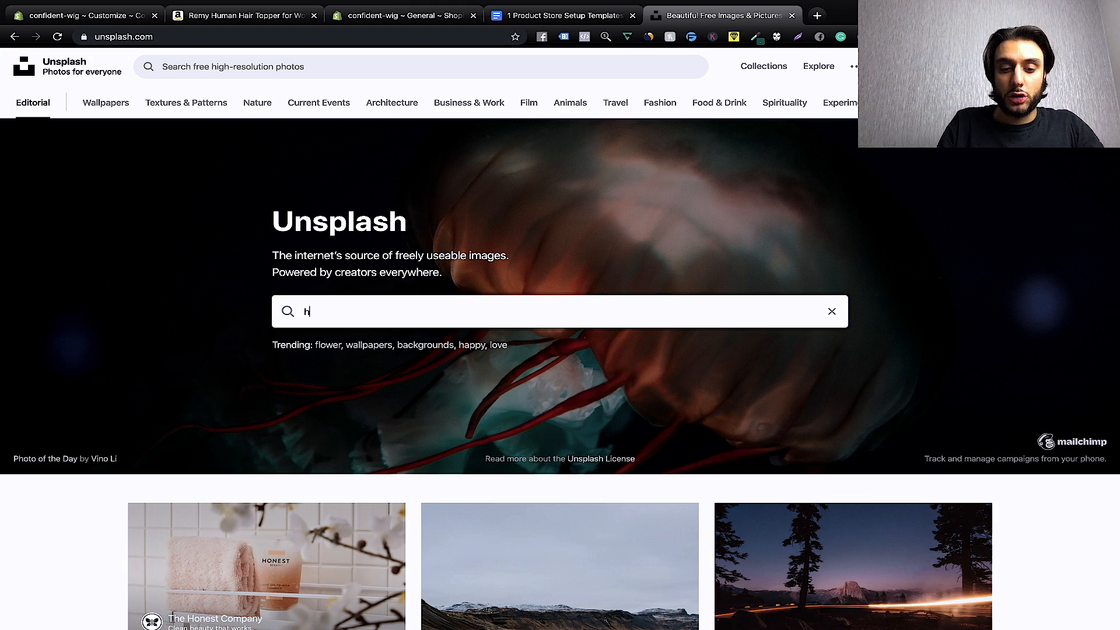
pyautogui.write('ead')
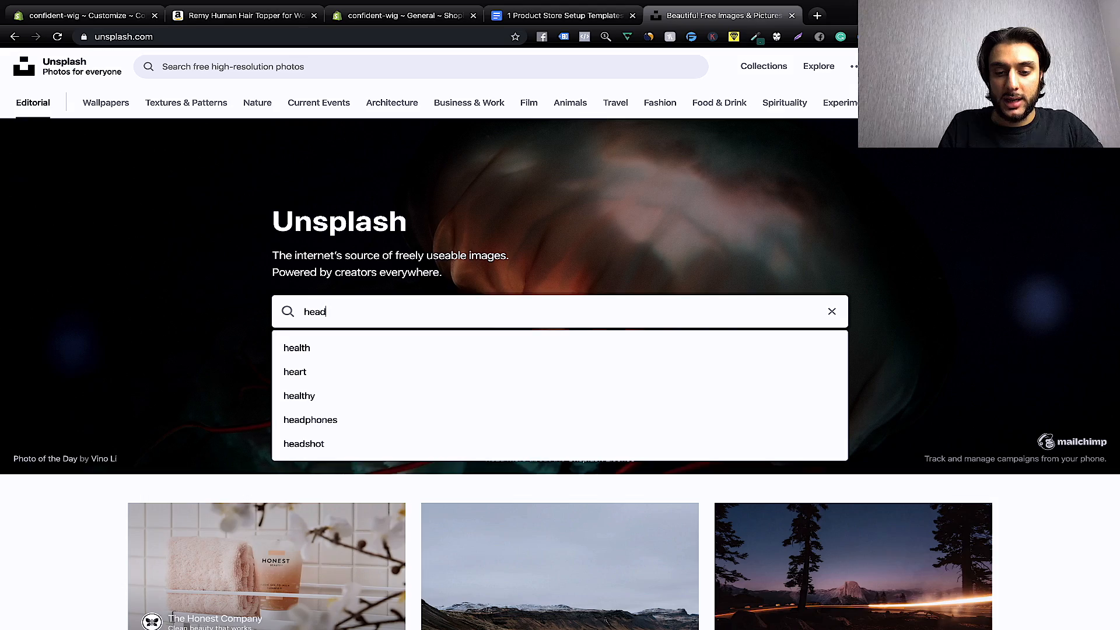
pyautogui.write('shot')
pyautogui.press('Return')
# Browse the headshot results for portraits suitable for testimonials, then close Unsplash and return to the theme editor.
pyautogui.scroll(-1, 565, 399)
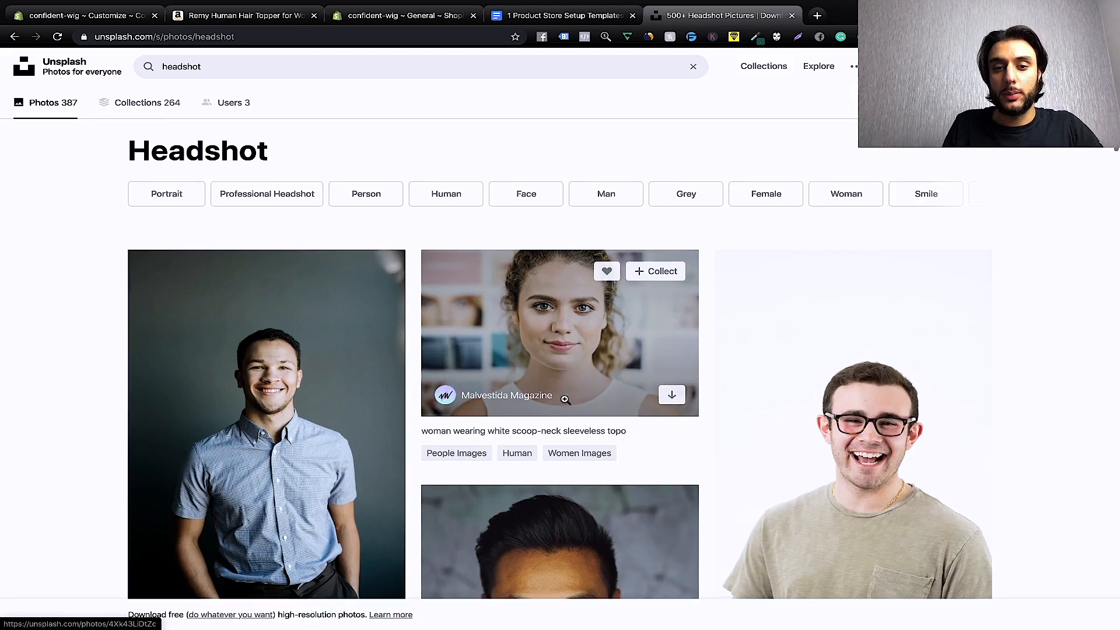
pyautogui.scroll(-15, 564, 399)
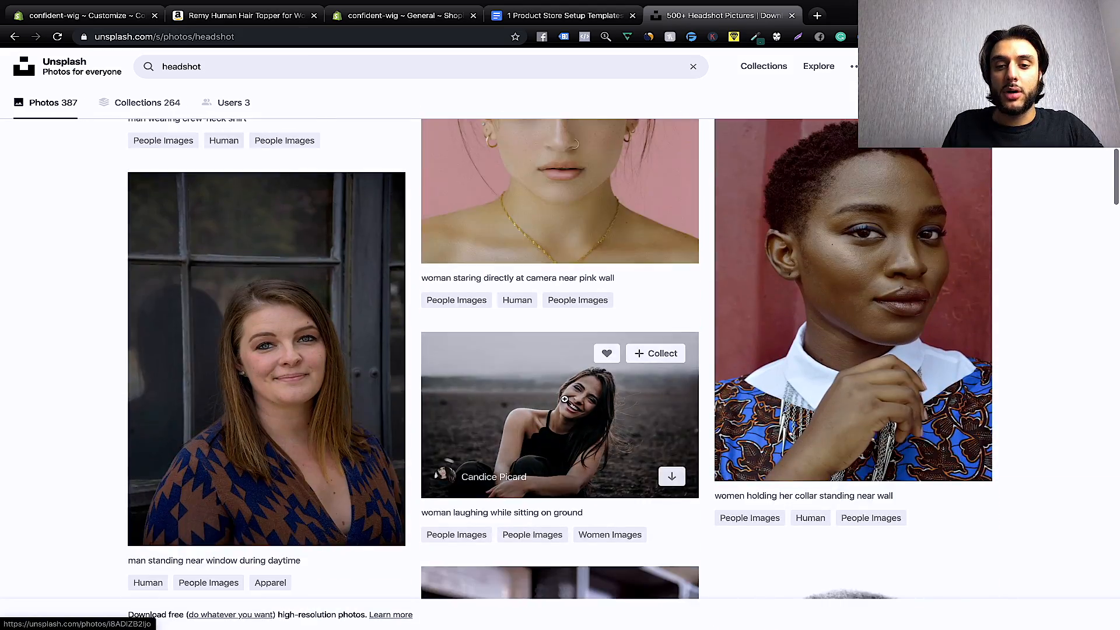
pyautogui.scroll(-15, 565, 399)
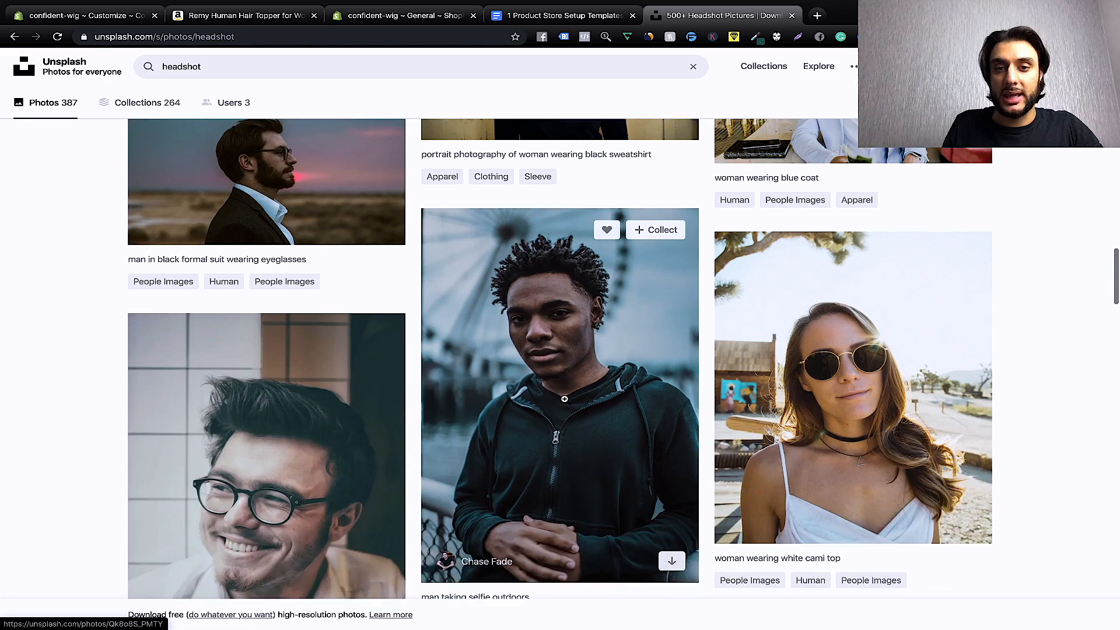
pyautogui.scroll(4, 565, 399)
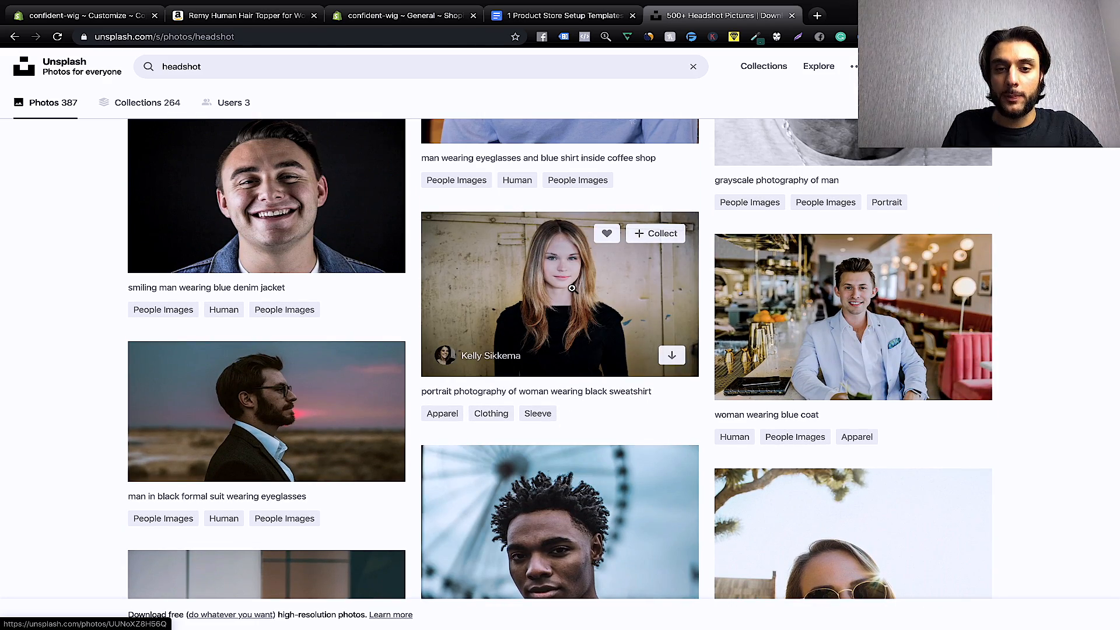
pyautogui.scroll(-5, 590, 345)
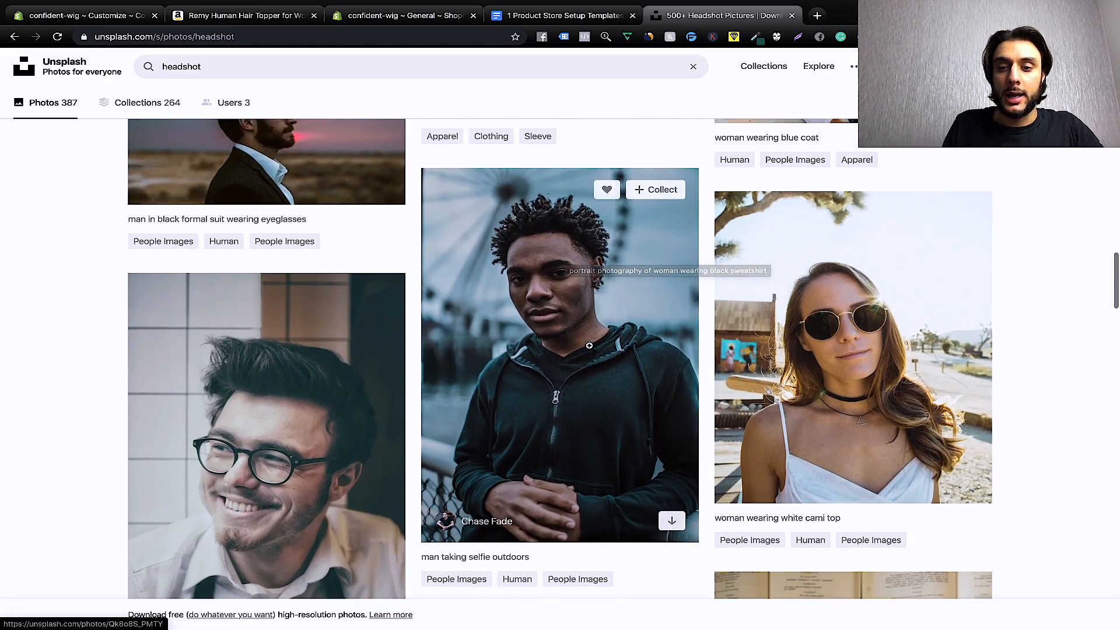
pyautogui.scroll(-3, 590, 345)
pyautogui.scroll(-6, 878, 282)
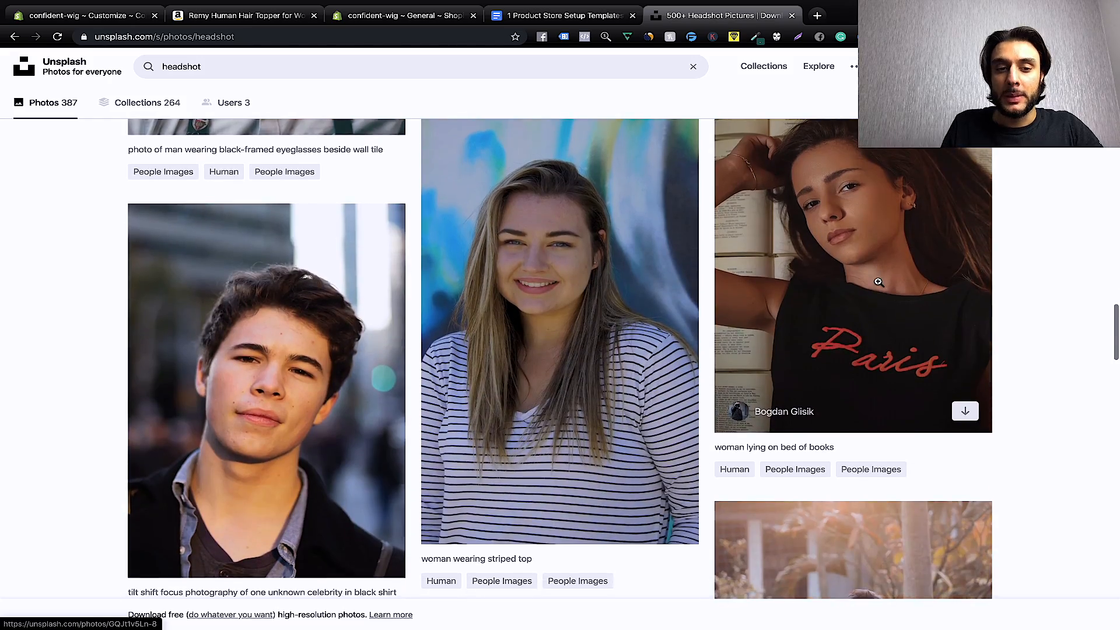
pyautogui.scroll(-10, 878, 282)
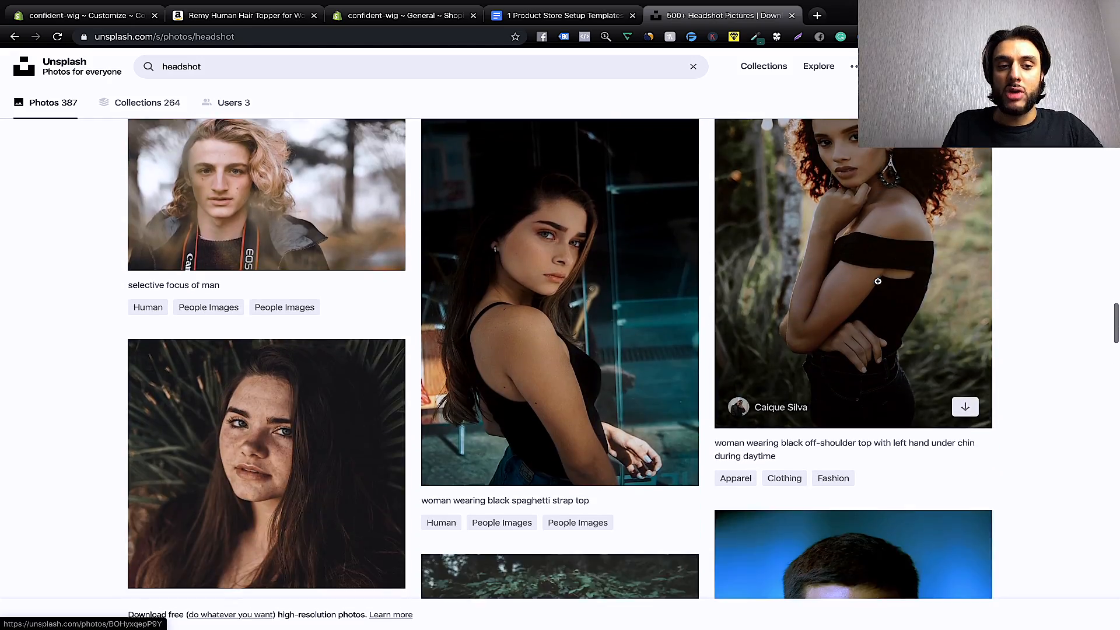
pyautogui.scroll(-10, 878, 281)
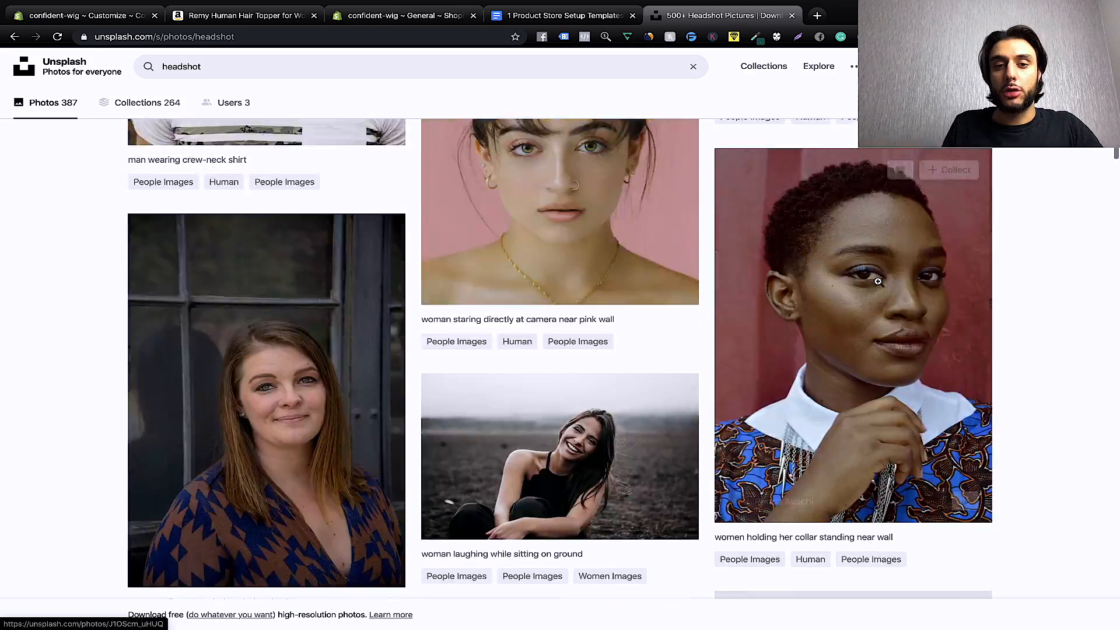
pyautogui.scroll(20, 878, 282)
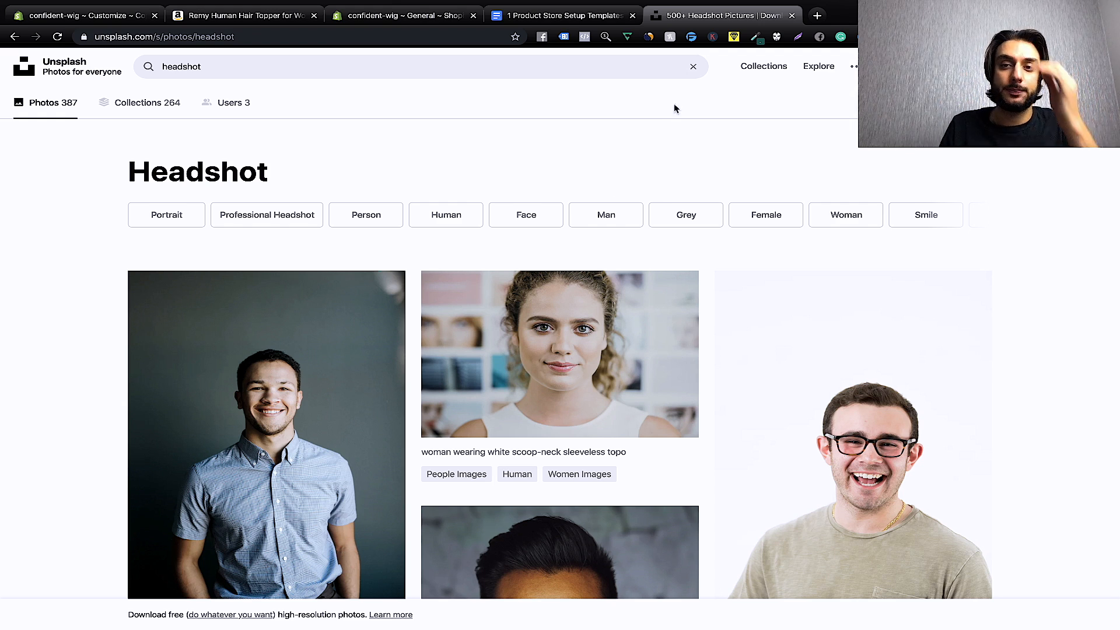
pyautogui.hotkey('ctrl', 'w')
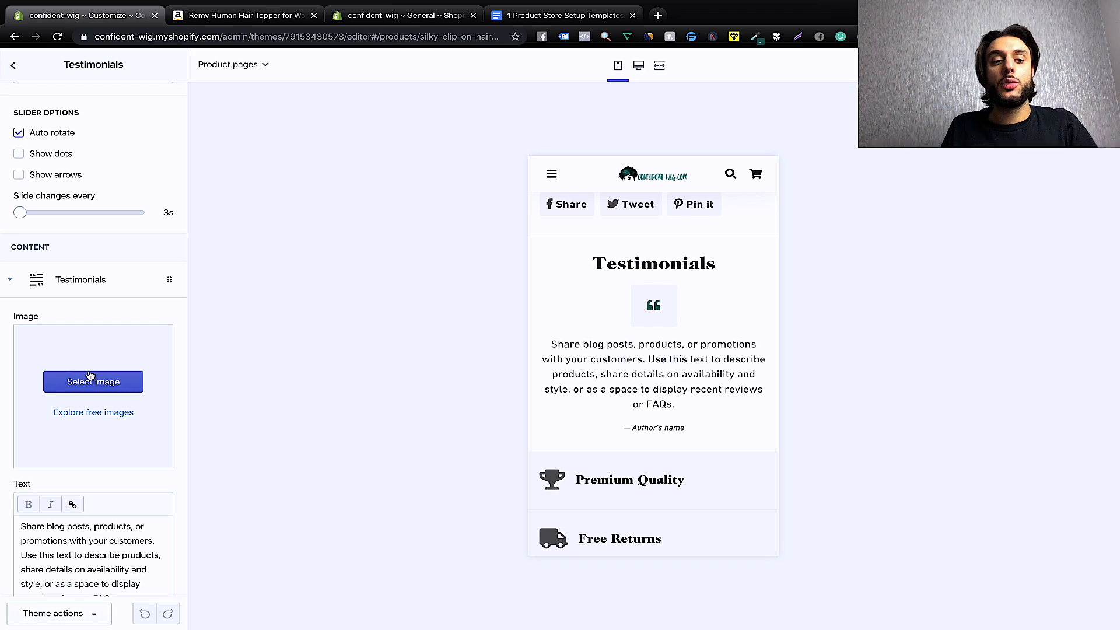
# Set the first testimonial's image to the blonde woman's portrait from the image library.
pyautogui.click(86, 380)
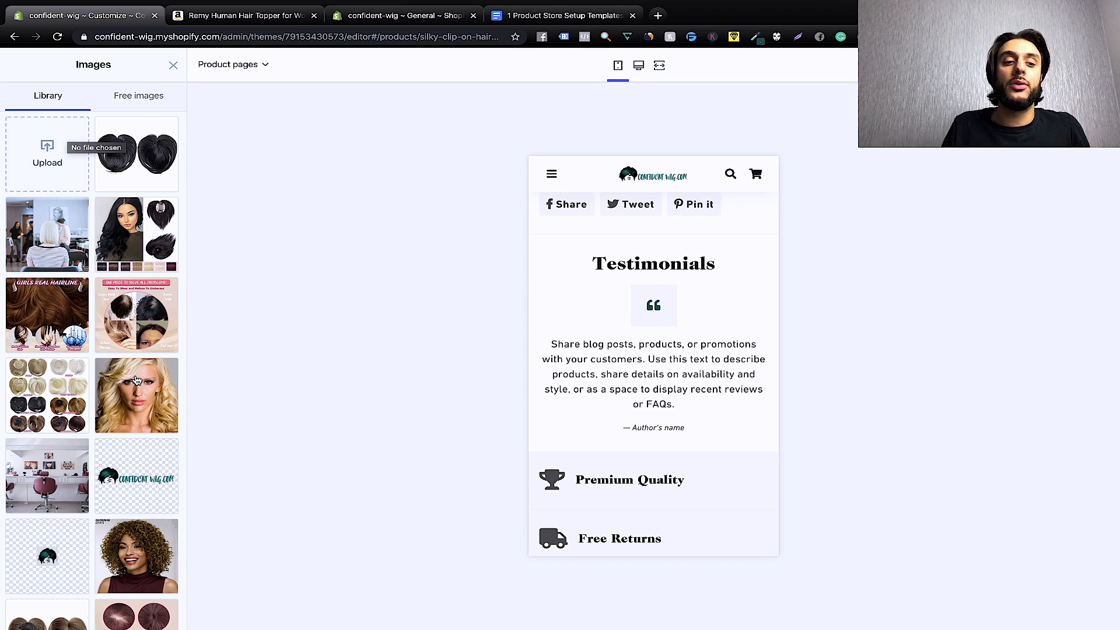
pyautogui.click(136, 386)
pyautogui.click(157, 612)
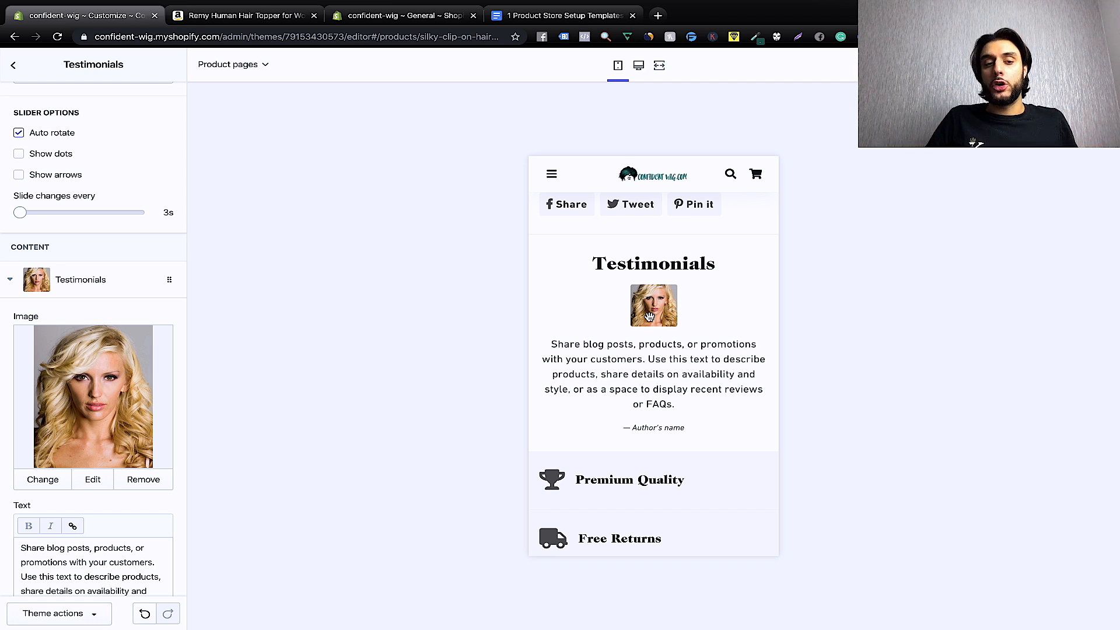
# Replace the first testimonial's placeholder text with the body of the "Happy Customer" review copied from the Amazon hair topper page.
pyautogui.scroll(-2, 144, 459)
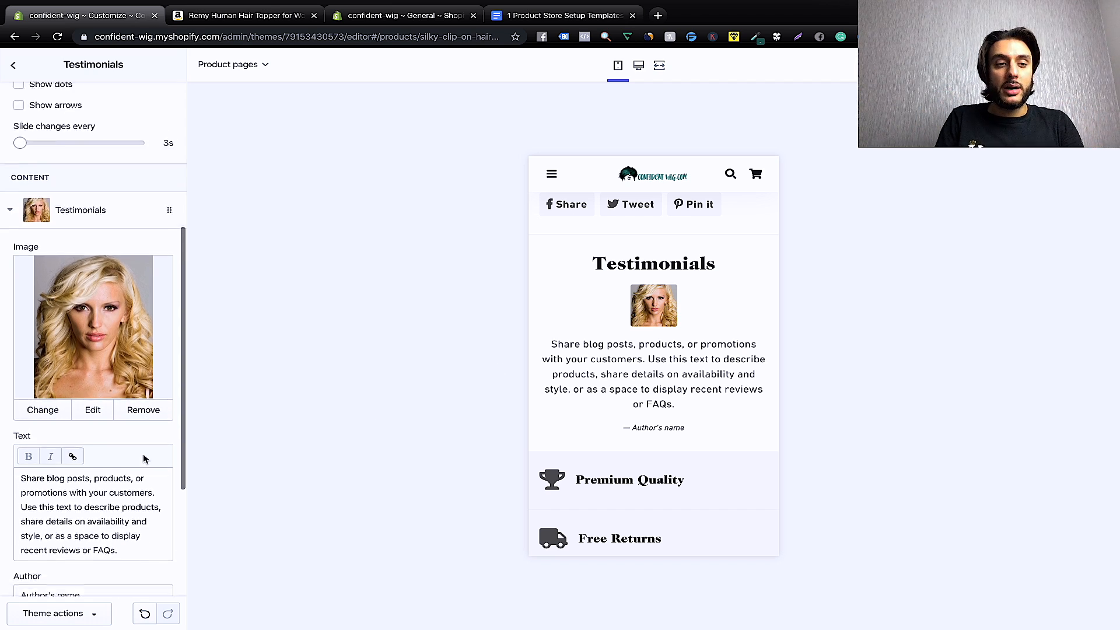
pyautogui.scroll(-2, 145, 460)
pyautogui.click(132, 473)
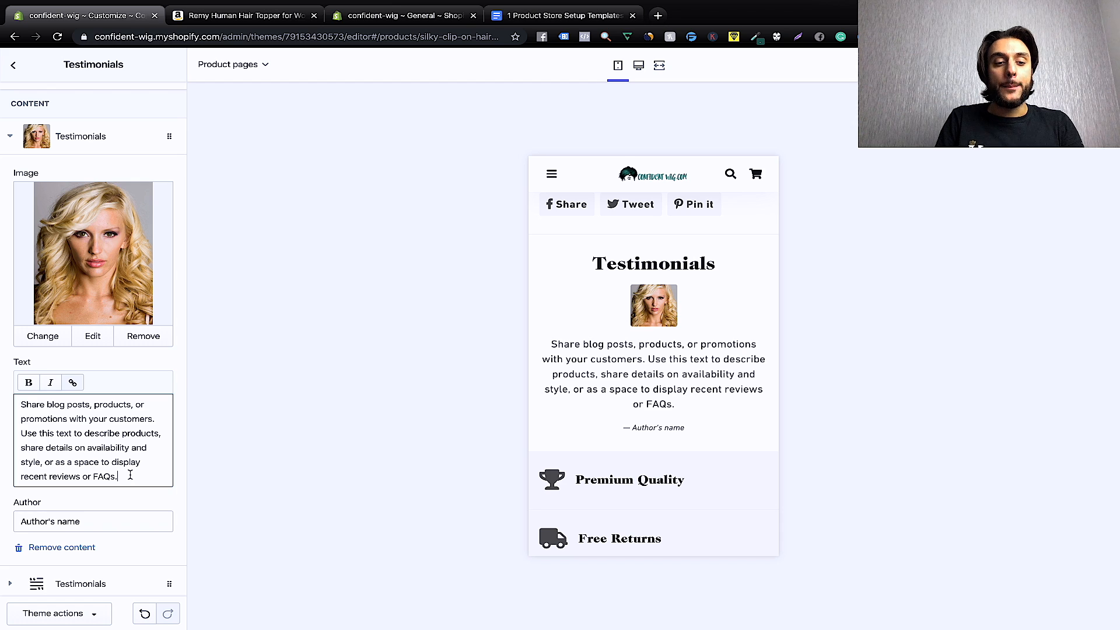
pyautogui.moveTo(130, 475); pyautogui.dragTo(10, 408)
pyautogui.press('BackSpace')
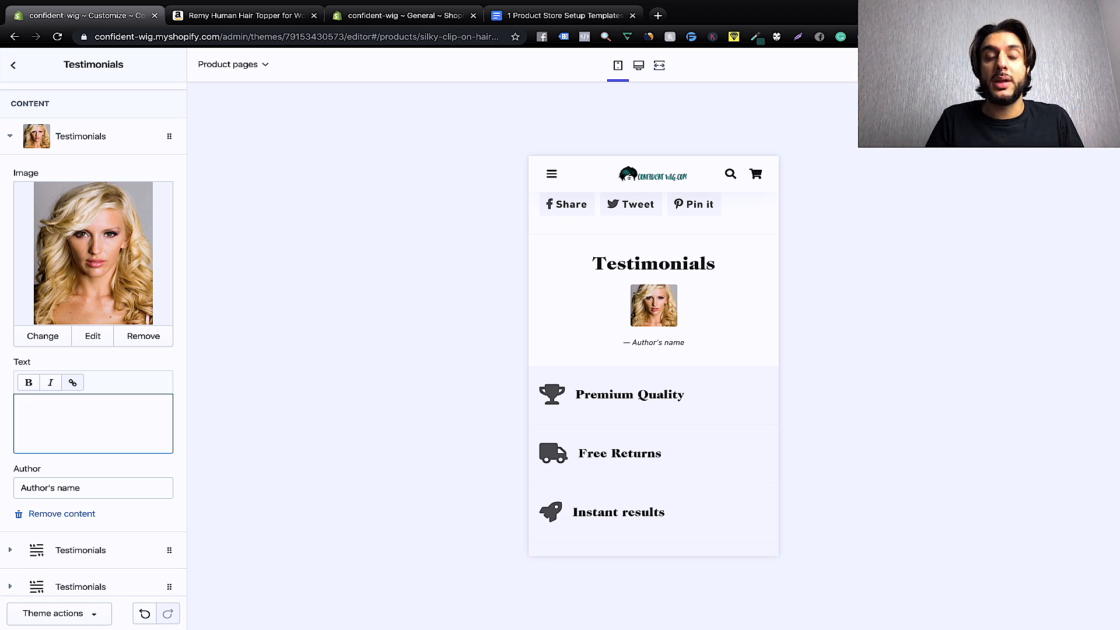
pyautogui.hotkey('ctrl', 'Tab')
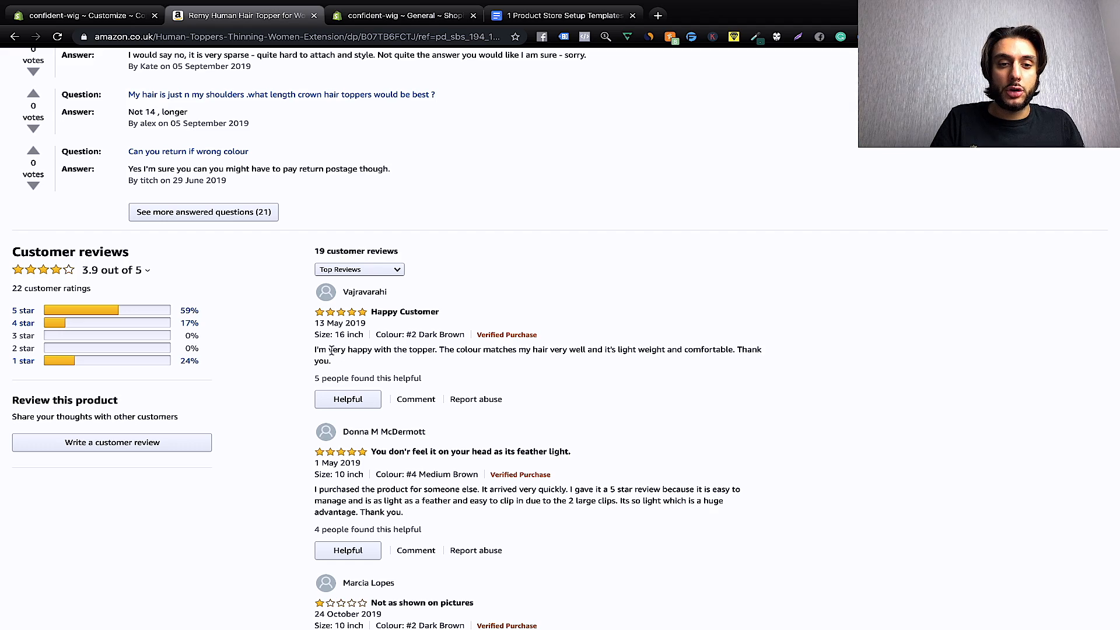
pyautogui.moveTo(317, 349); pyautogui.dragTo(391, 366)
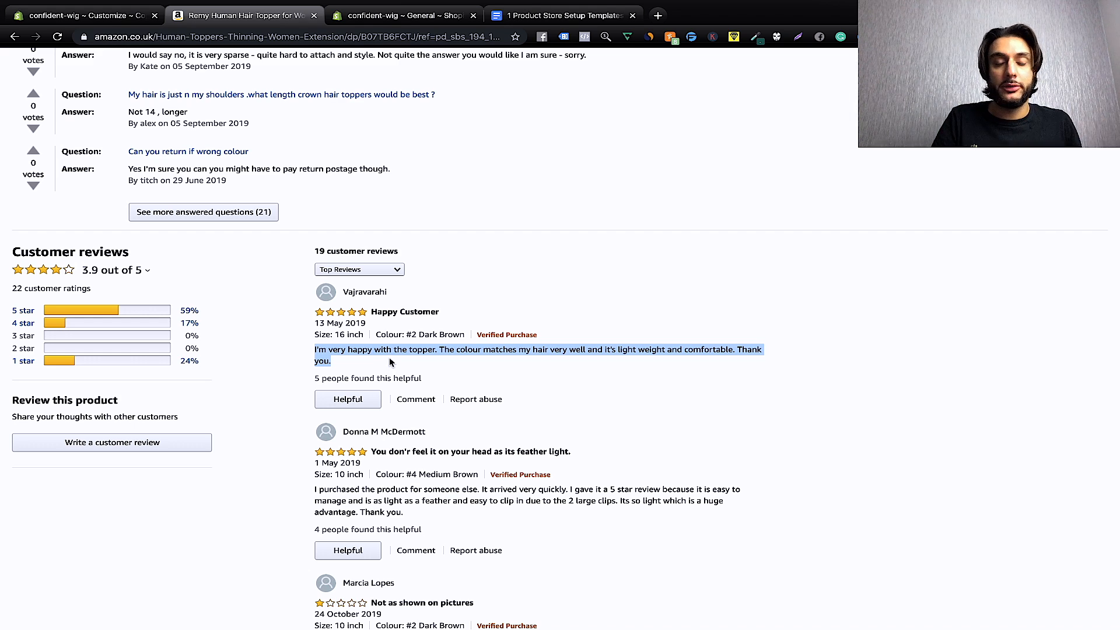
pyautogui.hotkey('ctrl', 'c')
pyautogui.hotkey('ctrl', 'shift', 'Tab')
pyautogui.hotkey('ctrl', 'v')
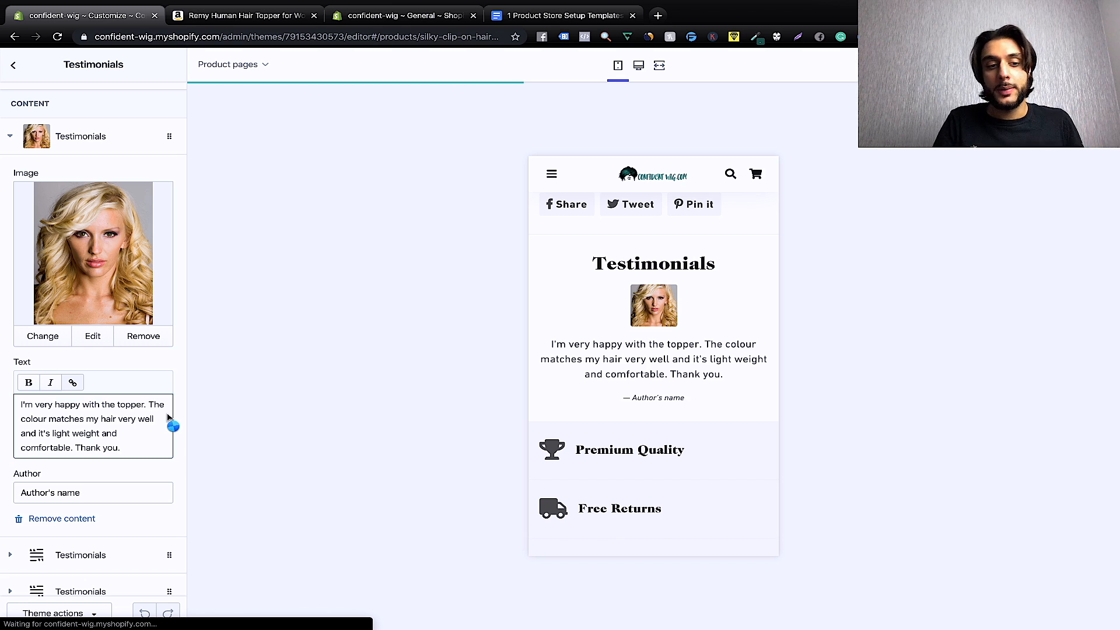
# Replace the first testimonial's placeholder author with the reviewer's first name and surname initial.
pyautogui.click(124, 488)
pyautogui.press('BackSpace')
pyautogui.press('BackSpace')
pyautogui.press('BackSpace')
pyautogui.press('BackSpace')
pyautogui.press('BackSpace')
pyautogui.press('BackSpace')
pyautogui.press('BackSpace')
pyautogui.press('BackSpace')
pyautogui.press('BackSpace')
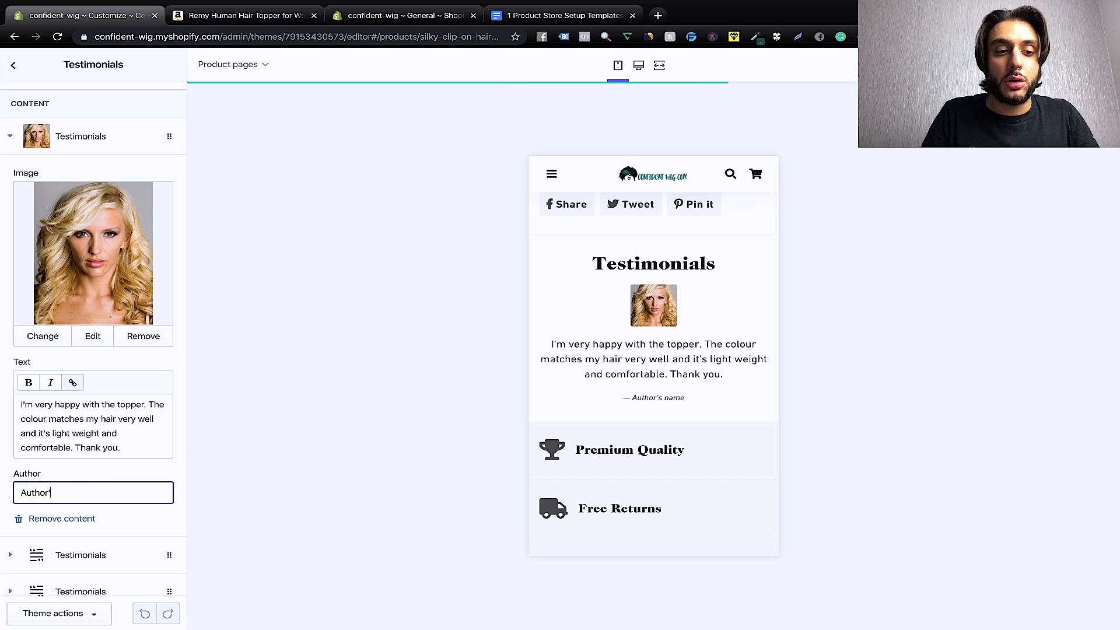
pyautogui.press('BackSpace')
pyautogui.press('BackSpace')
pyautogui.press('BackSpace')
pyautogui.press('BackSpace')
pyautogui.write('La')
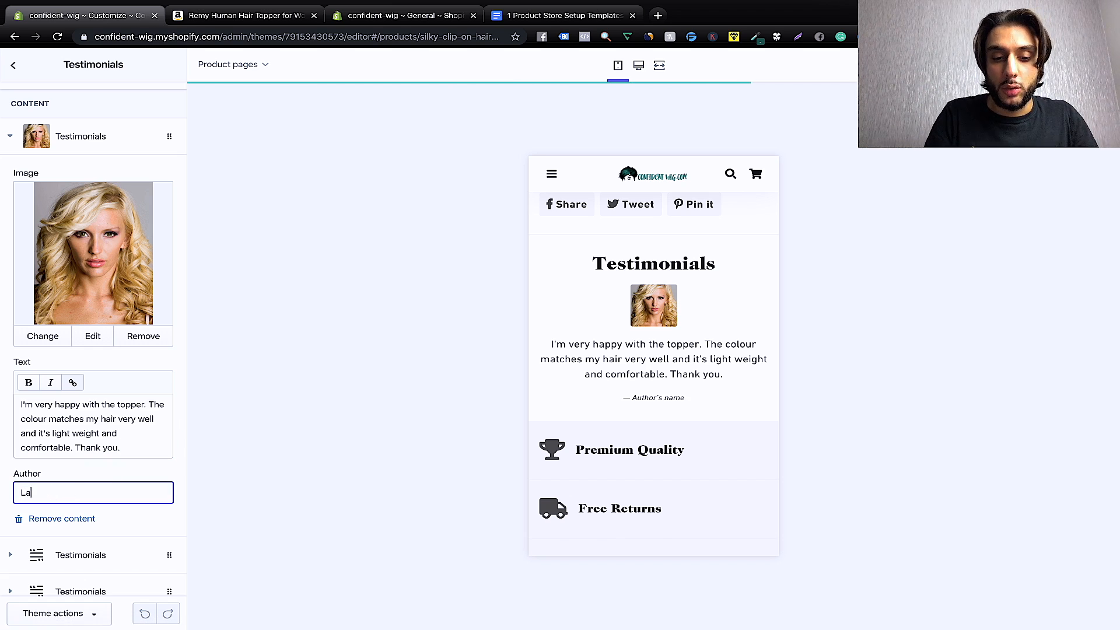
pyautogui.write('ura ')
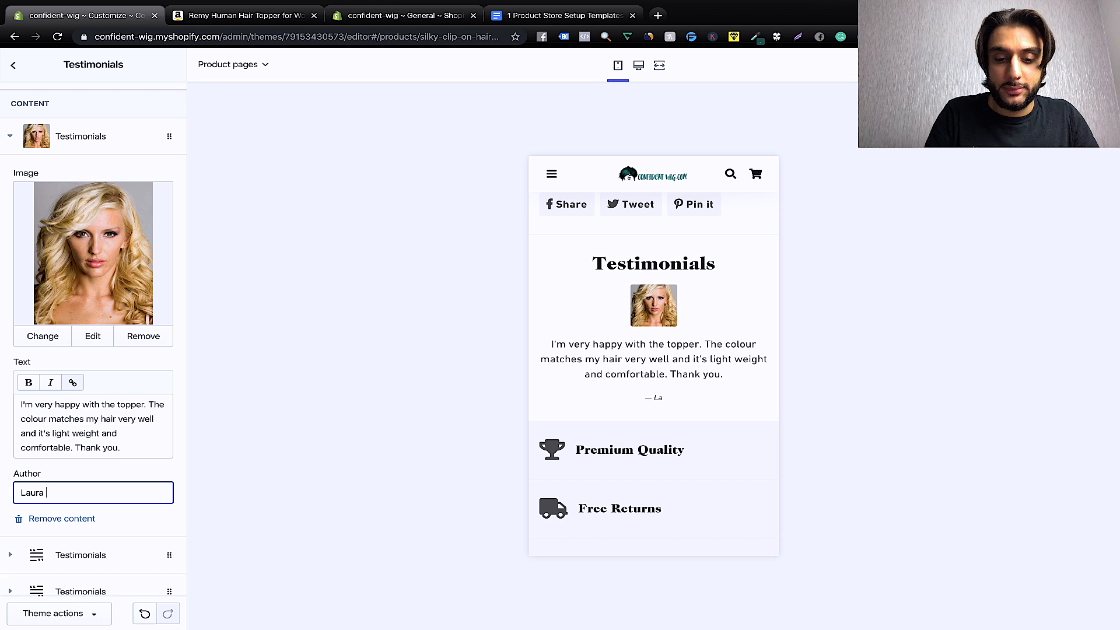
pyautogui.write('F.')
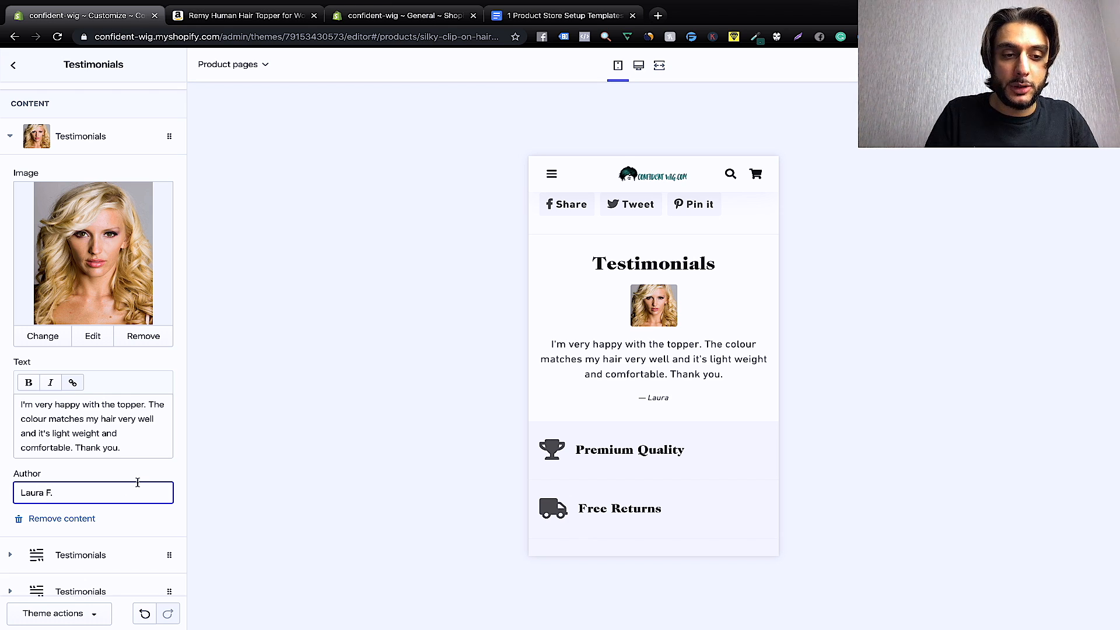
pyautogui.click(147, 469)
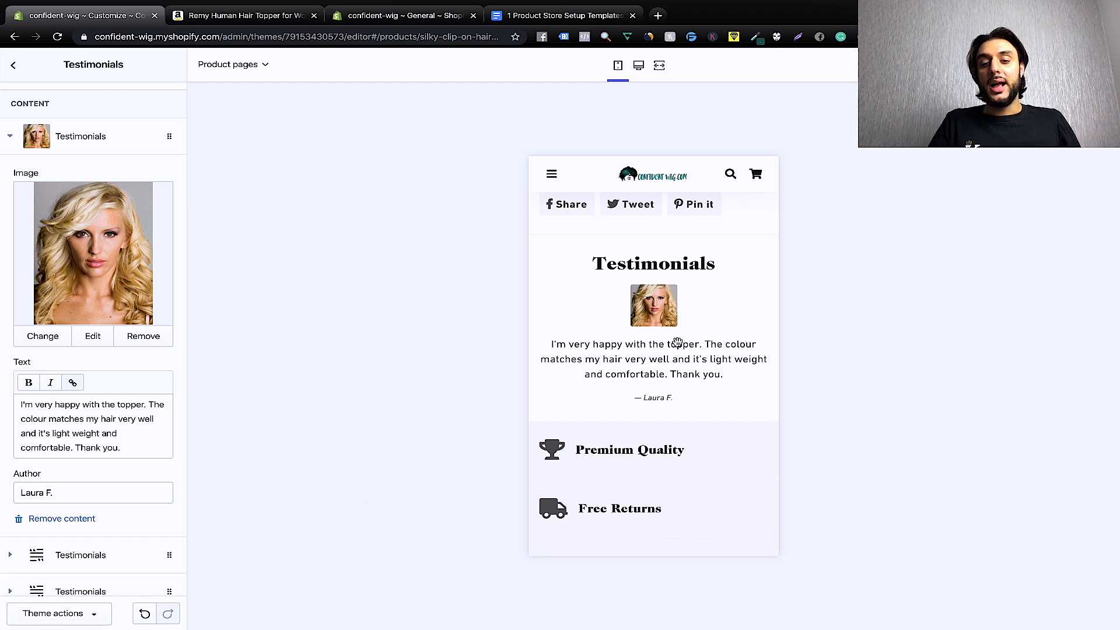
# Review the mobile product page preview, from the product images and description to the testimonial, feature badges and footer.
pyautogui.scroll(10, 753, 333)
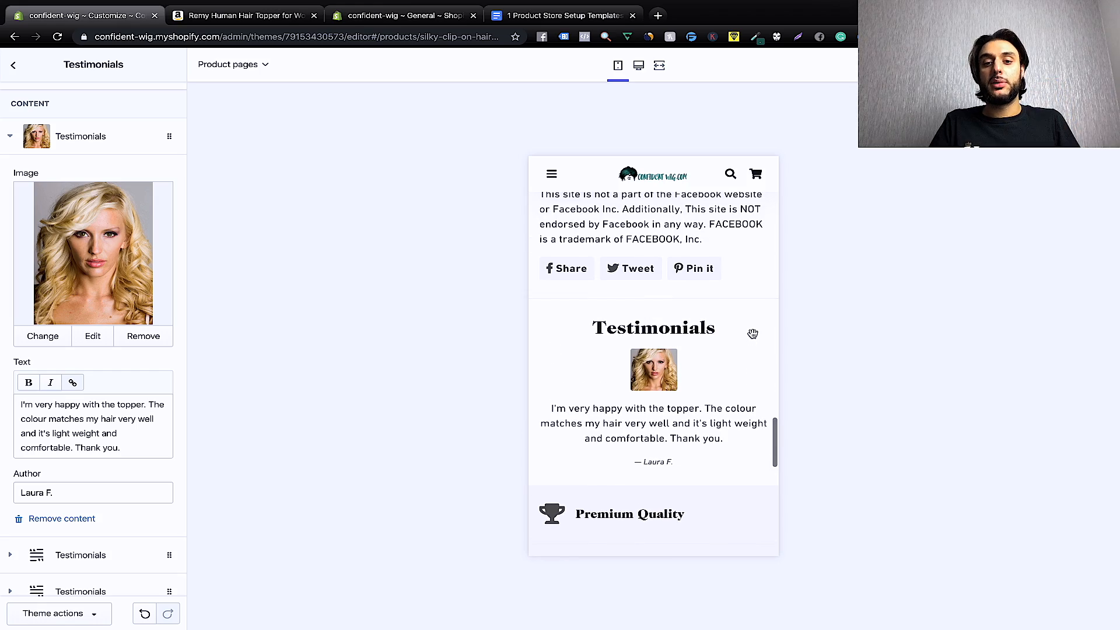
pyautogui.scroll(8, 753, 336)
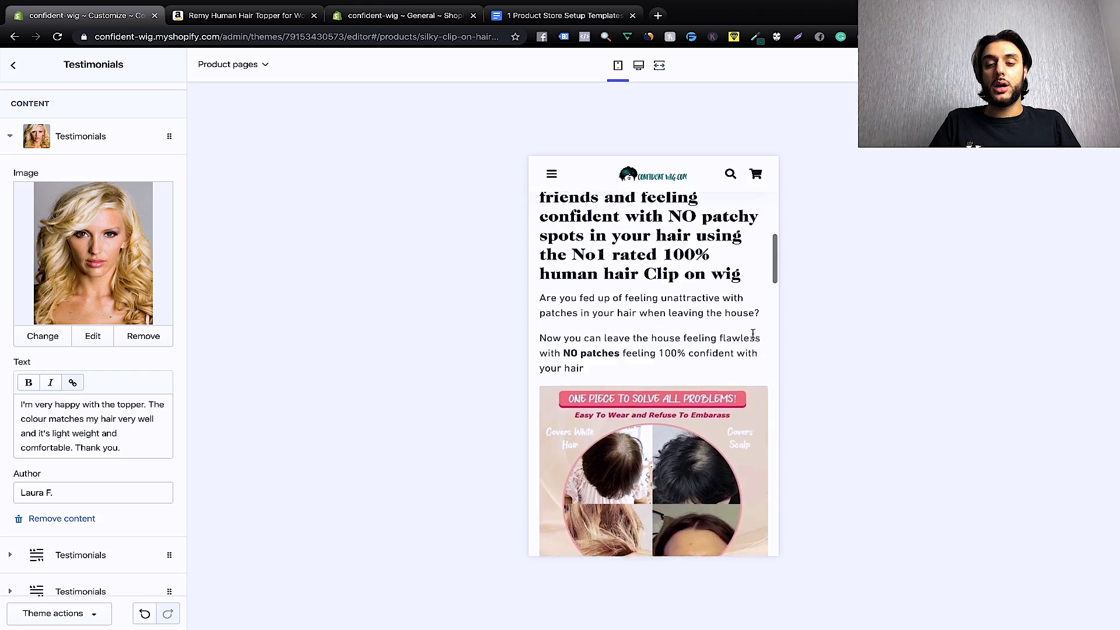
pyautogui.scroll(-6, 753, 334)
pyautogui.scroll(-12, 753, 333)
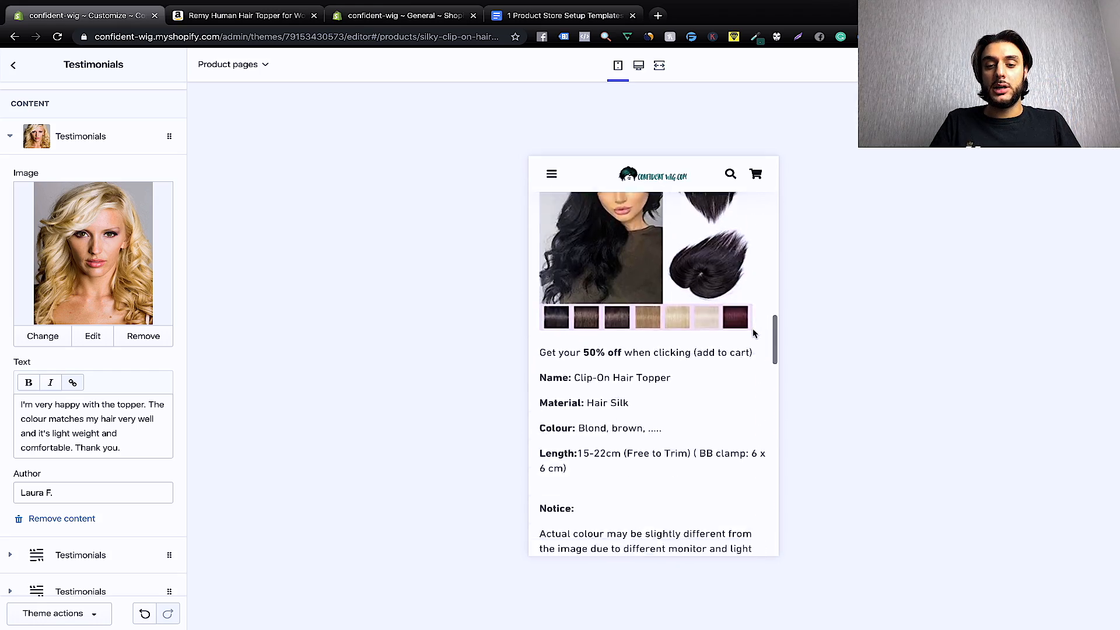
pyautogui.scroll(-3, 753, 334)
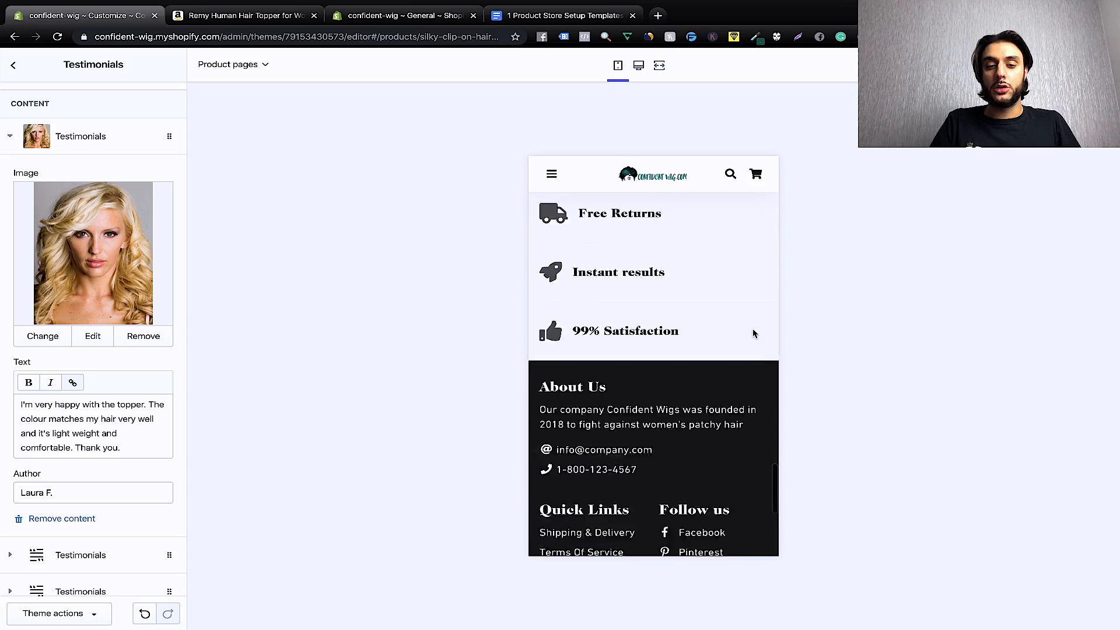
pyautogui.scroll(15, 753, 334)
pyautogui.scroll(-6, 754, 333)
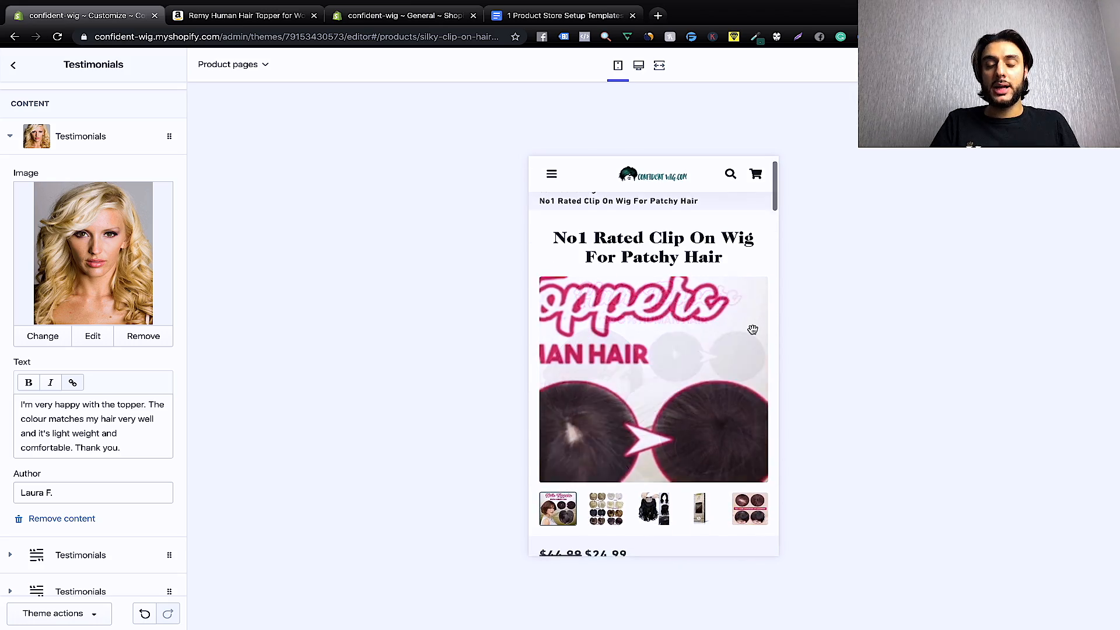
pyautogui.scroll(-10, 753, 330)
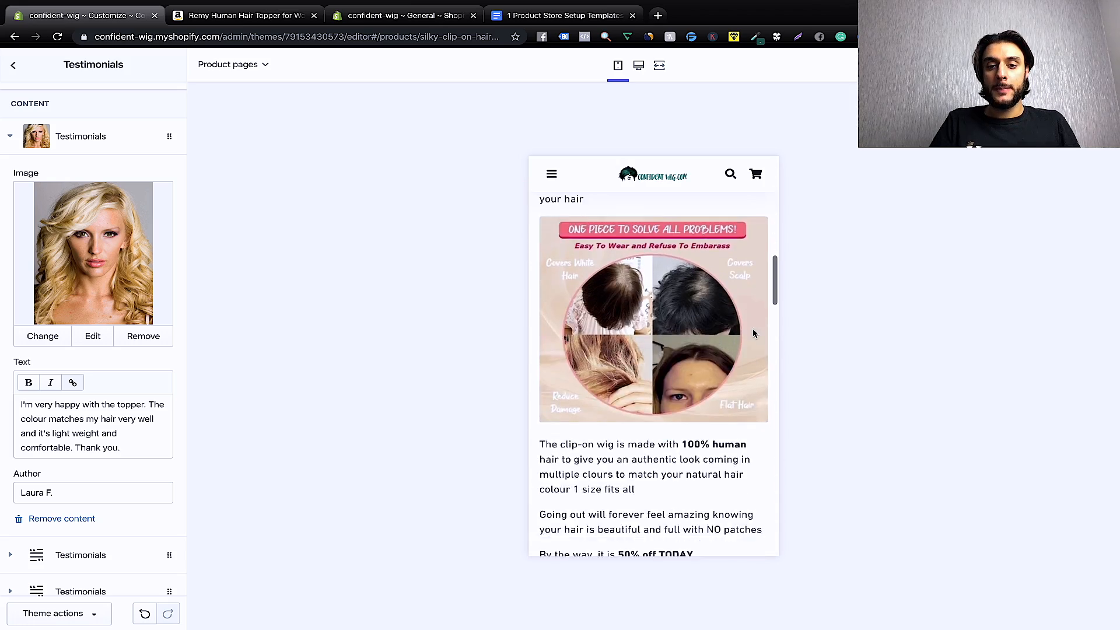
pyautogui.scroll(-12, 753, 333)
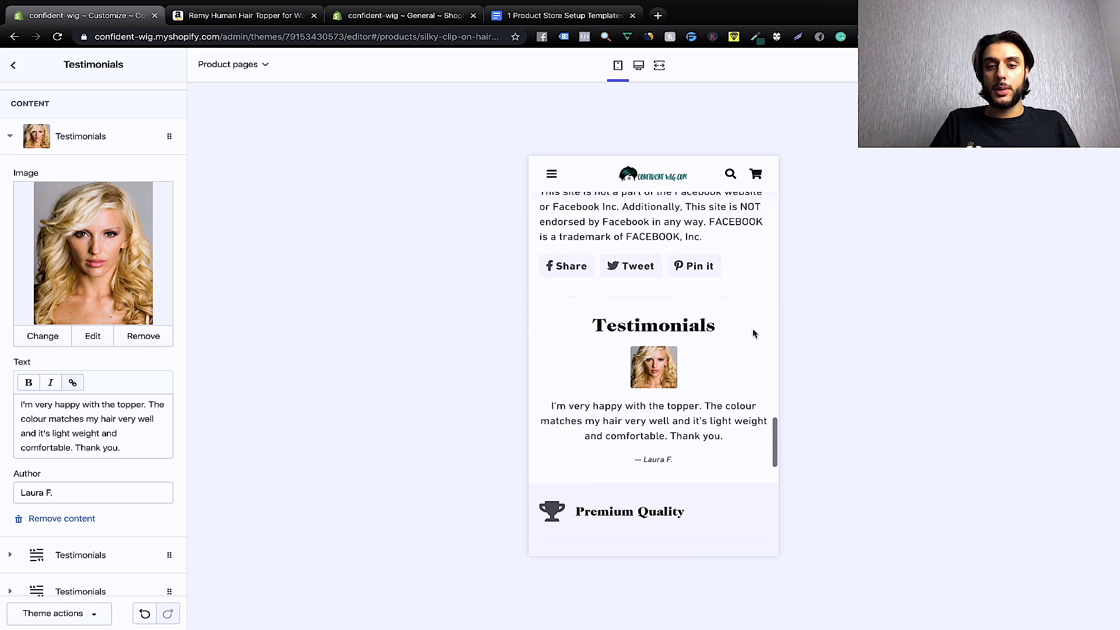
pyautogui.scroll(8, 754, 333)
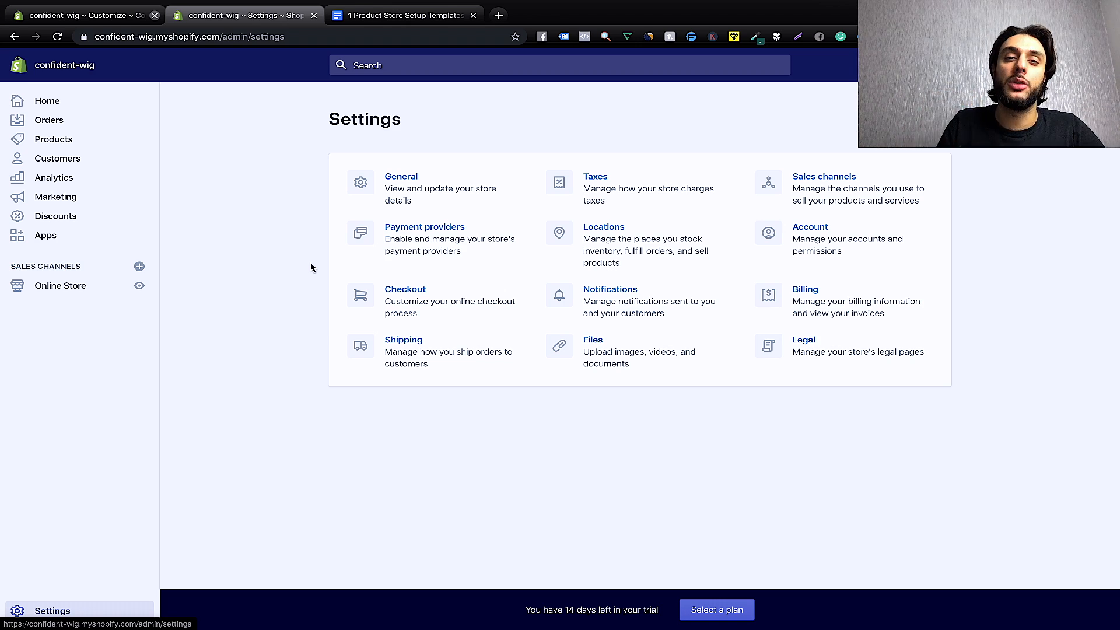
# Open the store's checkout settings and review the customer accounts, customer contact, form options and order processing sections.
pyautogui.click(401, 289)
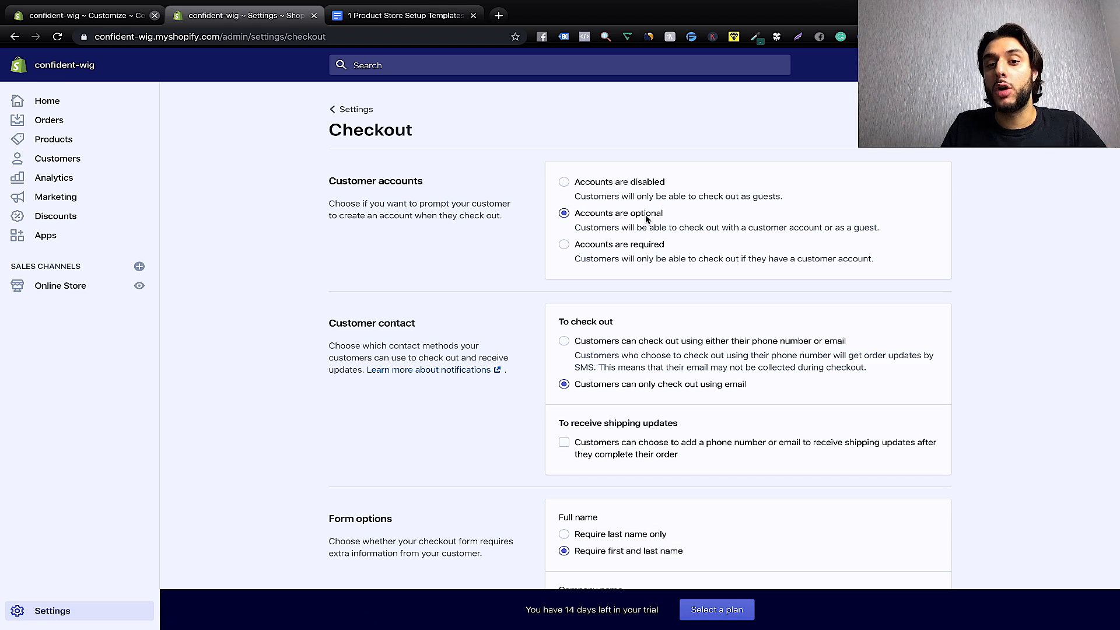
pyautogui.scroll(-2, 656, 305)
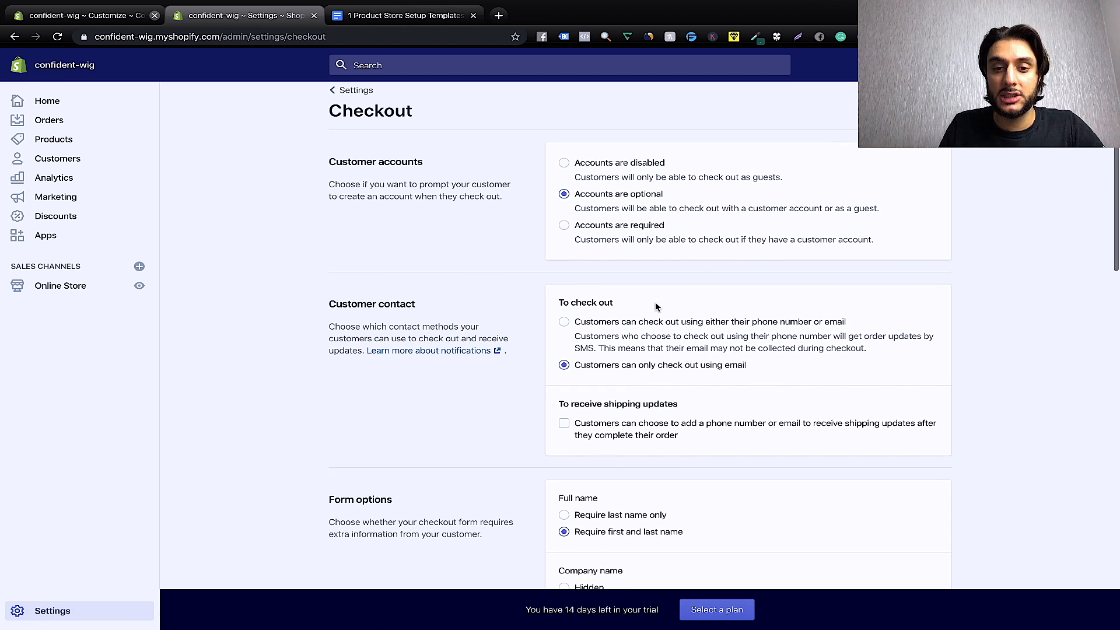
pyautogui.scroll(-1, 669, 366)
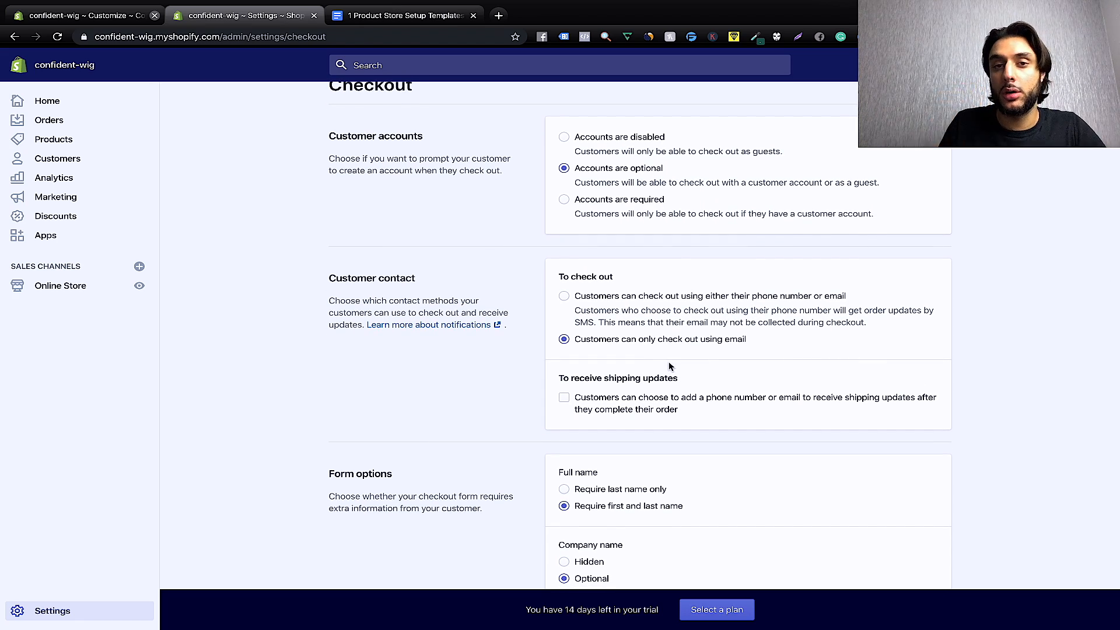
pyautogui.scroll(-3, 669, 365)
pyautogui.scroll(-5, 669, 366)
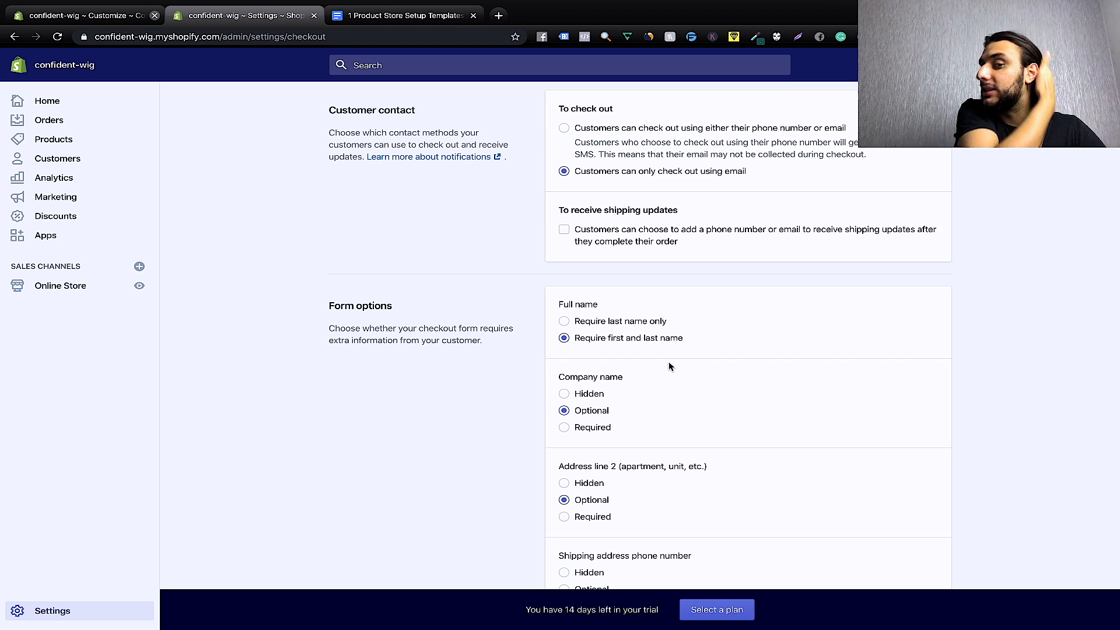
pyautogui.scroll(-3, 669, 366)
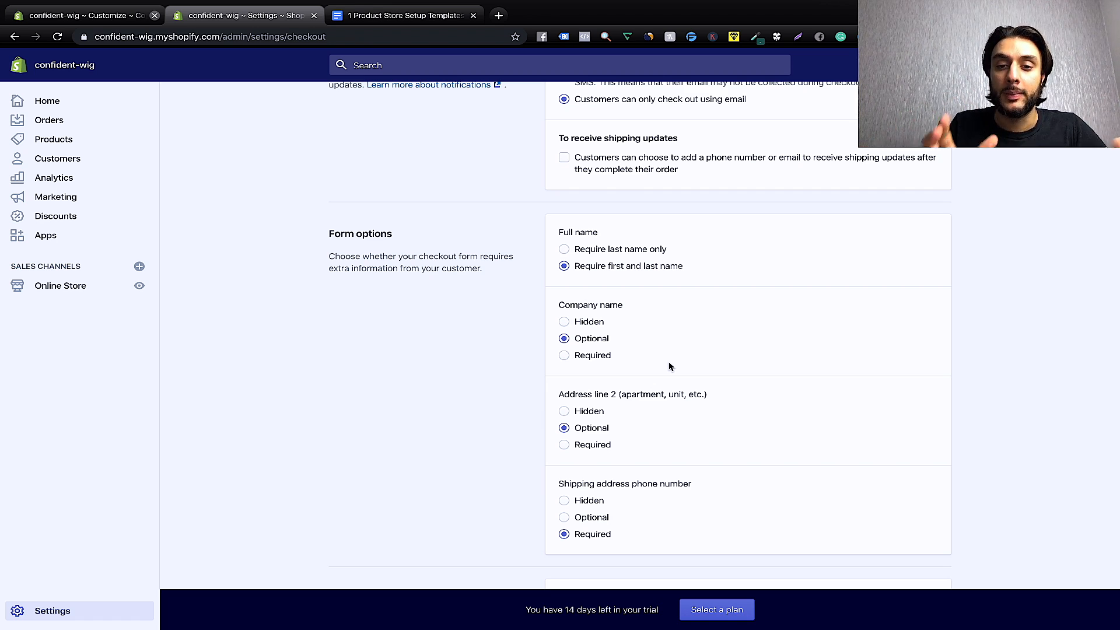
pyautogui.scroll(-4, 670, 366)
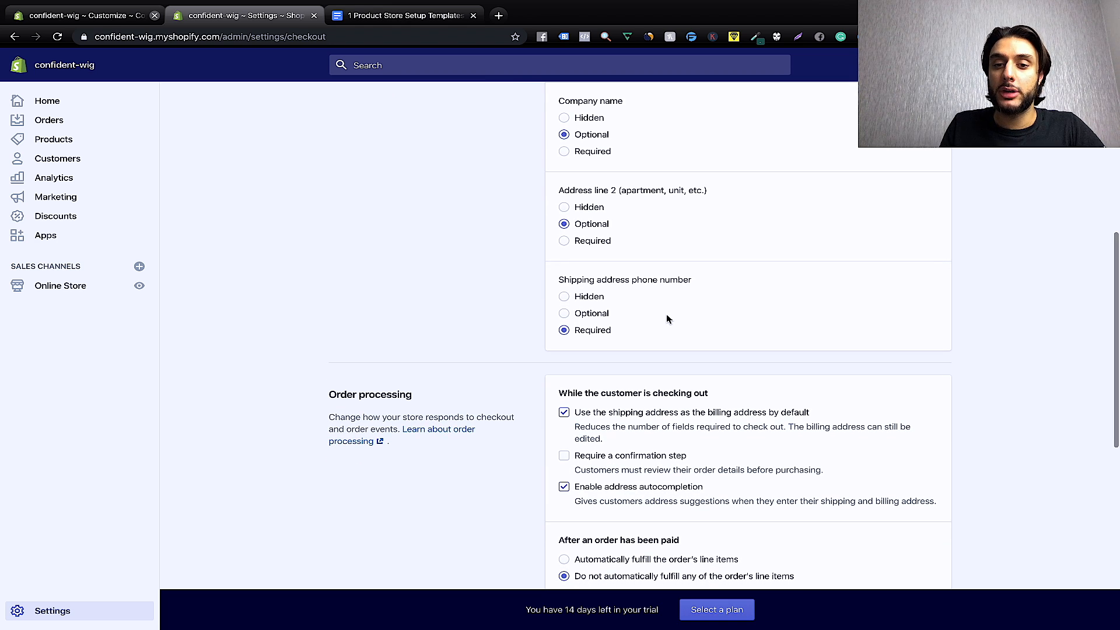
pyautogui.scroll(-3, 669, 318)
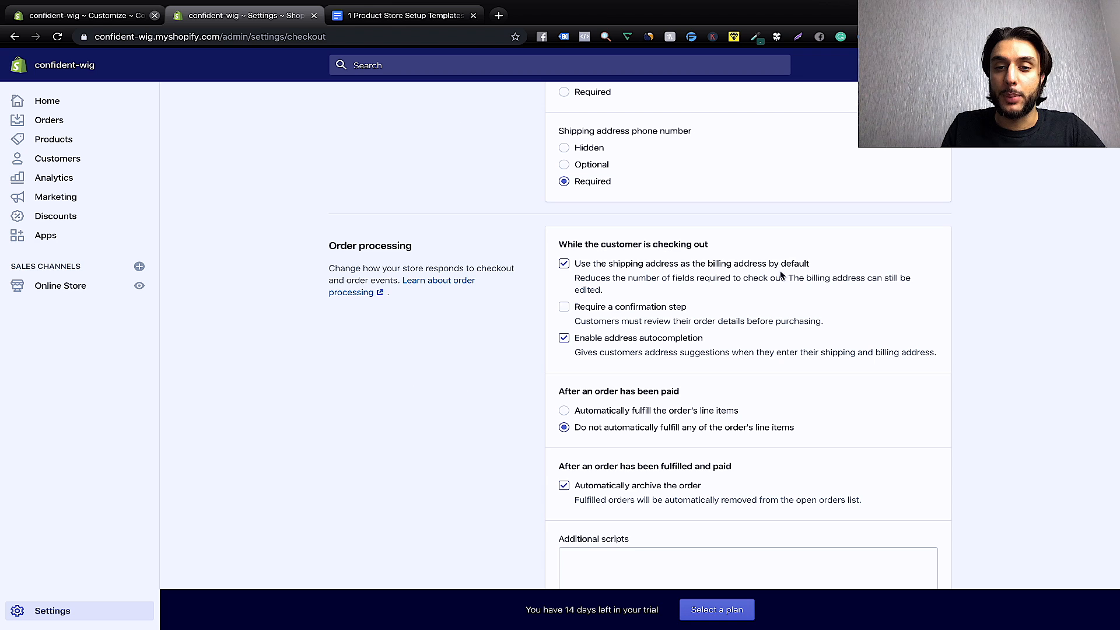
pyautogui.scroll(-1, 703, 307)
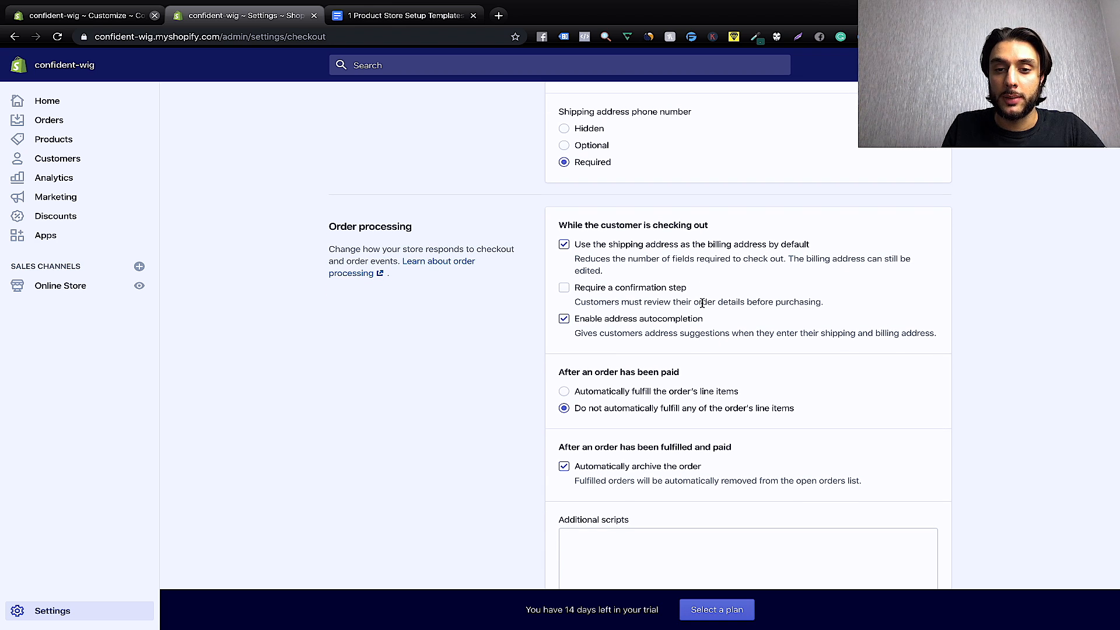
pyautogui.scroll(-1, 650, 331)
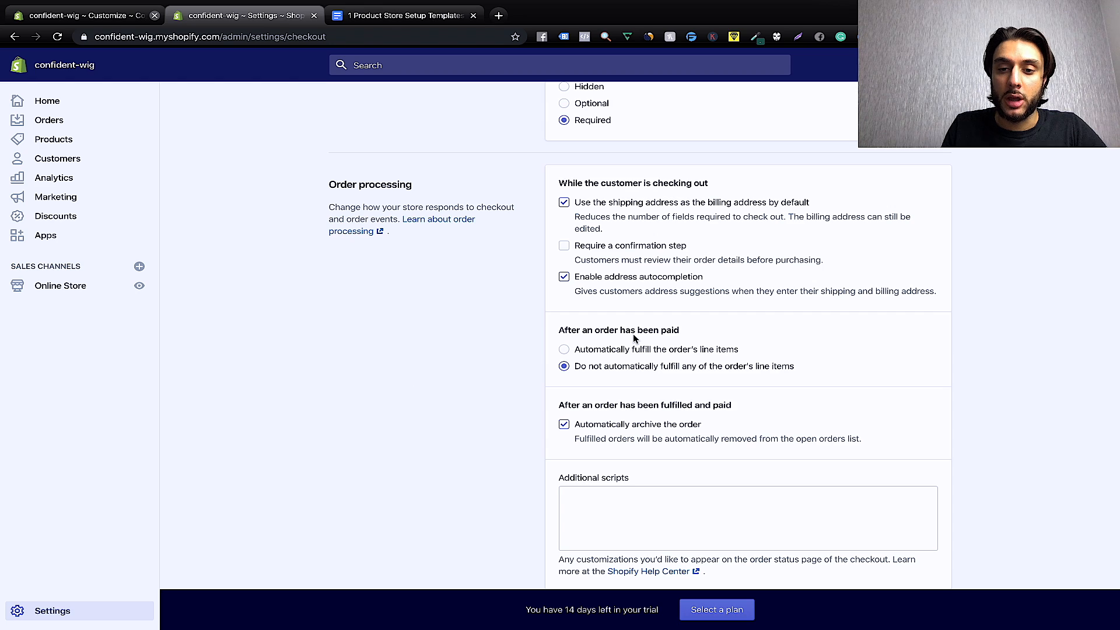
pyautogui.scroll(-1, 647, 382)
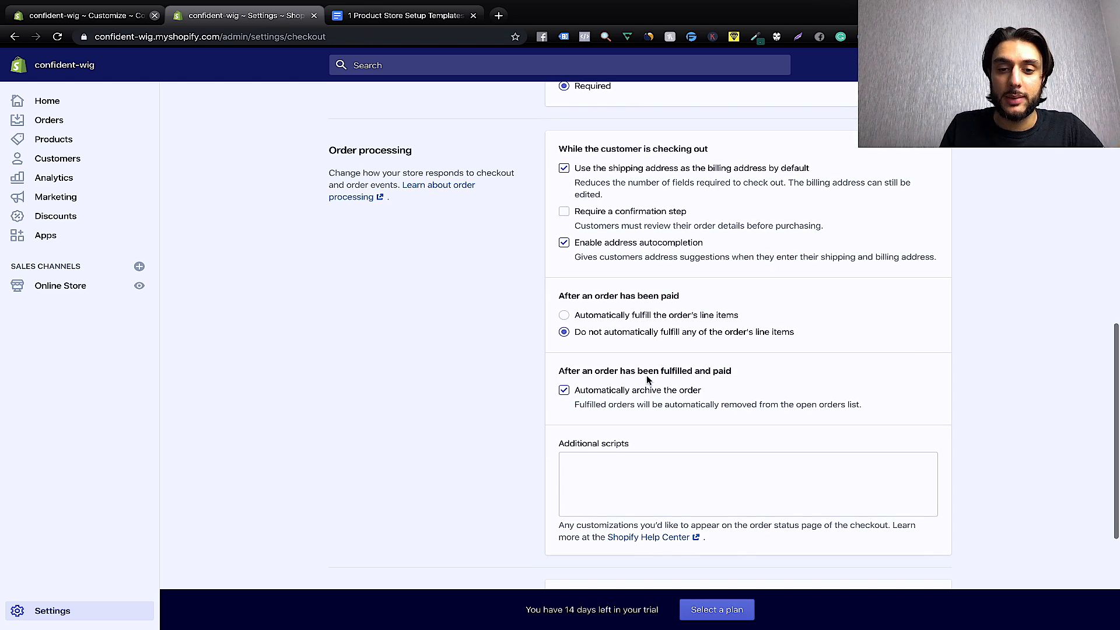
pyautogui.scroll(-5, 647, 380)
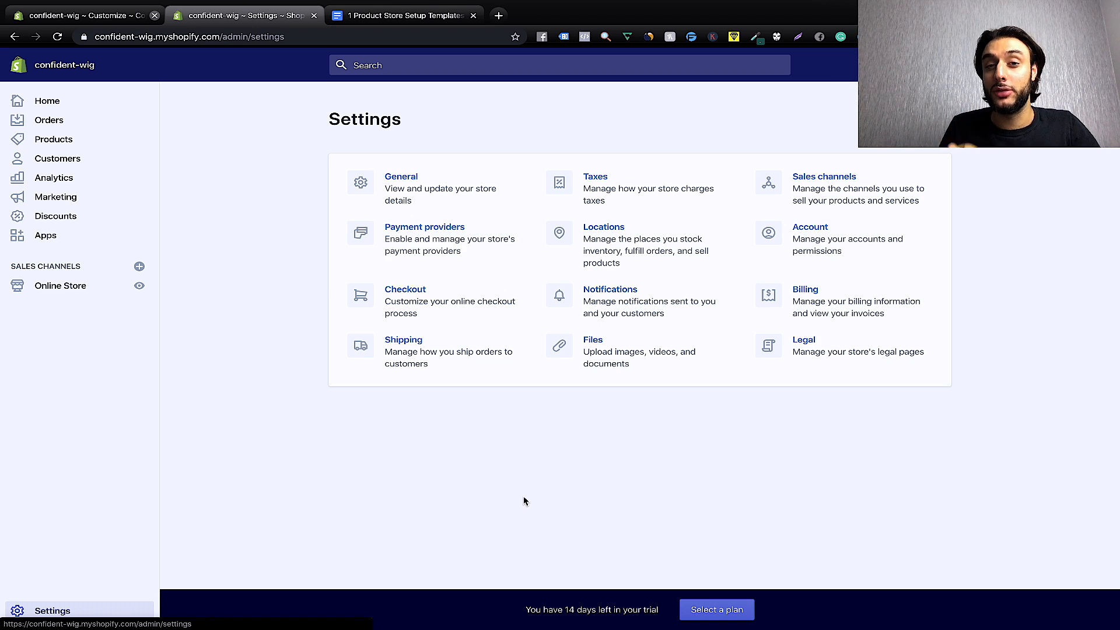
# Open the general shipping profile's rates and delete the Domestic and Rest of World shipping zones.
pyautogui.click(387, 352)
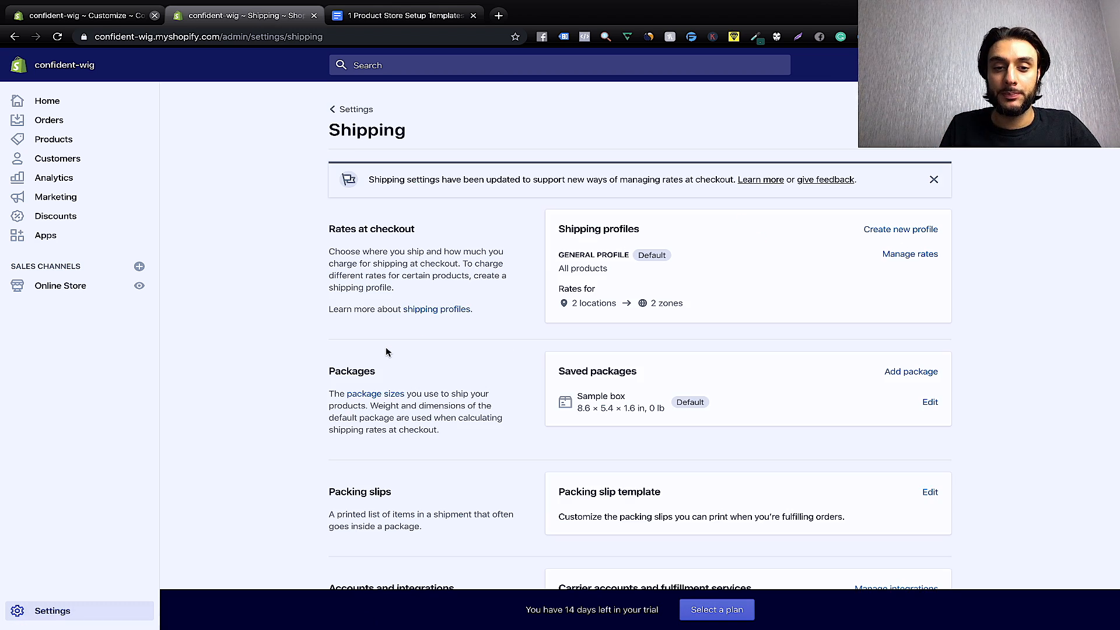
pyautogui.click(916, 255)
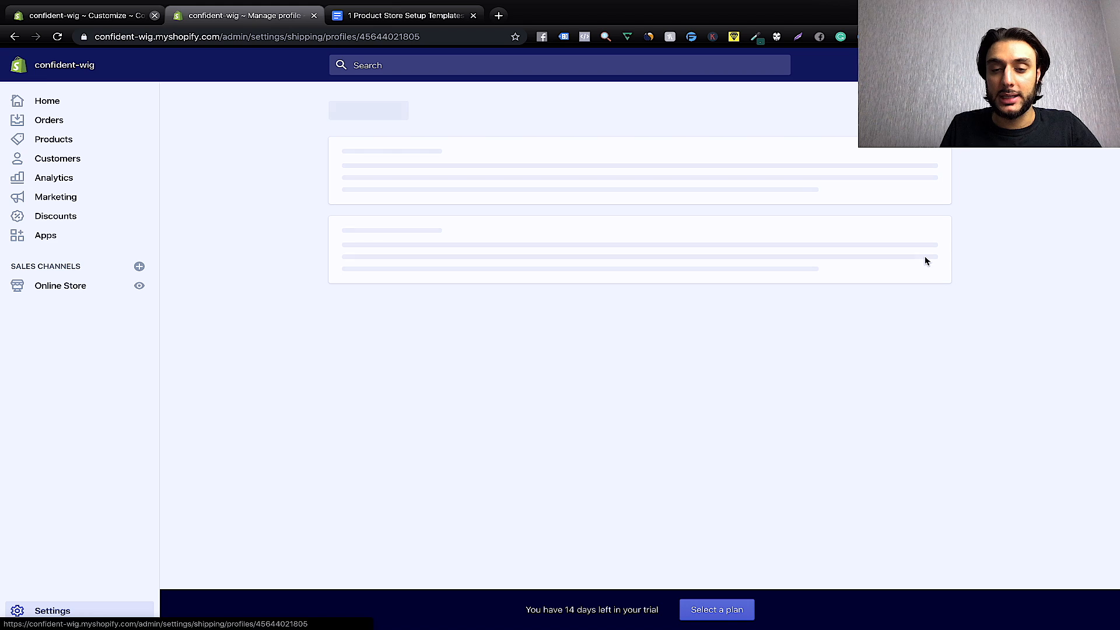
pyautogui.scroll(-3, 763, 407)
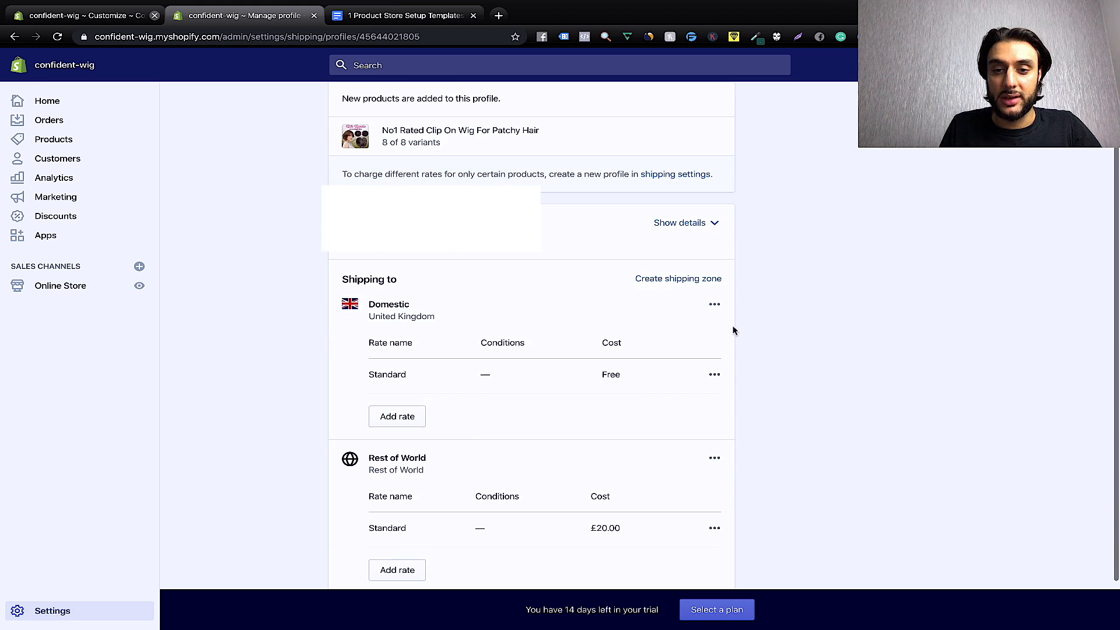
pyautogui.click(715, 304)
pyautogui.click(696, 366)
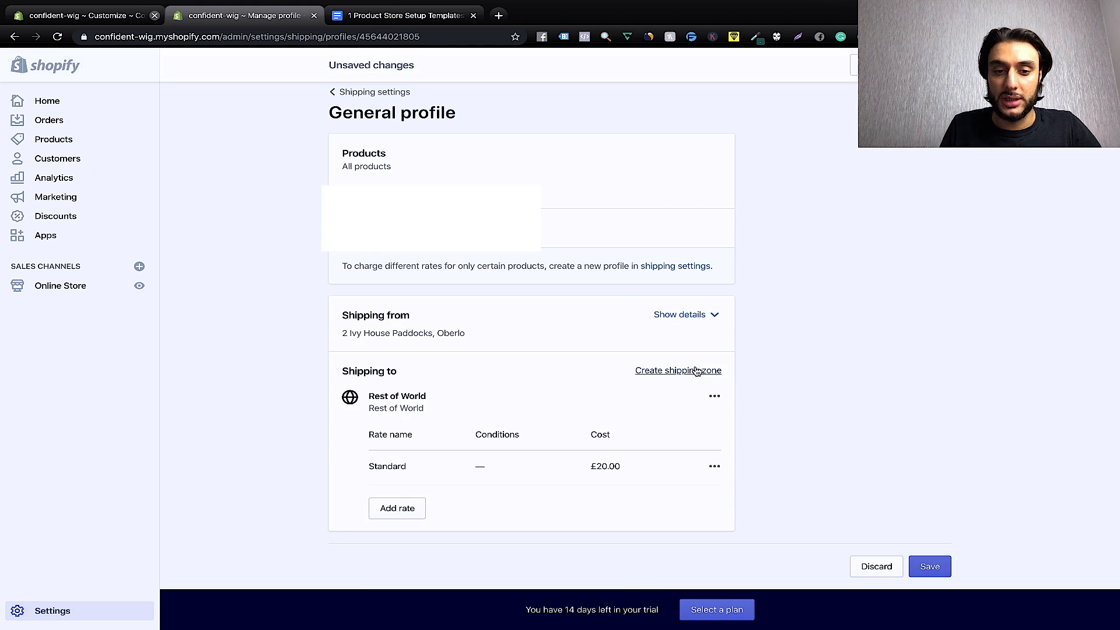
pyautogui.click(716, 398)
pyautogui.click(695, 451)
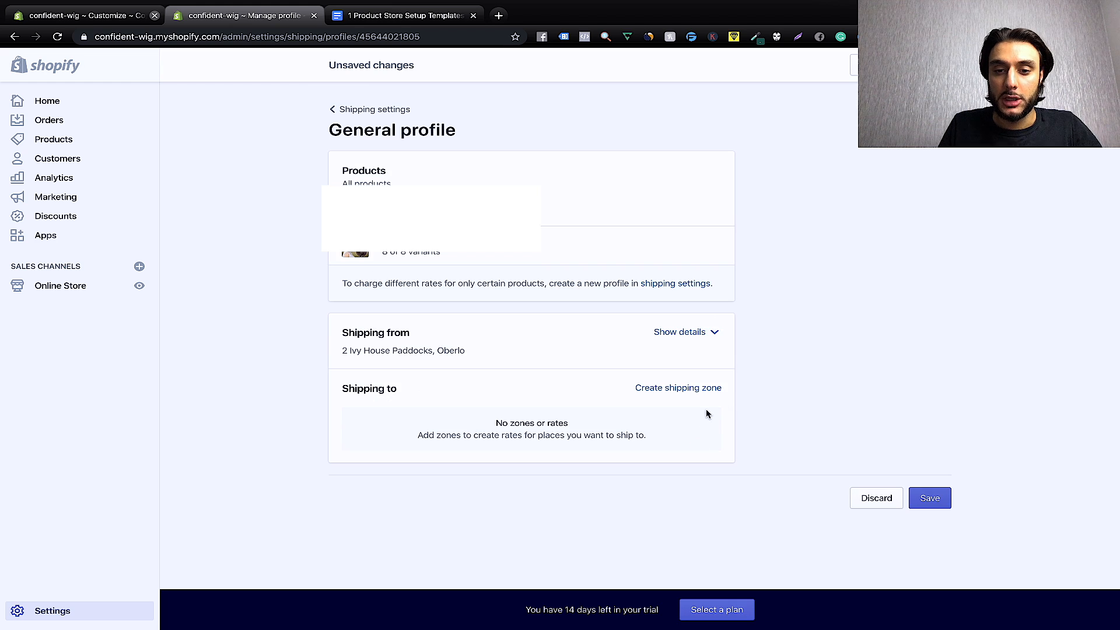
# Create a new shipping zone in the general profile and name it Epacket.
pyautogui.click(694, 390)
pyautogui.click(502, 197)
pyautogui.write('E')
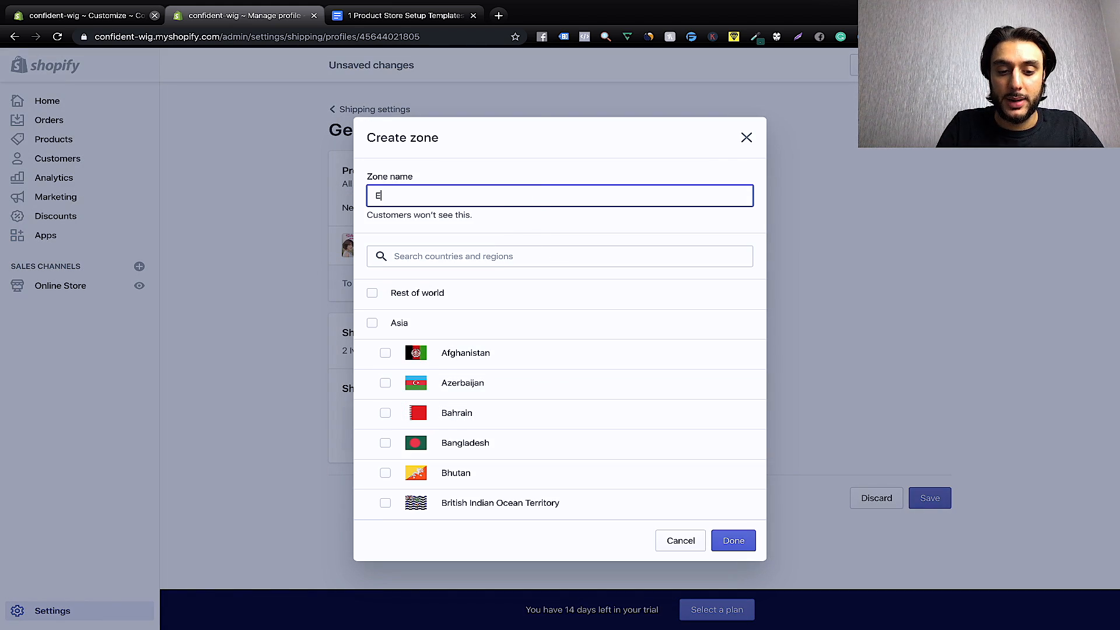
pyautogui.write('packet')
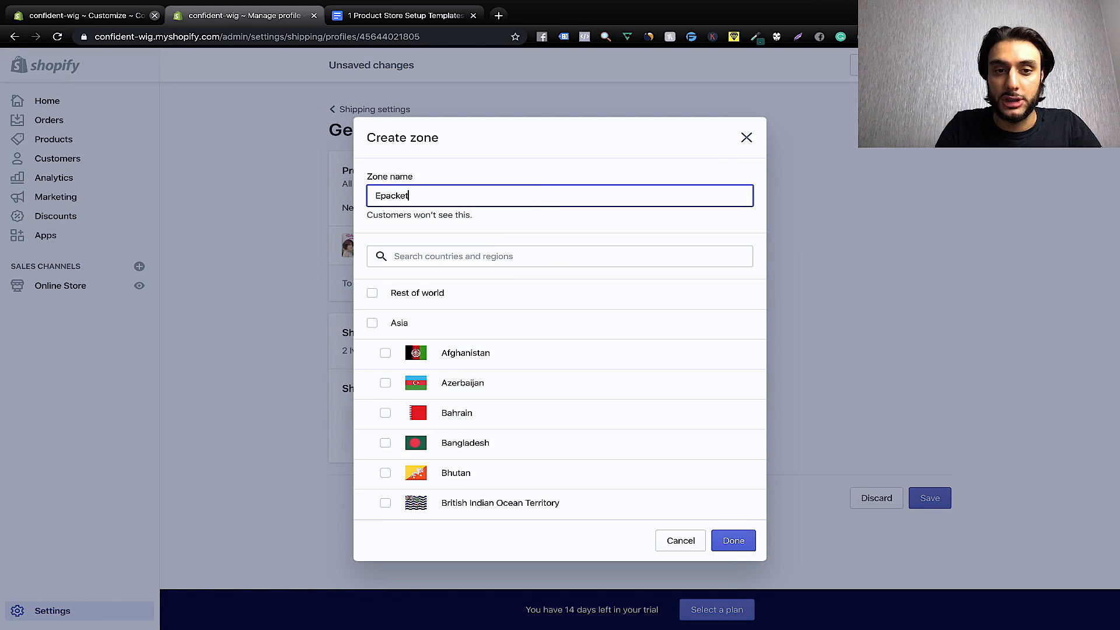
# Search the zone's countries for "united", include the United Kingdom and United States, and confirm the Epacket zone.
pyautogui.click(454, 257)
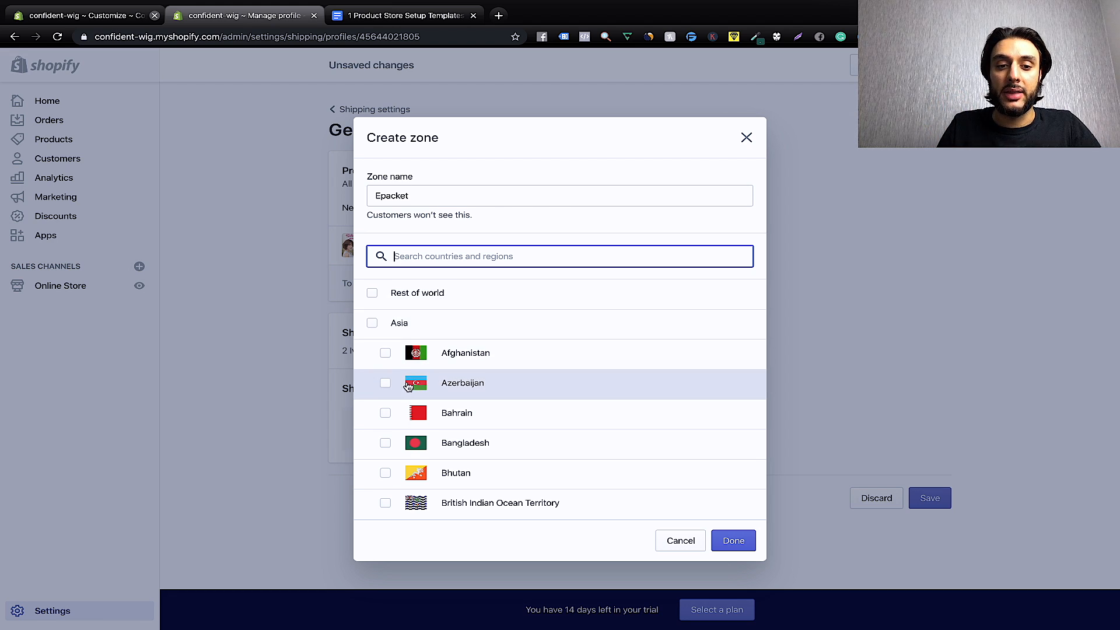
pyautogui.scroll(-1, 408, 387)
pyautogui.scroll(1, 409, 387)
pyautogui.scroll(-2, 446, 328)
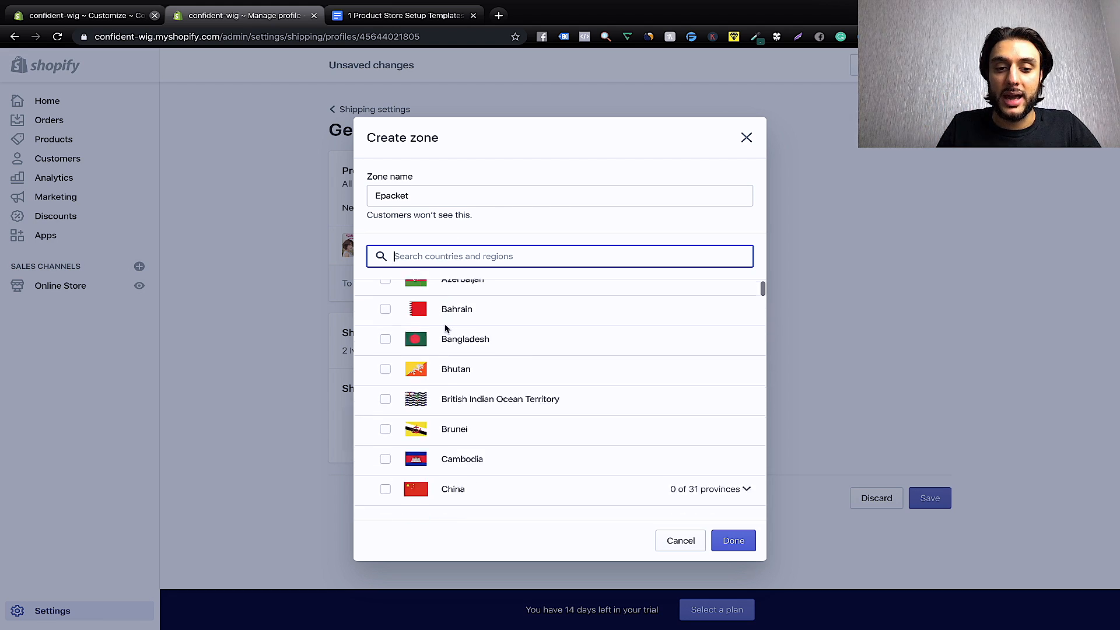
pyautogui.scroll(-2, 446, 329)
pyautogui.scroll(5, 445, 315)
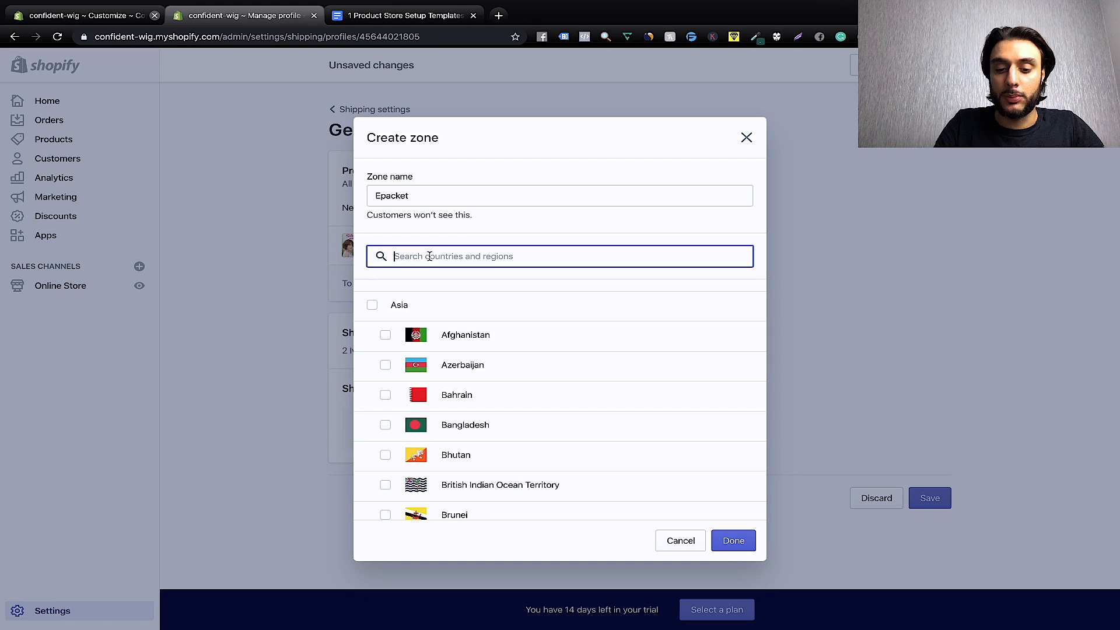
pyautogui.write('uni')
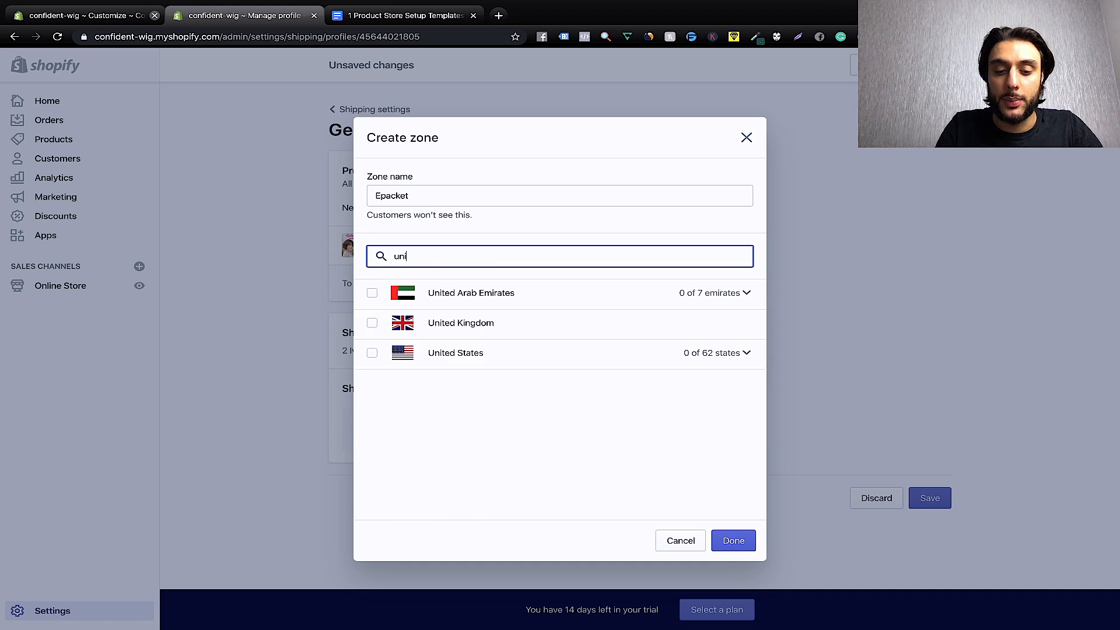
pyautogui.write('ted')
pyautogui.click(372, 323)
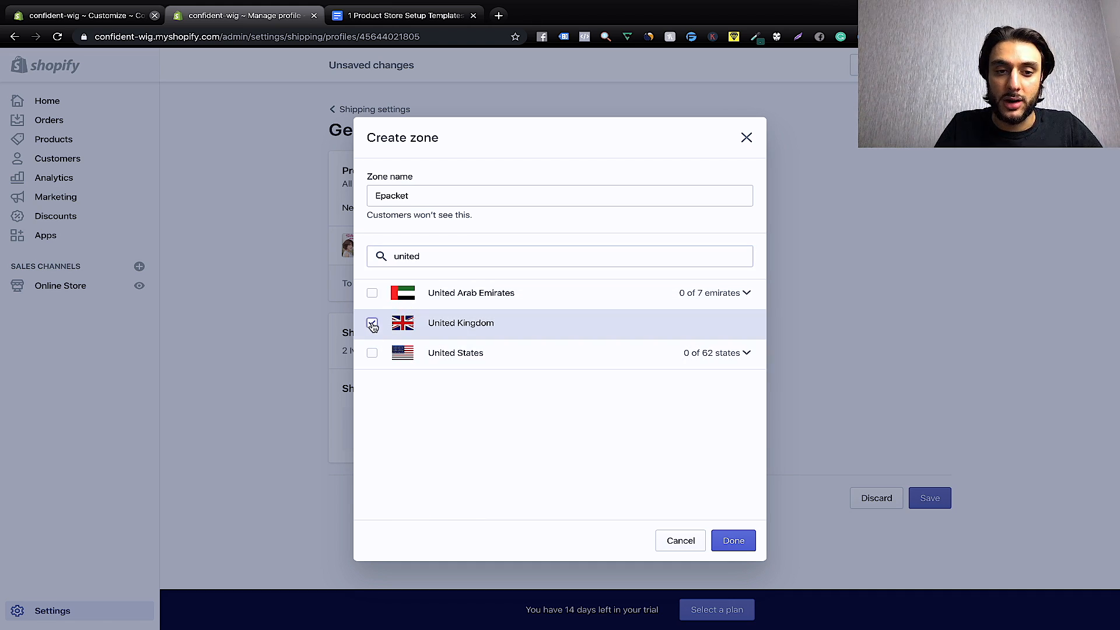
pyautogui.click(372, 353)
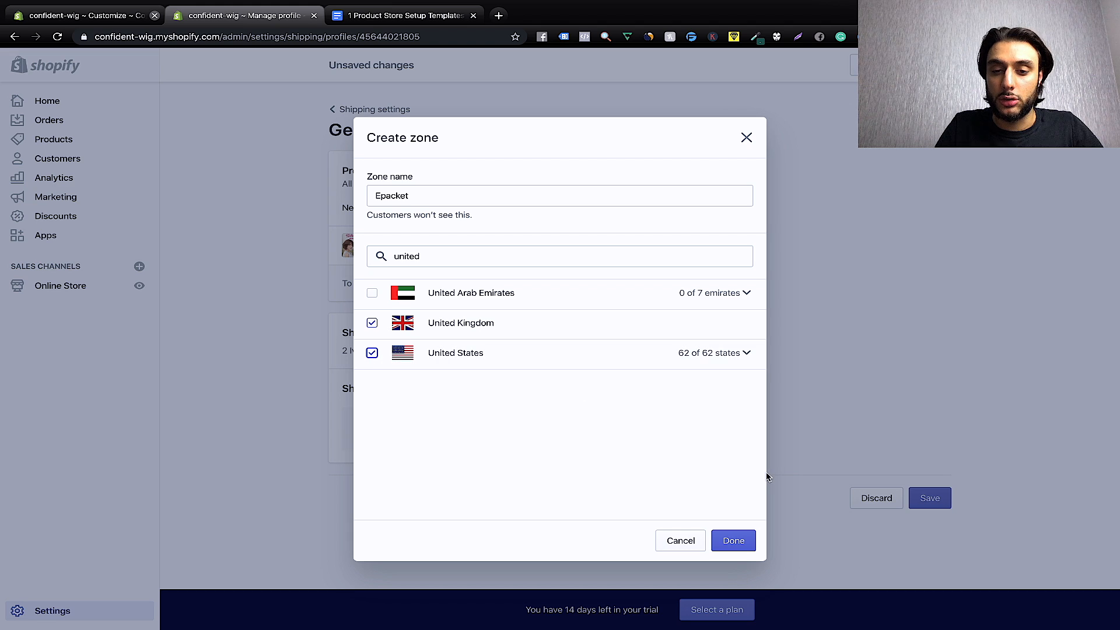
pyautogui.click(732, 539)
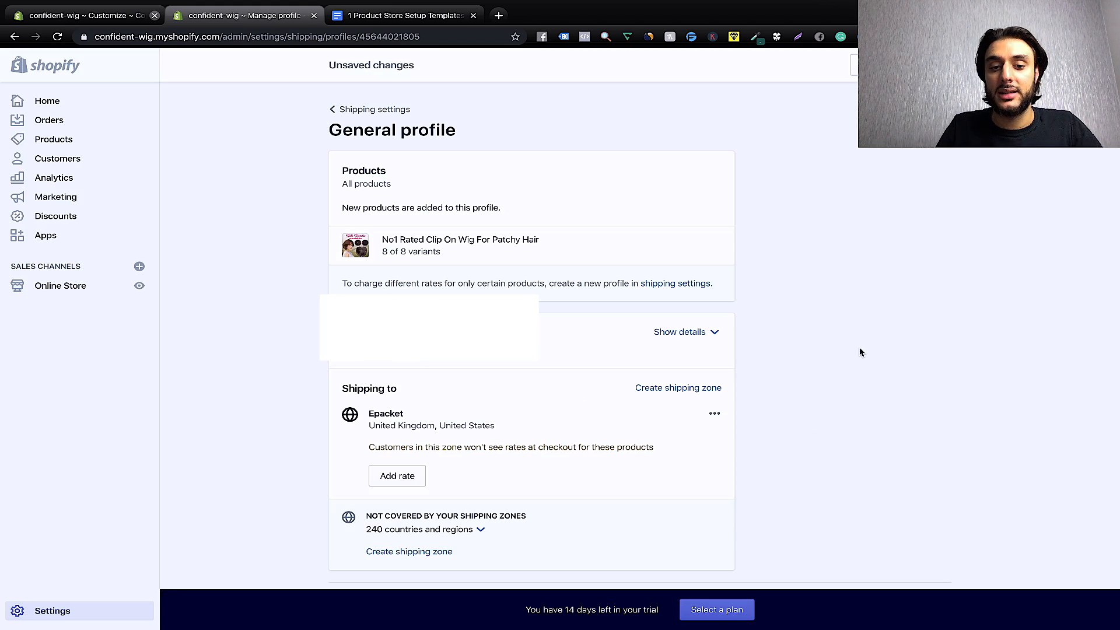
# Add a free rate named FREE Tracked Shipping to the Epacket zone.
pyautogui.scroll(-1, 865, 363)
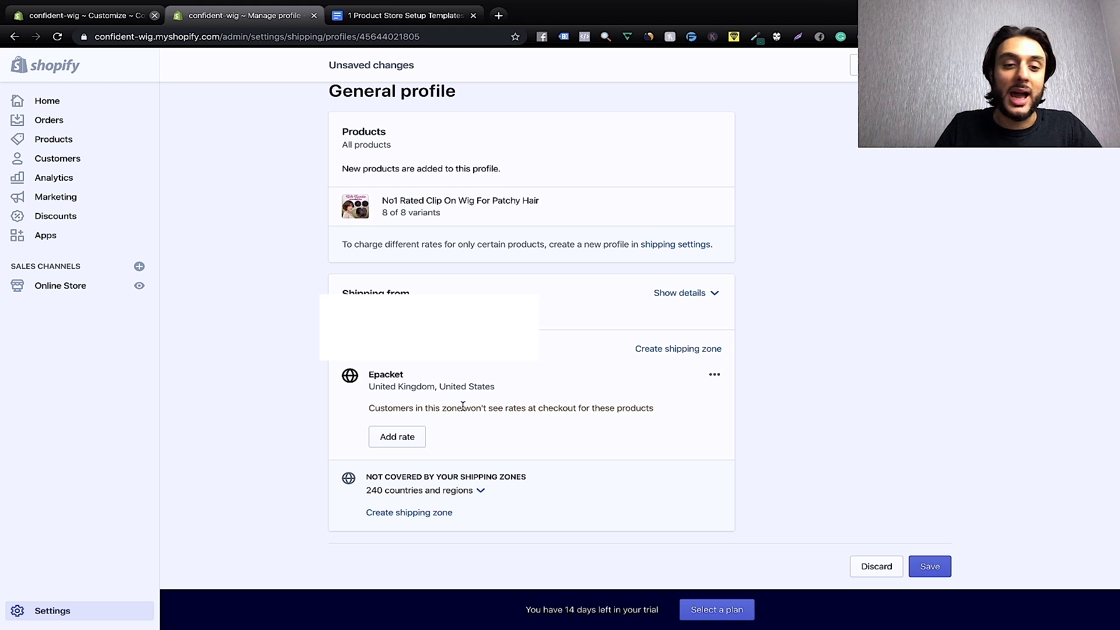
pyautogui.click(396, 438)
pyautogui.click(471, 360)
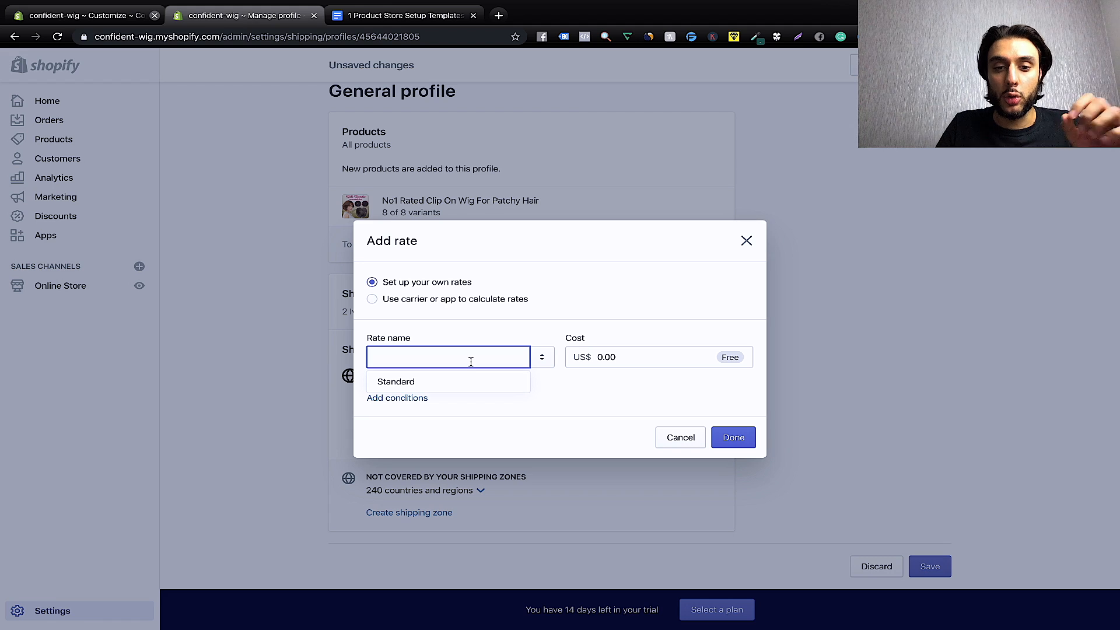
pyautogui.write('F')
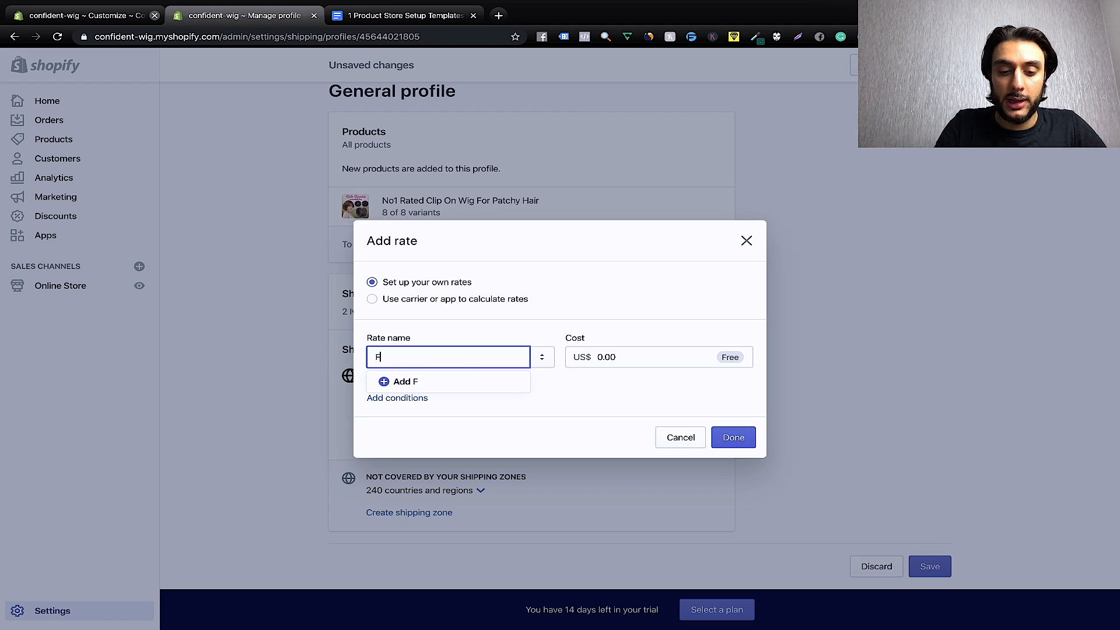
pyautogui.write('REE T')
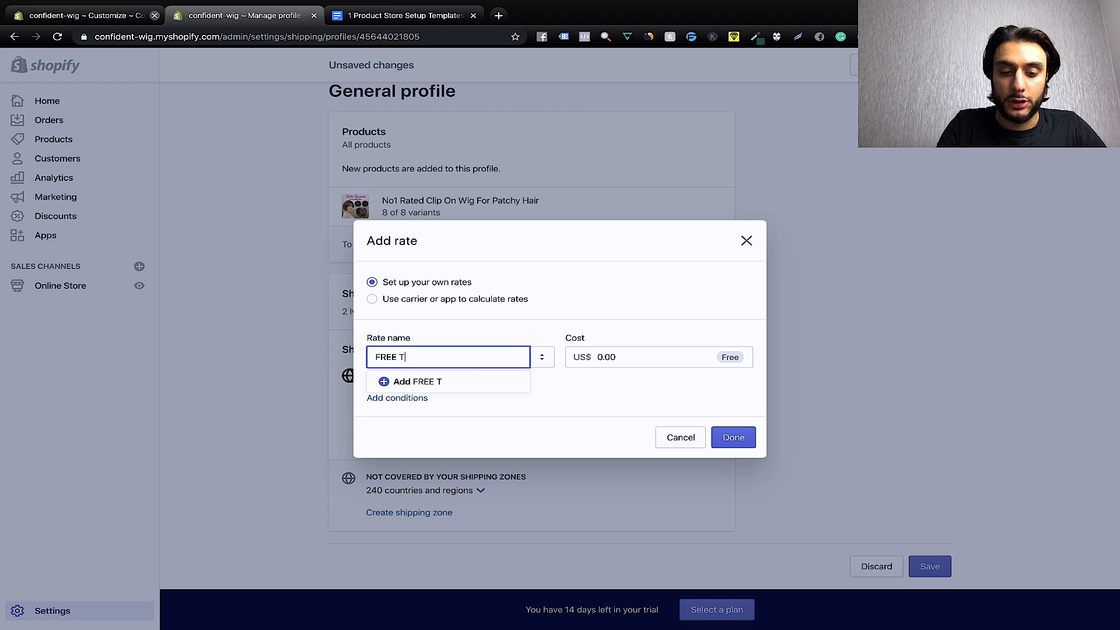
pyautogui.write('racked S')
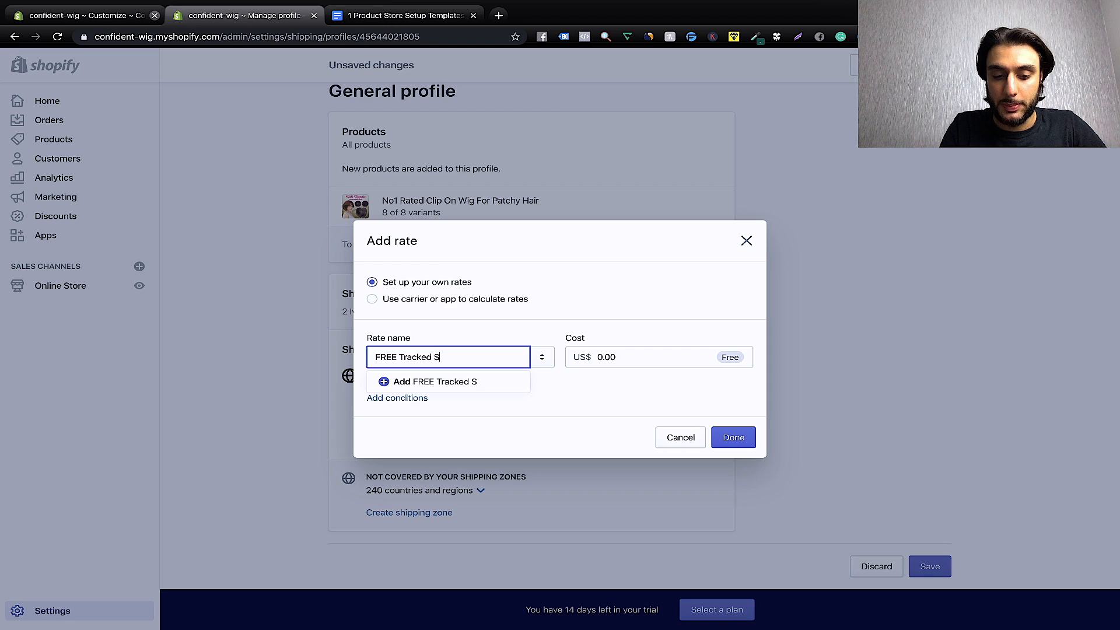
pyautogui.write('hipping')
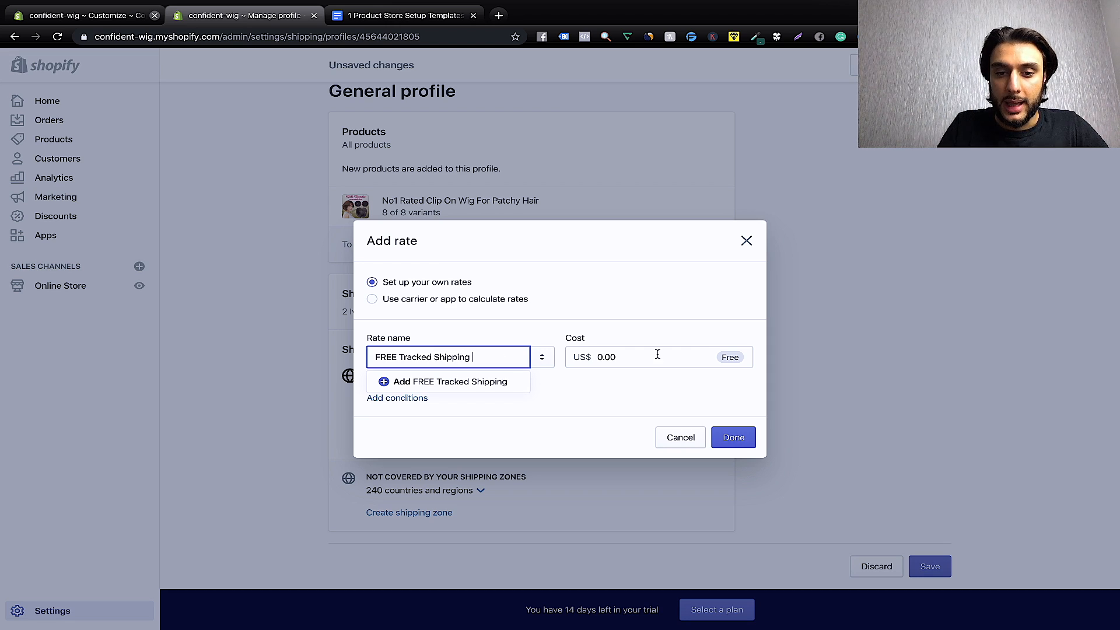
pyautogui.click(718, 356)
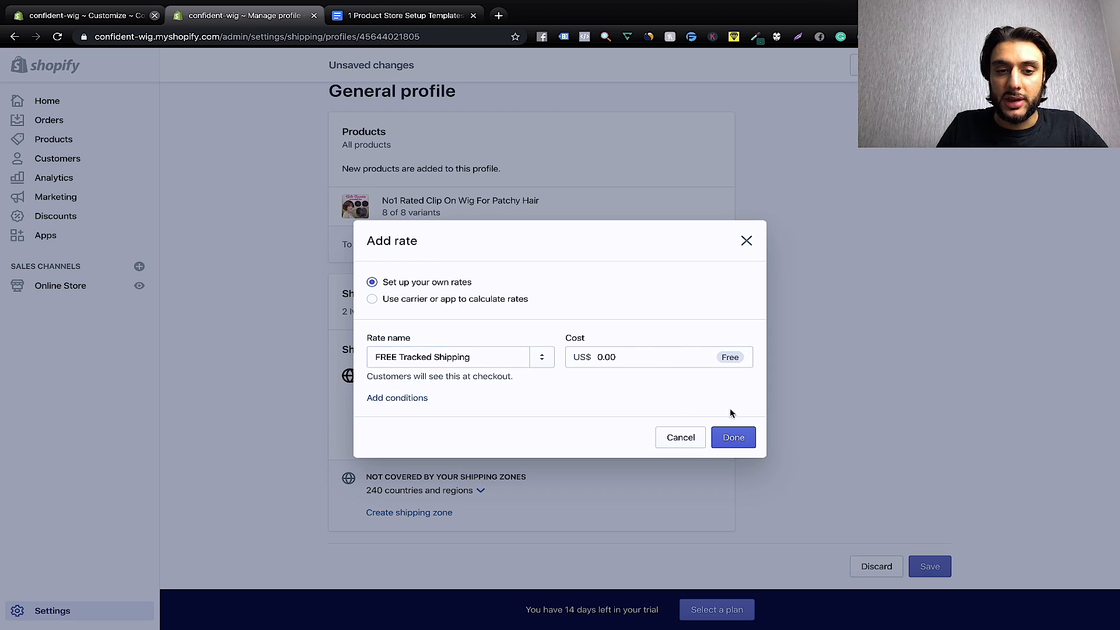
pyautogui.click(734, 437)
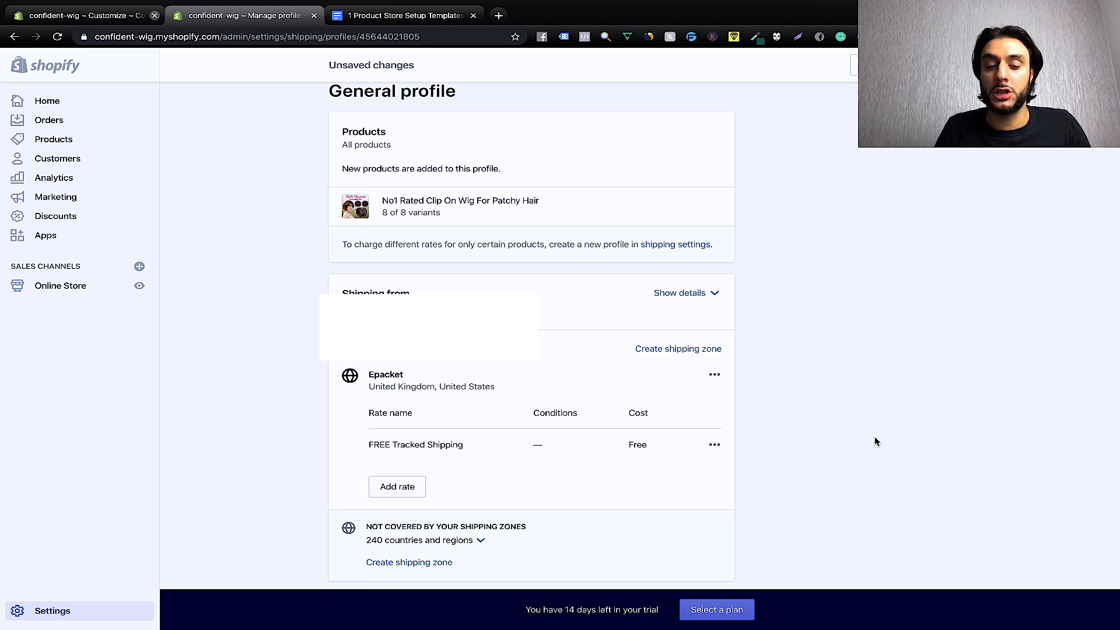
# Start a second rate for the Epacket zone and name it Priority Tracked Shipping.
pyautogui.click(404, 495)
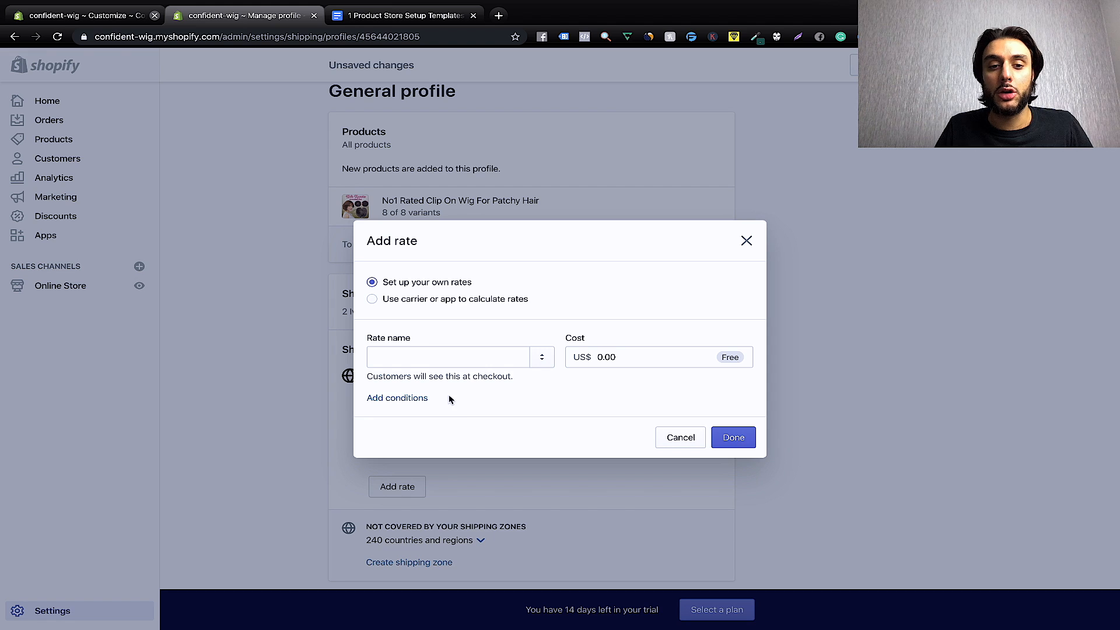
pyautogui.click(428, 359)
pyautogui.write('Pri')
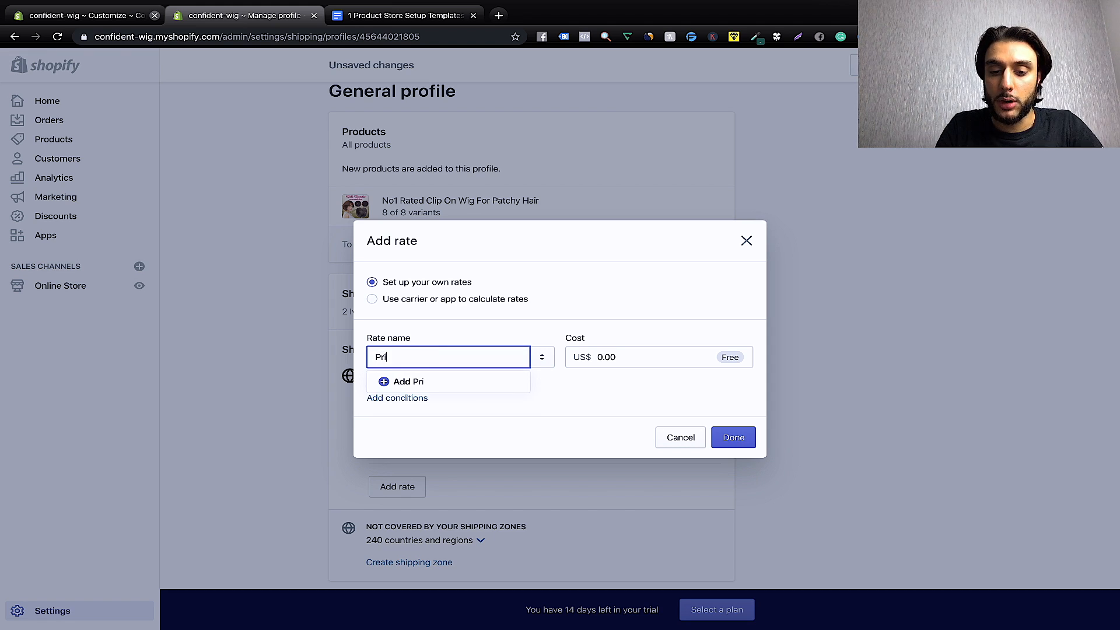
pyautogui.write('ority Trac')
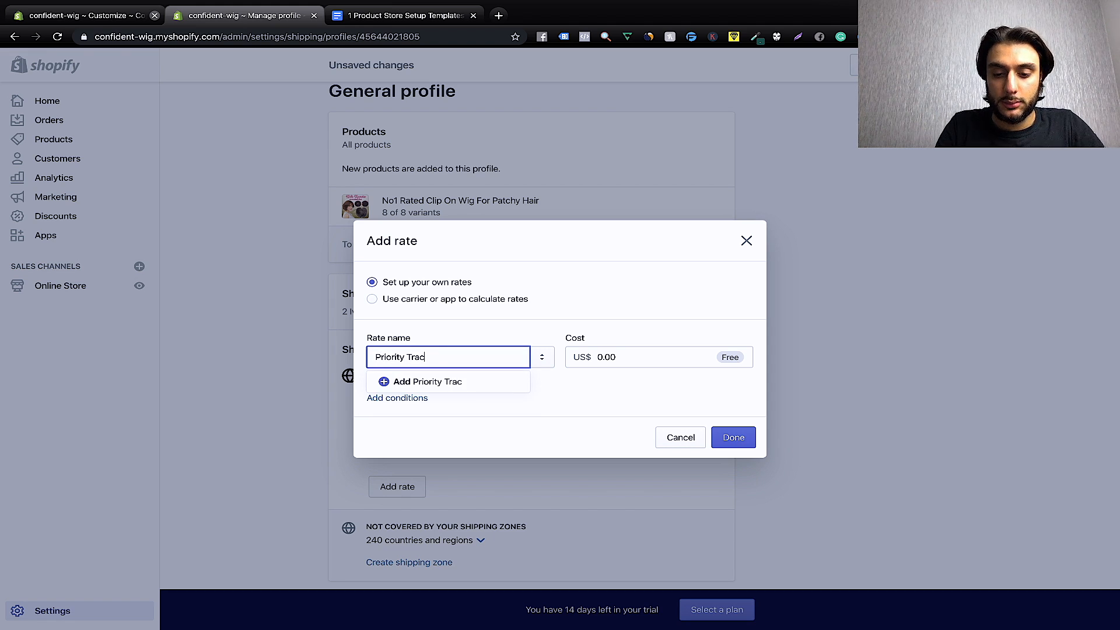
pyautogui.write('ked Shipping')
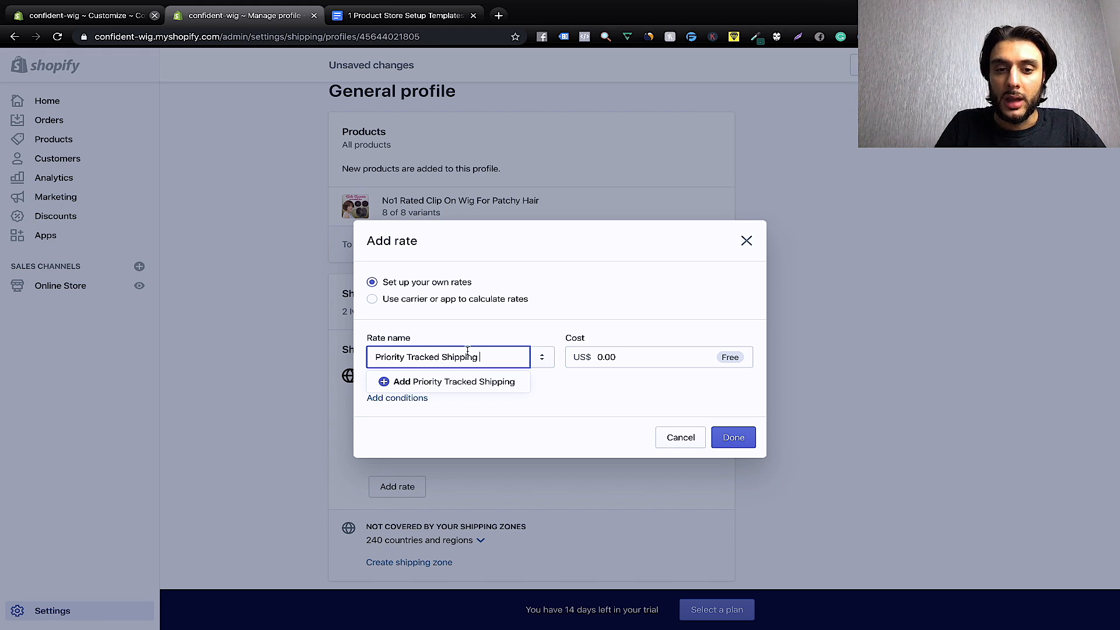
# Set the Priority Tracked Shipping cost to US$3.95 and confirm the rate.
pyautogui.click(626, 358)
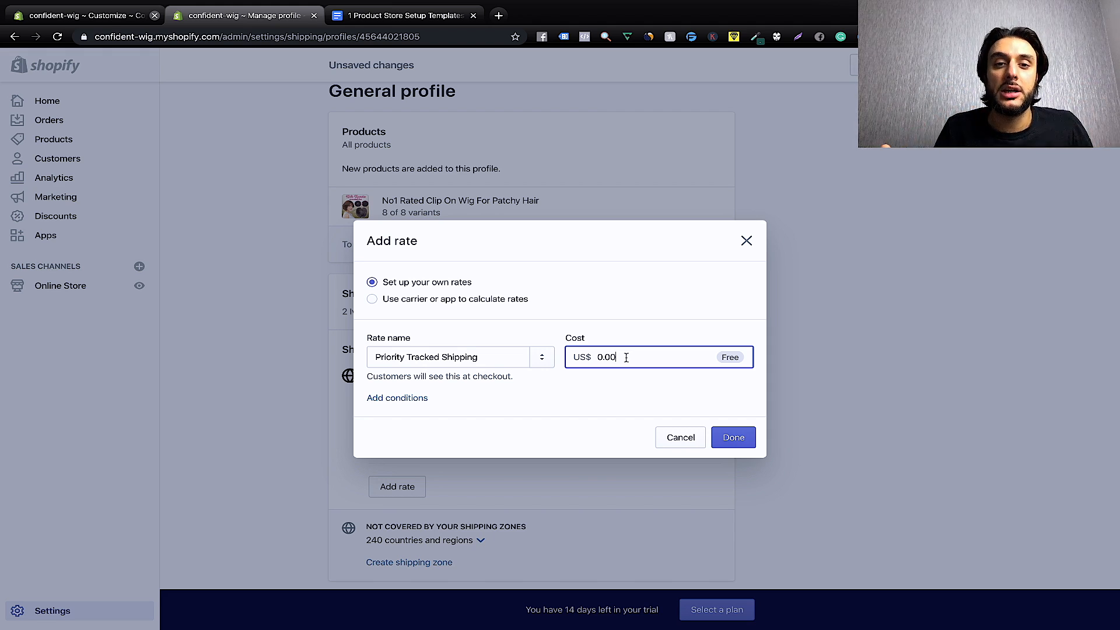
pyautogui.press('BackSpace')
pyautogui.press('BackSpace')
pyautogui.press('BackSpace')
pyautogui.press('BackSpace')
pyautogui.write('3')
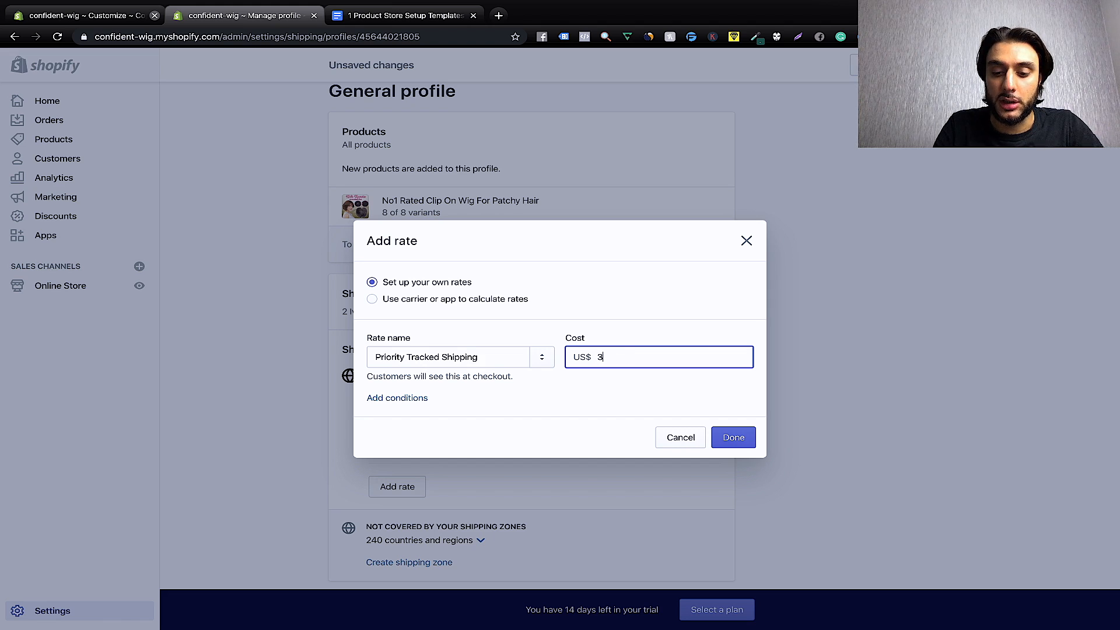
pyautogui.write('.9')
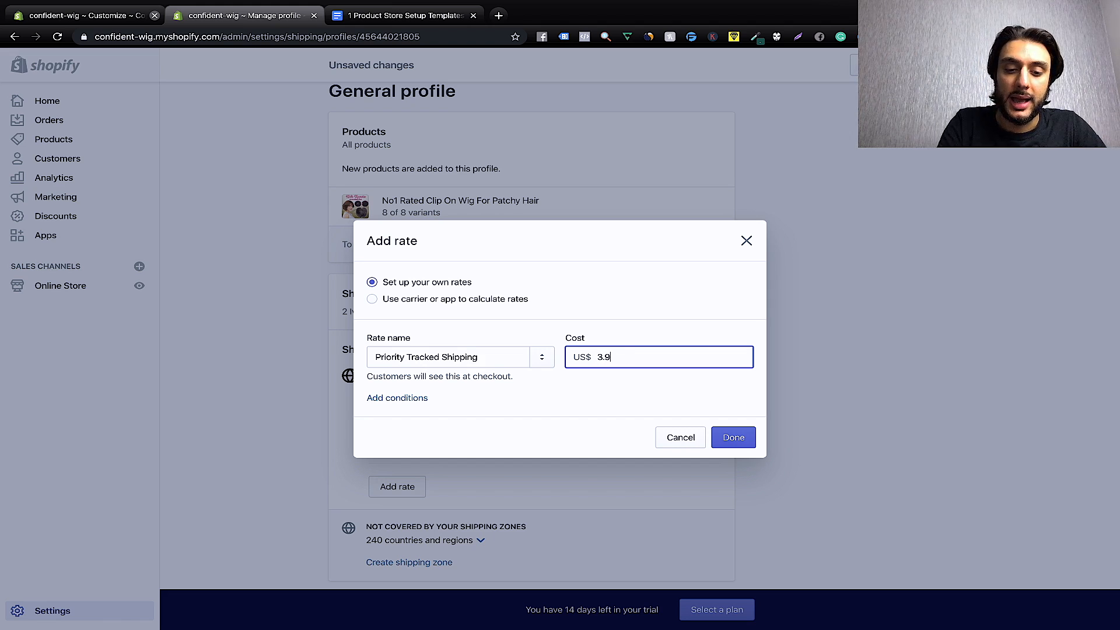
pyautogui.write('5')
pyautogui.click(736, 438)
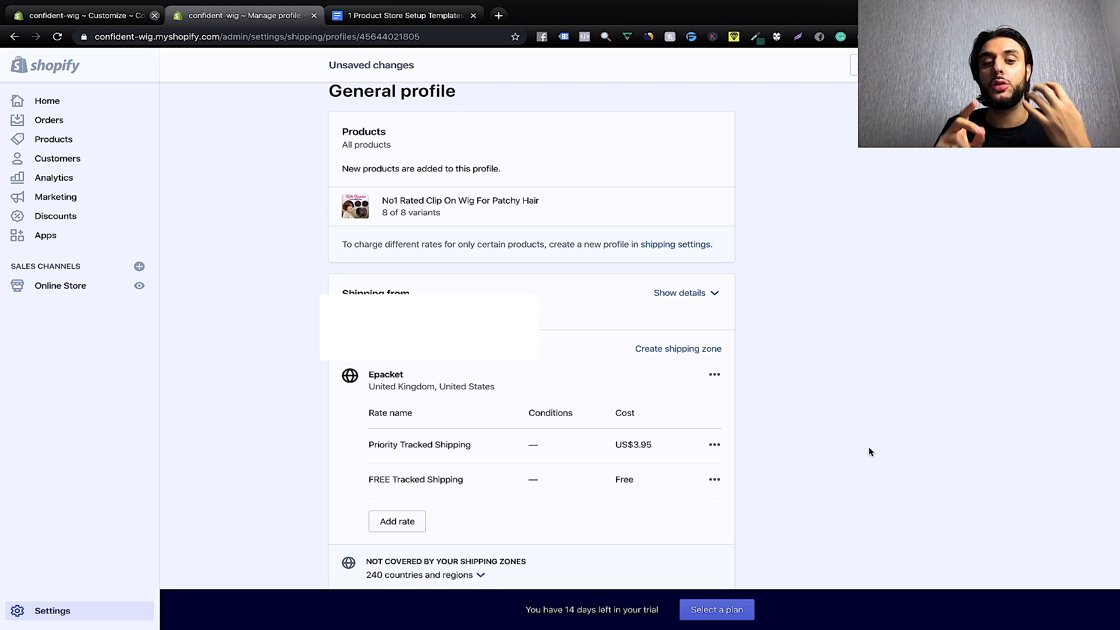
# Create another shipping zone named "Rest of the world" that covers Rest of world.
pyautogui.scroll(-3, 870, 452)
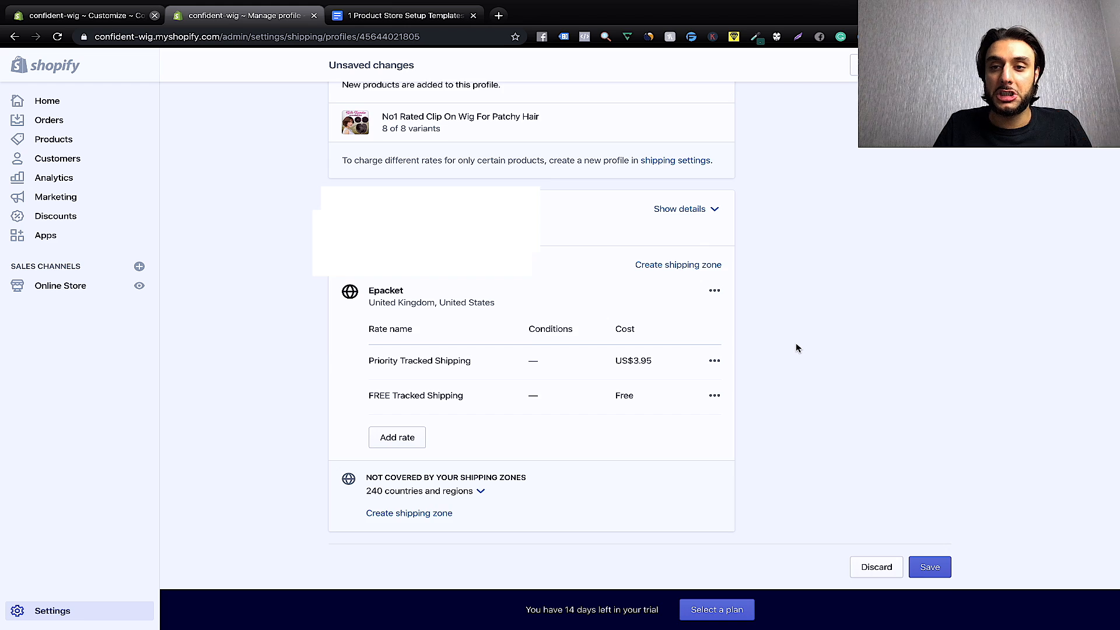
pyautogui.scroll(2, 796, 348)
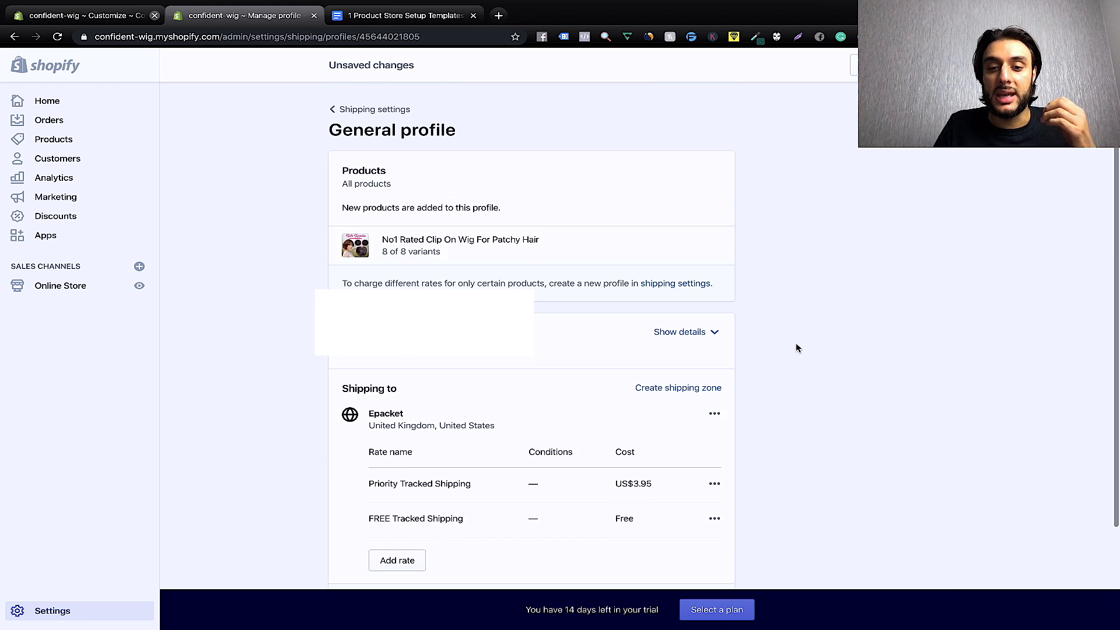
pyautogui.click(671, 388)
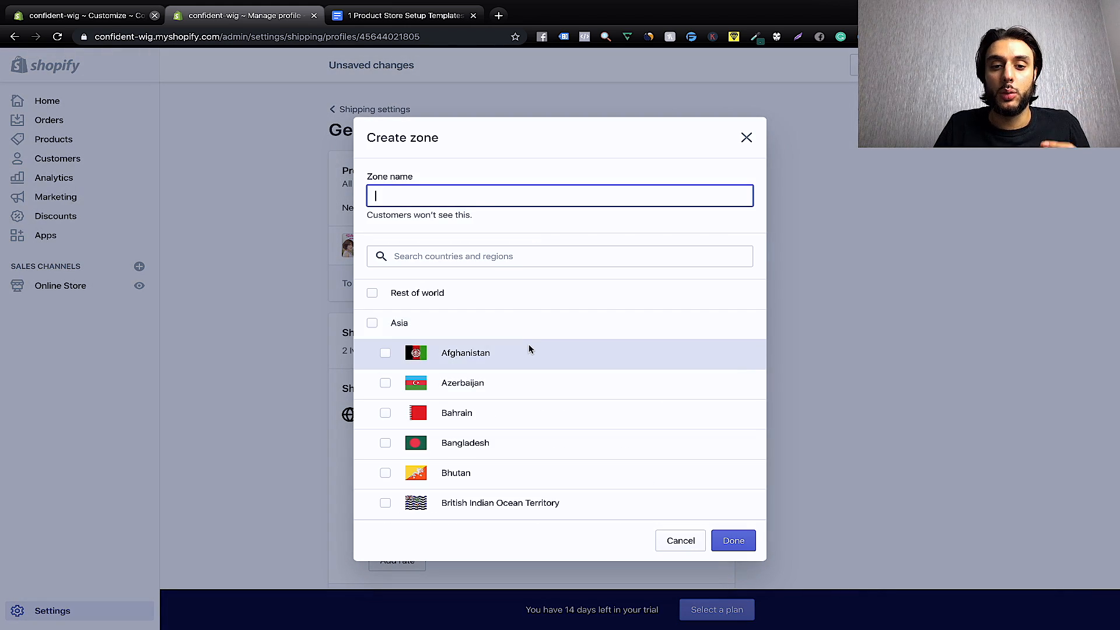
pyautogui.click(525, 299)
pyautogui.click(737, 540)
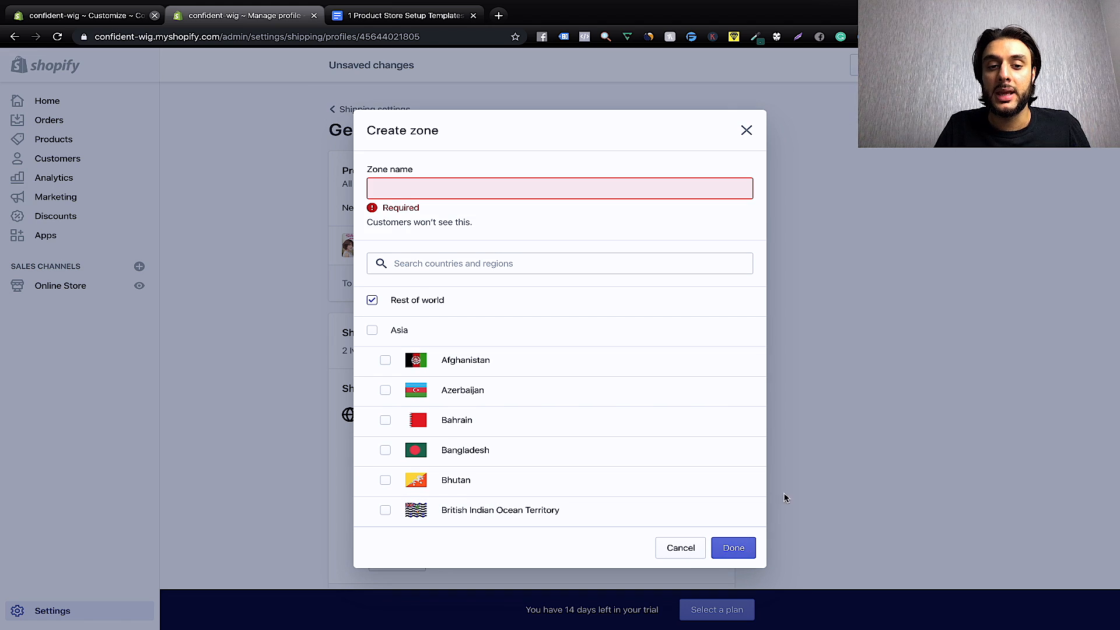
pyautogui.click(545, 185)
pyautogui.write('R')
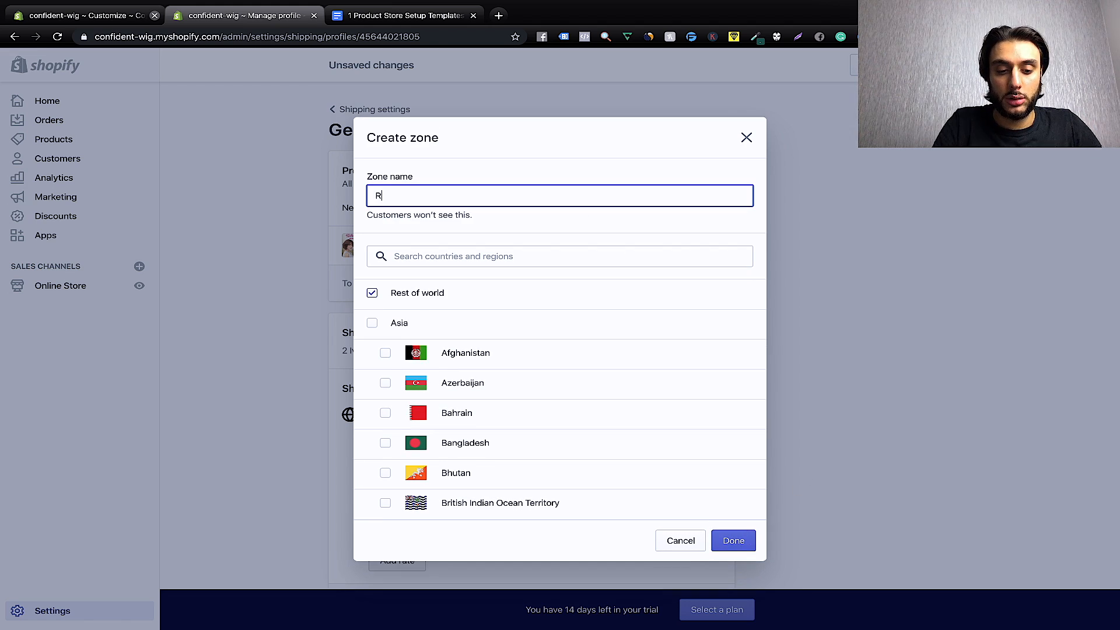
pyautogui.write('est of th')
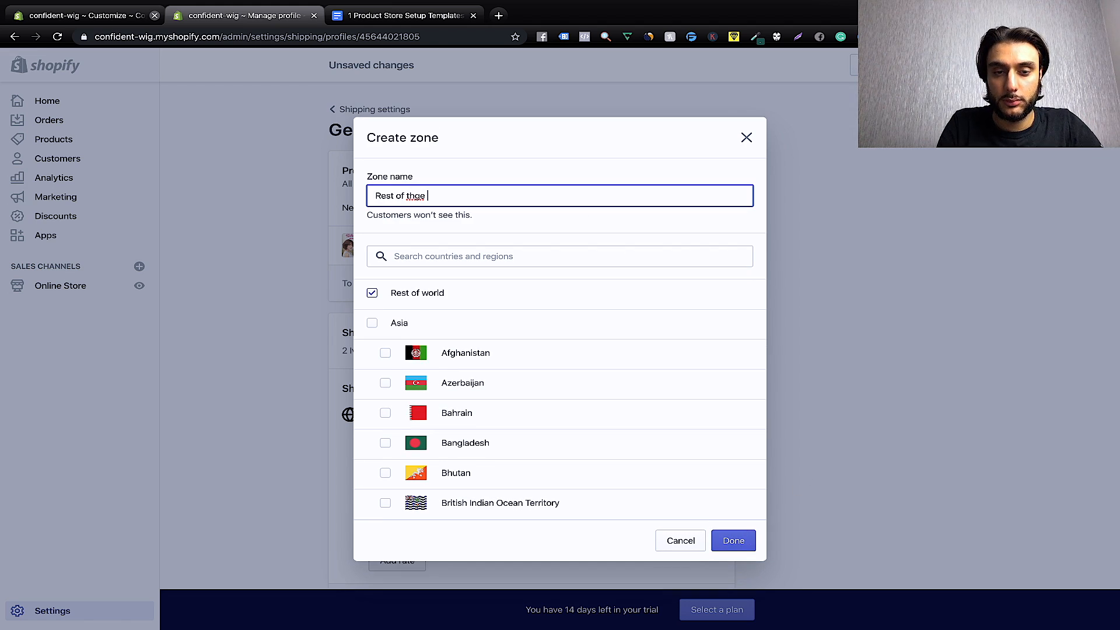
pyautogui.write('e world')
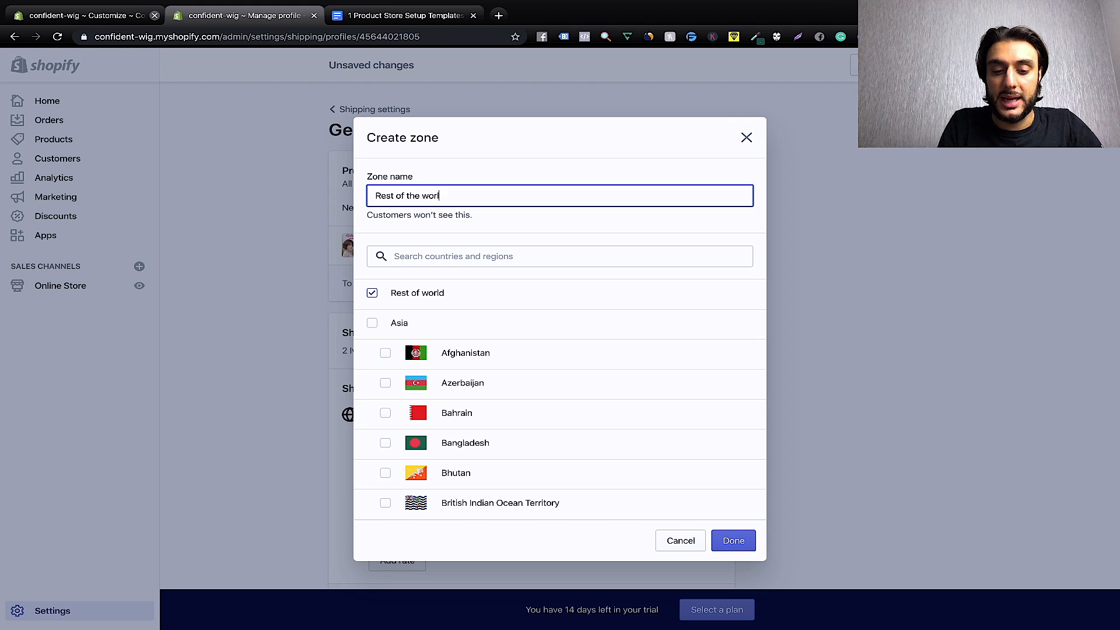
pyautogui.click(734, 538)
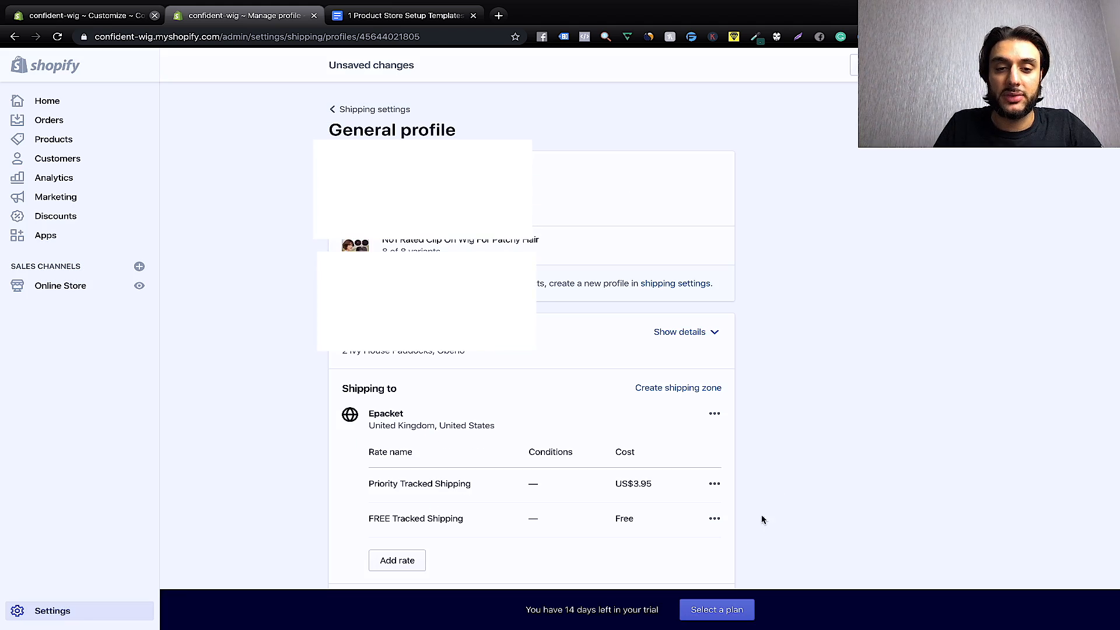
# Start a rate for the Rest of the world zone and name it Tracked Shipping.
pyautogui.scroll(-3, 866, 417)
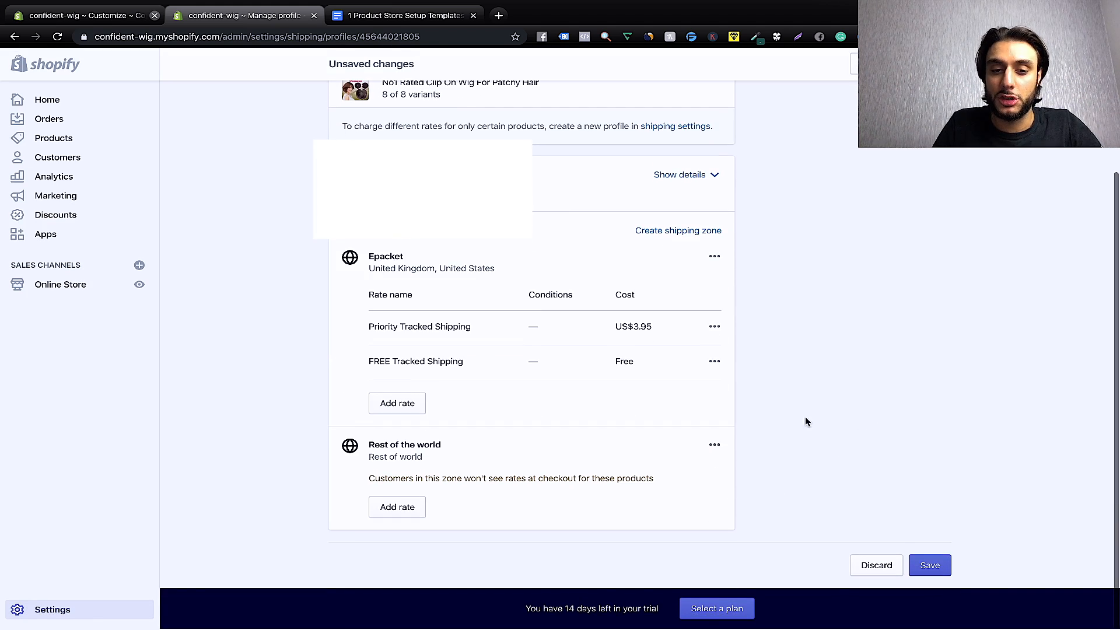
pyautogui.click(394, 510)
pyautogui.click(474, 358)
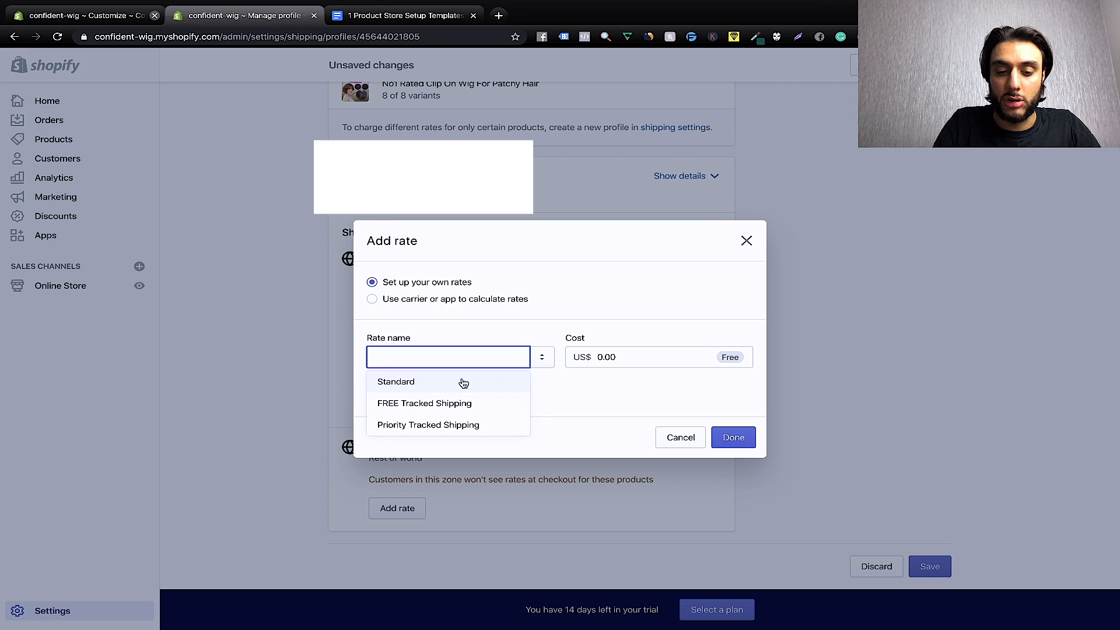
pyautogui.write('Tracked')
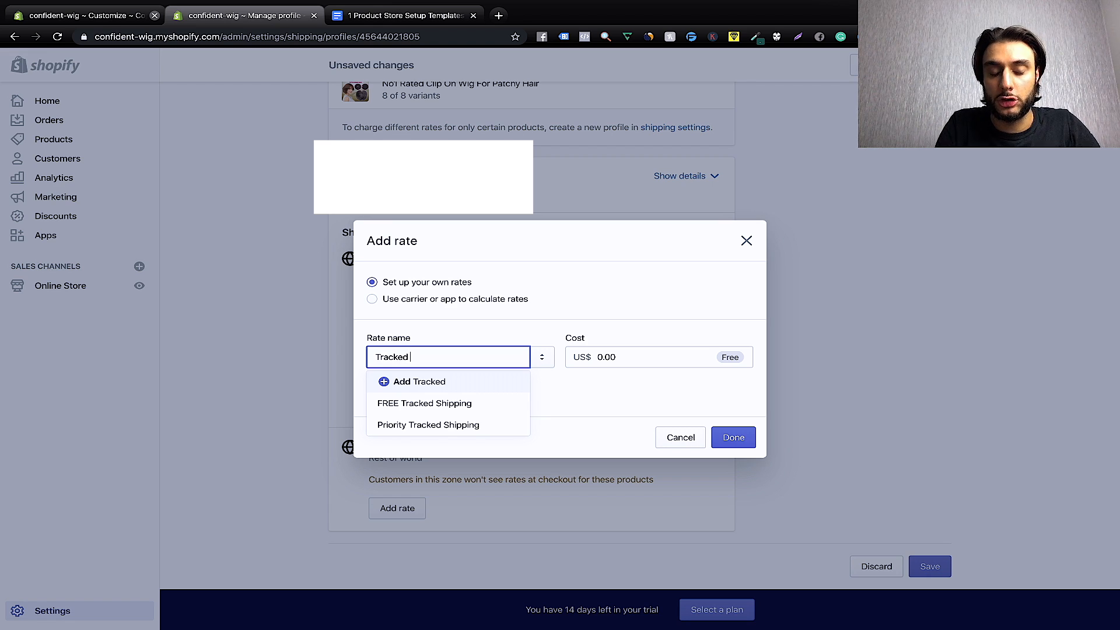
pyautogui.write(' Shipping')
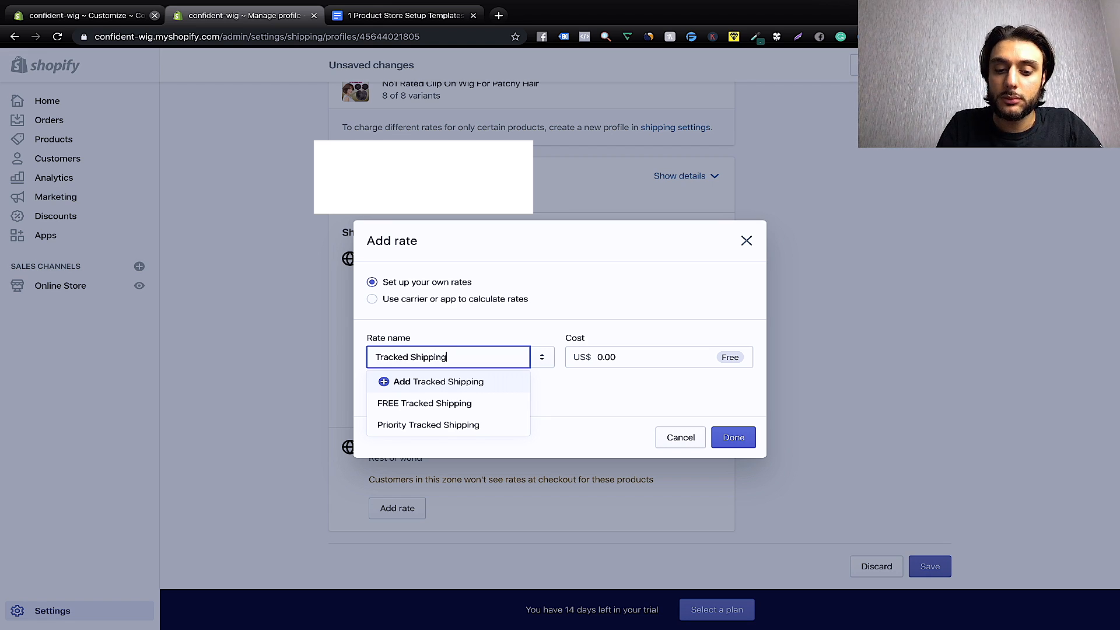
pyautogui.click(570, 329)
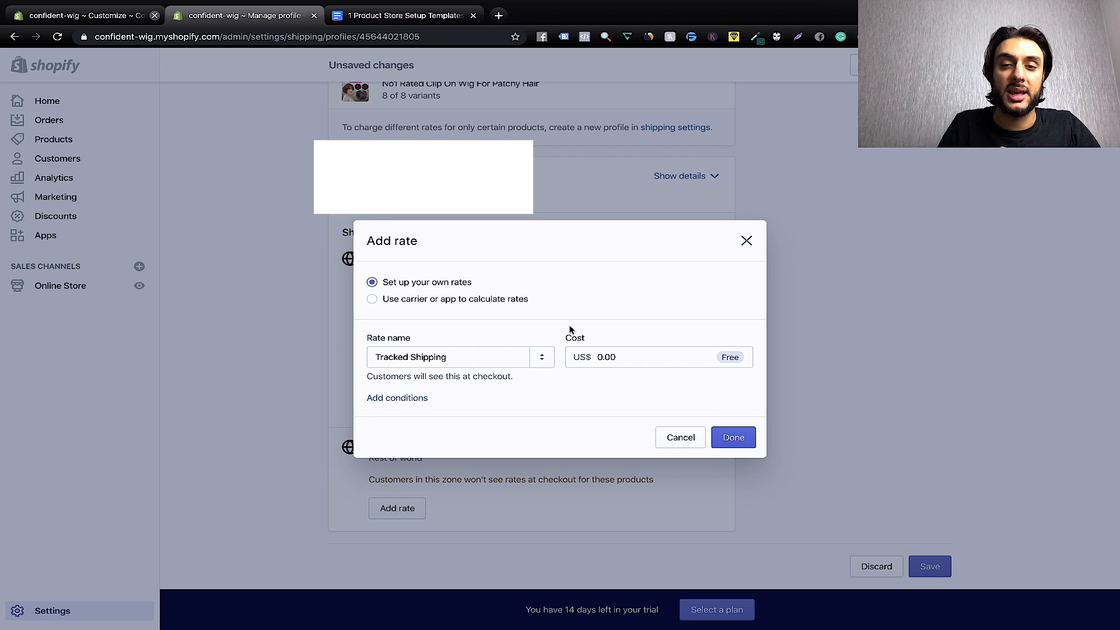
# Set the Tracked Shipping cost to US$4.95 and confirm the rate.
pyautogui.click(638, 356)
pyautogui.press('BackSpace')
pyautogui.press('BackSpace')
pyautogui.press('BackSpace')
pyautogui.press('BackSpace')
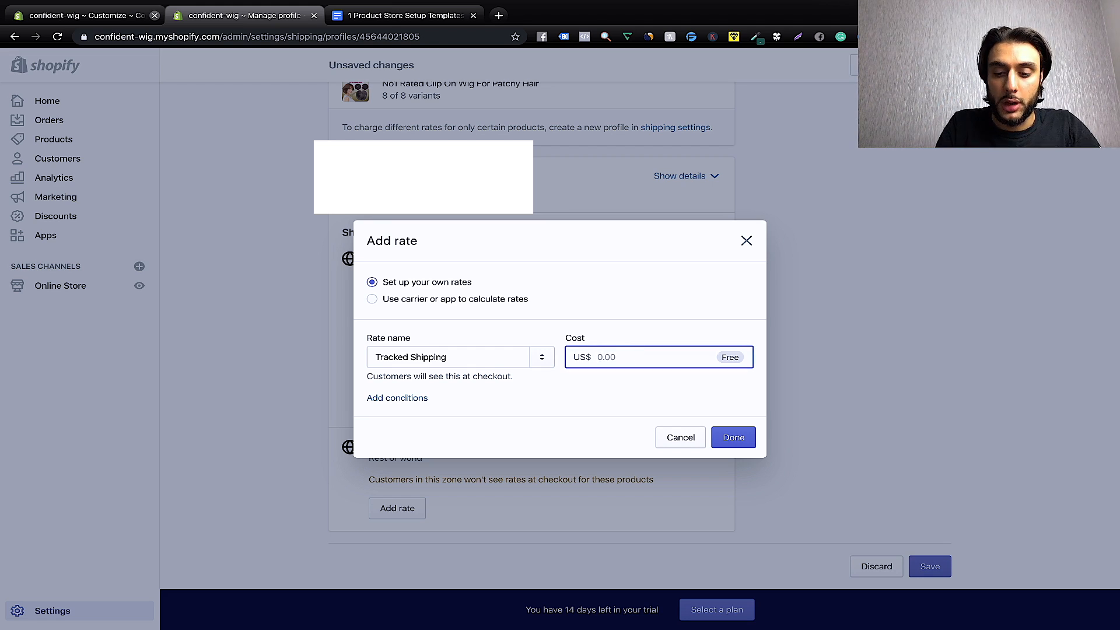
pyautogui.write('4.')
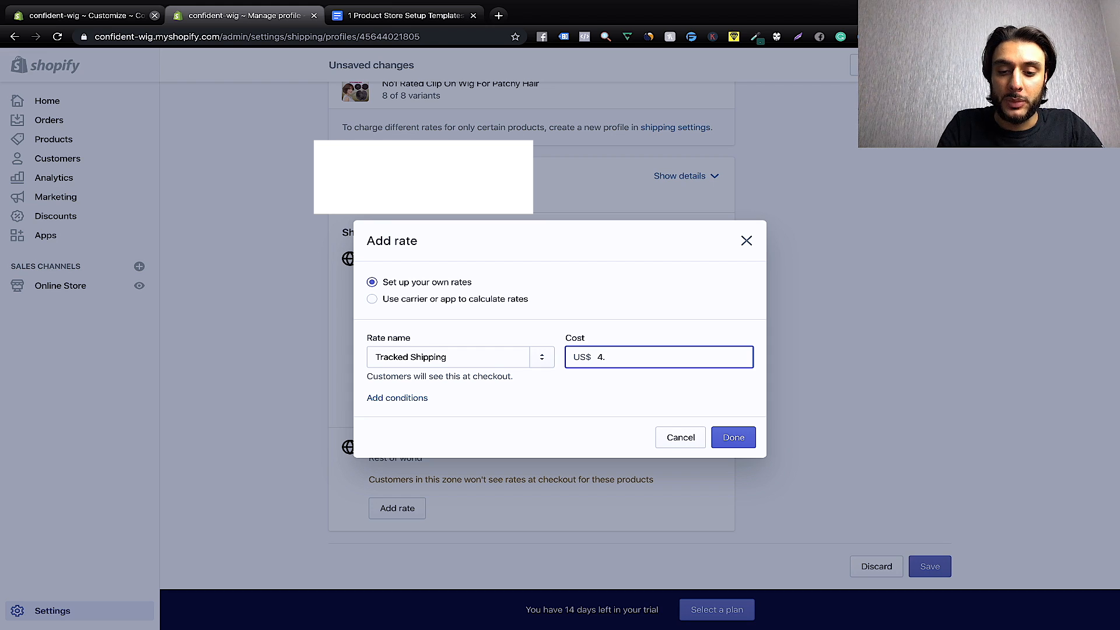
pyautogui.write('95')
pyautogui.click(671, 320)
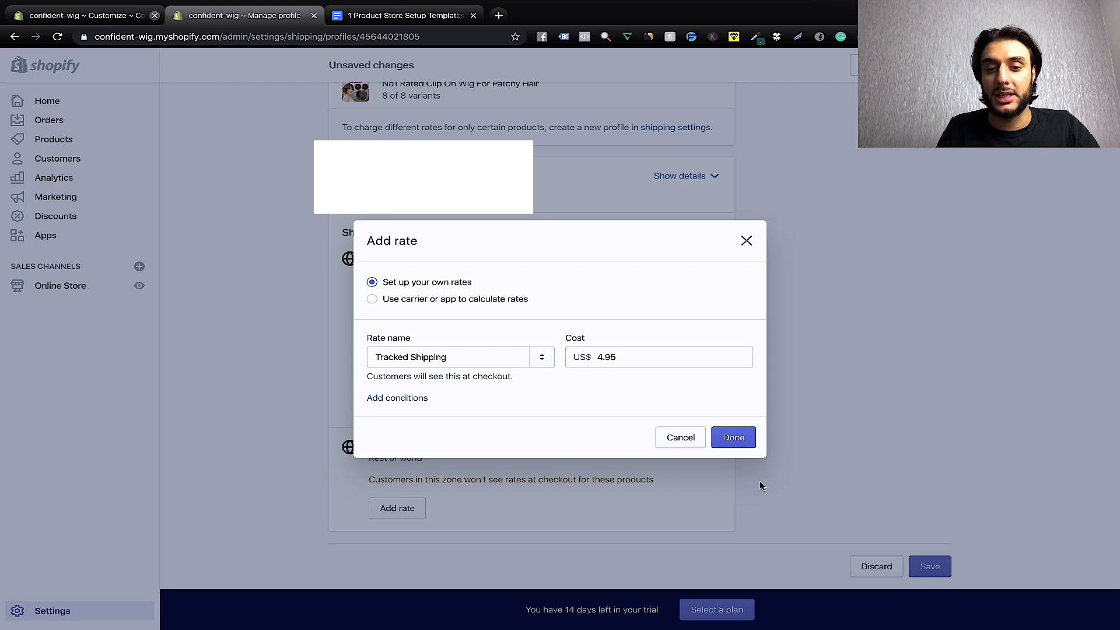
pyautogui.click(734, 438)
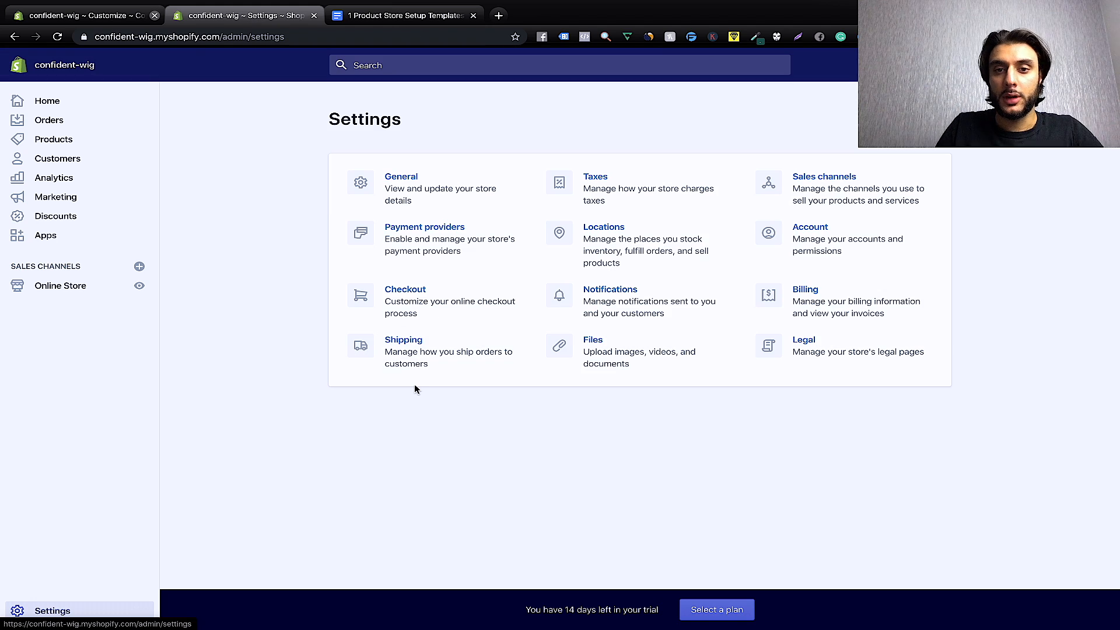
# Open the store's tax settings and review the tax regions and tax calculations.
pyautogui.click(602, 193)
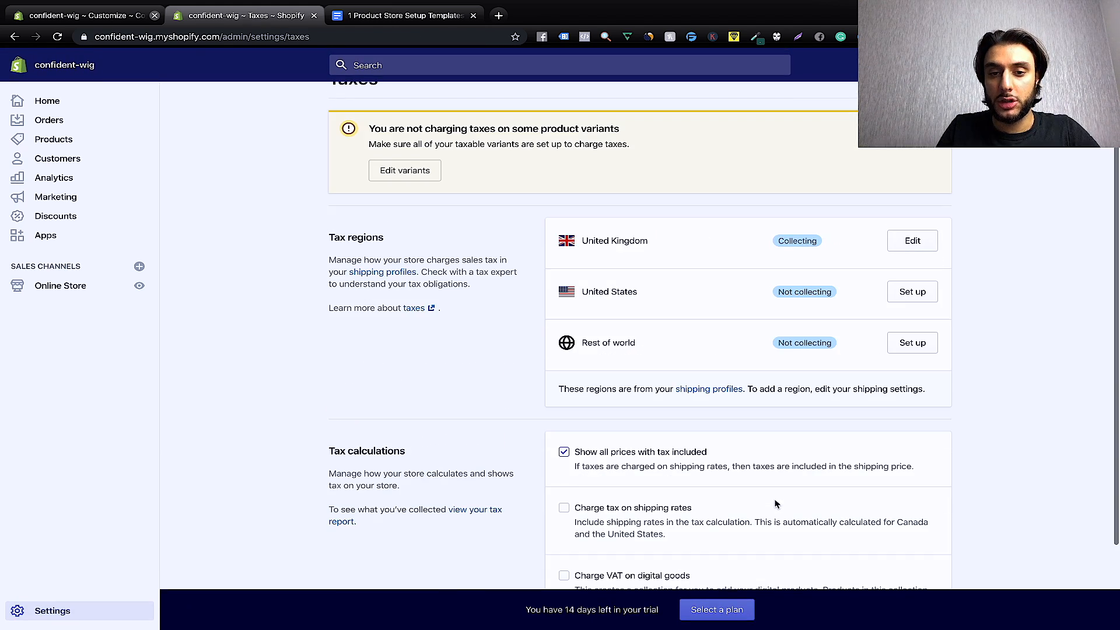
pyautogui.scroll(-2, 776, 503)
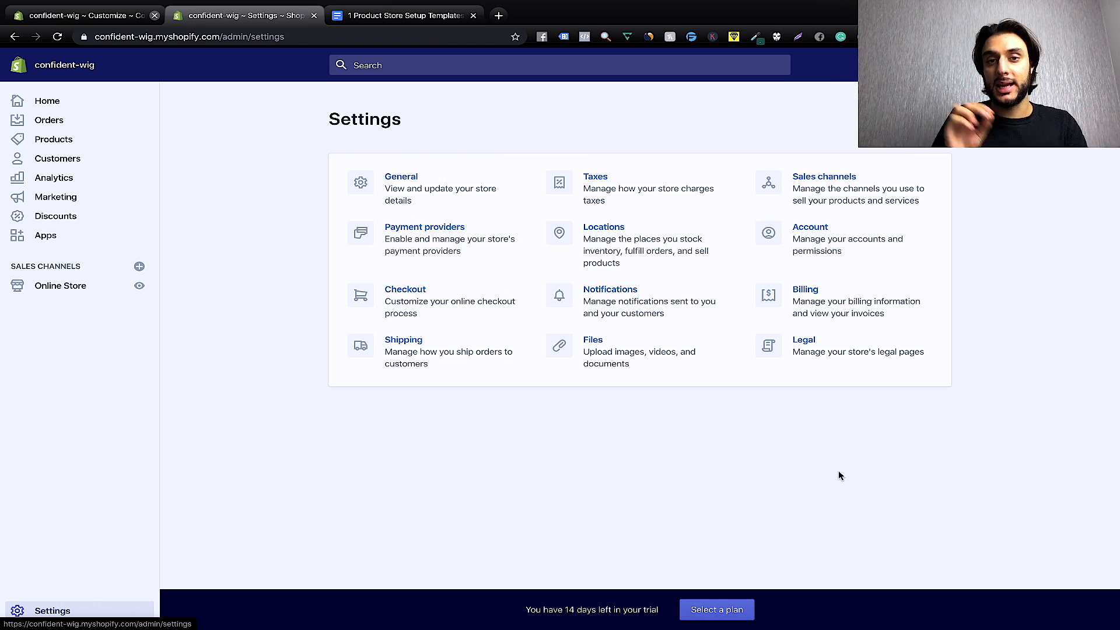
# Open the store's legal settings and review the refund, privacy, terms of service and shipping policy sections.
pyautogui.click(828, 352)
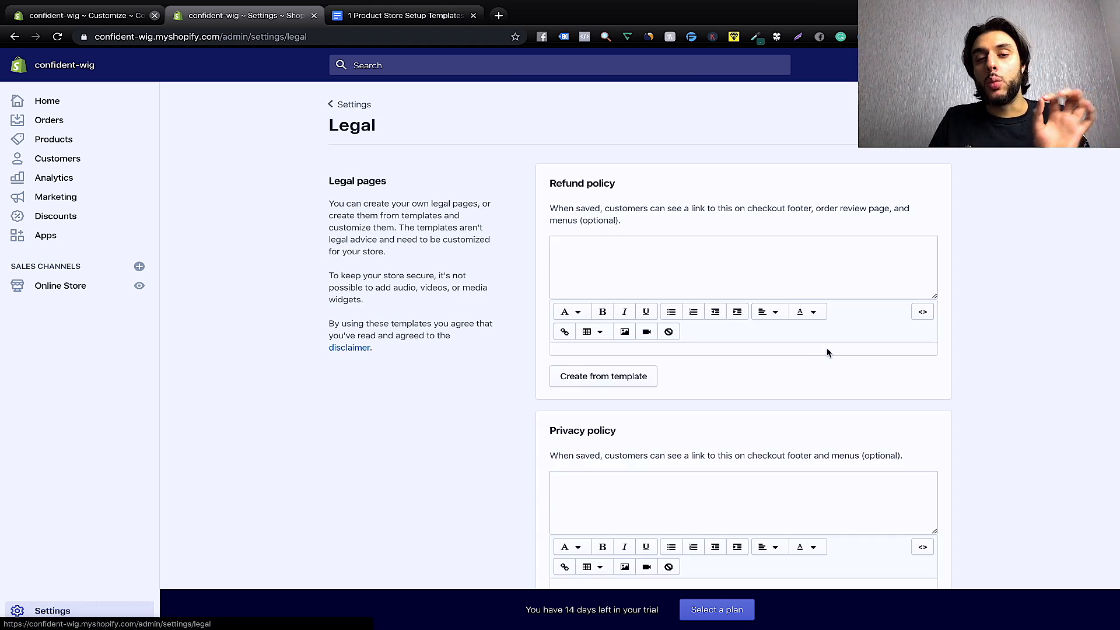
pyautogui.scroll(-1, 700, 348)
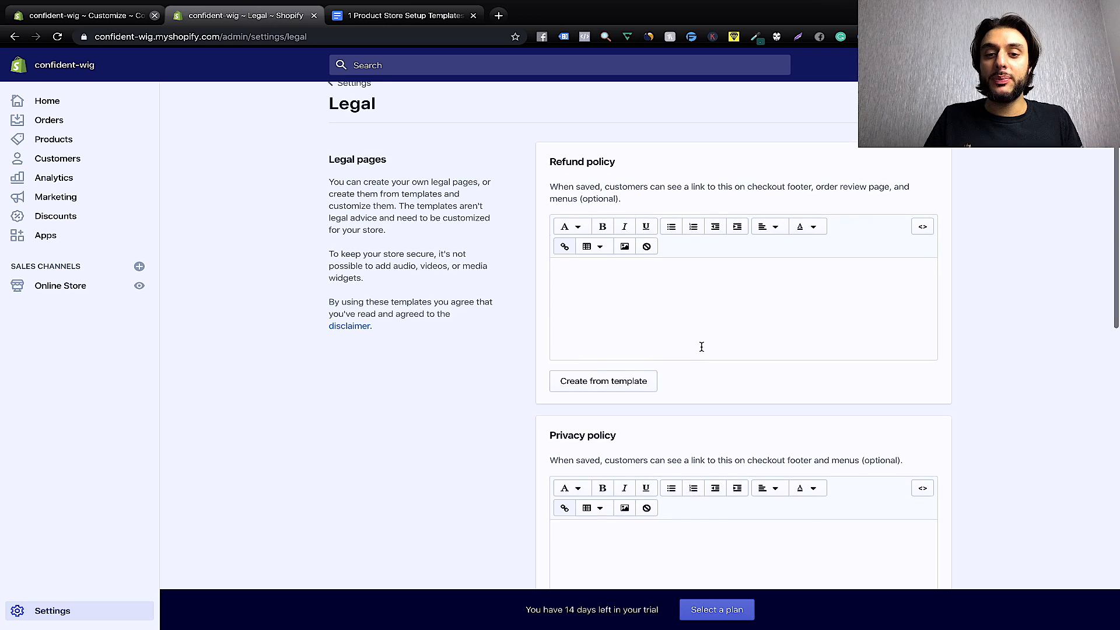
pyautogui.scroll(1, 701, 347)
pyautogui.scroll(-8, 702, 348)
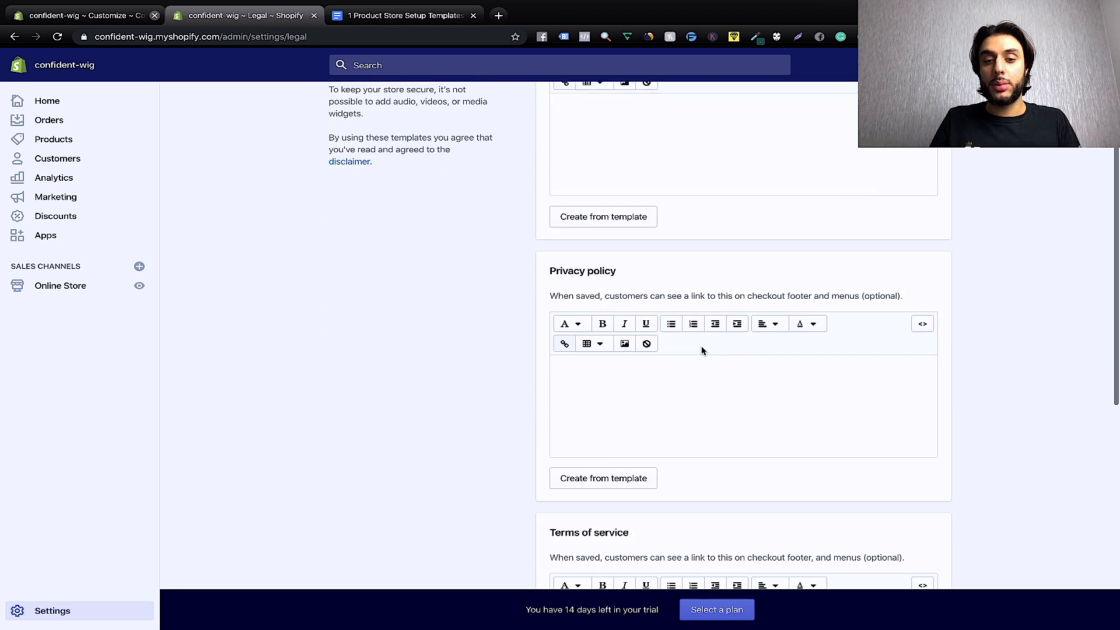
pyautogui.scroll(-3, 702, 350)
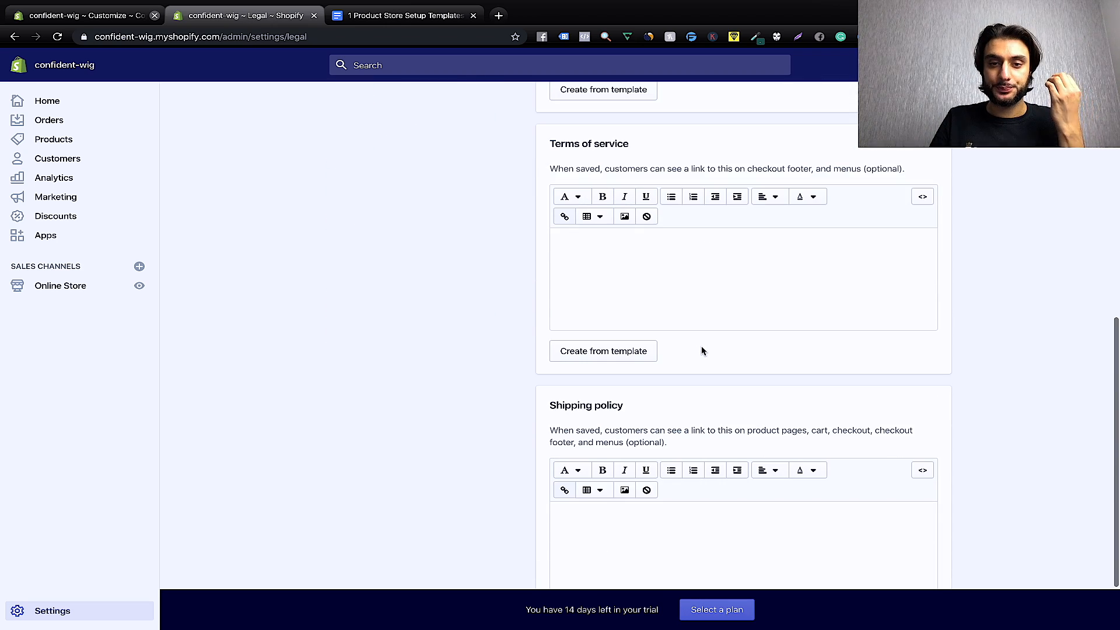
pyautogui.scroll(12, 702, 350)
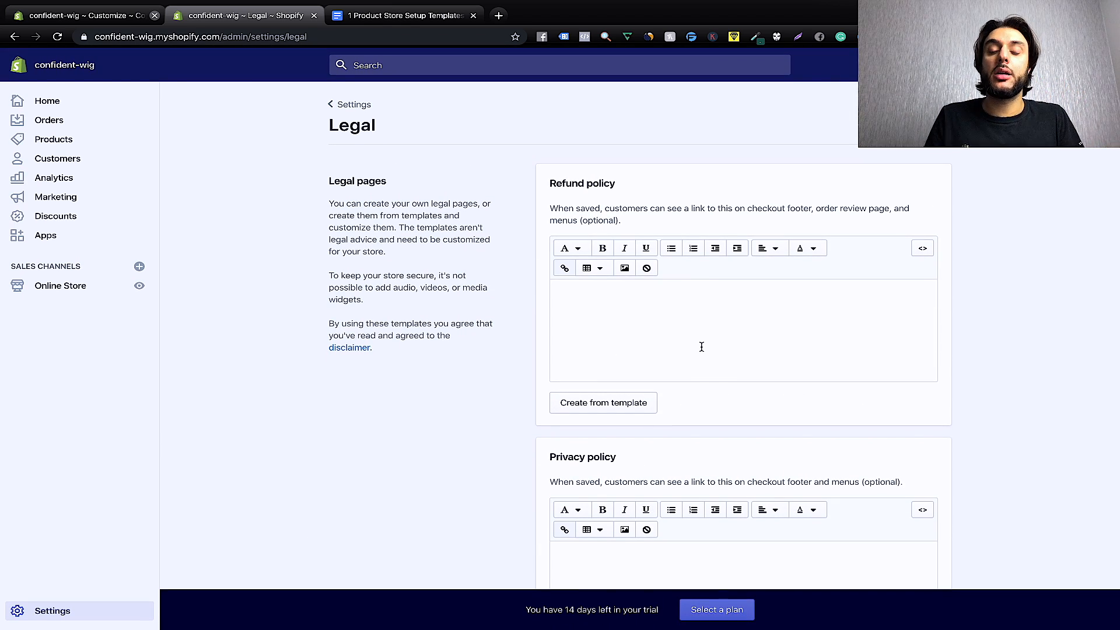
# In the theme editor, leave the Testimonials section and open the Privacy Policy page from the preview's footer to read its text.
pyautogui.click(93, 15)
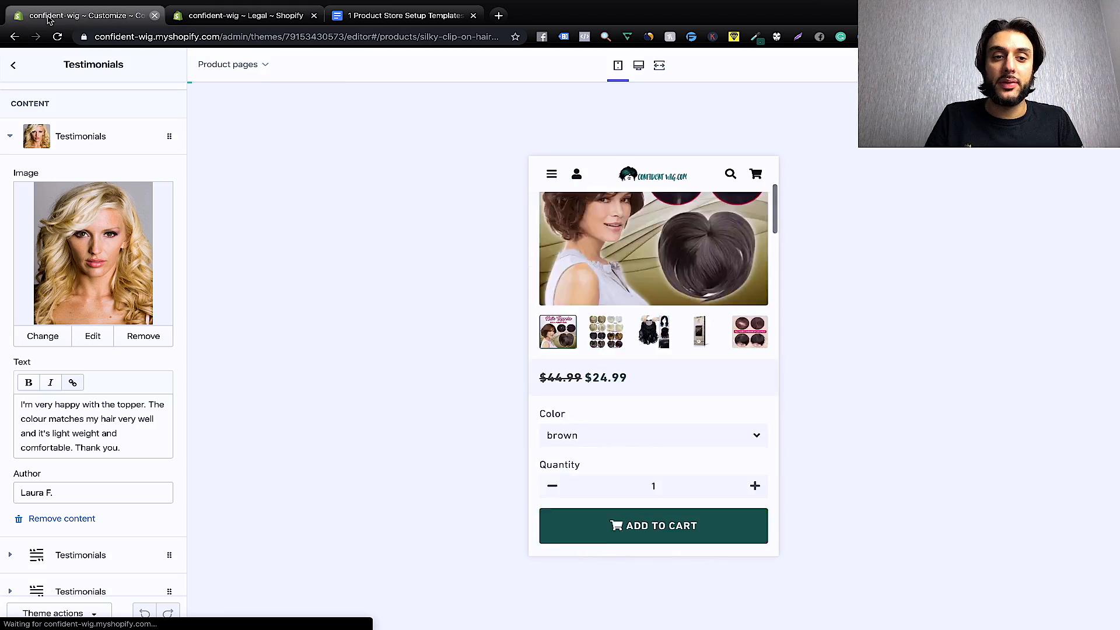
pyautogui.click(260, 67)
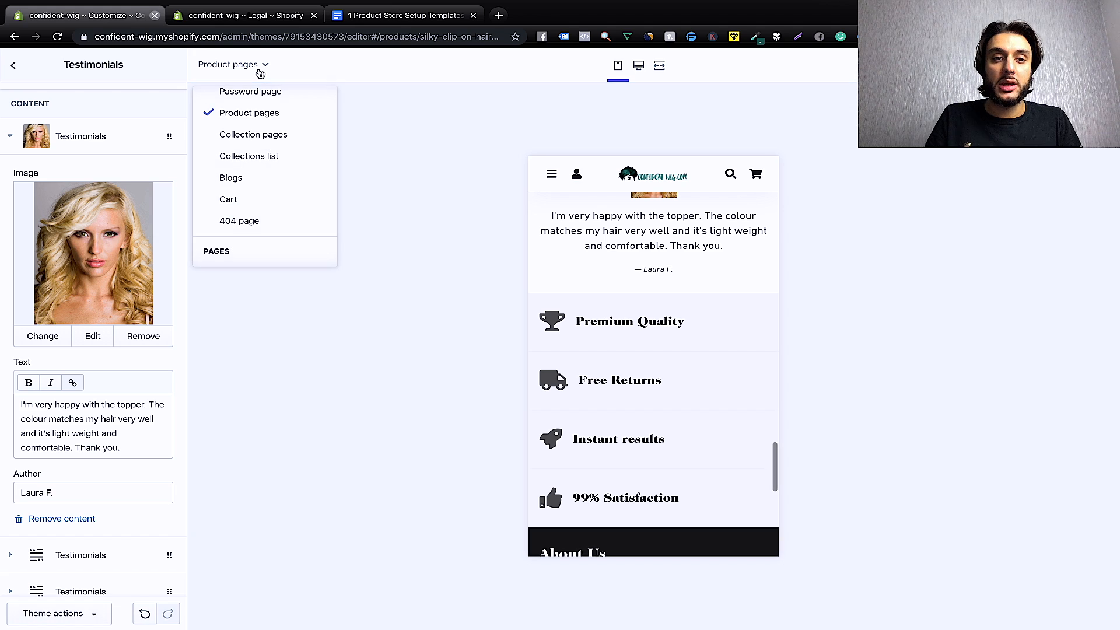
pyautogui.click(376, 200)
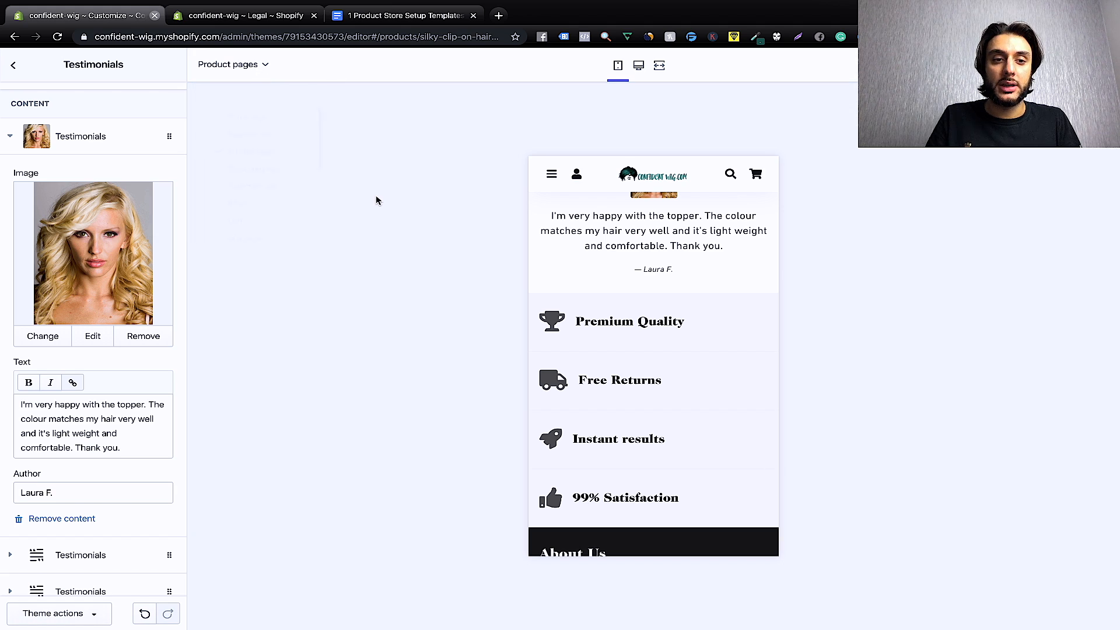
pyautogui.click(14, 66)
pyautogui.scroll(-5, 594, 252)
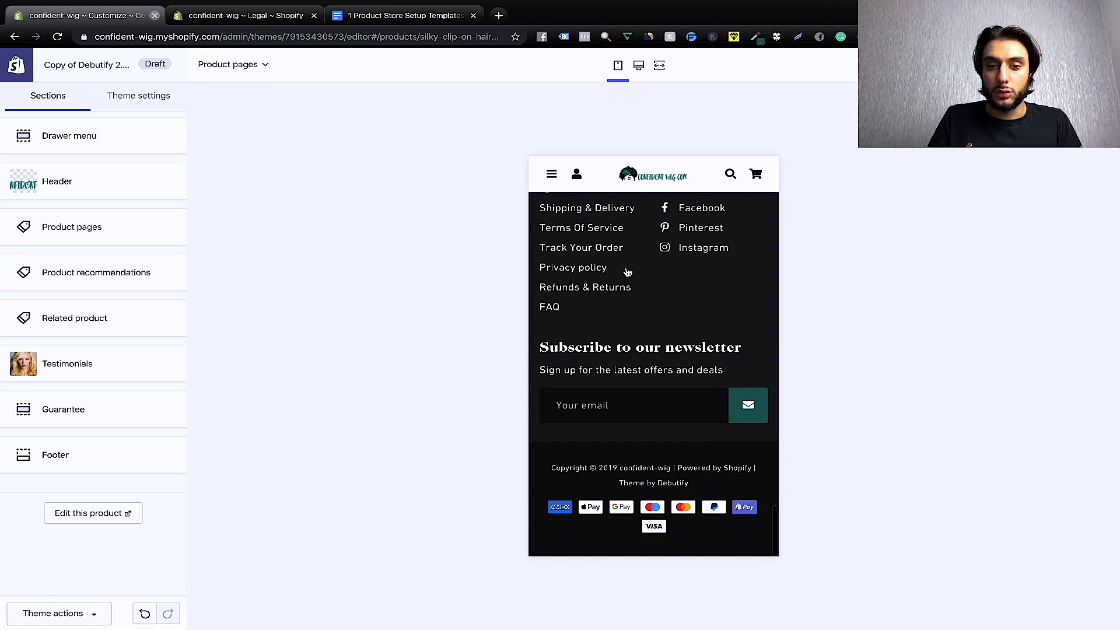
pyautogui.click(570, 289)
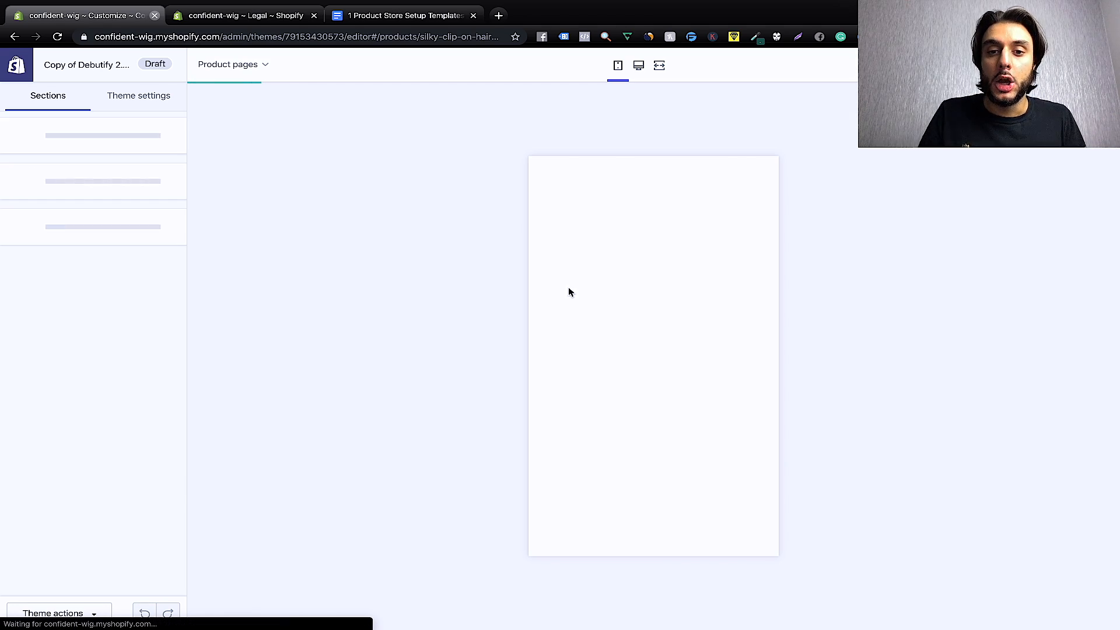
pyautogui.scroll(-3, 647, 401)
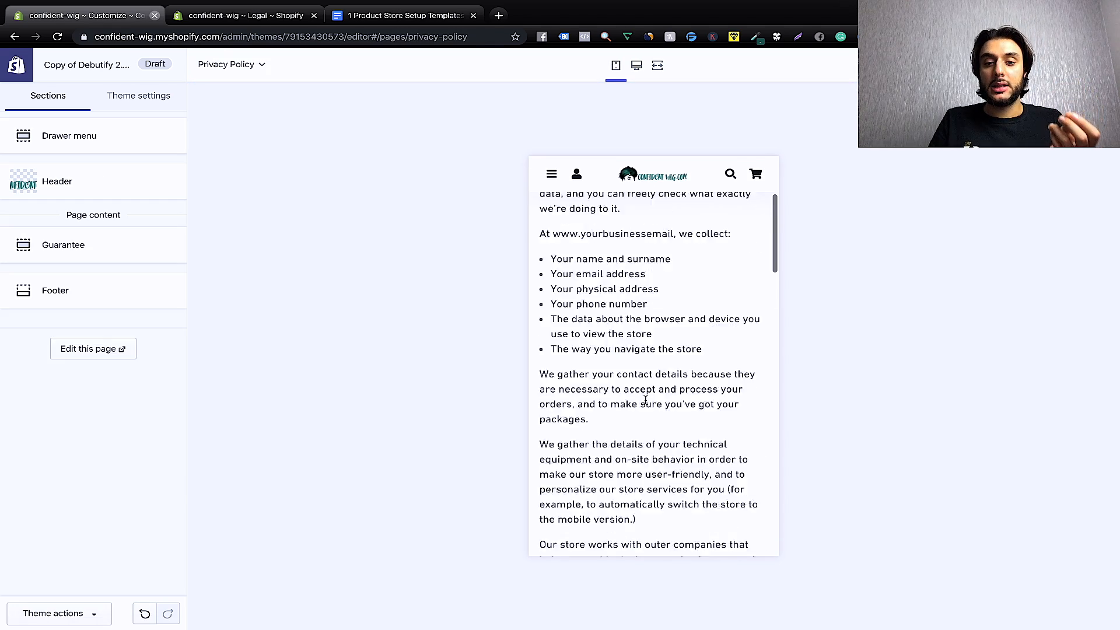
pyautogui.scroll(2, 645, 397)
# Return to the legal settings and look over the empty policy fields that the store's page texts can fill.
pyautogui.click(245, 15)
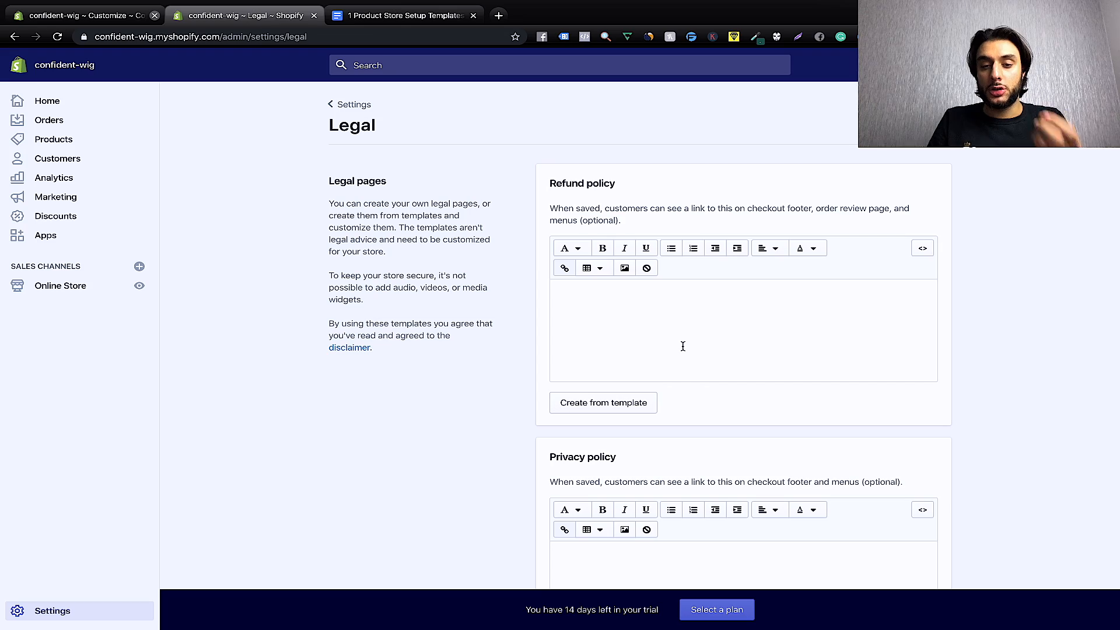
pyautogui.scroll(-3, 682, 347)
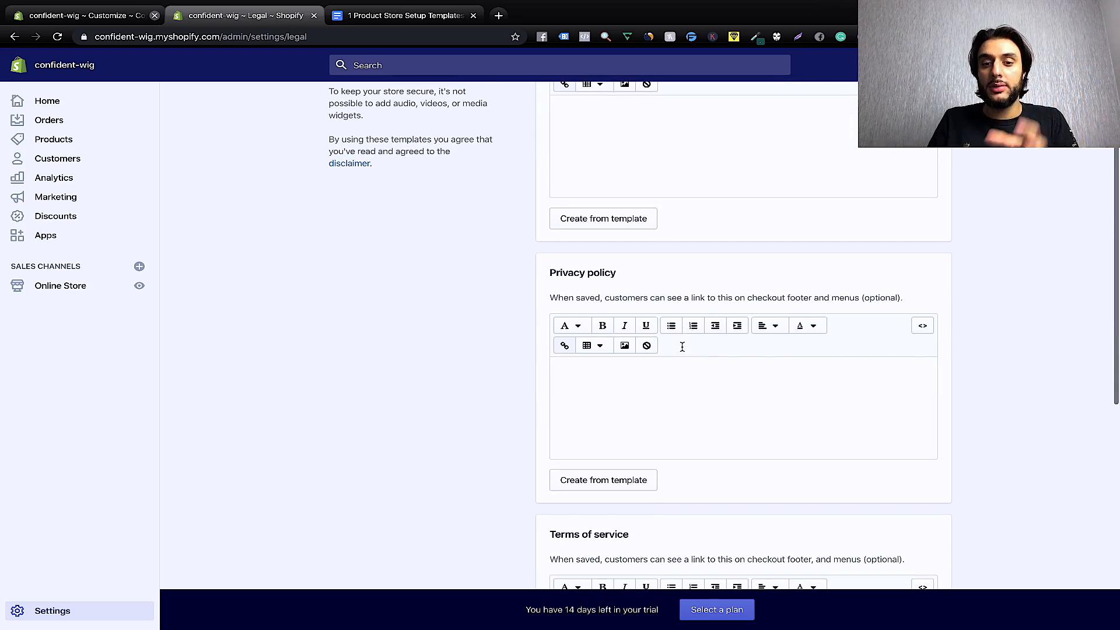
pyautogui.scroll(4, 683, 345)
pyautogui.scroll(-12, 682, 347)
pyautogui.scroll(10, 683, 349)
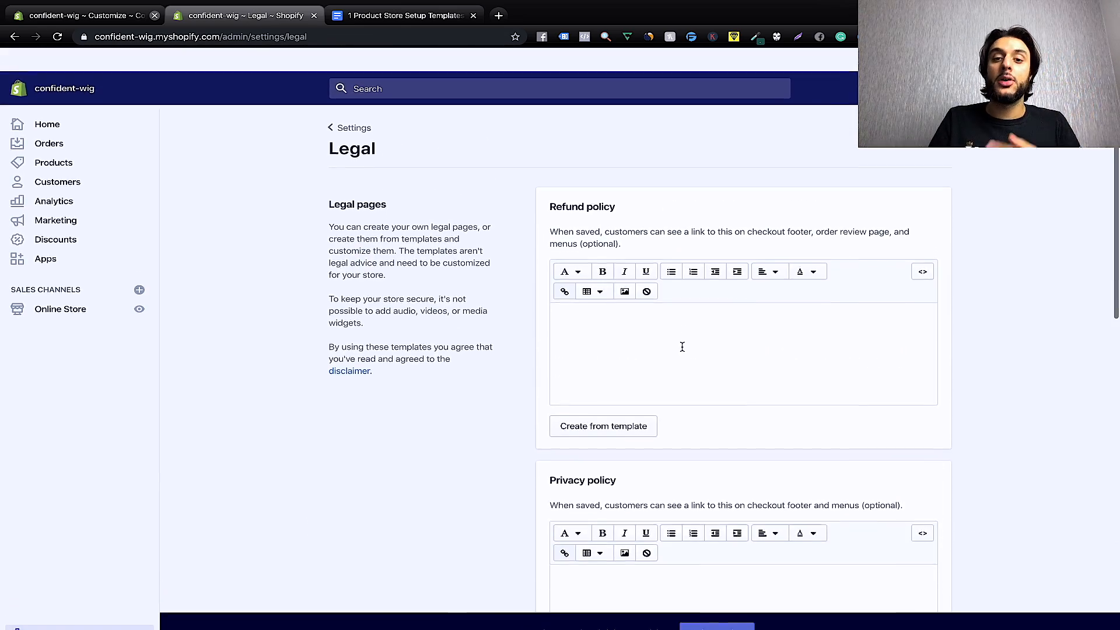